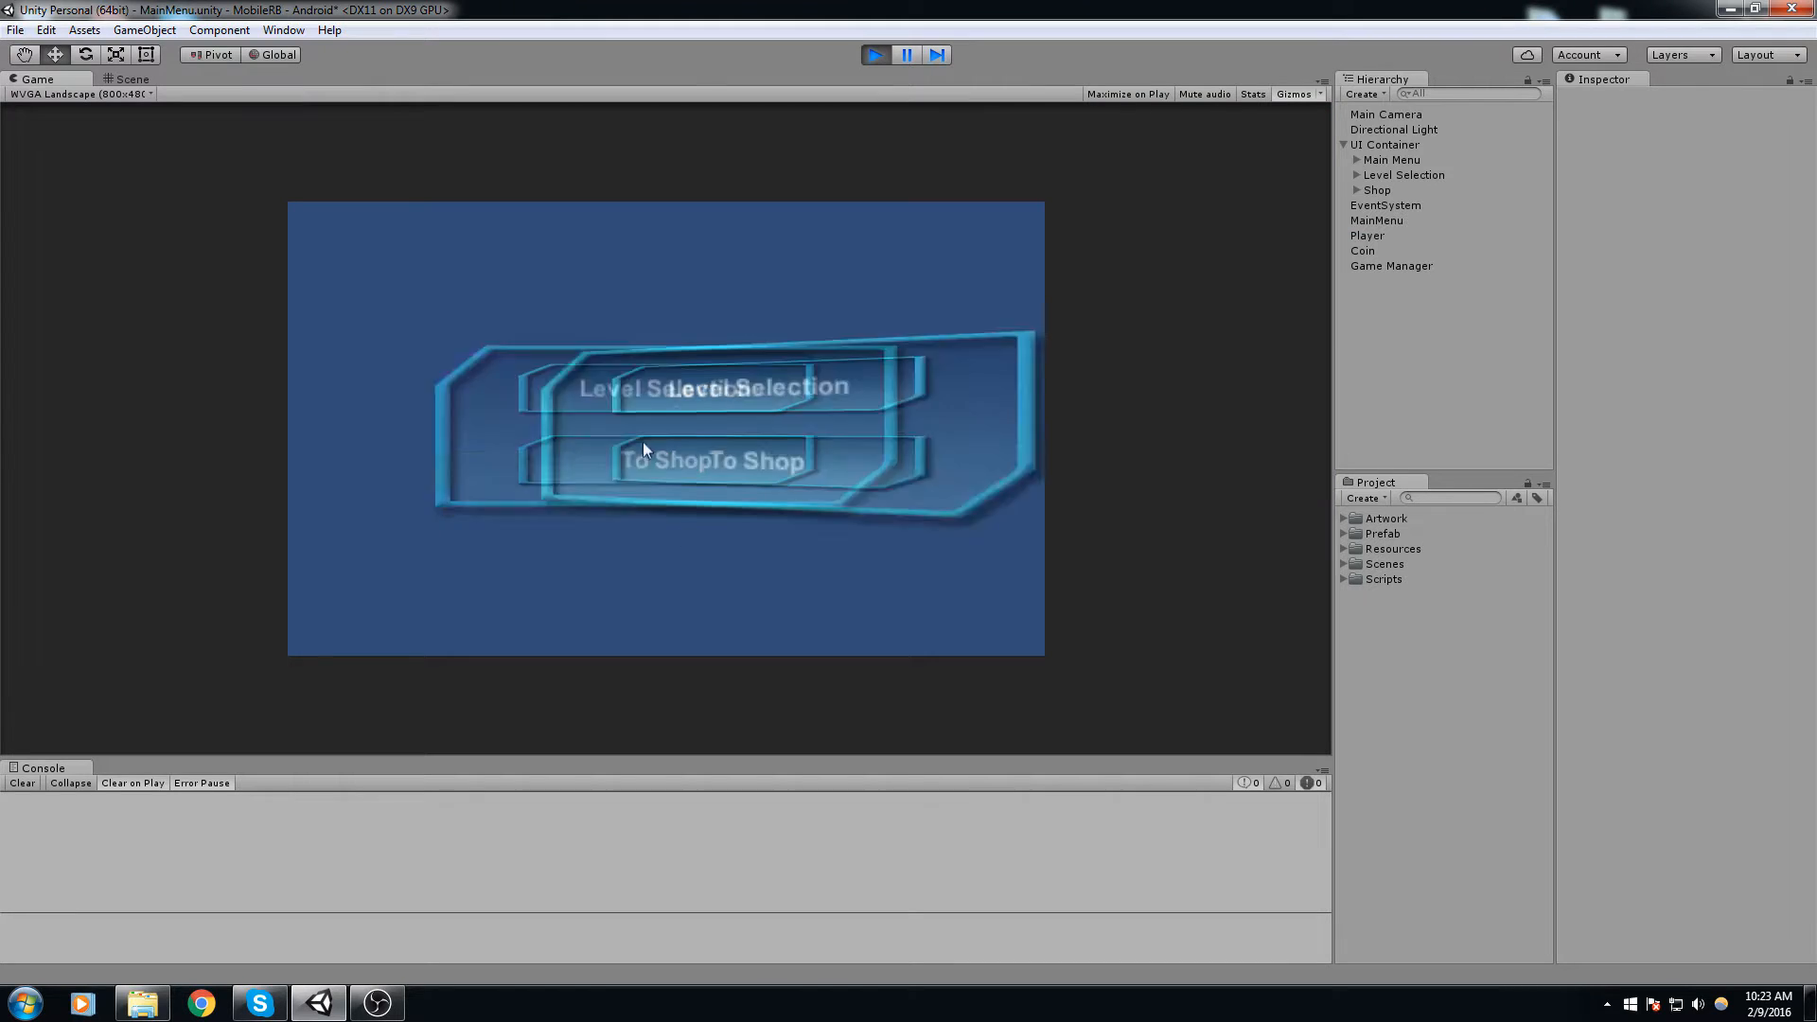
Step: Go from the running game's main menu to the level selection and start the first level
click(791, 344)
click(685, 390)
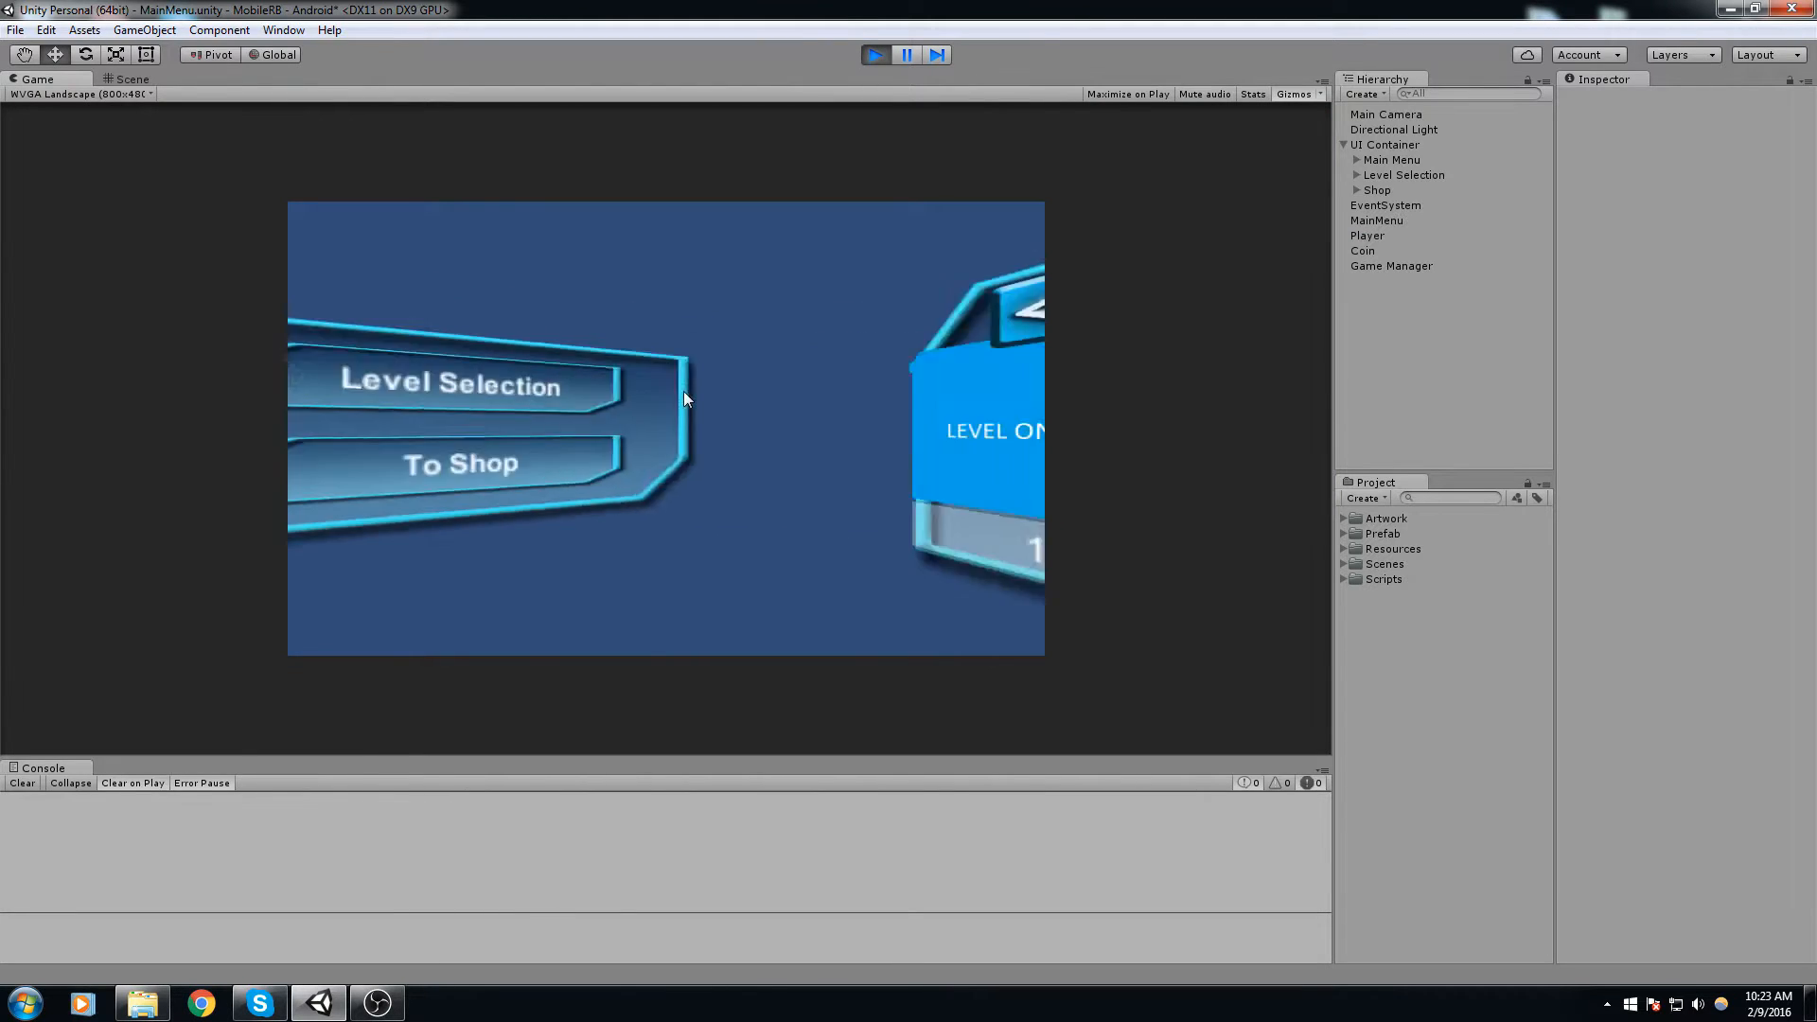
click(683, 390)
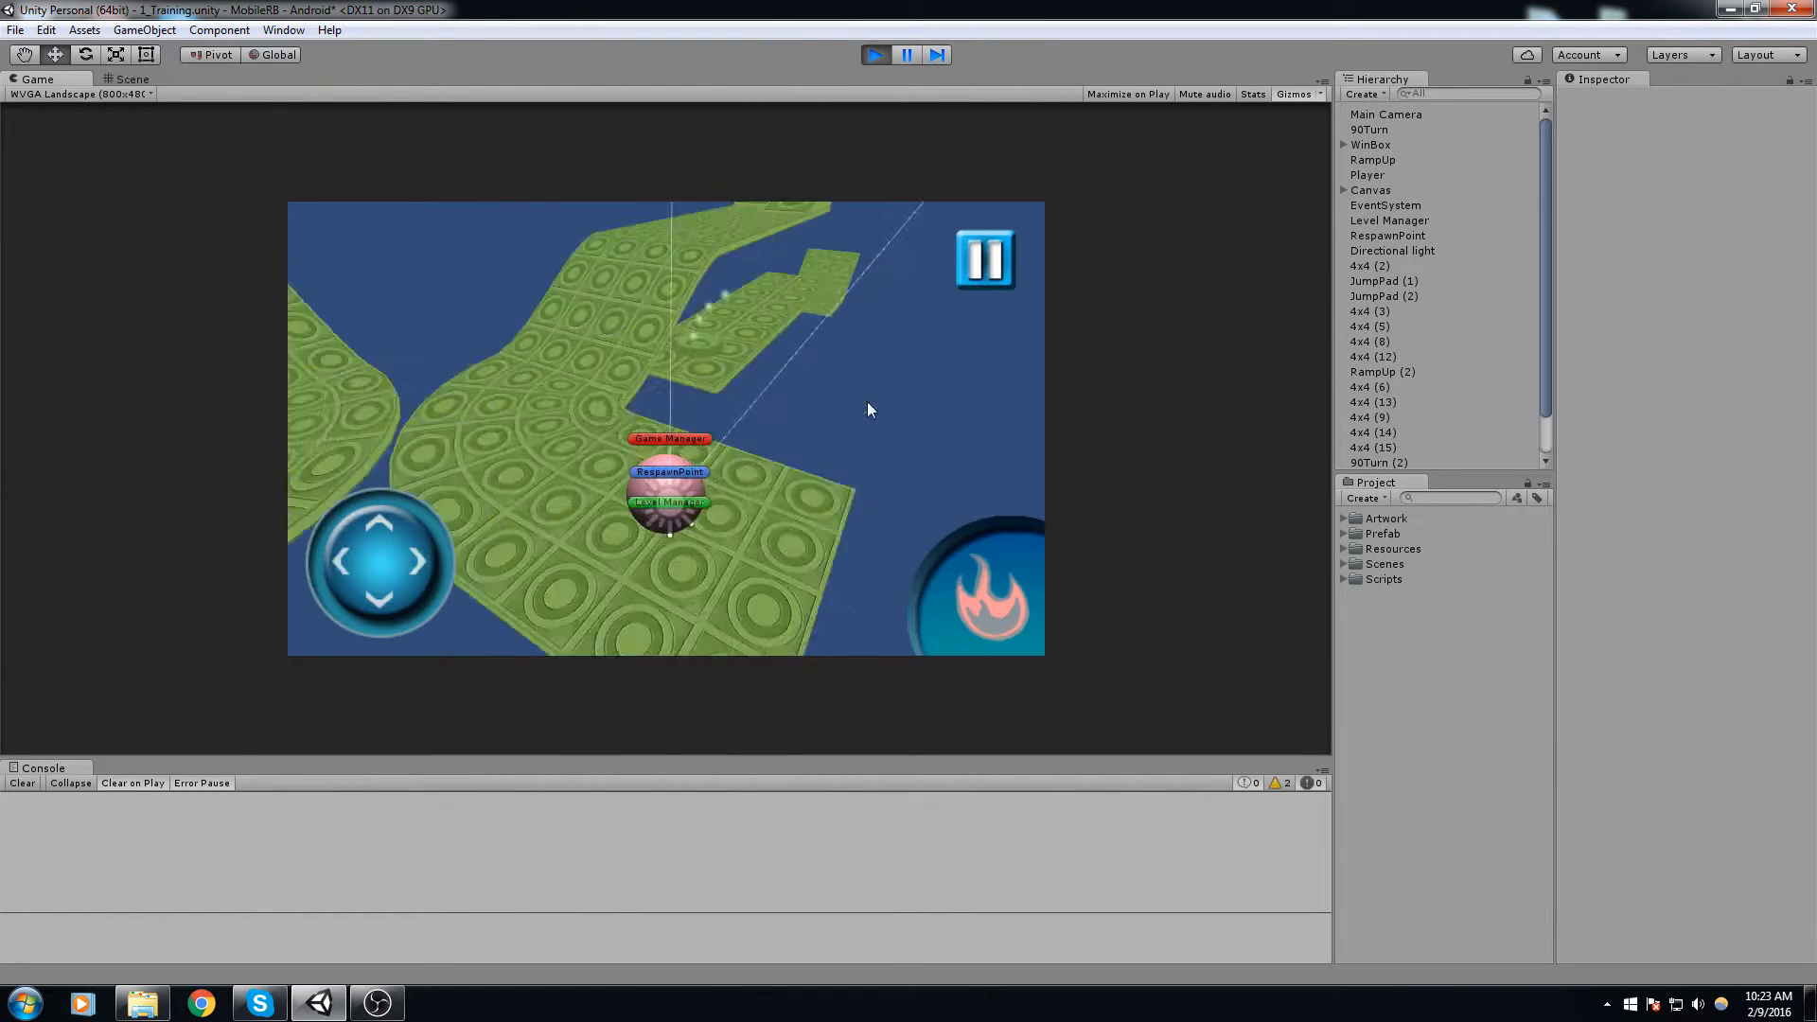
Step: Playtest the training level by rolling and boosting the ball along the green platforms, and stop play mode
key(a)
key(w)
click(1005, 619)
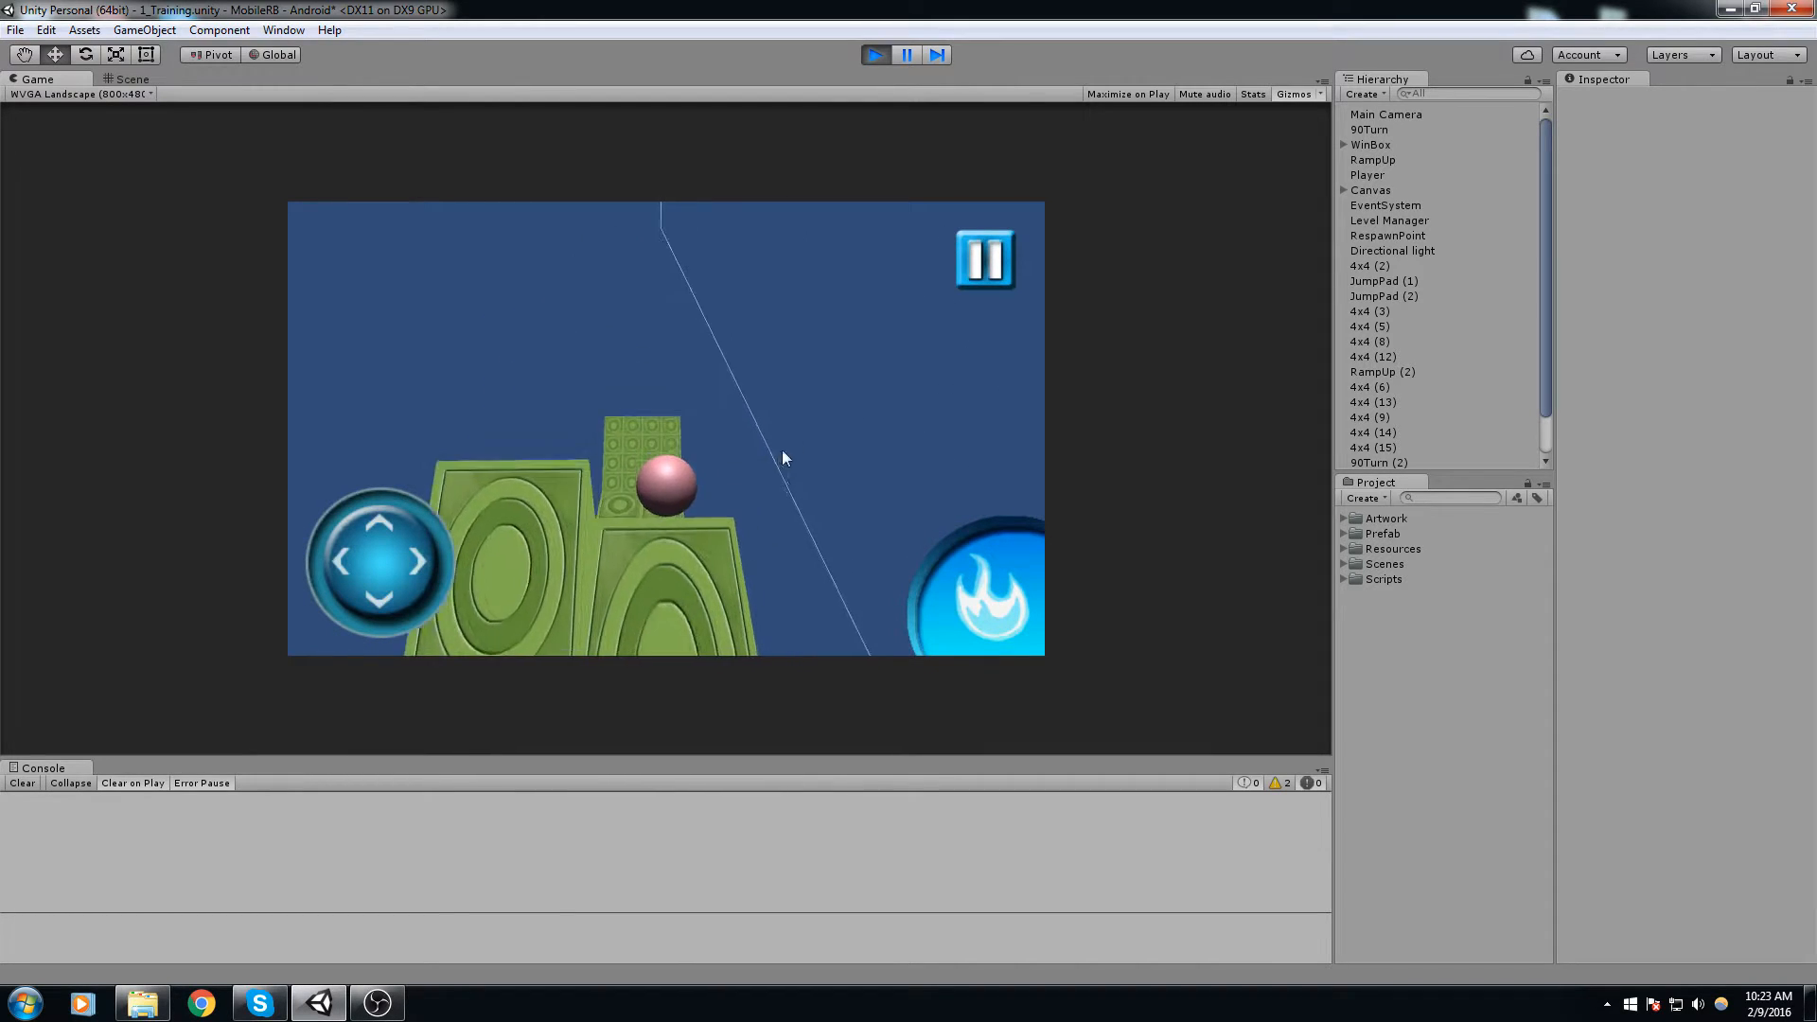
key(Left)
key(a)
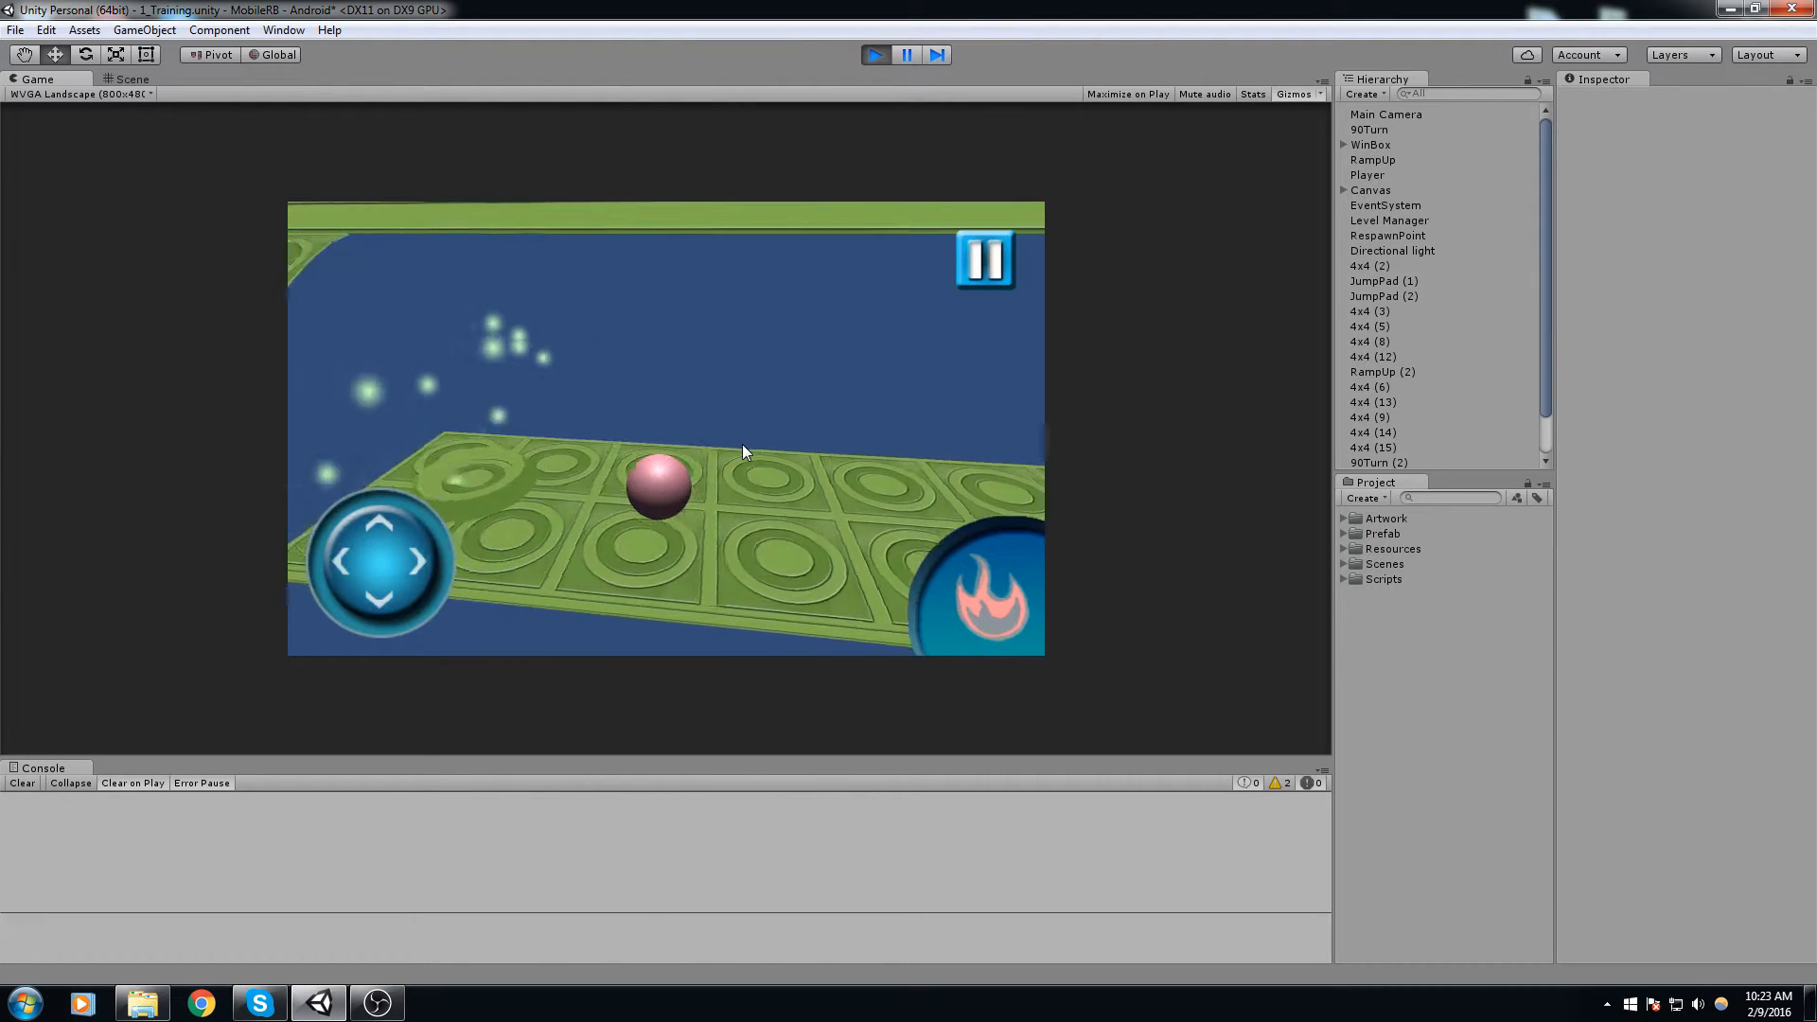
click(729, 393)
click(710, 338)
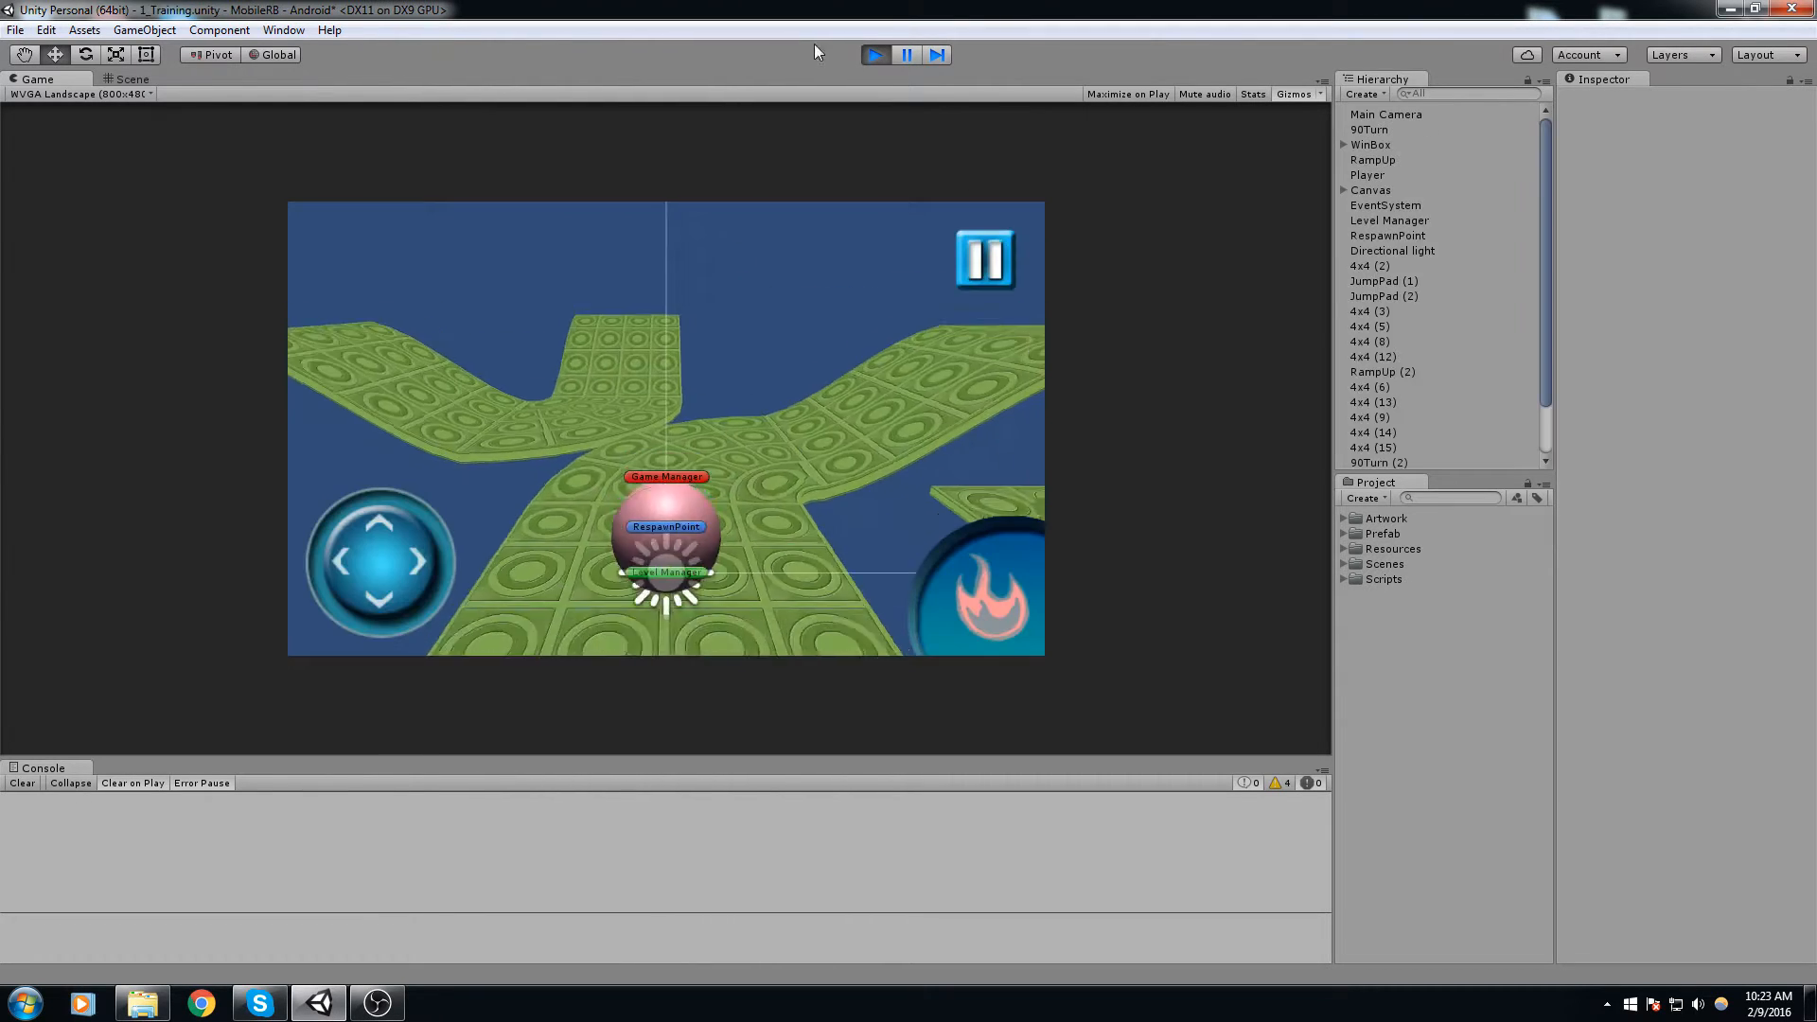
click(875, 55)
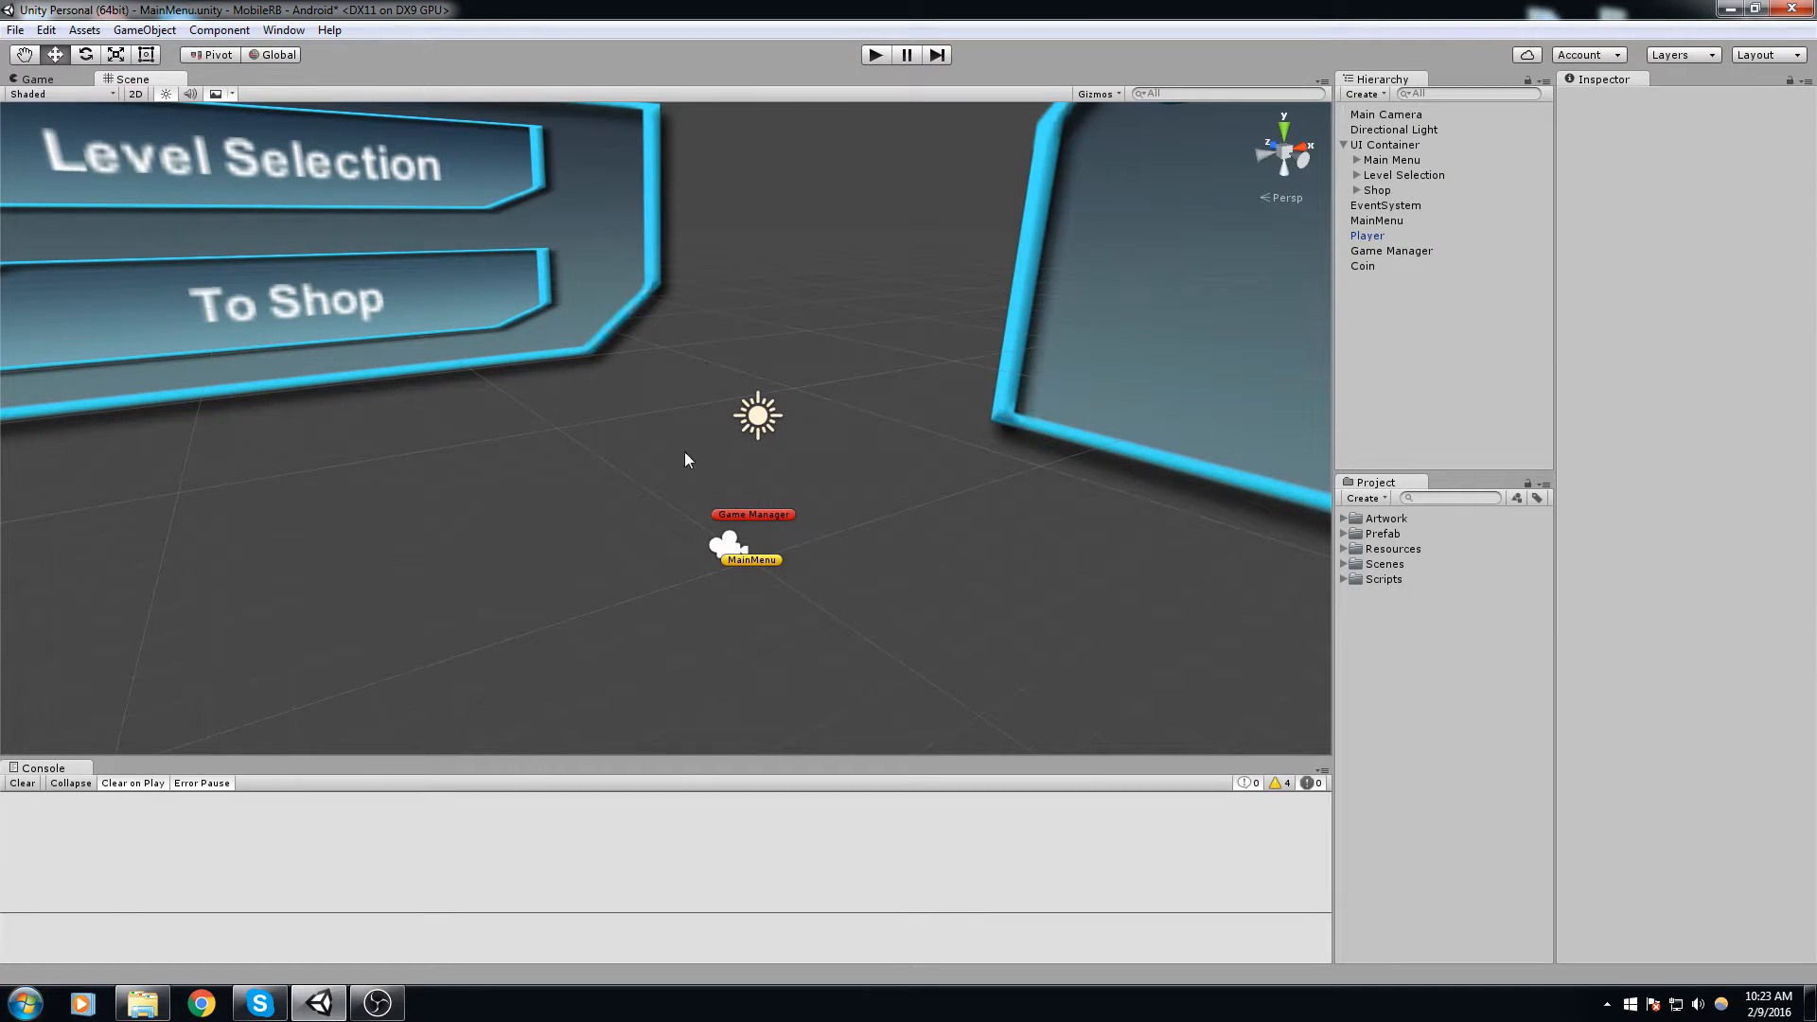
Step: Find and launch 3ds Max 2014
key(super)
text(3ds)
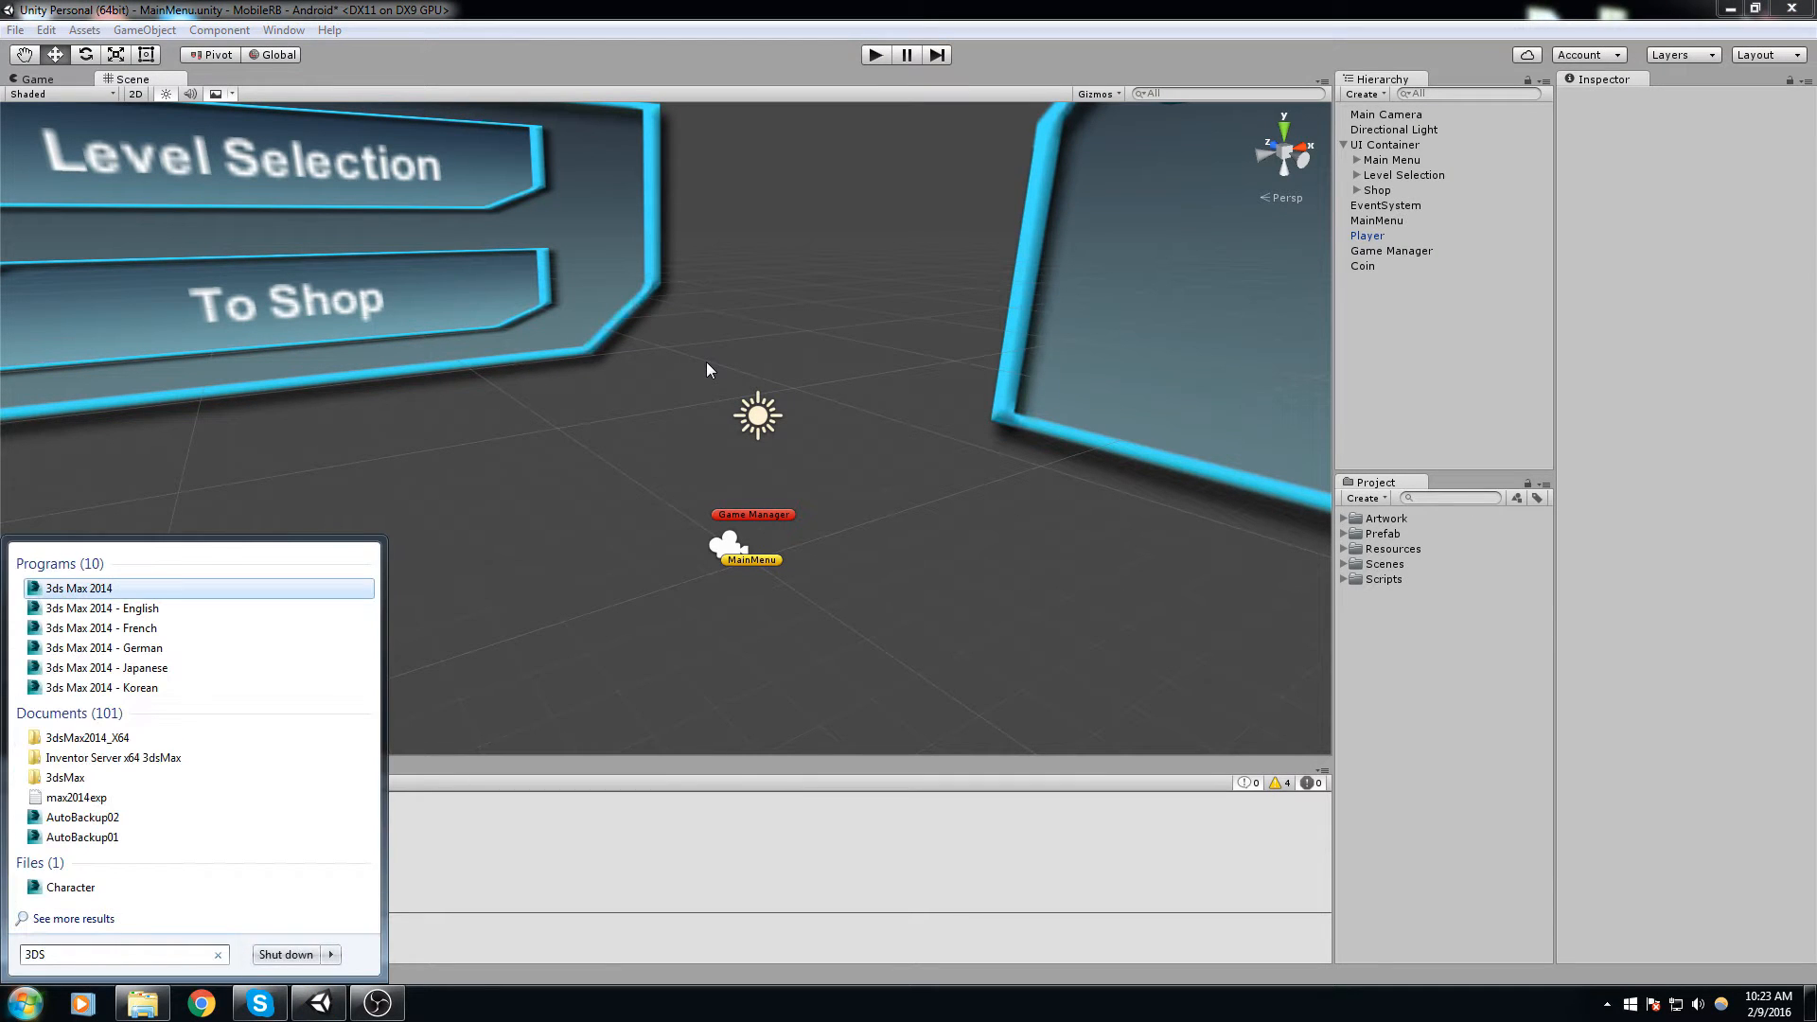
key(Return)
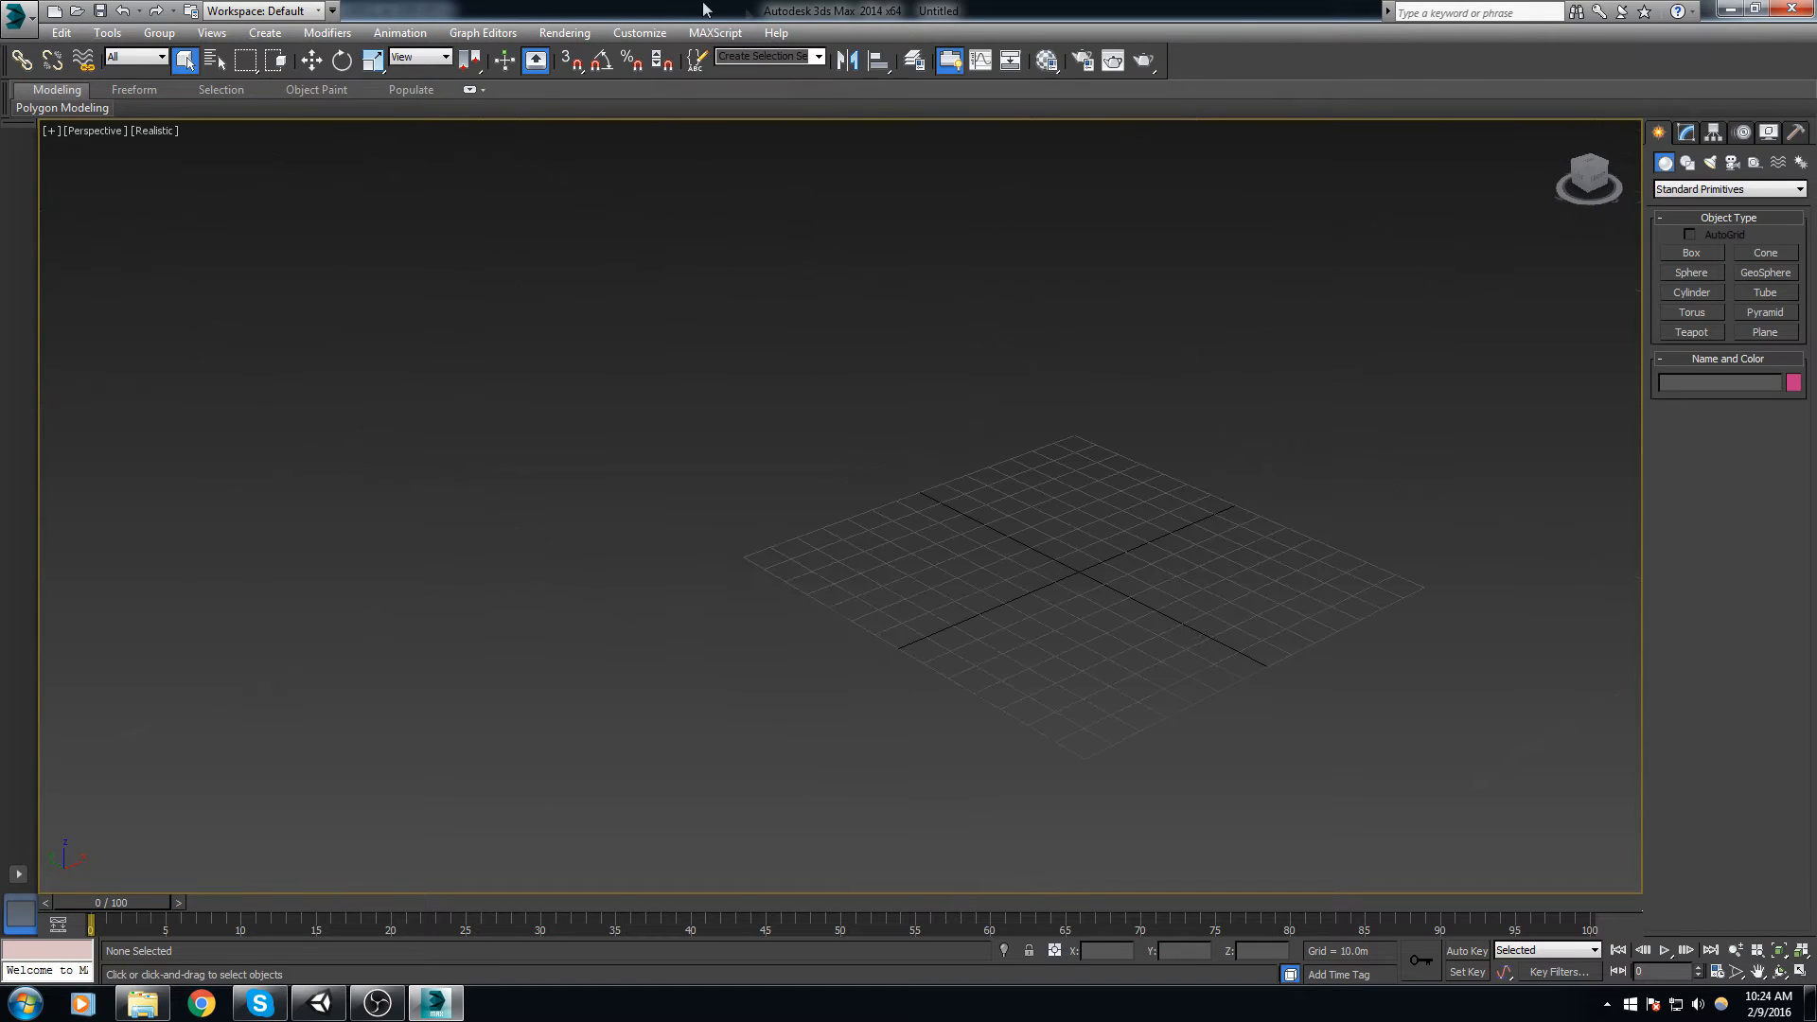
Step: Set the home grid spacing to 1.0 m
right_click(600, 59)
click(911, 401)
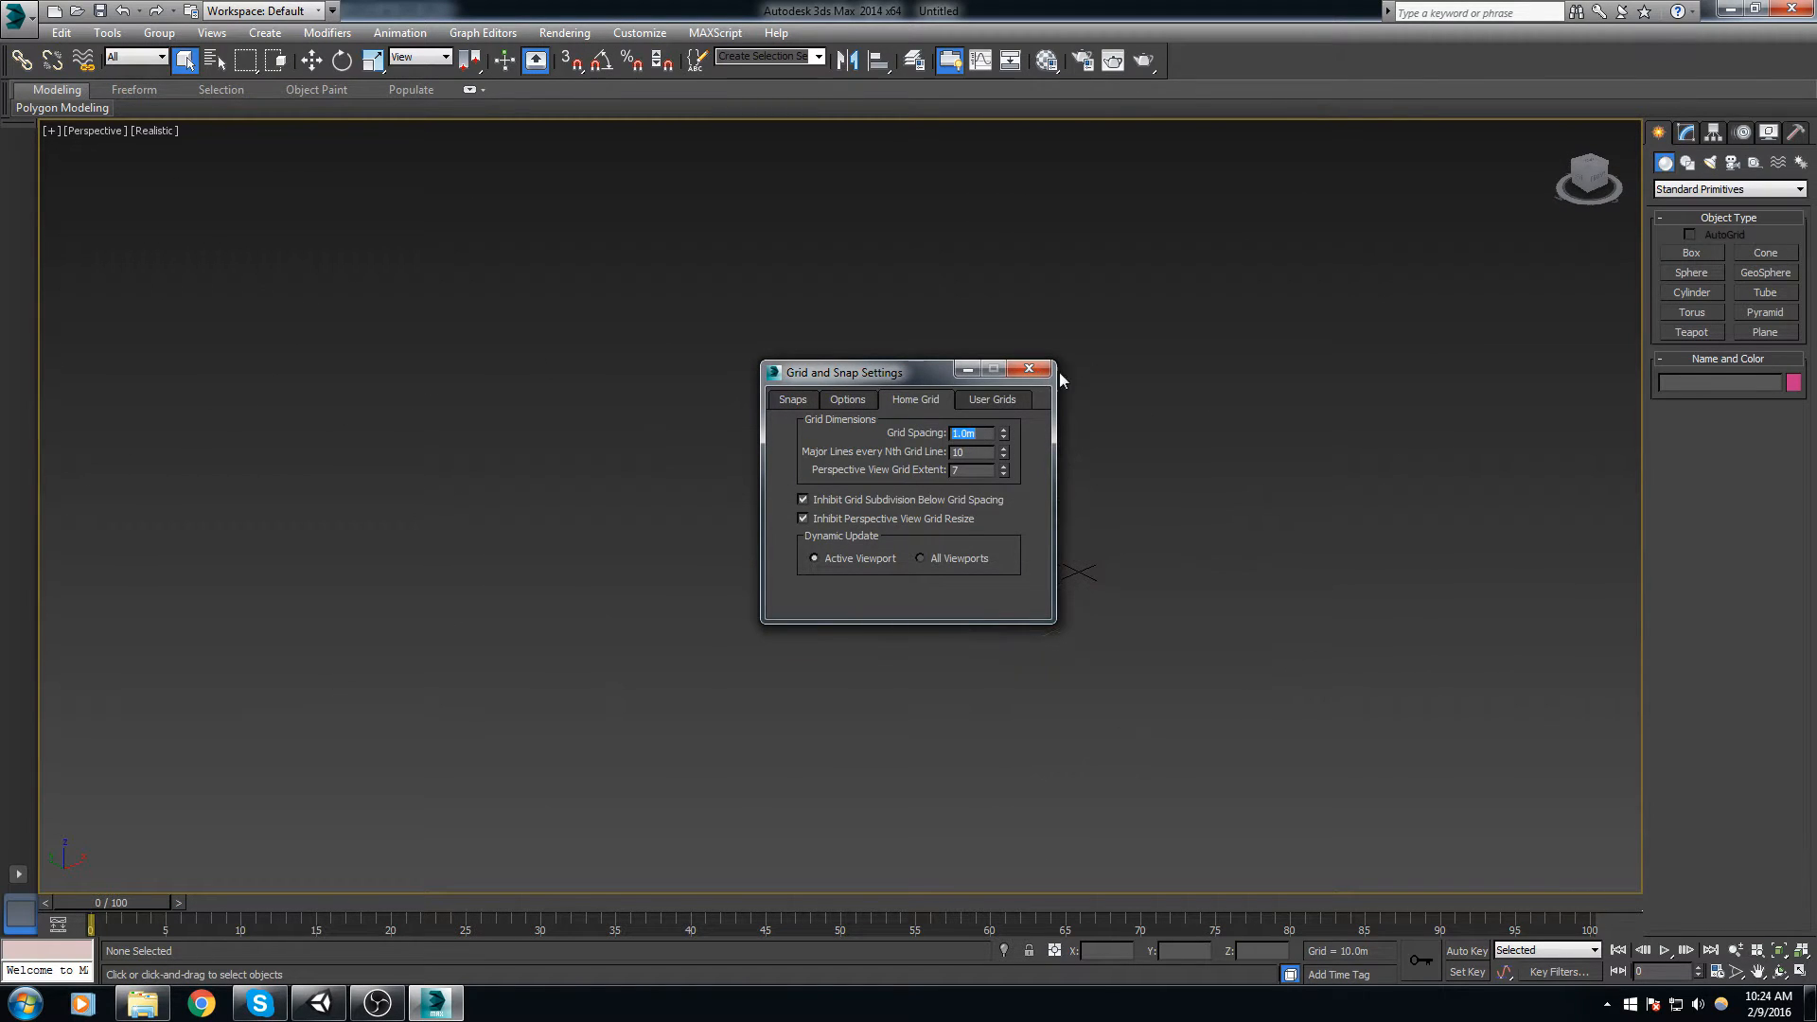
click(1029, 368)
middle_drag(793, 182, 735, 237)
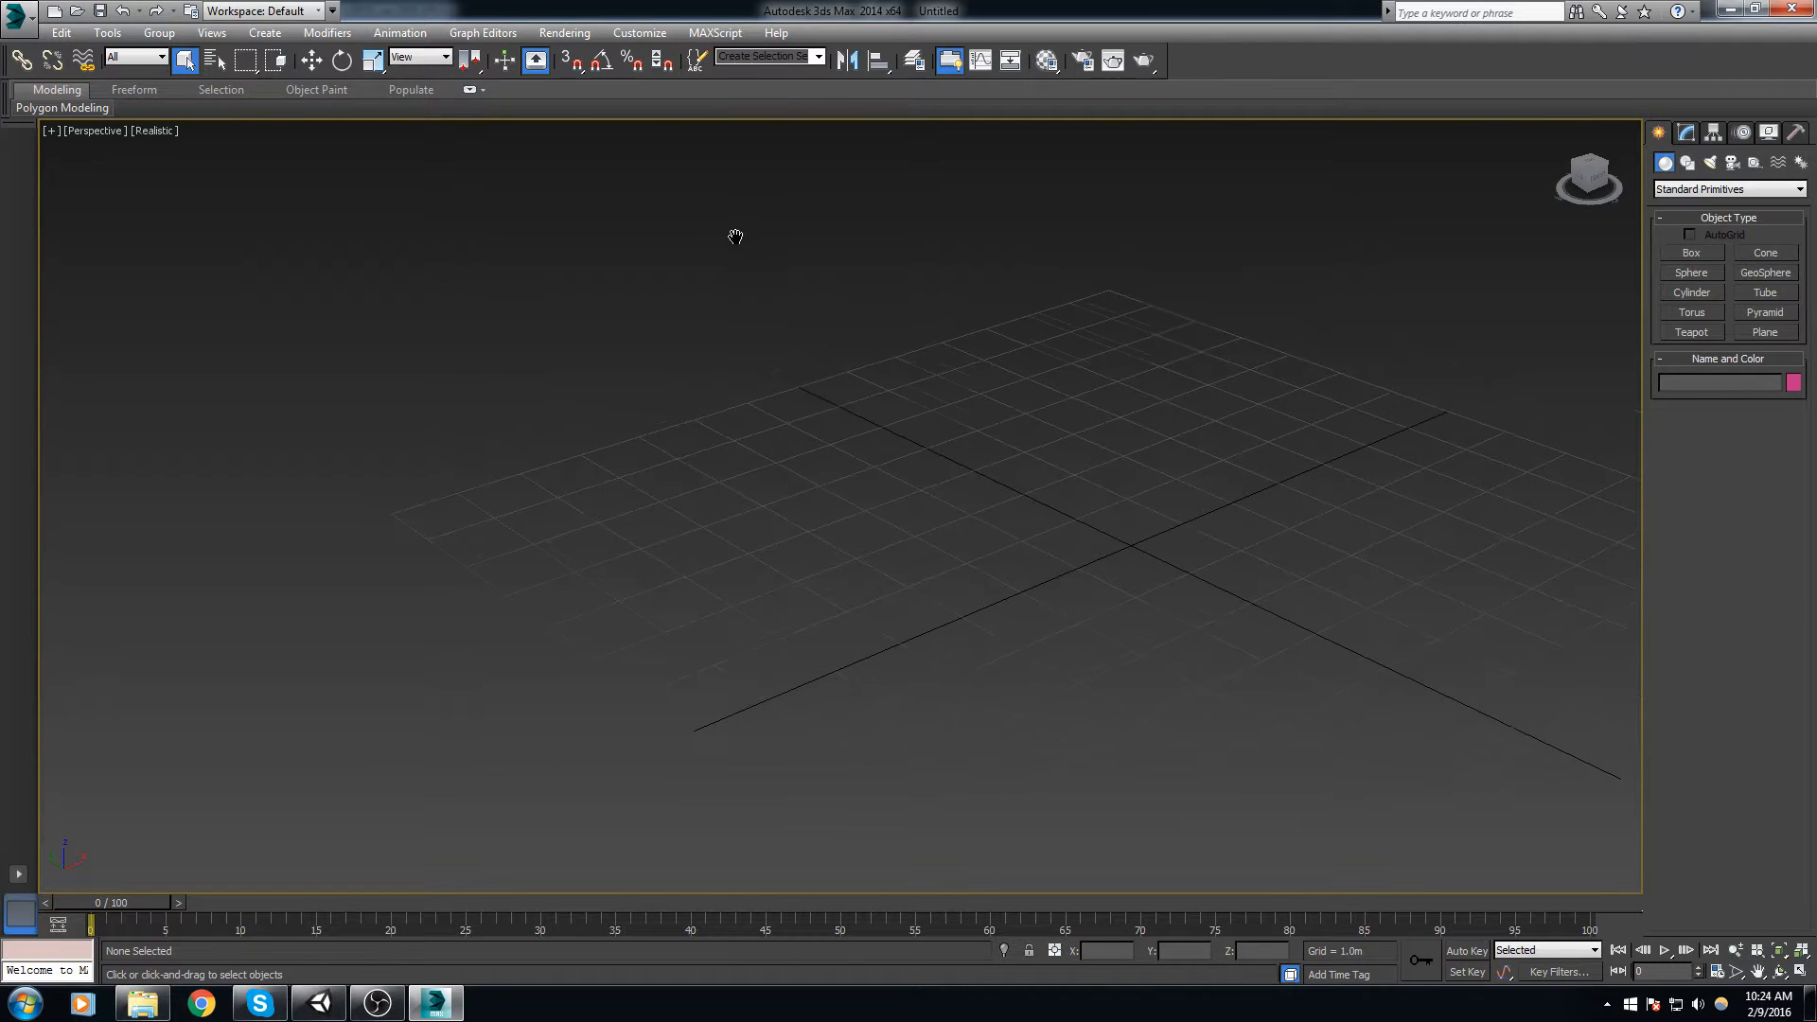
Step: Check the display unit scale and the system unit scale in the units setup
click(640, 33)
click(689, 280)
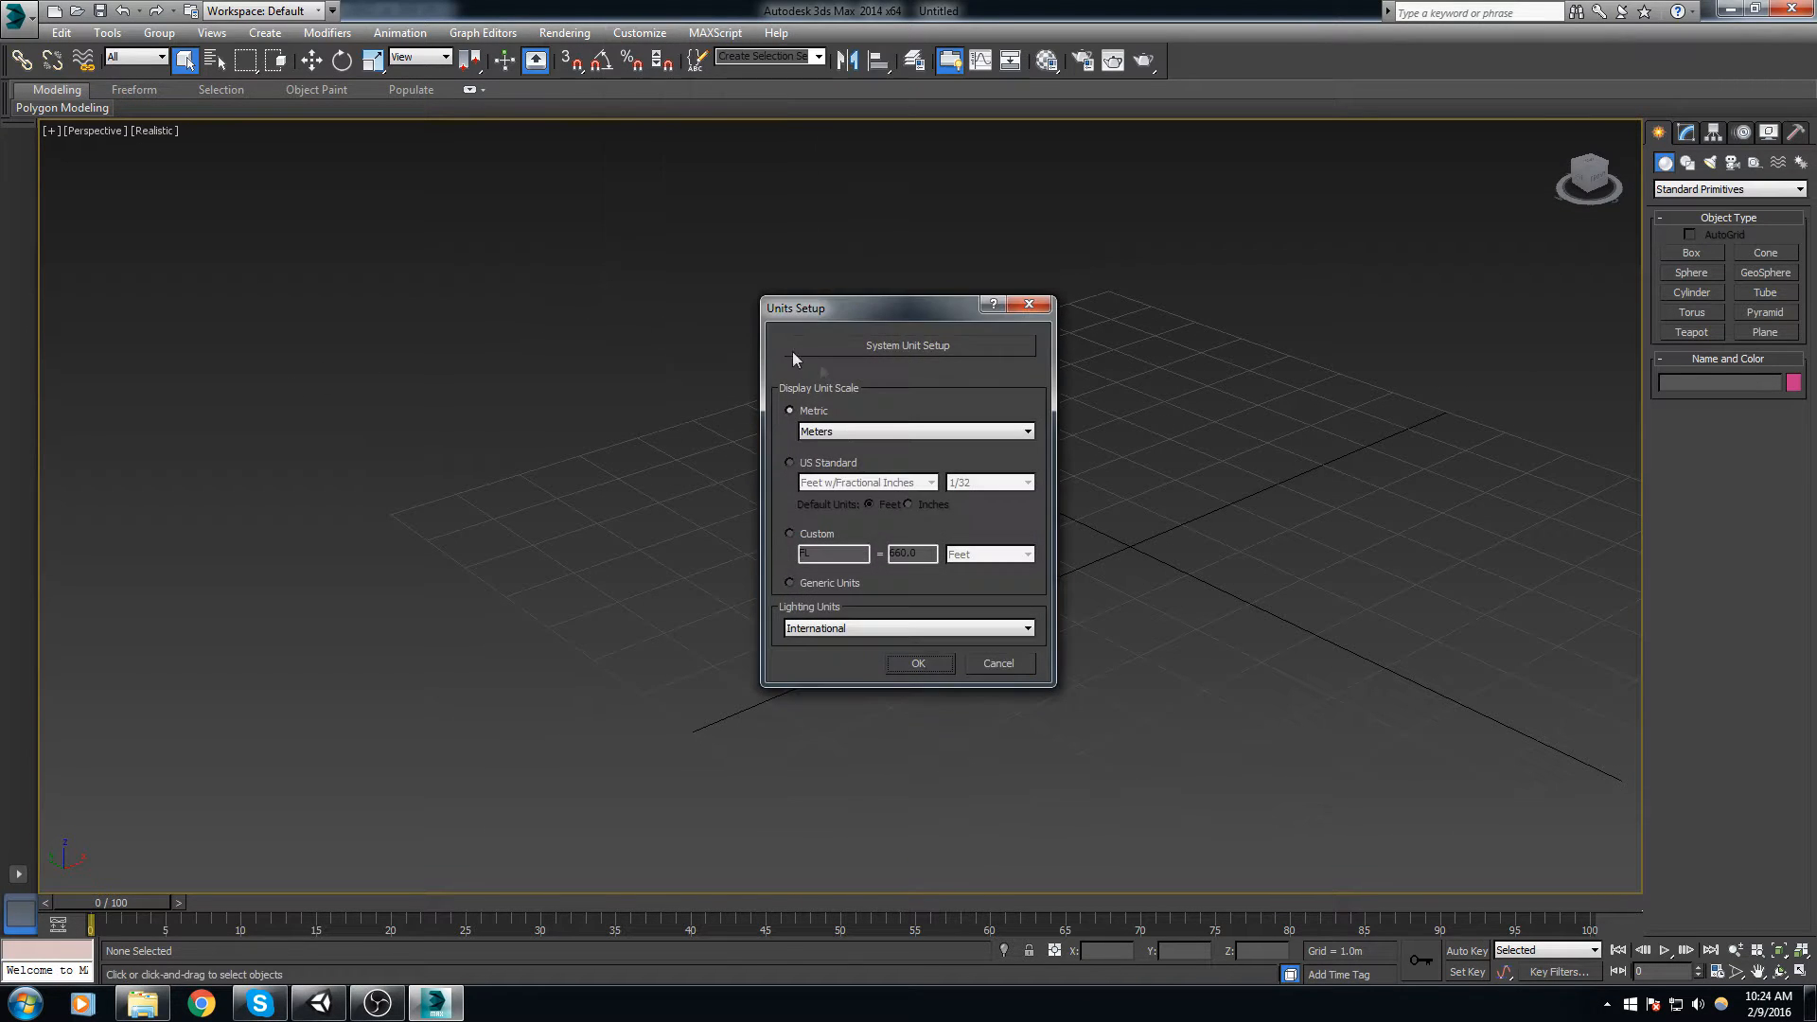
click(911, 344)
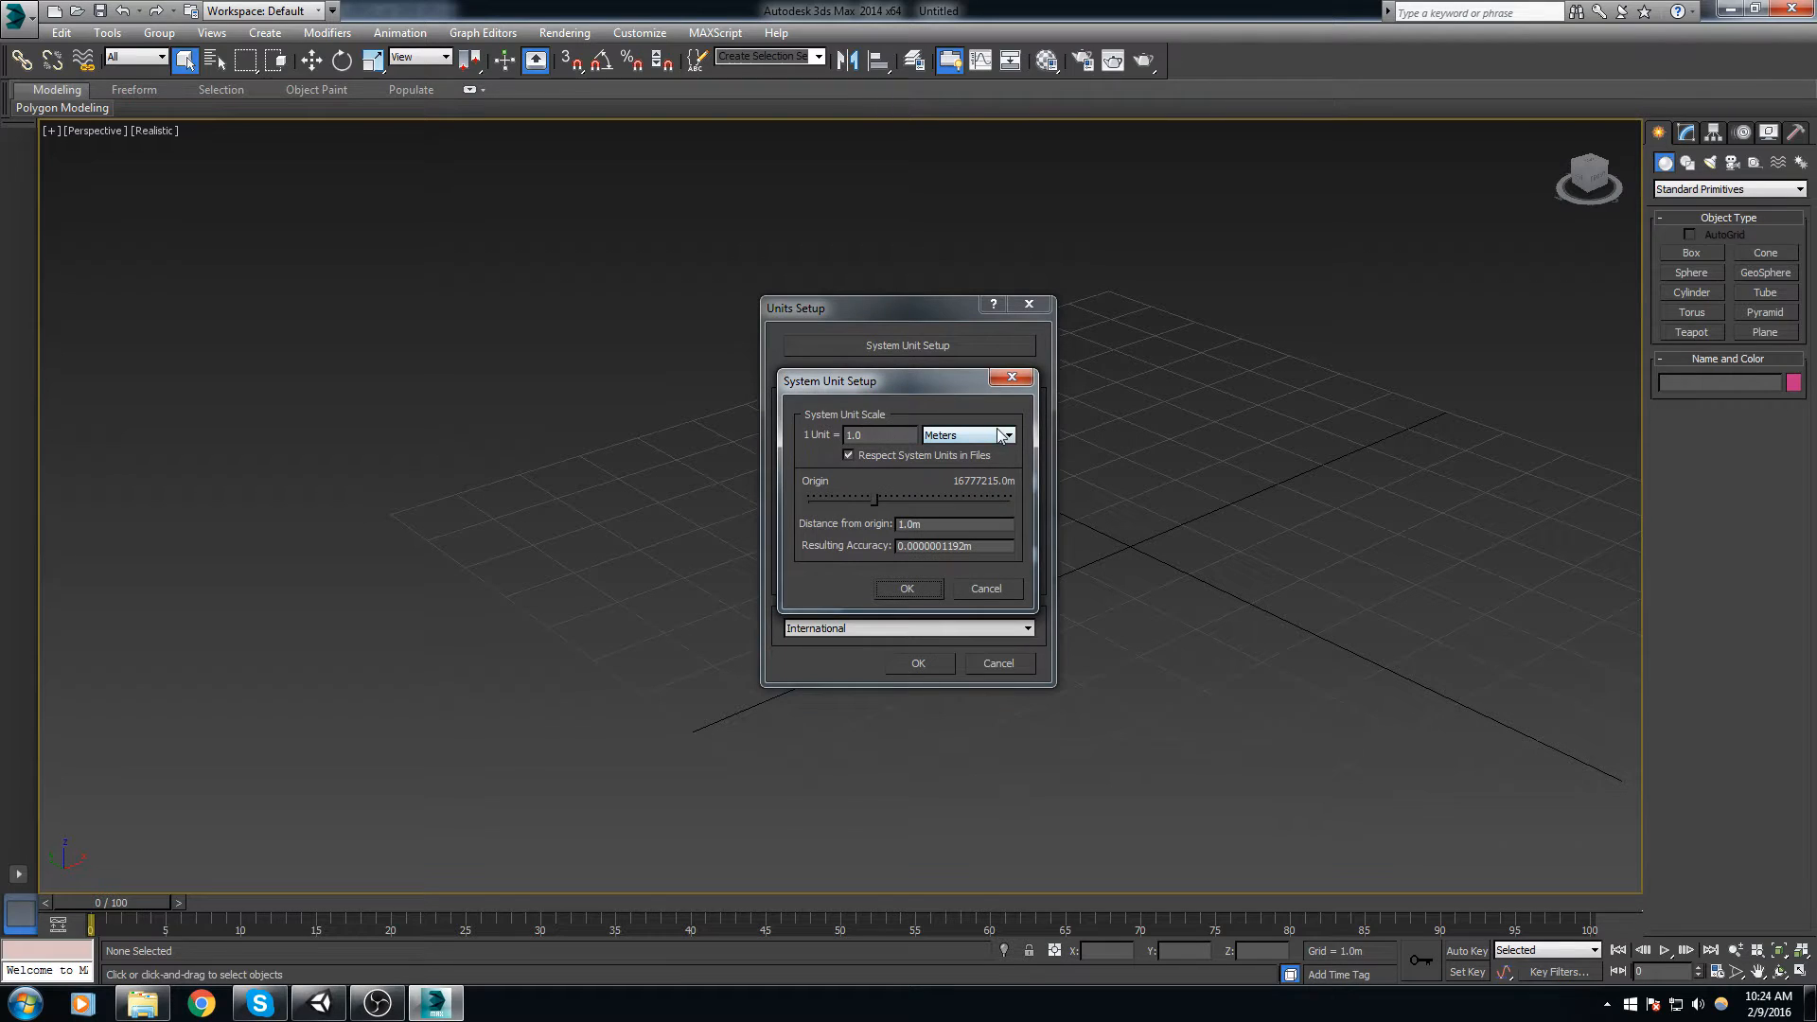
click(1026, 381)
click(1032, 305)
Step: With grid snapping on, create a box 2.0 m long, 1.0 m wide and 3.0 m high along the grid's main axis
middle_drag(1385, 259, 1197, 260)
alt+middle_drag(1221, 606, 1311, 624)
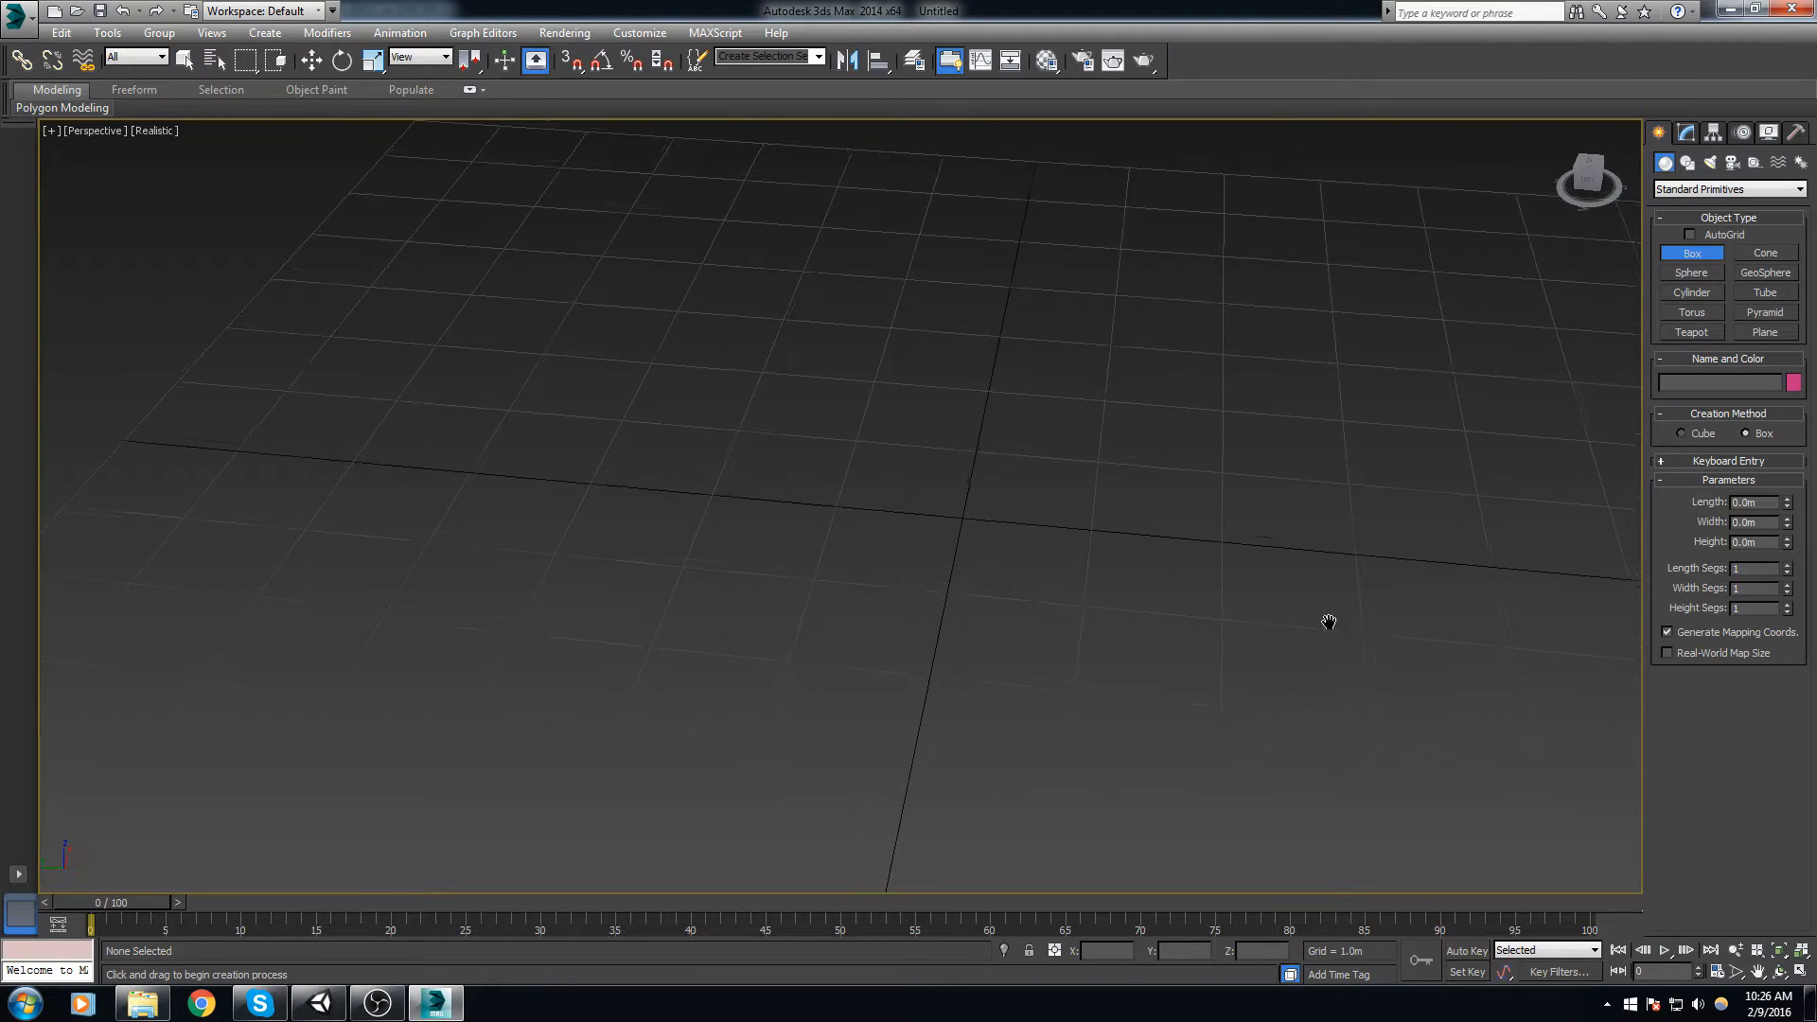
key(s)
alt+middle_drag(993, 566, 957, 536)
scroll(957, 535, up, 4)
alt+middle_drag(912, 617, 878, 660)
drag(897, 349, 1282, 559)
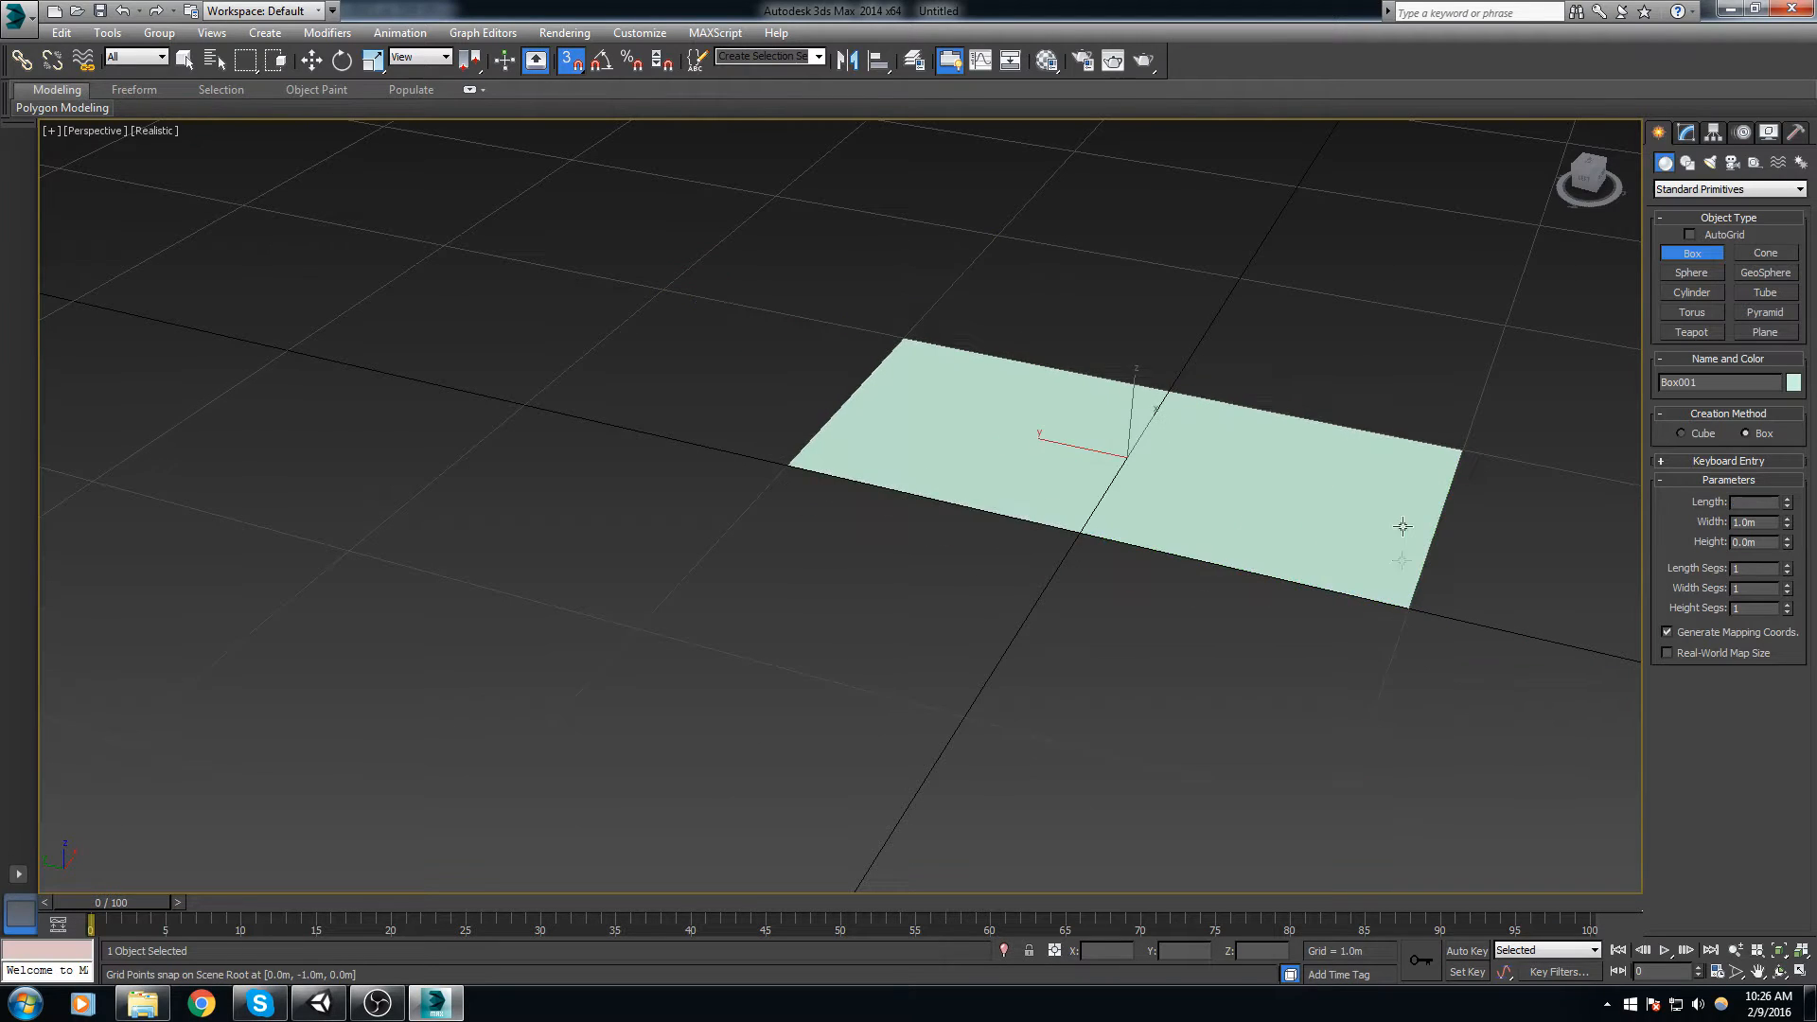
click(1415, 209)
scroll(1415, 208, down, 1)
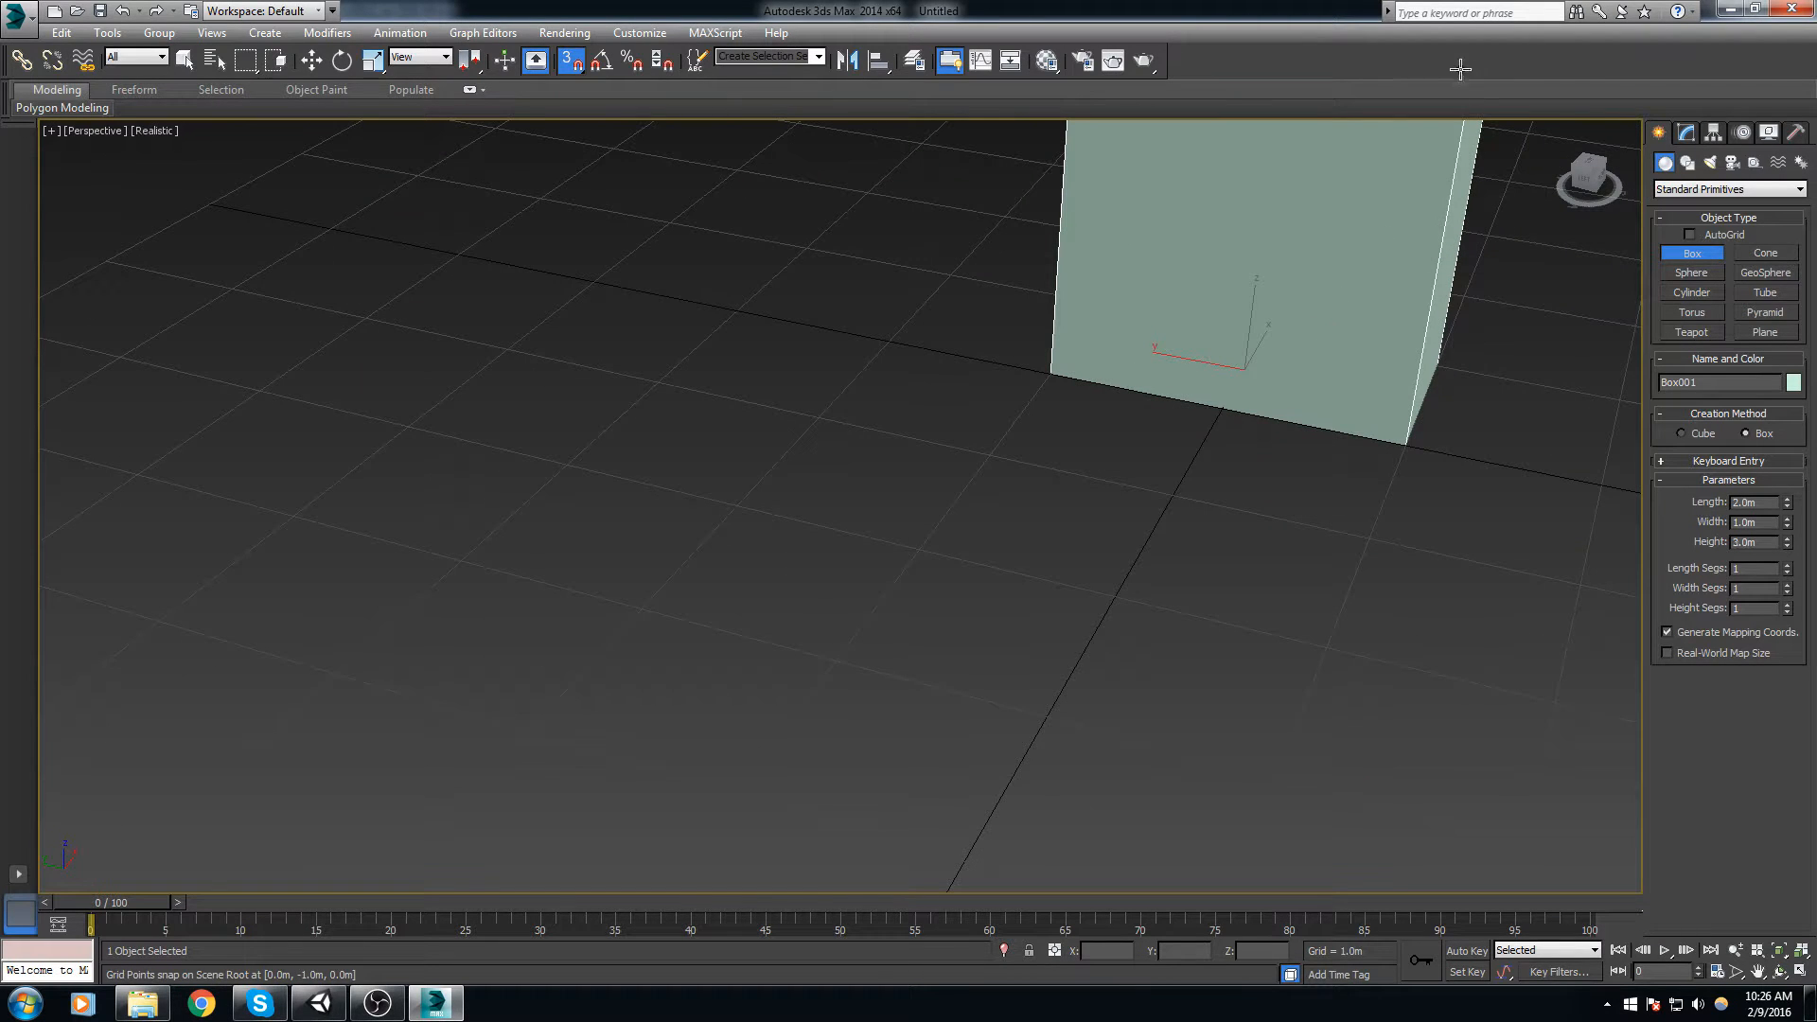
Step: Convert the box to an editable poly and enter edge-level editing
middle_drag(1300, 346, 1159, 654)
alt+middle_drag(1160, 653, 1058, 809)
alt+middle_drag(1104, 704, 1144, 747)
key(w)
key(2)
middle_drag(1333, 602, 1253, 531)
Step: Apply the green tile material to the box, with Tile_Green as its diffuse bitmap
key(m)
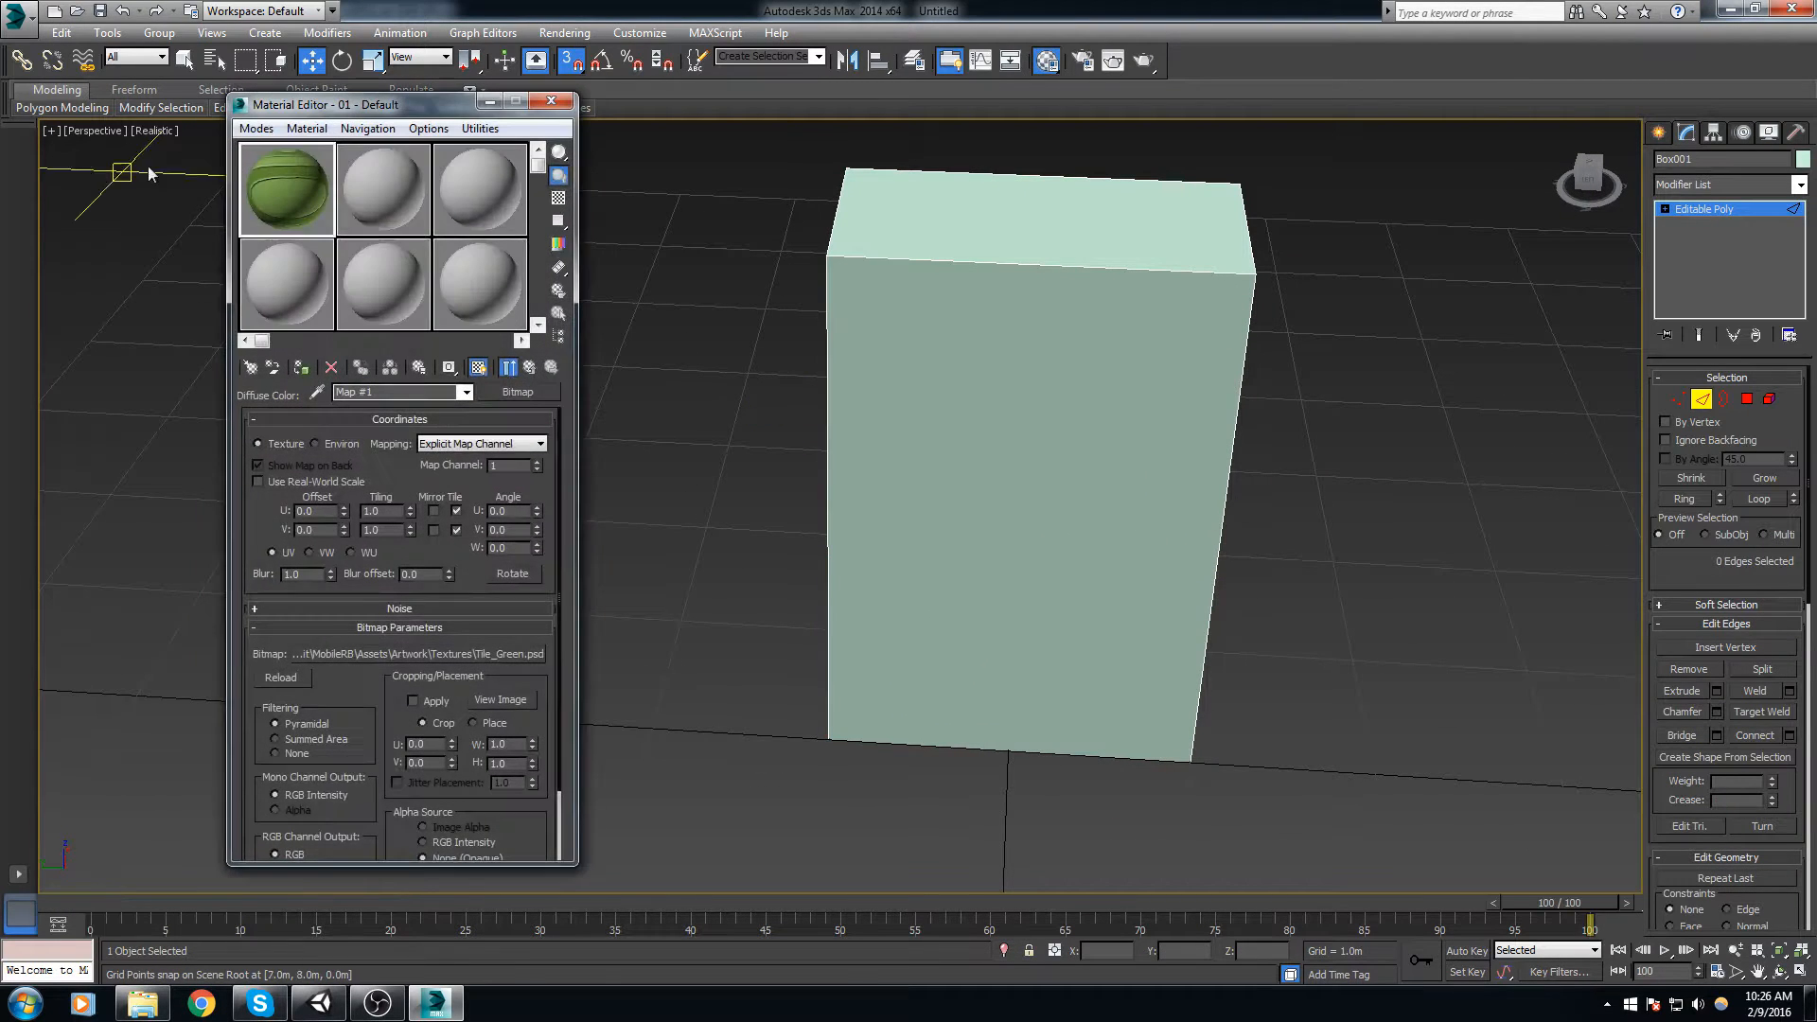
drag(566, 277, 904, 407)
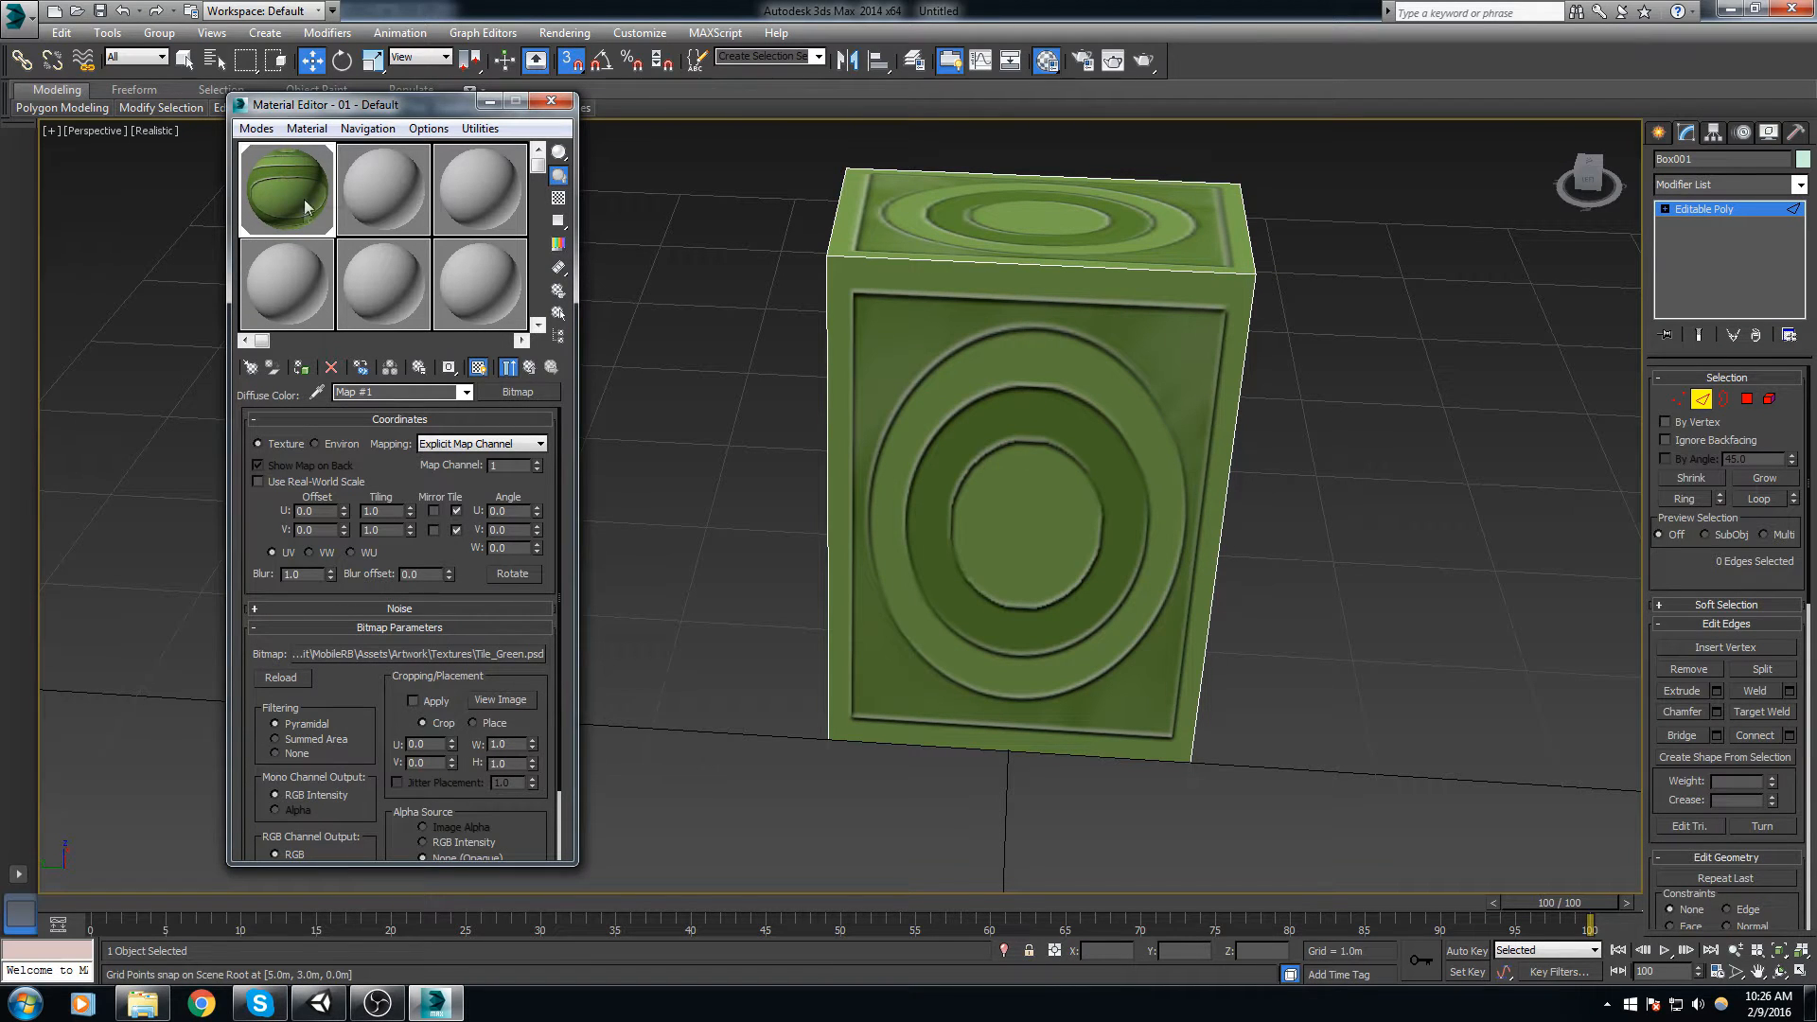
click(350, 650)
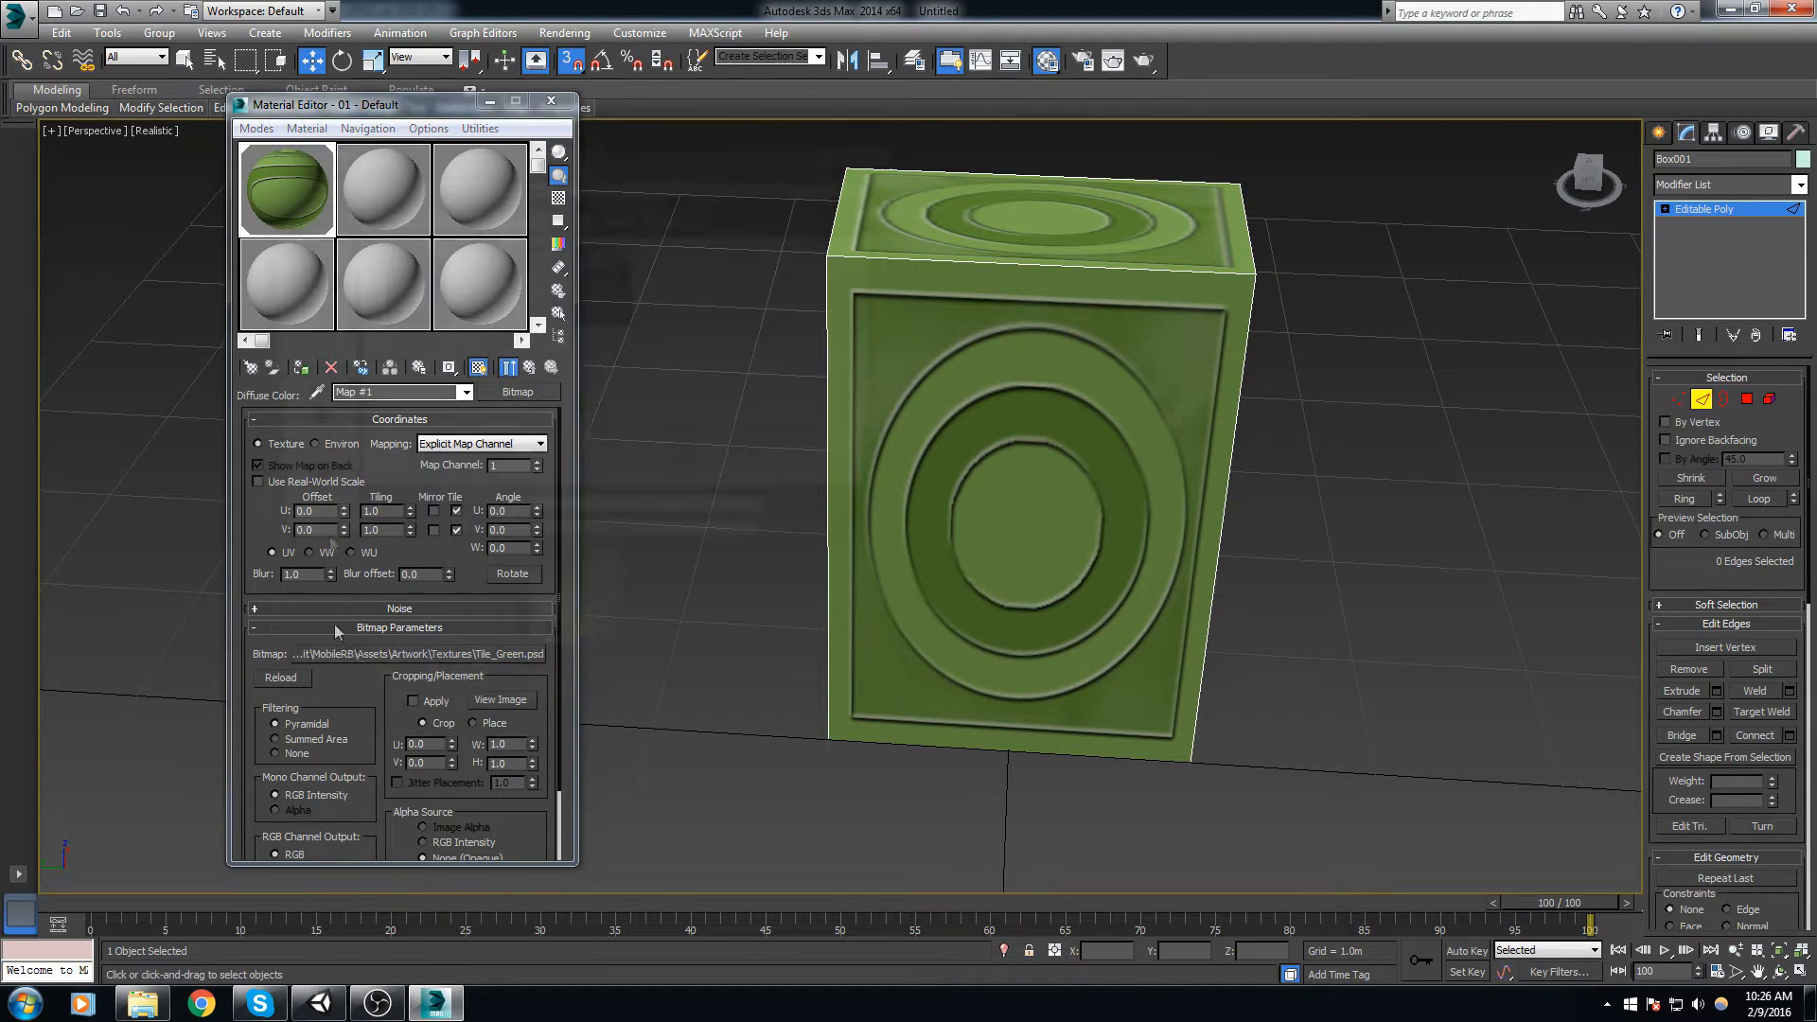
click(851, 518)
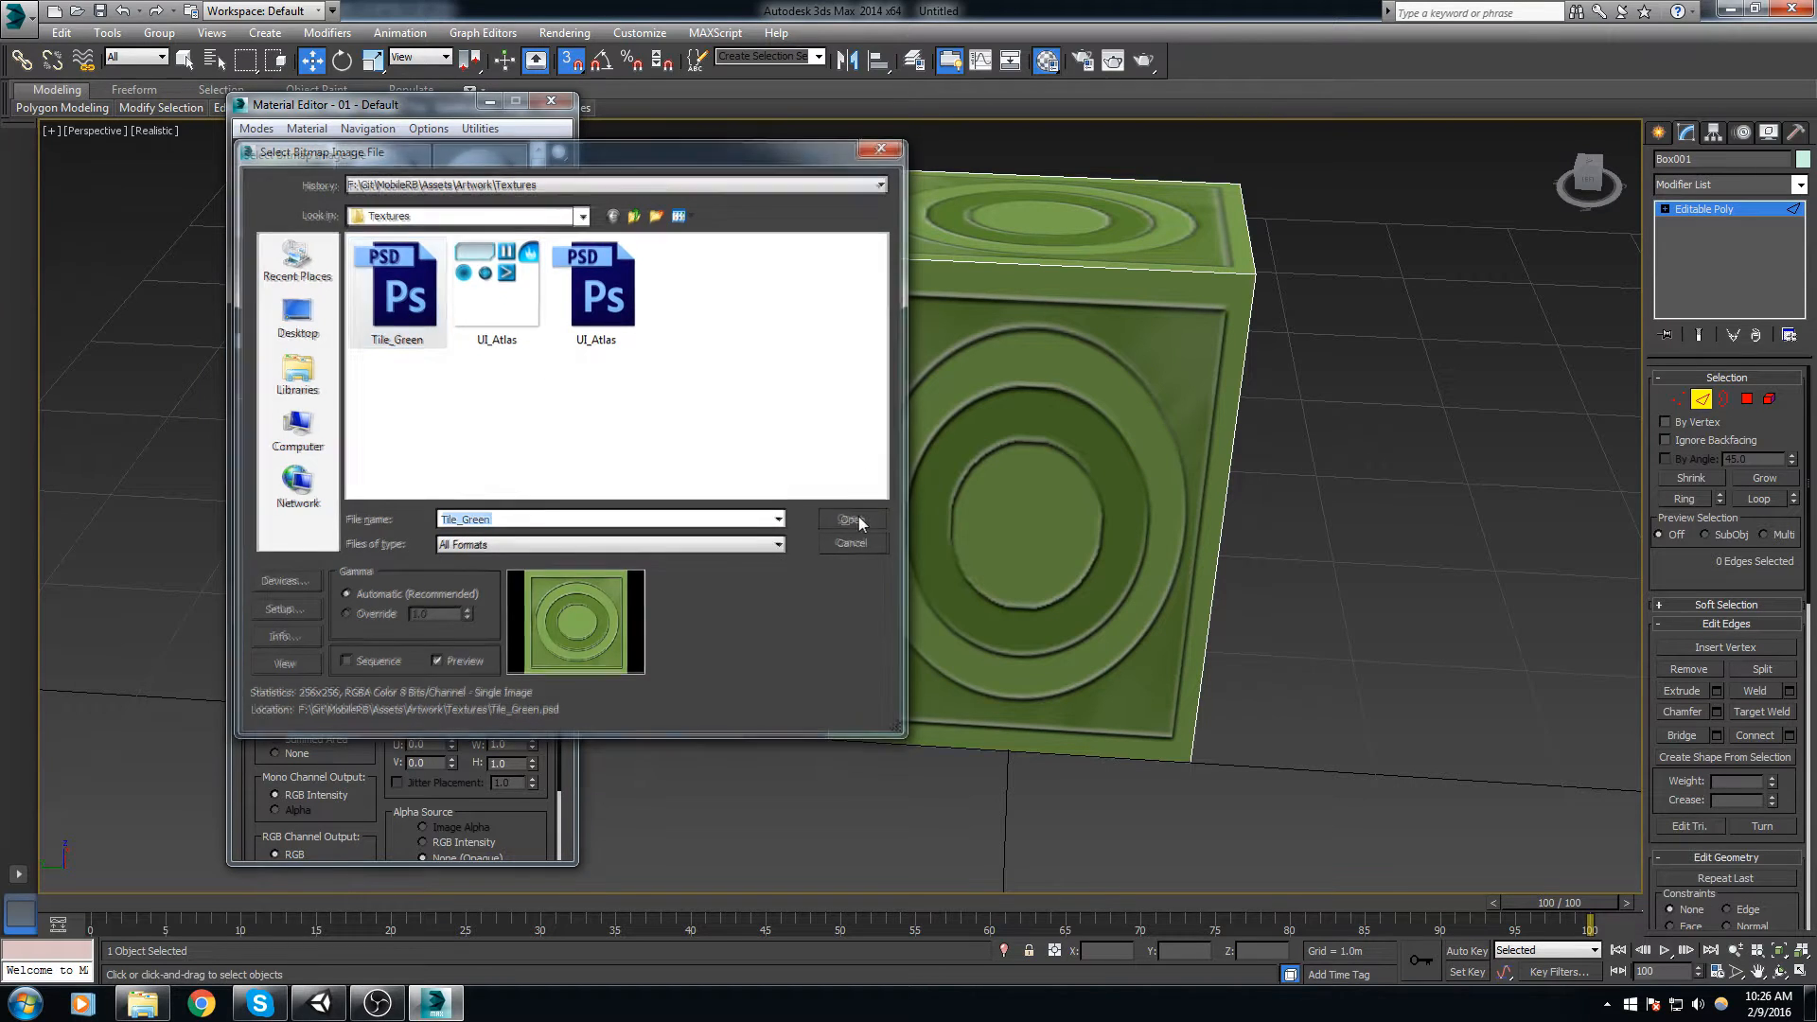
click(551, 100)
Step: Connect the box's edges to add two horizontal loops around it and one vertical loop through the middle of the wide faces
alt+middle_drag(742, 497, 571, 367)
alt+middle_drag(1302, 522, 1367, 580)
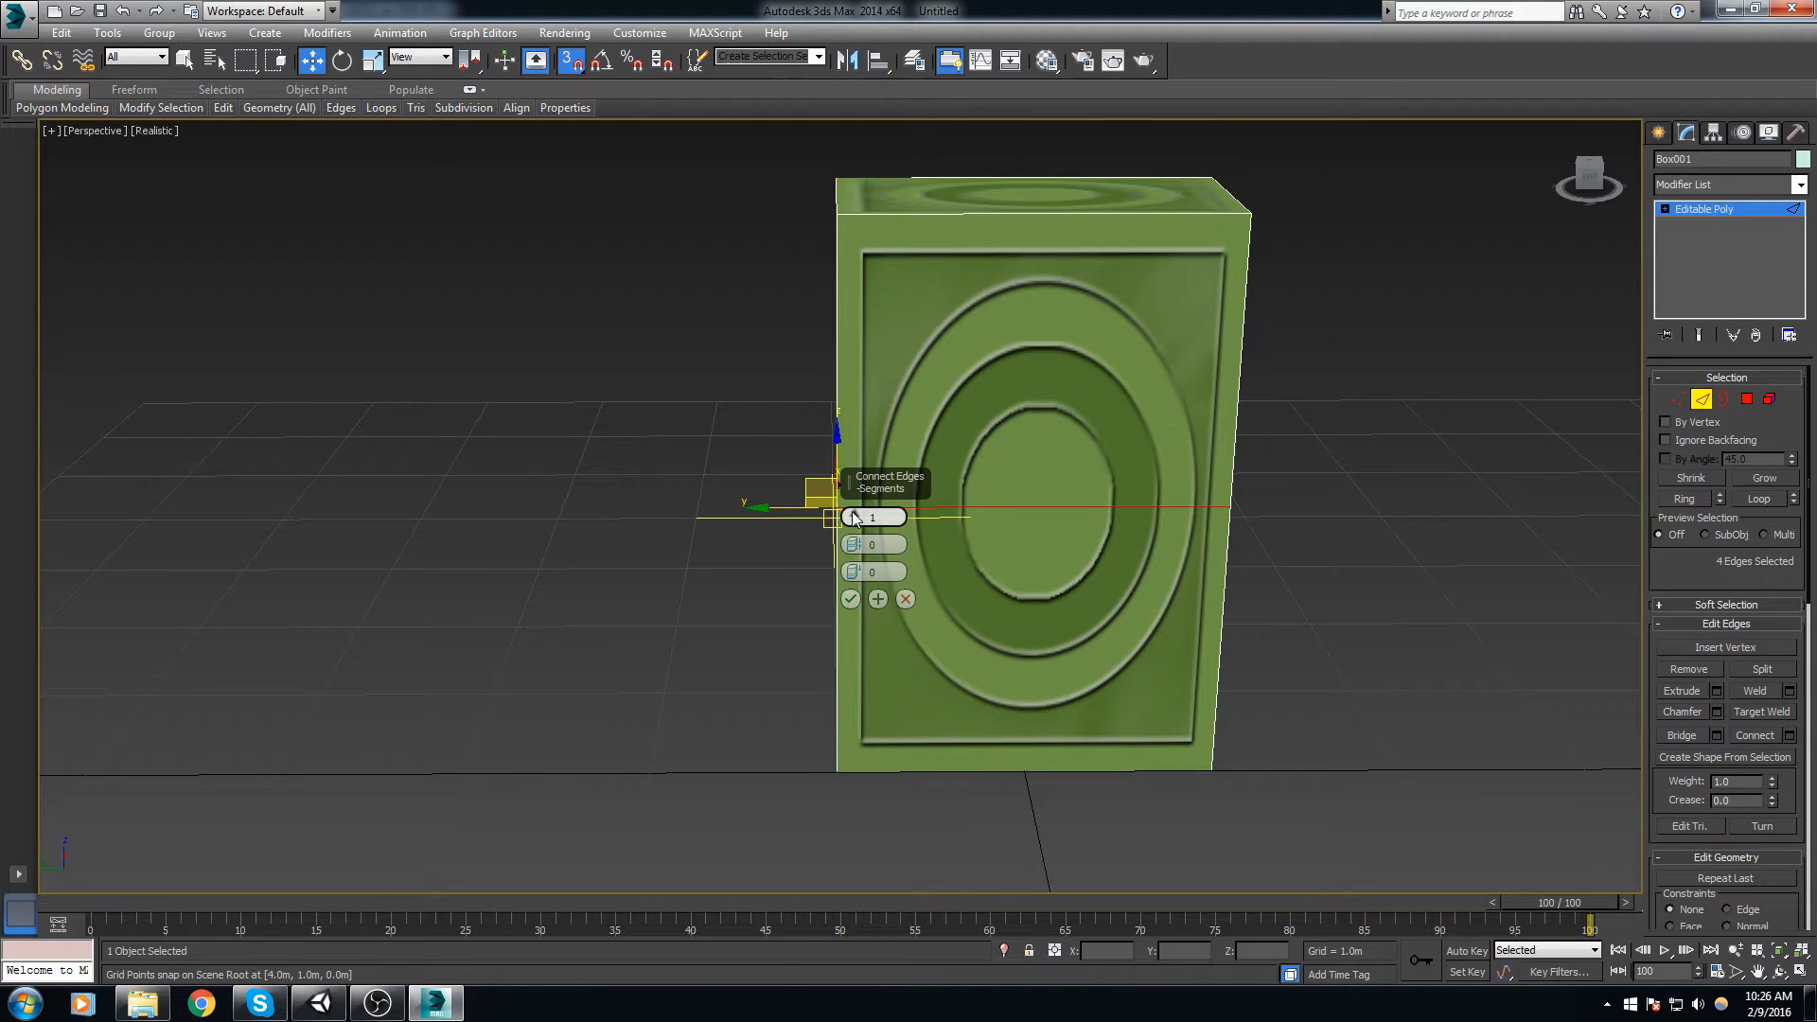
alt+middle_drag(653, 571, 973, 562)
alt+middle_drag(1344, 535, 1129, 556)
key(2)
middle_drag(1347, 474, 1316, 468)
scroll(1325, 469, down, 5)
key(2)
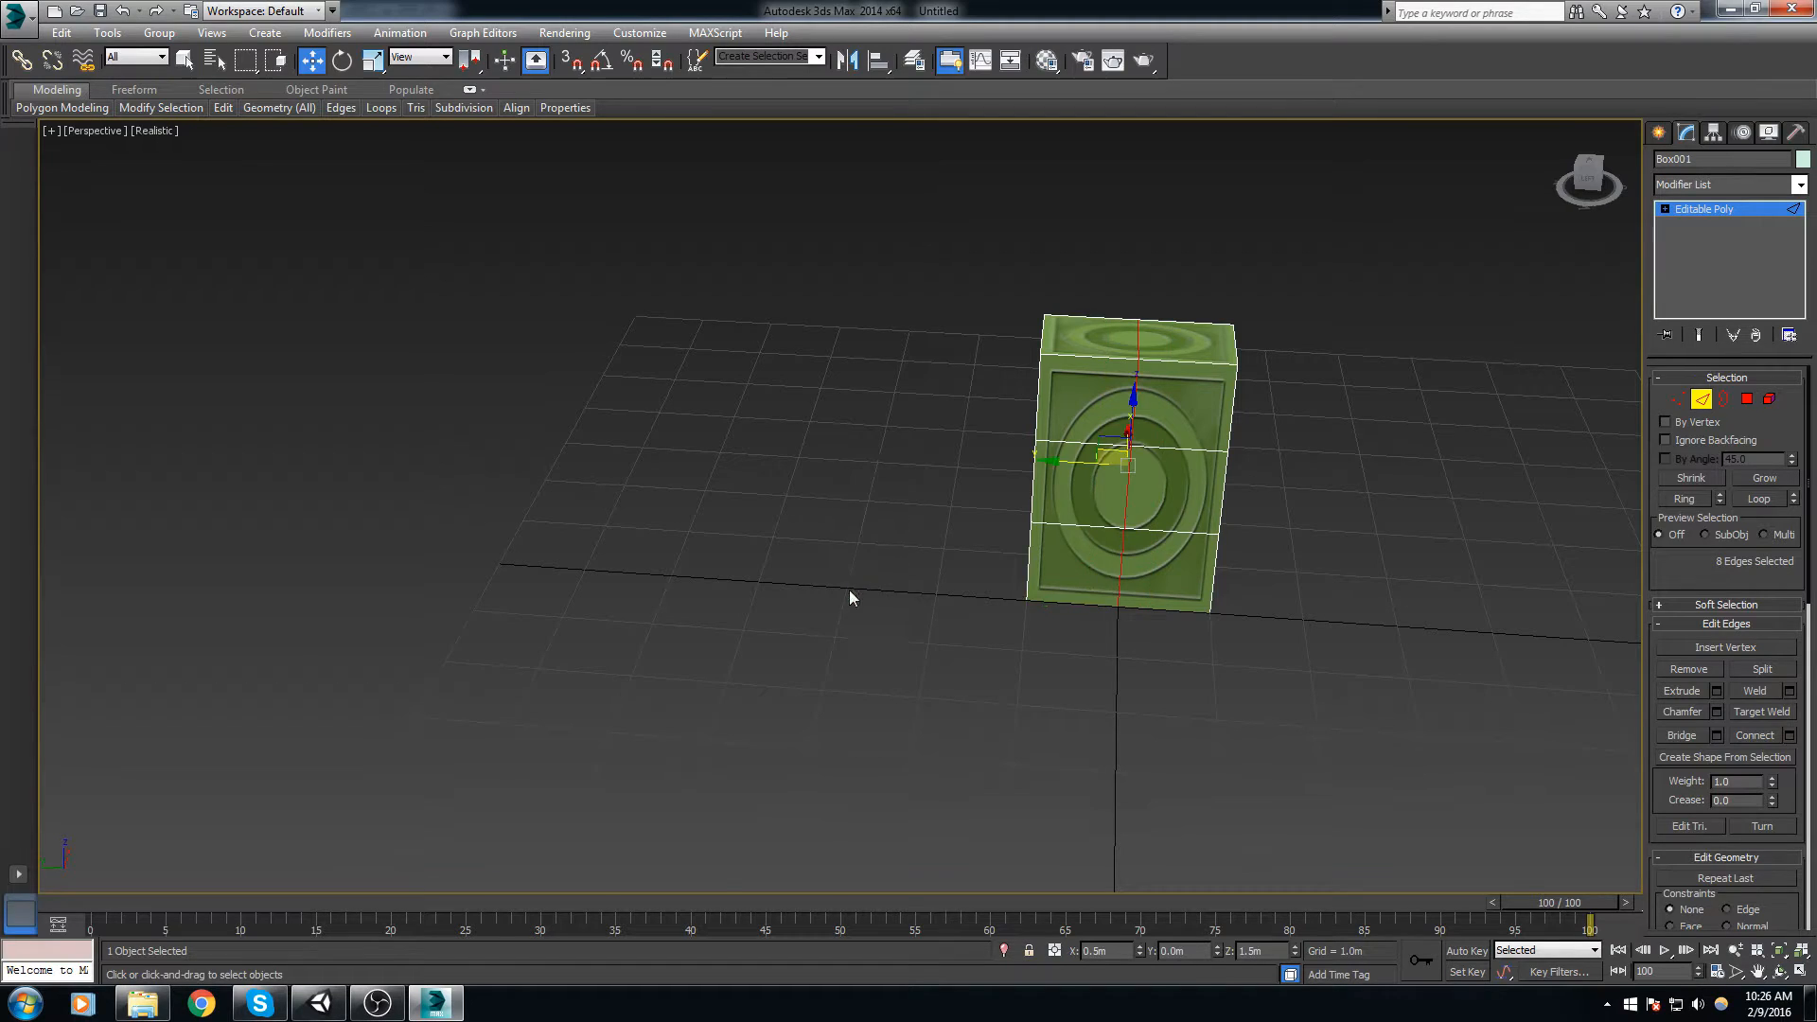
alt+middle_drag(849, 589, 955, 572)
key(2)
middle_drag(1249, 552, 1082, 545)
scroll(1127, 576, up, 3)
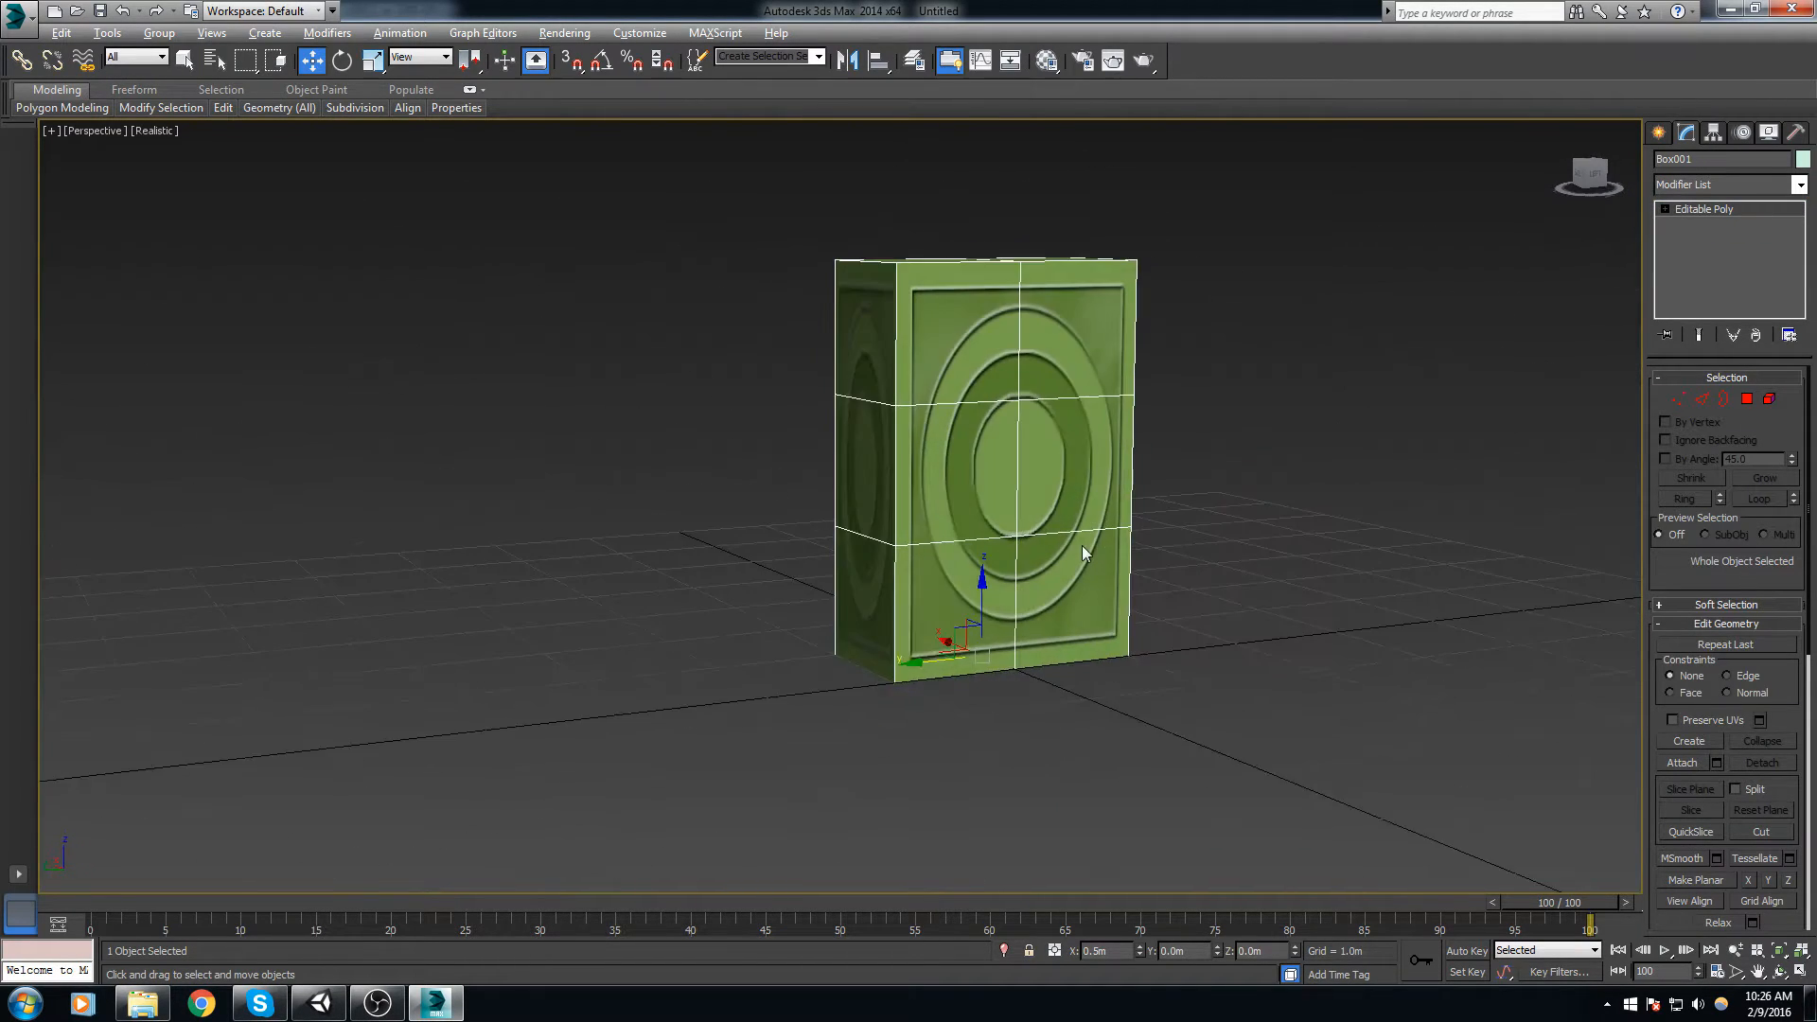
key(4)
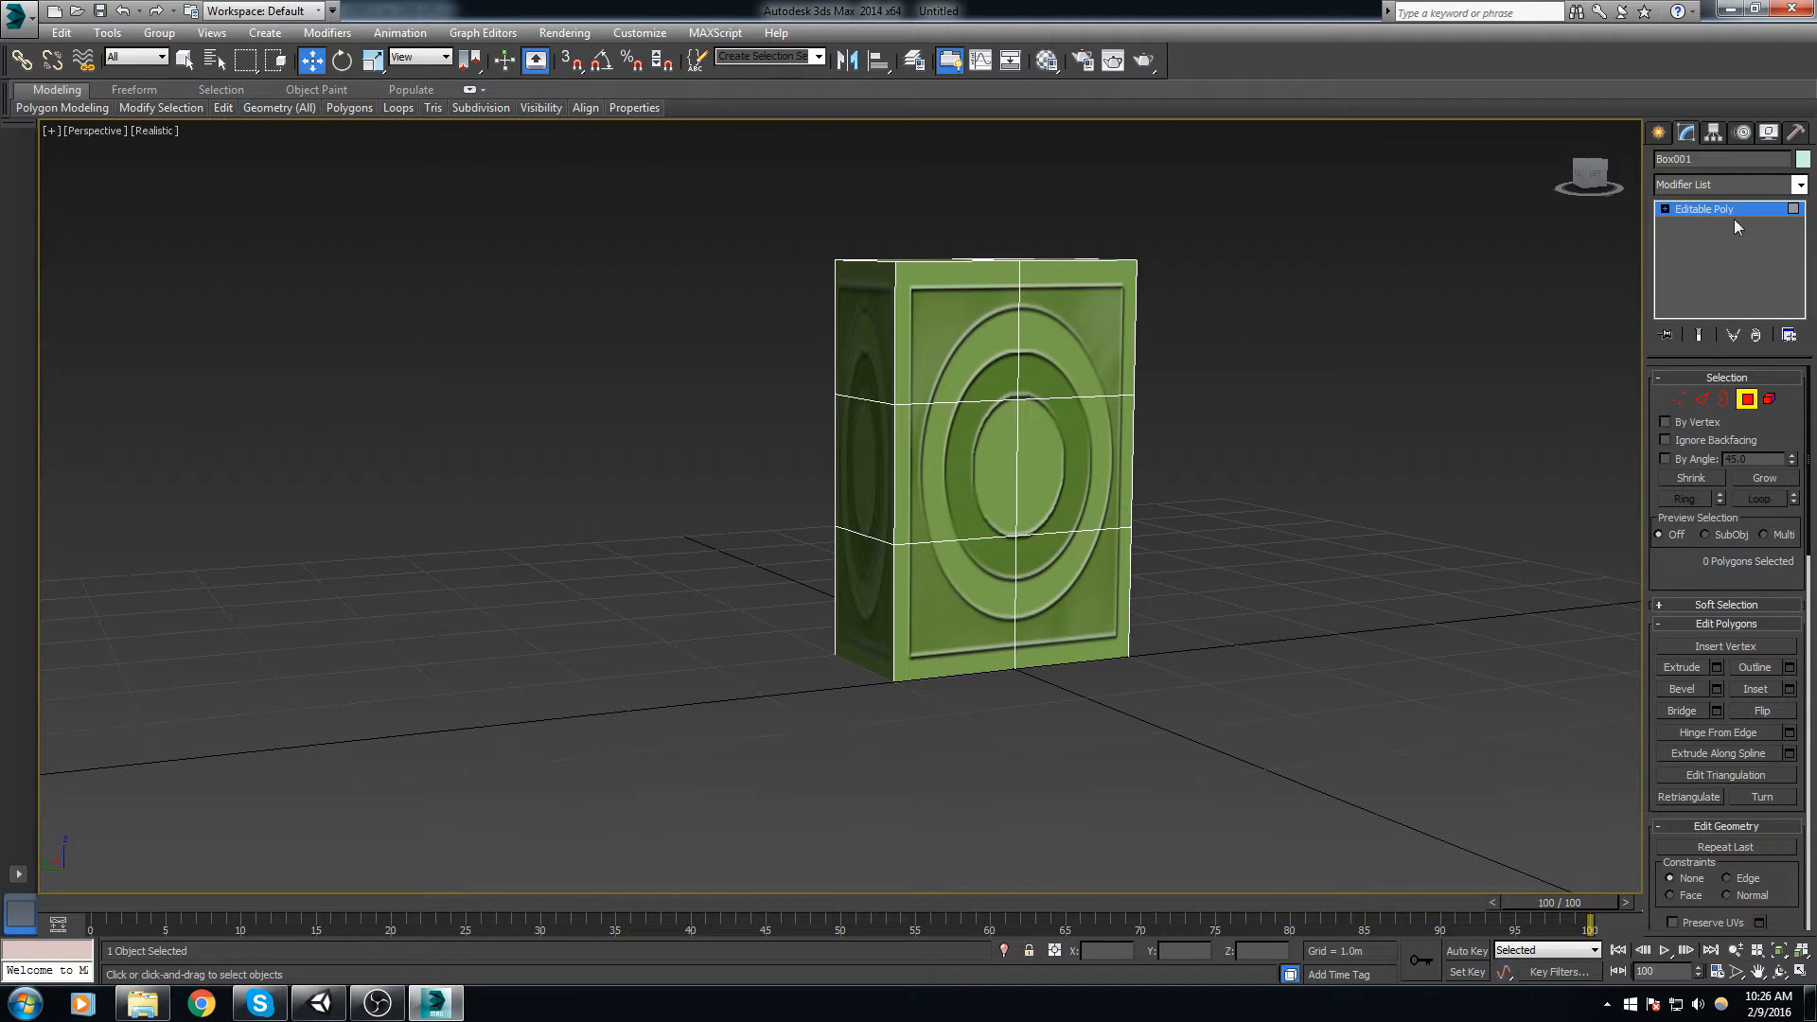
click(1800, 184)
key(u)
key(Return)
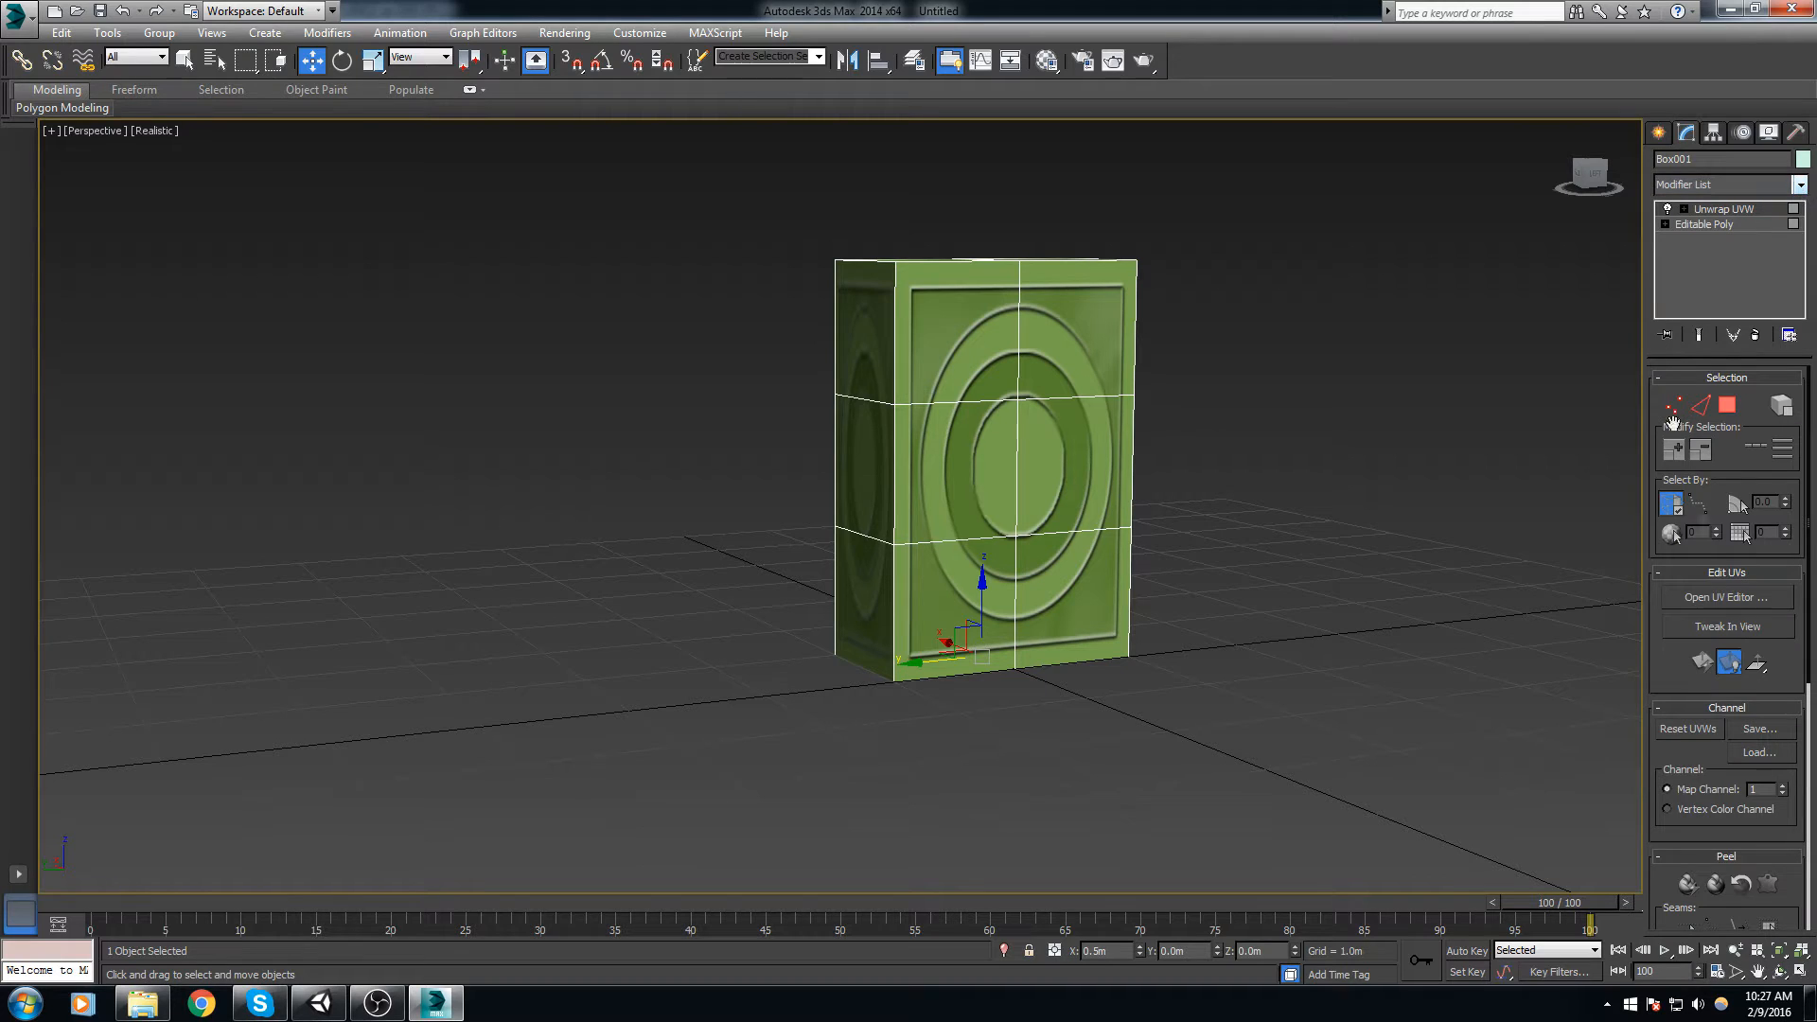
click(1699, 602)
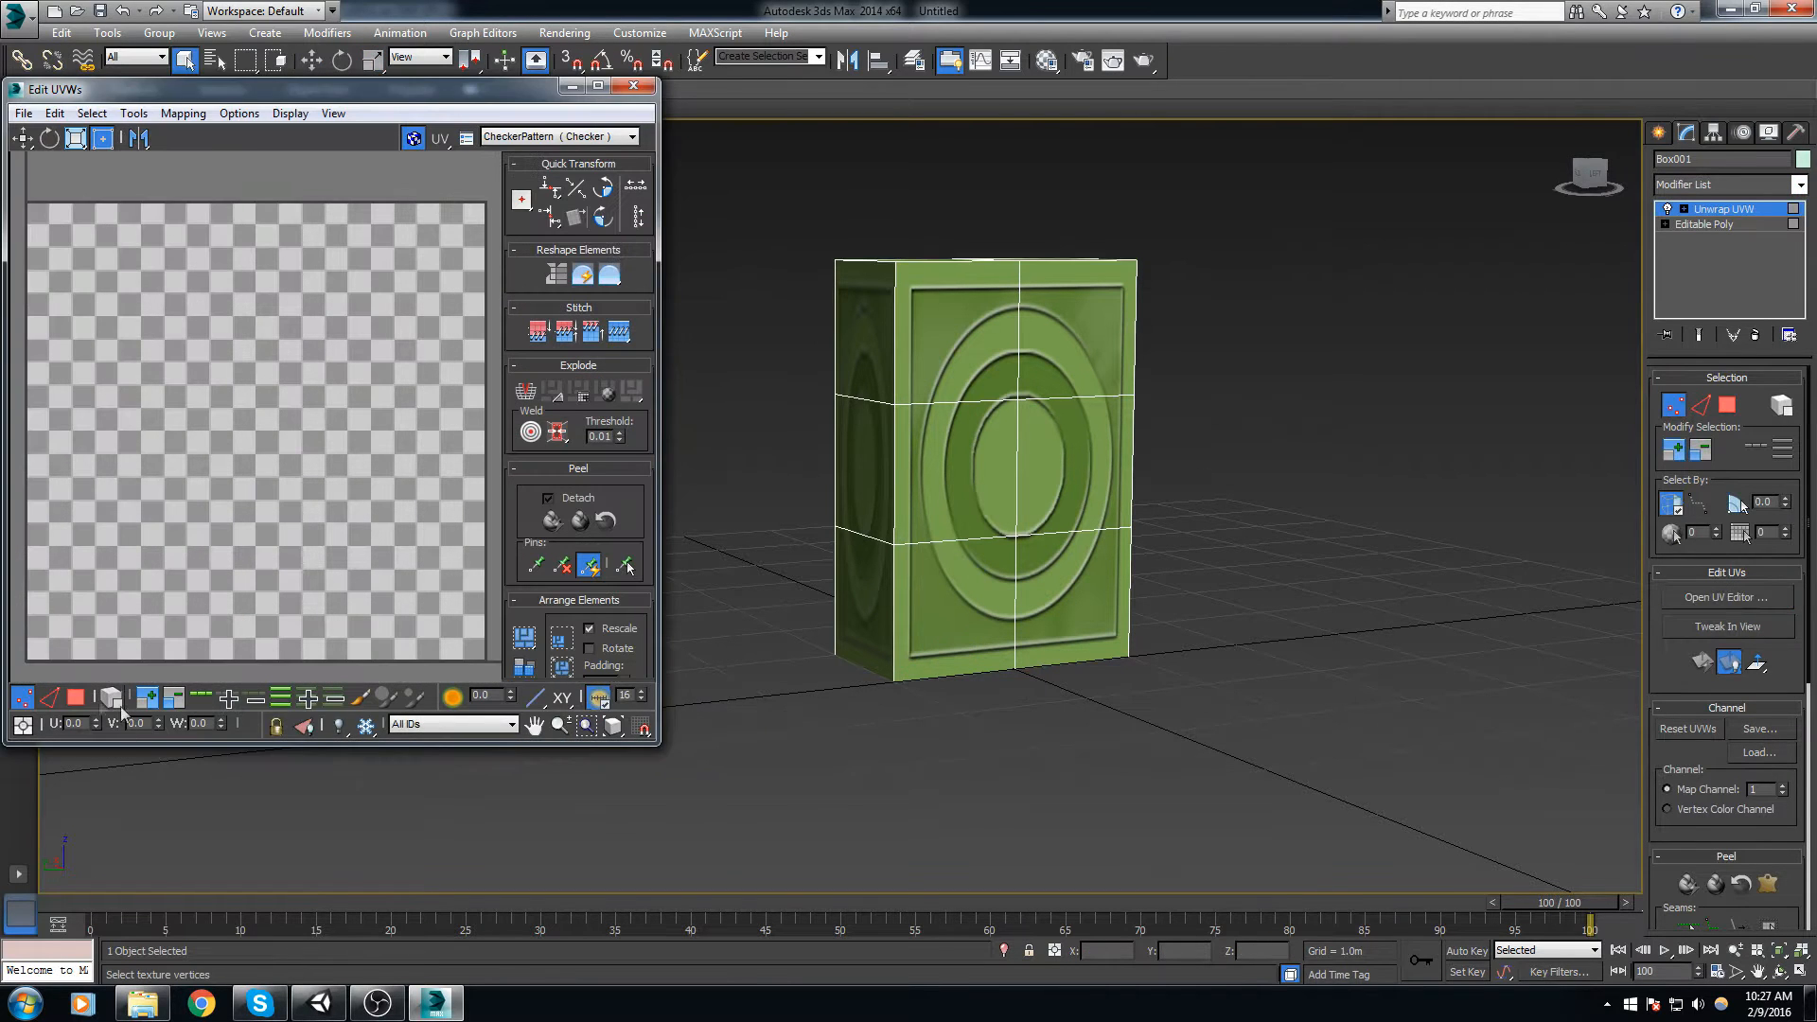
click(75, 700)
alt+middle_drag(959, 627, 1190, 703)
click(182, 112)
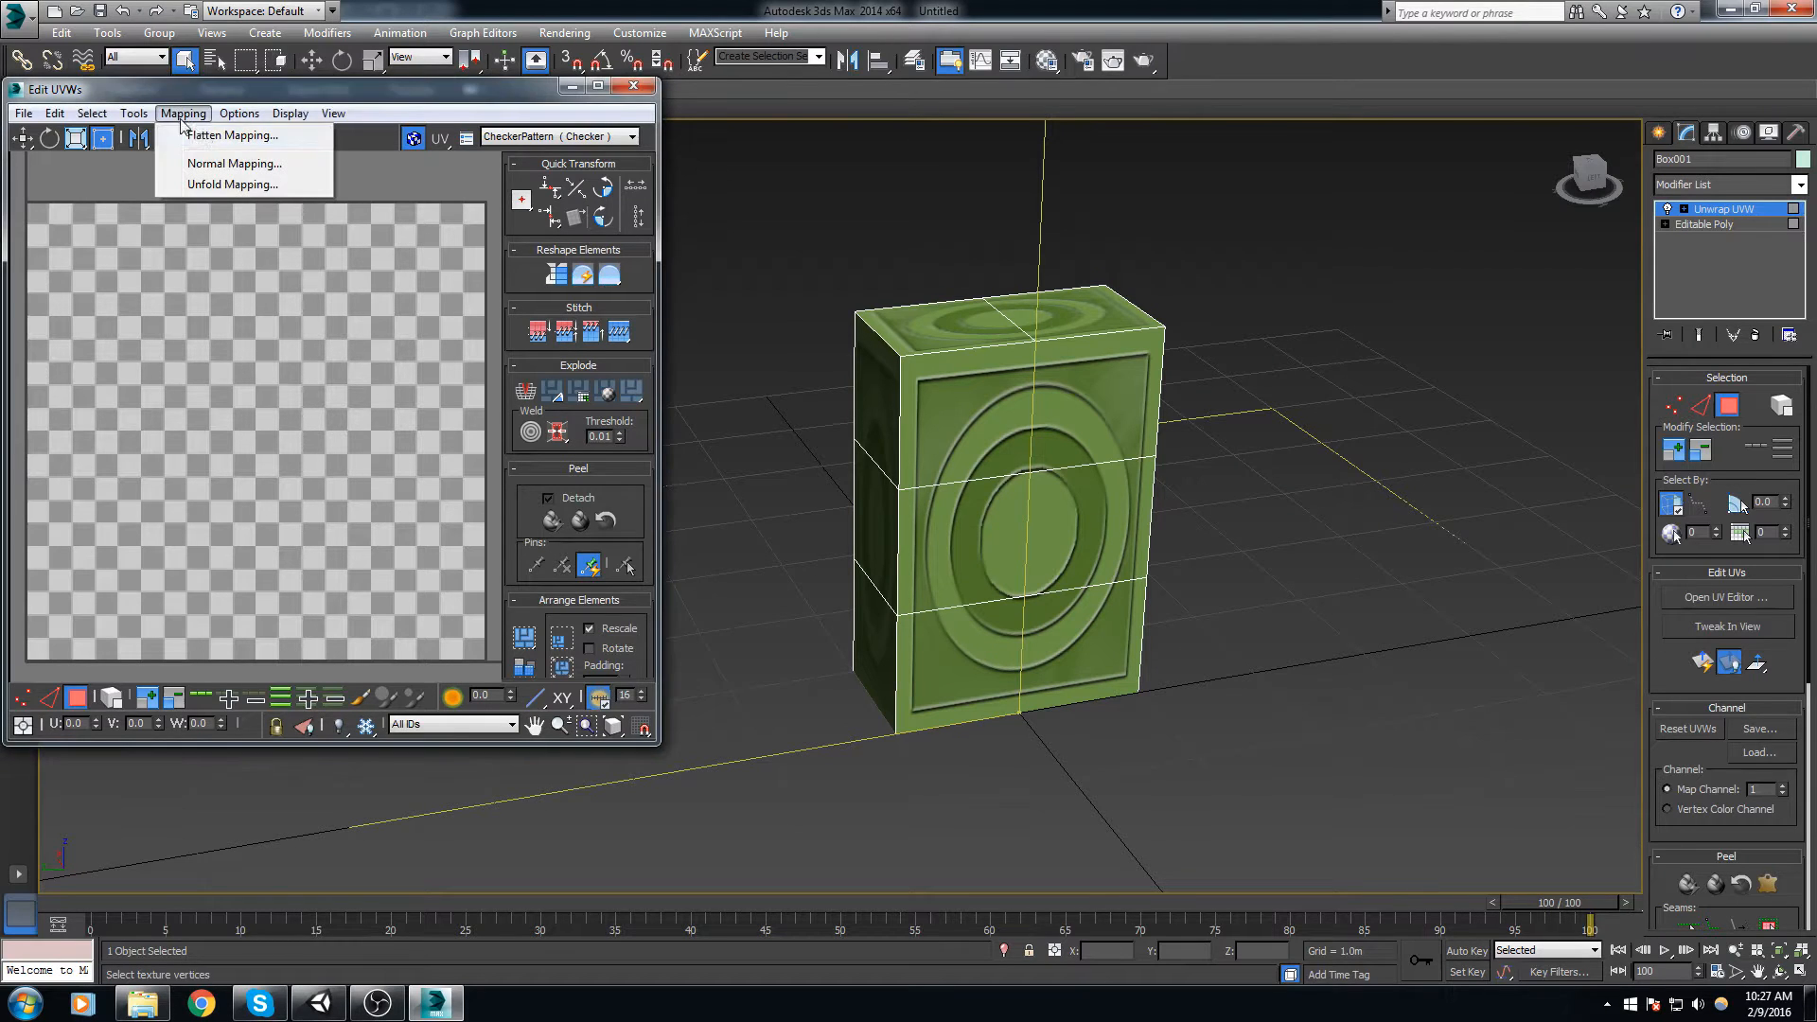
click(208, 142)
click(254, 127)
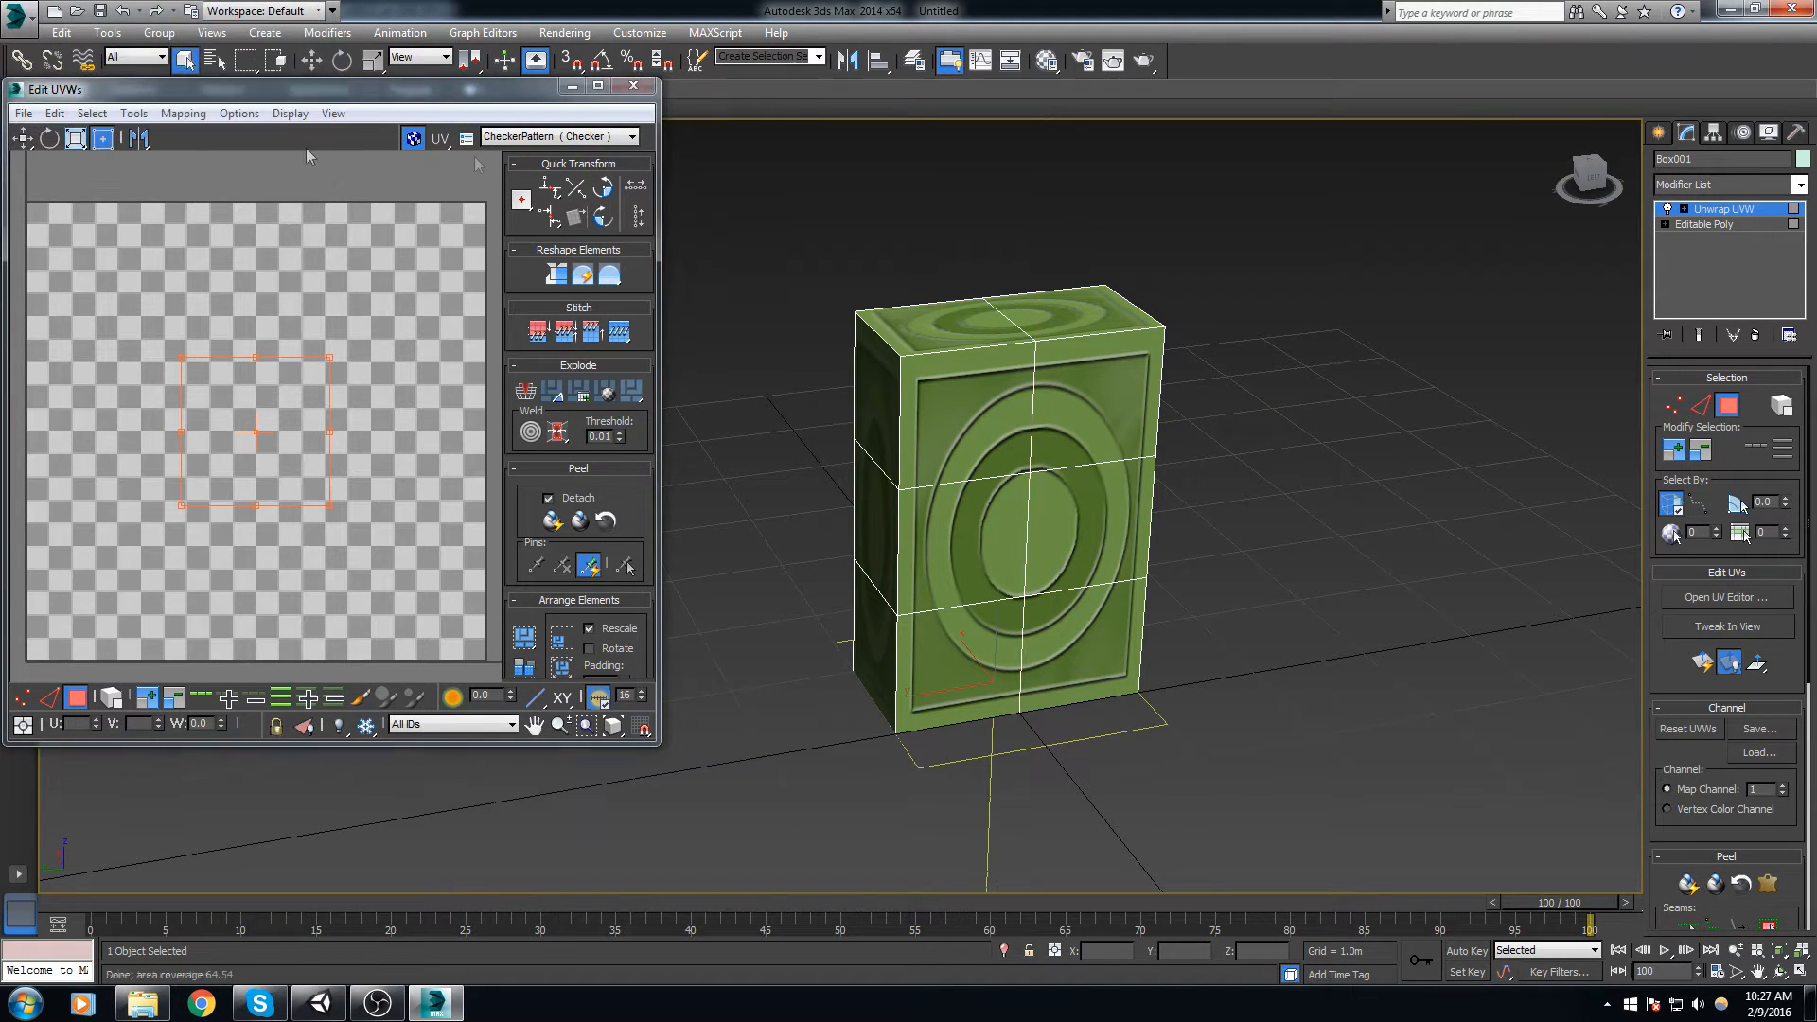
click(558, 137)
click(558, 161)
mouse_move(937, 465)
alt+middle_down()
mouse_move(1189, 434)
mouse_move(1155, 313)
mouse_move(1093, 444)
mouse_move(913, 476)
alt+middle_up()
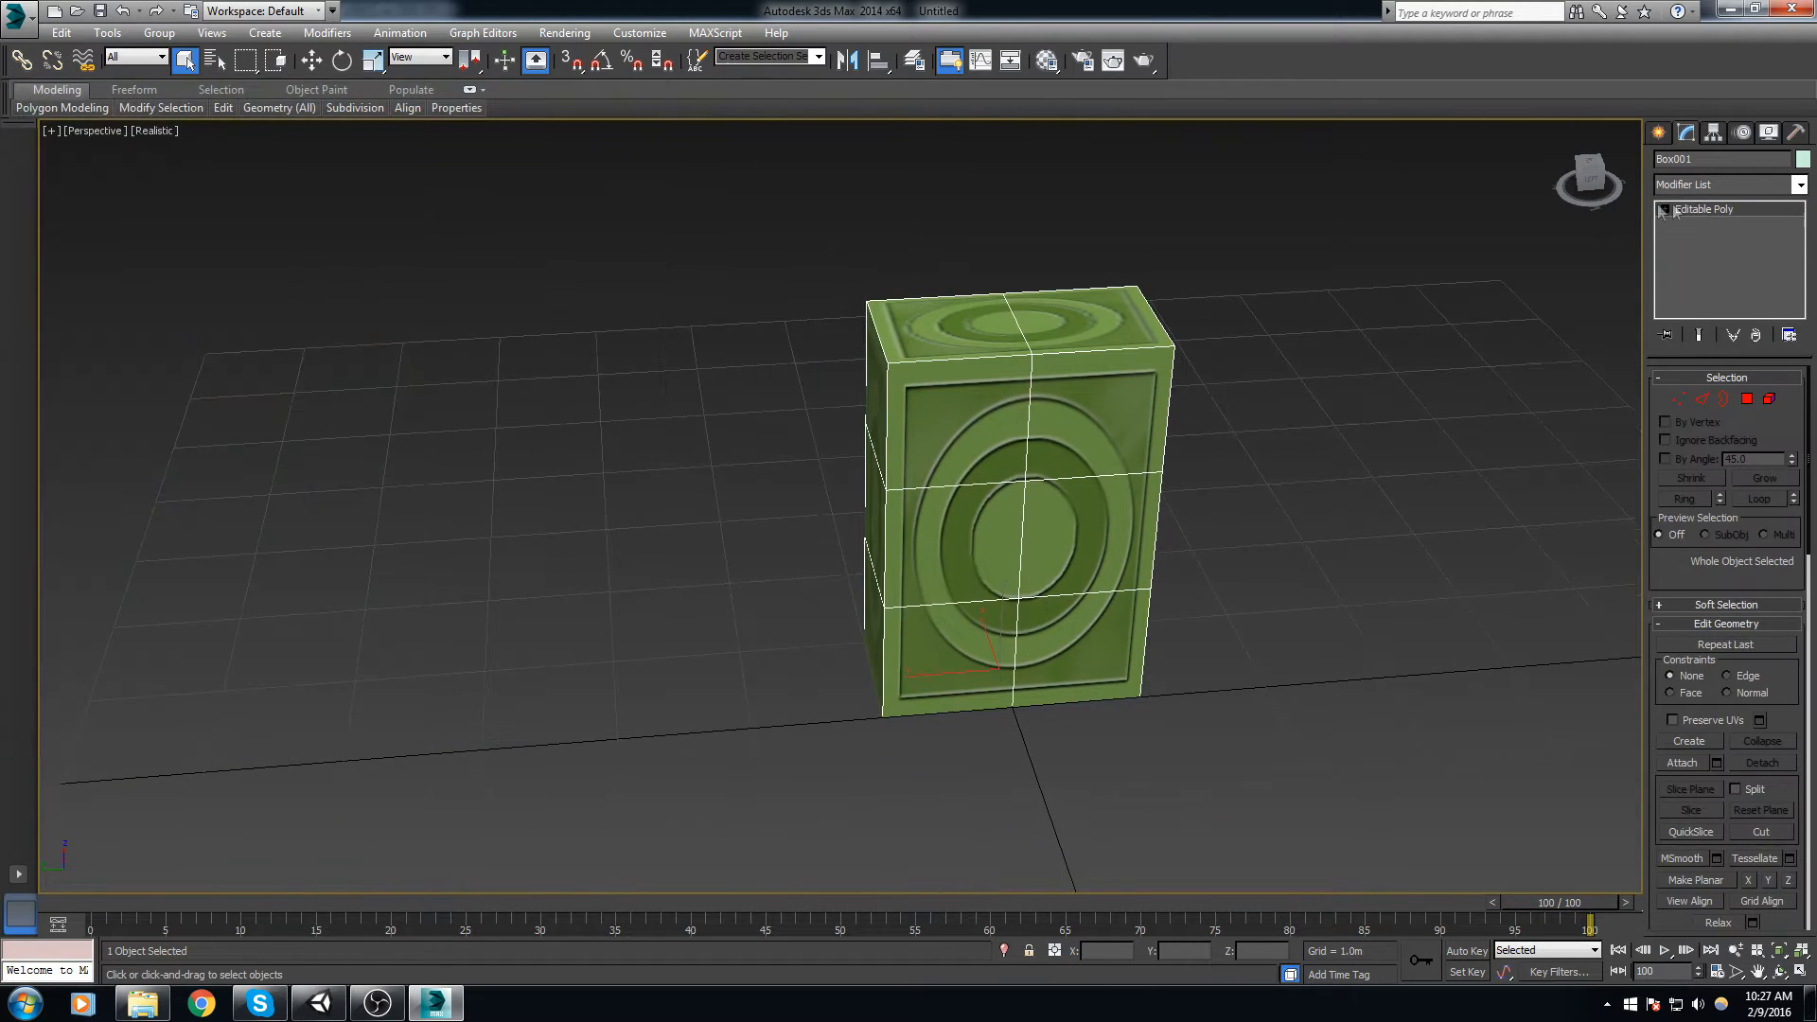
Step: Convert the subdivided box to an editable poly again
right_click(1077, 411)
mouse_move(1160, 587)
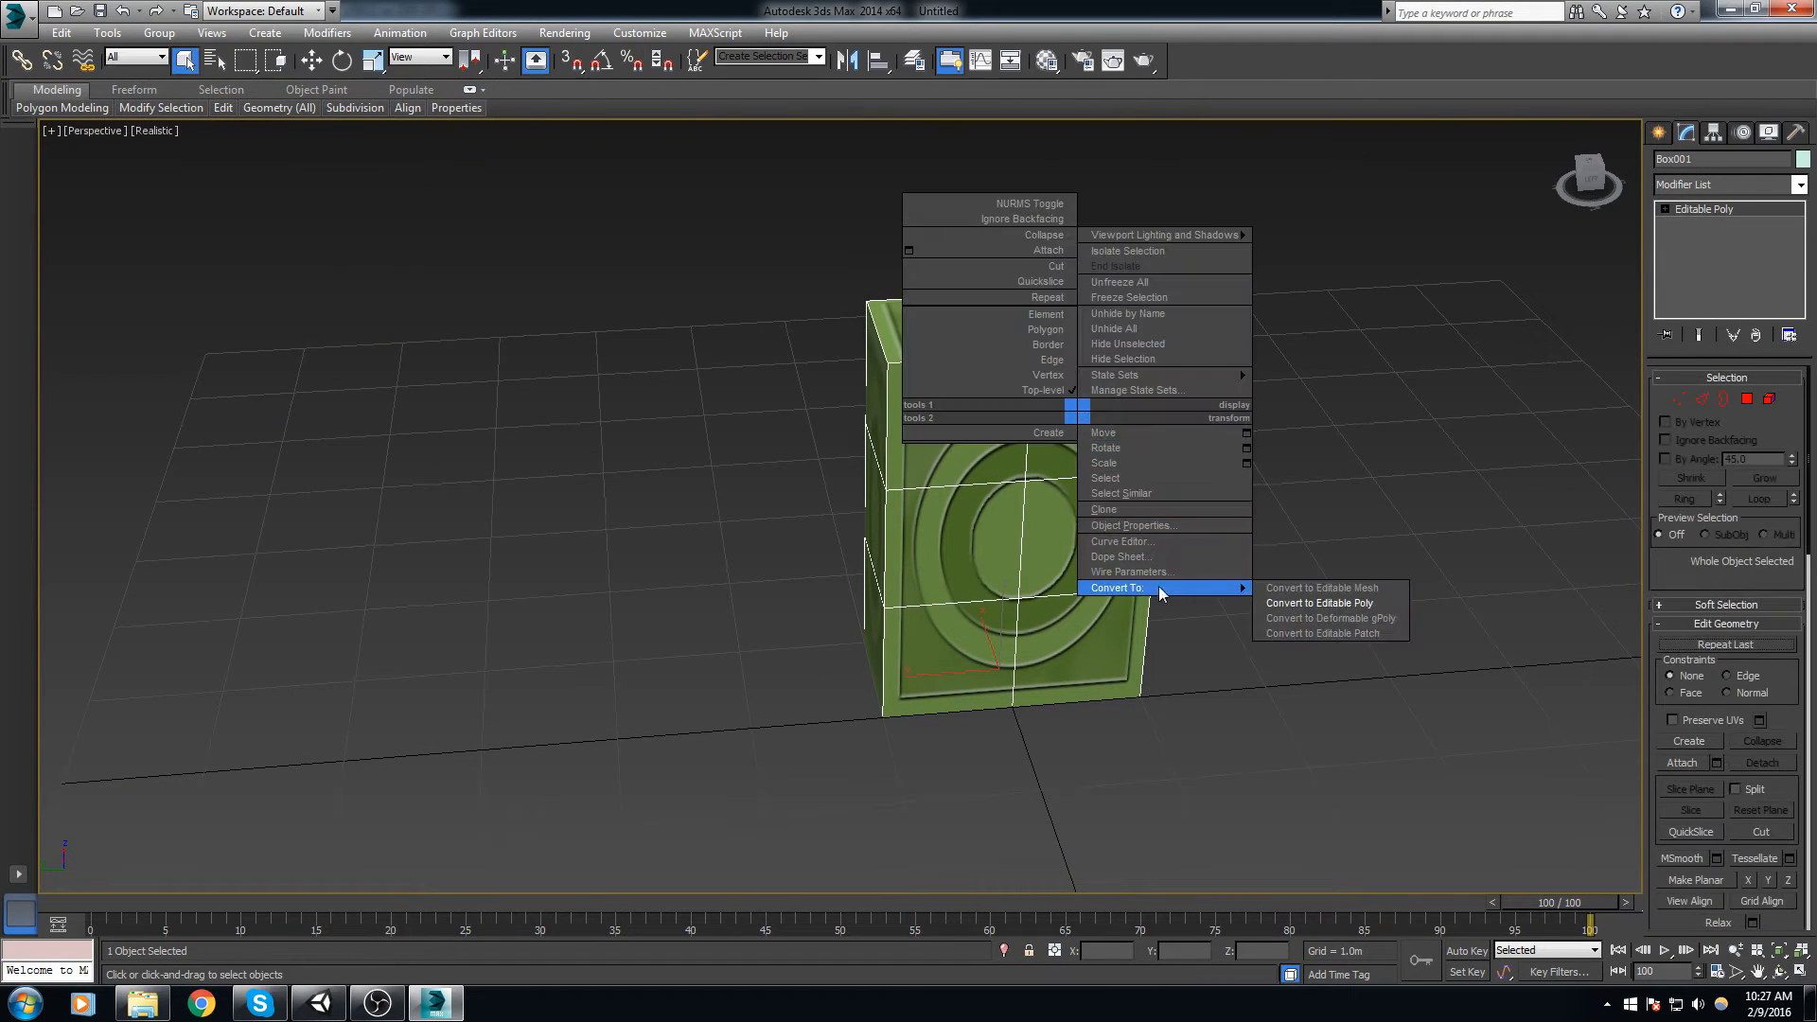
click(1315, 604)
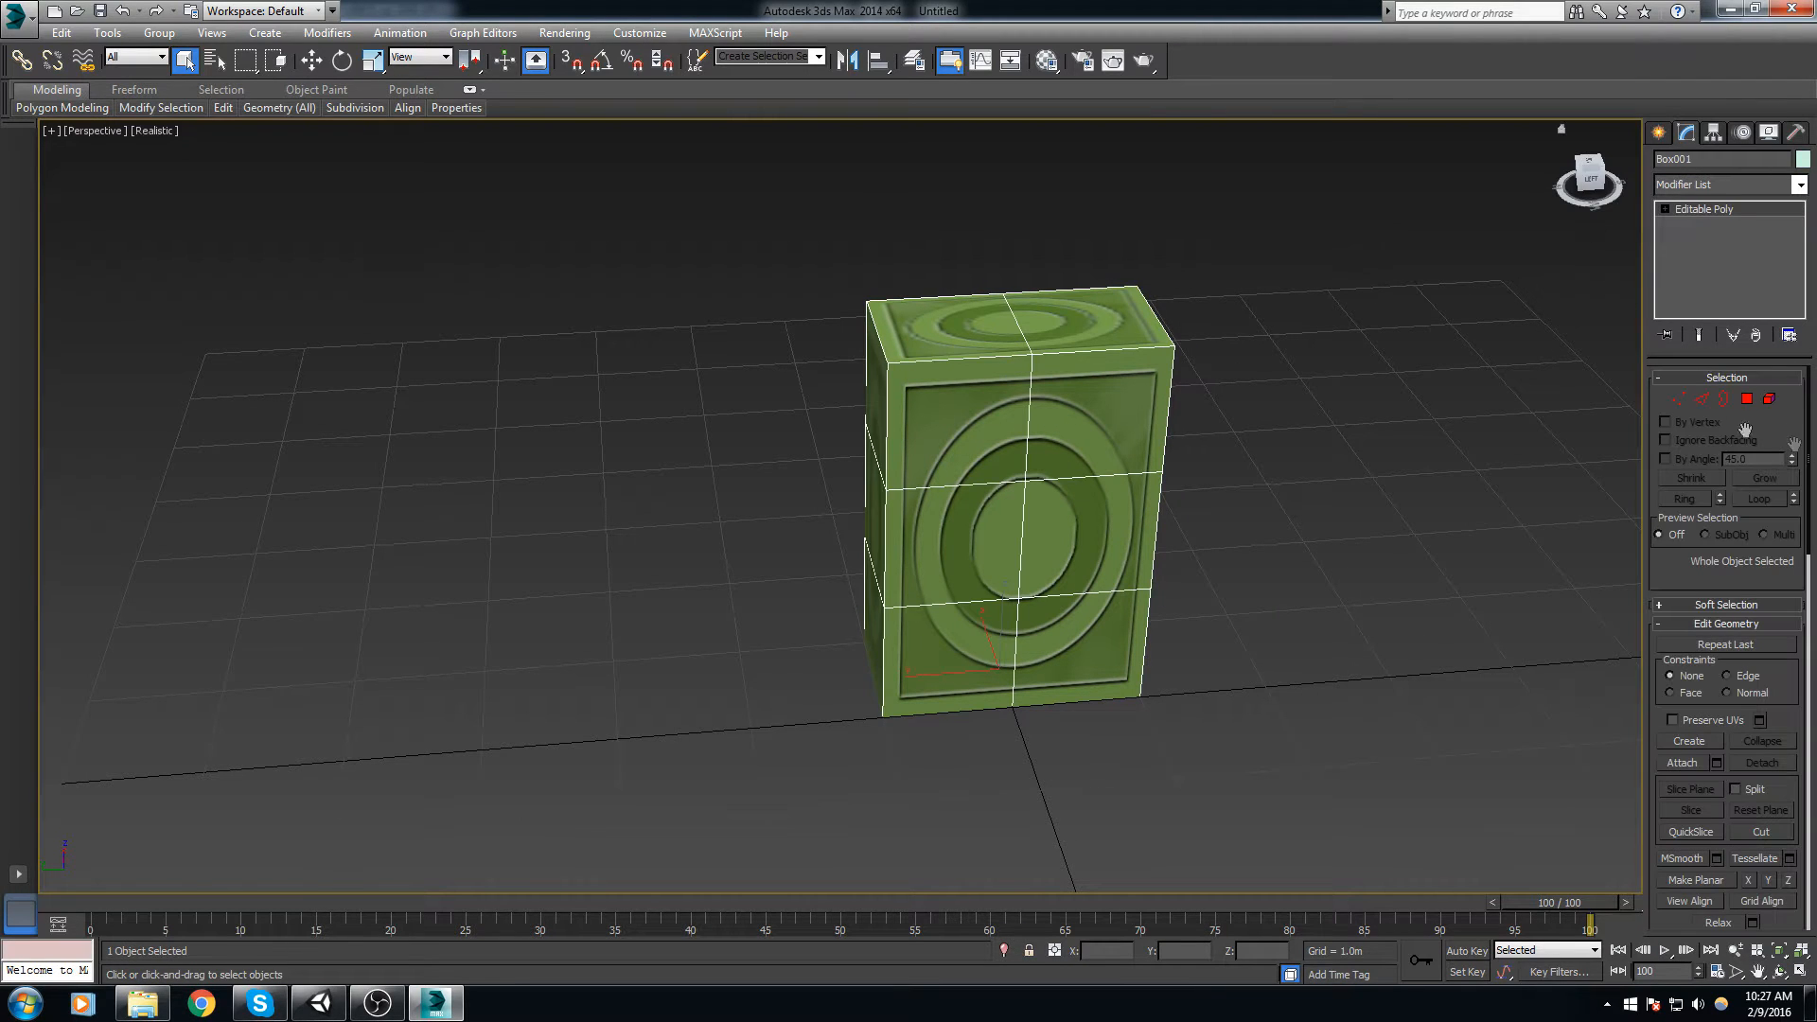
key(4)
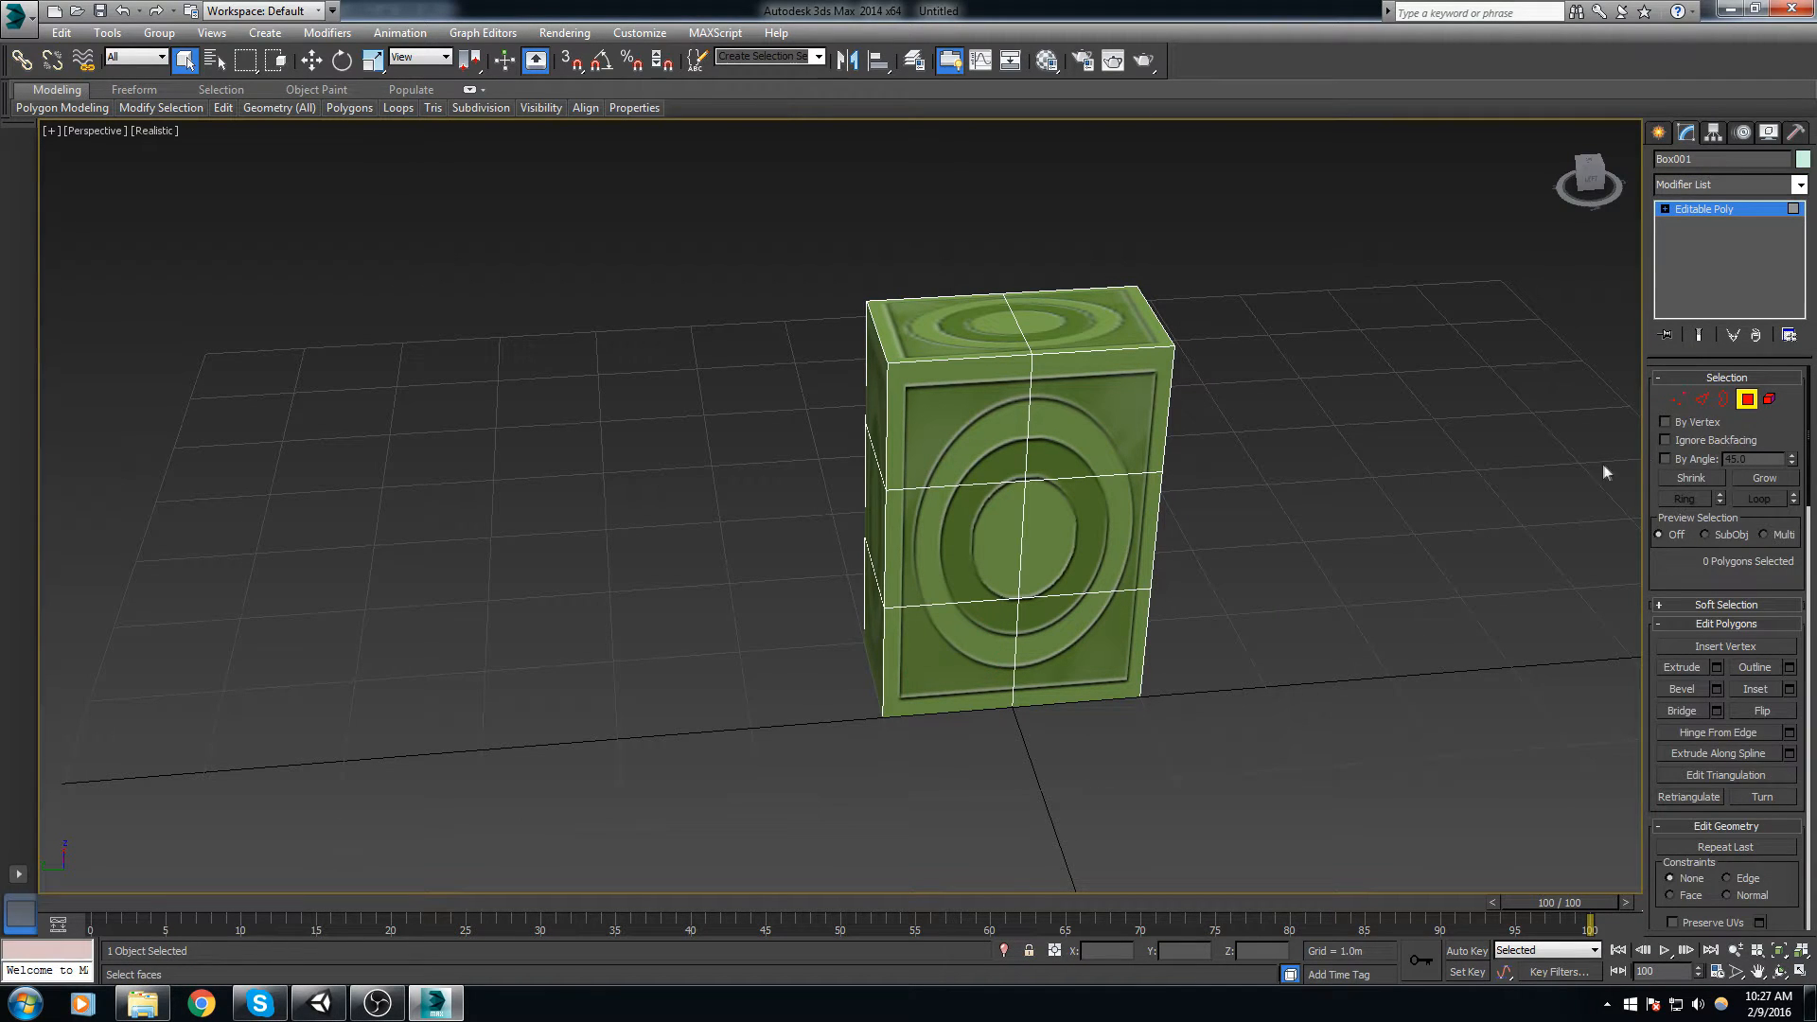
key(4)
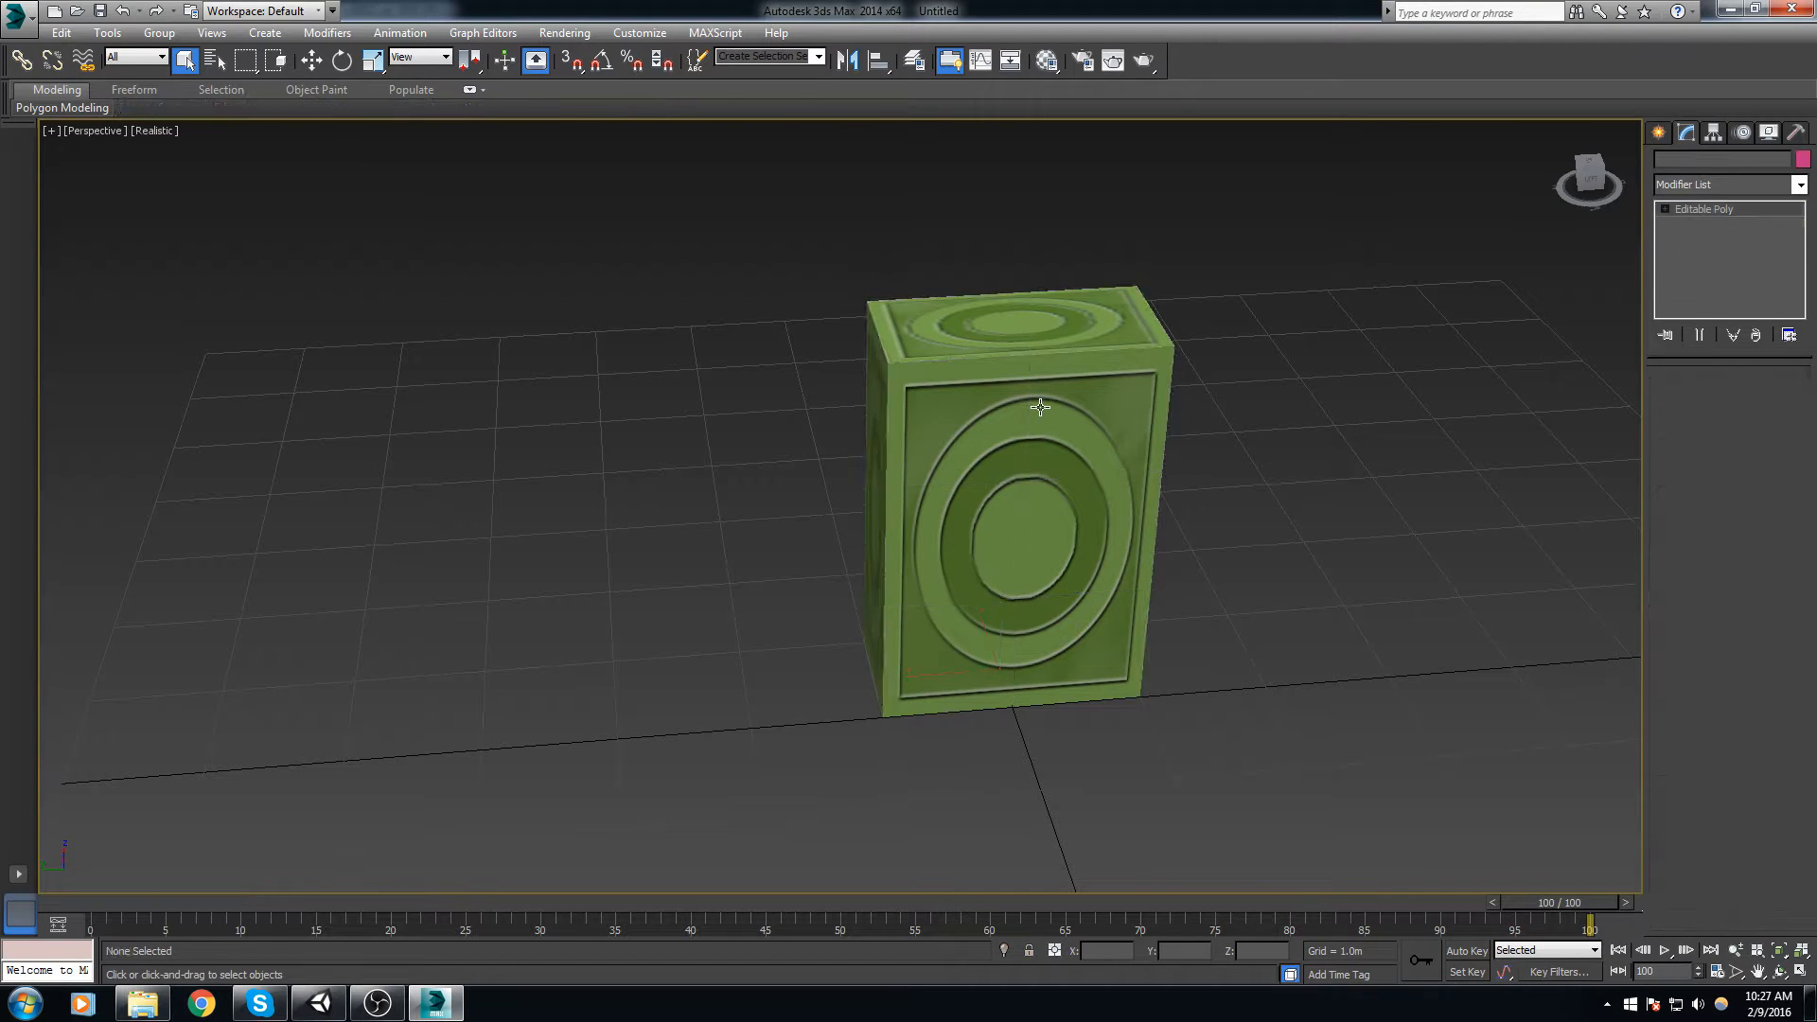
Step: Add an Unwrap UVW modifier to the box and open its UV editor in polygon selection mode
click(1798, 186)
key(u)
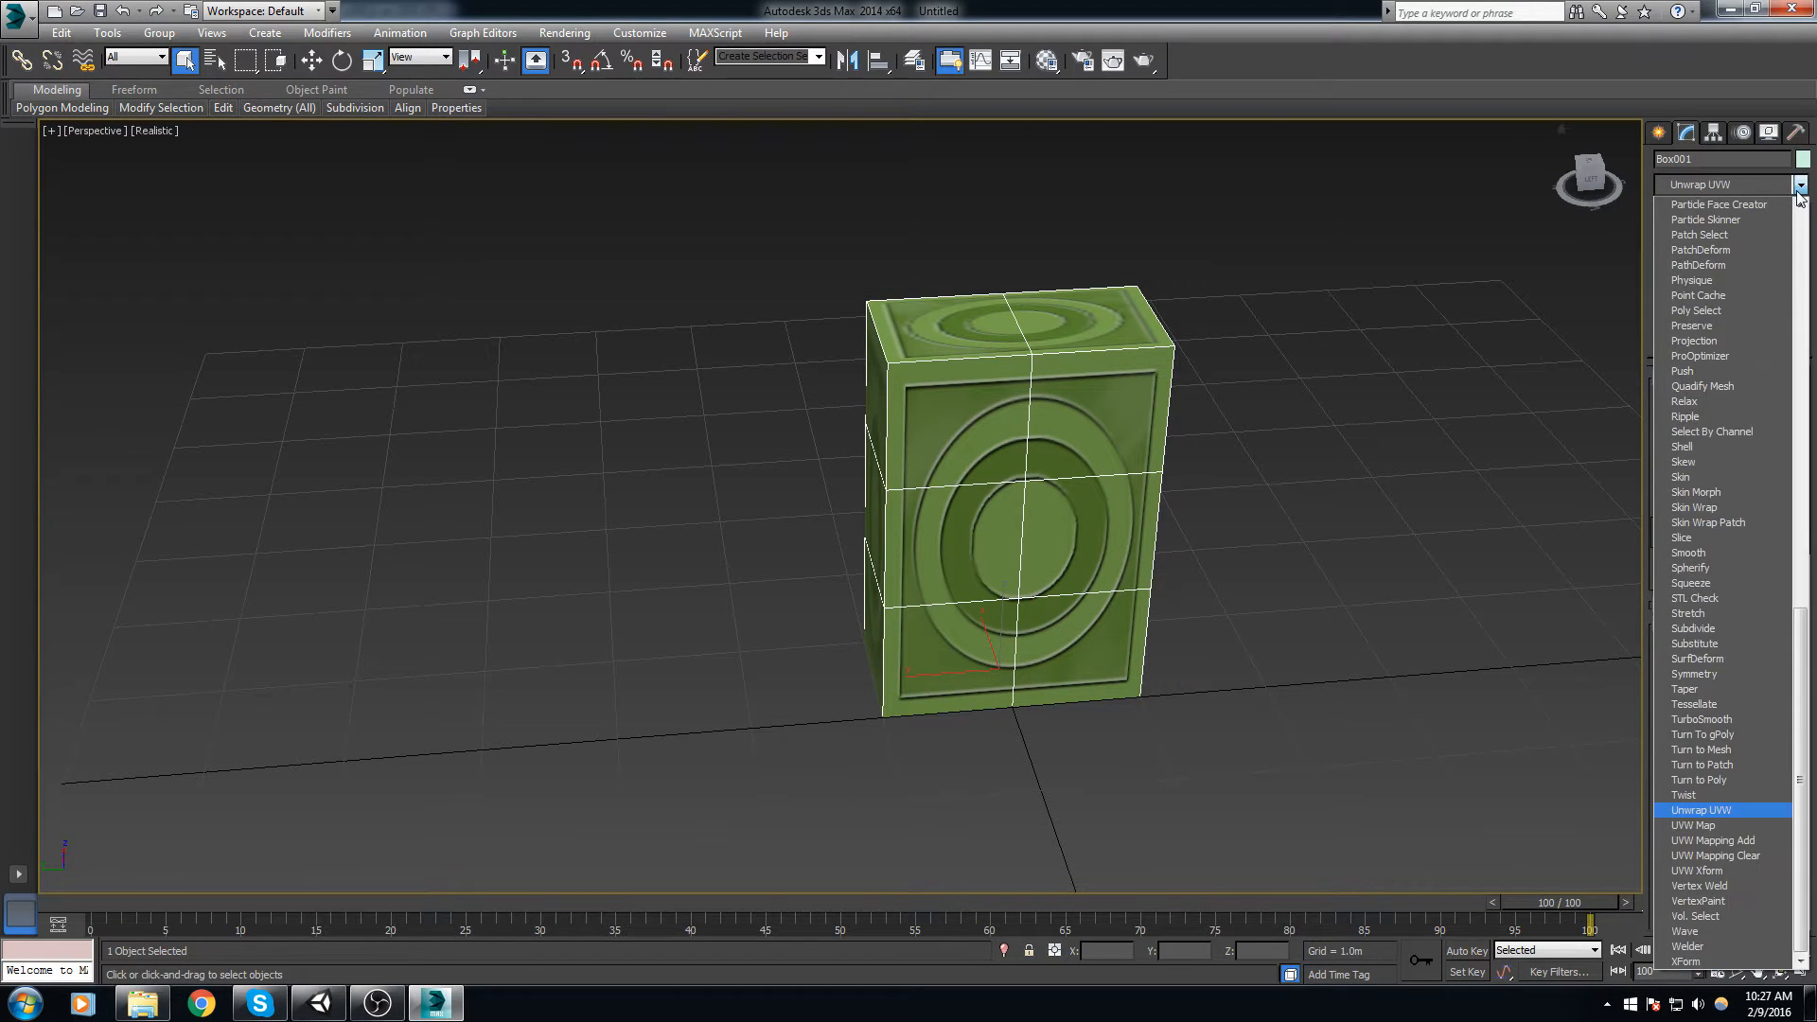
key(Return)
click(1718, 598)
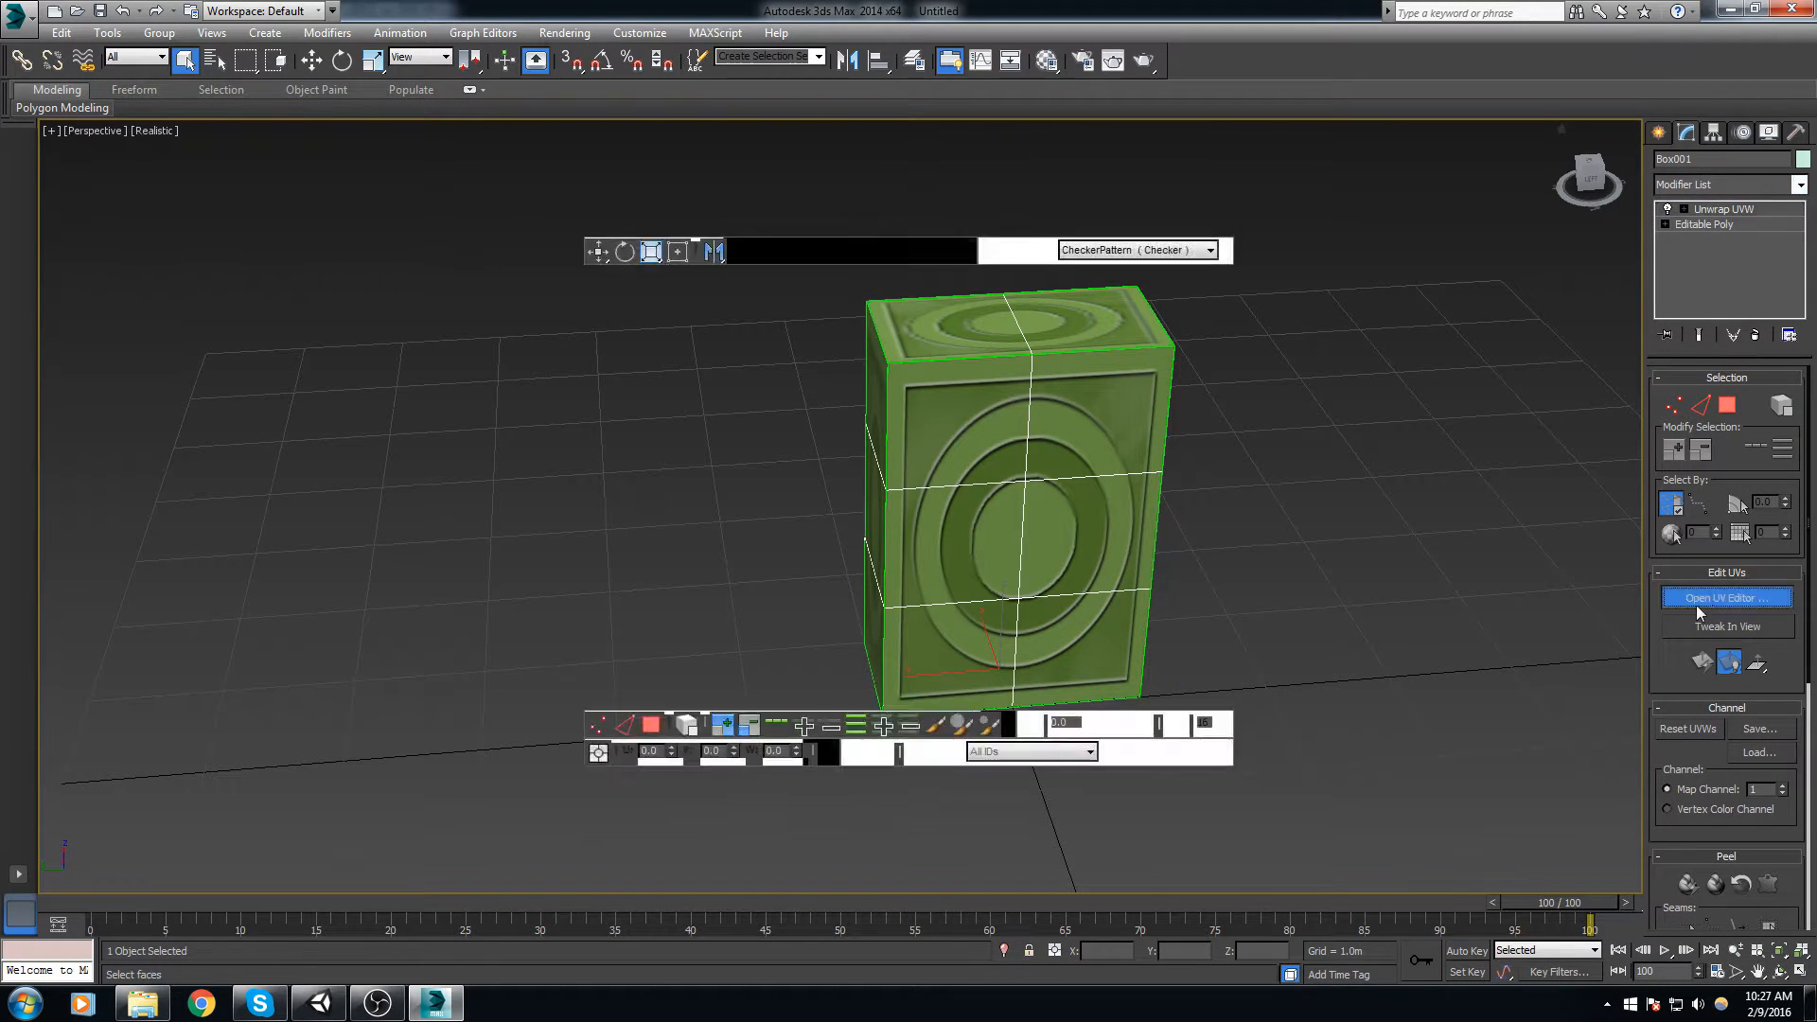
click(77, 697)
scroll(721, 595, up, 3)
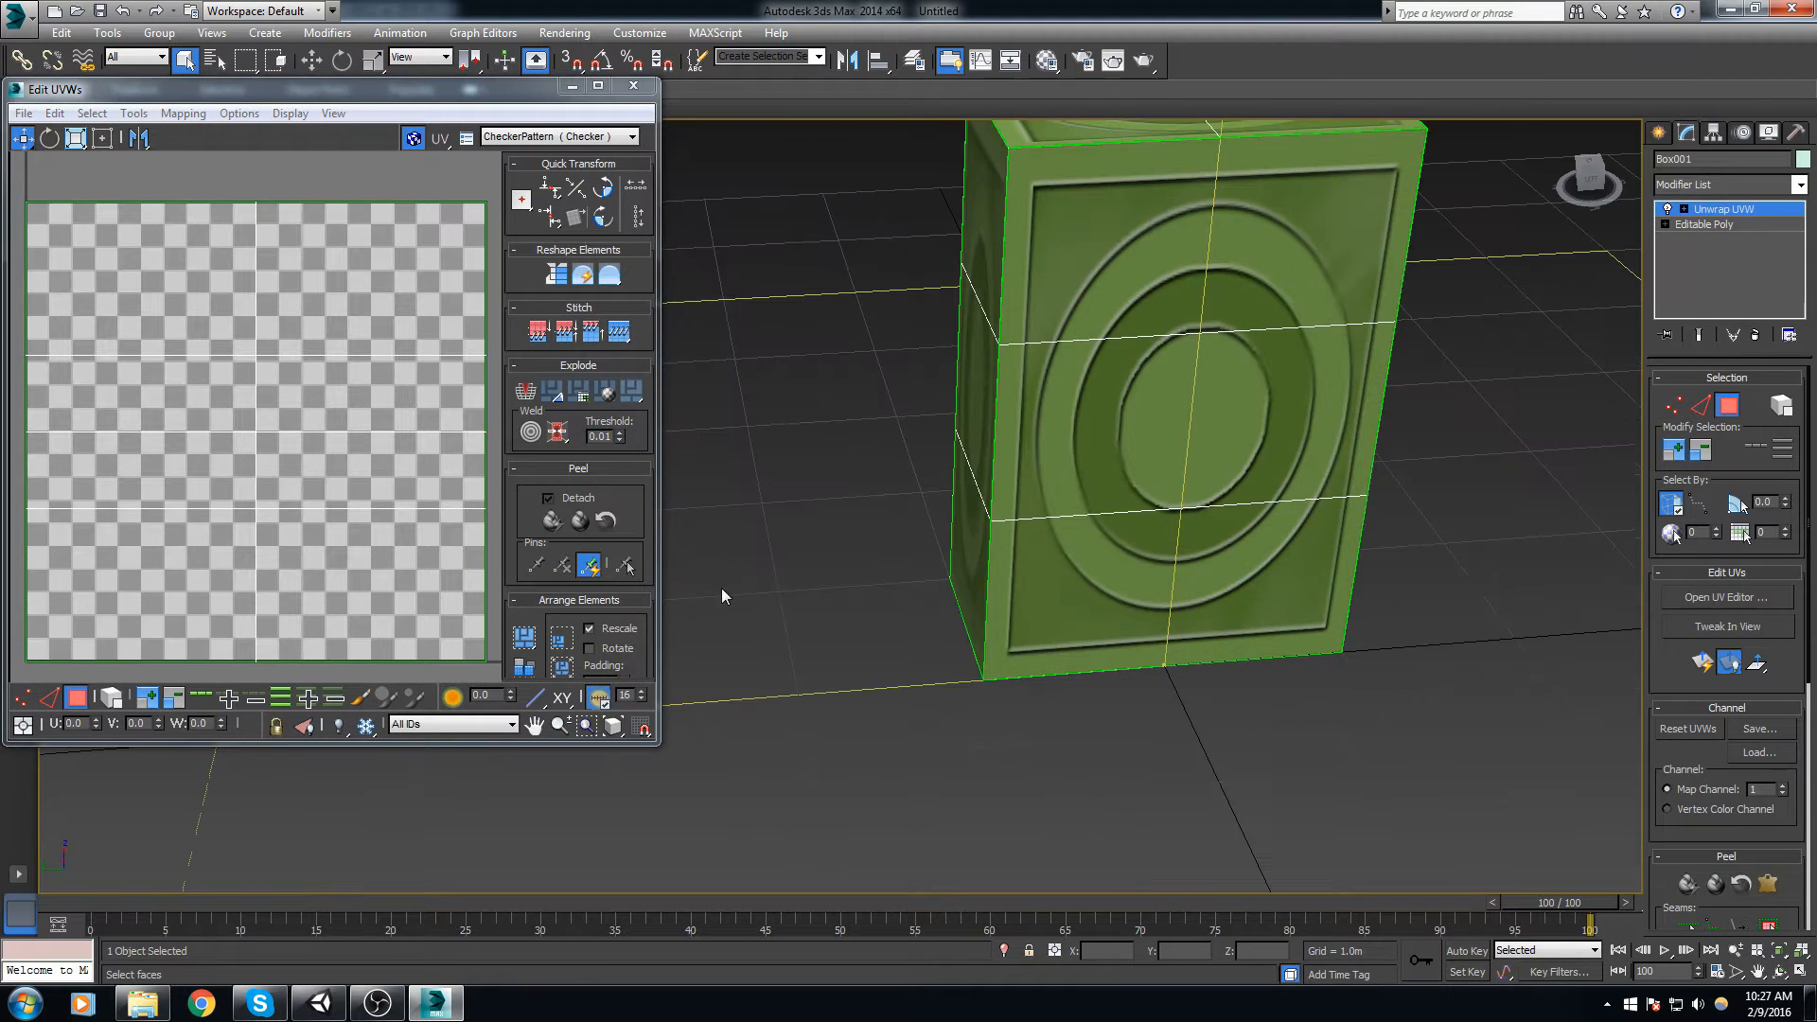
Step: Apply Flatten Mapping separately to each of the three polygons in the left column of the block's front wide face
click(1073, 596)
click(183, 113)
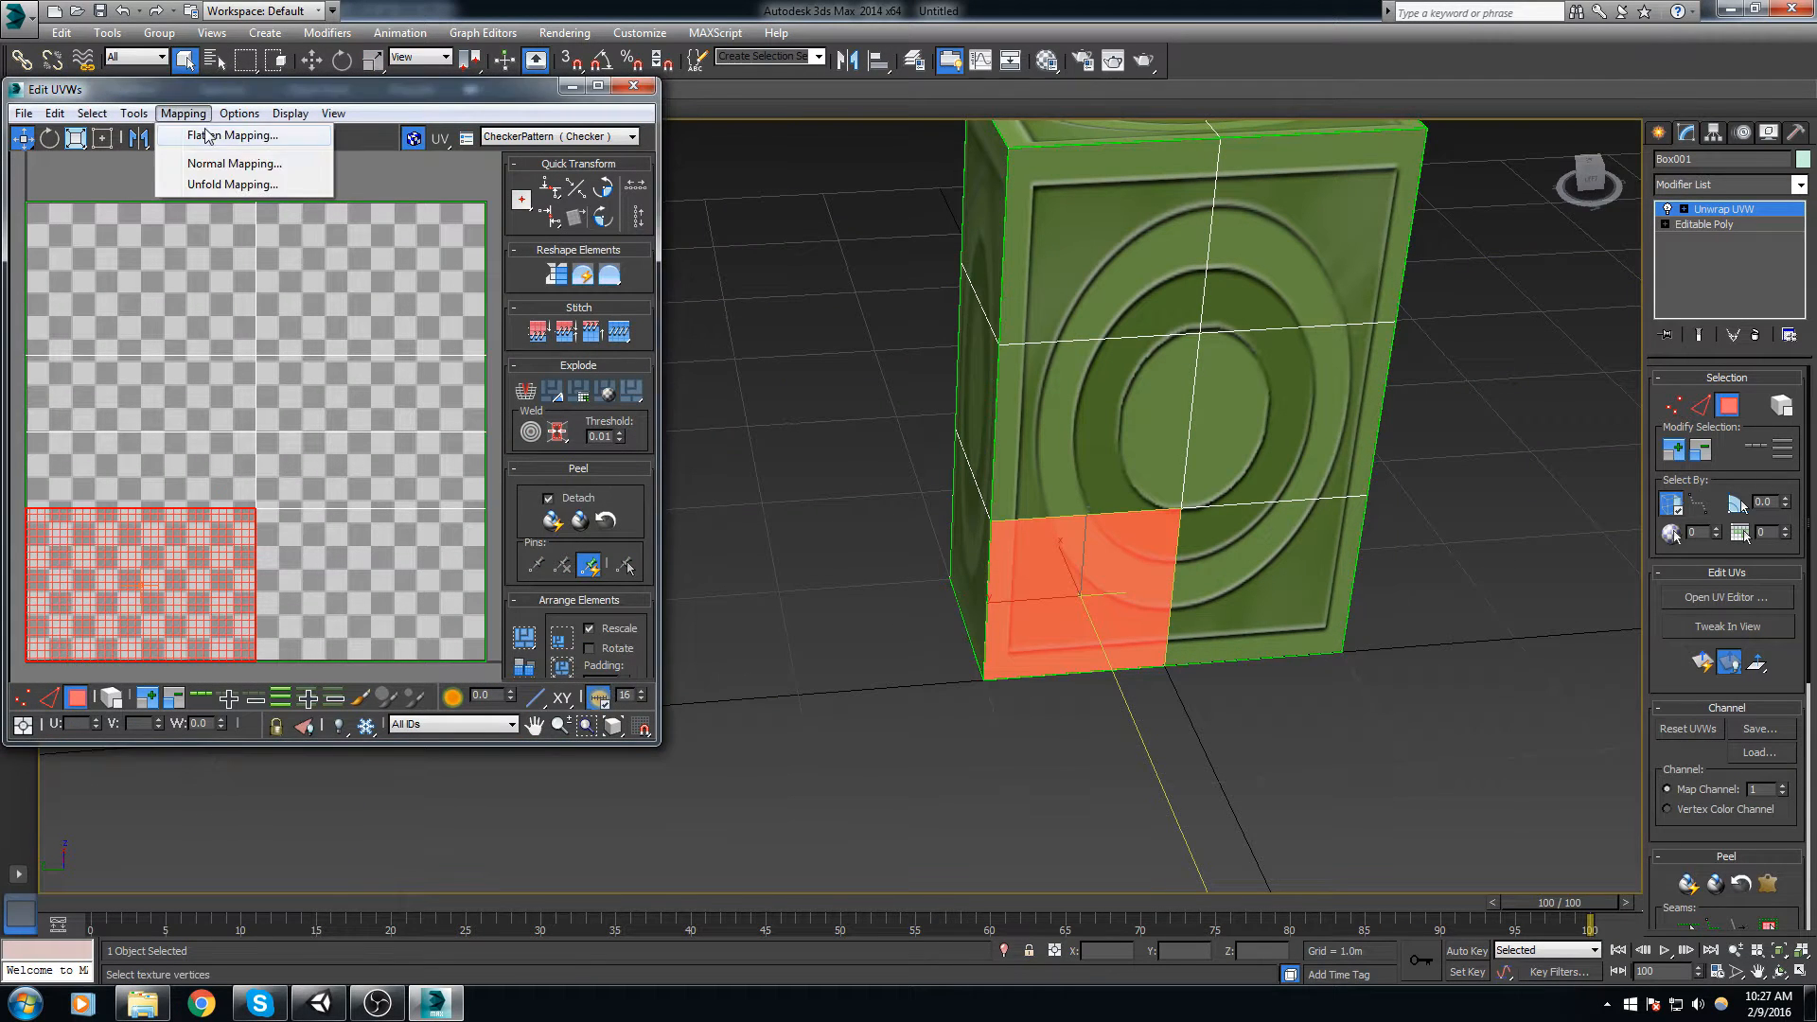
click(367, 208)
click(259, 127)
click(1114, 387)
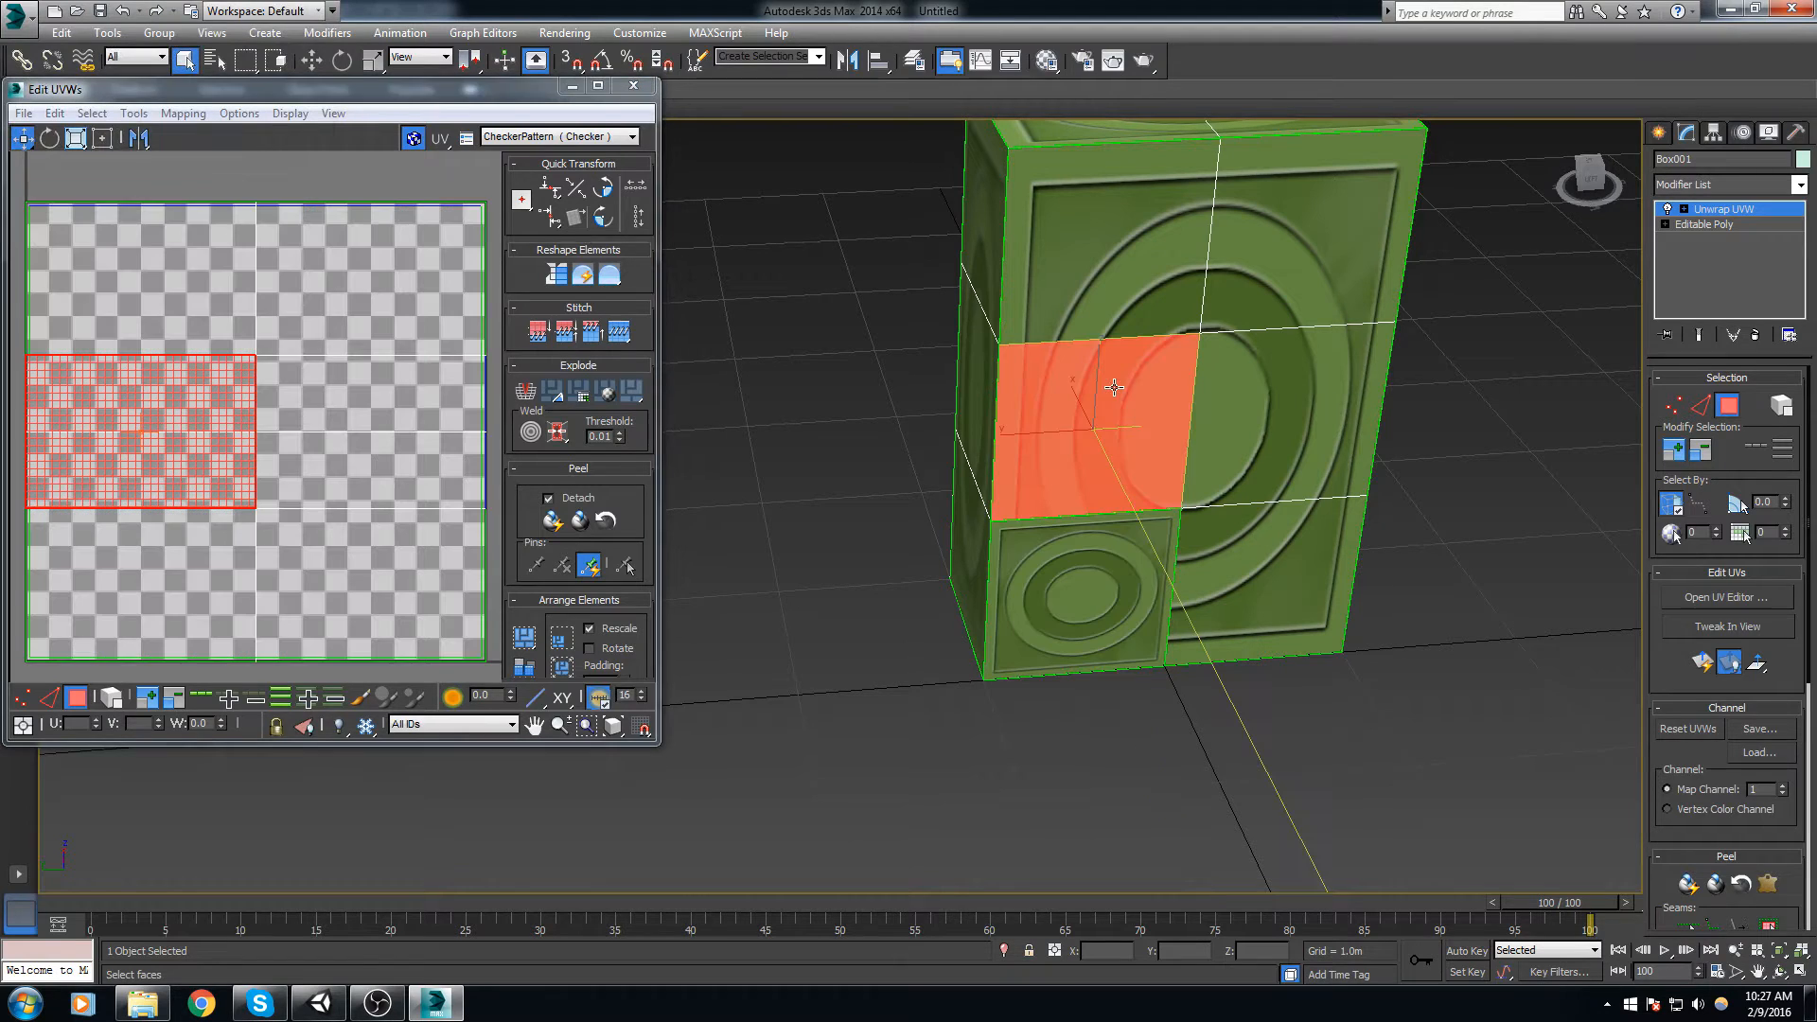
click(183, 112)
click(218, 137)
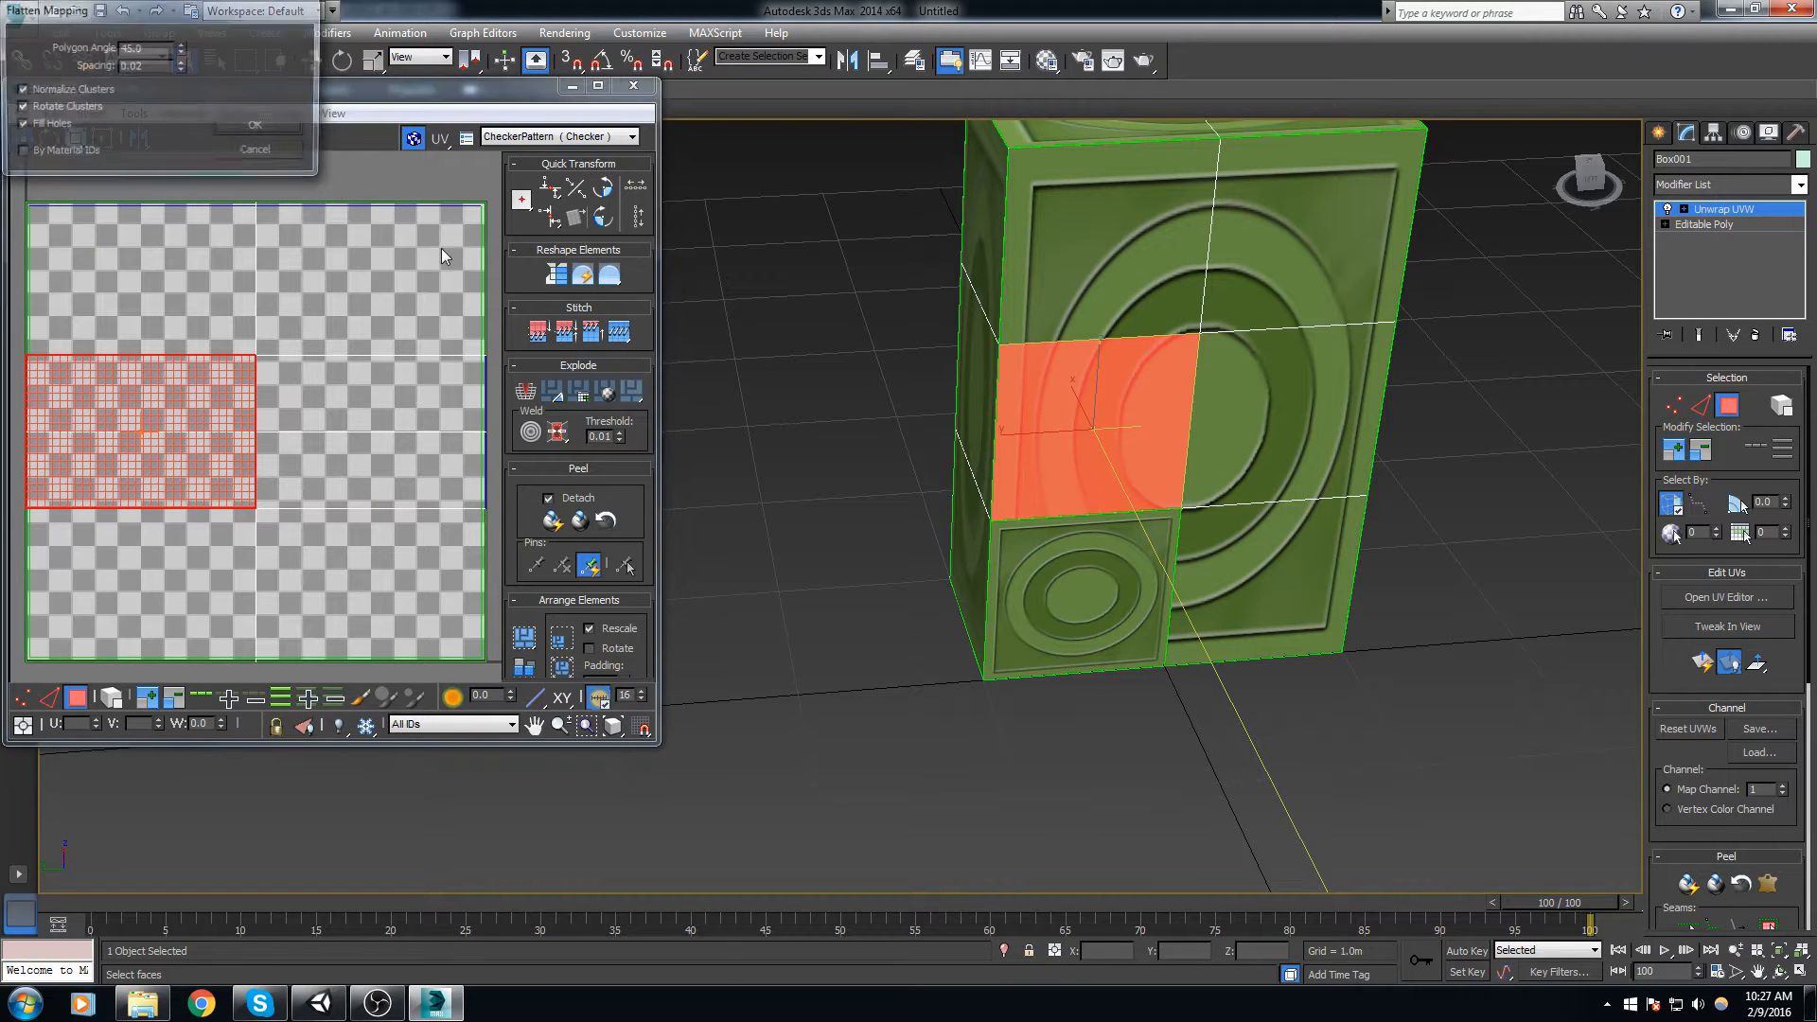
click(258, 127)
click(1026, 291)
click(182, 112)
click(210, 140)
click(258, 127)
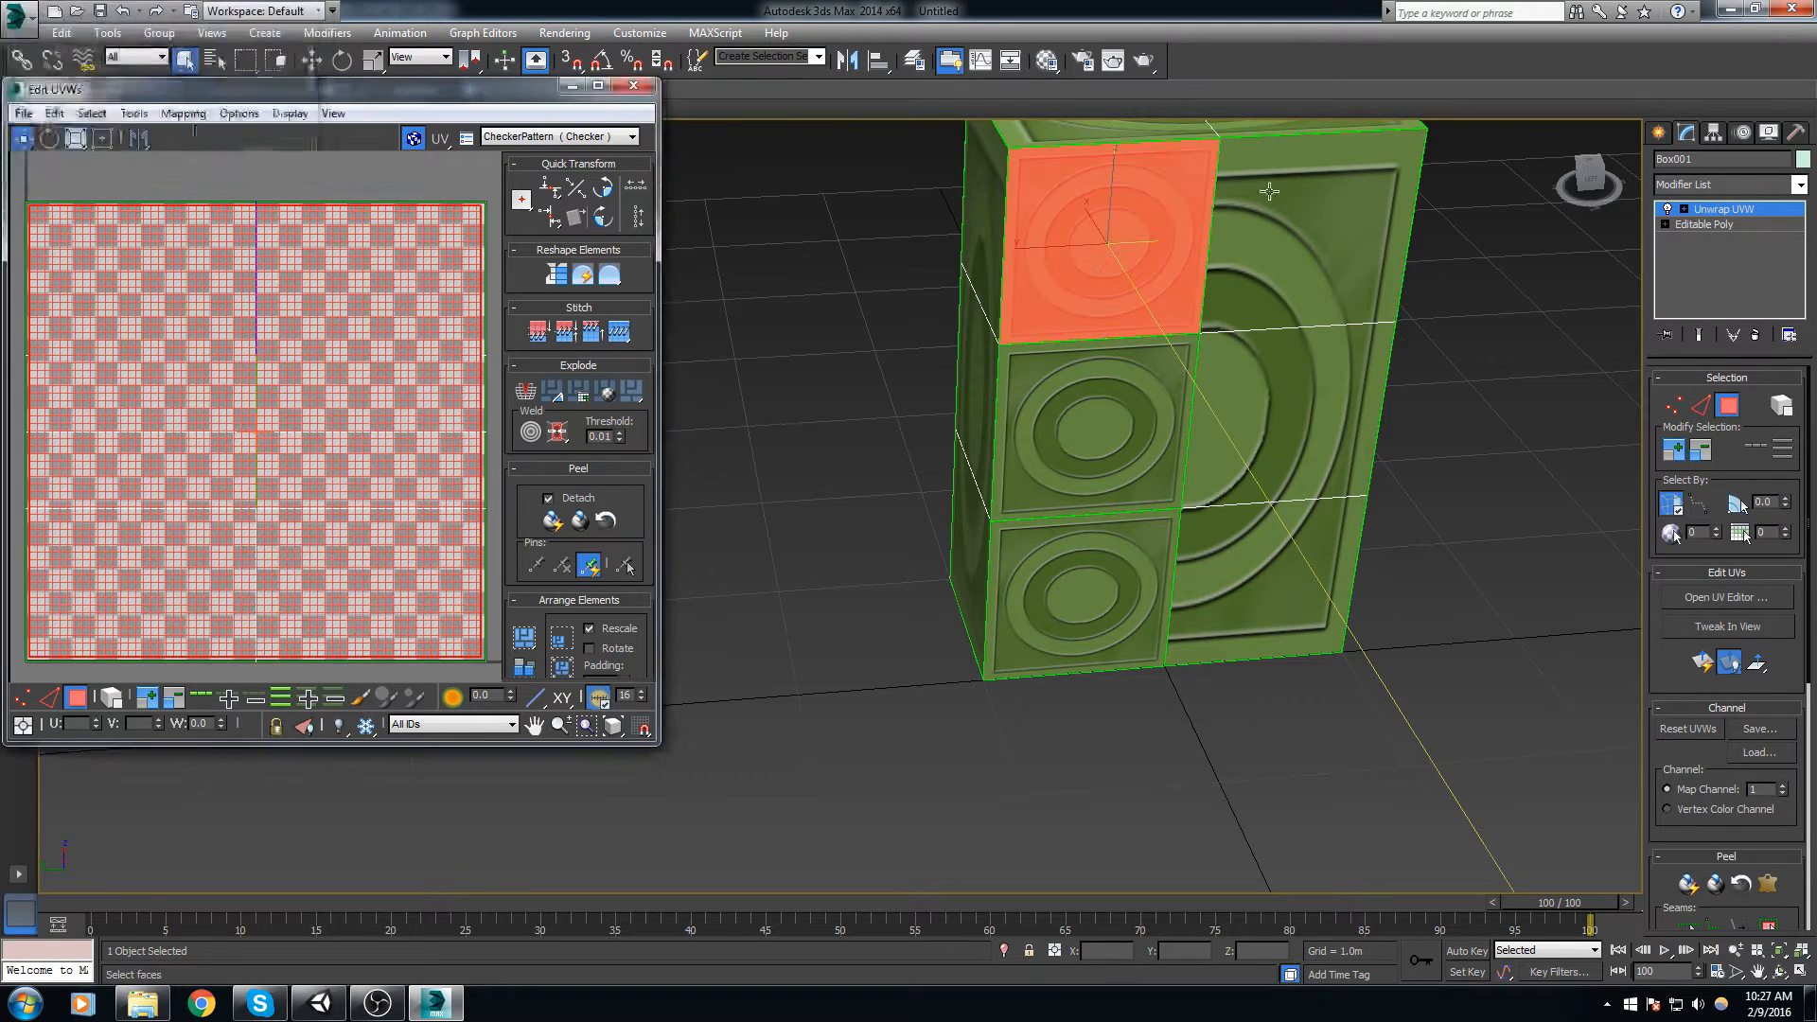
Step: Flatten-map the three right-column polygons of the same wide face one at a time, keeping the default settings
click(1265, 192)
click(183, 112)
click(210, 138)
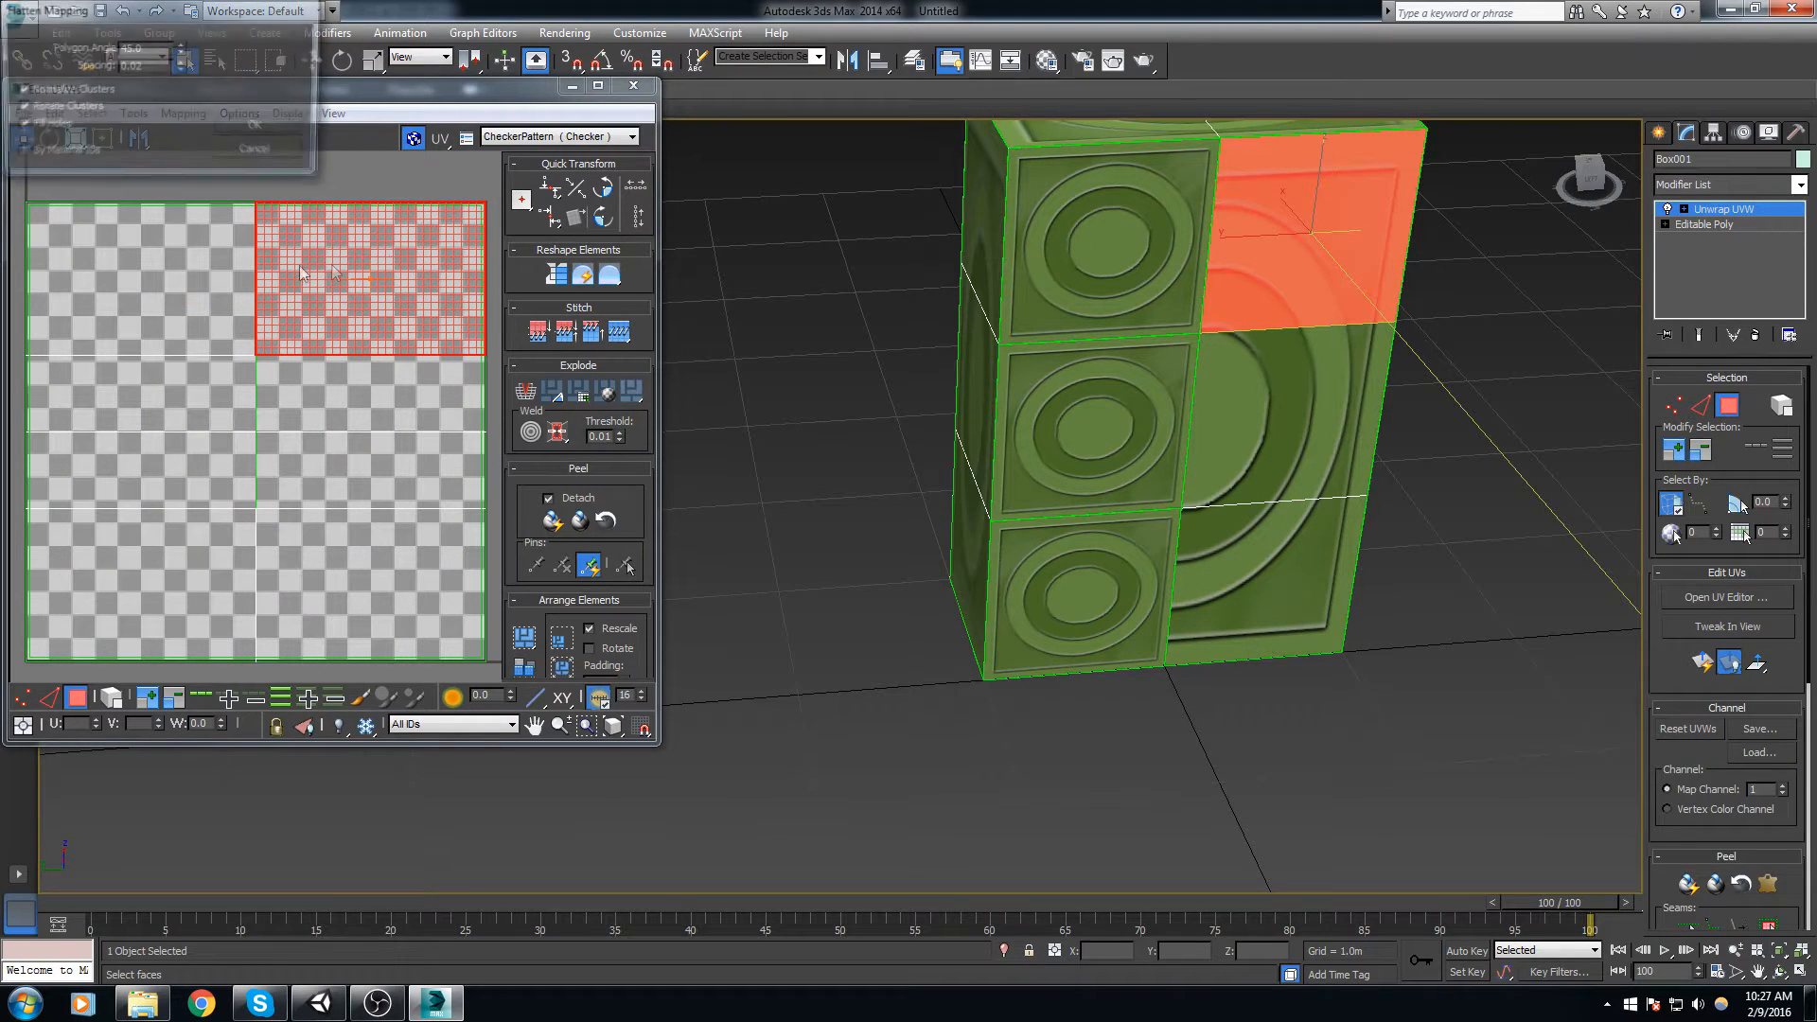
click(258, 127)
click(1215, 384)
click(183, 113)
click(190, 138)
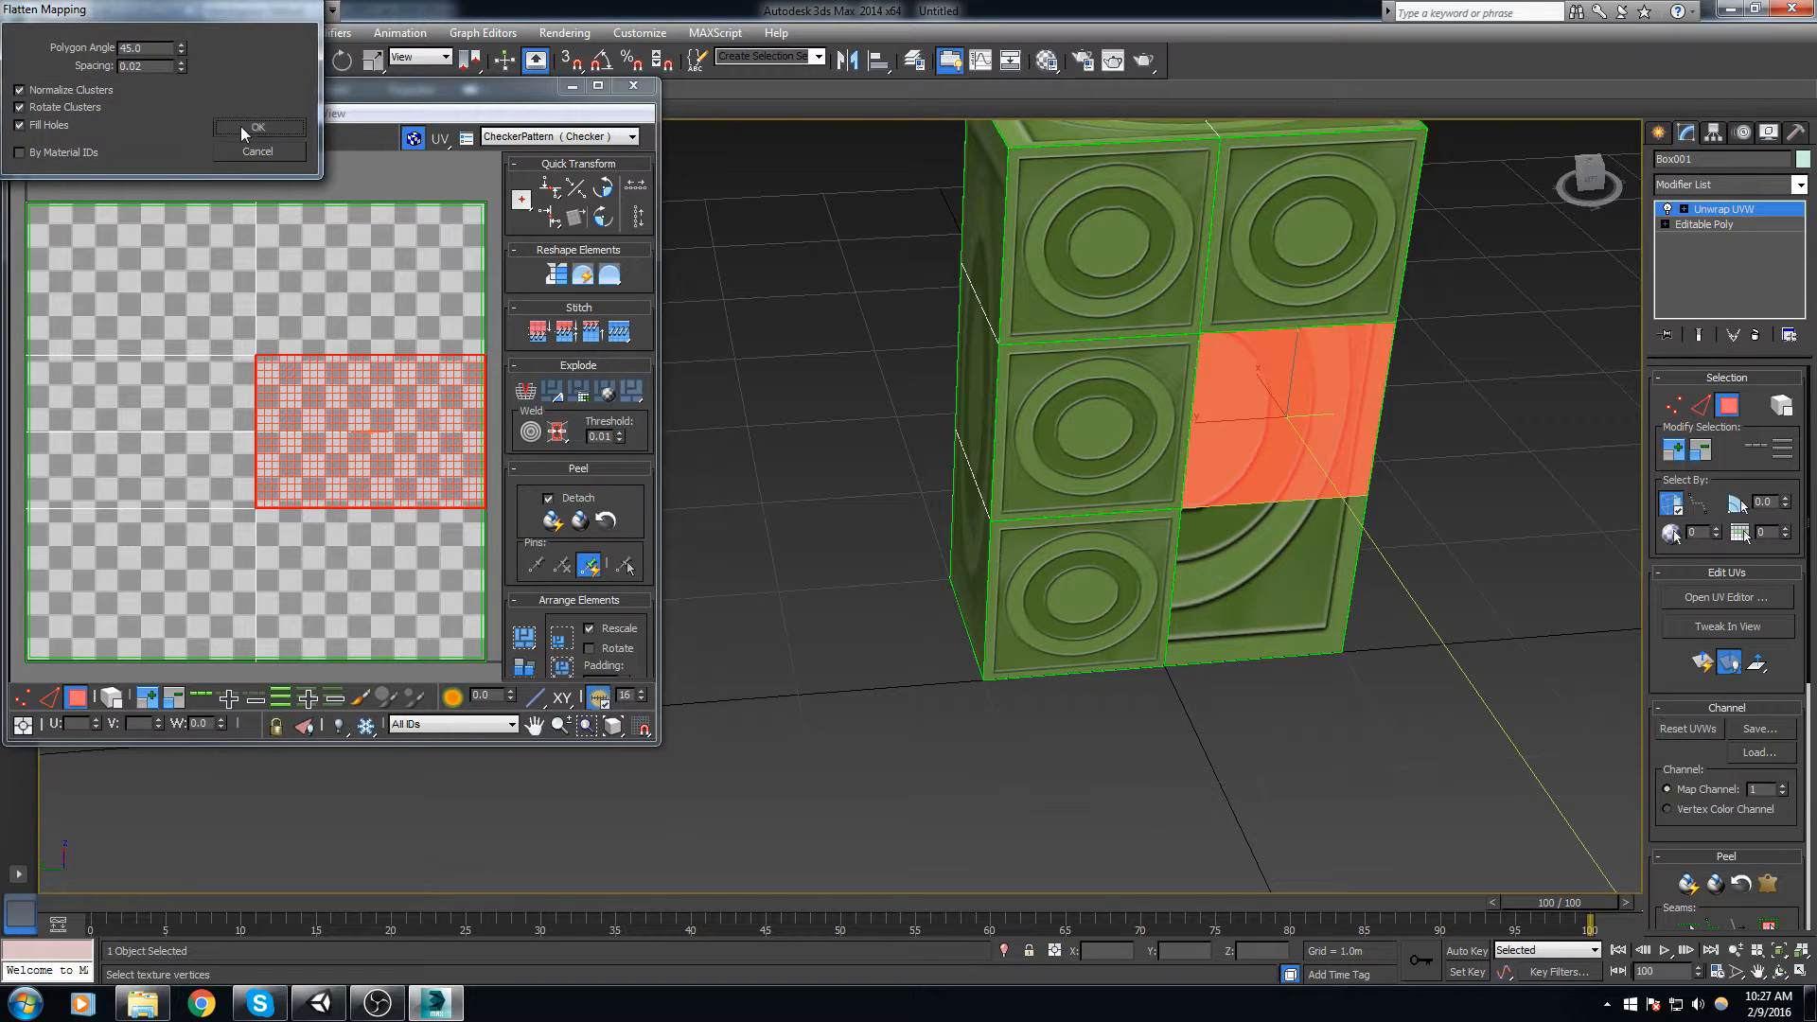
click(258, 127)
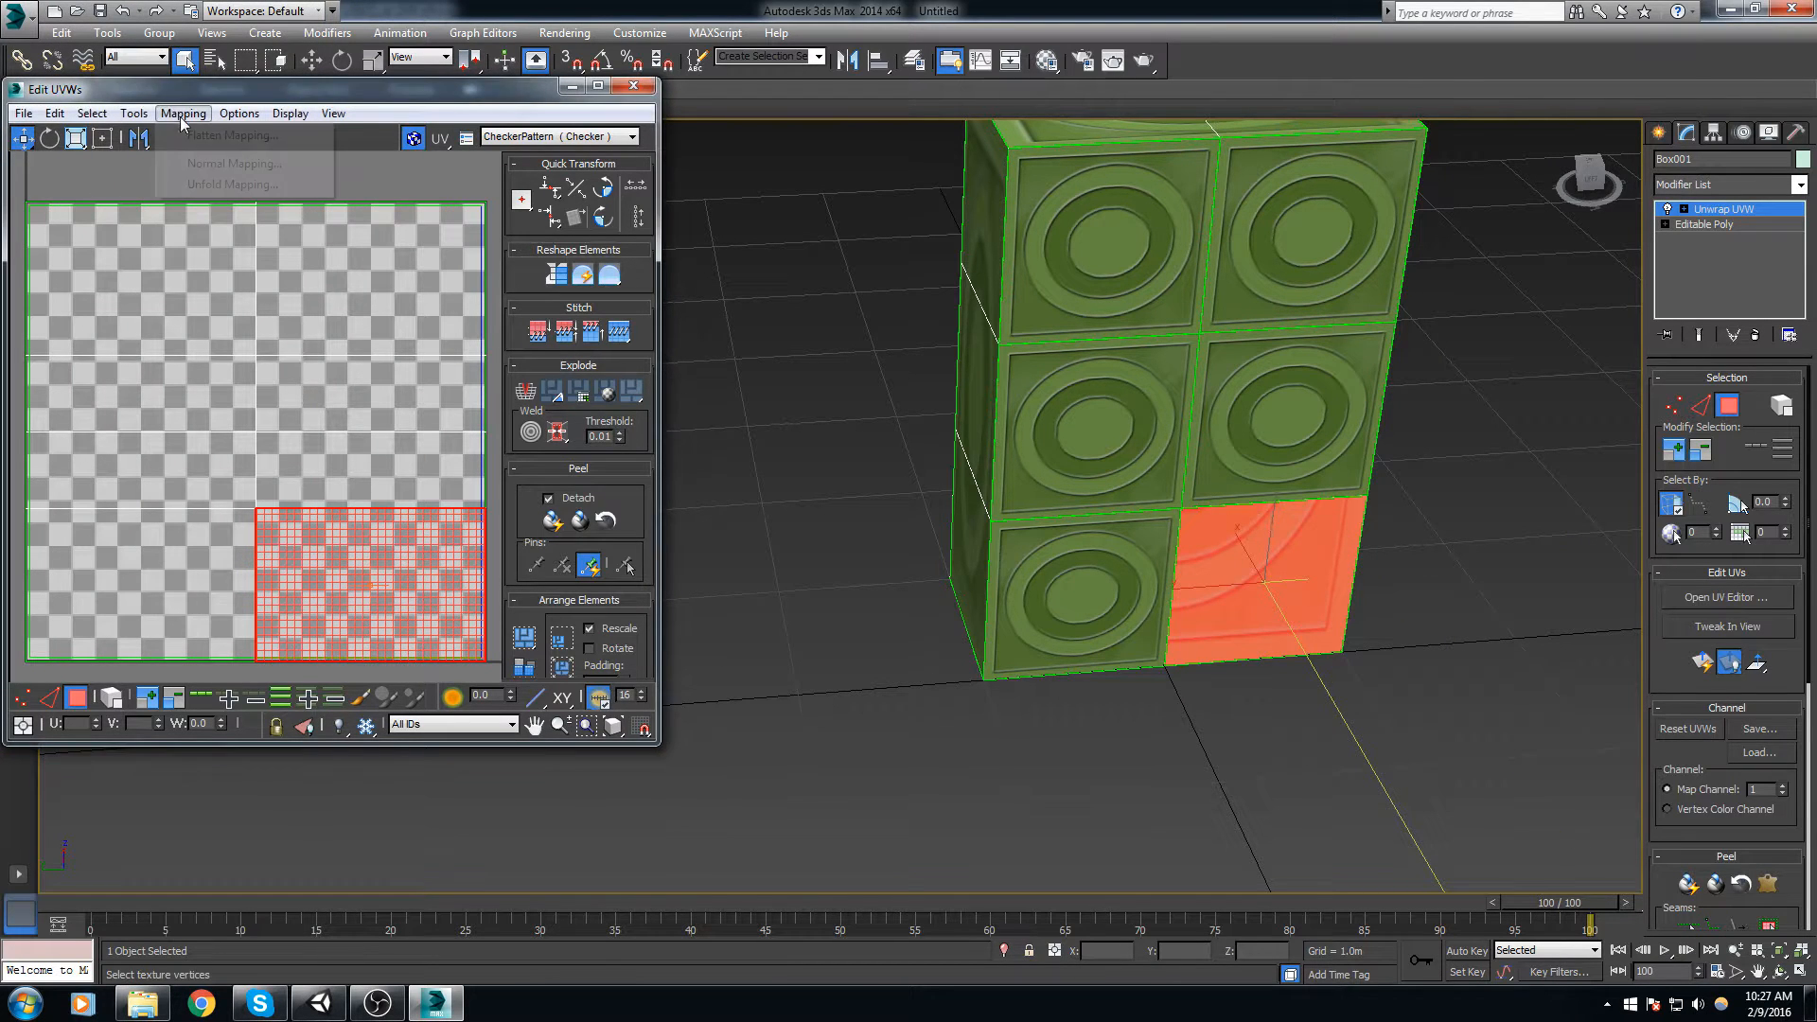
click(191, 137)
click(263, 127)
Step: Flatten-map the top and middle rows of polygons on the opposite wide face, one polygon at a time
alt+middle_drag(833, 327, 1202, 371)
click(1153, 287)
alt+middle_drag(1170, 308, 1250, 352)
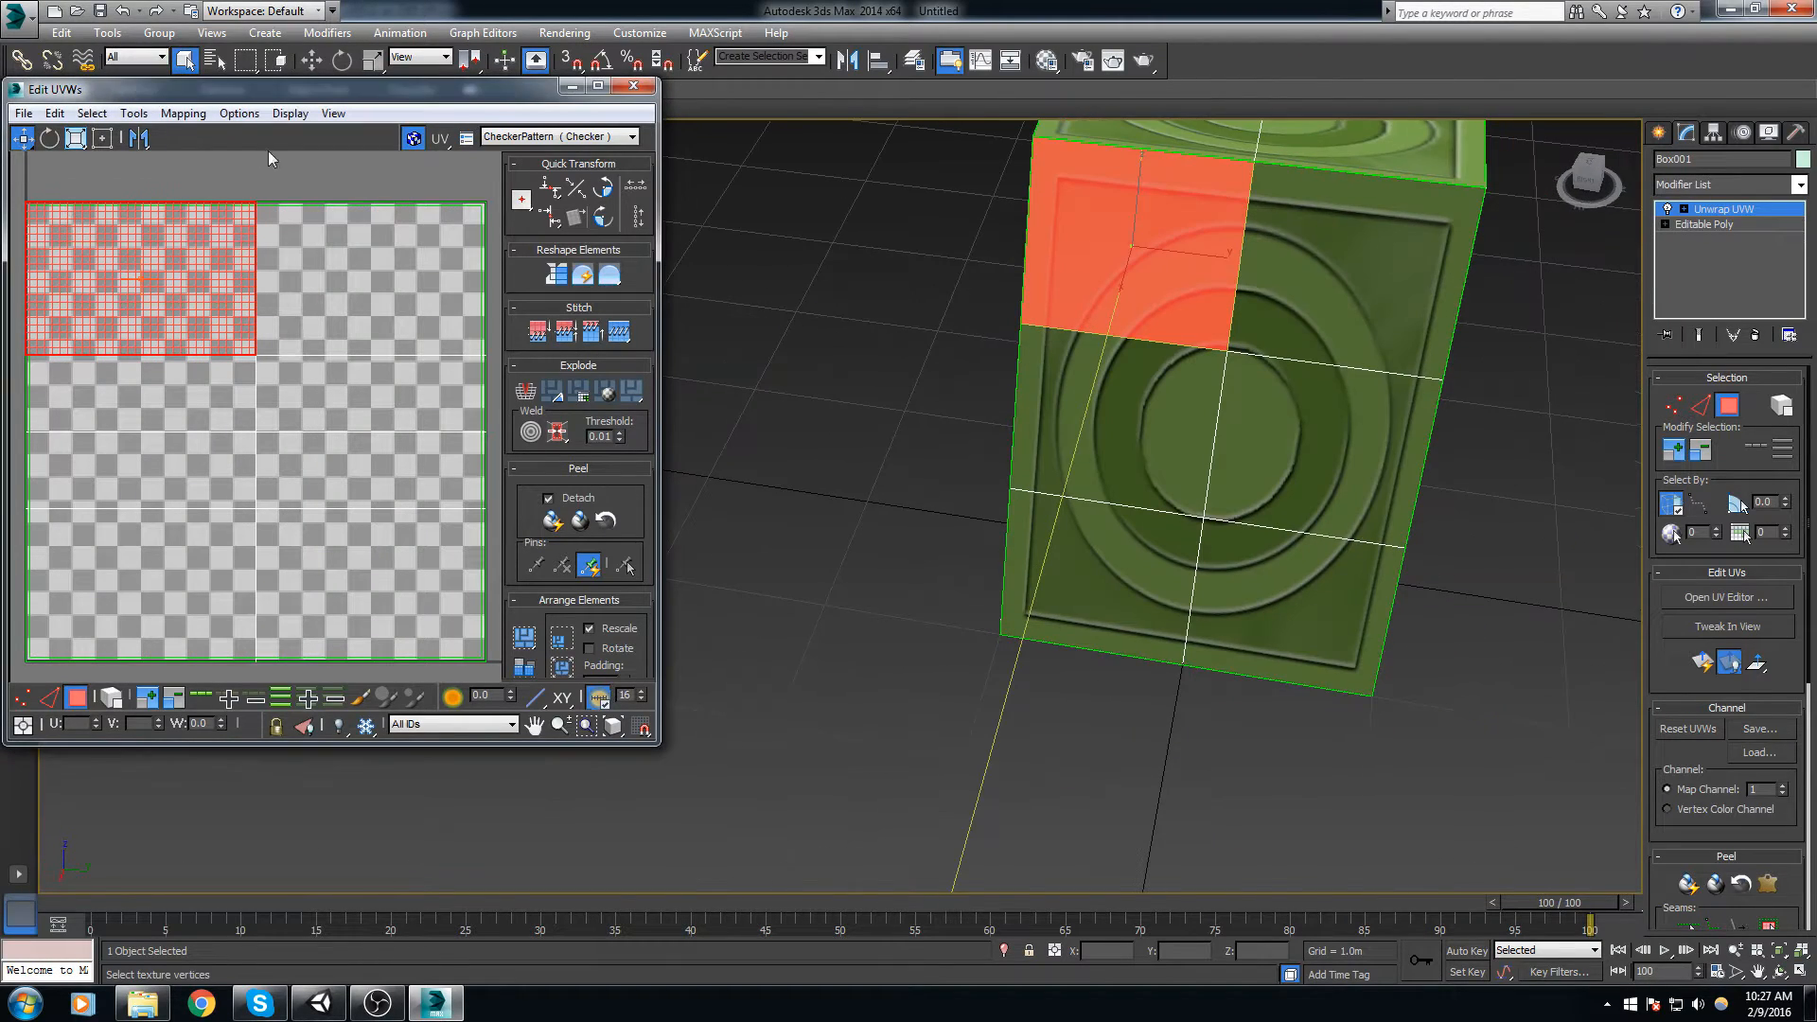
click(184, 114)
click(191, 136)
click(261, 127)
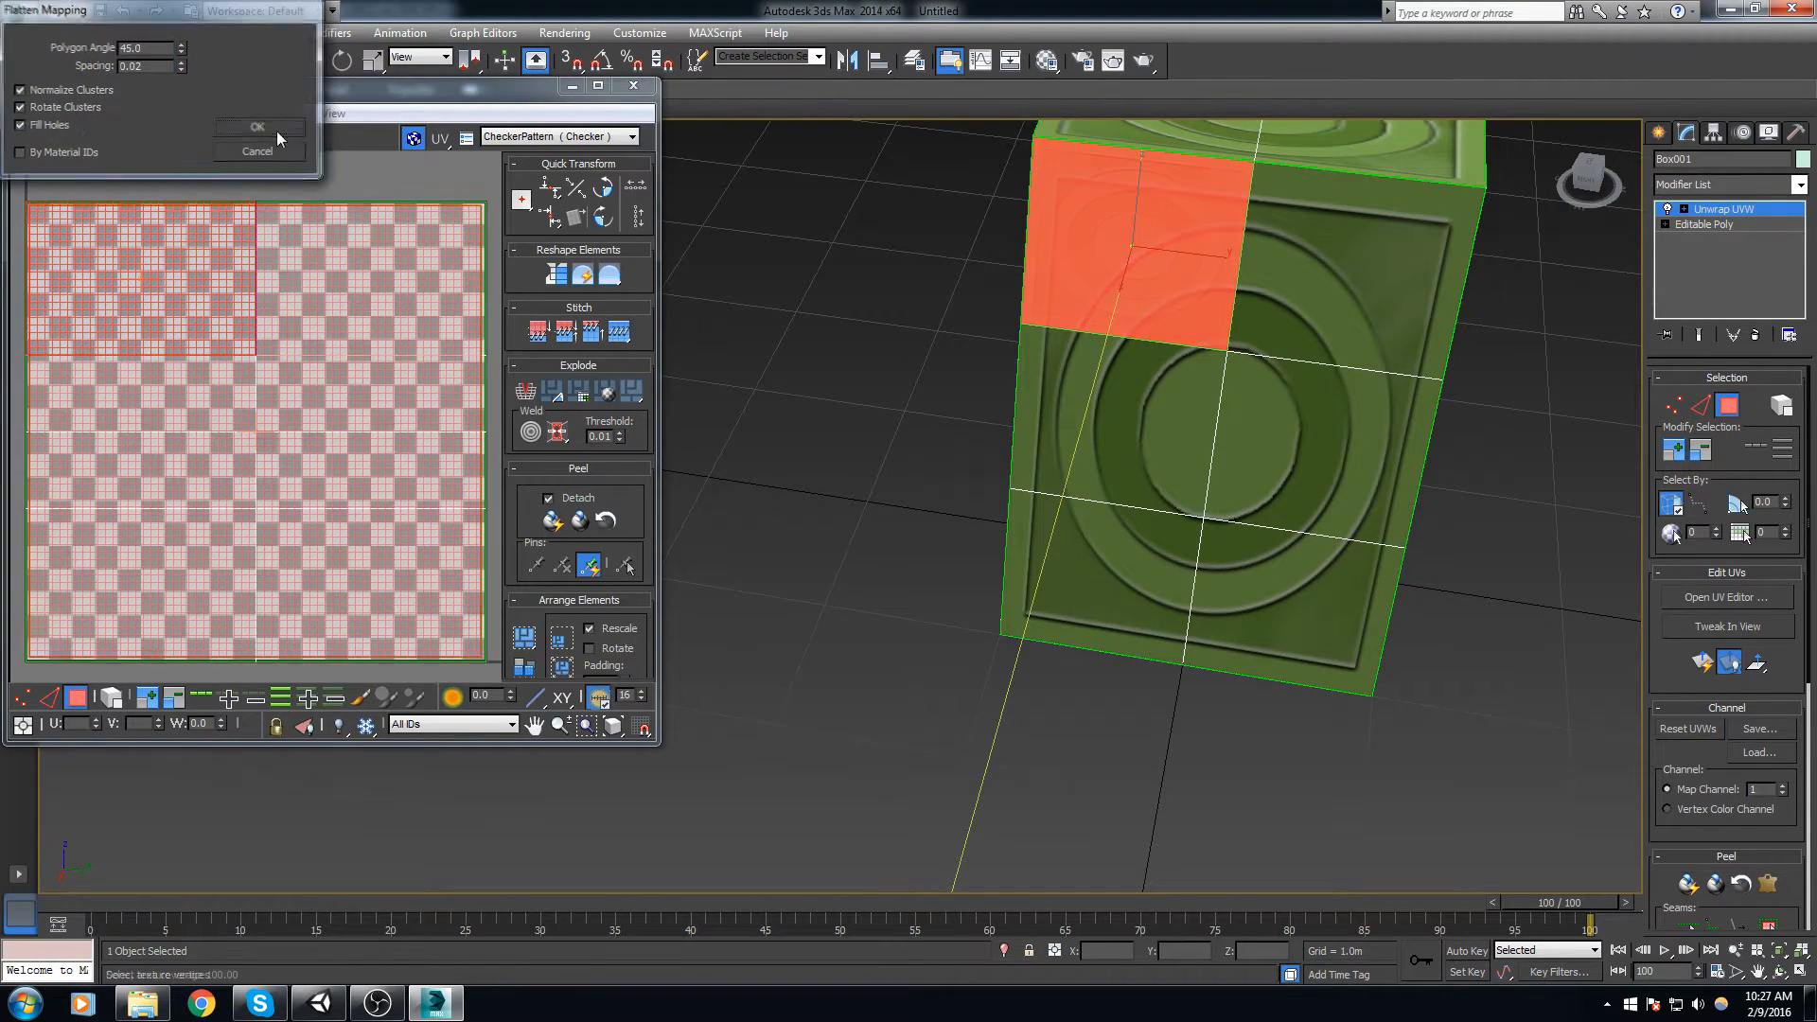
click(1276, 270)
click(184, 113)
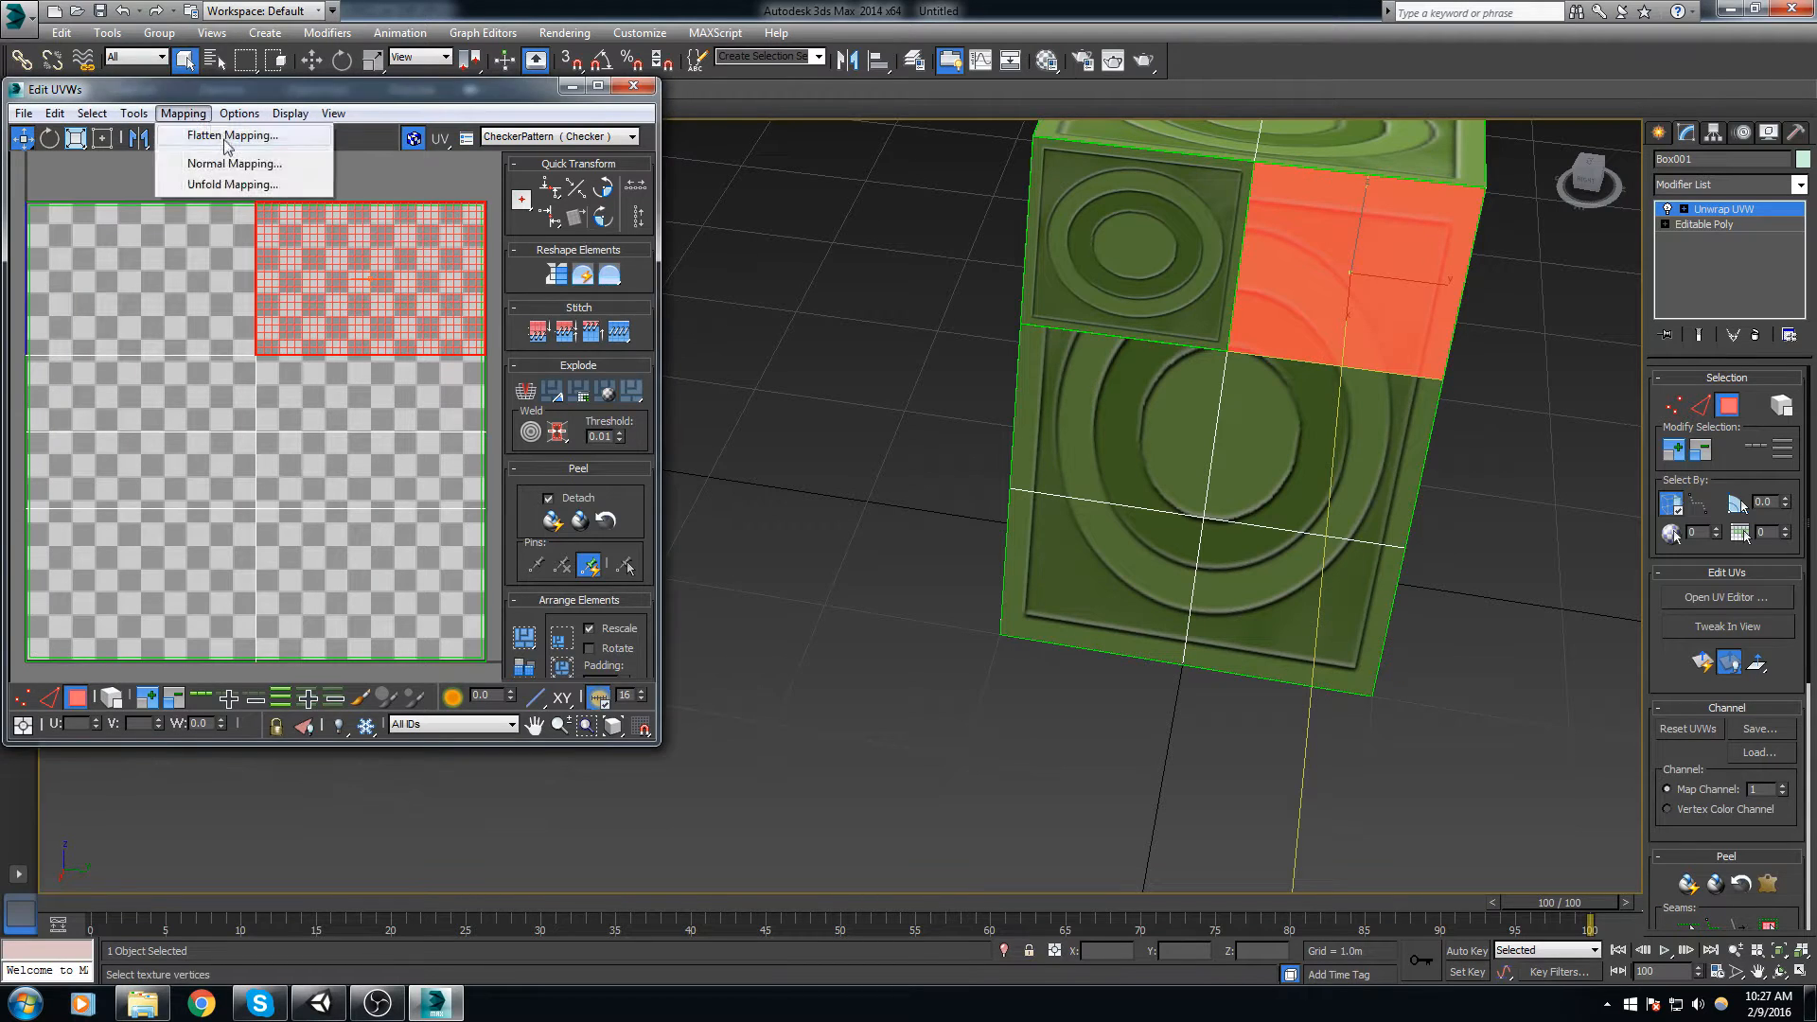
click(400, 157)
click(246, 131)
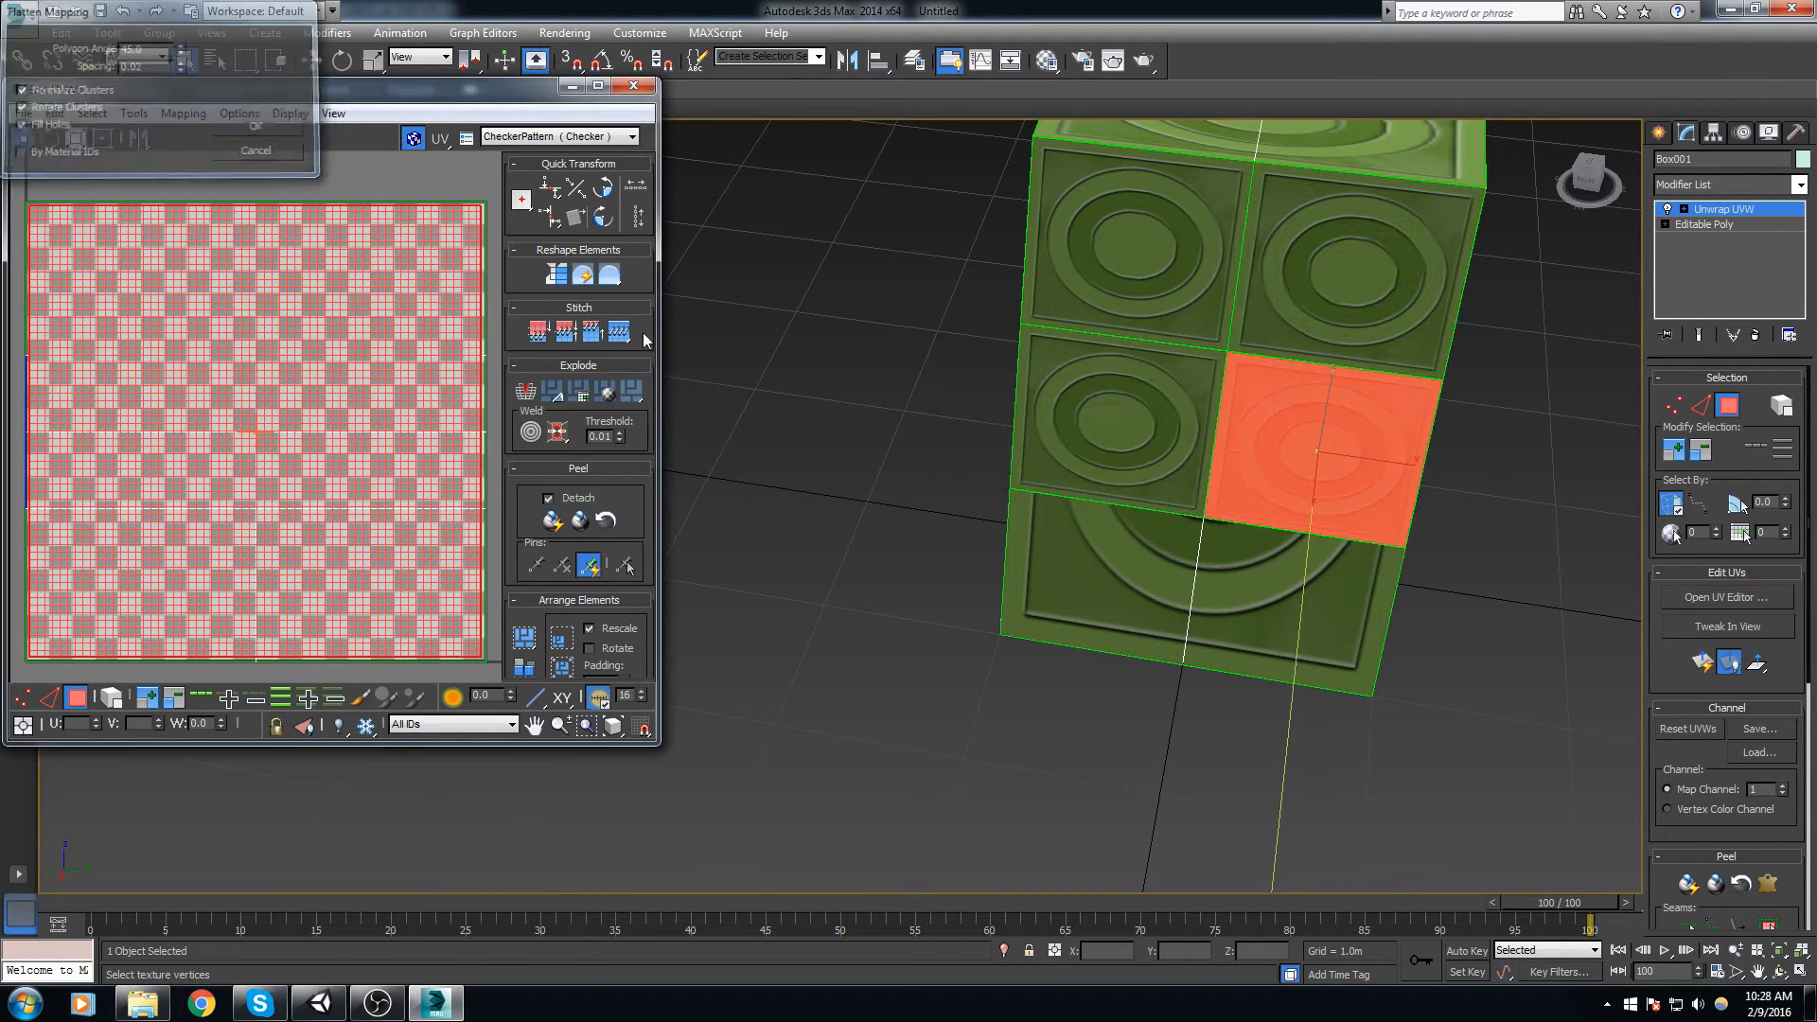
Step: Flatten-map the two bottom-row polygons of the opposite wide face individually
click(1151, 583)
click(183, 113)
click(192, 136)
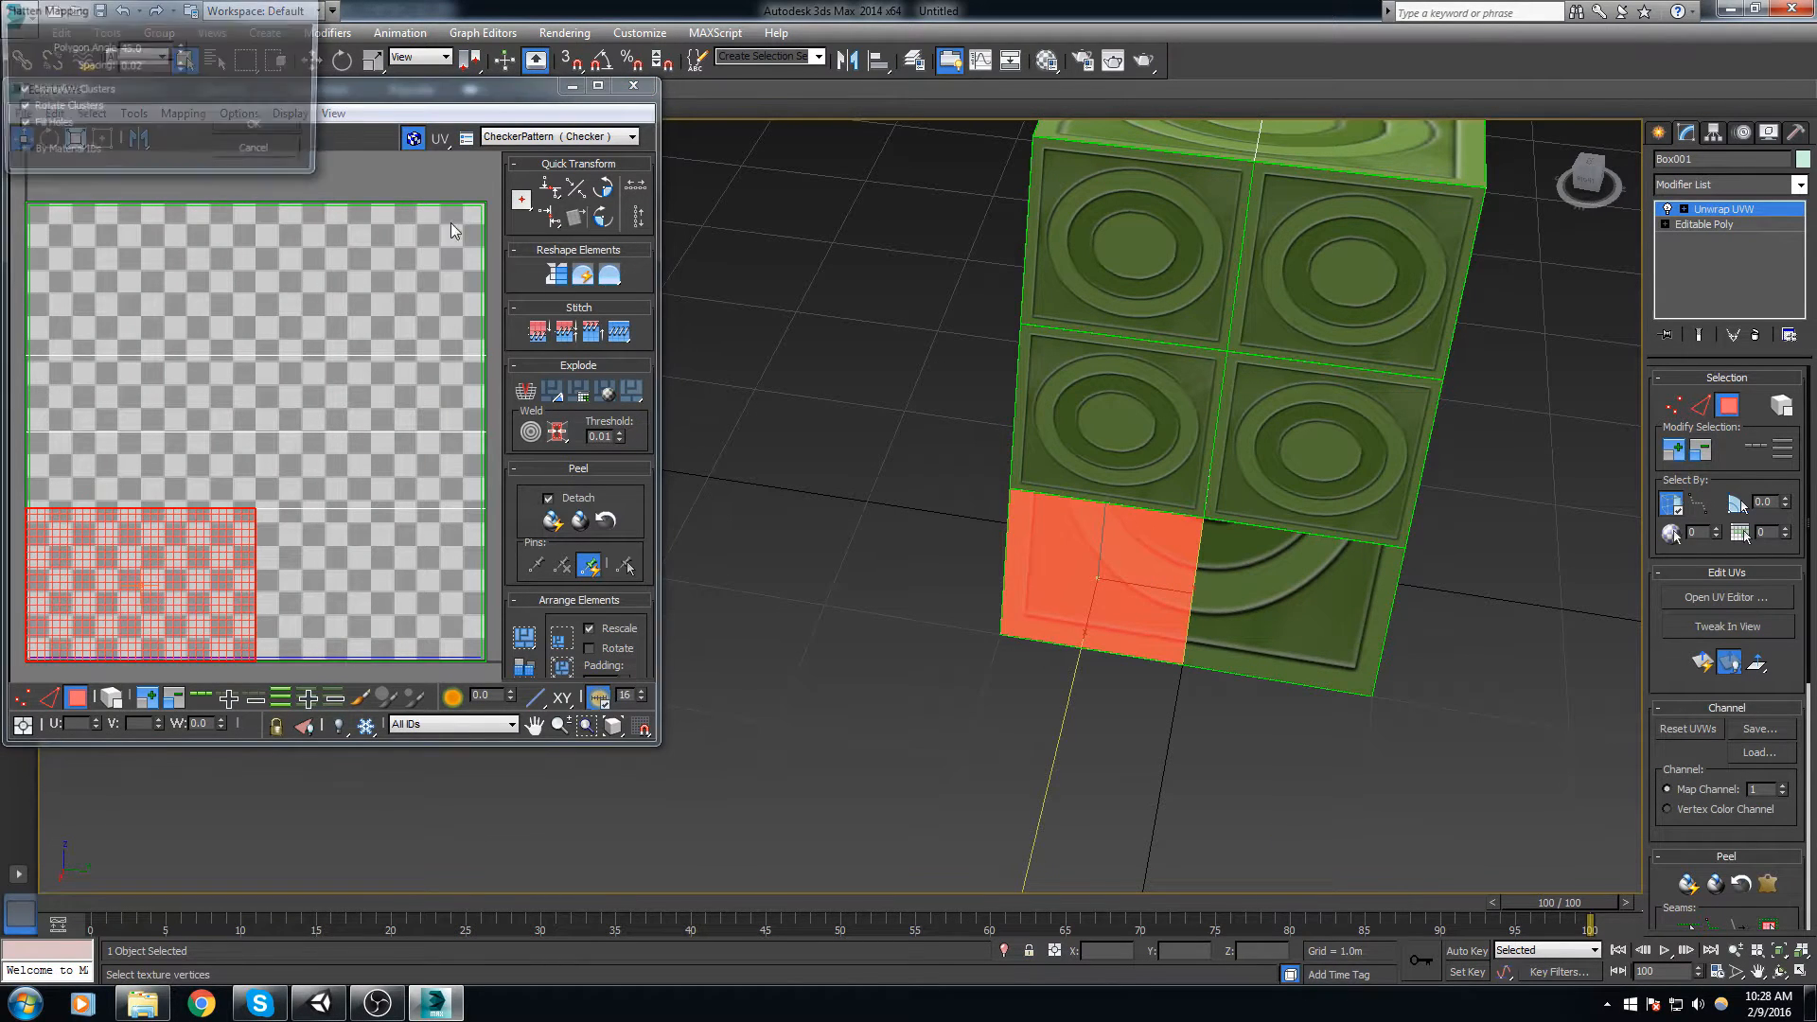
click(258, 128)
click(1295, 592)
click(183, 113)
click(196, 135)
click(265, 129)
Step: Flatten-map one polygon of the block's underside and select the adjacent underside polygon
alt+middle_drag(1174, 587, 1126, 403)
click(1212, 733)
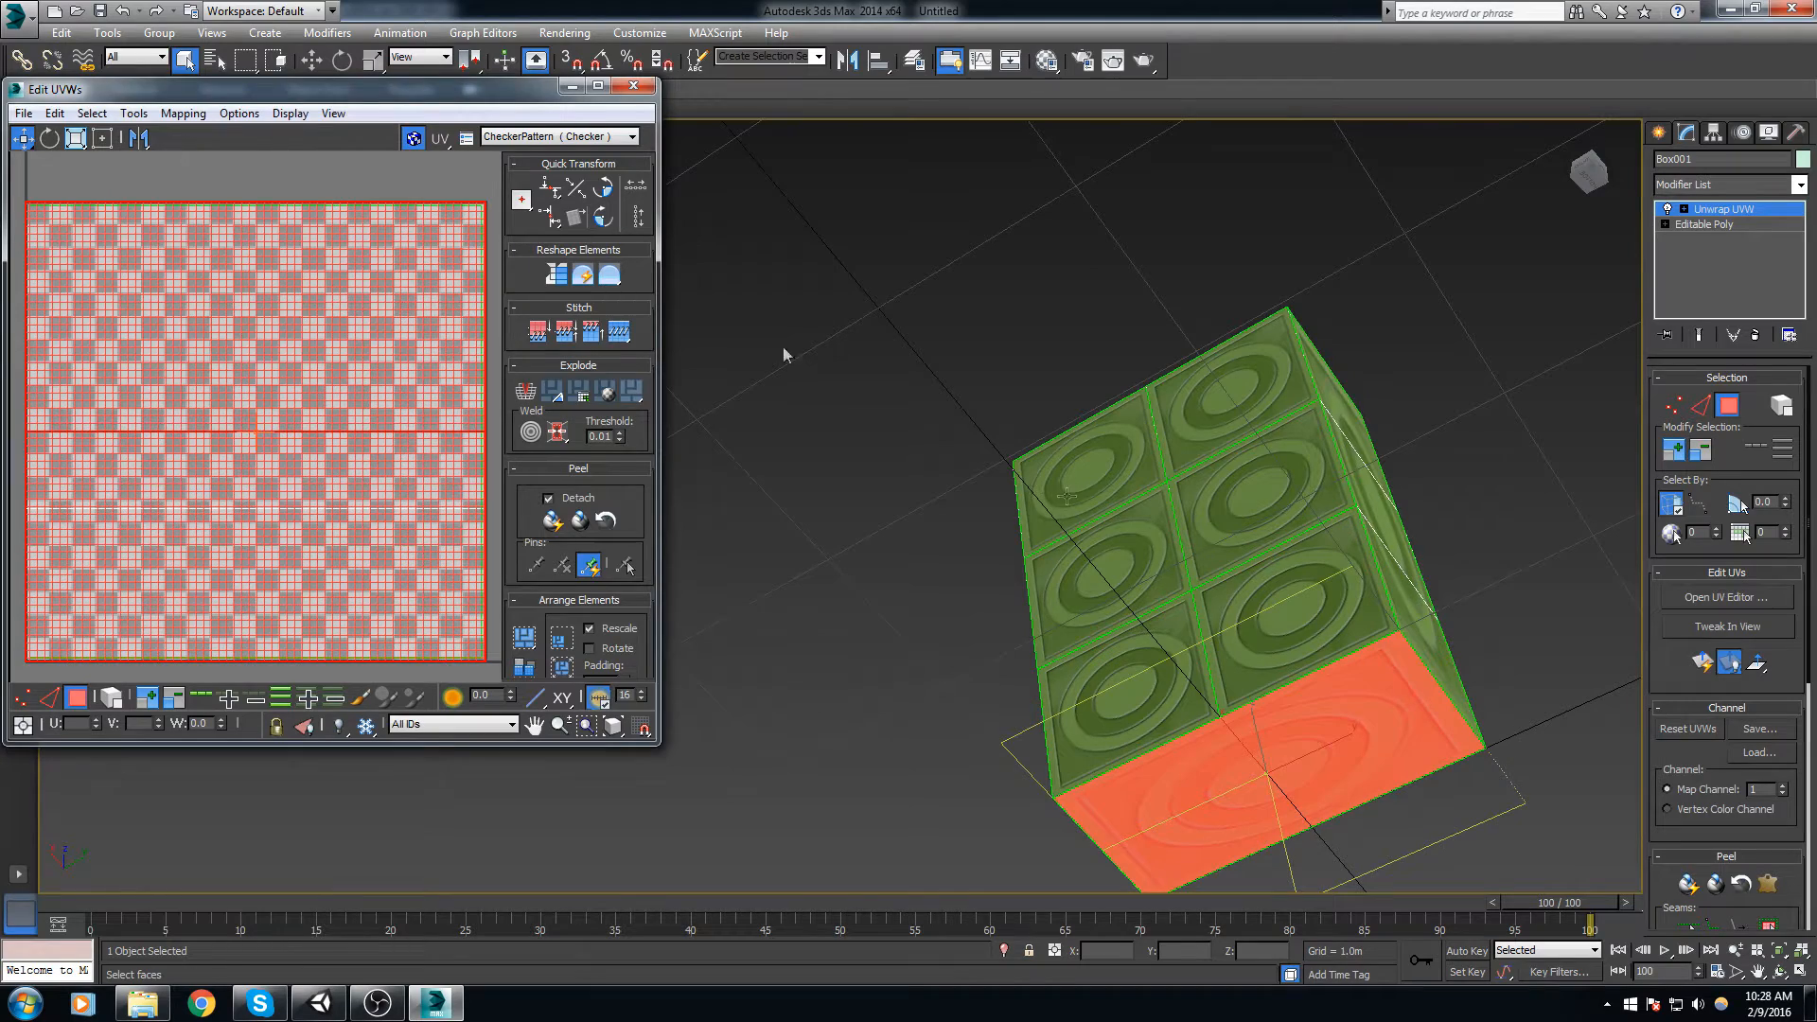
click(1353, 733)
click(184, 114)
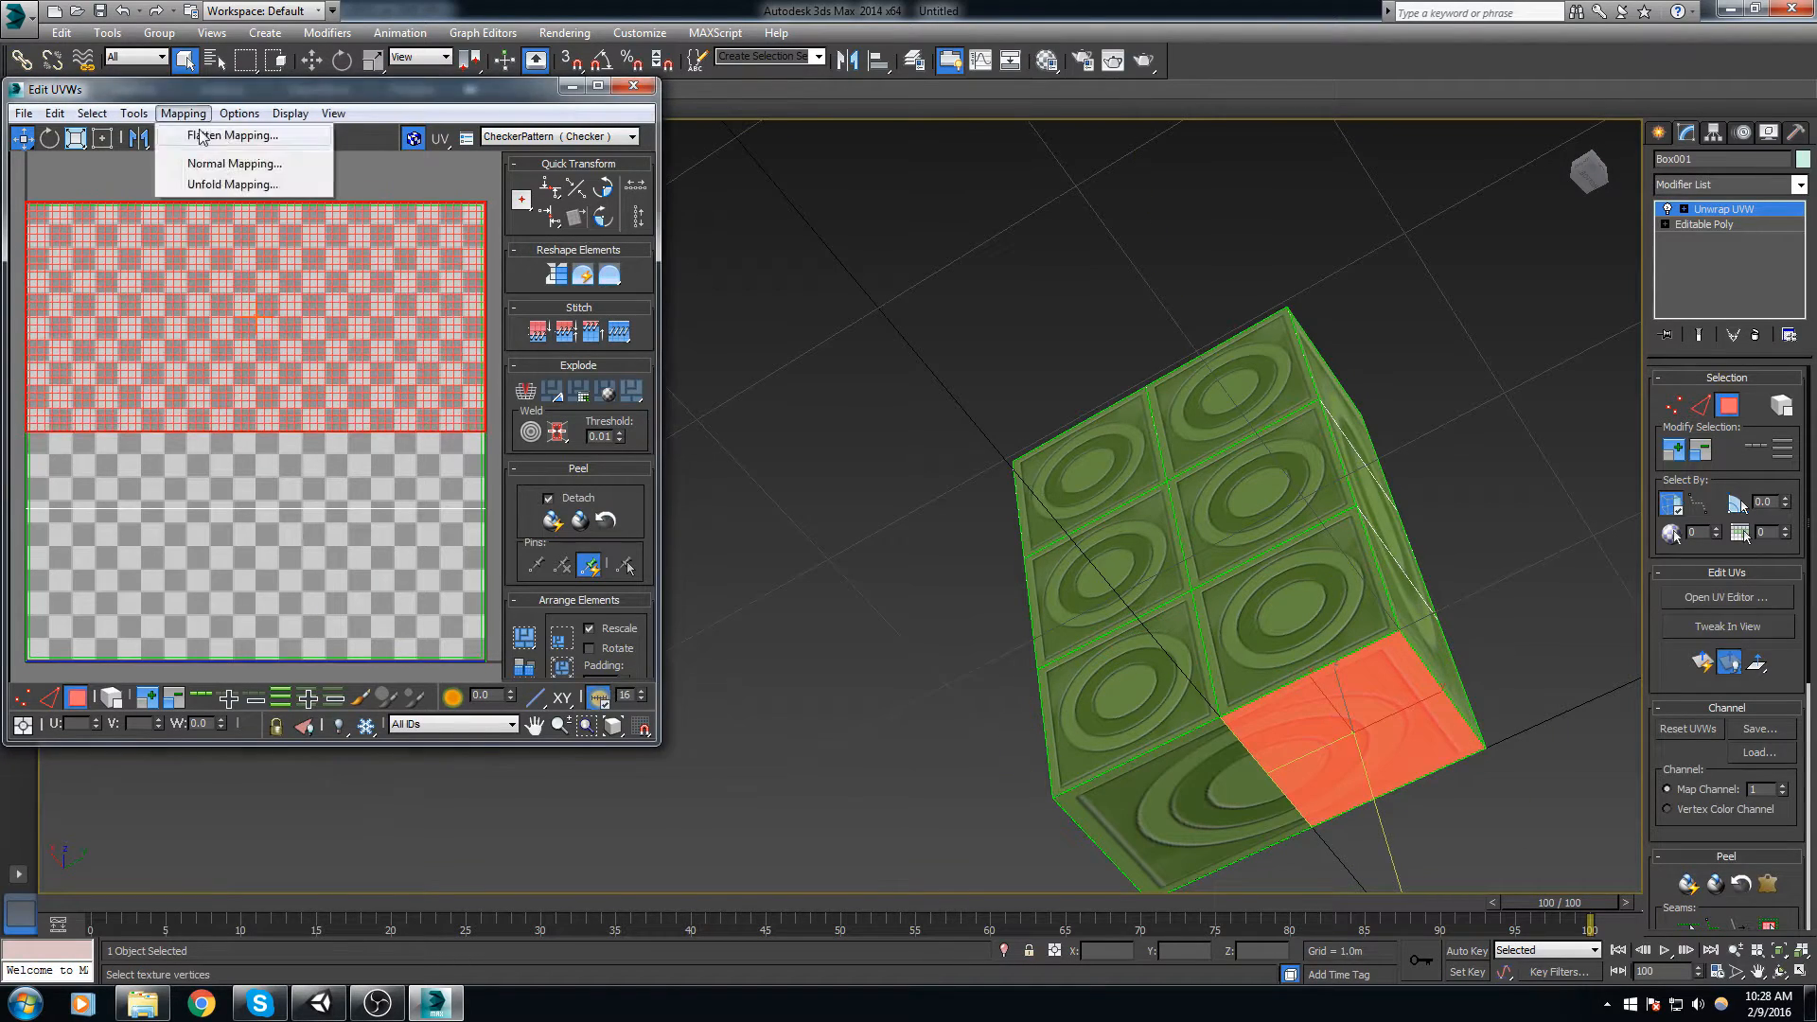
click(204, 130)
click(266, 129)
click(1216, 795)
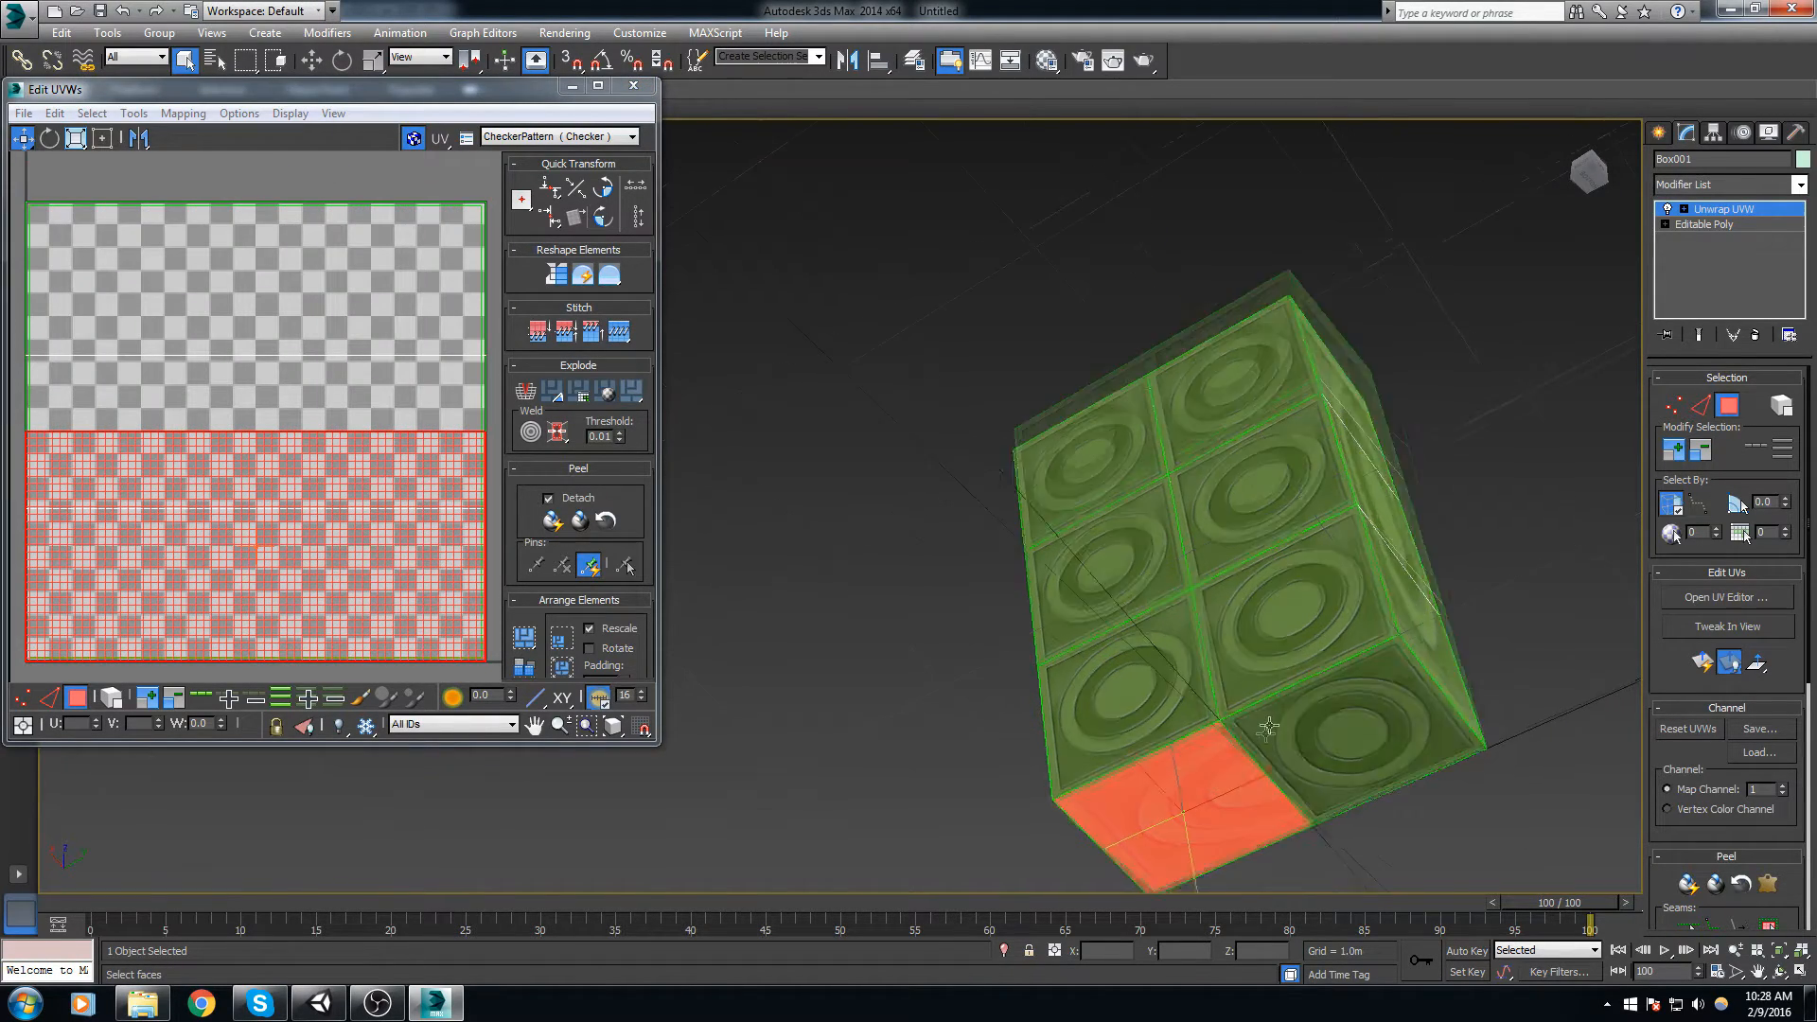
Step: Flatten-map the bottom and middle polygons of the first narrow side, each on its own
alt+middle_drag(1266, 730, 1178, 793)
click(1241, 708)
alt+middle_drag(1241, 708, 1183, 662)
click(182, 114)
click(232, 135)
click(273, 113)
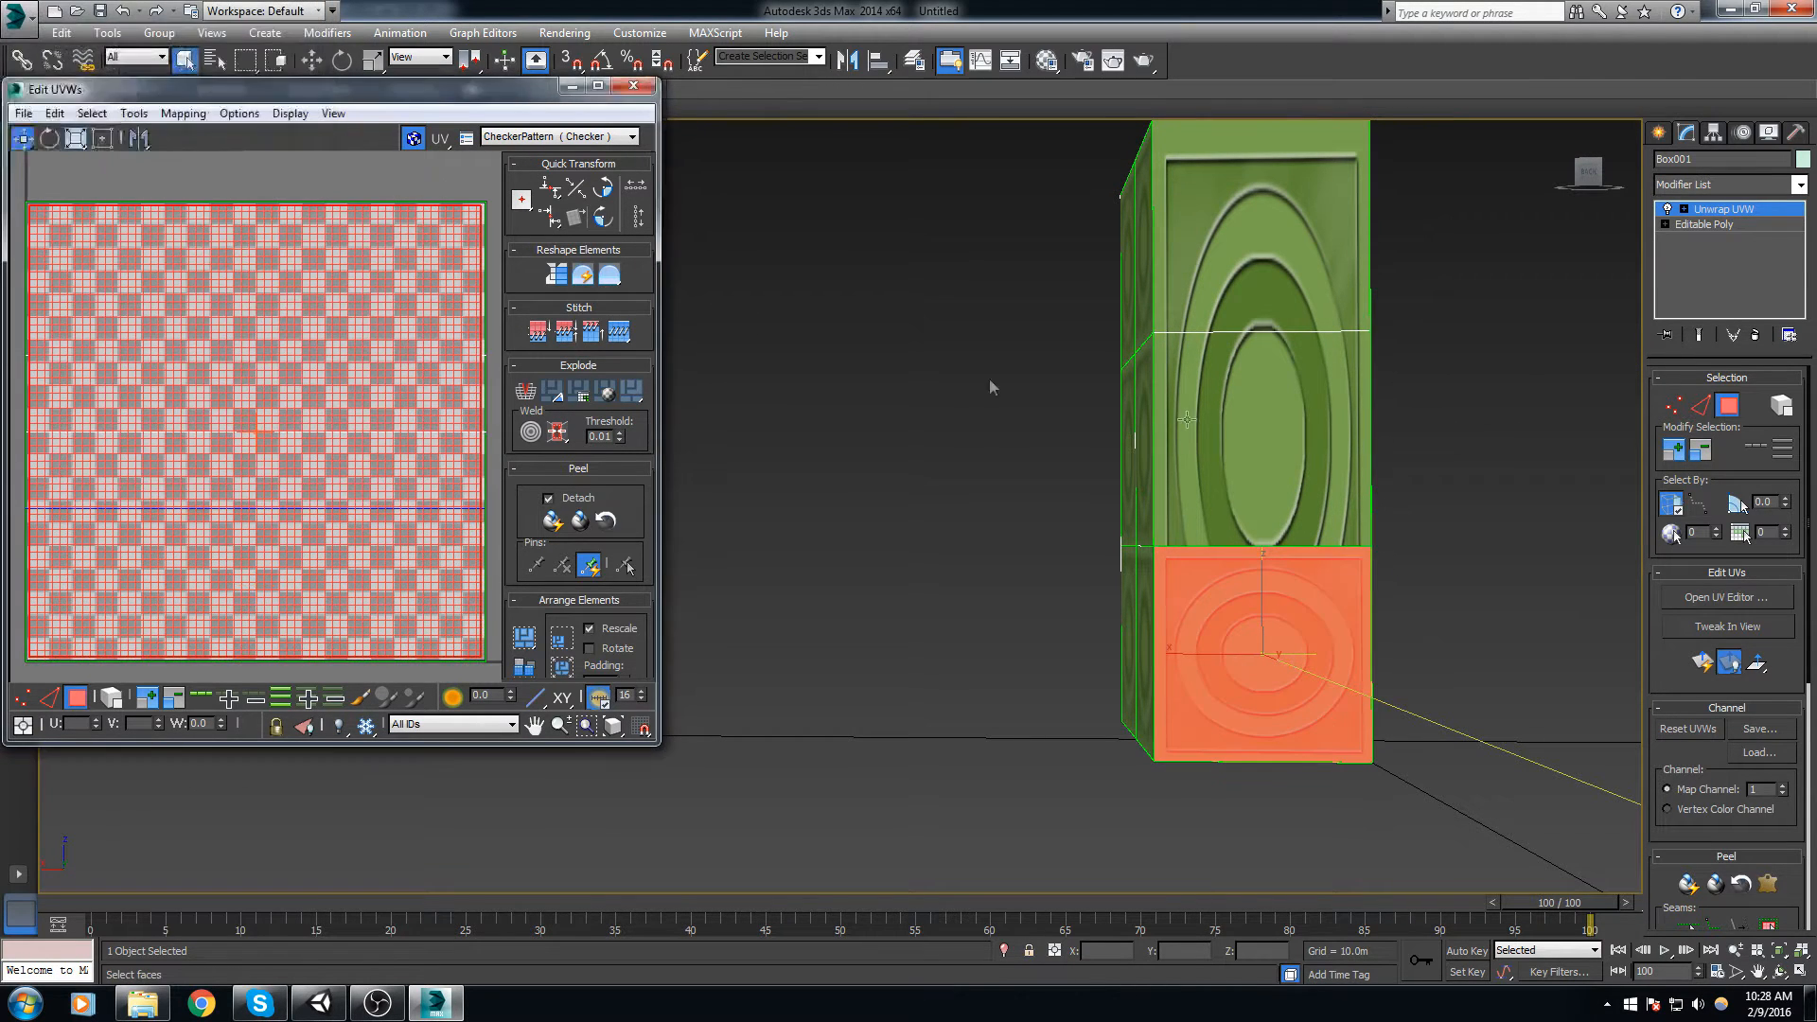
click(1194, 416)
click(183, 114)
click(232, 135)
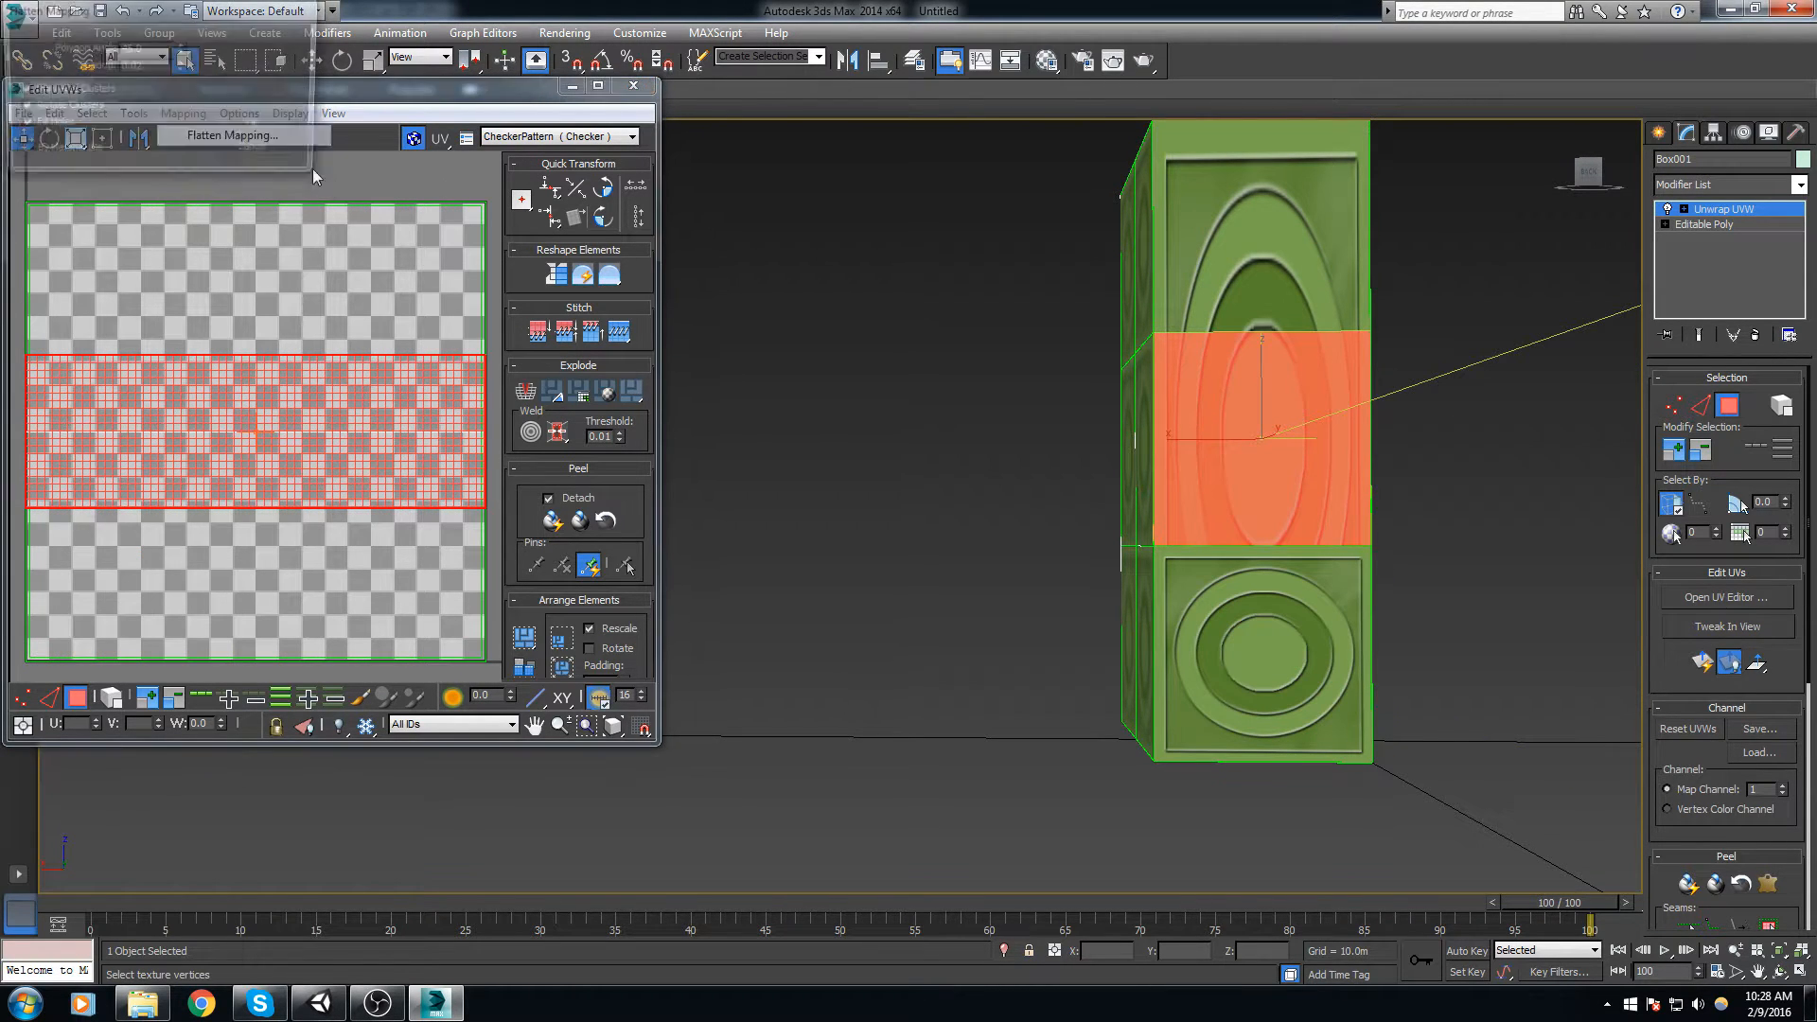
click(254, 135)
Step: Flatten-map the uppermost polygon of the first narrow side
middle_drag(1096, 271, 1069, 393)
click(1188, 383)
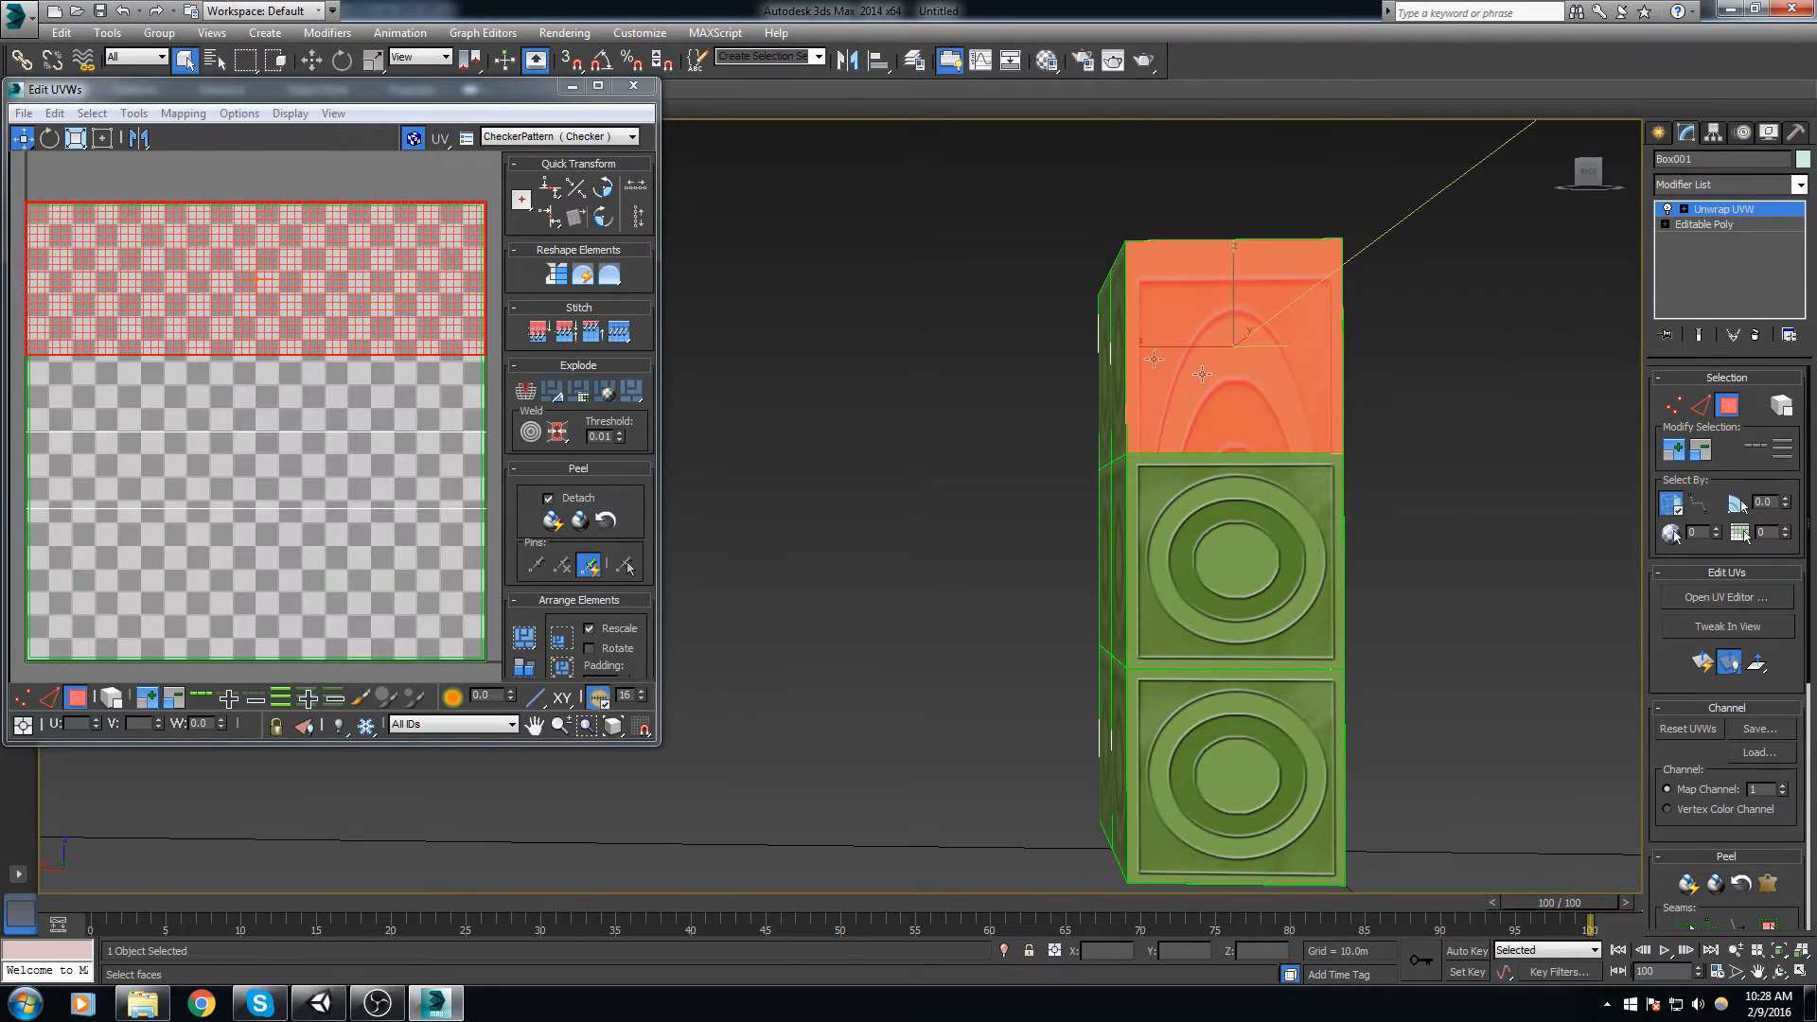
click(190, 118)
click(227, 135)
click(255, 132)
Step: Flatten-map the two polygons on the block's top face one at a time
middle_drag(1180, 280, 1046, 491)
middle_drag(1202, 383, 1048, 466)
click(1087, 475)
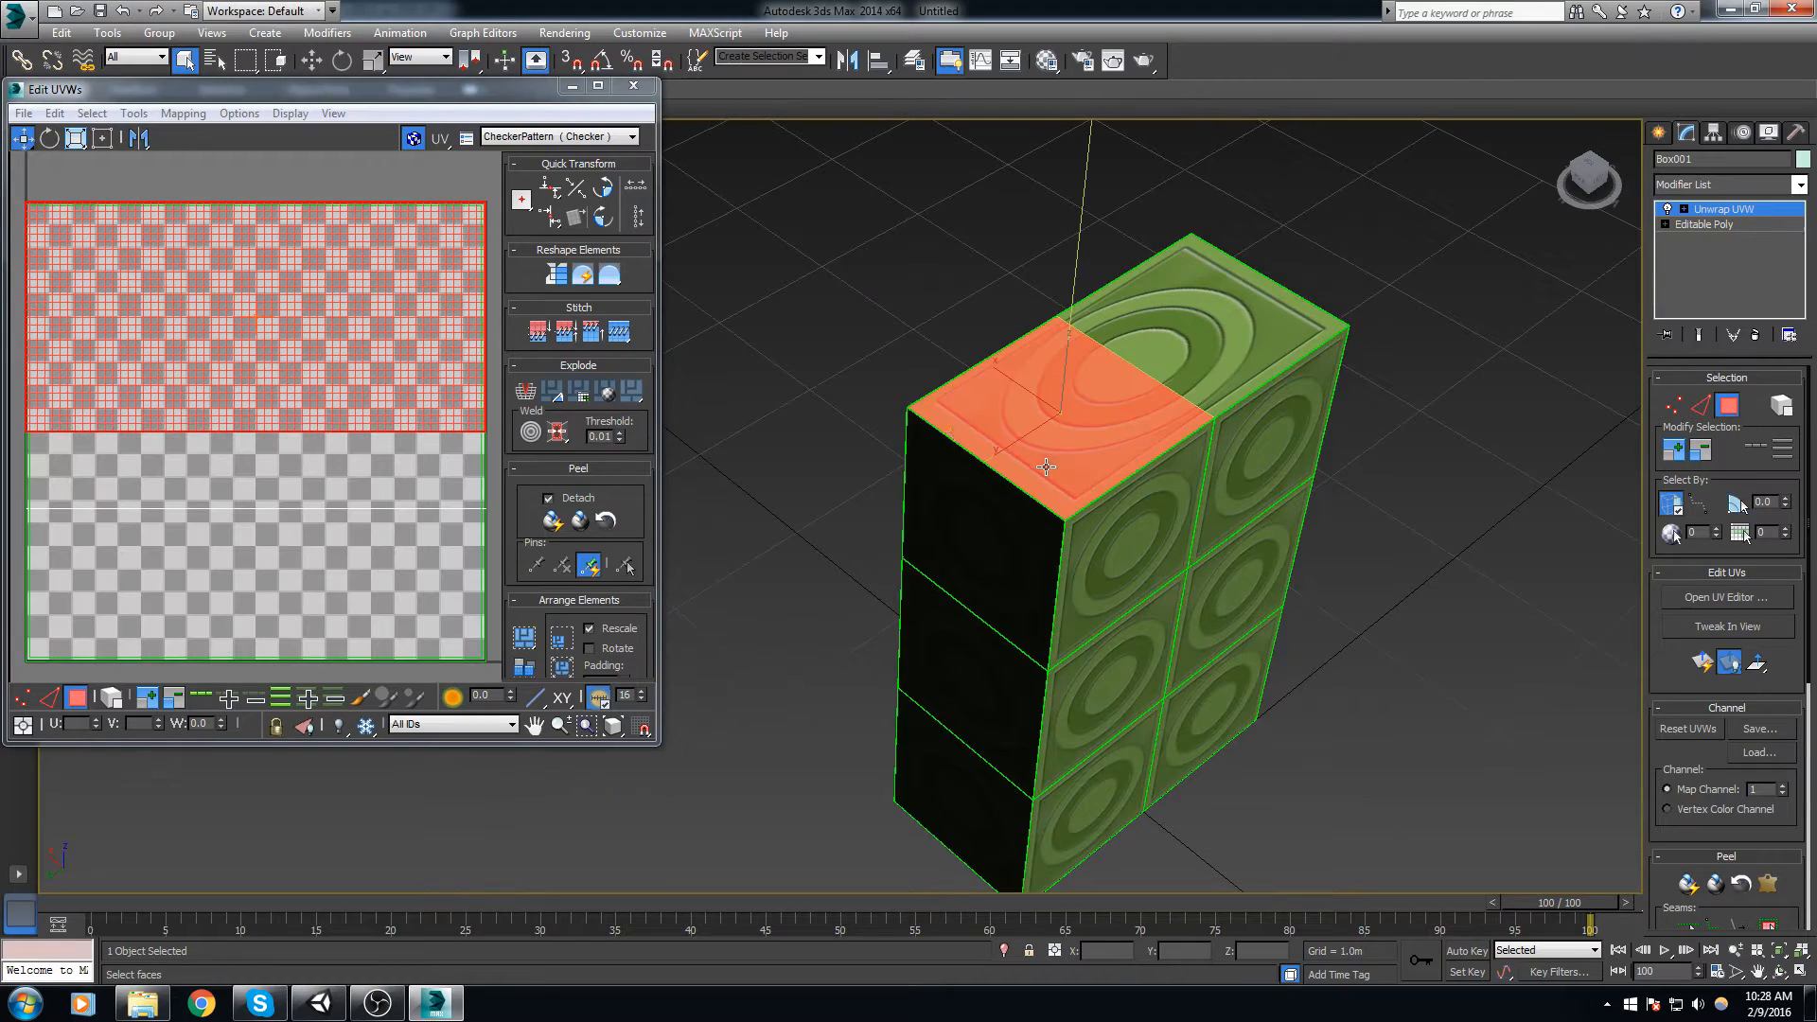
click(179, 116)
click(194, 136)
click(256, 129)
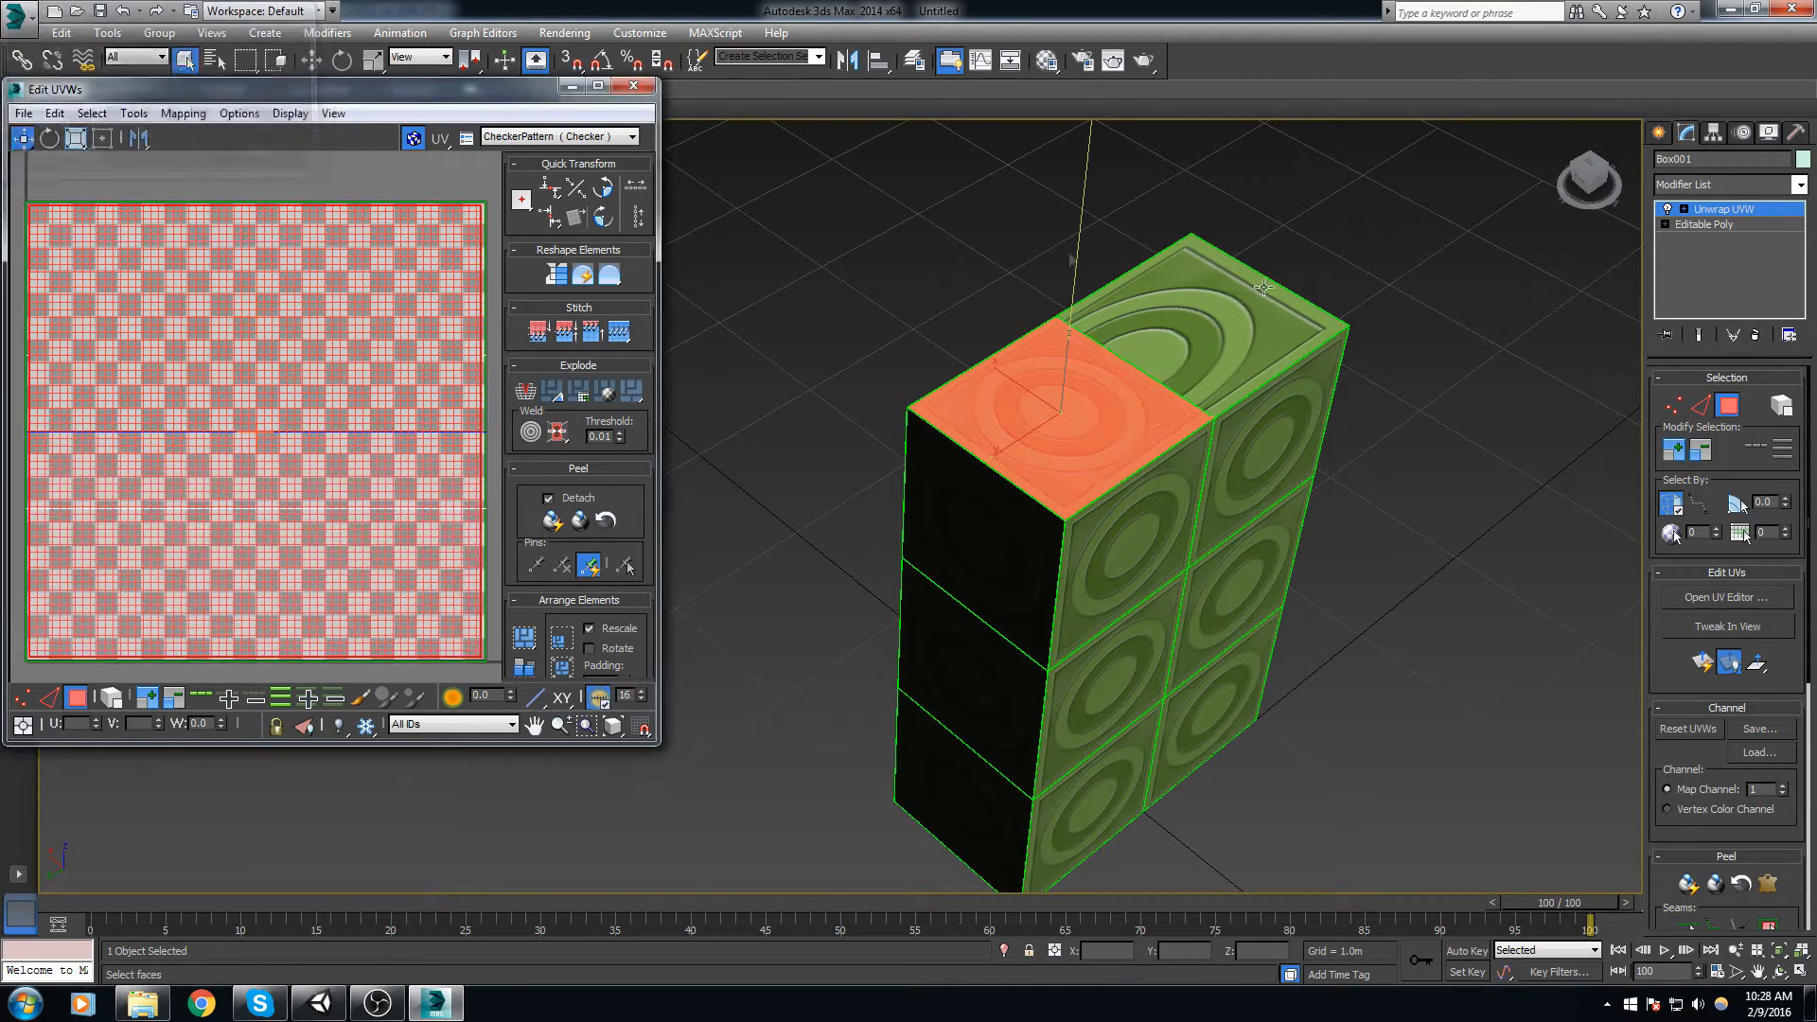
click(1168, 286)
click(182, 113)
click(204, 136)
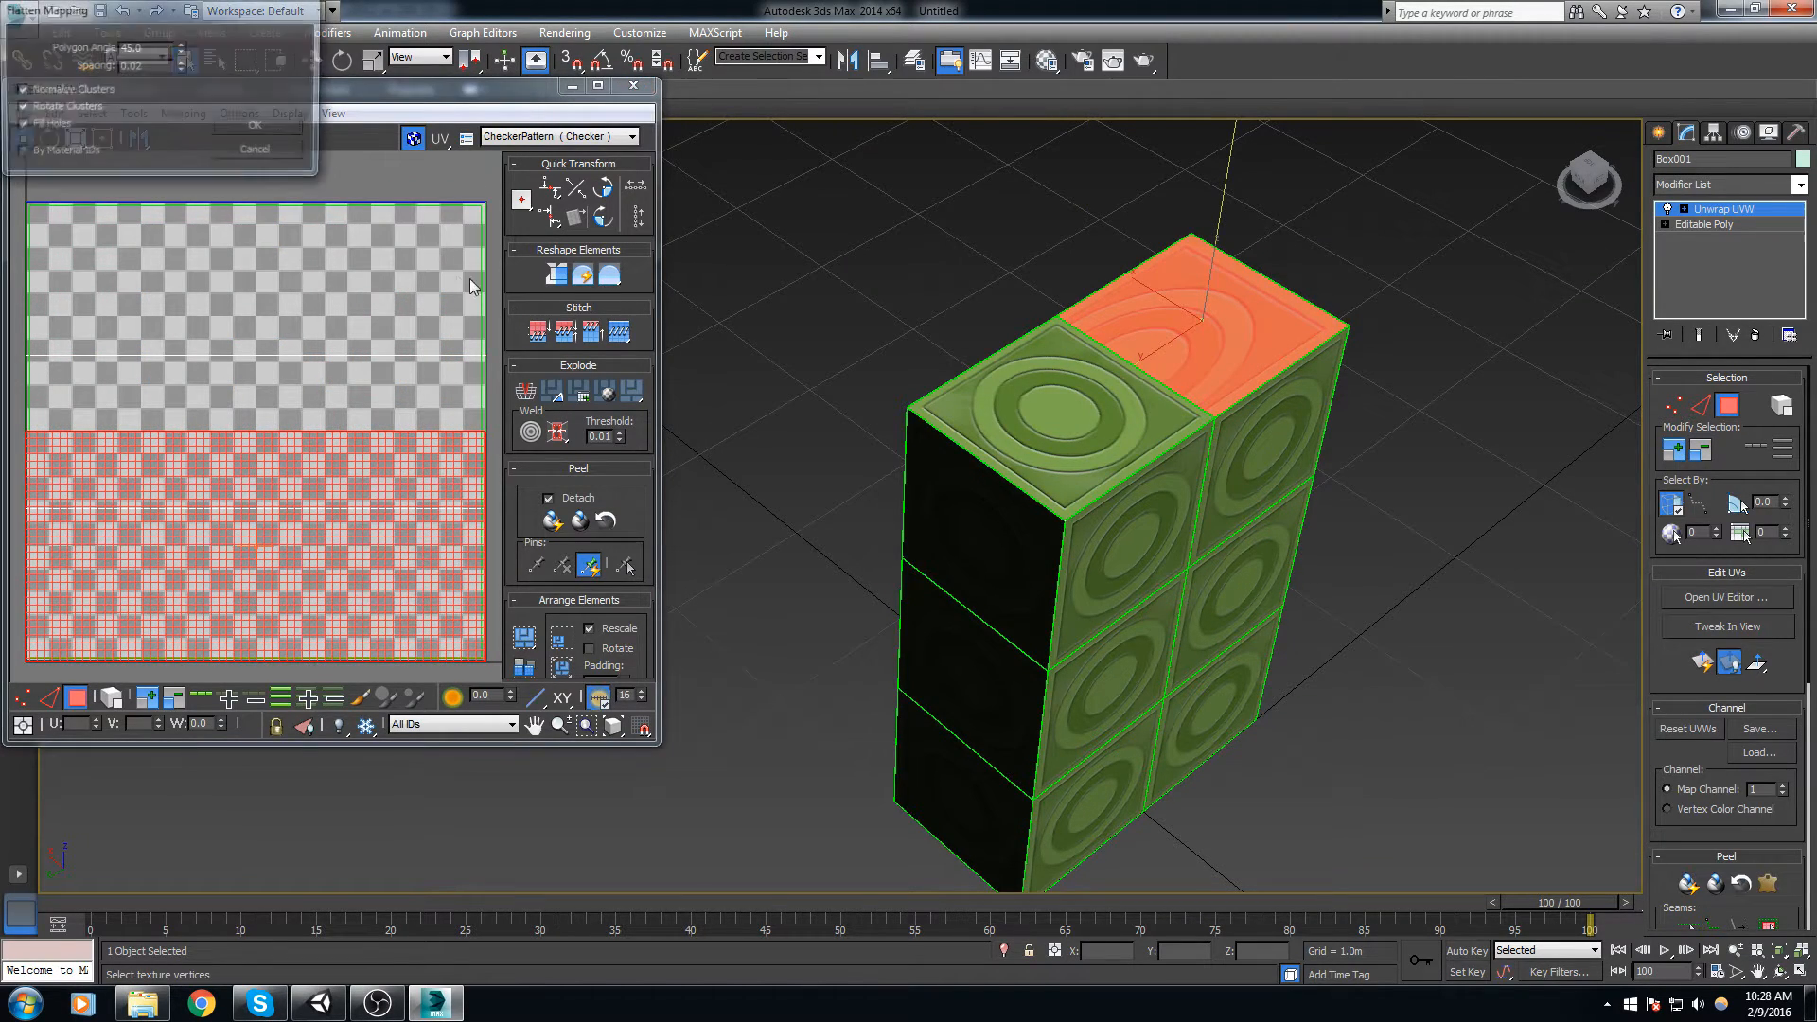
click(261, 131)
Step: Flatten-map the three polygons of the remaining narrow side individually, from top to bottom
alt+middle_drag(794, 312, 867, 316)
click(1226, 434)
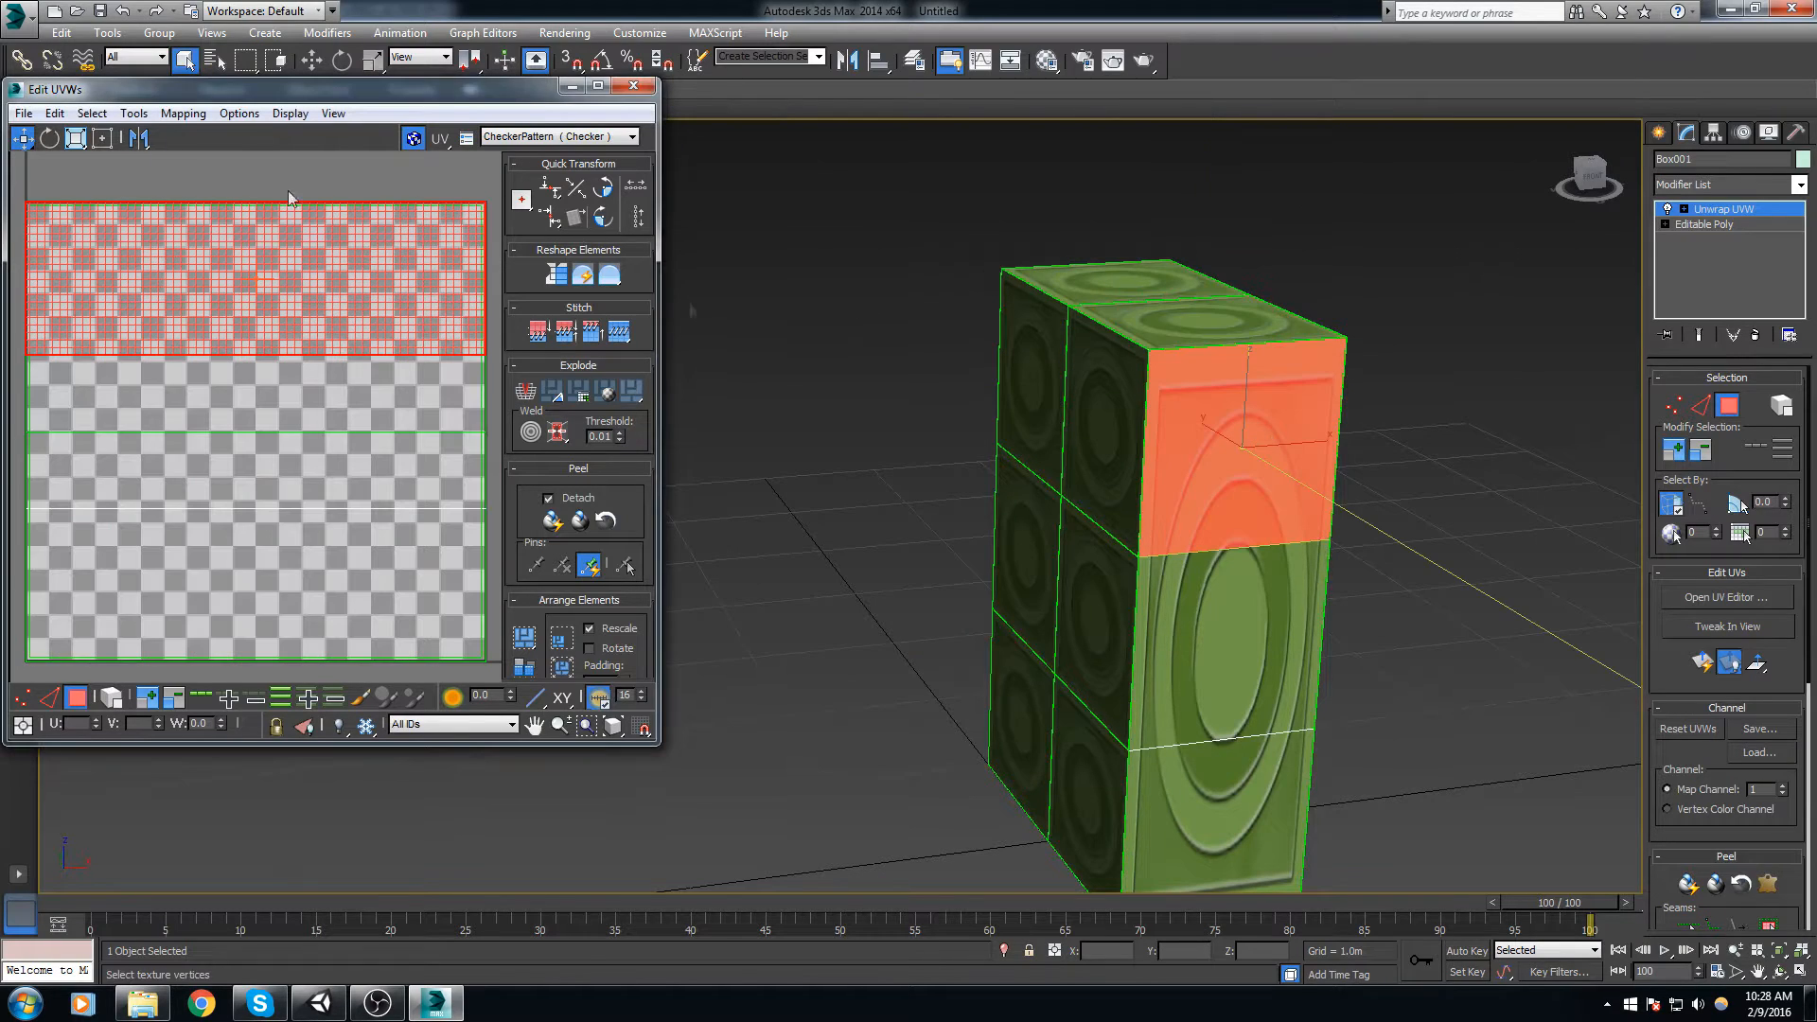
click(222, 137)
click(261, 126)
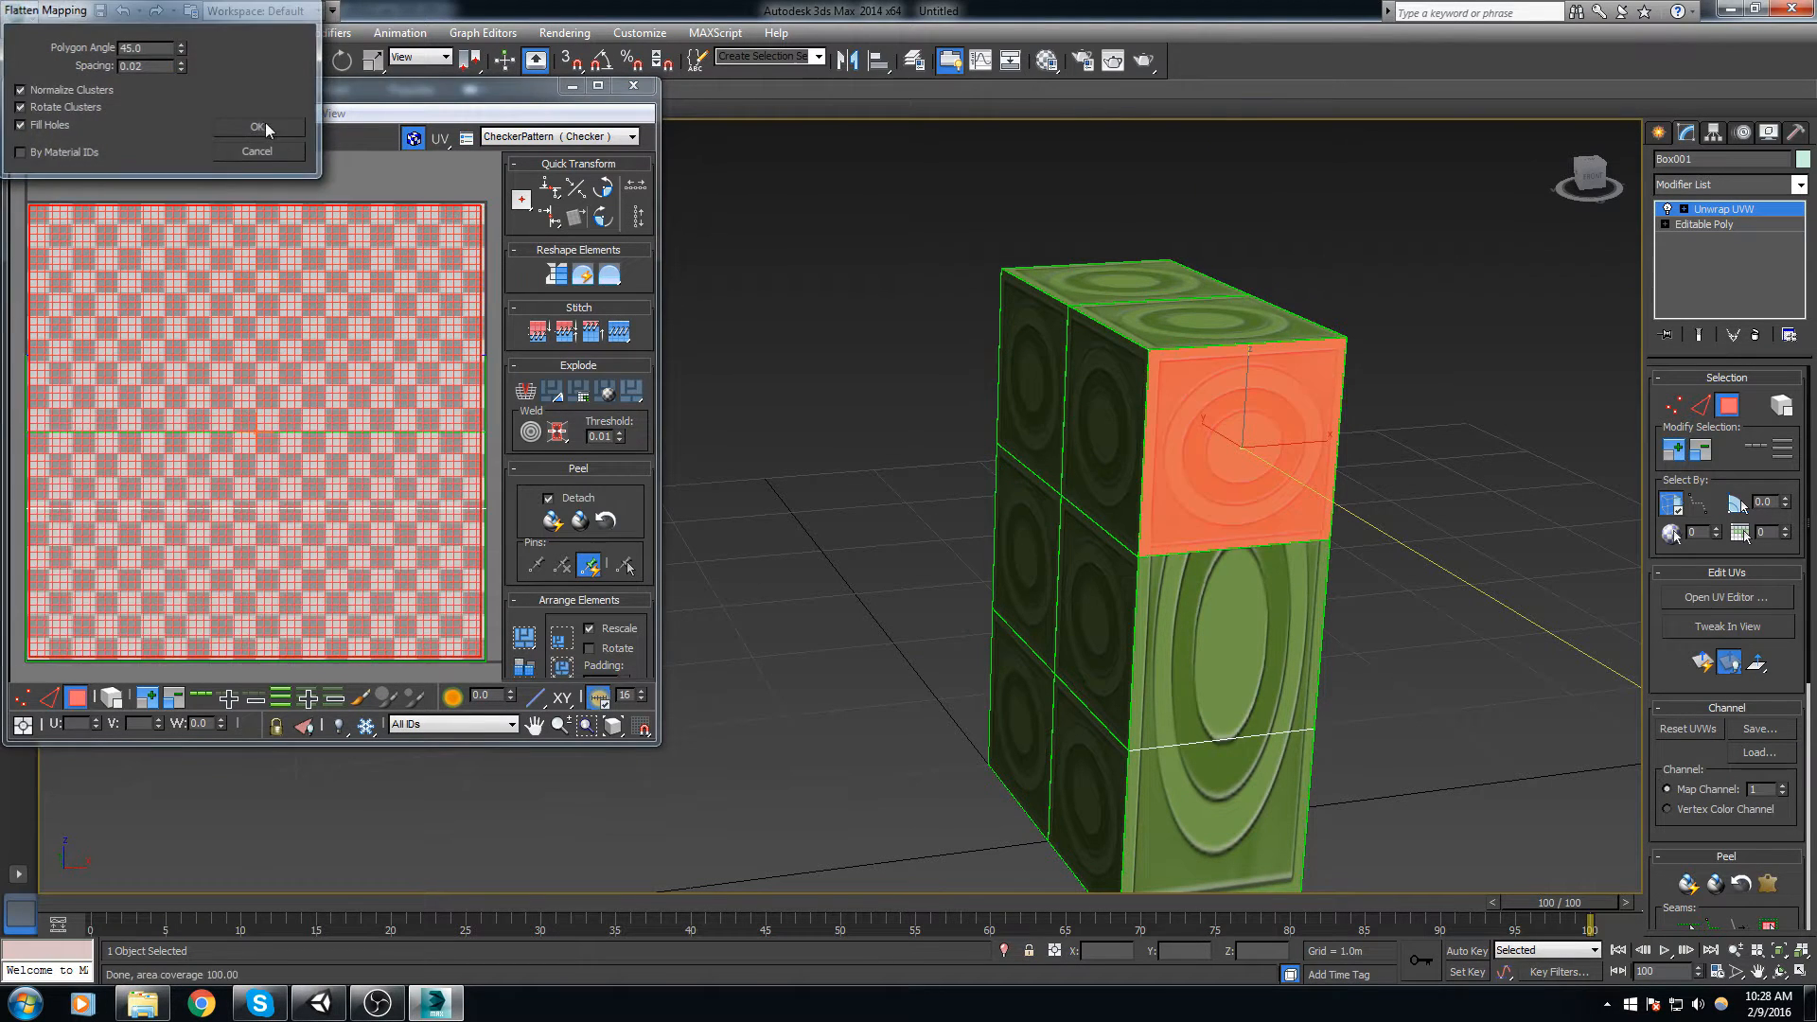
click(1195, 558)
click(183, 113)
click(213, 136)
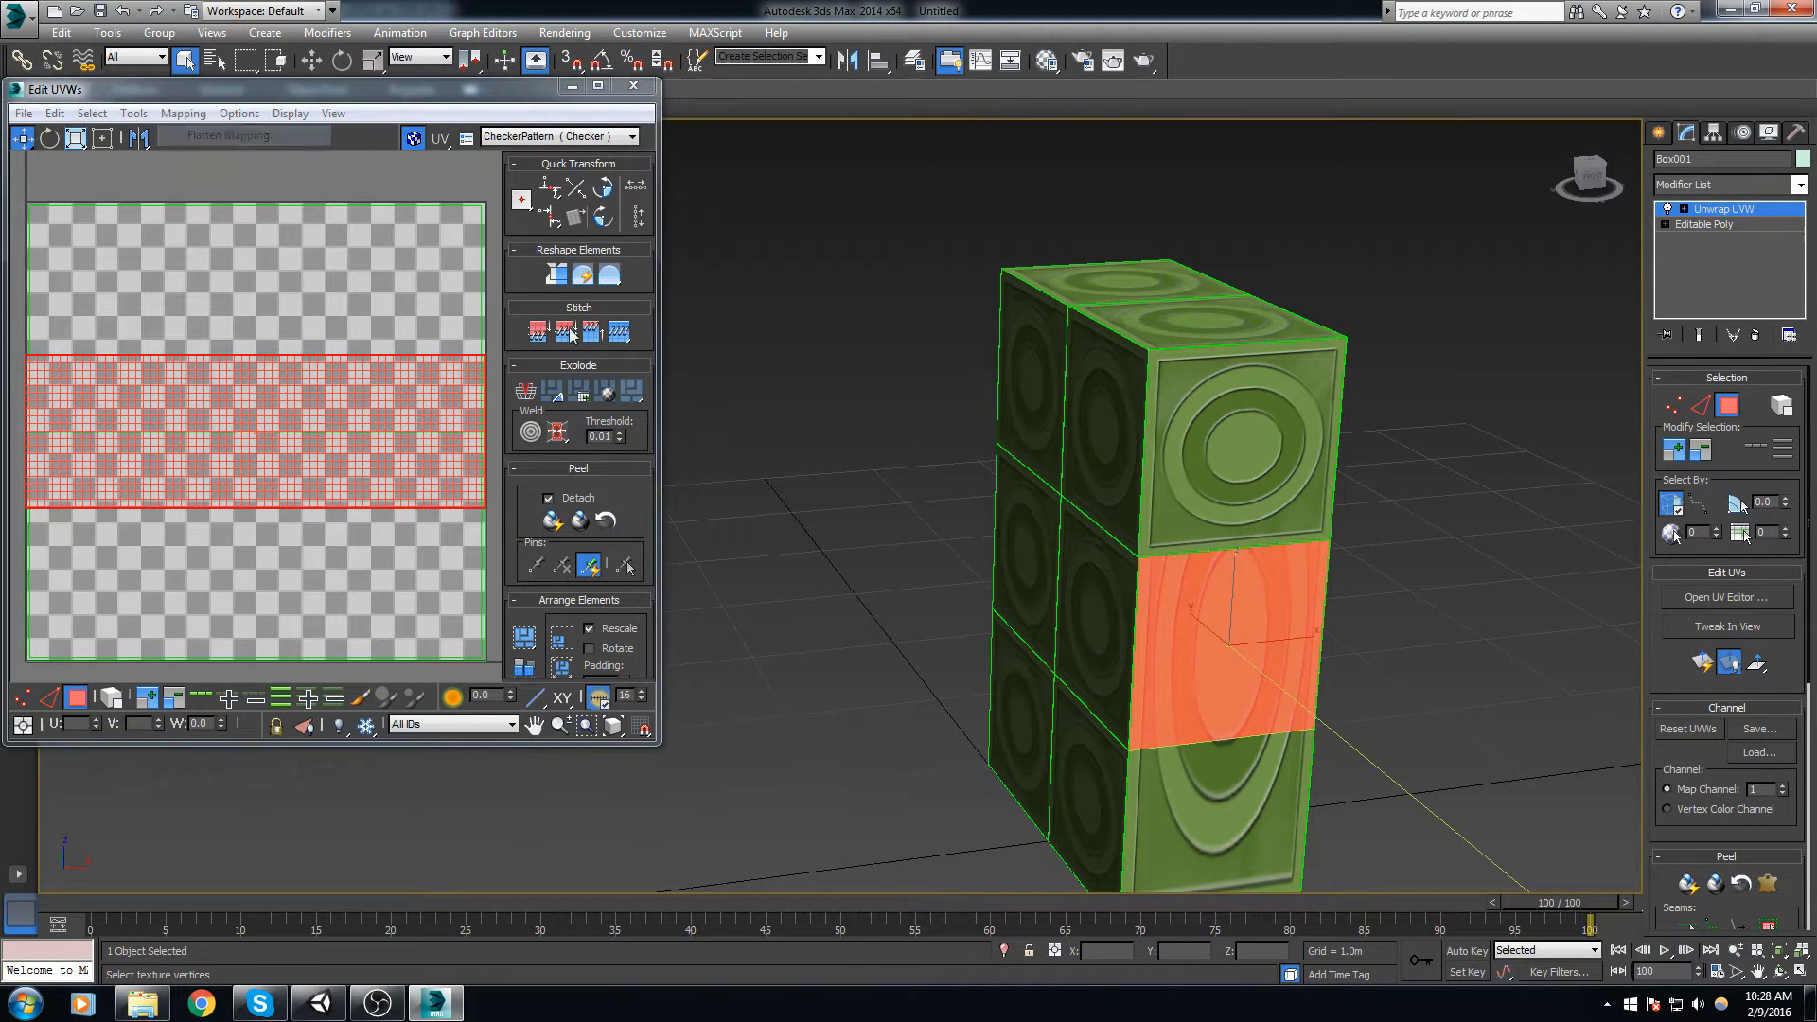
click(1169, 772)
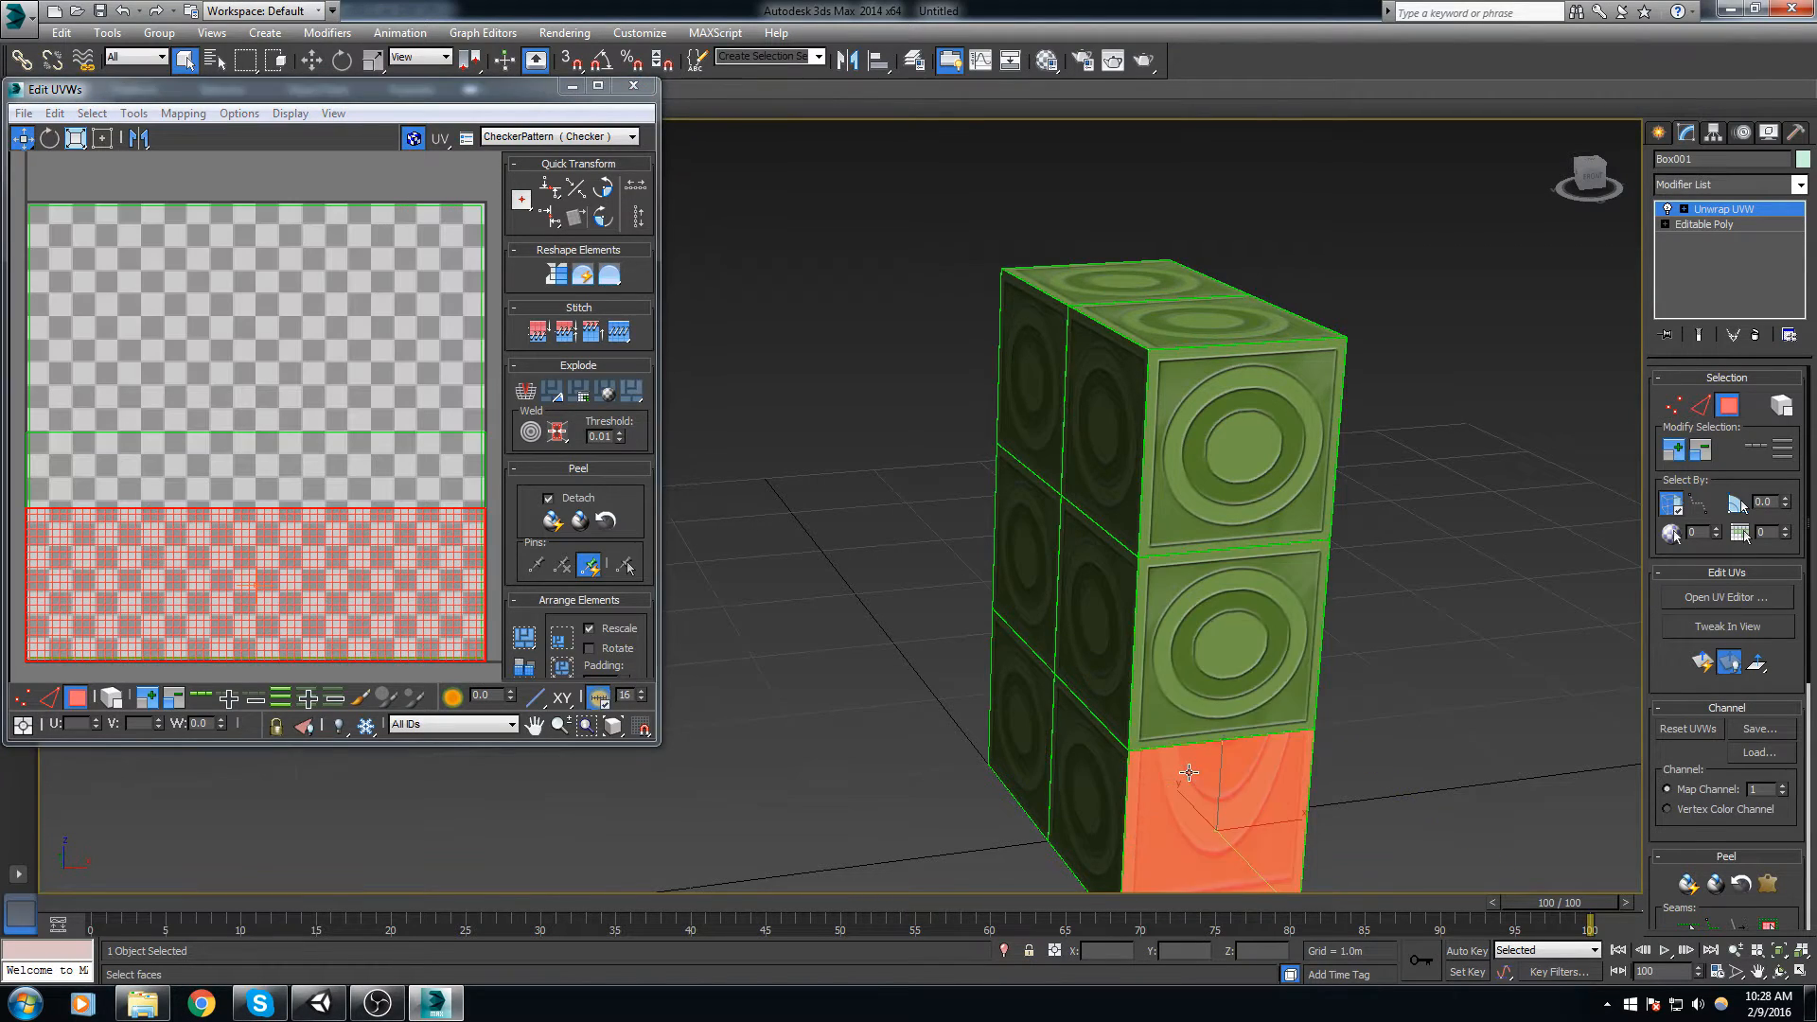
middle_drag(1169, 757, 1074, 615)
click(183, 113)
click(218, 136)
click(269, 129)
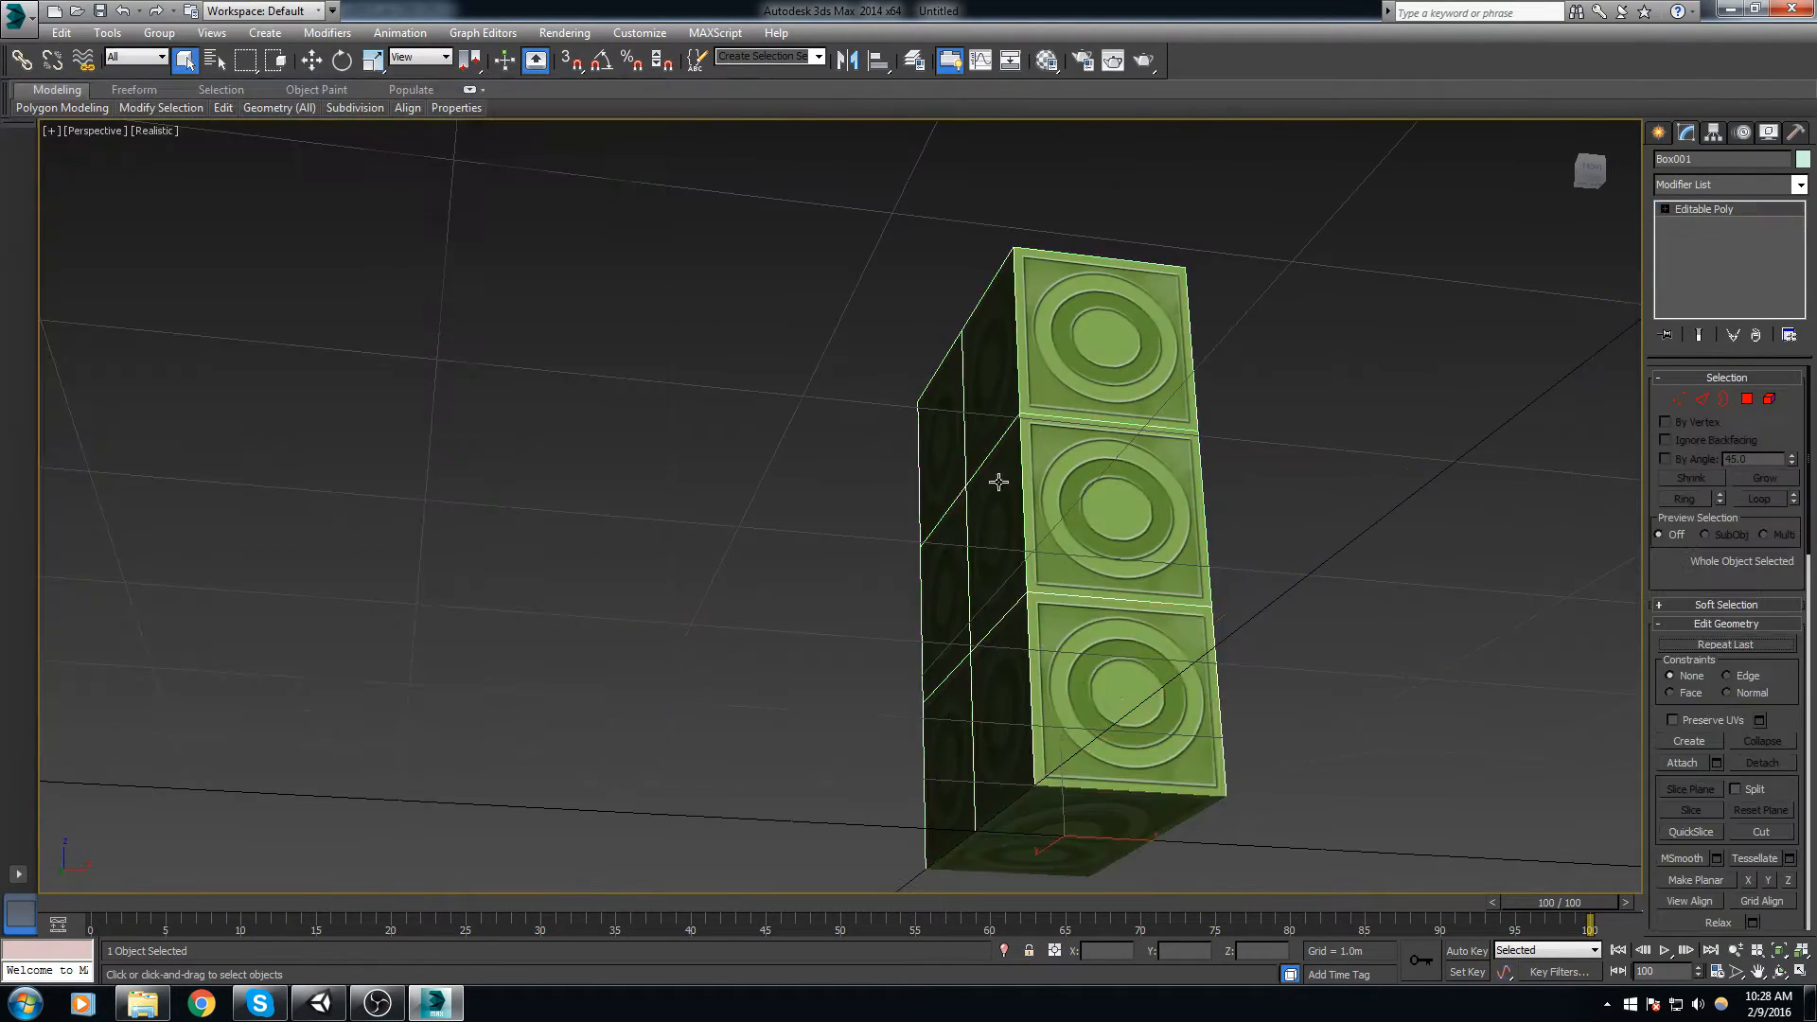
Step: Convert the UV-mapped block to an editable poly
alt+middle_drag(998, 482, 1034, 500)
right_click(1033, 500)
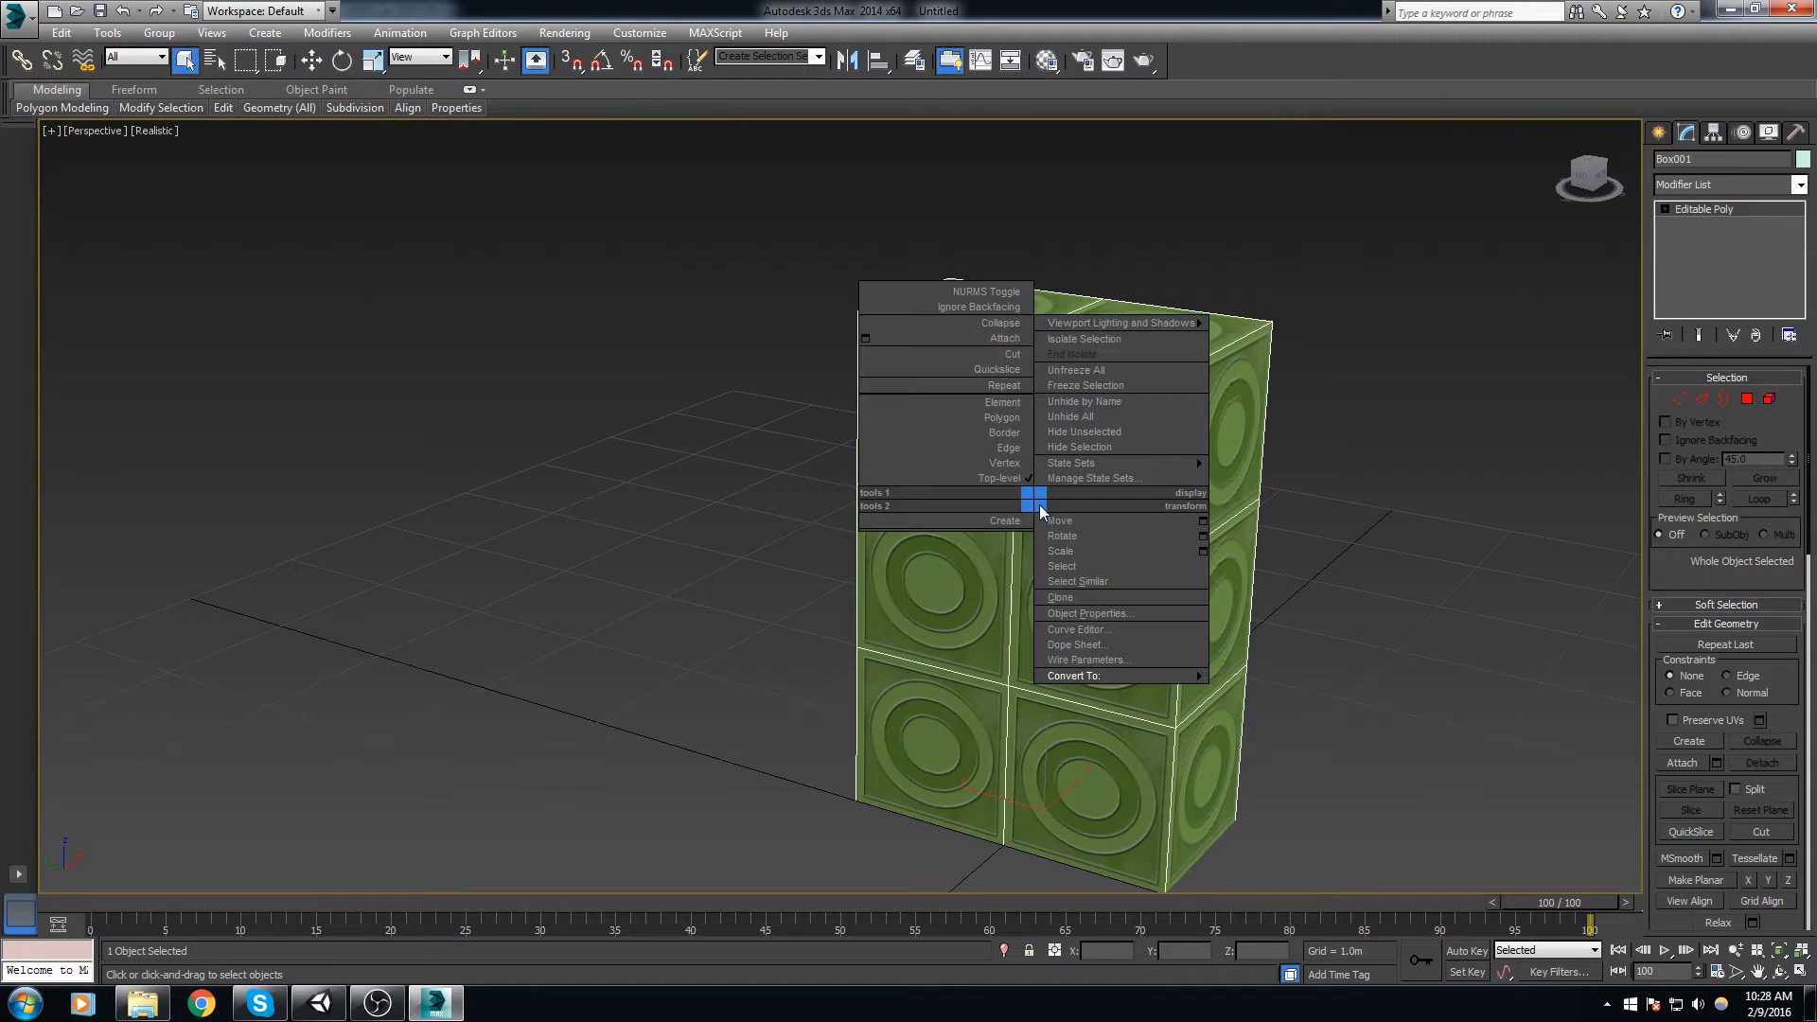
click(1322, 696)
Step: Delete both polygons on the block's underside and leave polygon selection mode
alt+middle_drag(1267, 743, 1225, 552)
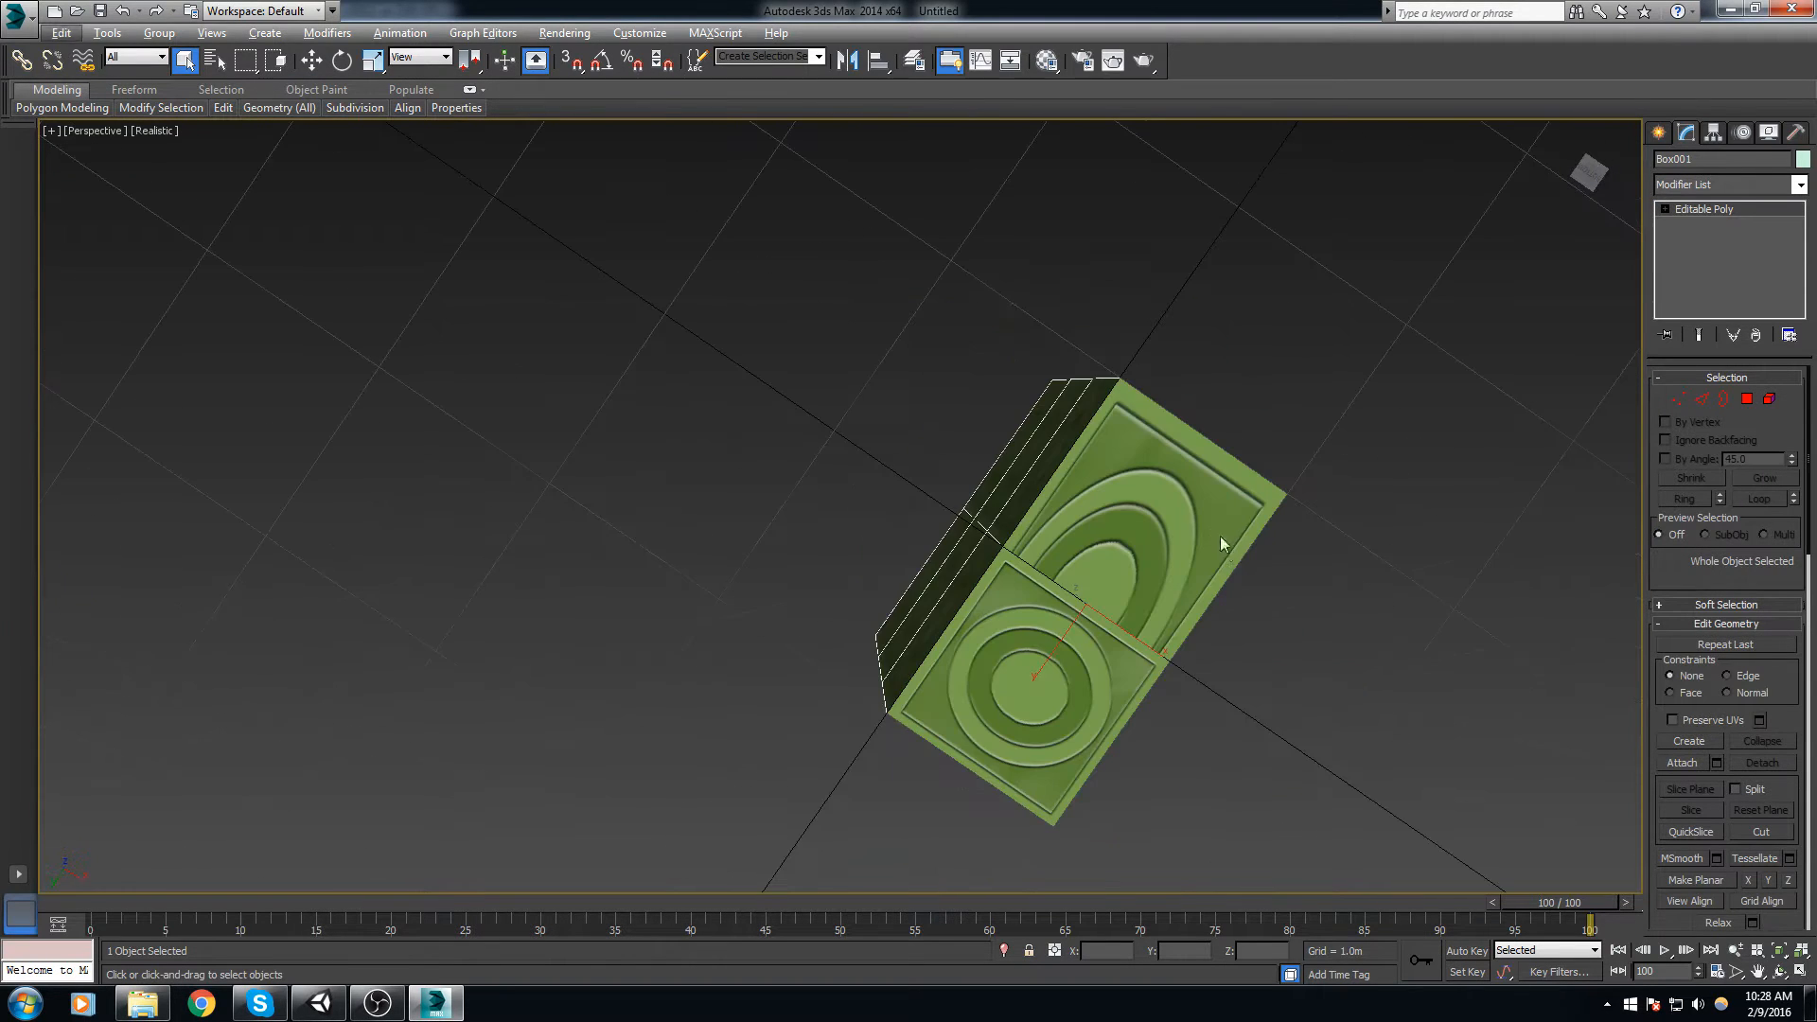
key(4)
click(1202, 532)
key(Delete)
click(1049, 663)
key(Delete)
alt+middle_drag(1285, 460, 1108, 617)
key(4)
alt+middle_drag(1265, 592, 1103, 533)
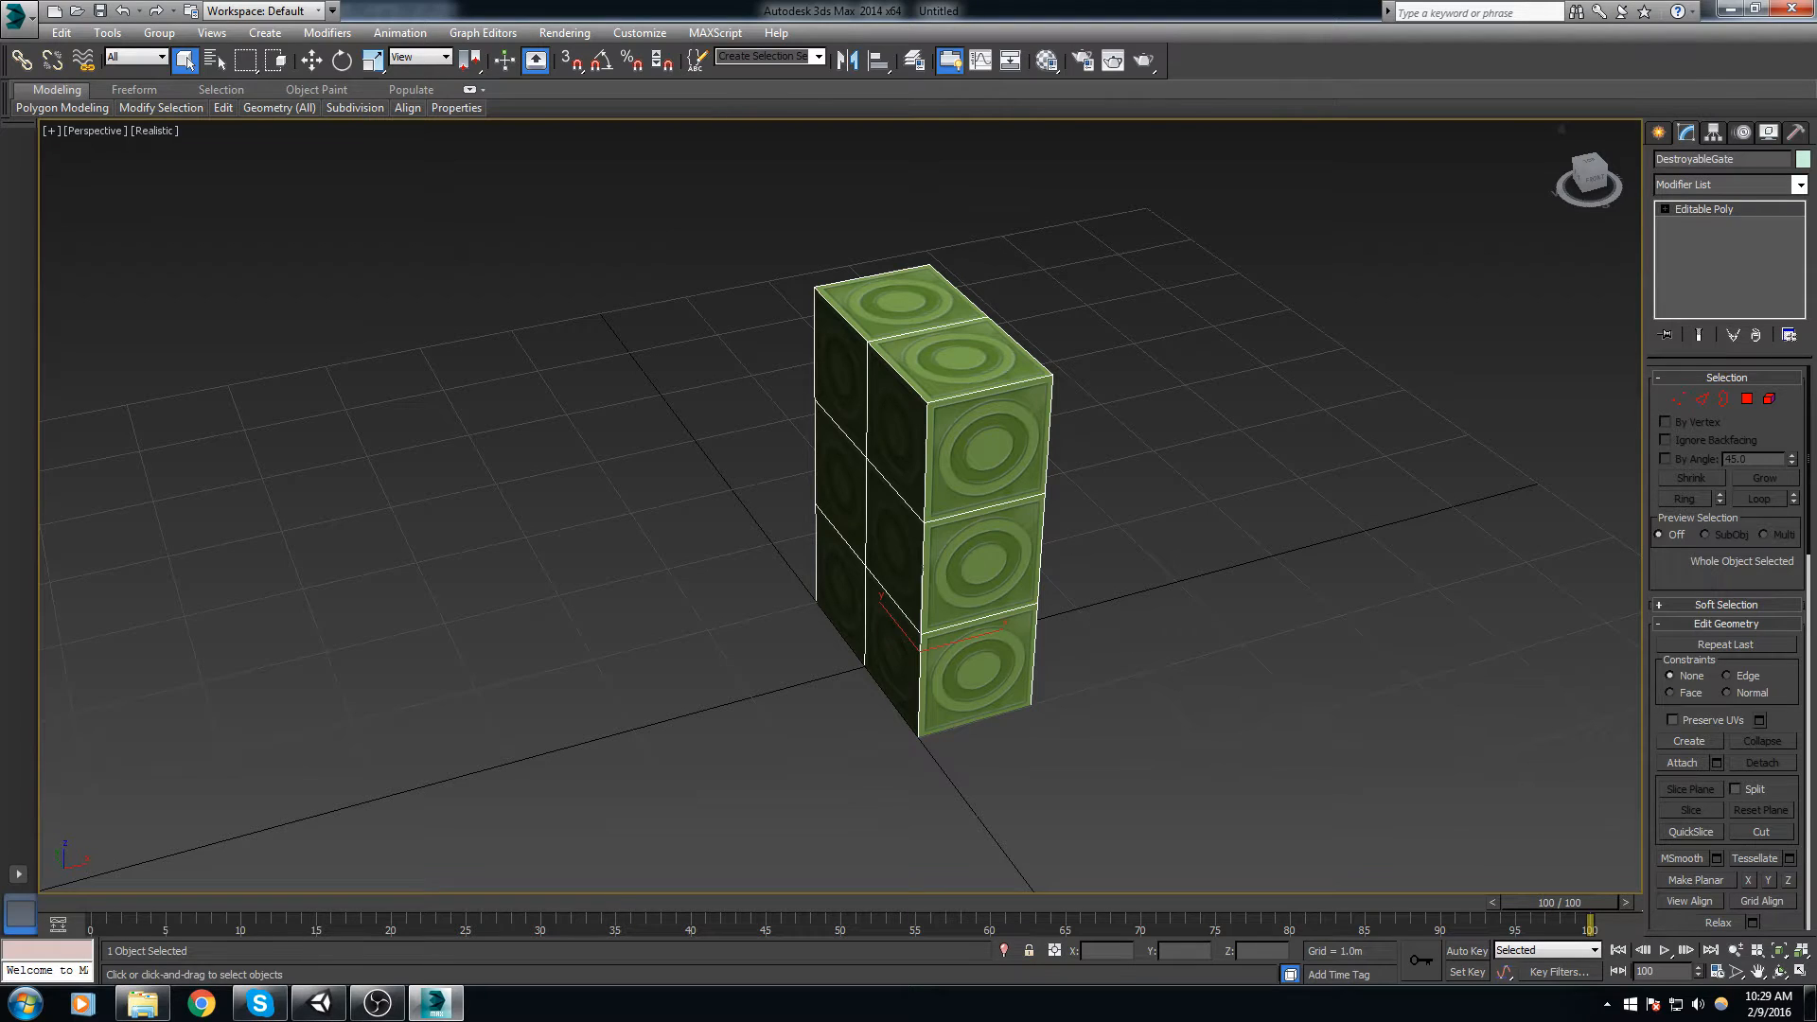
Step: Apply Reset XForm to the DestroyableGate object and convert it back to an editable poly
alt+middle_drag(1069, 416, 1174, 501)
mouse_move(1070, 460)
middle_down()
mouse_move(994, 495)
mouse_move(1073, 465)
middle_up()
click(1796, 132)
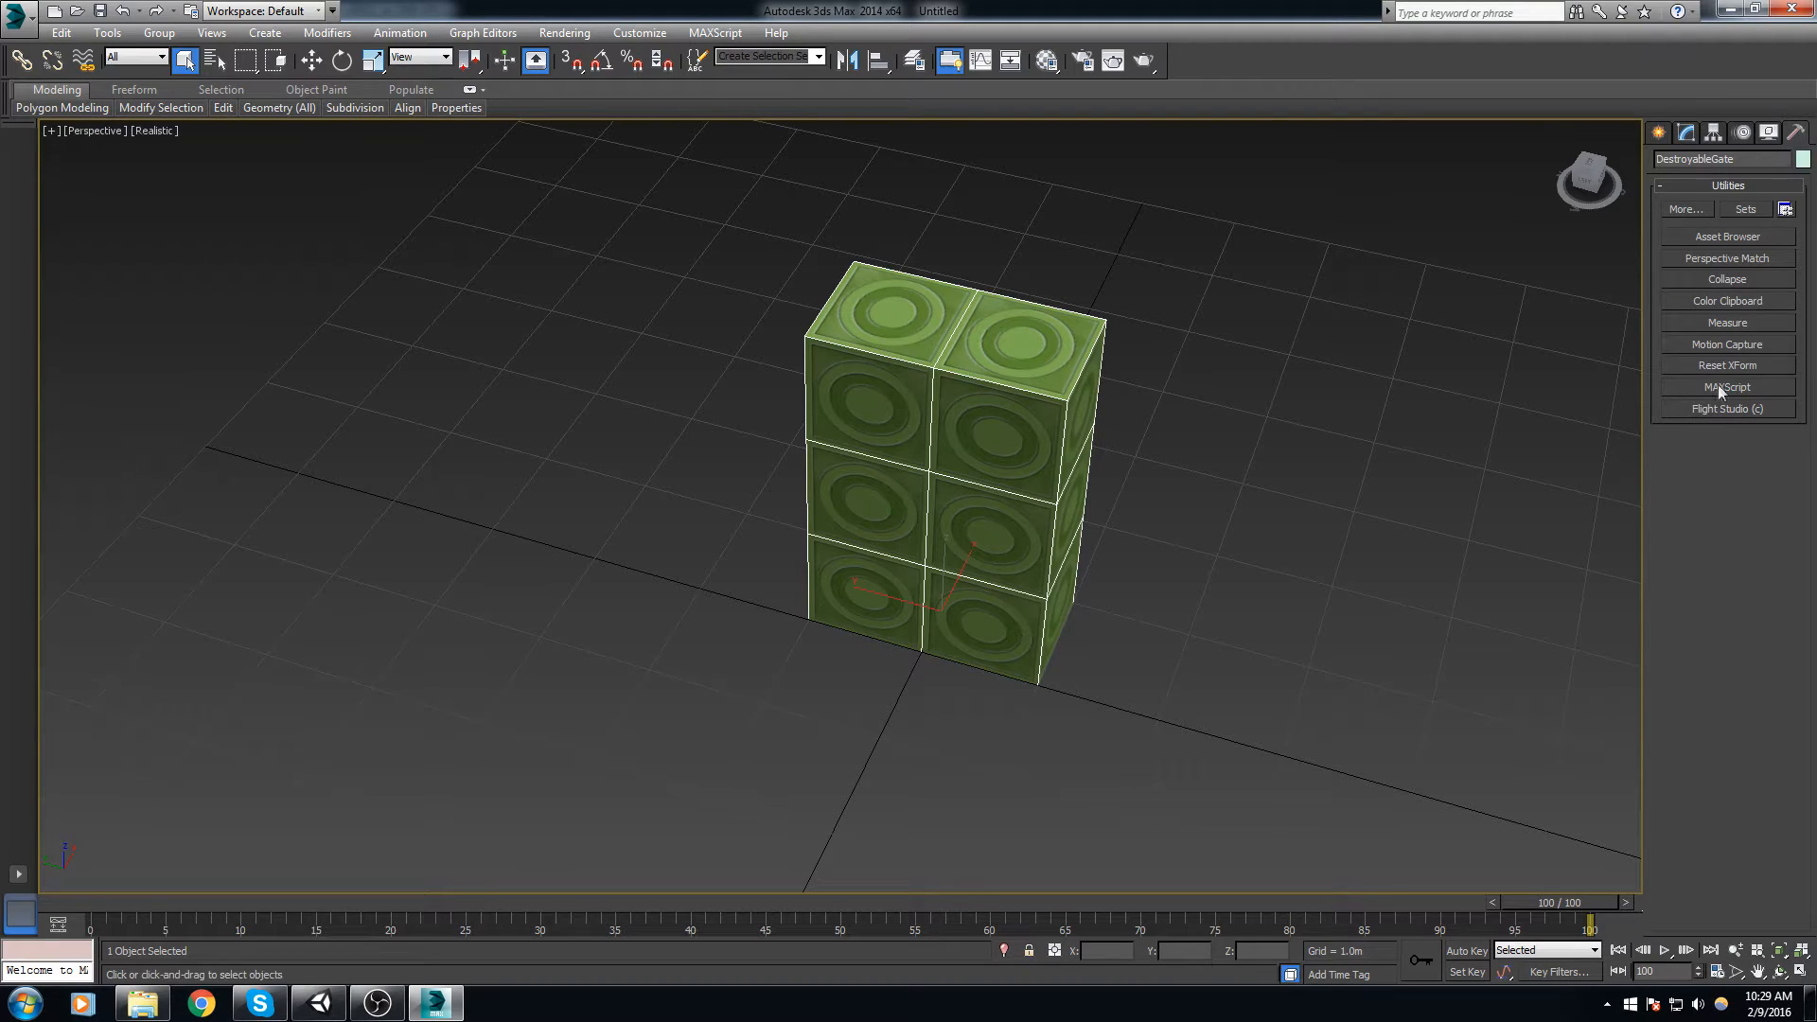
click(1689, 133)
right_click(932, 391)
mouse_move(1031, 568)
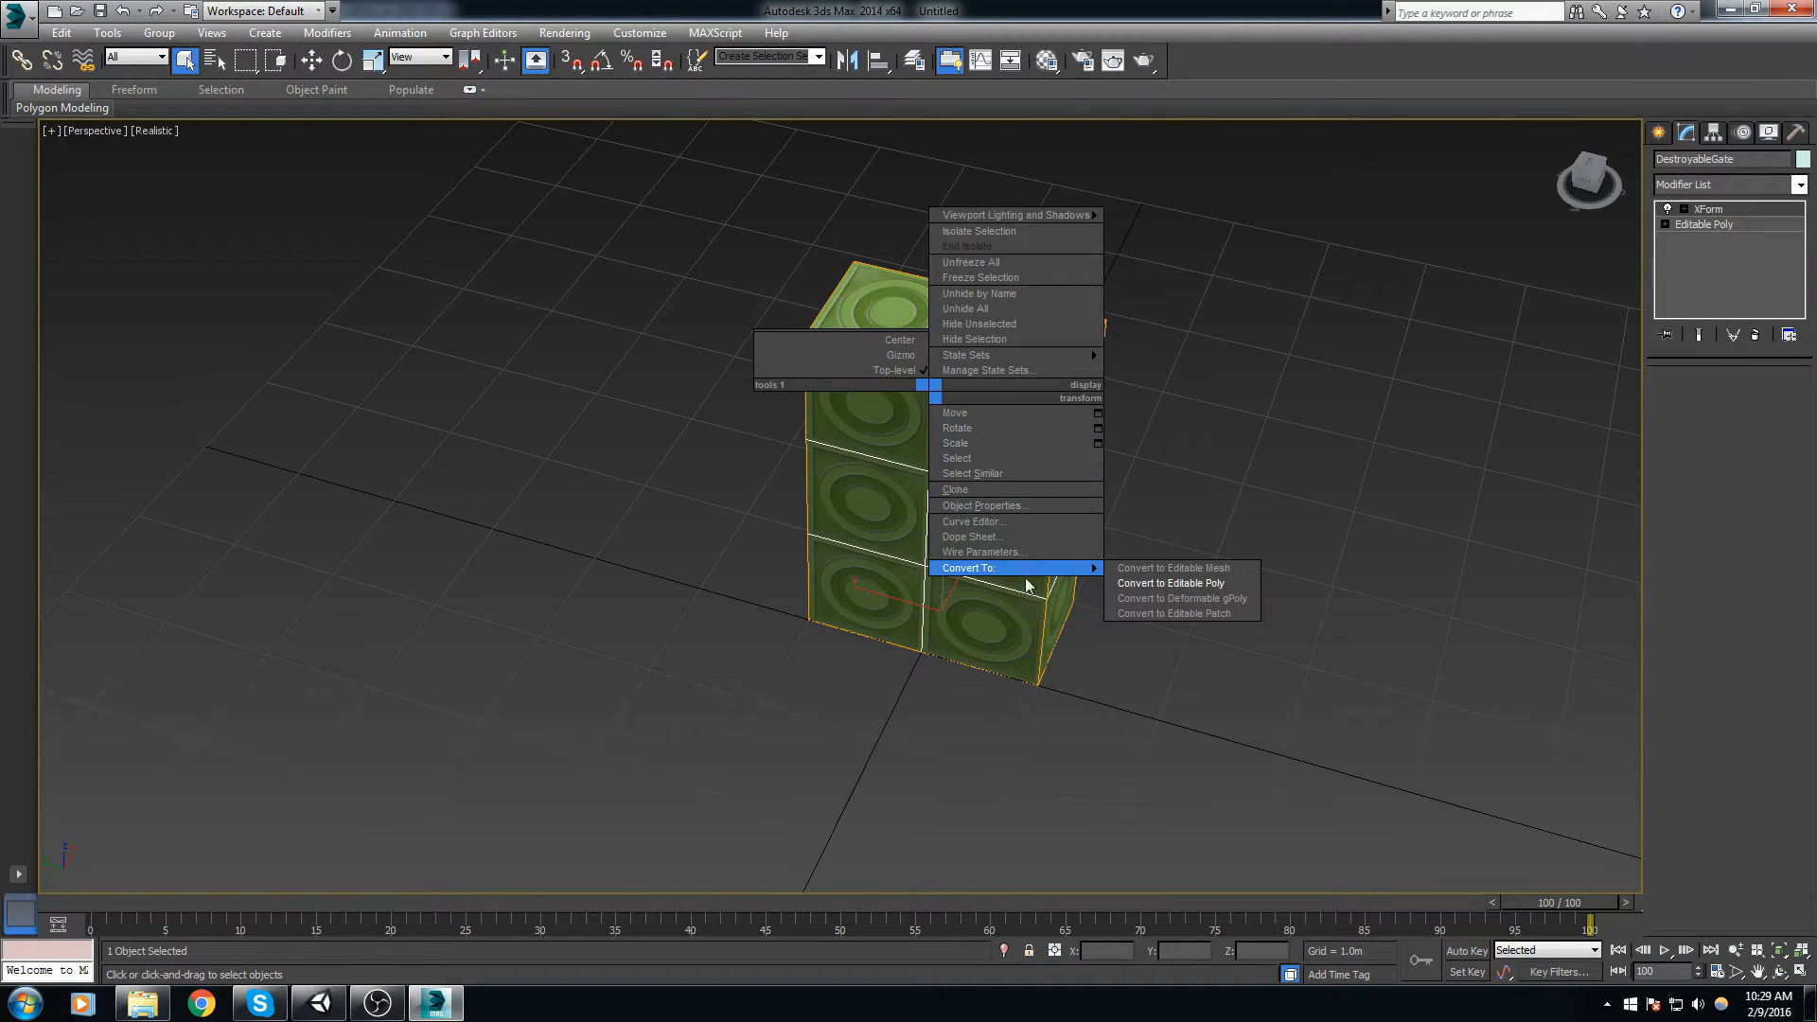
click(1166, 584)
Step: Check the gate's pivot location using Affect Pivot Only and the Move tool, and leave pivot editing
click(1715, 135)
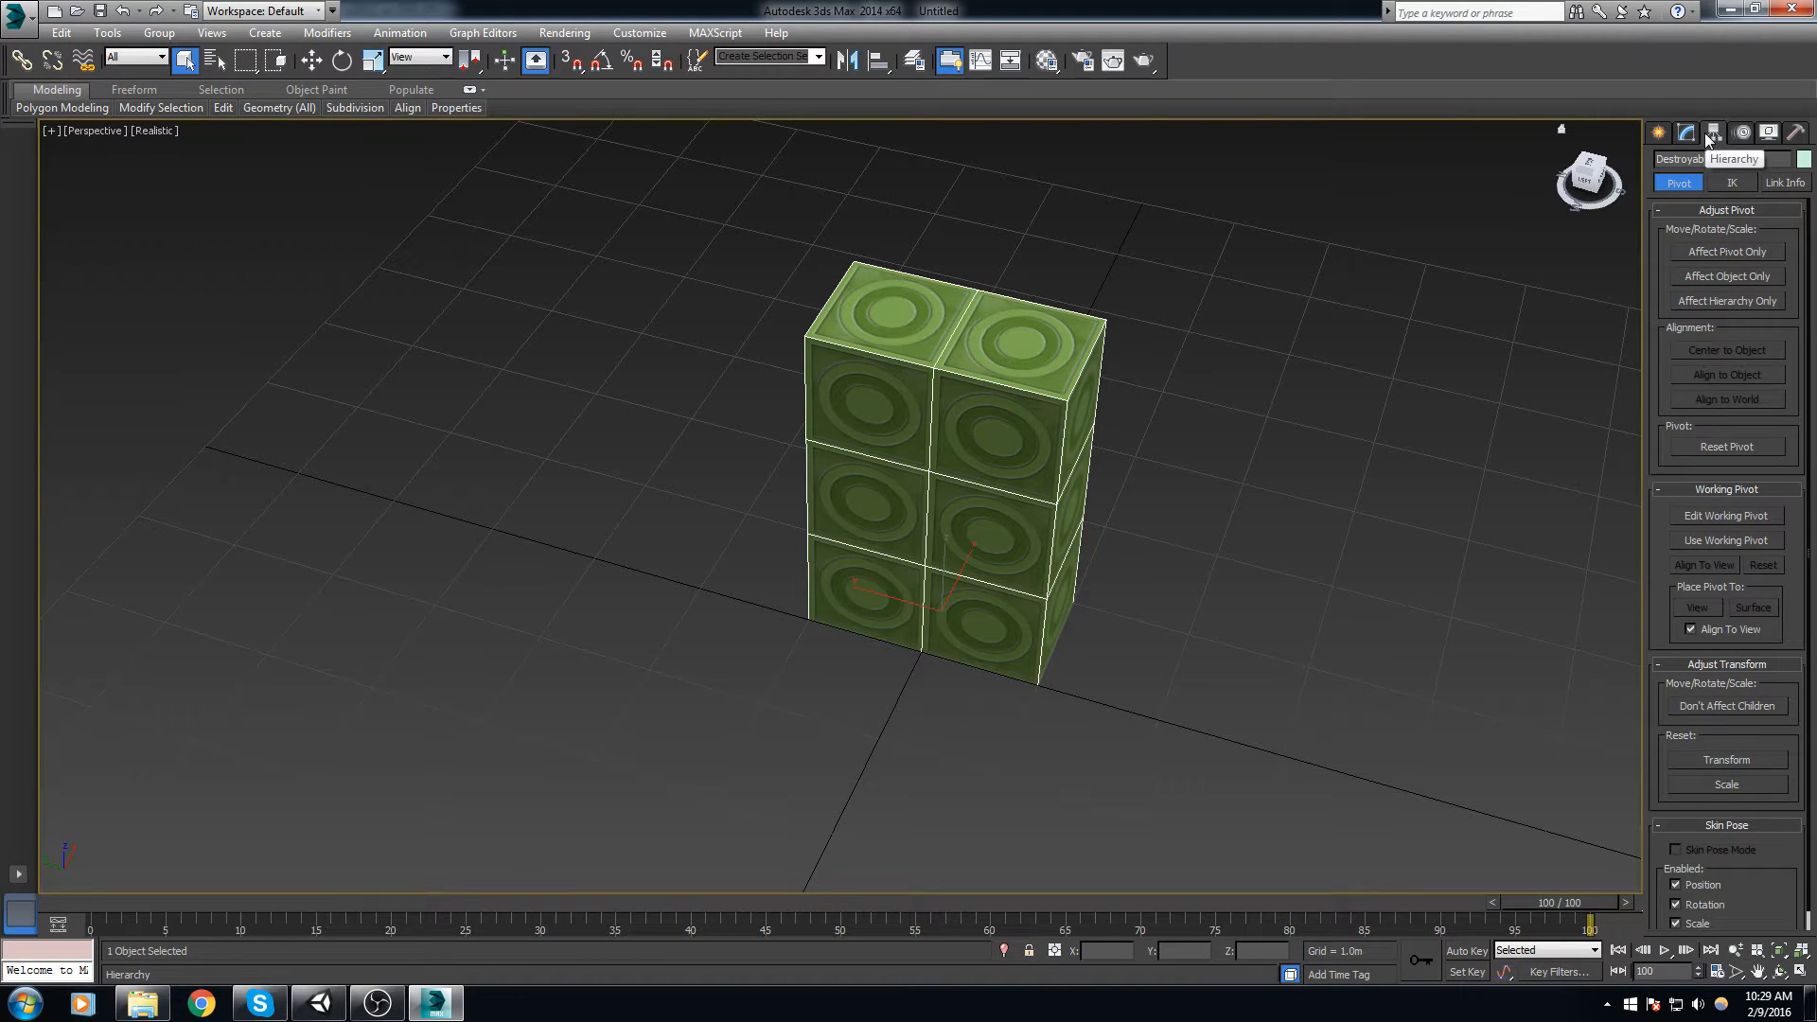
click(1727, 251)
middle_drag(1304, 437, 1277, 389)
key(w)
alt+middle_drag(1067, 483, 970, 543)
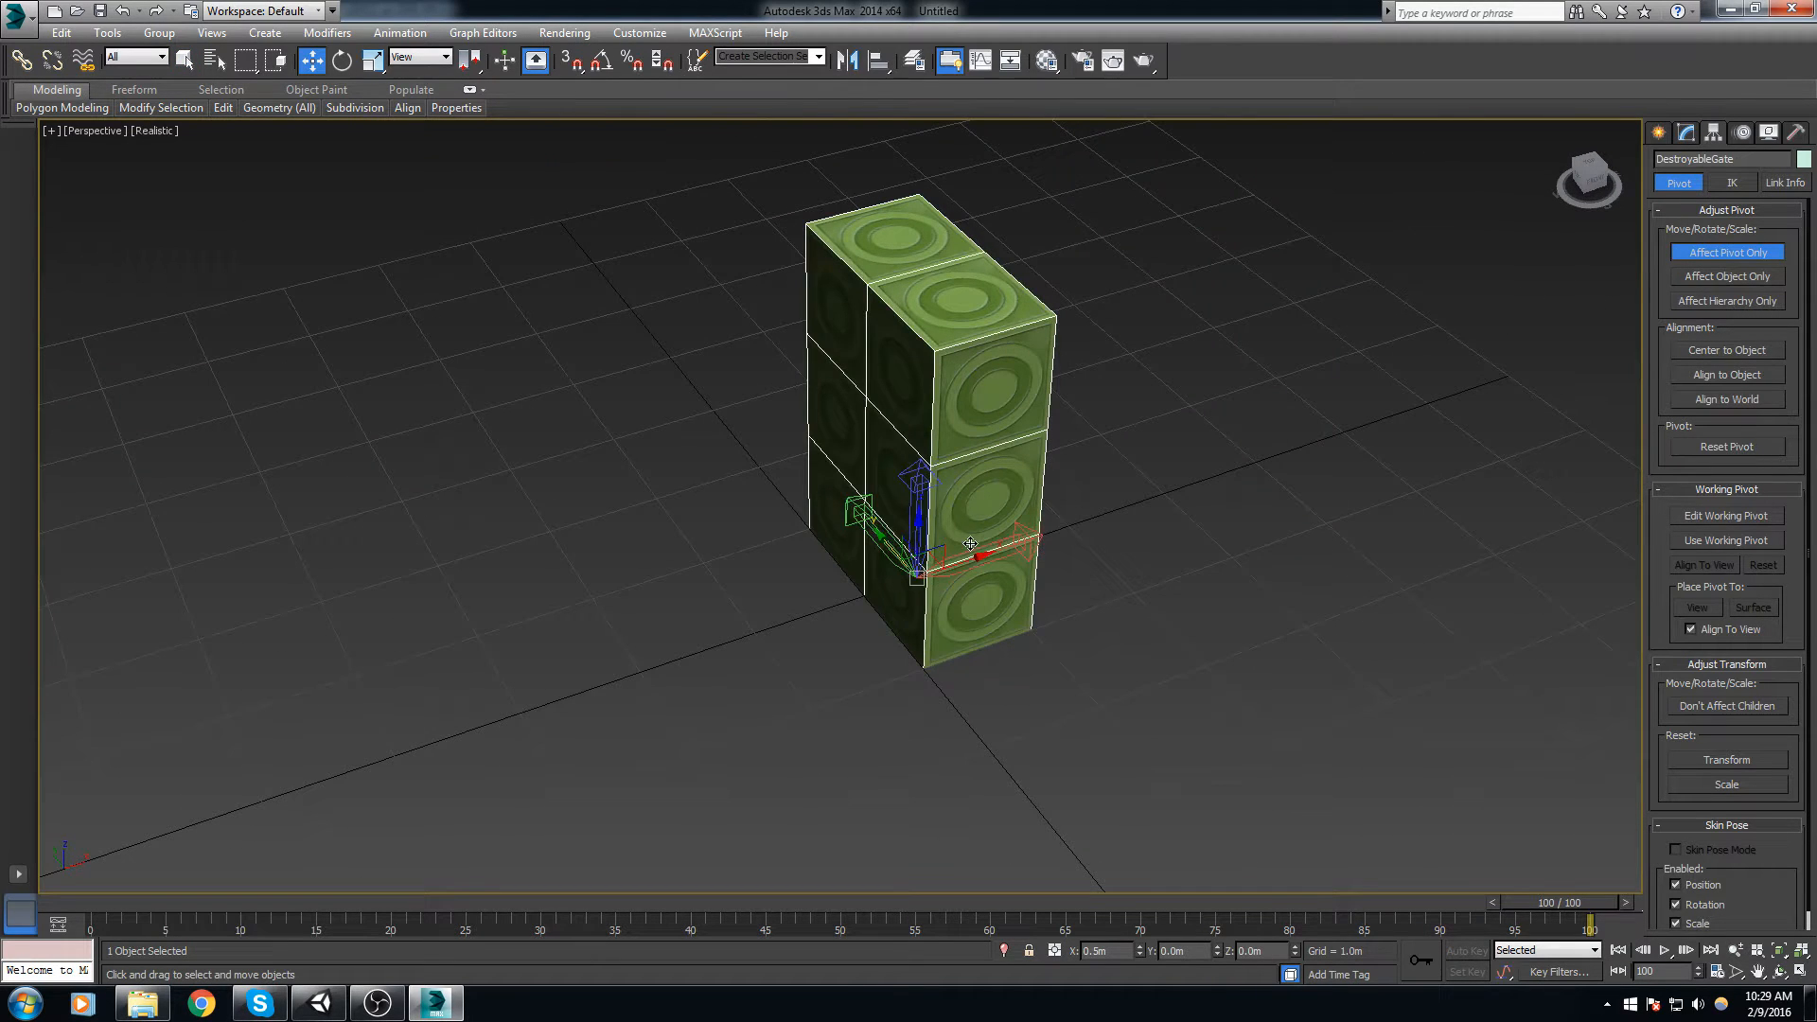
click(1740, 255)
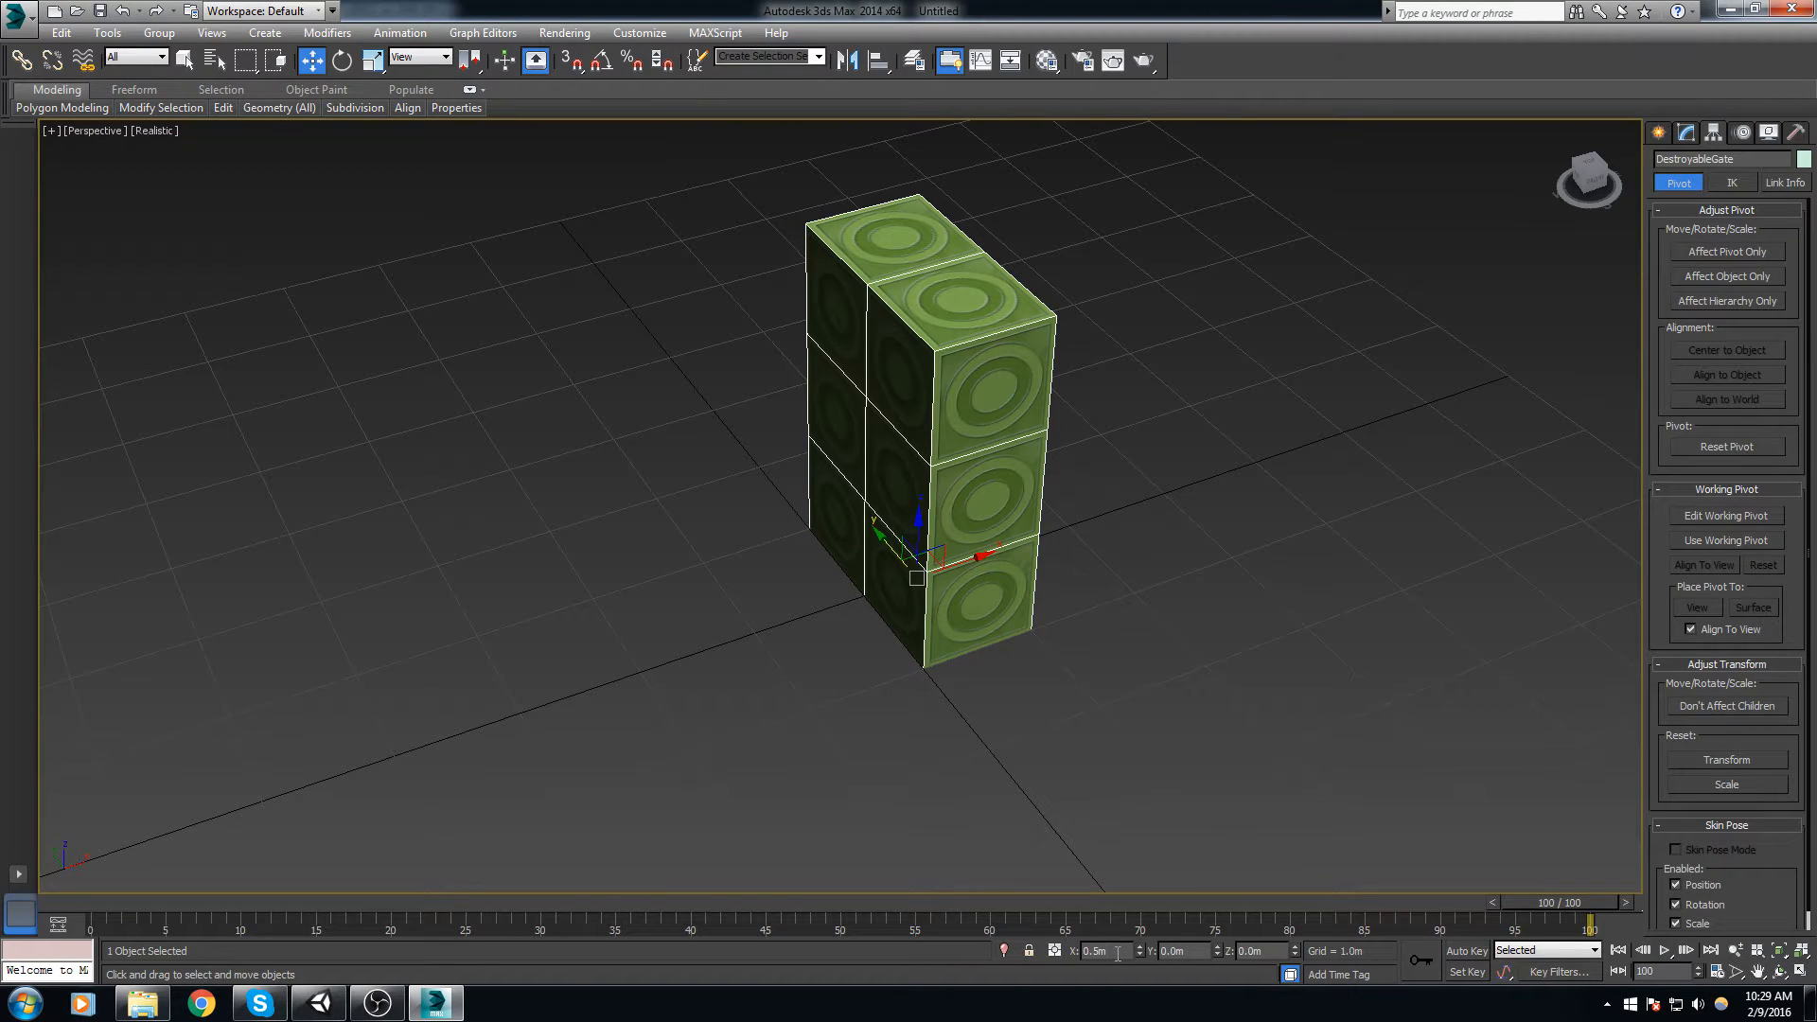
Step: Set the gate's X position to 0 m and turn Affect Pivot Only back on
text(0)
key(Return)
alt+middle_drag(964, 734, 1150, 693)
click(1728, 252)
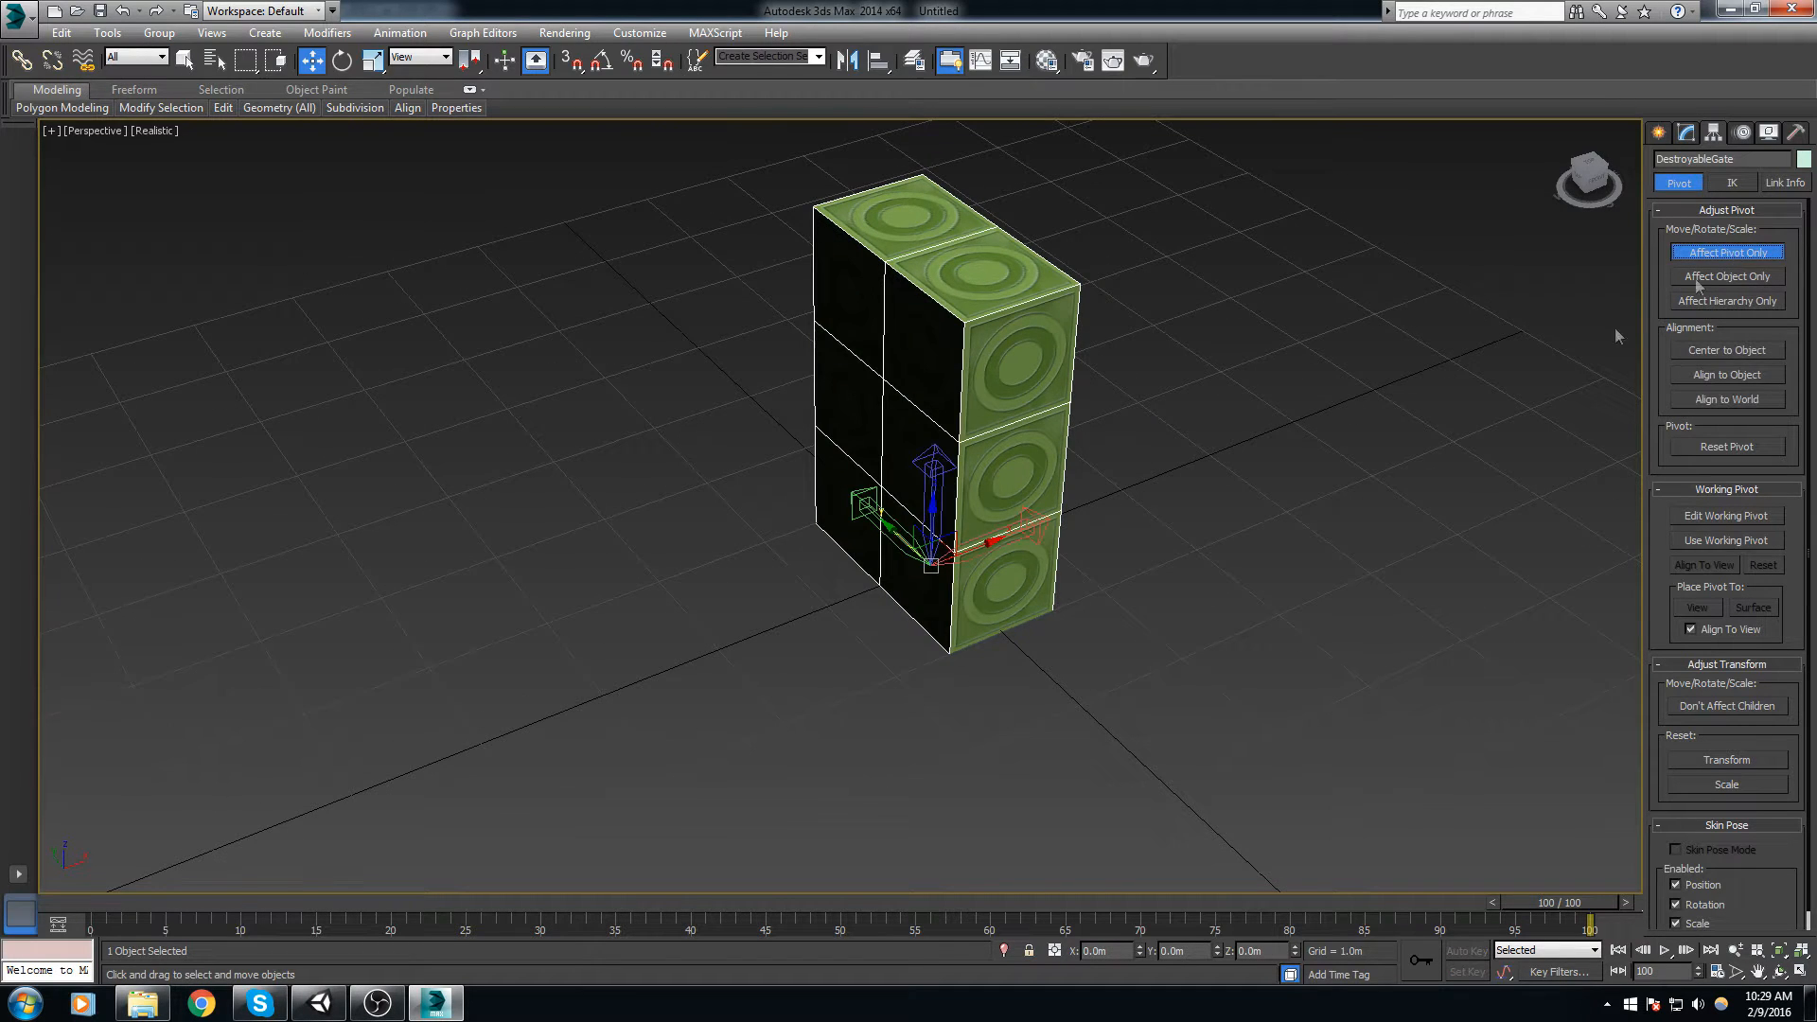
Step: Rotate the gate's pivot 90° about its X axis with angle snap enabled
key(e)
drag(966, 539, 982, 582)
key(ctrl+z)
key(a)
alt+middle_drag(967, 586, 1041, 592)
scroll(954, 549, up, 4)
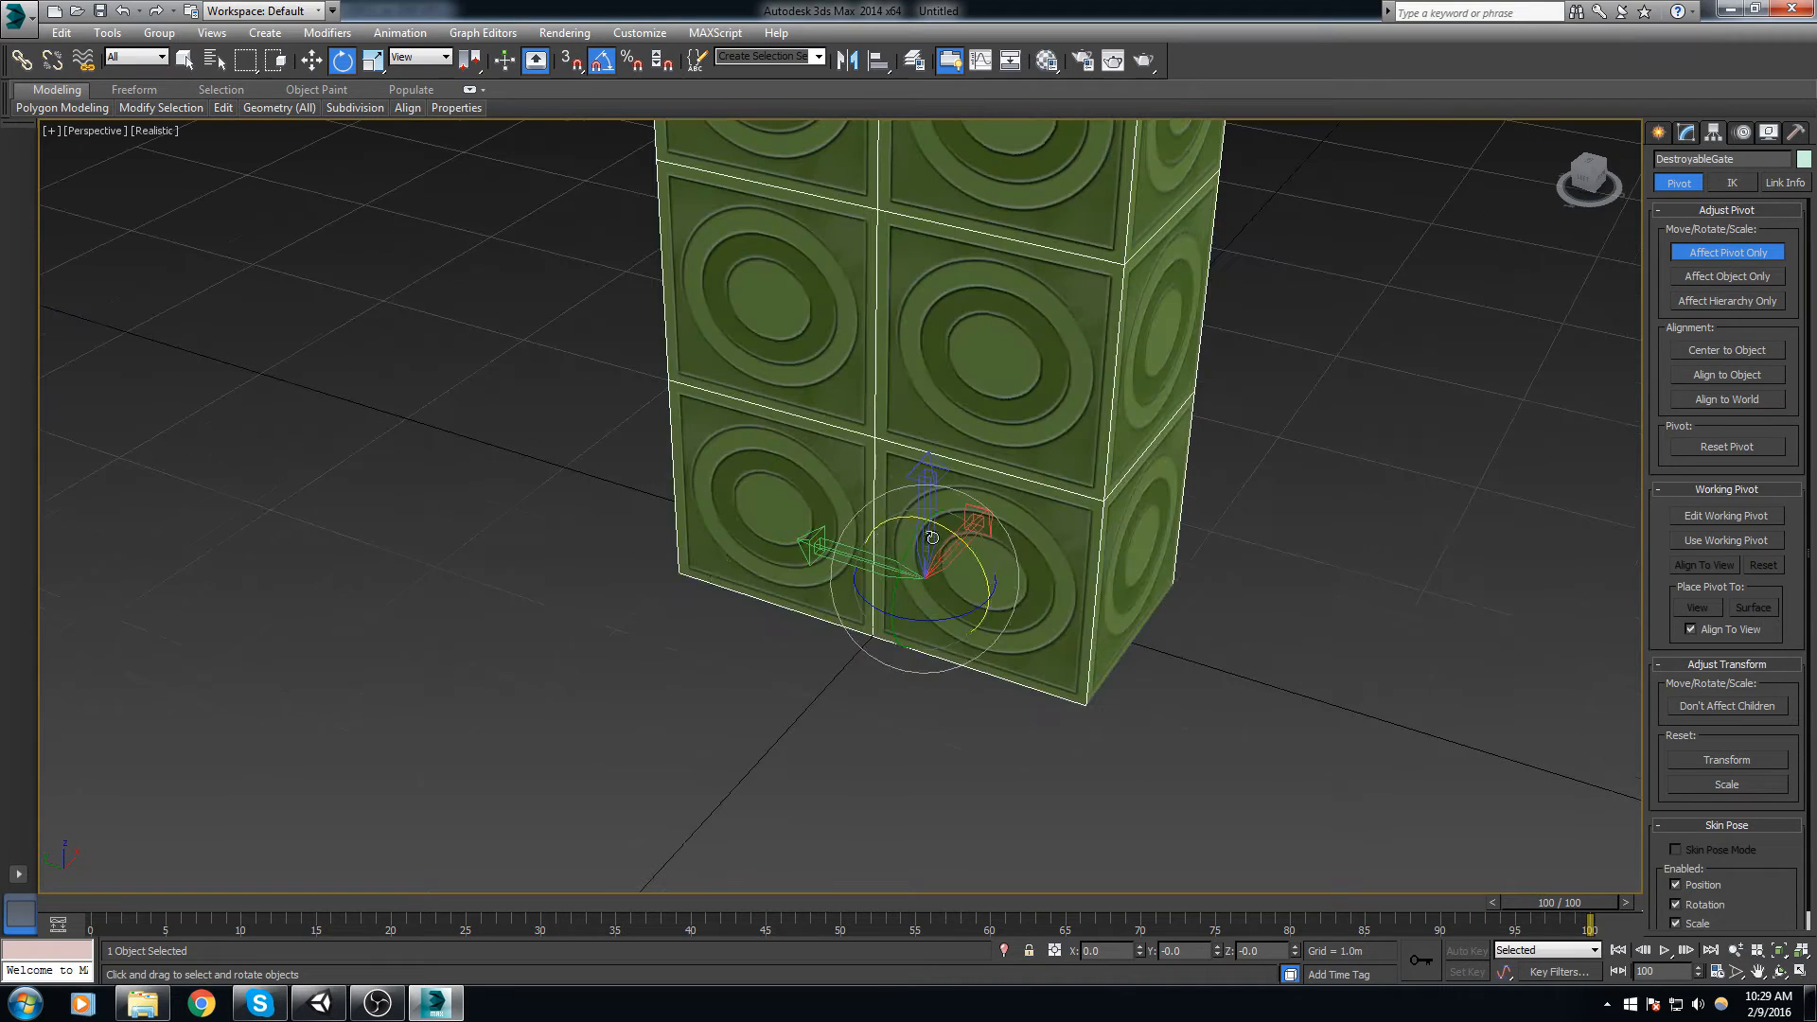
drag(970, 565, 1023, 623)
key(ctrl+z)
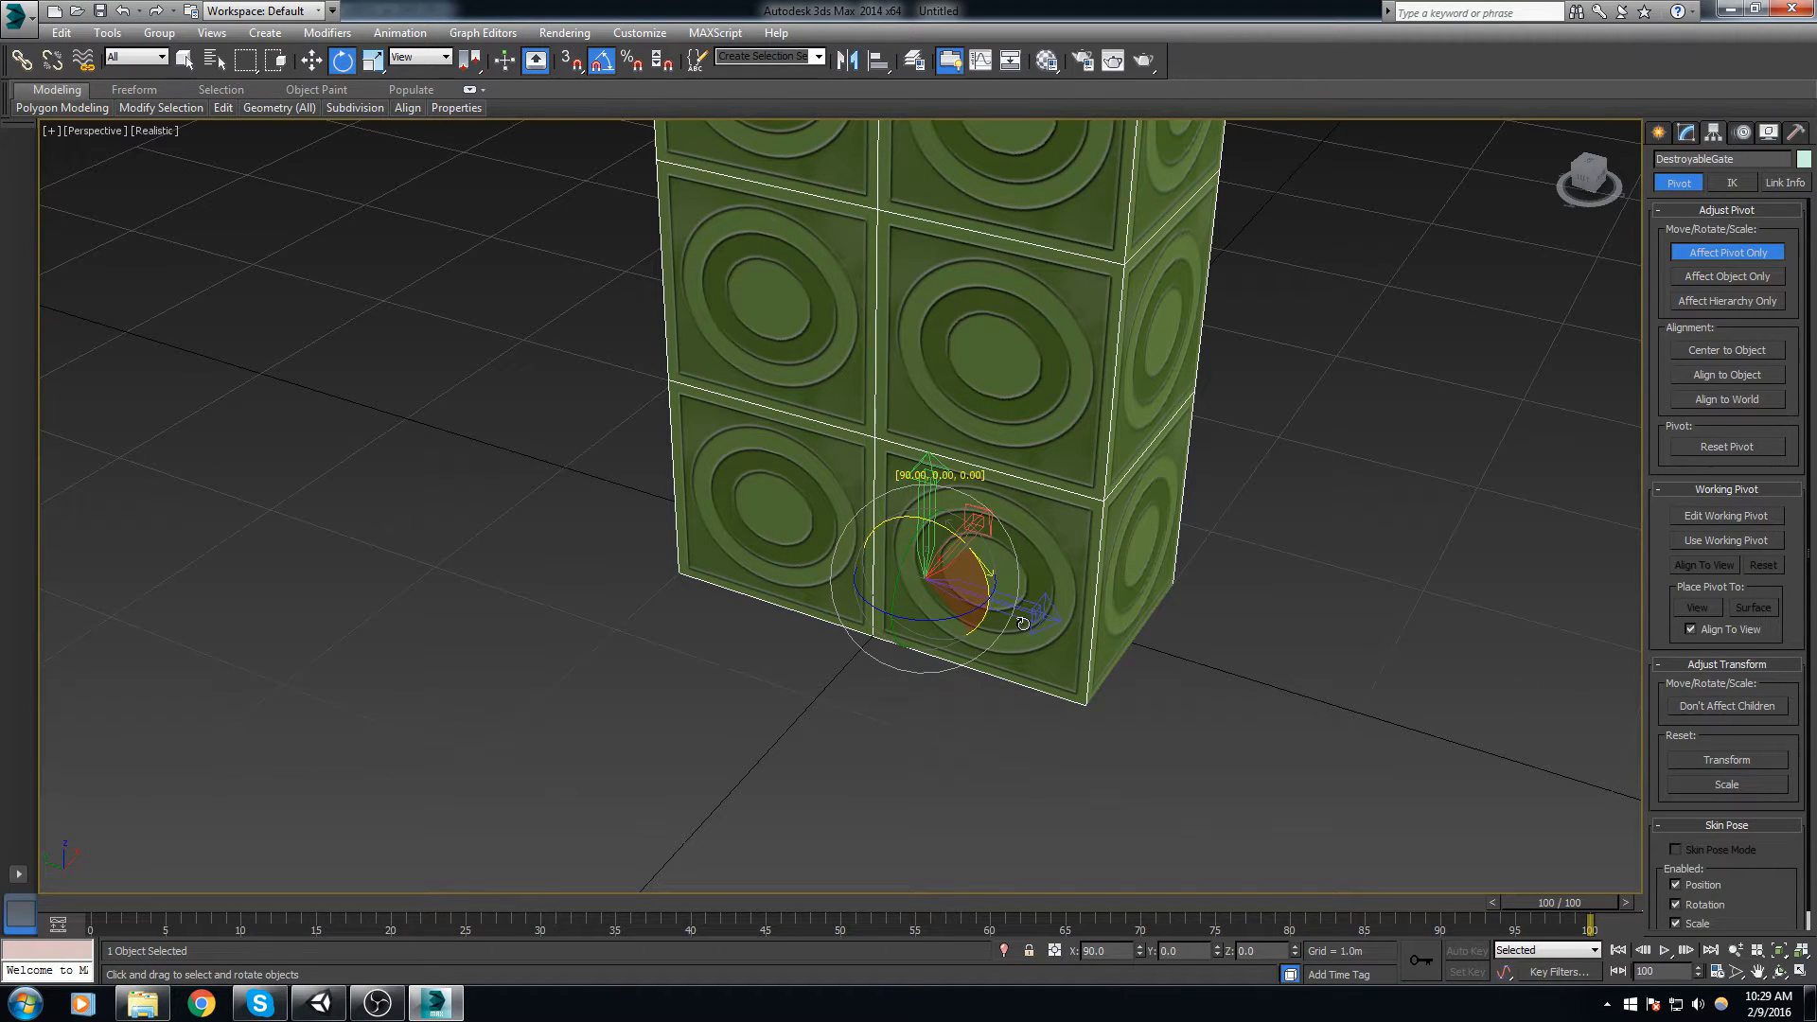
Step: Rotate the gate's pivot a further 90° about the vertical axis
alt+middle_drag(1023, 623, 878, 592)
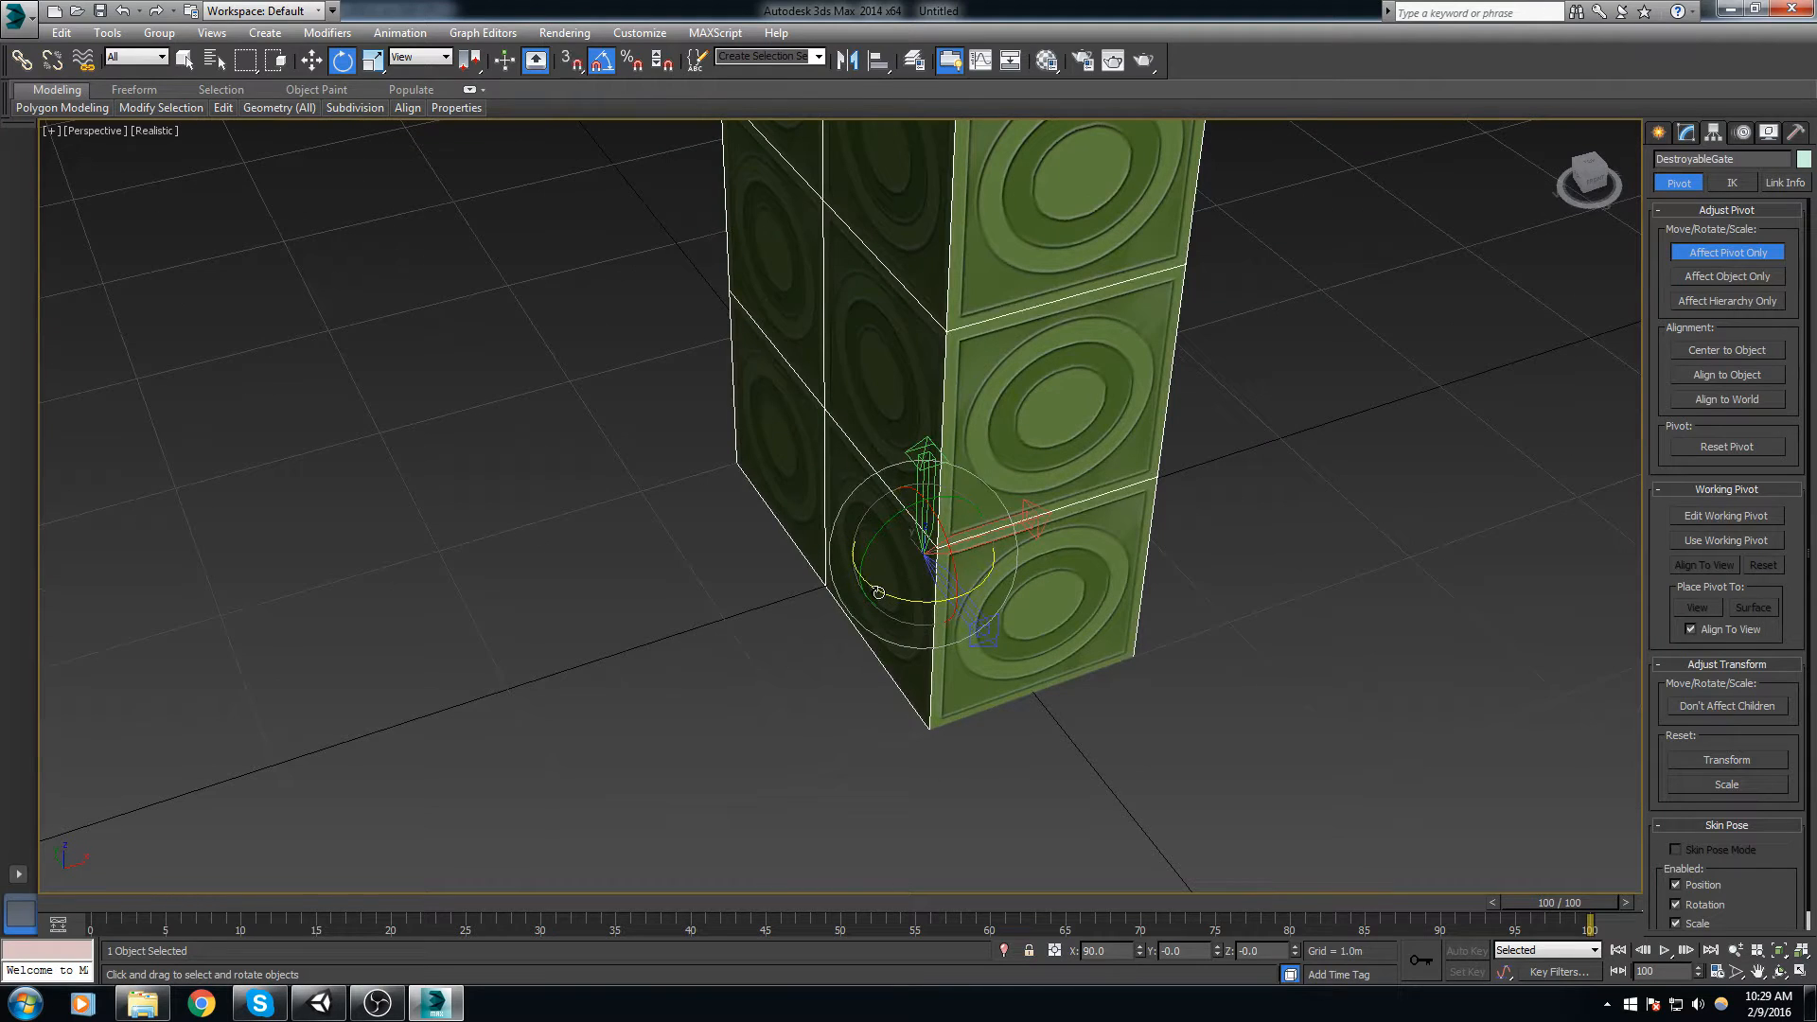
scroll(678, 552, down, 5)
alt+middle_drag(677, 551, 863, 565)
alt+middle_drag(1063, 527, 1019, 557)
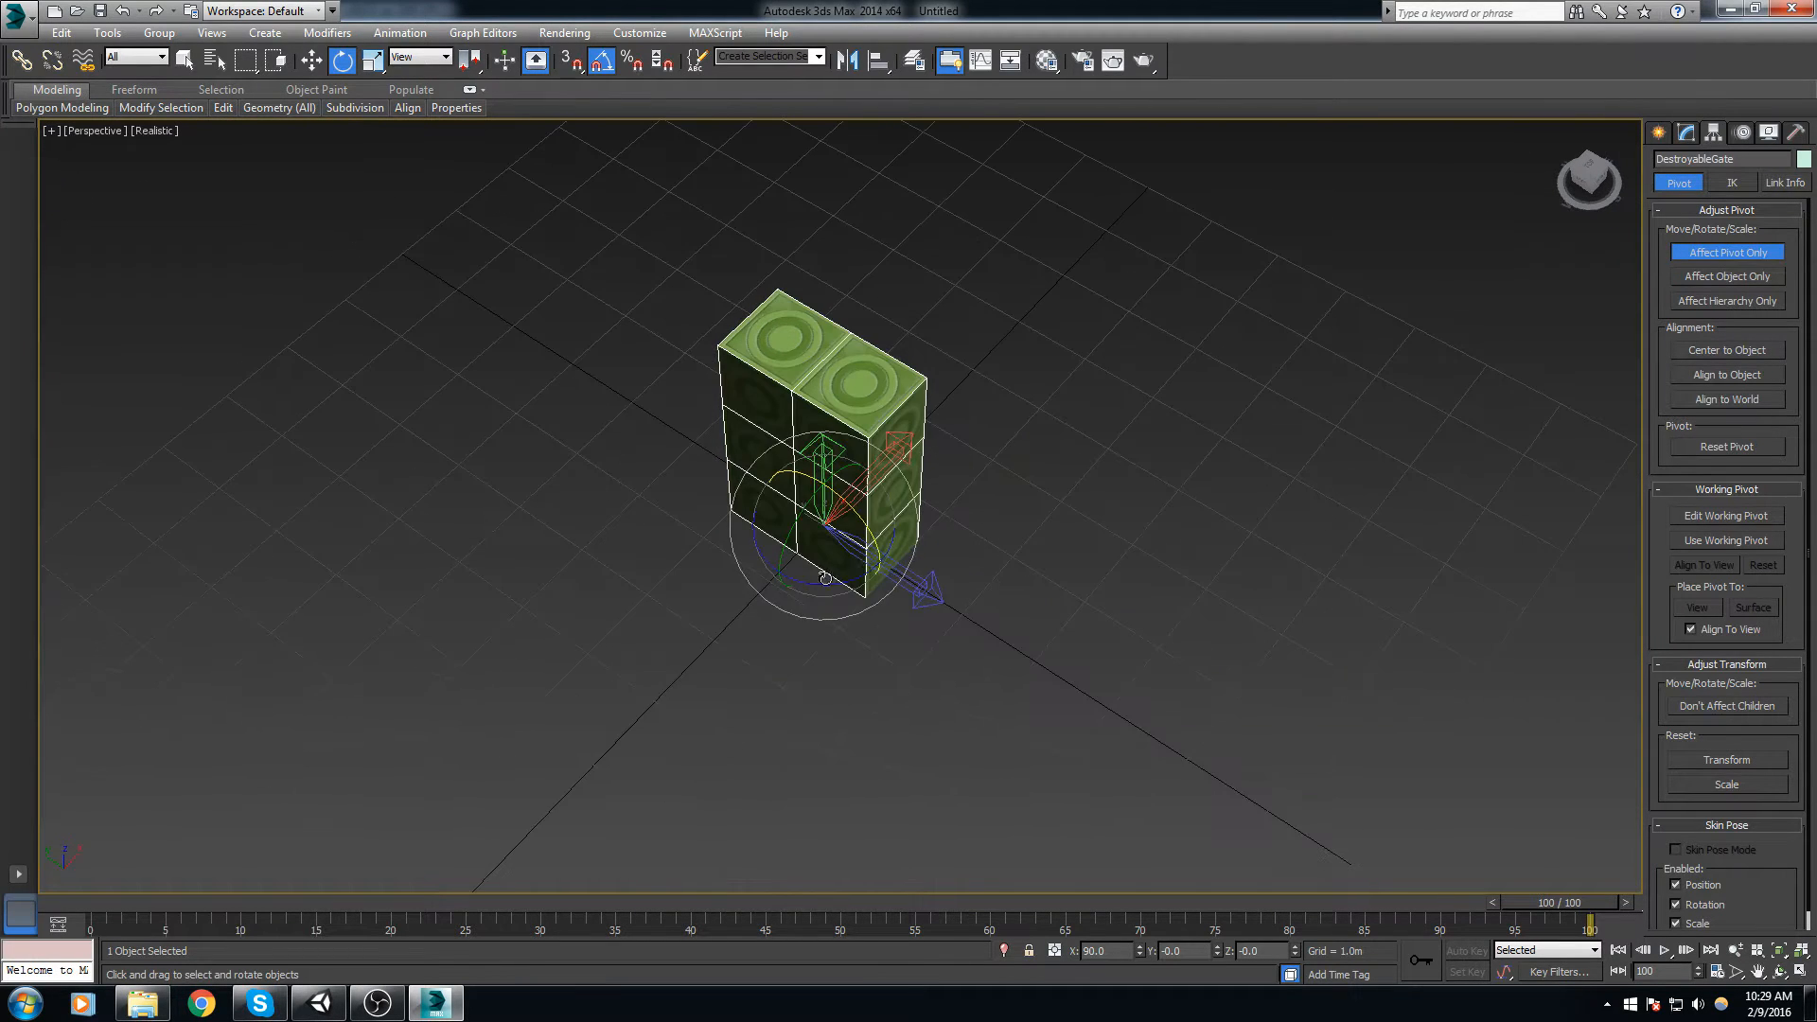
drag(826, 585, 990, 583)
key(ctrl+z)
alt+middle_drag(993, 579, 924, 521)
Step: Leave pivot editing and convert the gate to an editable poly again
click(1685, 132)
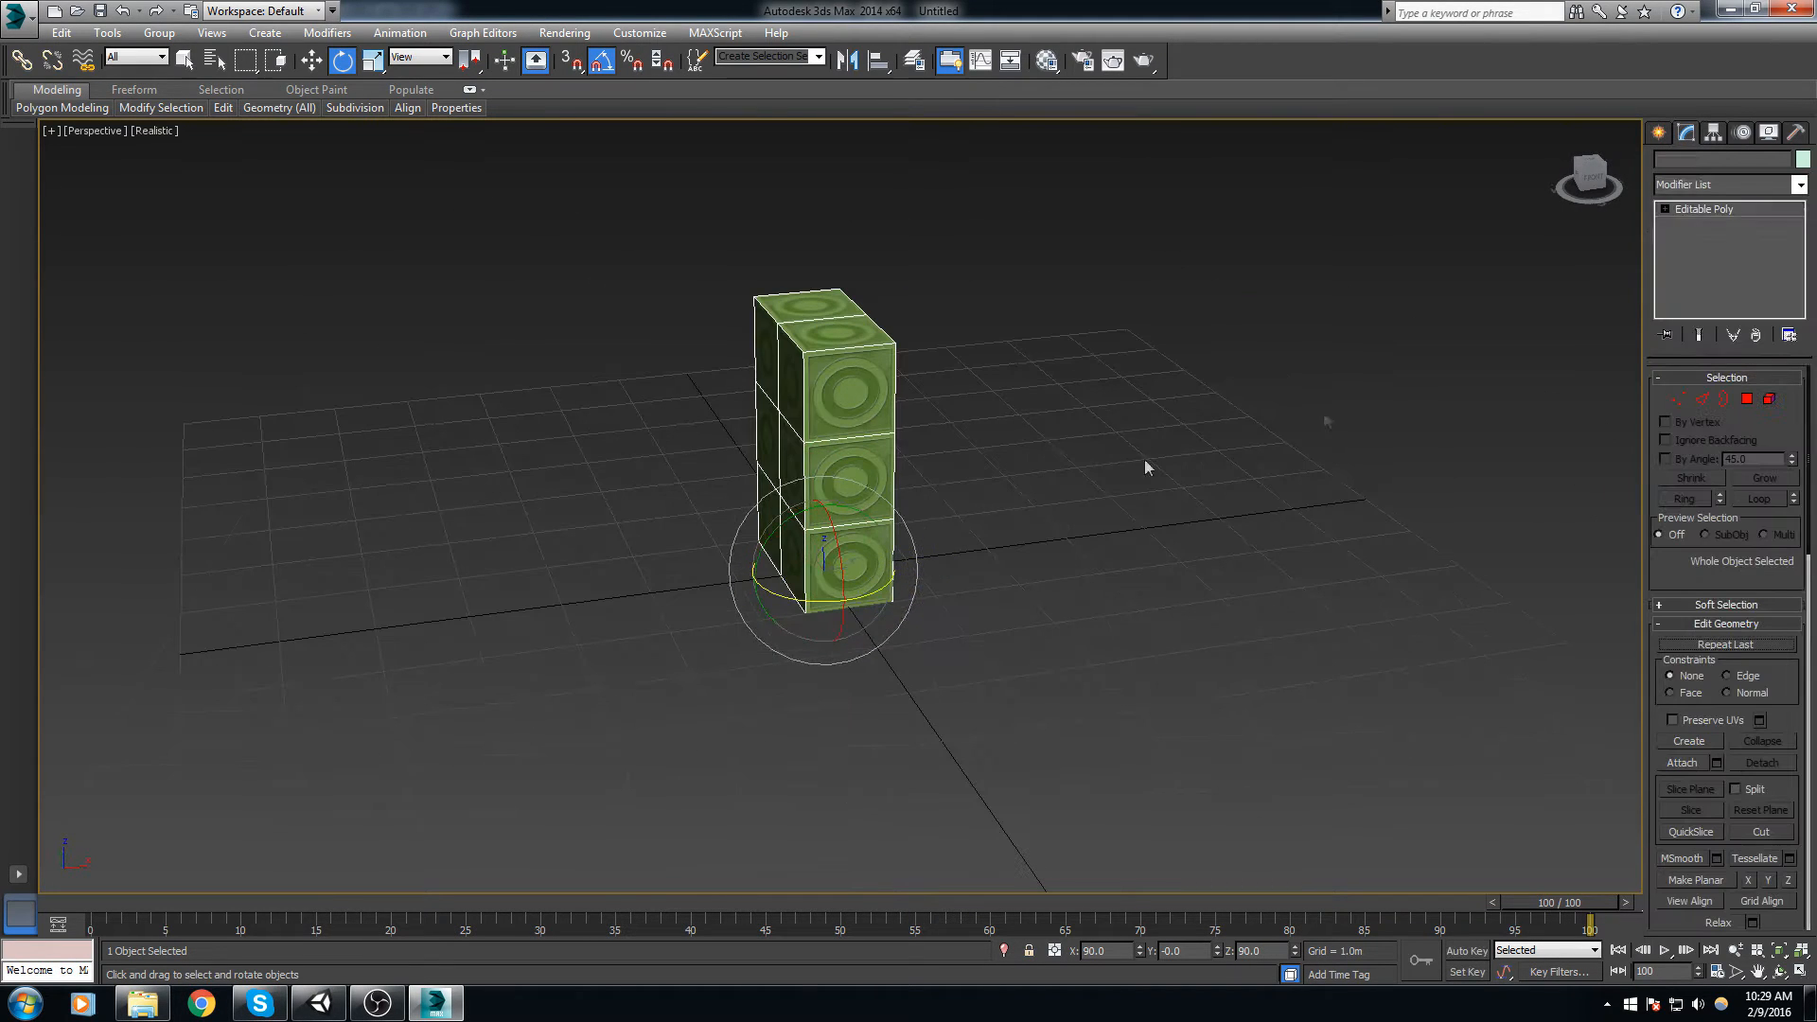
right_click(820, 424)
mouse_move(880, 606)
click(1041, 612)
alt+middle_drag(1012, 593, 1481, 394)
Step: Save the 3ds Max scene as DestroyableDoor in Git > MobileRB > Assets > Artwork > Models on the F: drive
key(ctrl+s)
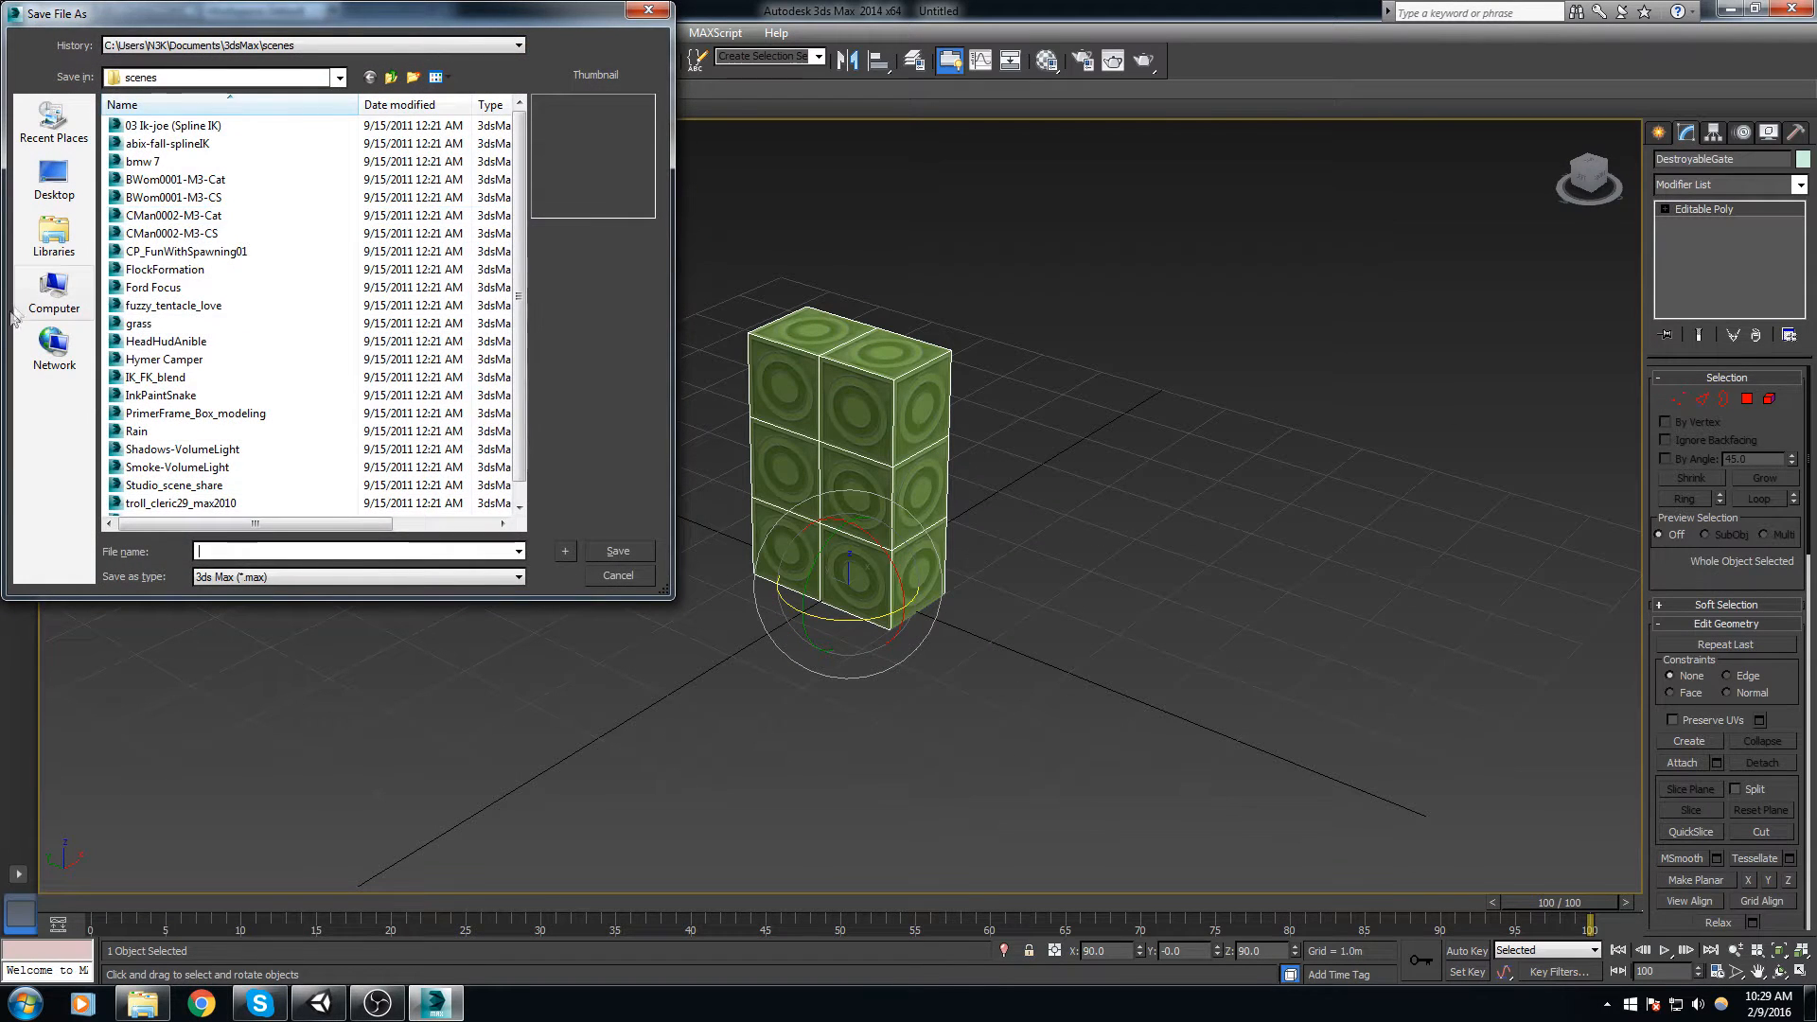
click(49, 295)
double_click(298, 194)
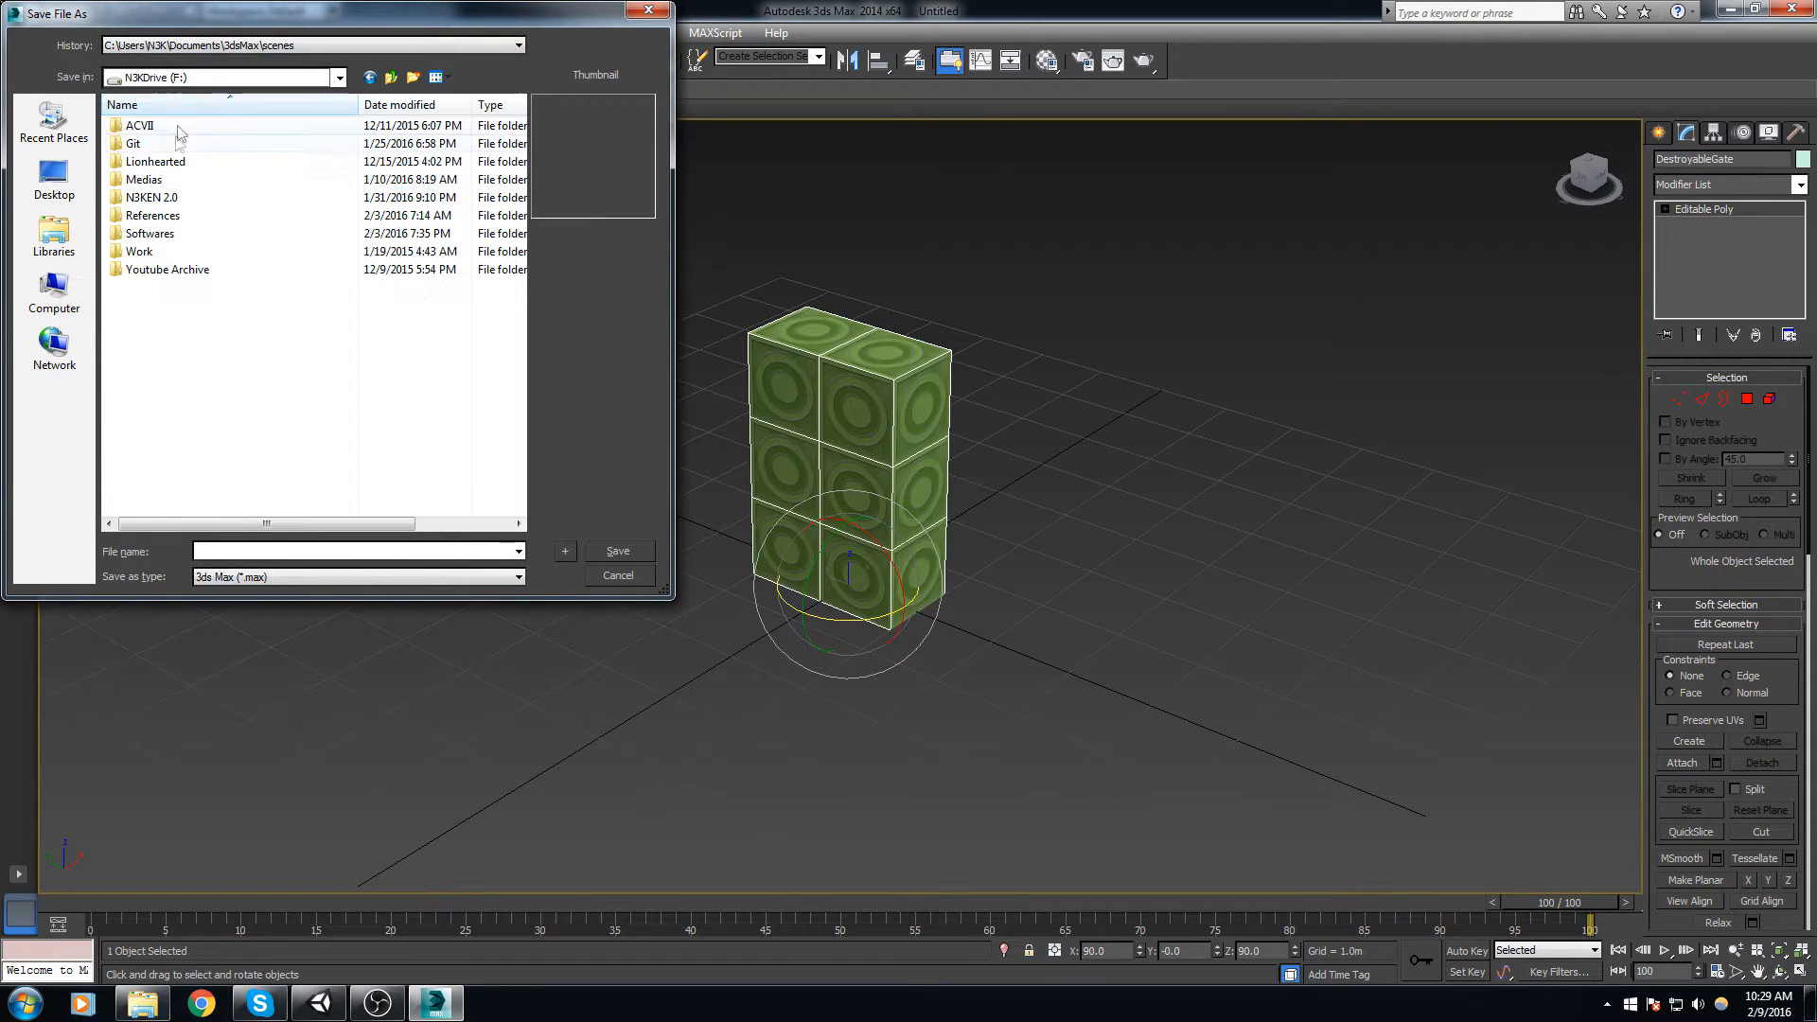
double_click(144, 144)
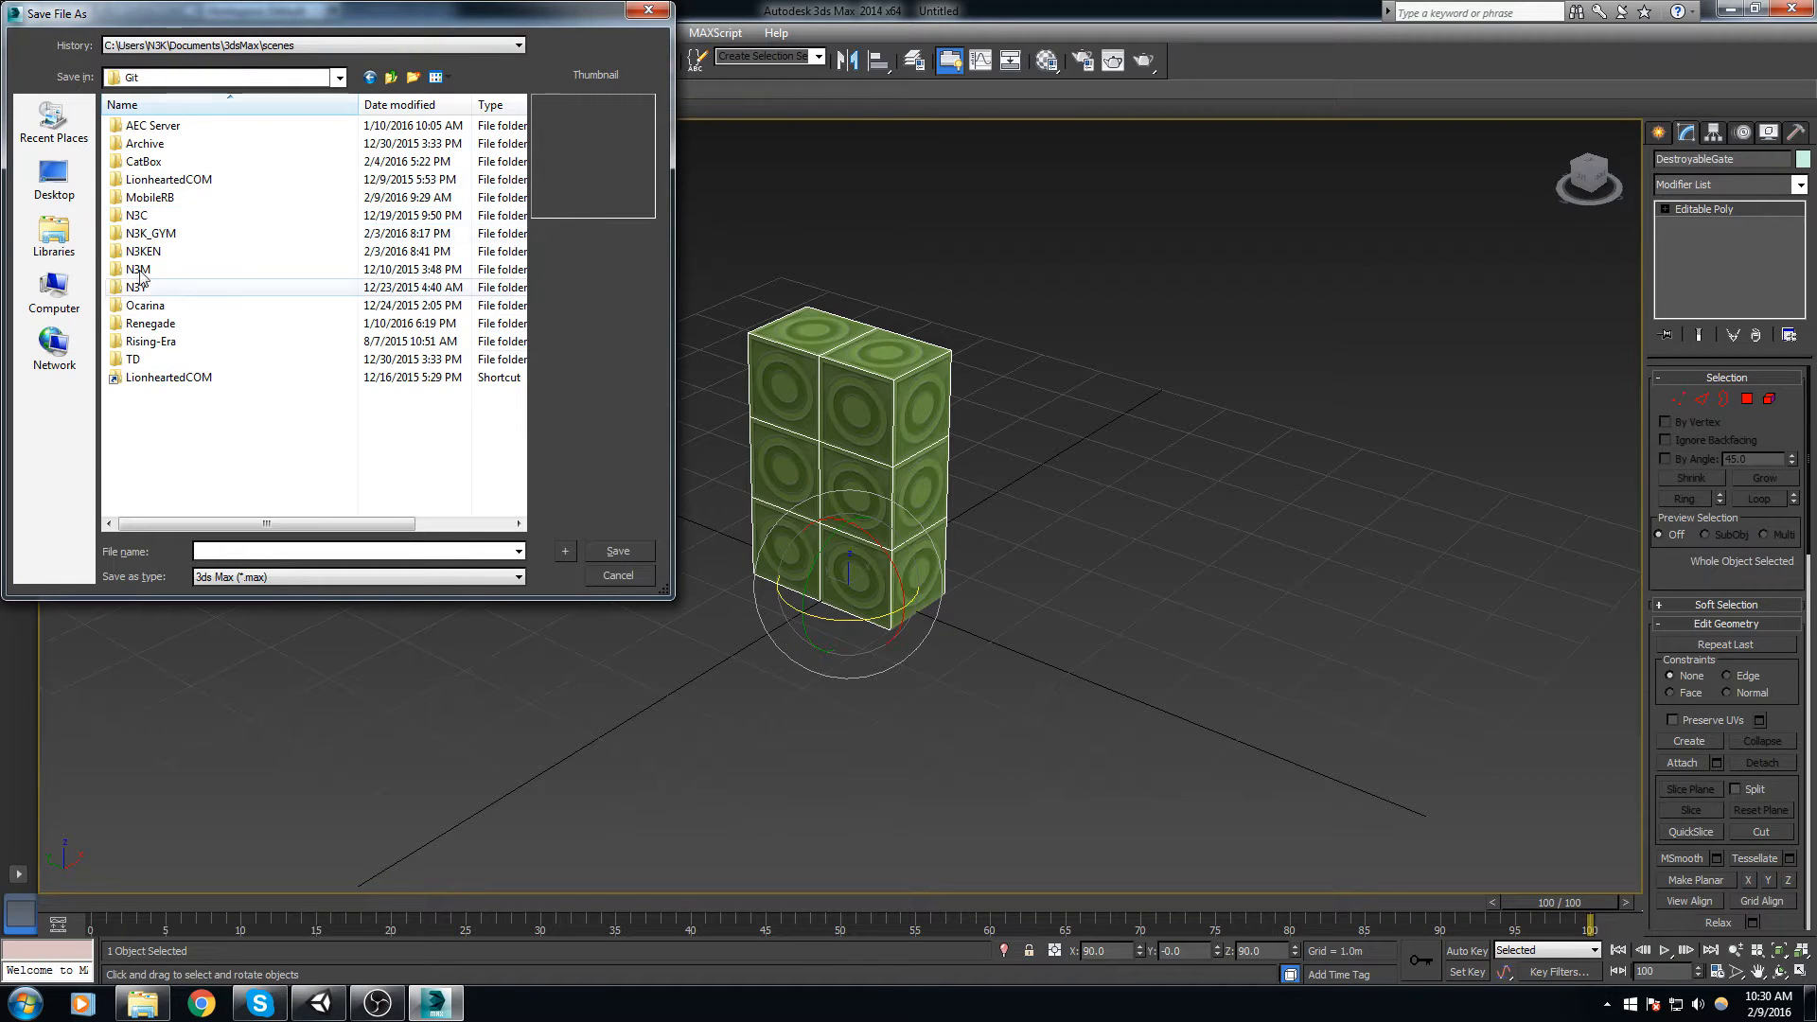
double_click(149, 197)
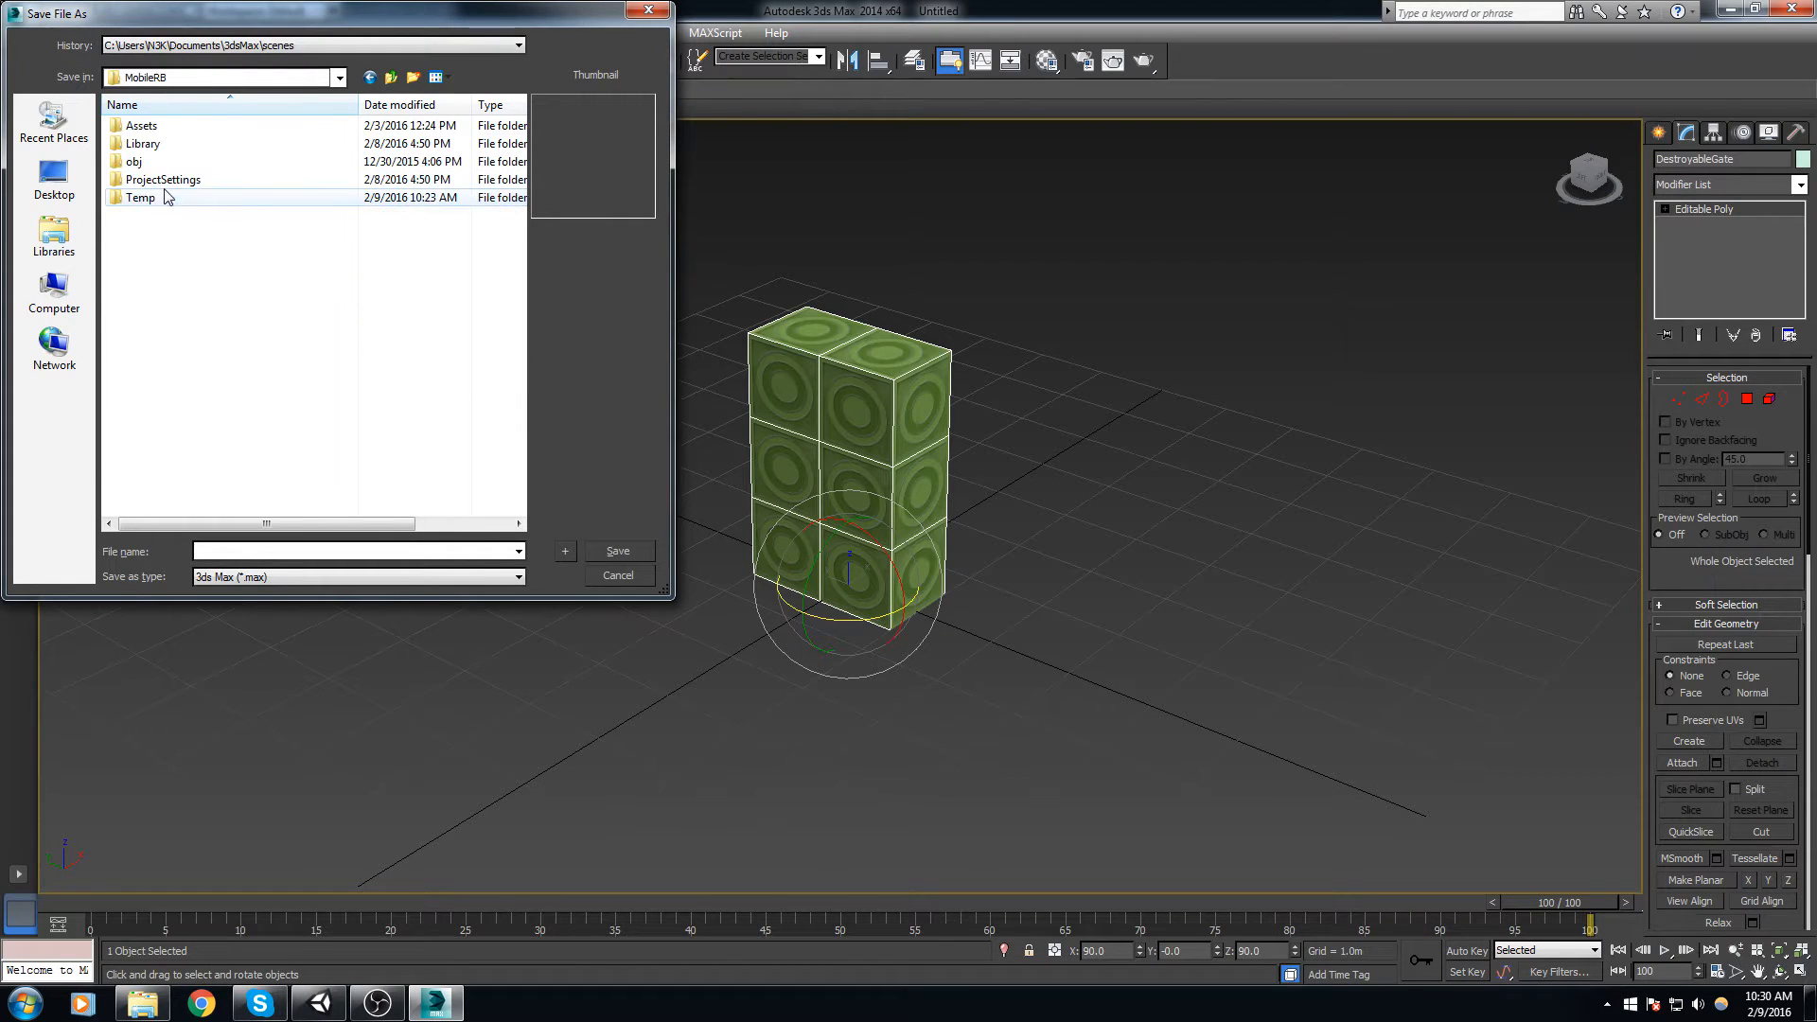
double_click(146, 123)
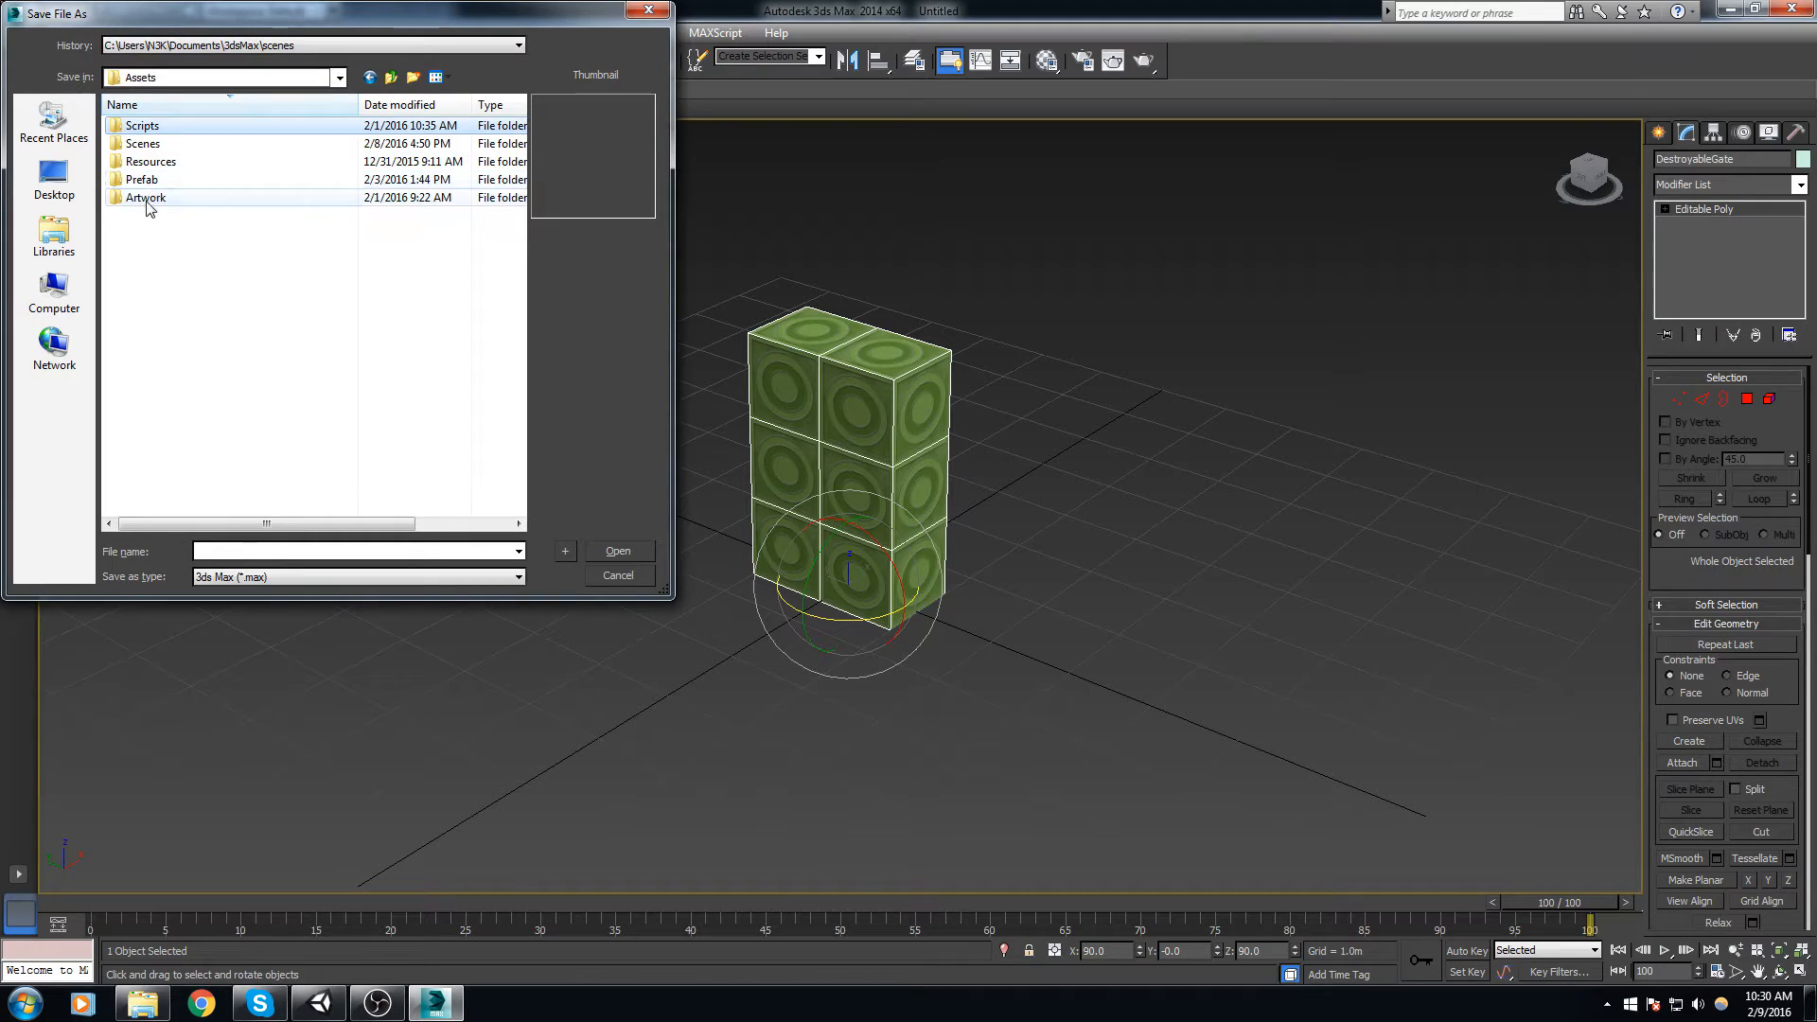
double_click(146, 198)
double_click(151, 144)
click(265, 551)
text(Destroy)
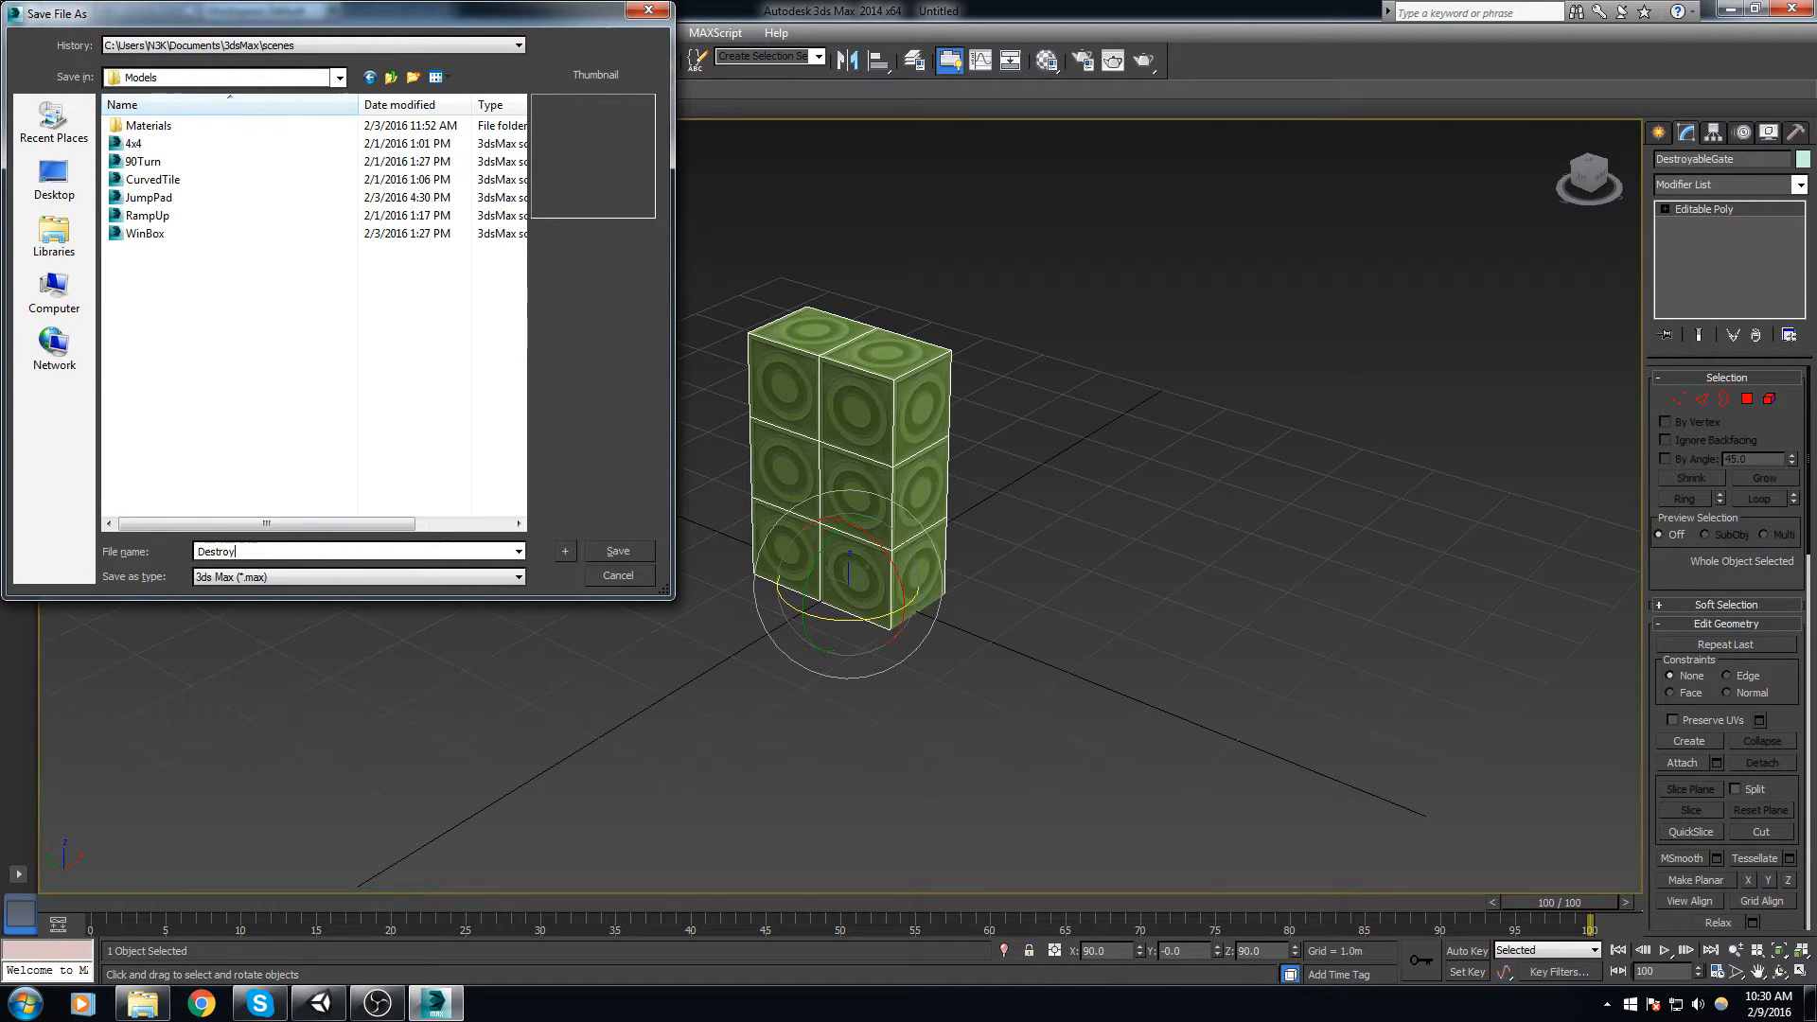
text(ableDoor)
key(Return)
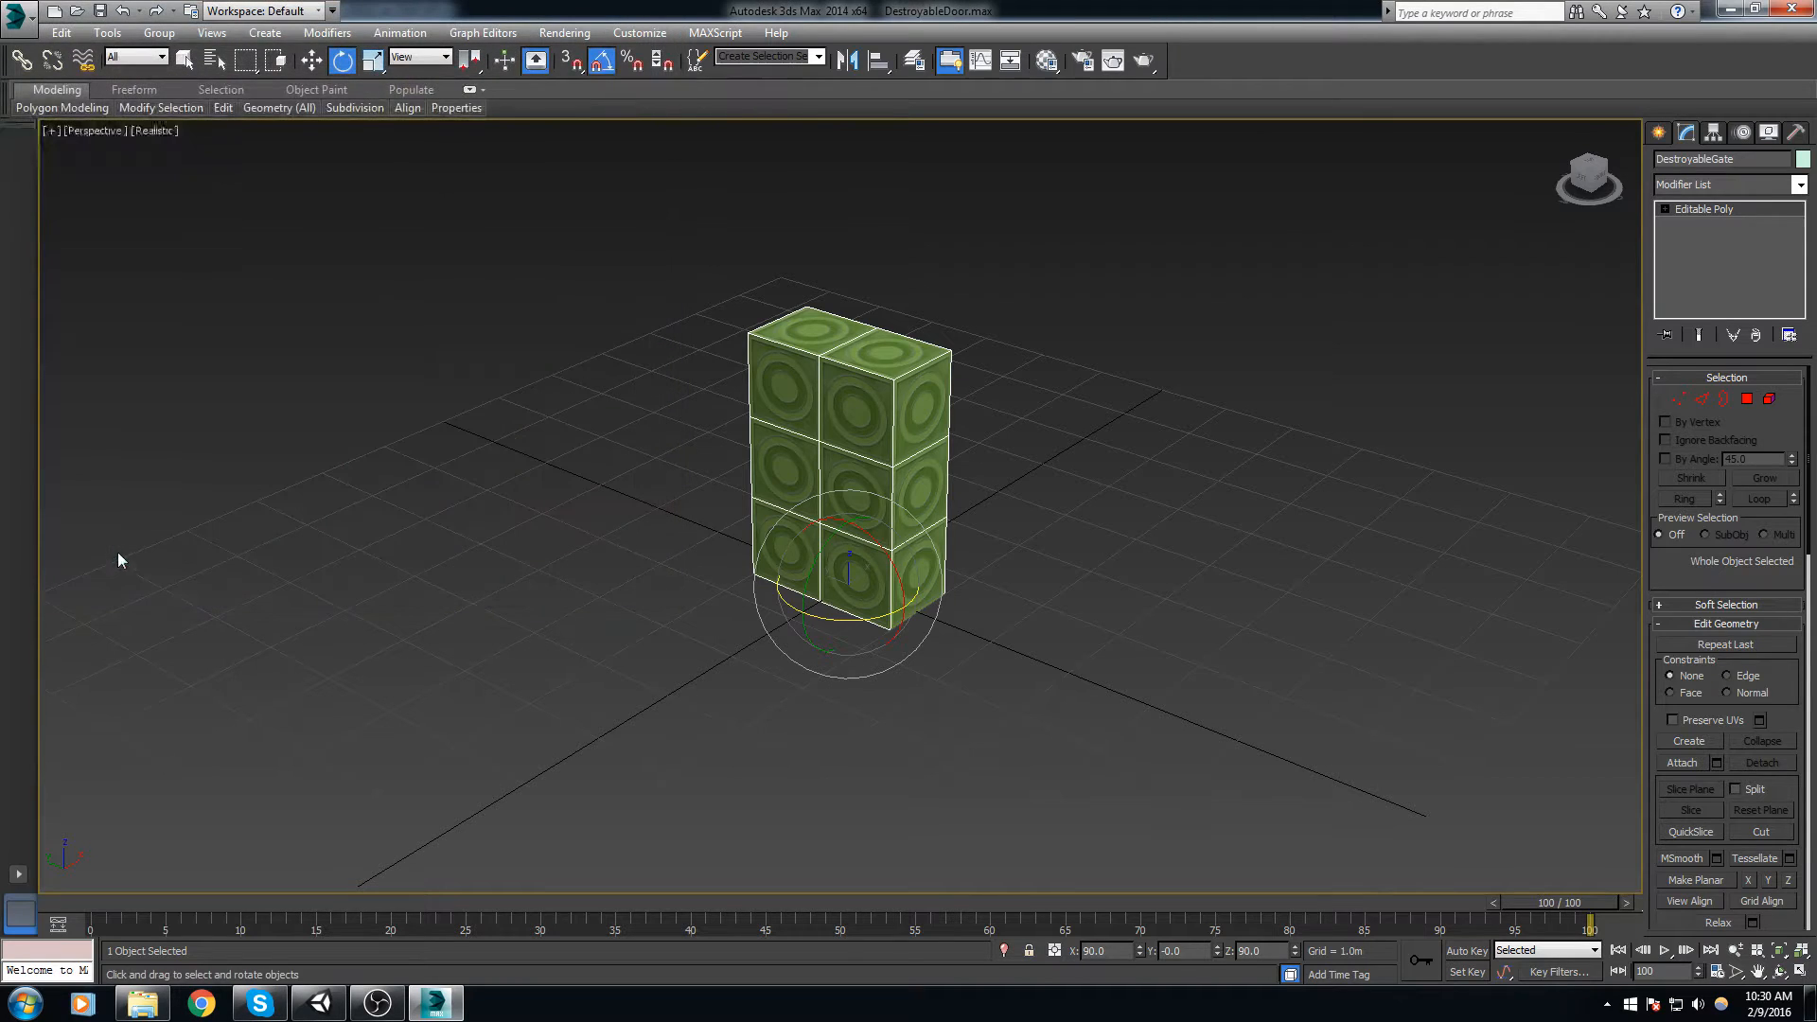
Step: Switch to Unity and place the DestroyableDoor model from Artwork > Models in the MainMenu scene
click(320, 1001)
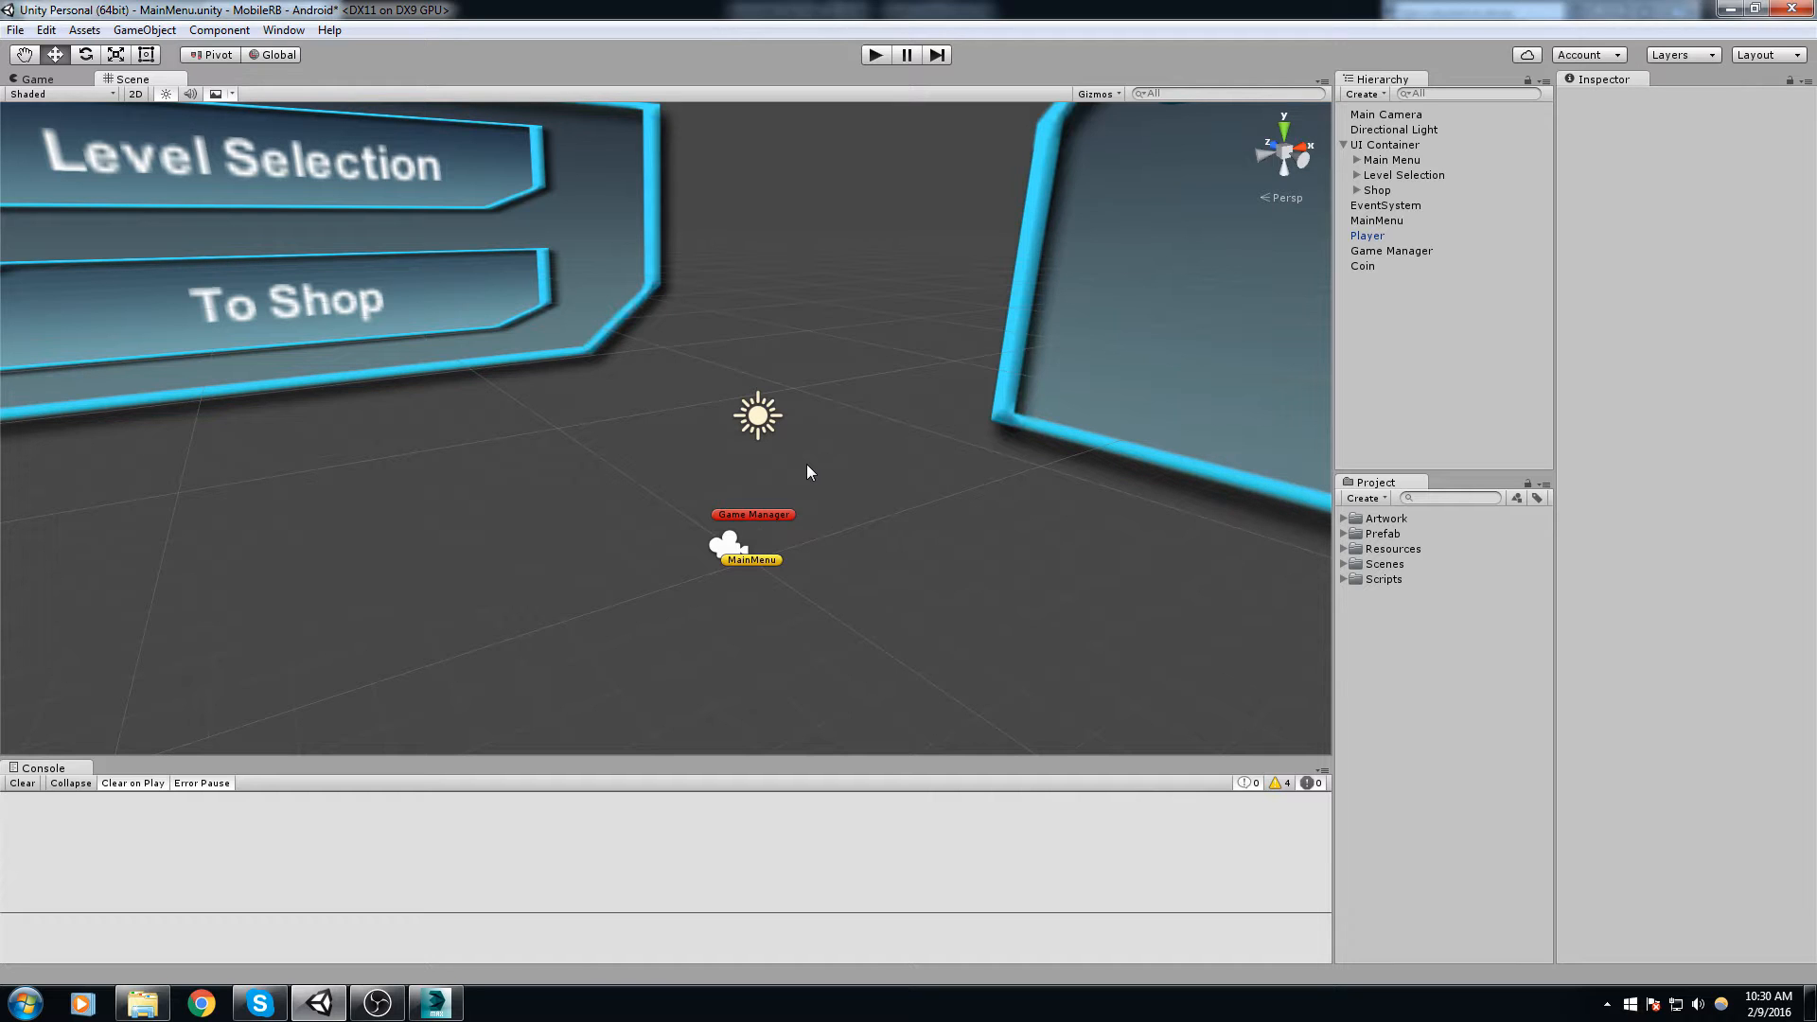
right_drag(1020, 514, 937, 532)
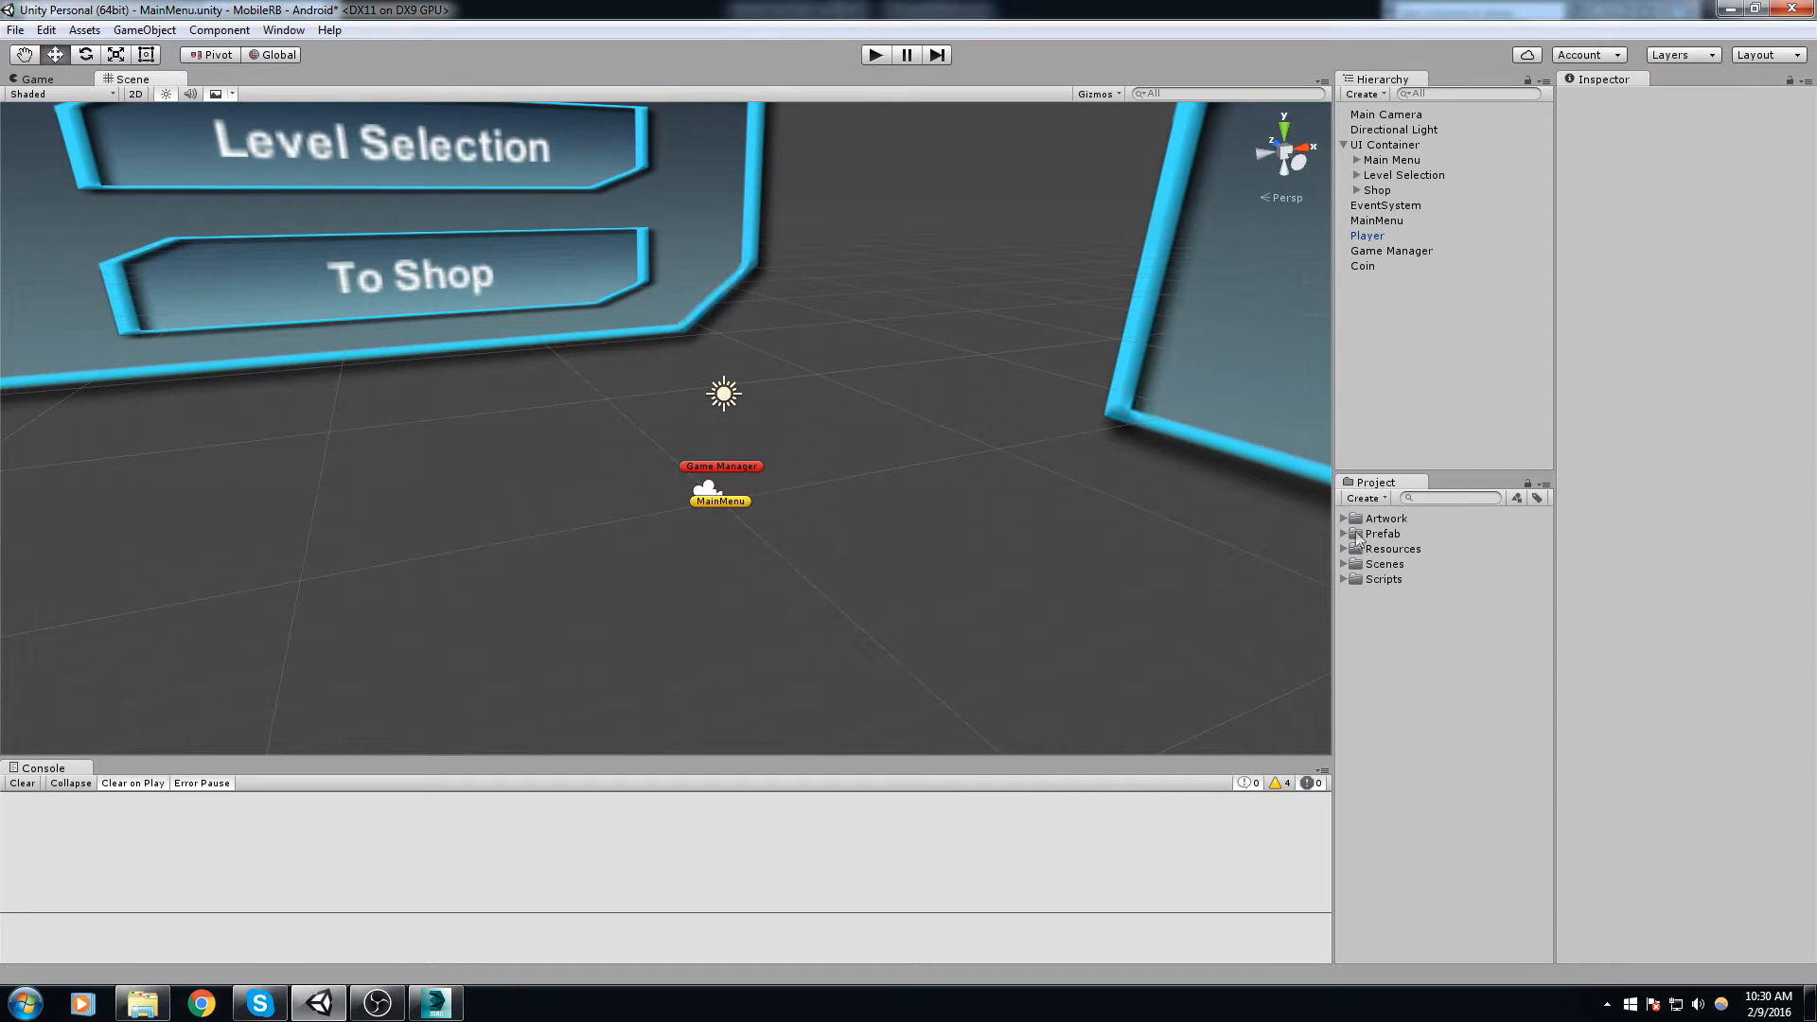
click(1344, 518)
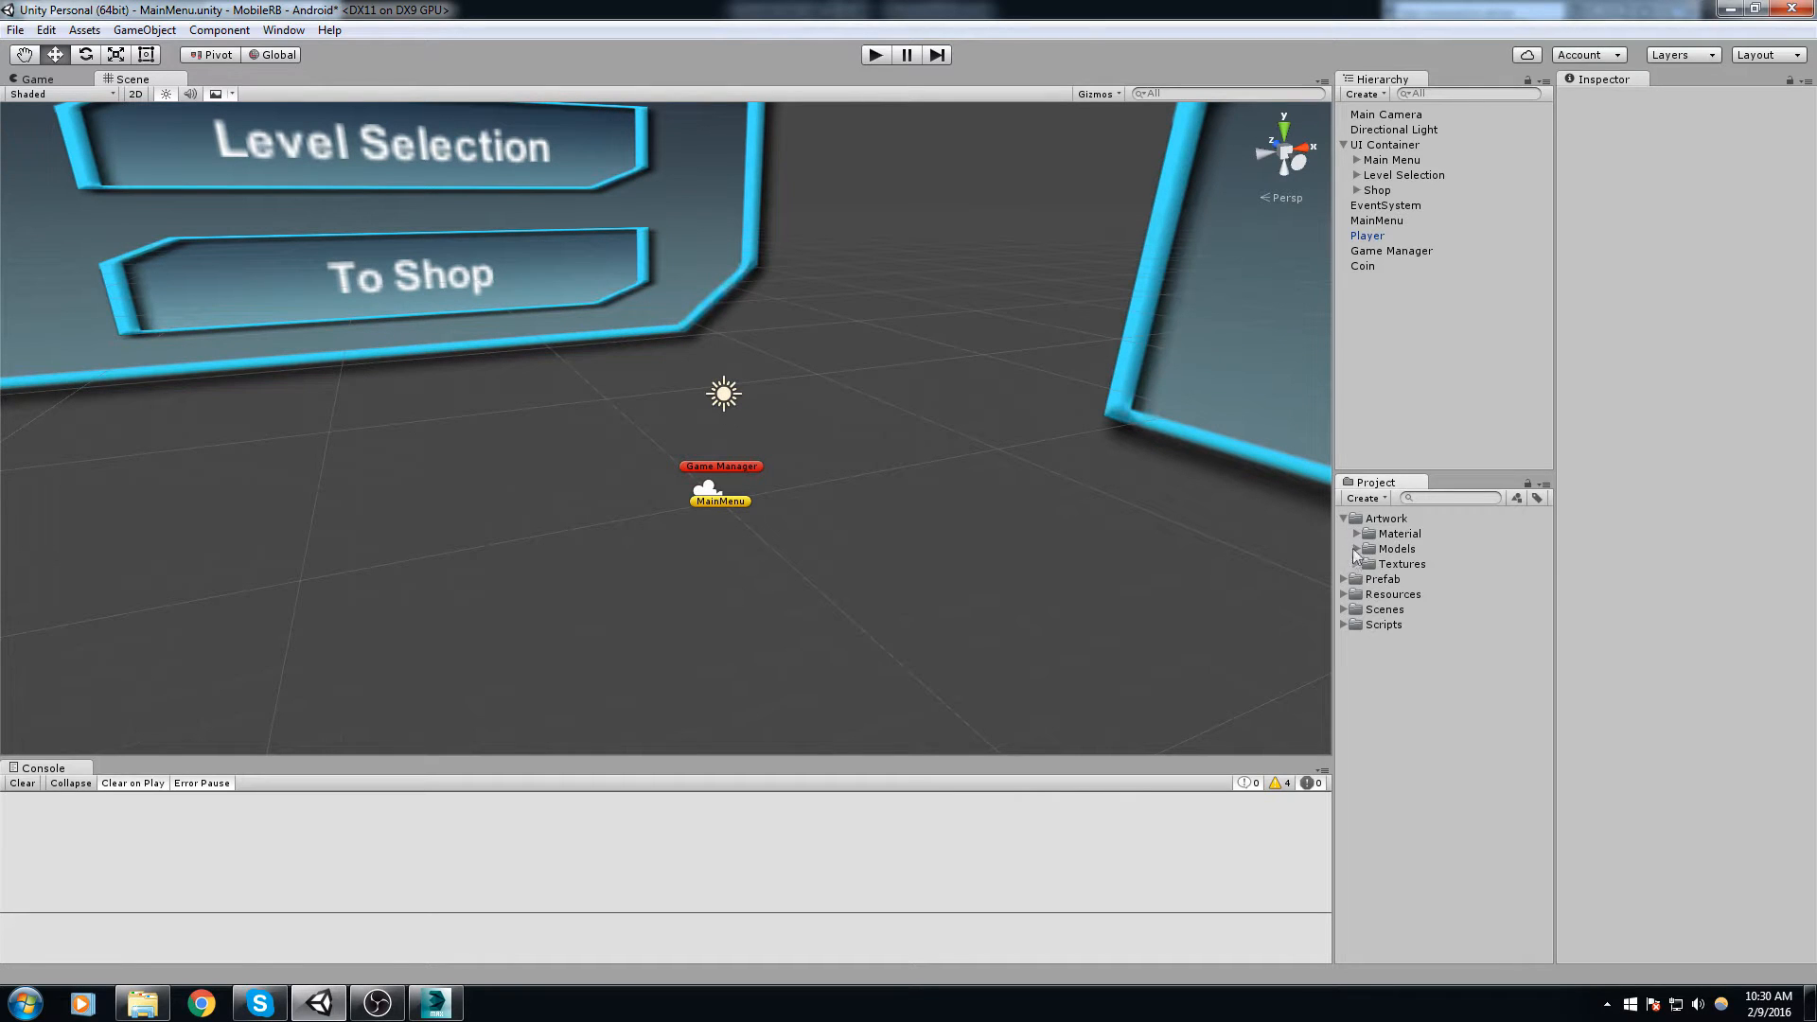
click(1363, 549)
click(1356, 549)
click(1434, 625)
click(1427, 670)
click(1431, 627)
drag(1455, 633, 806, 547)
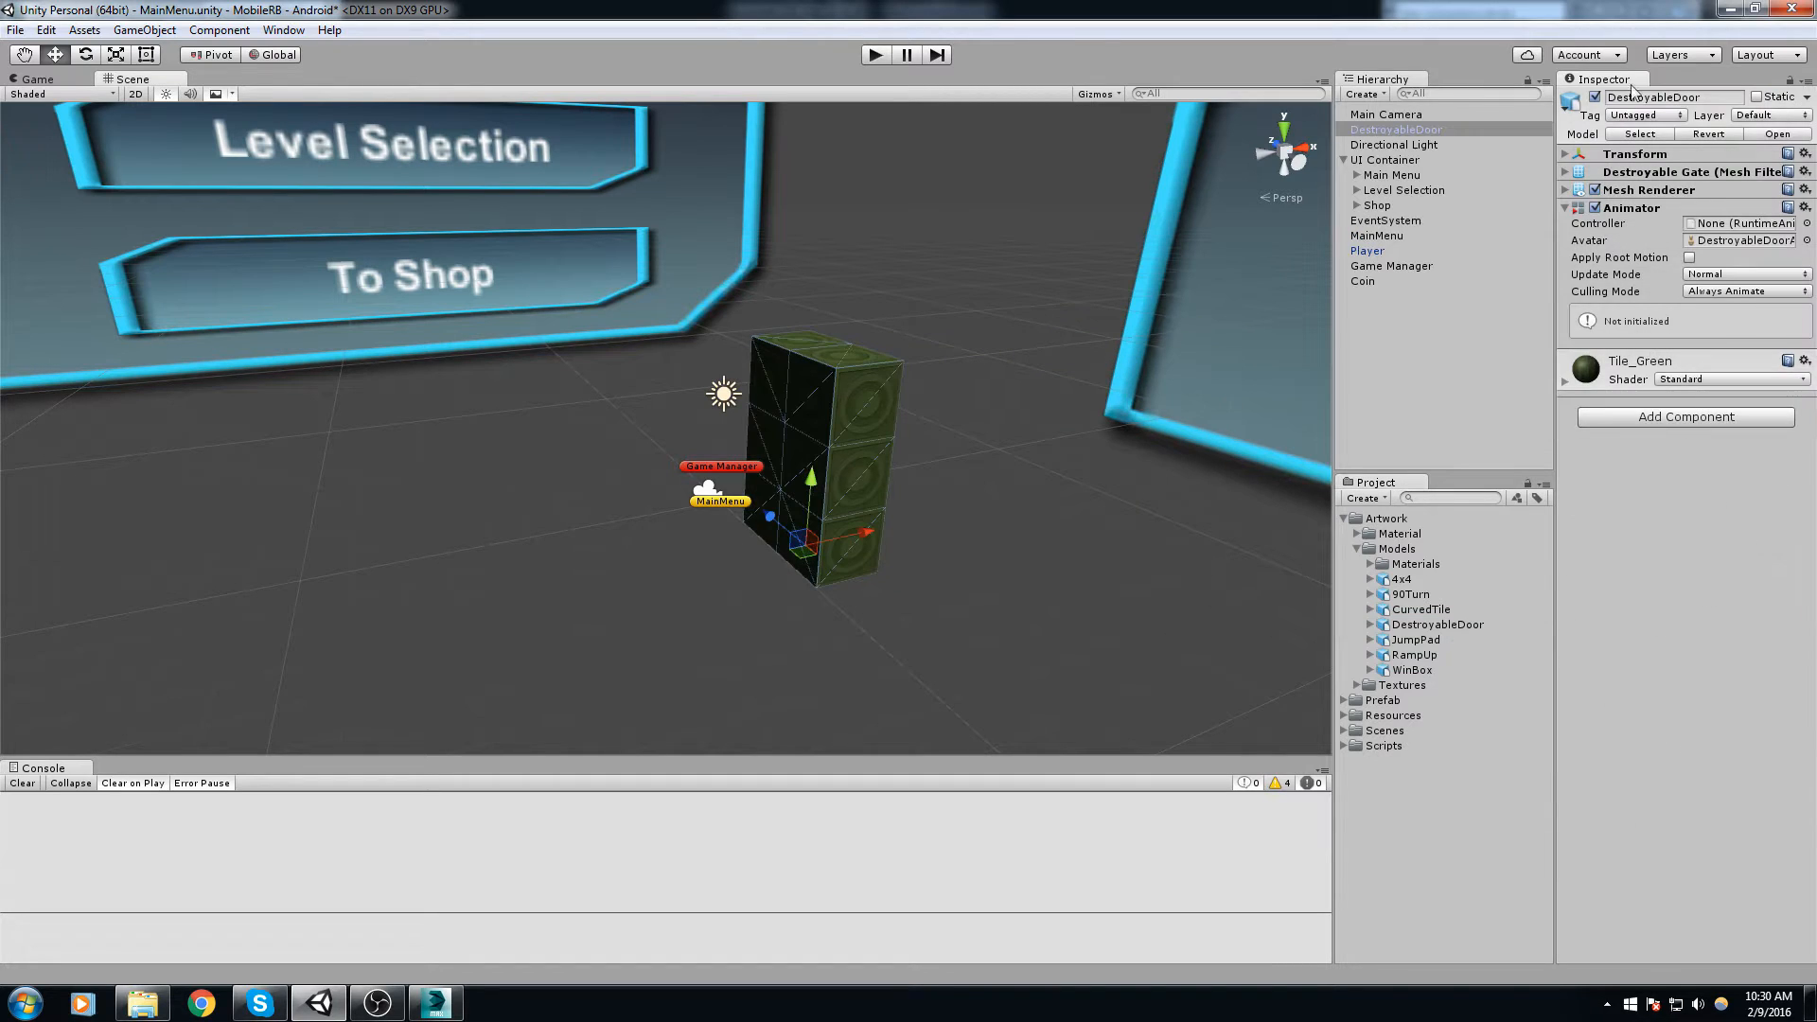
Step: Set the DestroyableDoor's position to X 0, Y 0, Z 0
click(1635, 154)
drag(1677, 170, 1507, 320)
text(0)
key(Tab)
text(0)
key(Tab)
text(0)
Step: Apply the Tile_Green material from the Artwork > Material folder to the DestroyableDoor
scroll(752, 445, up, 6)
middle_drag(752, 445, 939, 369)
scroll(938, 369, up, 5)
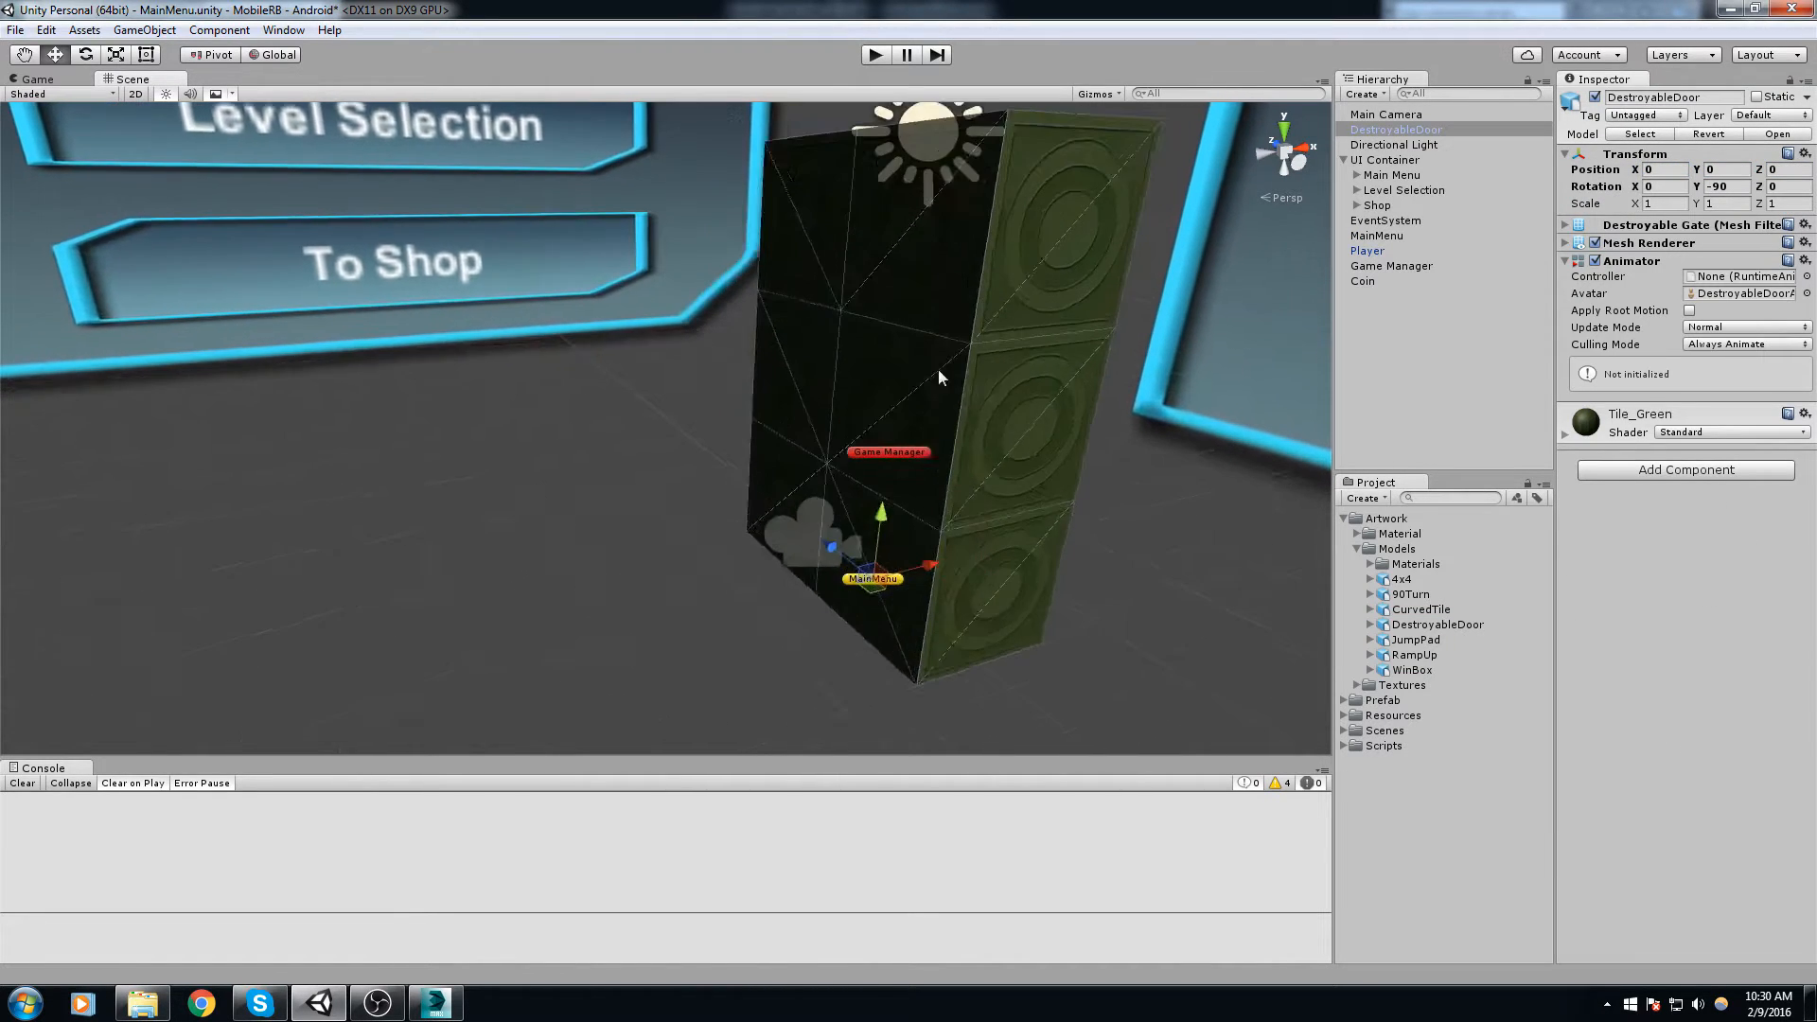
right_drag(939, 369, 1184, 414)
click(1356, 535)
drag(1423, 579, 712, 293)
middle_drag(712, 294, 936, 402)
right_drag(936, 402, 1008, 464)
middle_drag(1008, 463, 1149, 421)
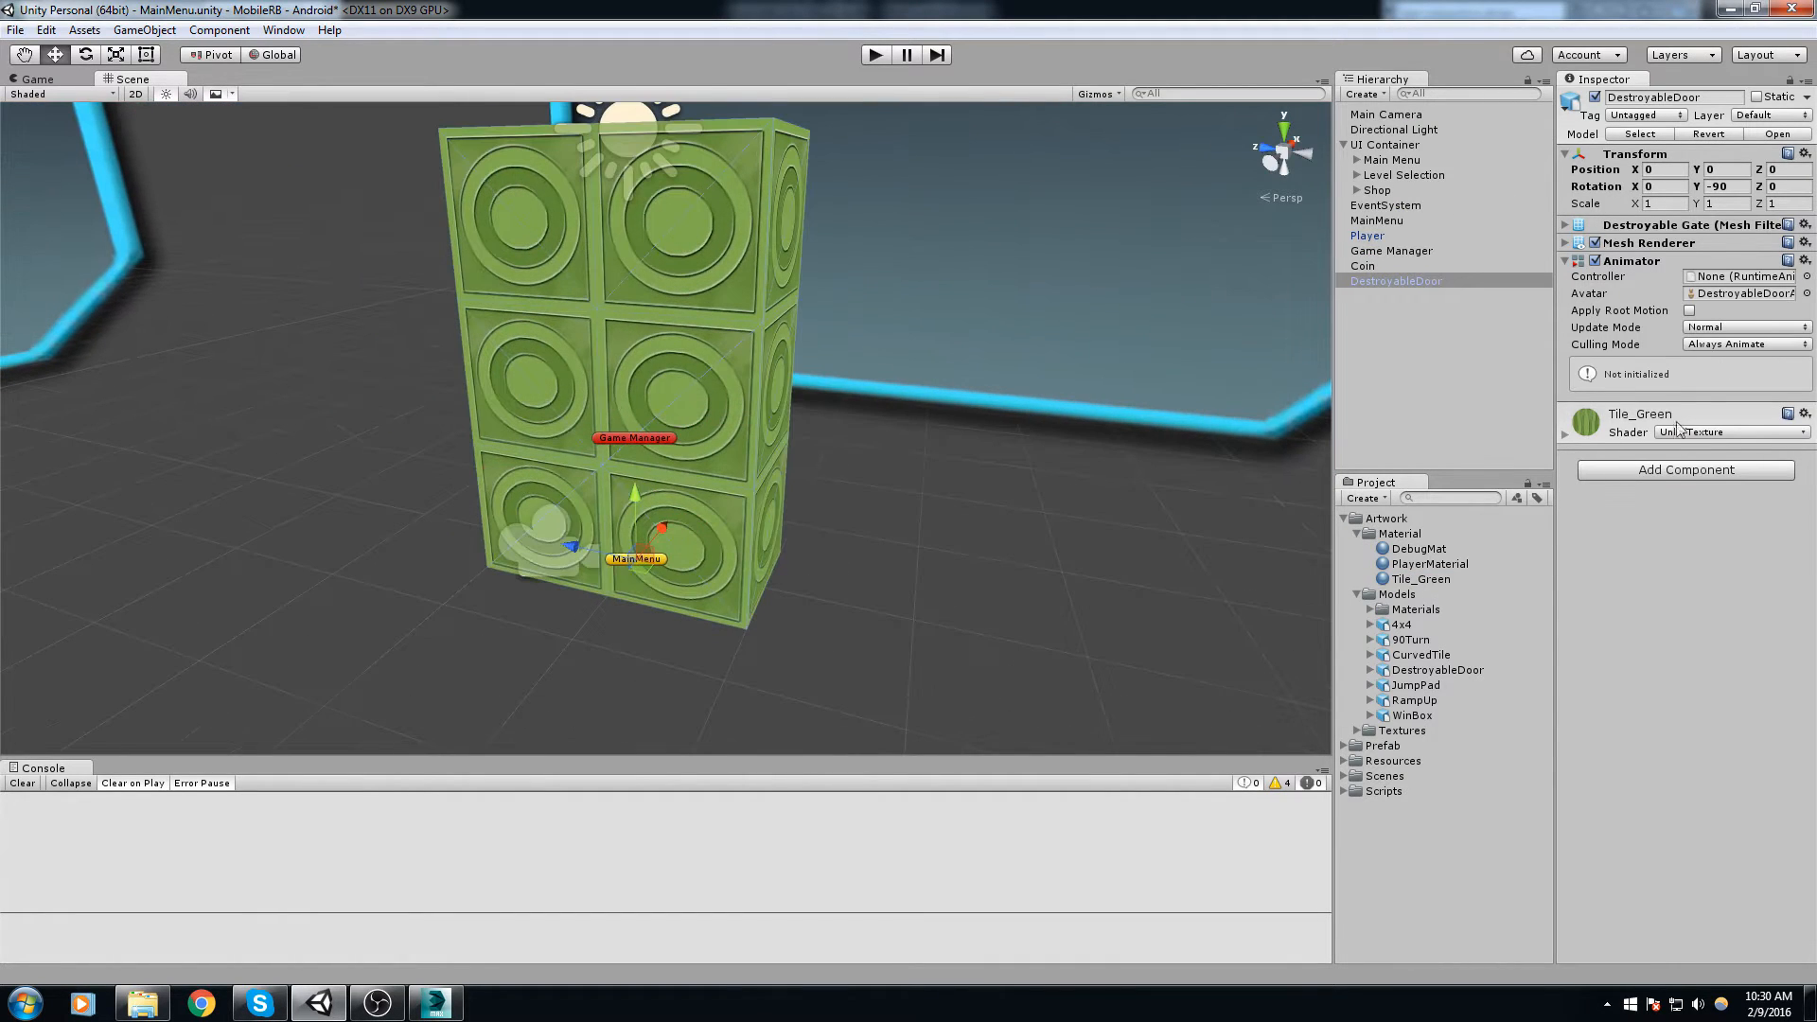
Step: Remove the Animator component from the DestroyableDoor and add the Destroyable Object script to it
right_click(1637, 263)
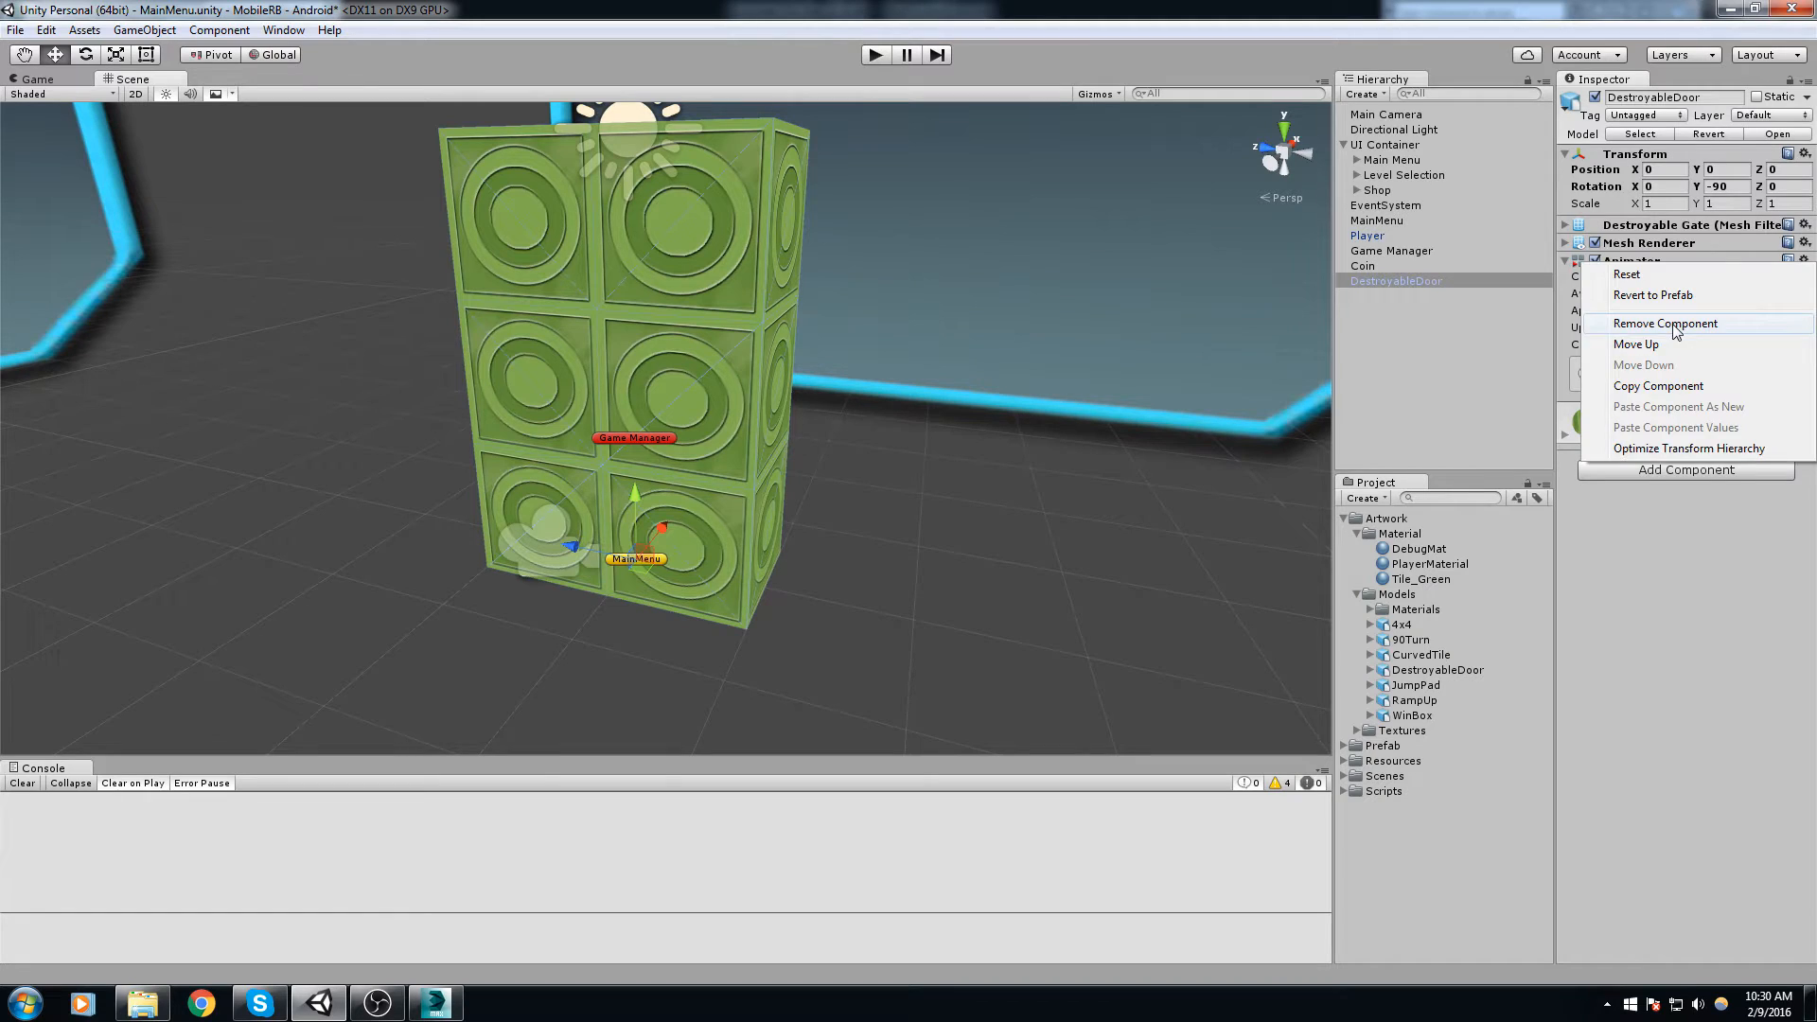
click(1666, 323)
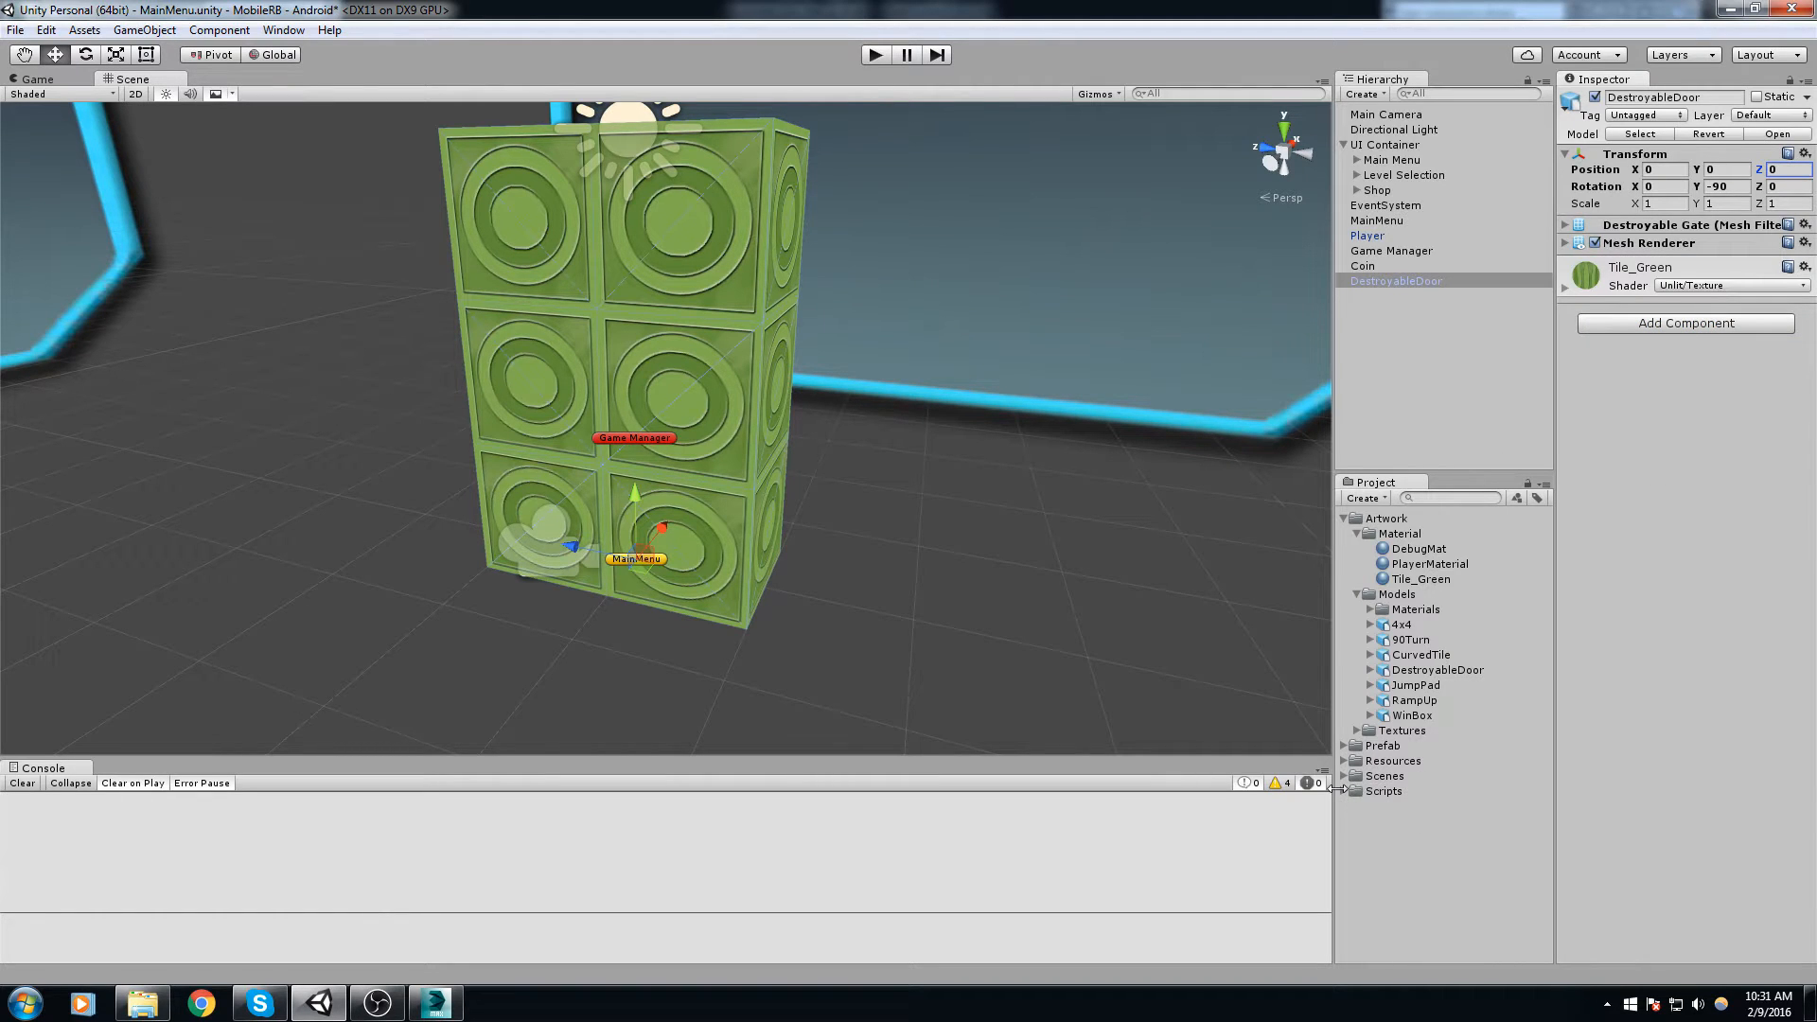
click(1699, 323)
text(Des)
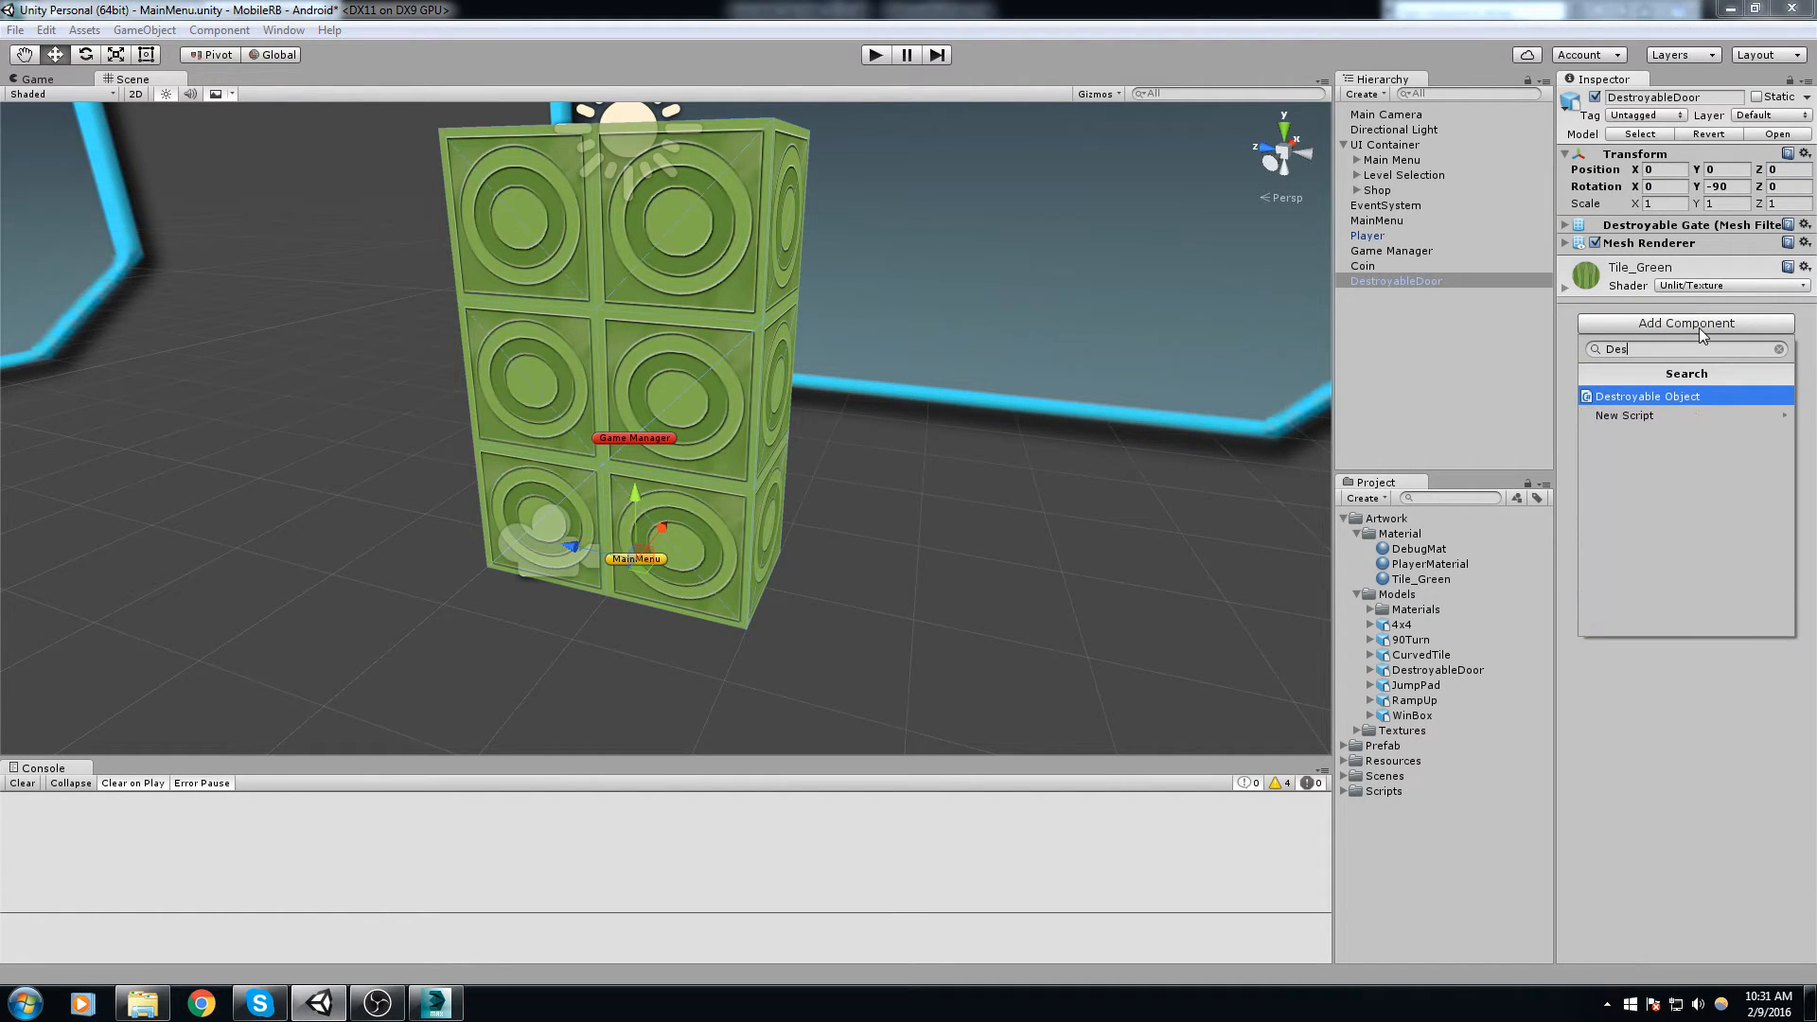
key(Return)
click(1728, 296)
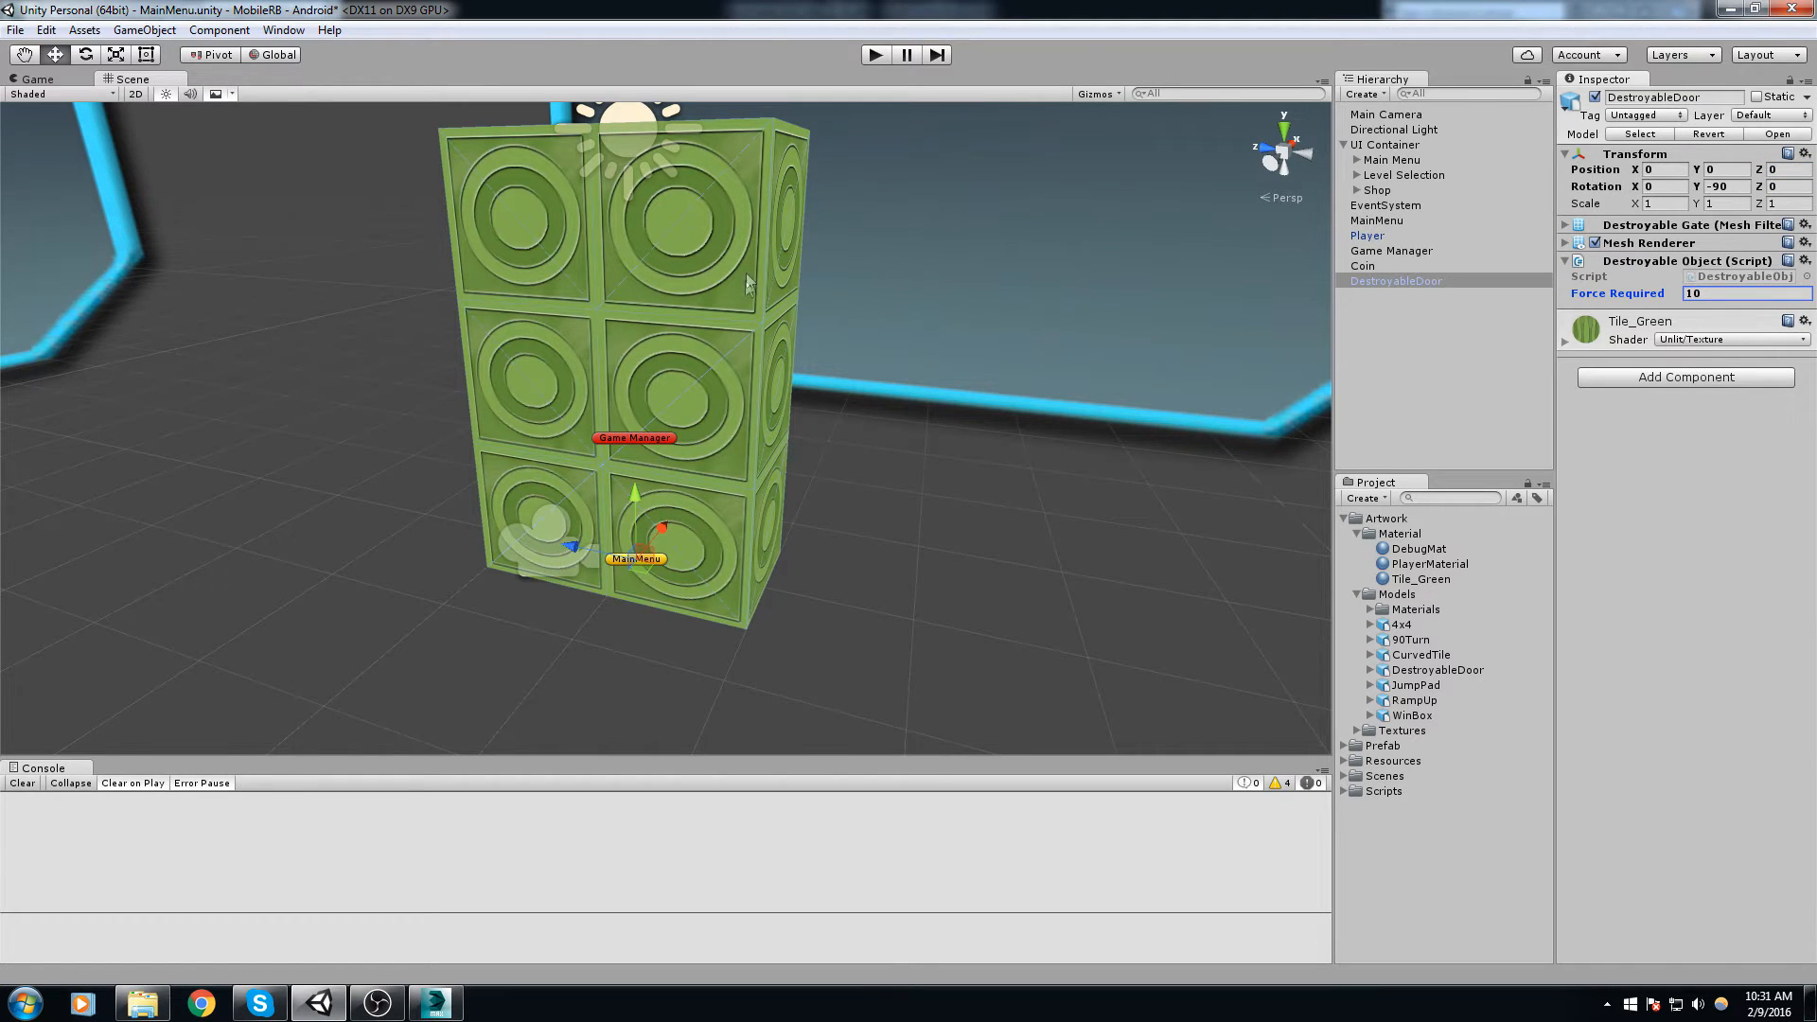
Step: Store the DestroyableDoor object as a prefab in the Prefab folder
middle_drag(745, 273, 873, 389)
middle_drag(959, 347, 952, 354)
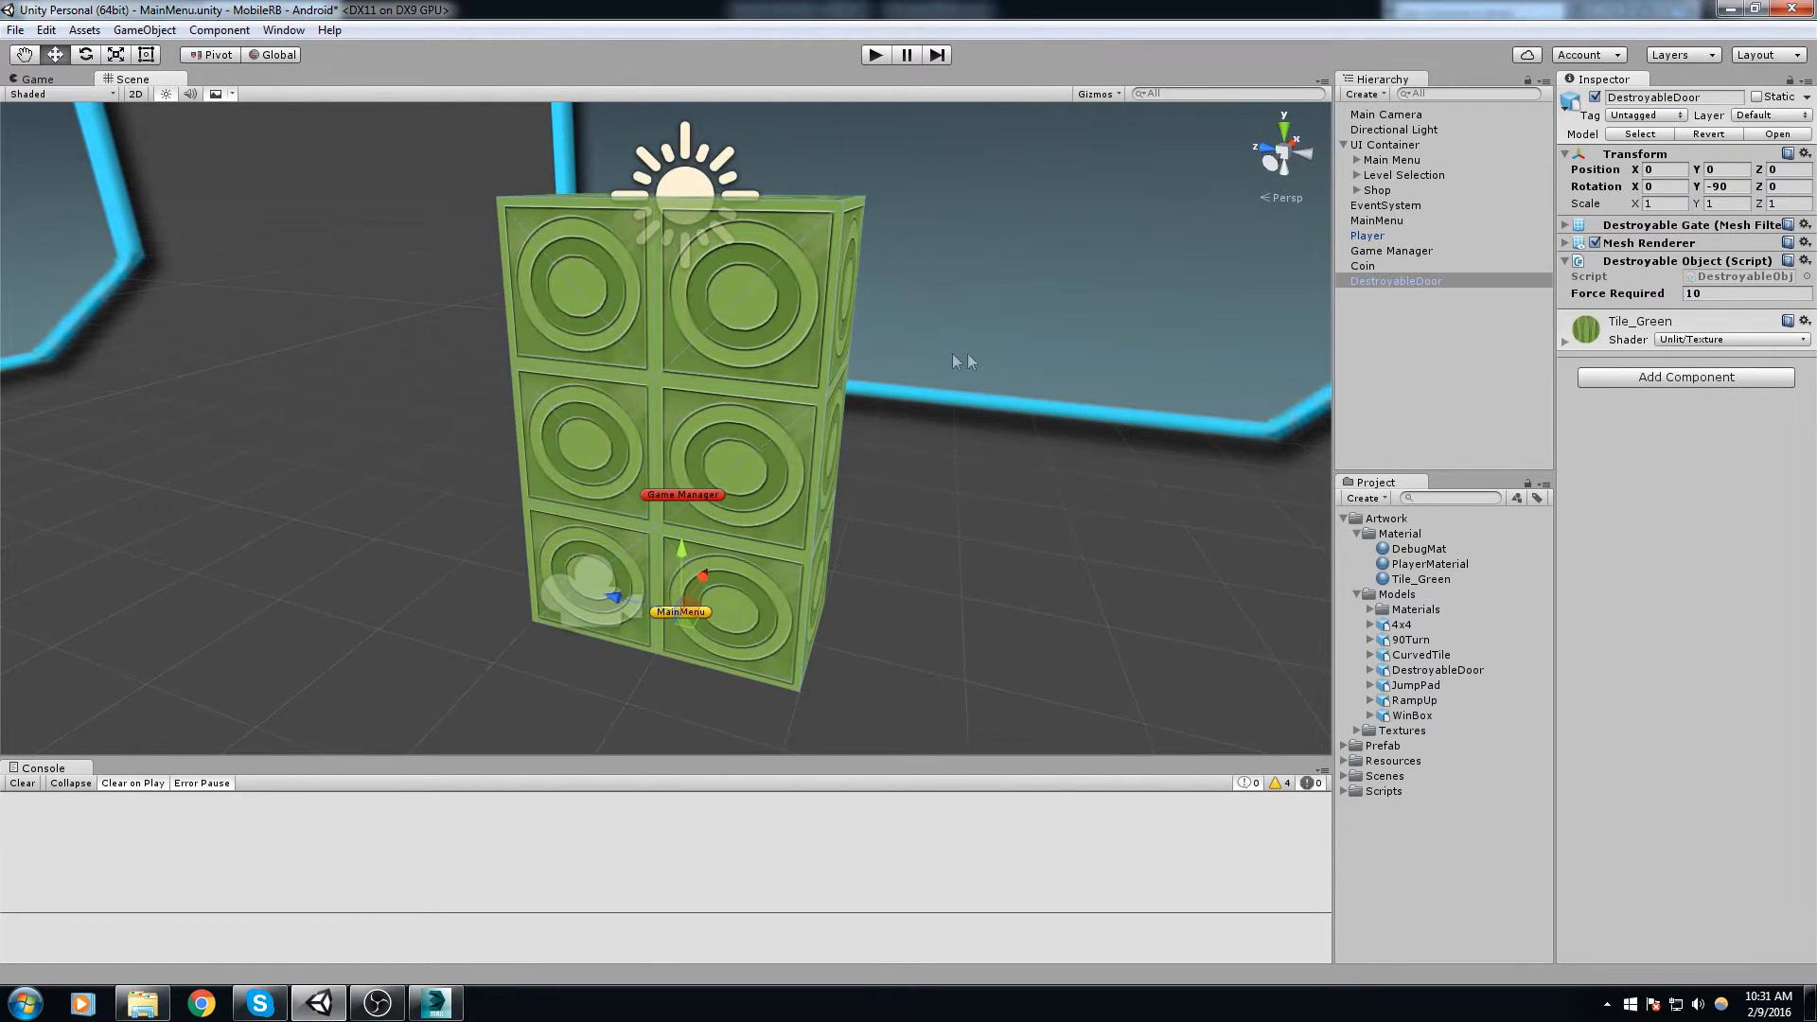
click(1344, 747)
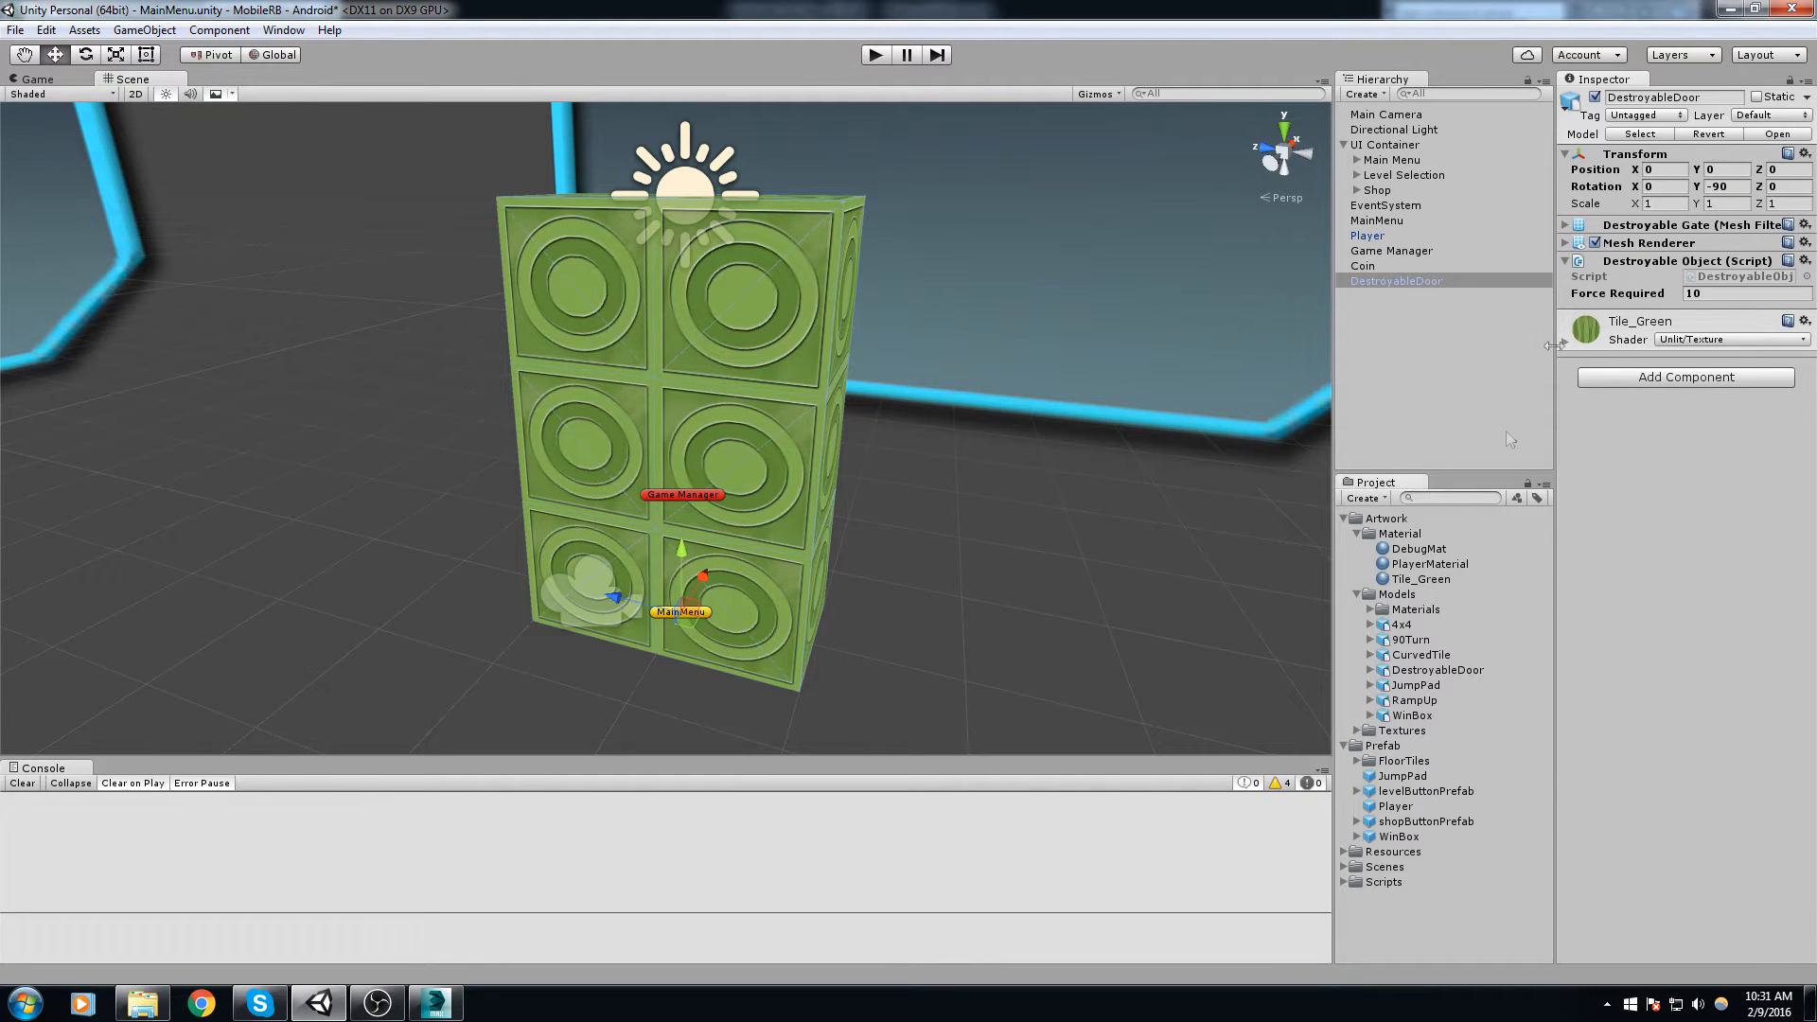
drag(1426, 295, 1383, 747)
Step: Delete the DestroyableDoor instance from the MainMenu scene
middle_drag(884, 589, 768, 443)
click(614, 214)
middle_drag(616, 284, 705, 393)
alt+drag(705, 393, 672, 511)
drag(621, 620, 974, 575)
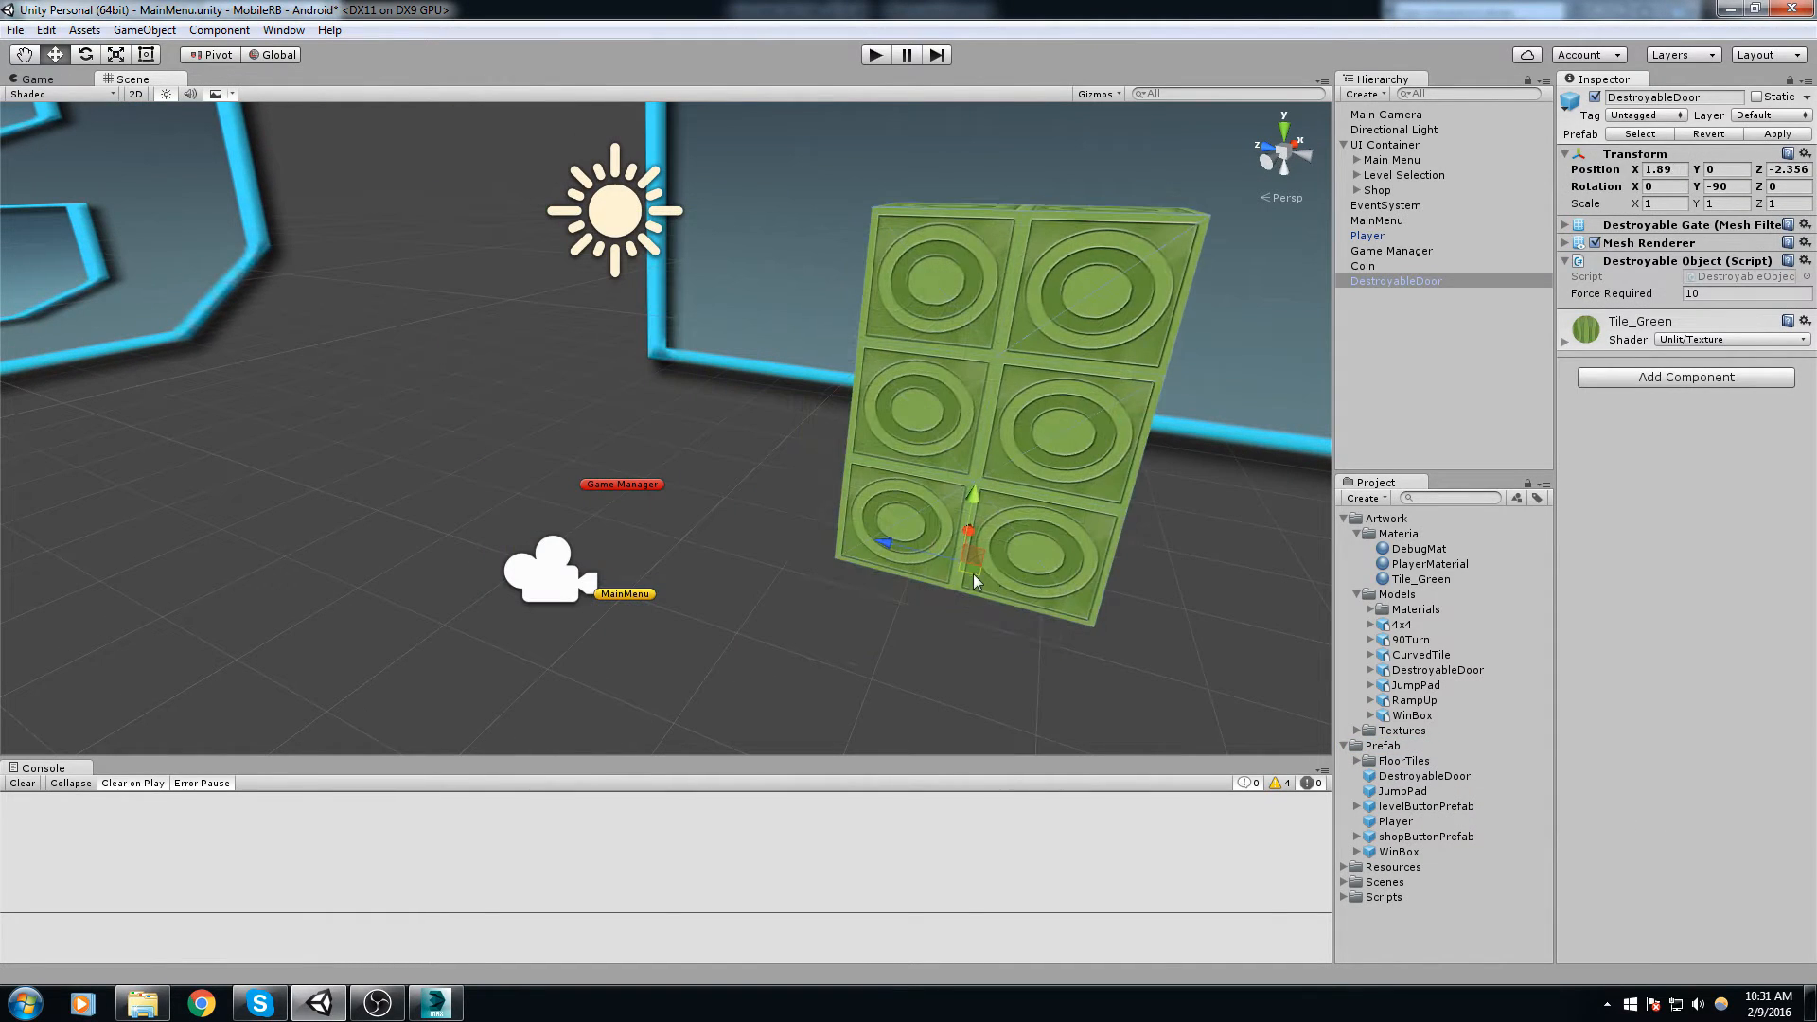
key(Delete)
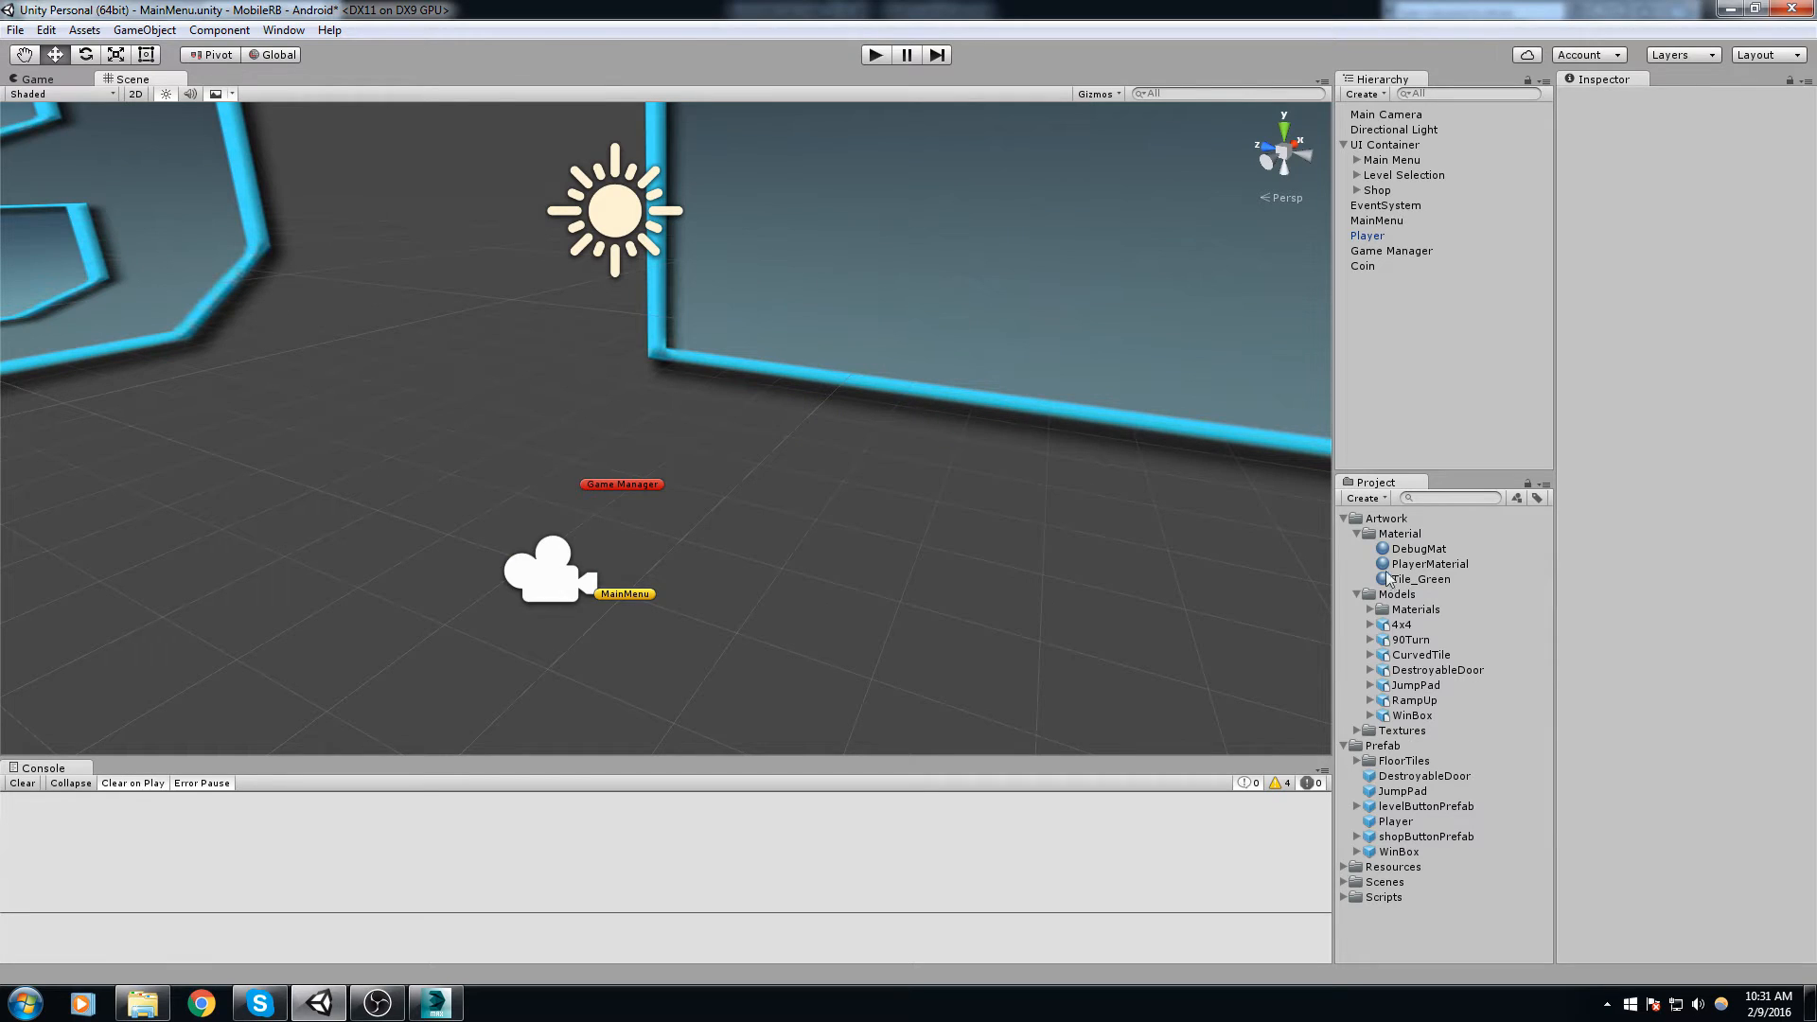
Step: Collapse the Artwork folder, reopen the MainMenu scene from the Scenes folder and answer the save prompt
click(1360, 539)
click(1356, 535)
click(1356, 559)
click(1351, 551)
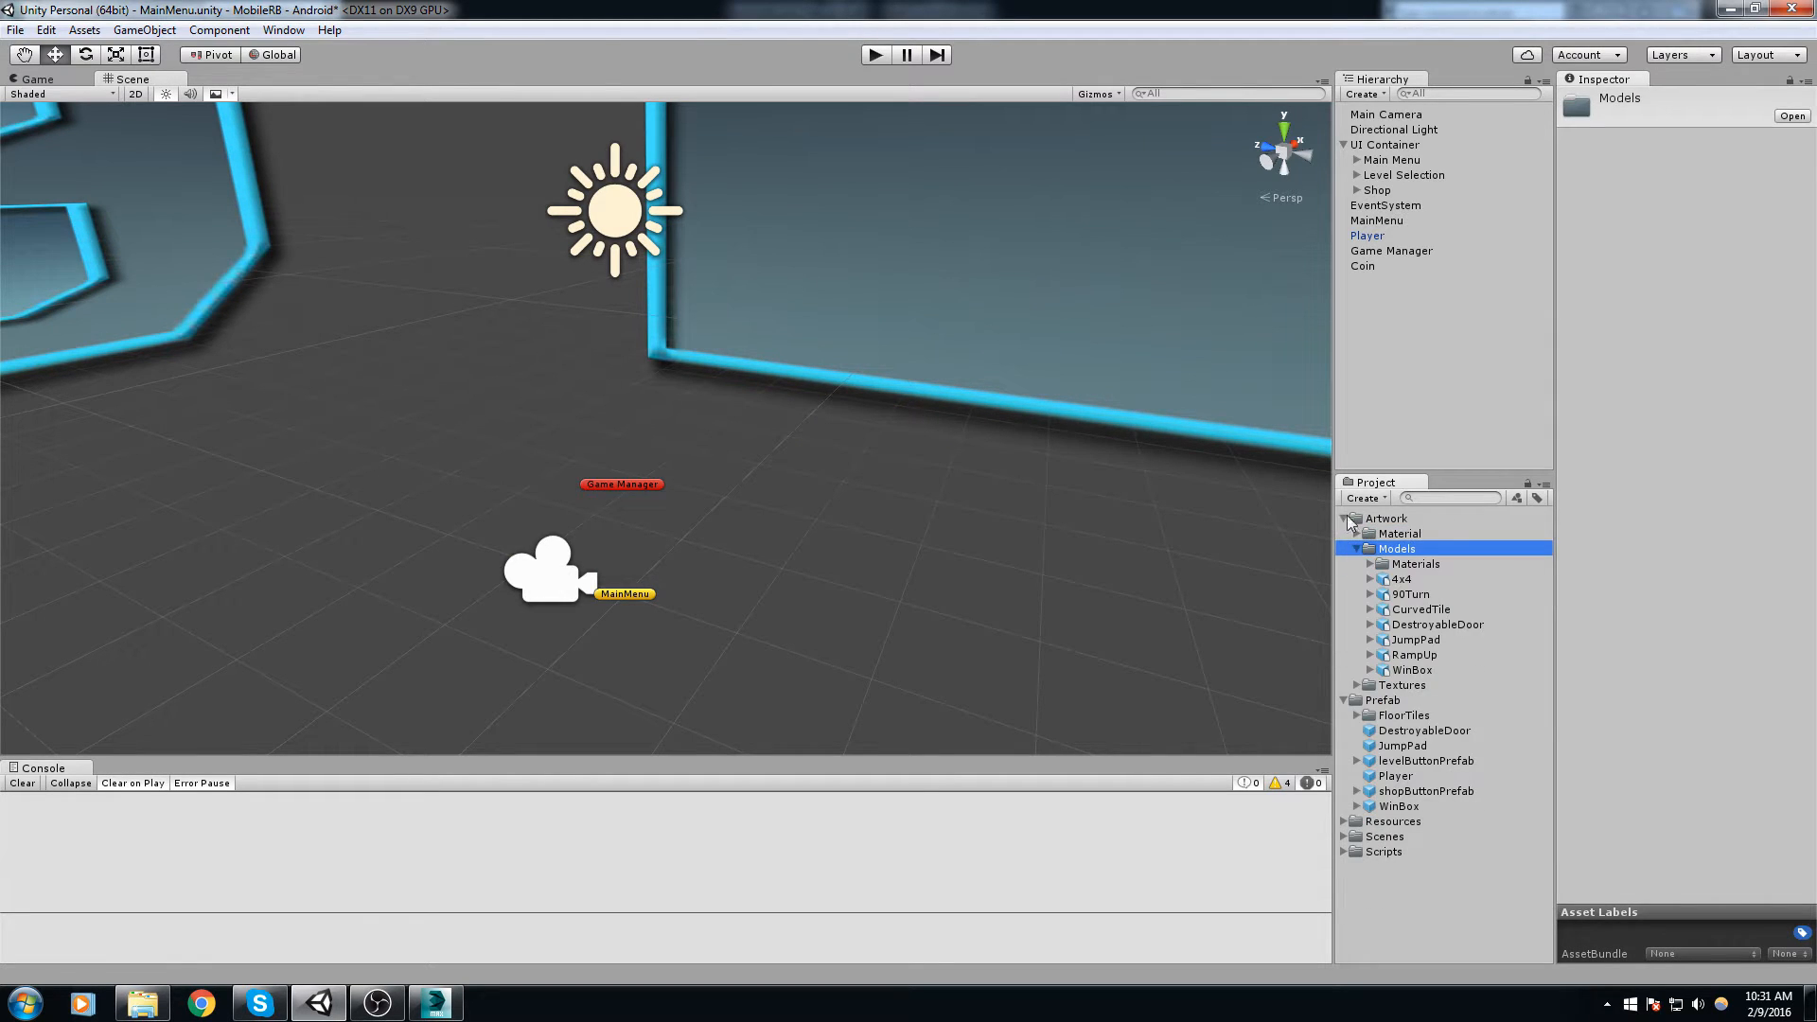
click(1344, 519)
click(1345, 670)
double_click(1363, 699)
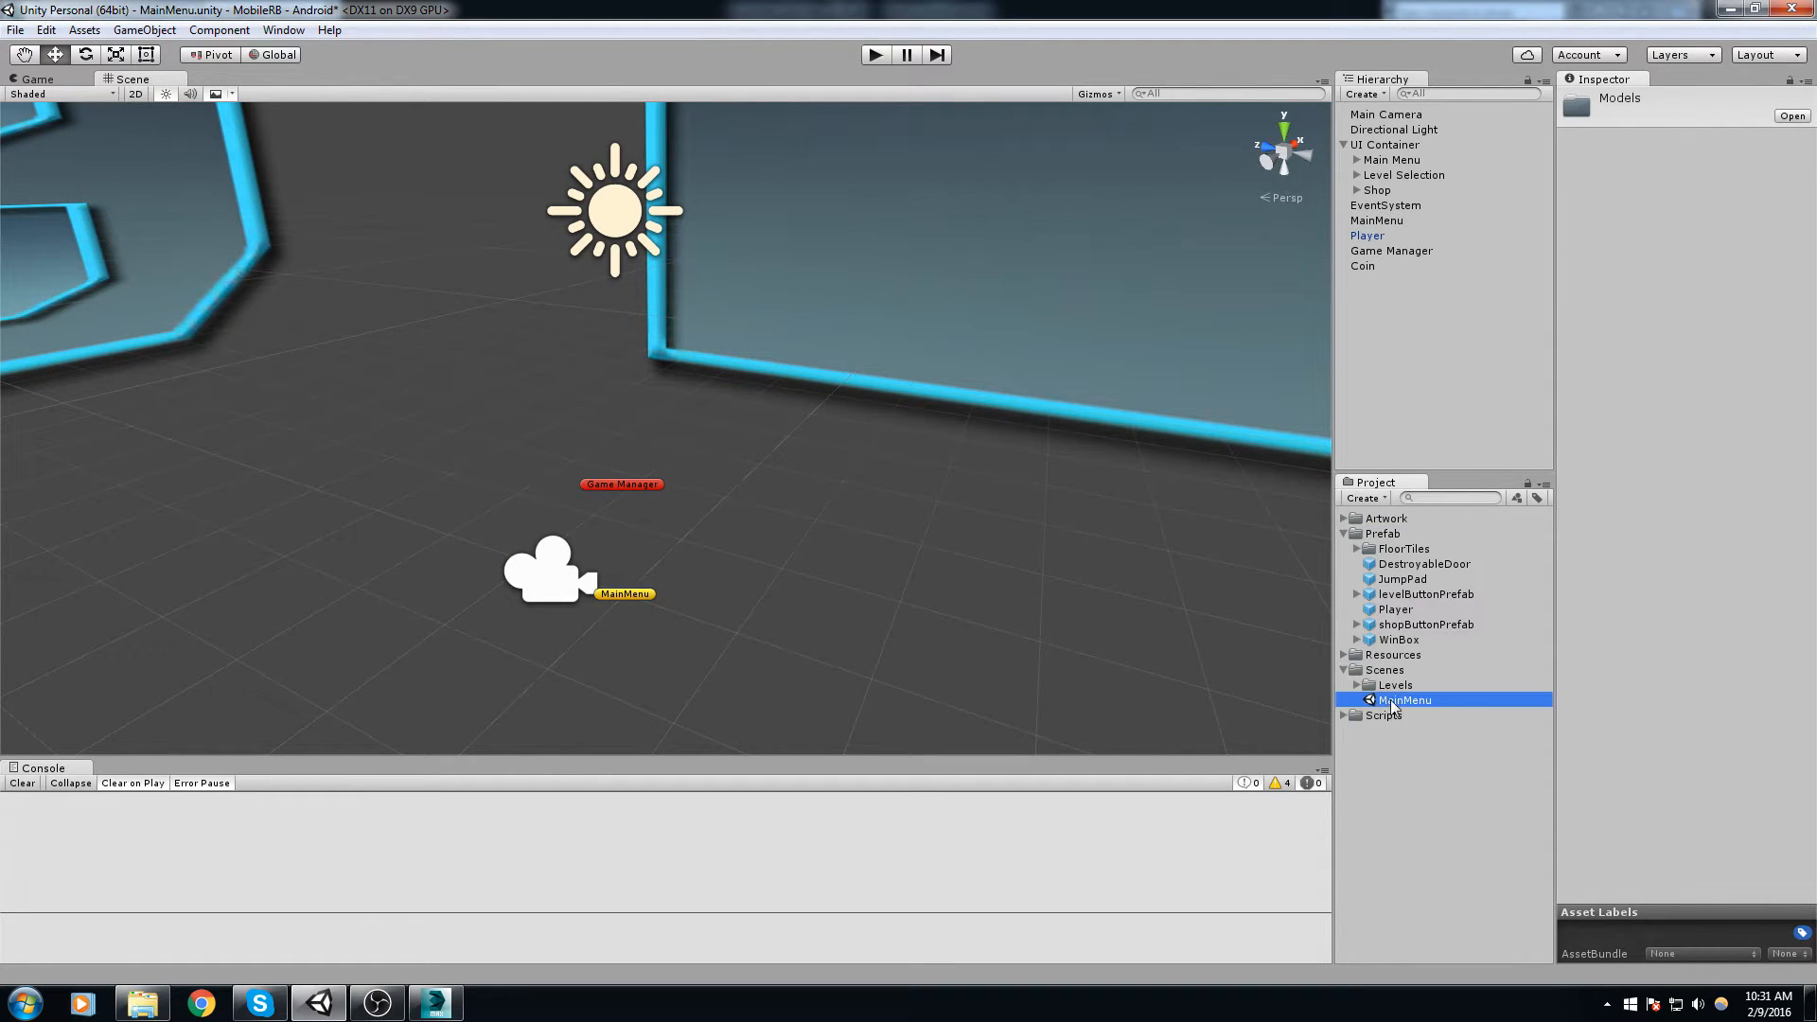
click(886, 537)
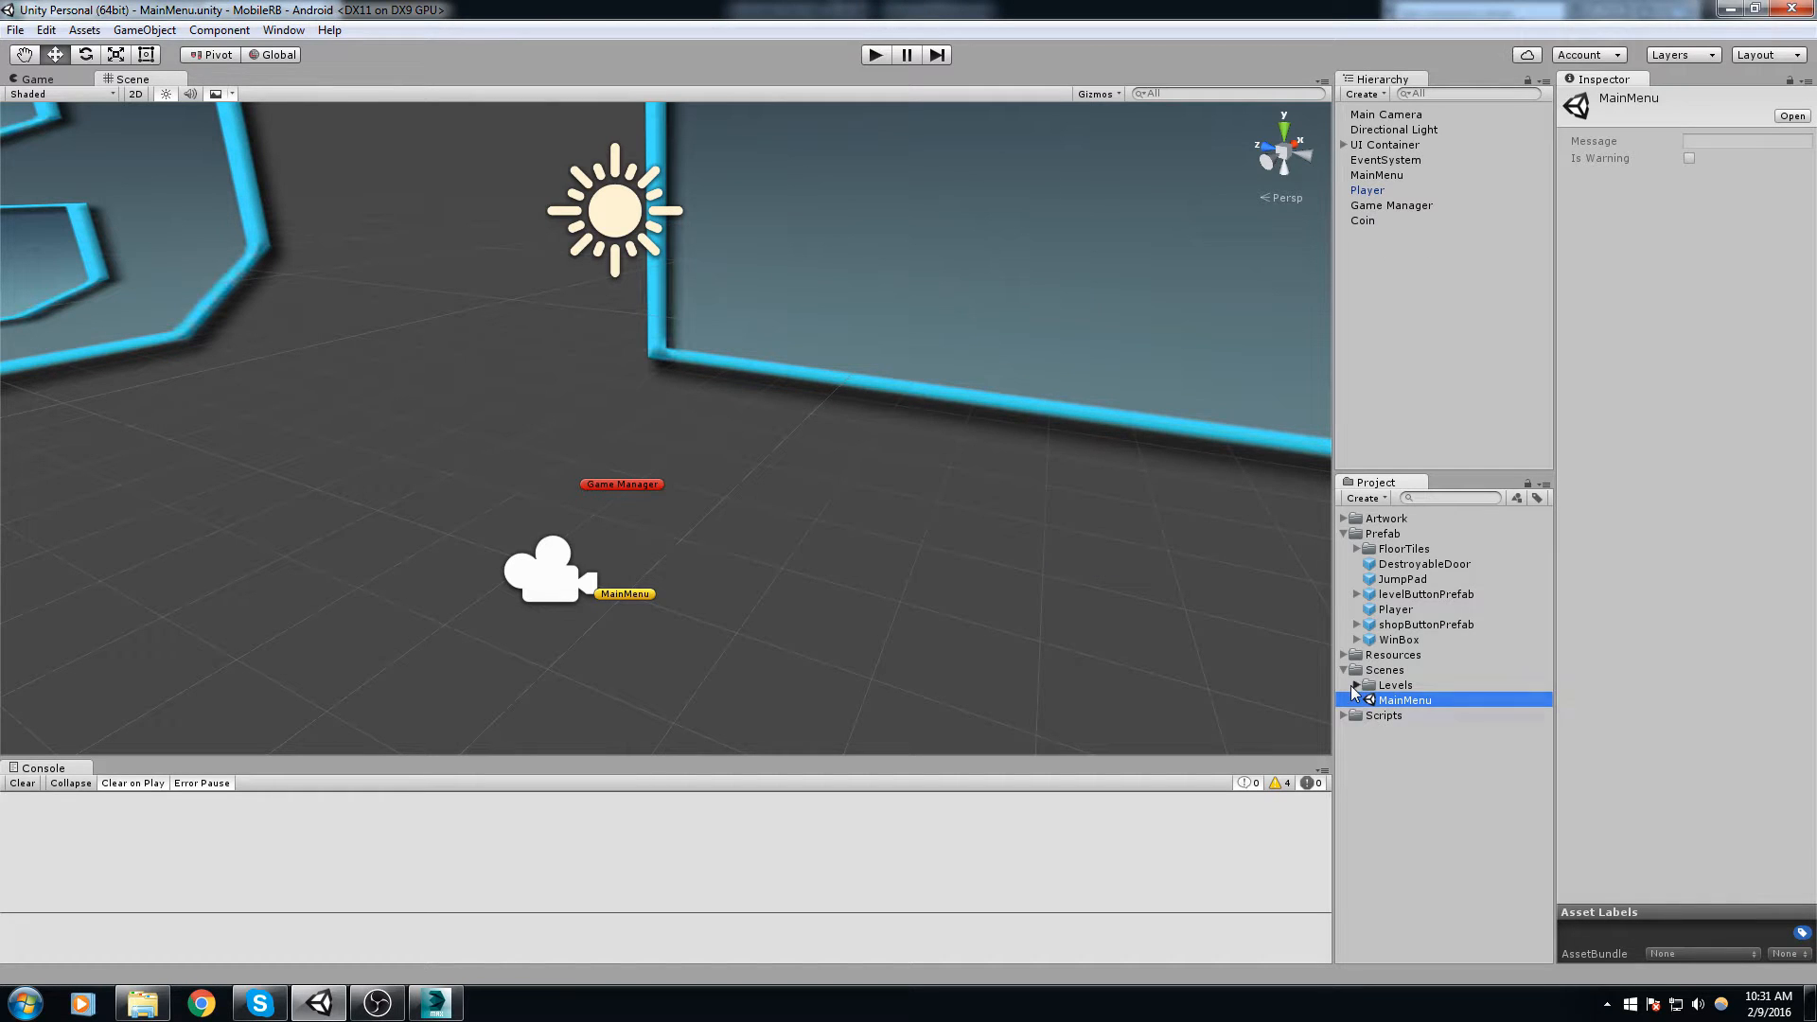
Step: Open the 1_Training scene from the Levels folder and select the DestroyableDoor prefab
click(1355, 686)
double_click(1415, 700)
click(1444, 563)
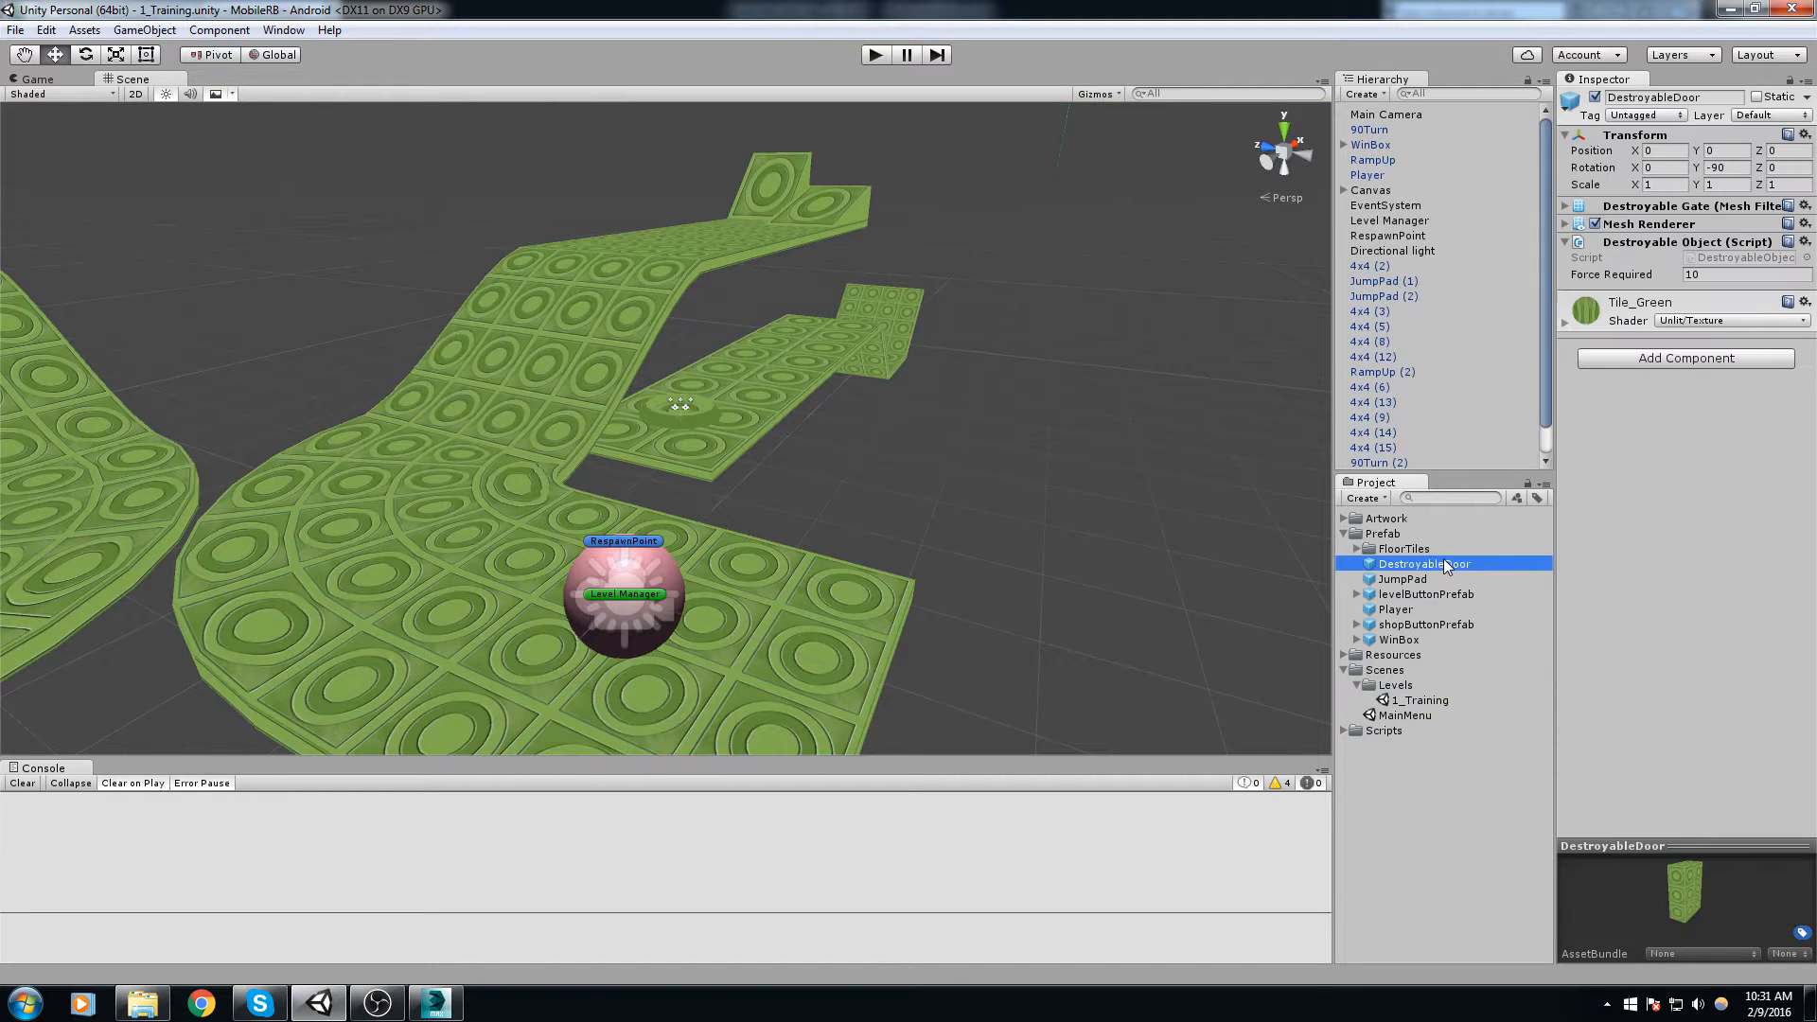
middle_drag(625, 454, 735, 556)
right_drag(734, 556, 805, 586)
middle_drag(771, 539, 854, 655)
right_drag(814, 463, 929, 562)
middle_drag(923, 367, 1046, 481)
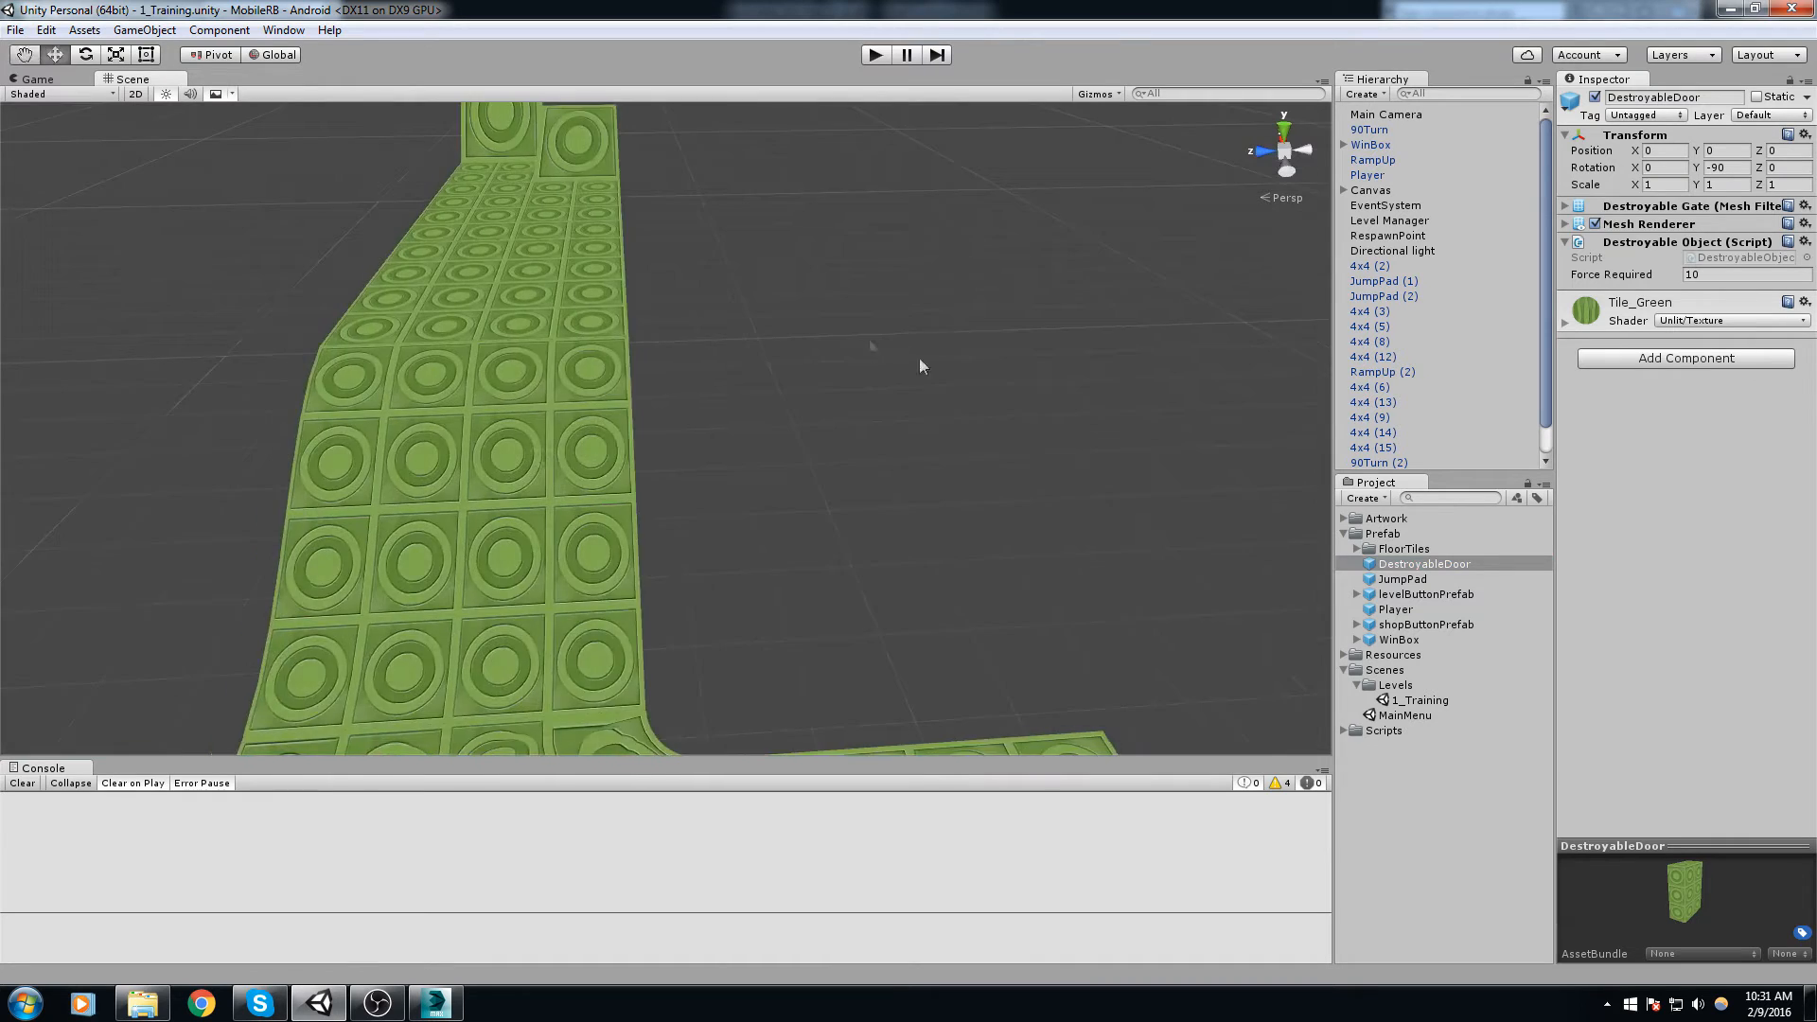
scroll(947, 464, down, 5)
drag(1419, 578, 700, 542)
key(Delete)
Step: Place a DestroyableDoor prefab on the green floor tiles of the training track, at about X 9.04, Y 1.88, Z 3.29
drag(1439, 561, 870, 616)
scroll(740, 545, up, 1)
right_drag(996, 626, 755, 559)
key(s)
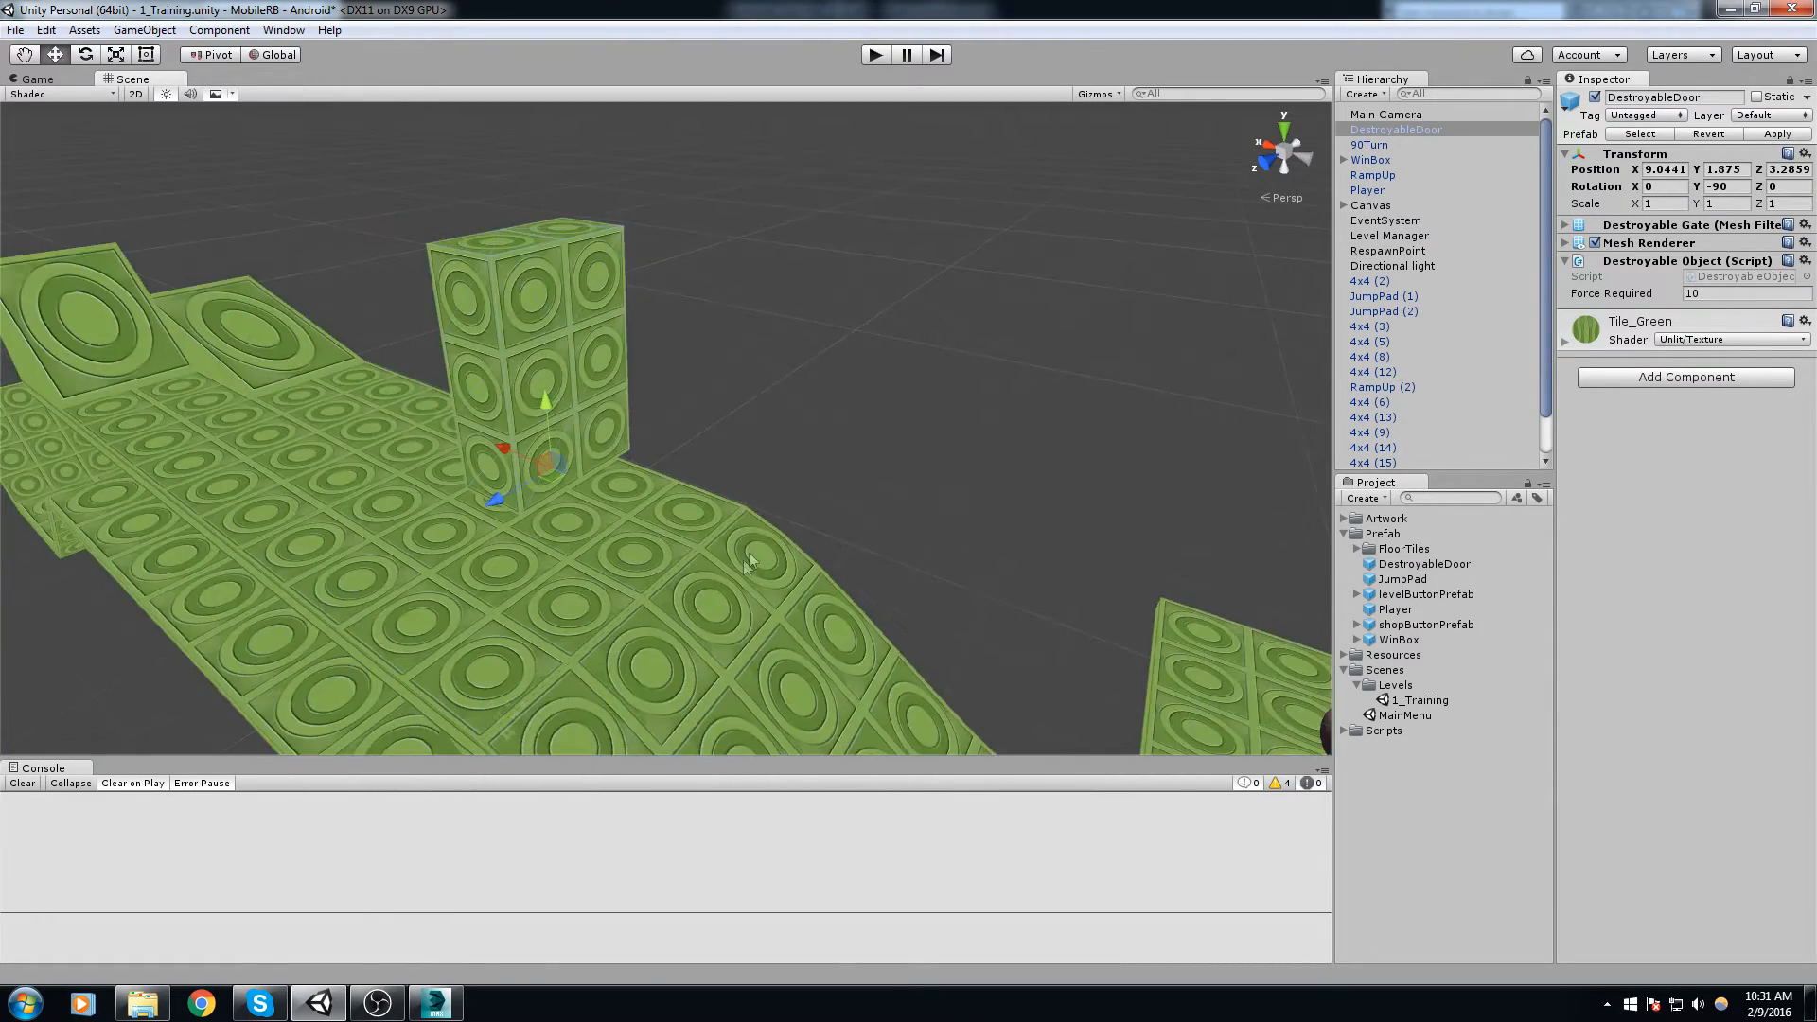
Step: Try to reposition the door by vertex-snapping its upper corner, and undo the move
middle_drag(613, 485, 708, 498)
scroll(696, 490, up, 3)
key(v)
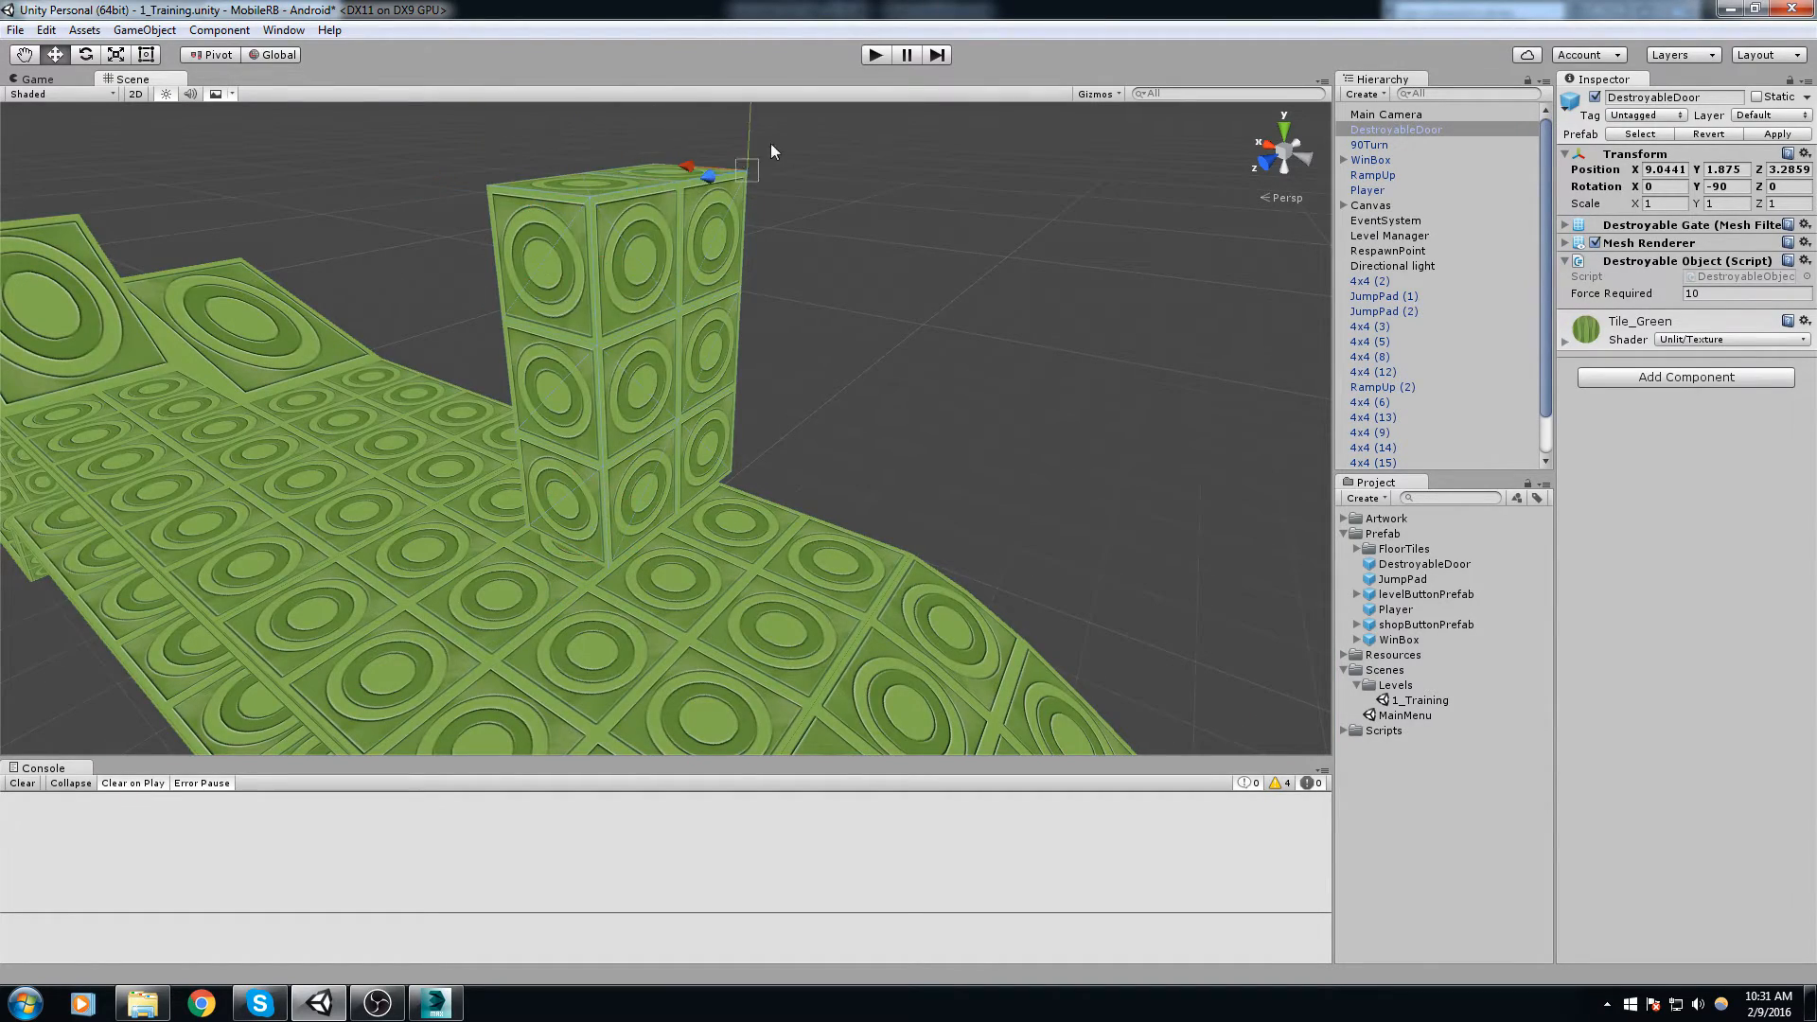
middle_drag(772, 393, 773, 502)
scroll(700, 303, up, 4)
right_drag(695, 185, 743, 208)
middle_drag(880, 294, 945, 521)
key(v)
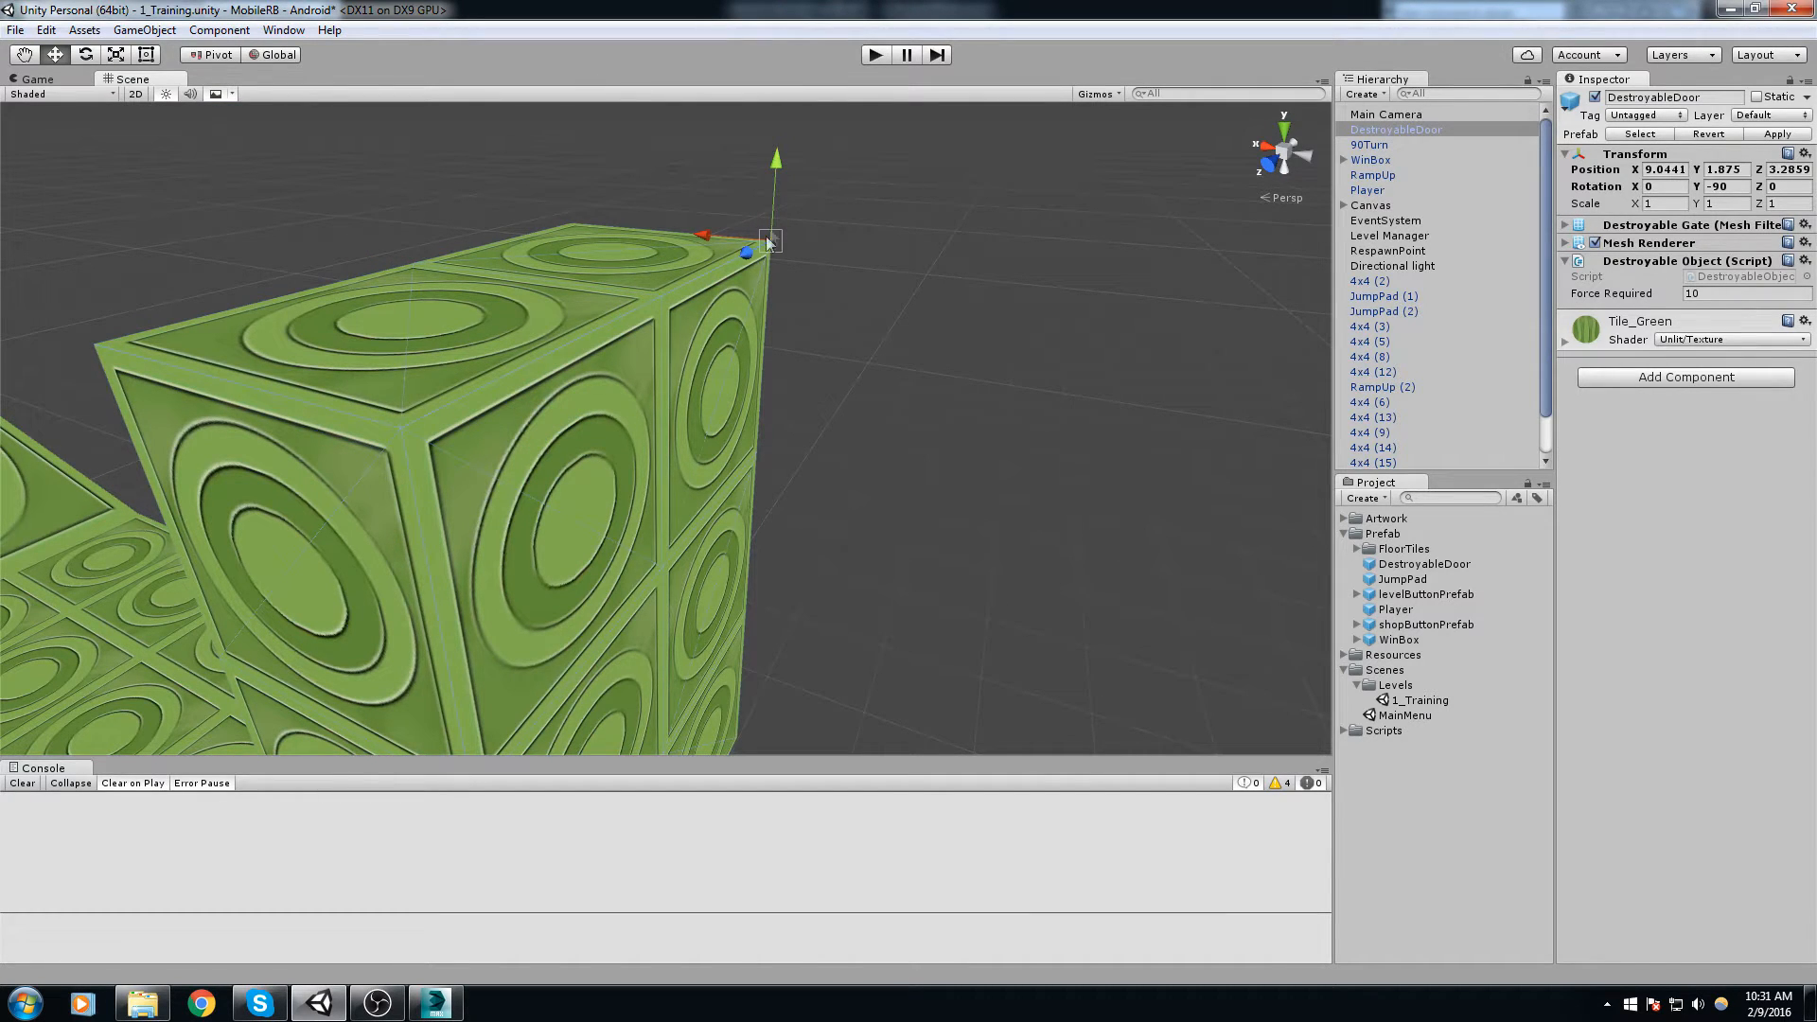
drag(761, 256, 346, 651)
drag(477, 545, 706, 356)
key(ctrl+z)
scroll(738, 464, down, 5)
right_drag(759, 513, 933, 559)
middle_drag(932, 558, 694, 494)
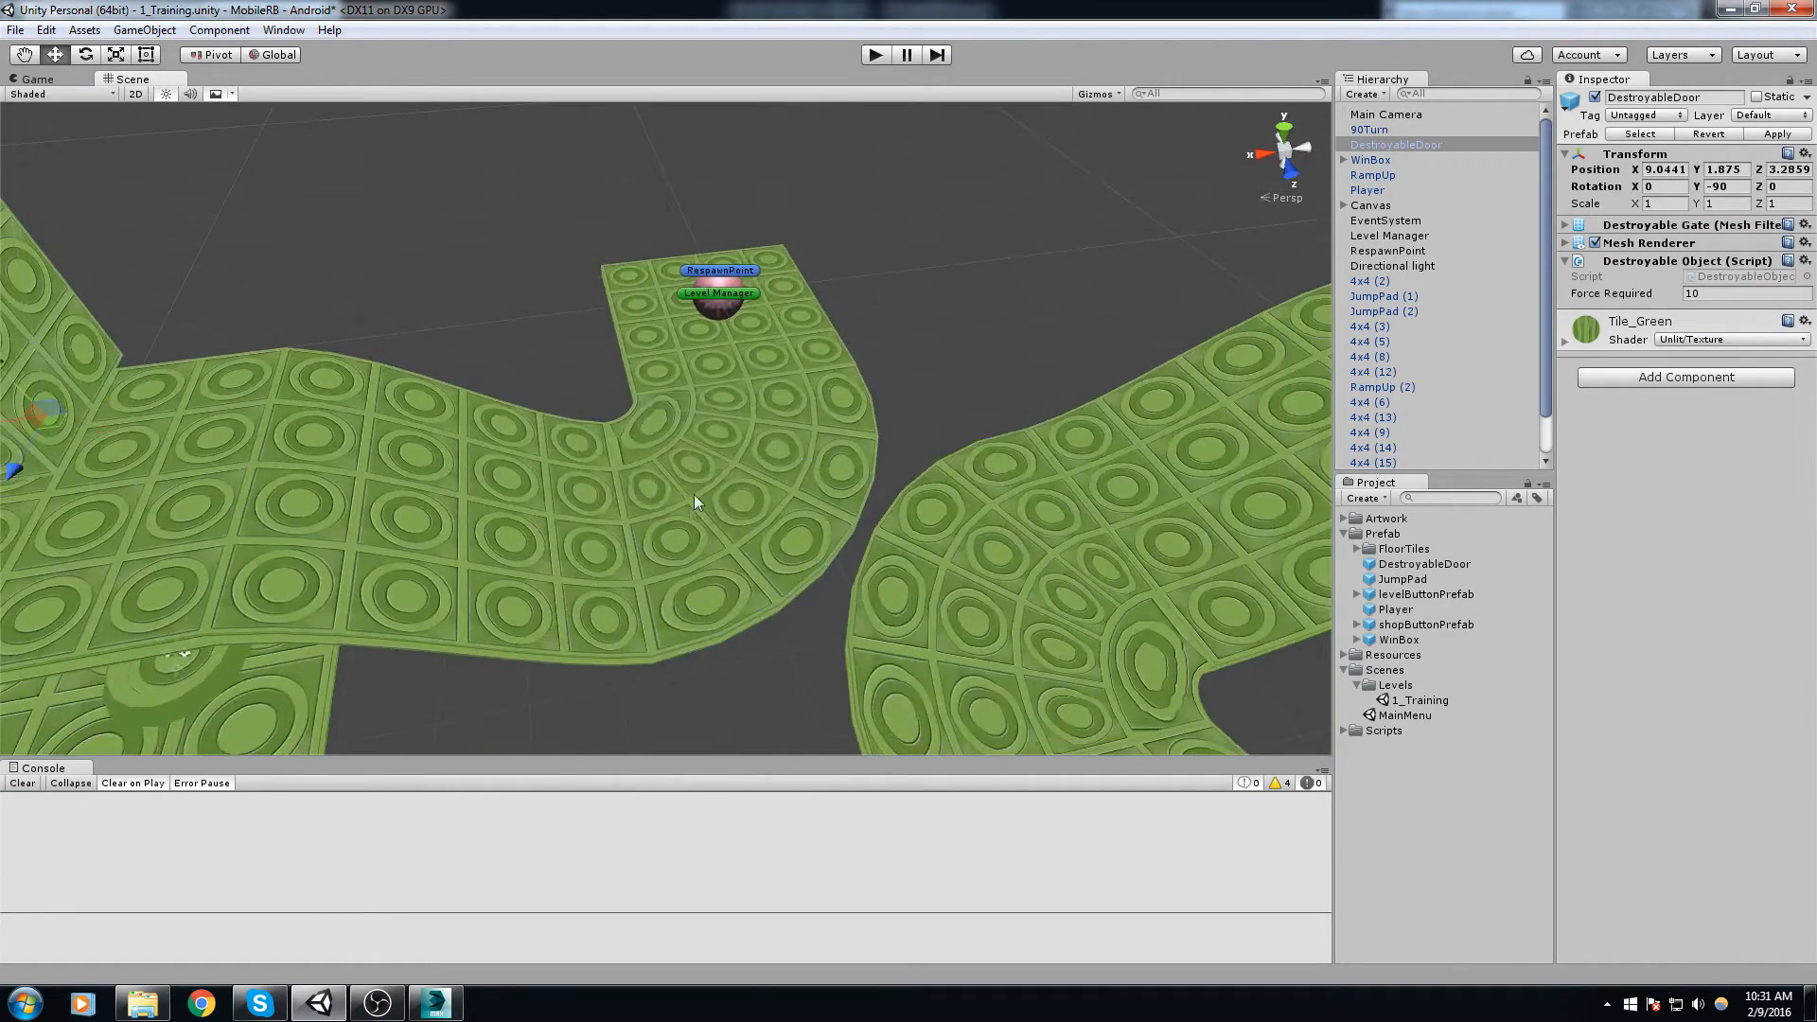
Step: Delete the separate track section beside the starting turn, including RampUp (2), 4x4 (14) and 4x4 (15)
click(740, 471)
click(771, 335)
key(f)
click(660, 553)
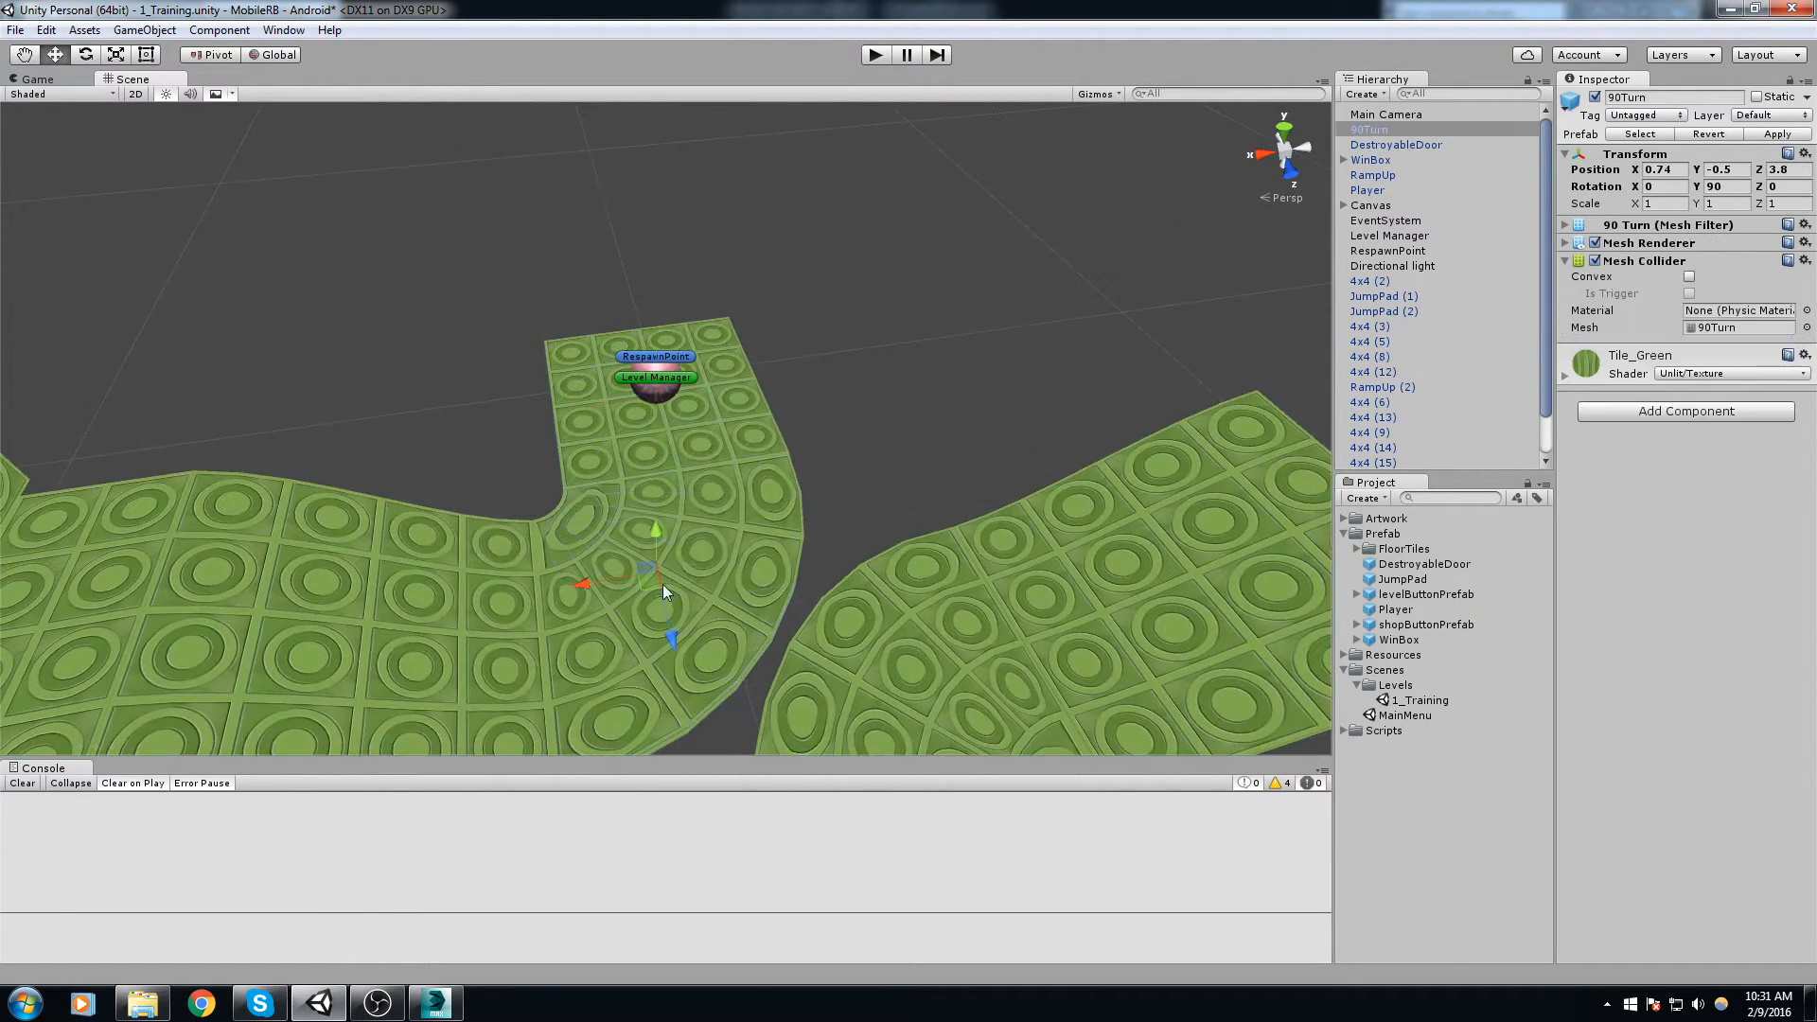
scroll(759, 555, down, 6)
click(1104, 509)
scroll(1104, 509, down, 6)
key(Delete)
click(844, 624)
key(Delete)
click(822, 671)
key(Delete)
middle_drag(409, 626, 787, 416)
click(792, 418)
key(Delete)
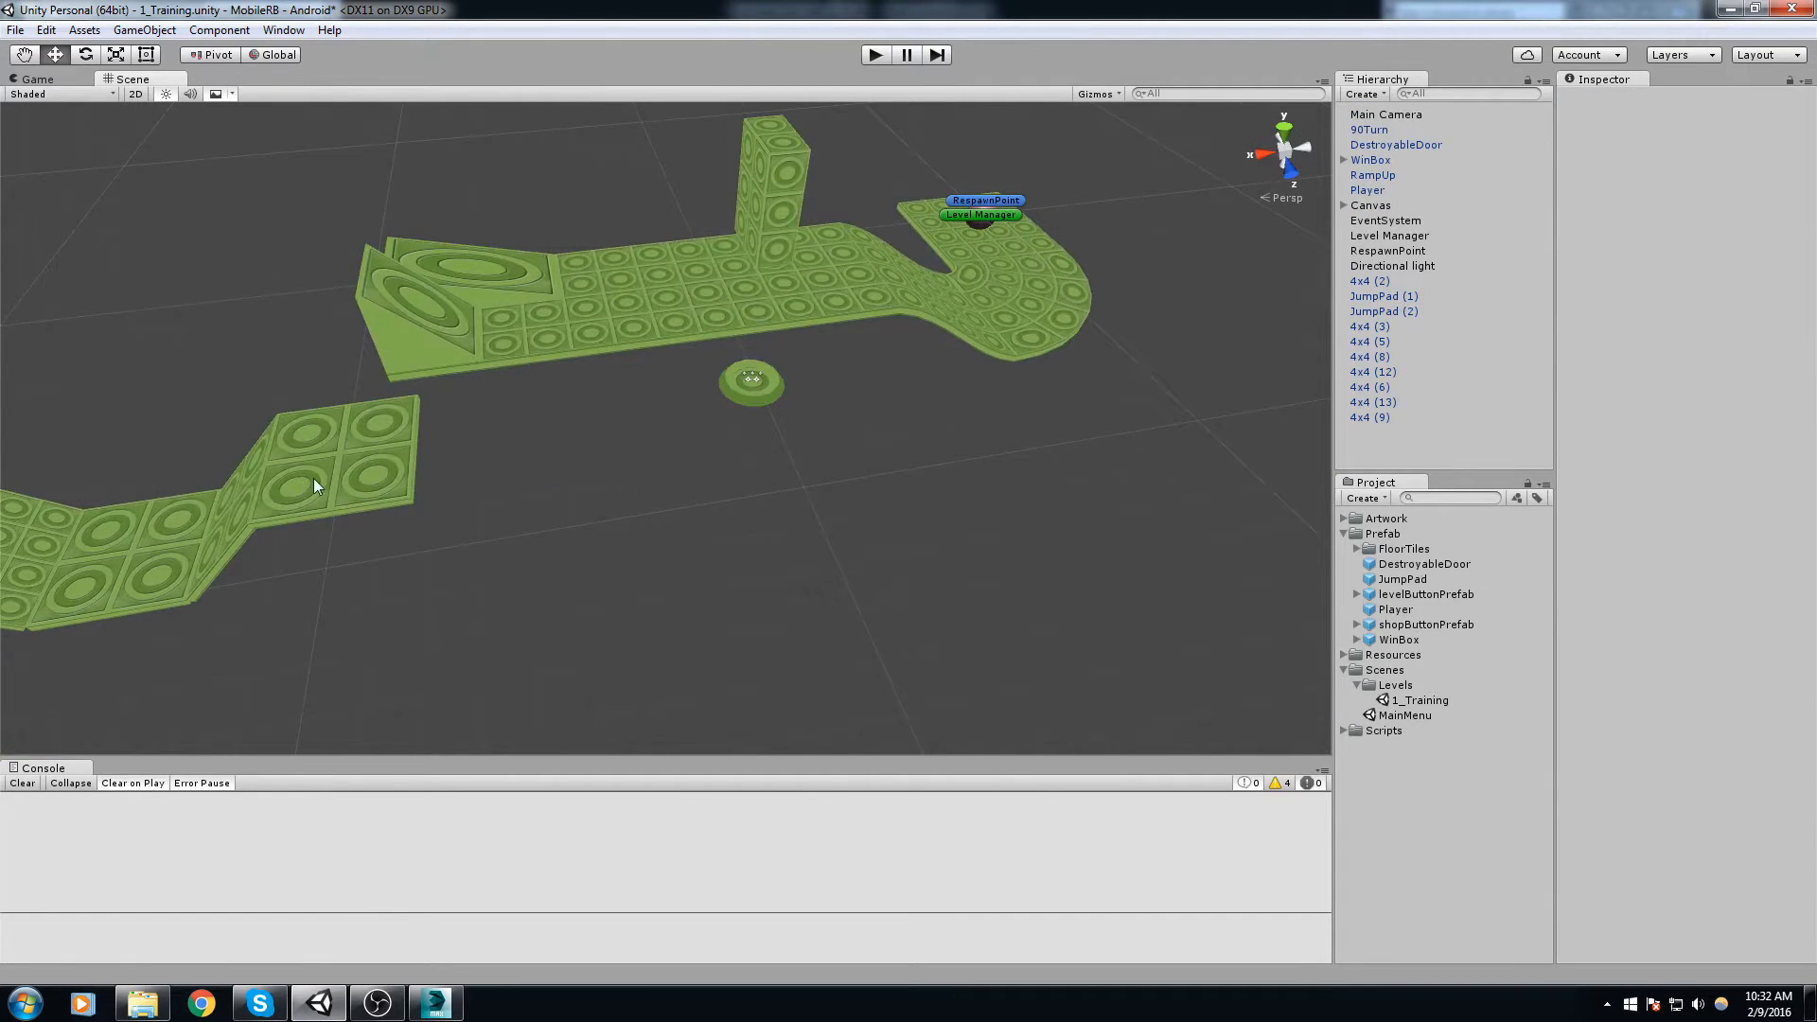
Step: Delete the remaining detached floor tiles 4x4 (5), 4x4 (6), 4x4 (12) and 4x4 (13) beyond the jump pads
click(315, 479)
key(Delete)
middle_drag(324, 479, 706, 427)
click(621, 469)
key(Delete)
click(480, 516)
key(Delete)
click(349, 526)
key(Delete)
scroll(458, 568, down, 5)
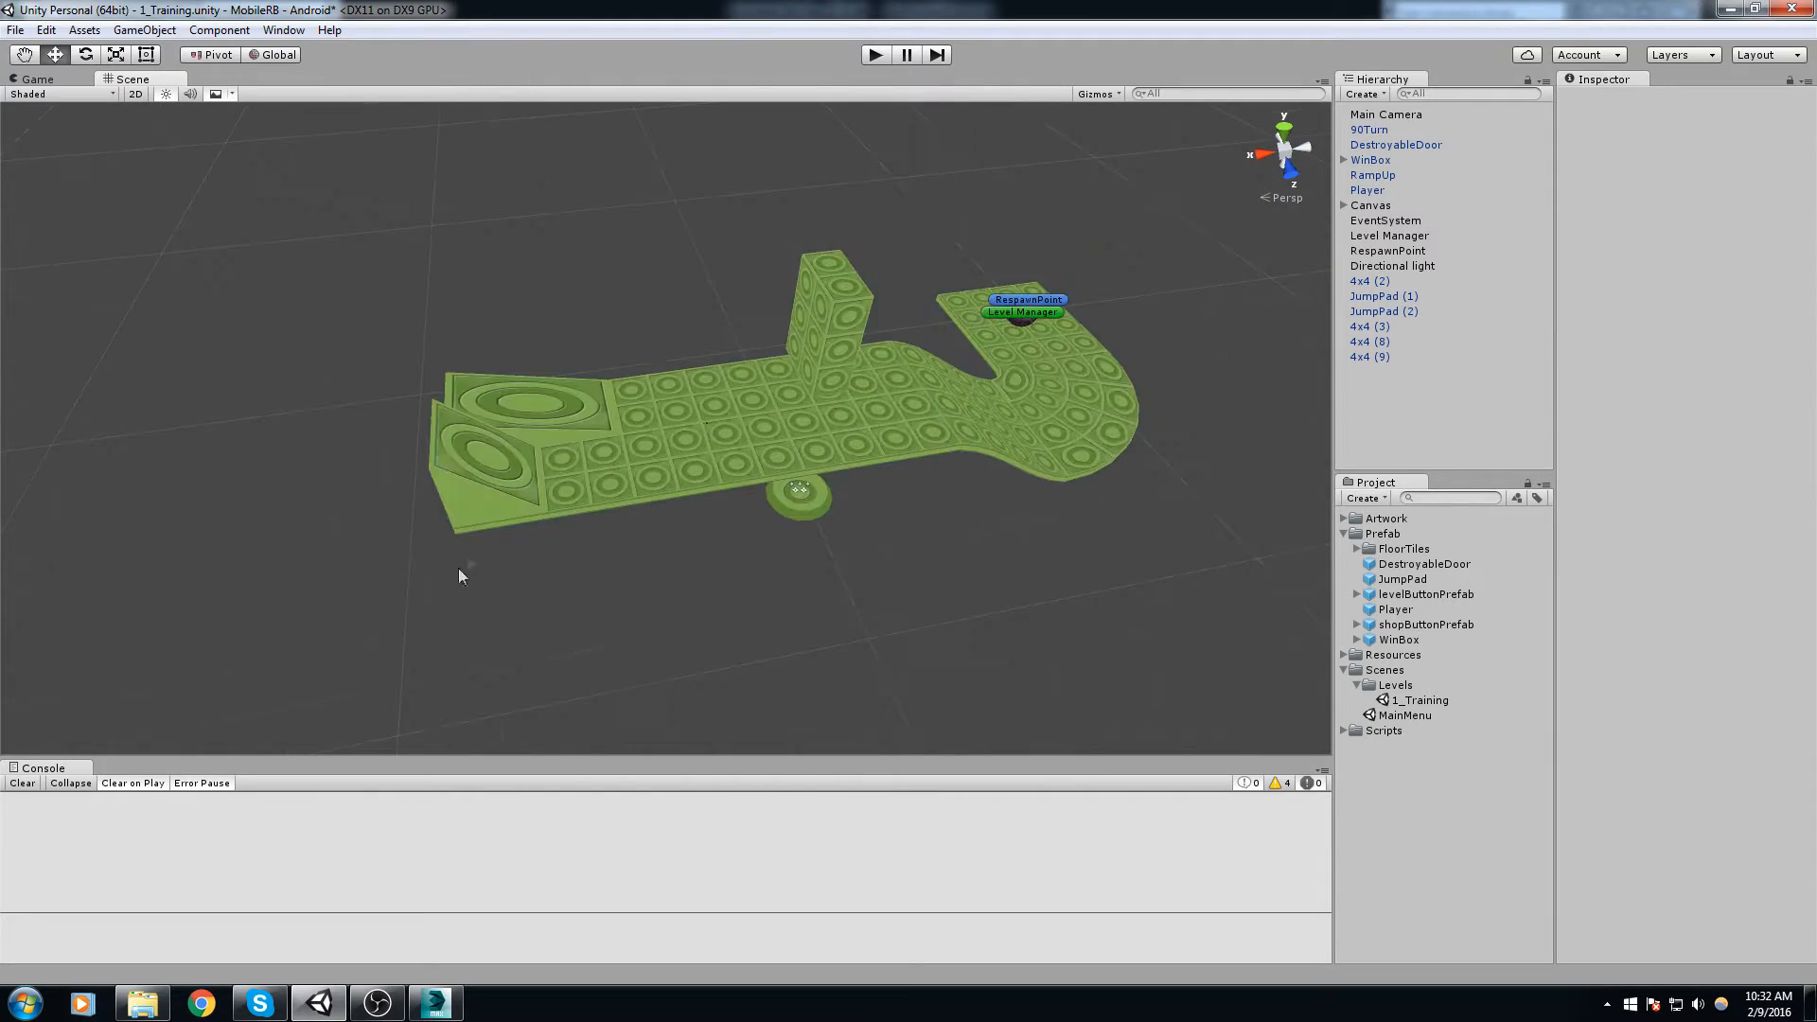
Step: Try to move the 90Turn piece freely away from its neighbouring tiles, and undo the move
click(1024, 377)
key(f)
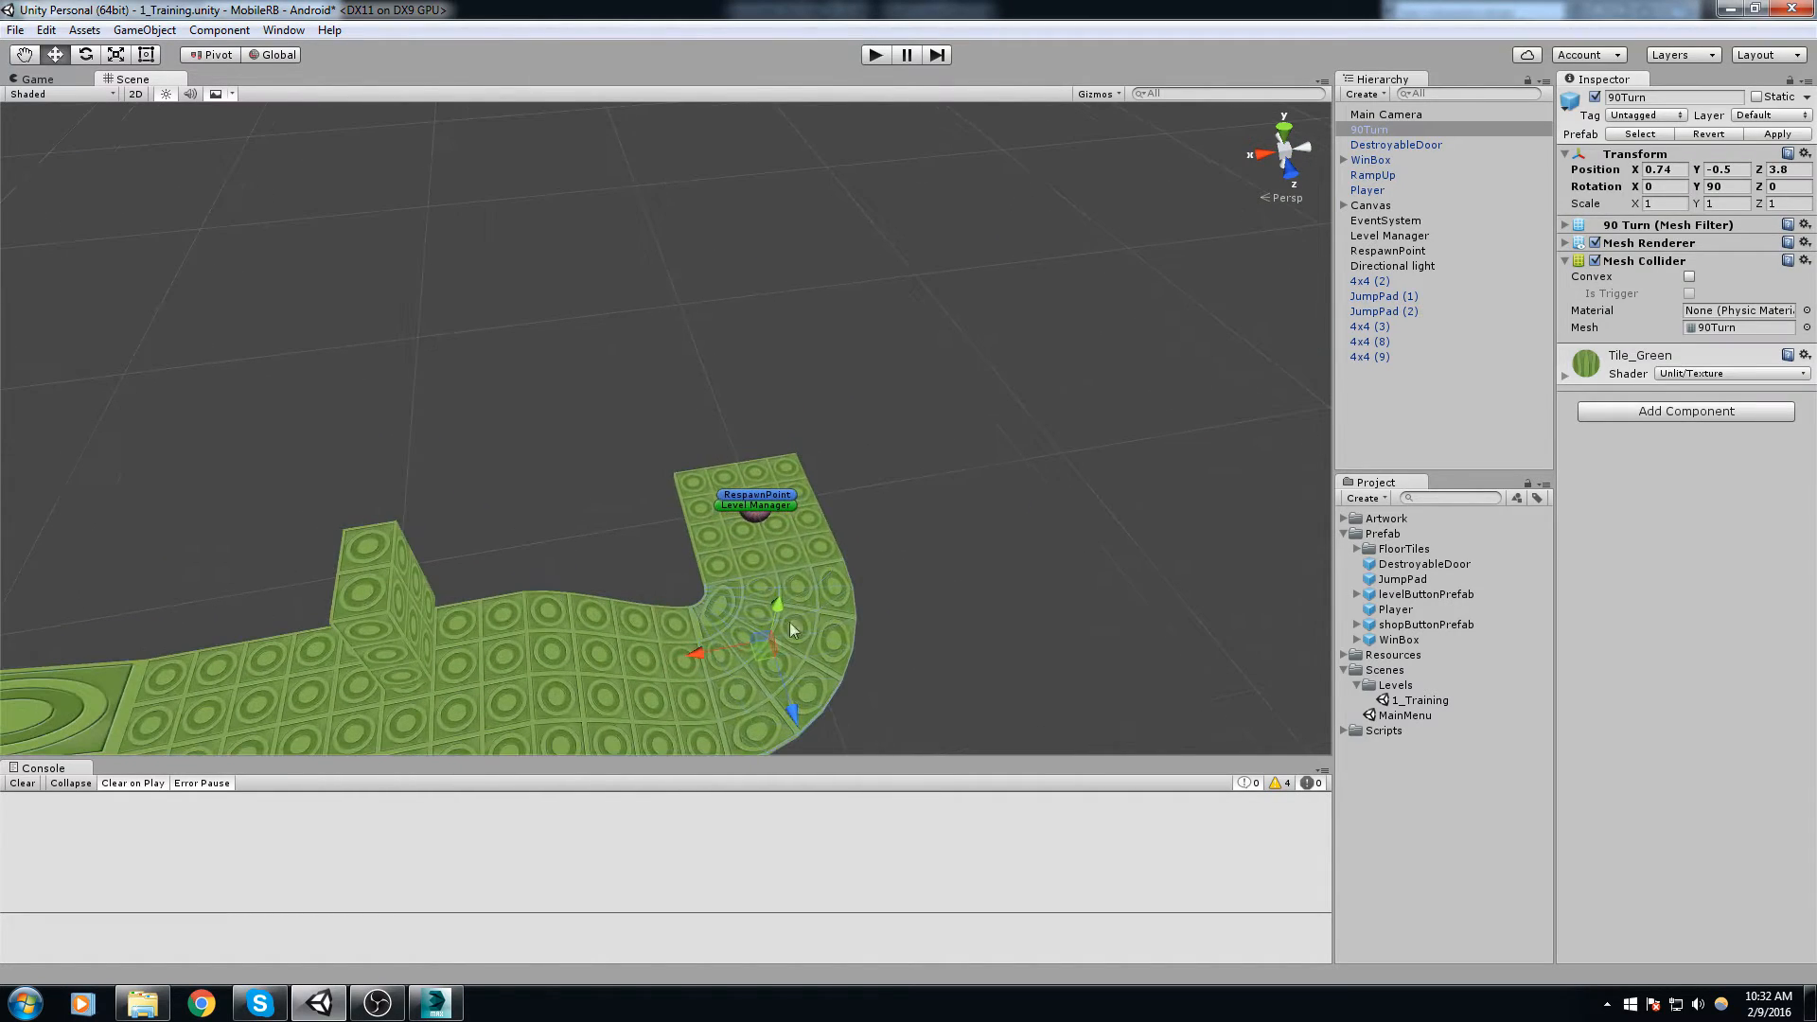
scroll(797, 589, up, 5)
scroll(808, 543, up, 2)
right_drag(807, 542, 736, 530)
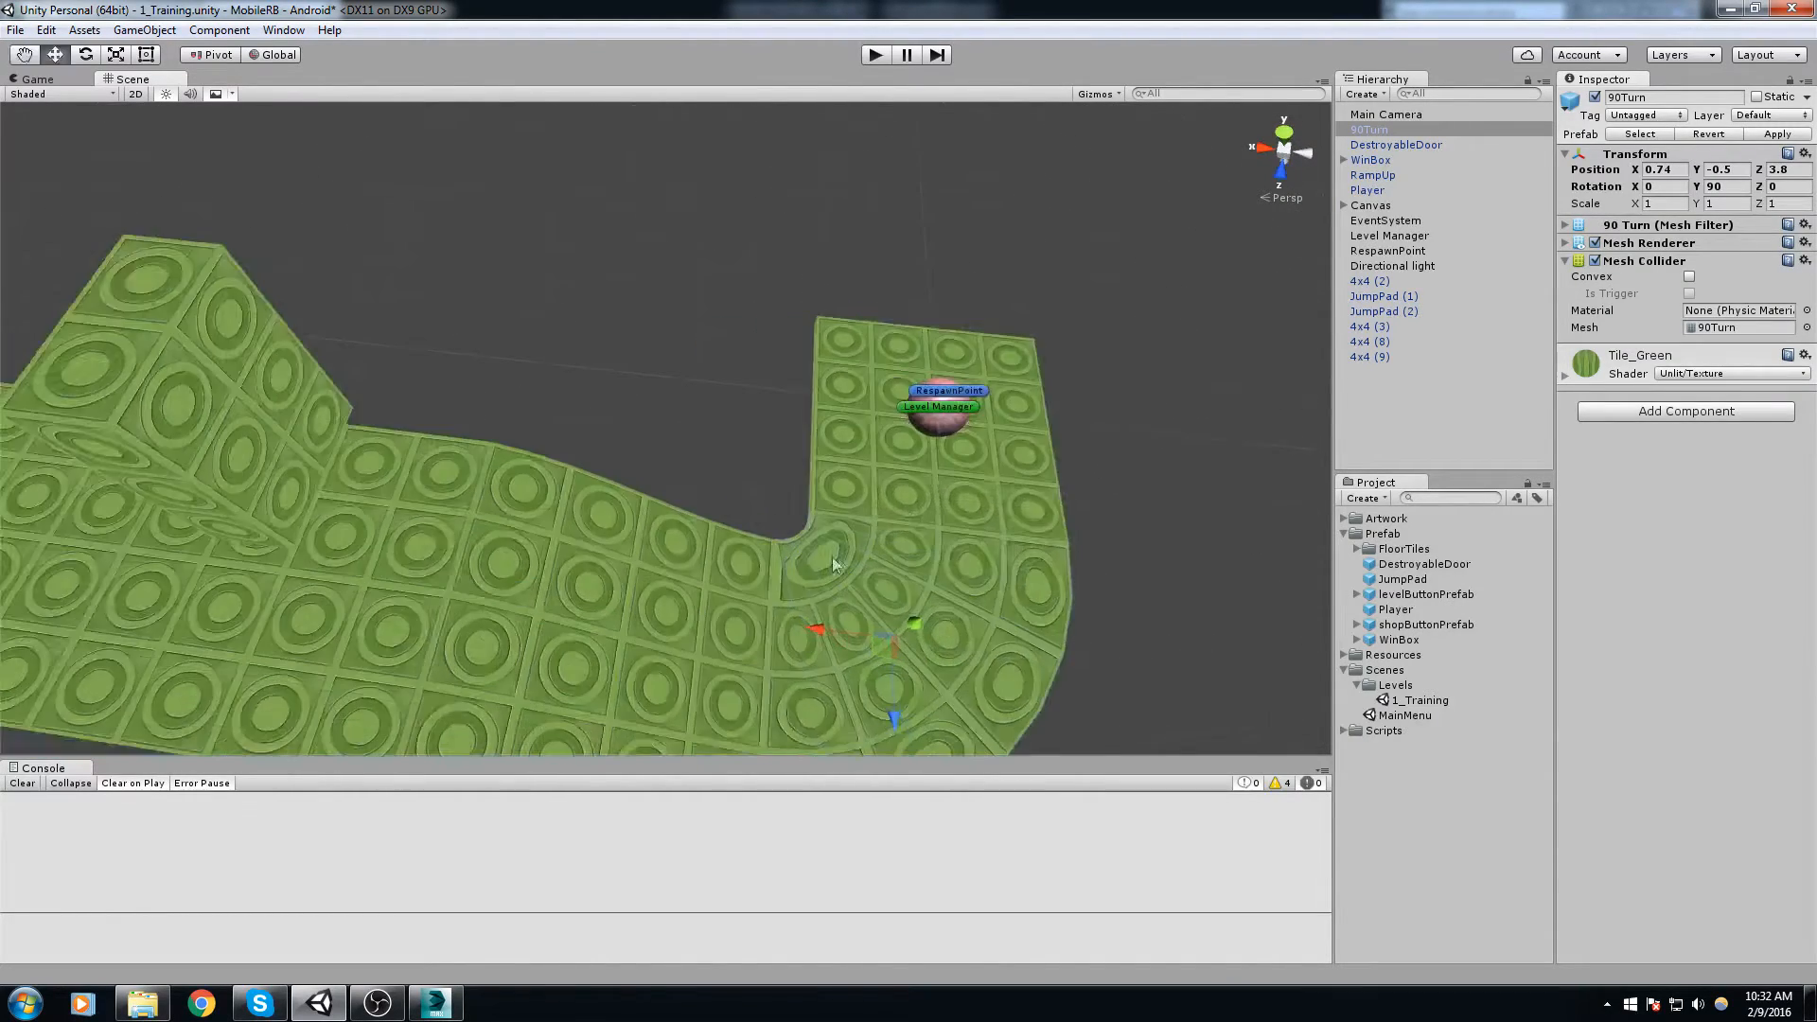
scroll(748, 515, up, 4)
middle_drag(761, 497, 679, 400)
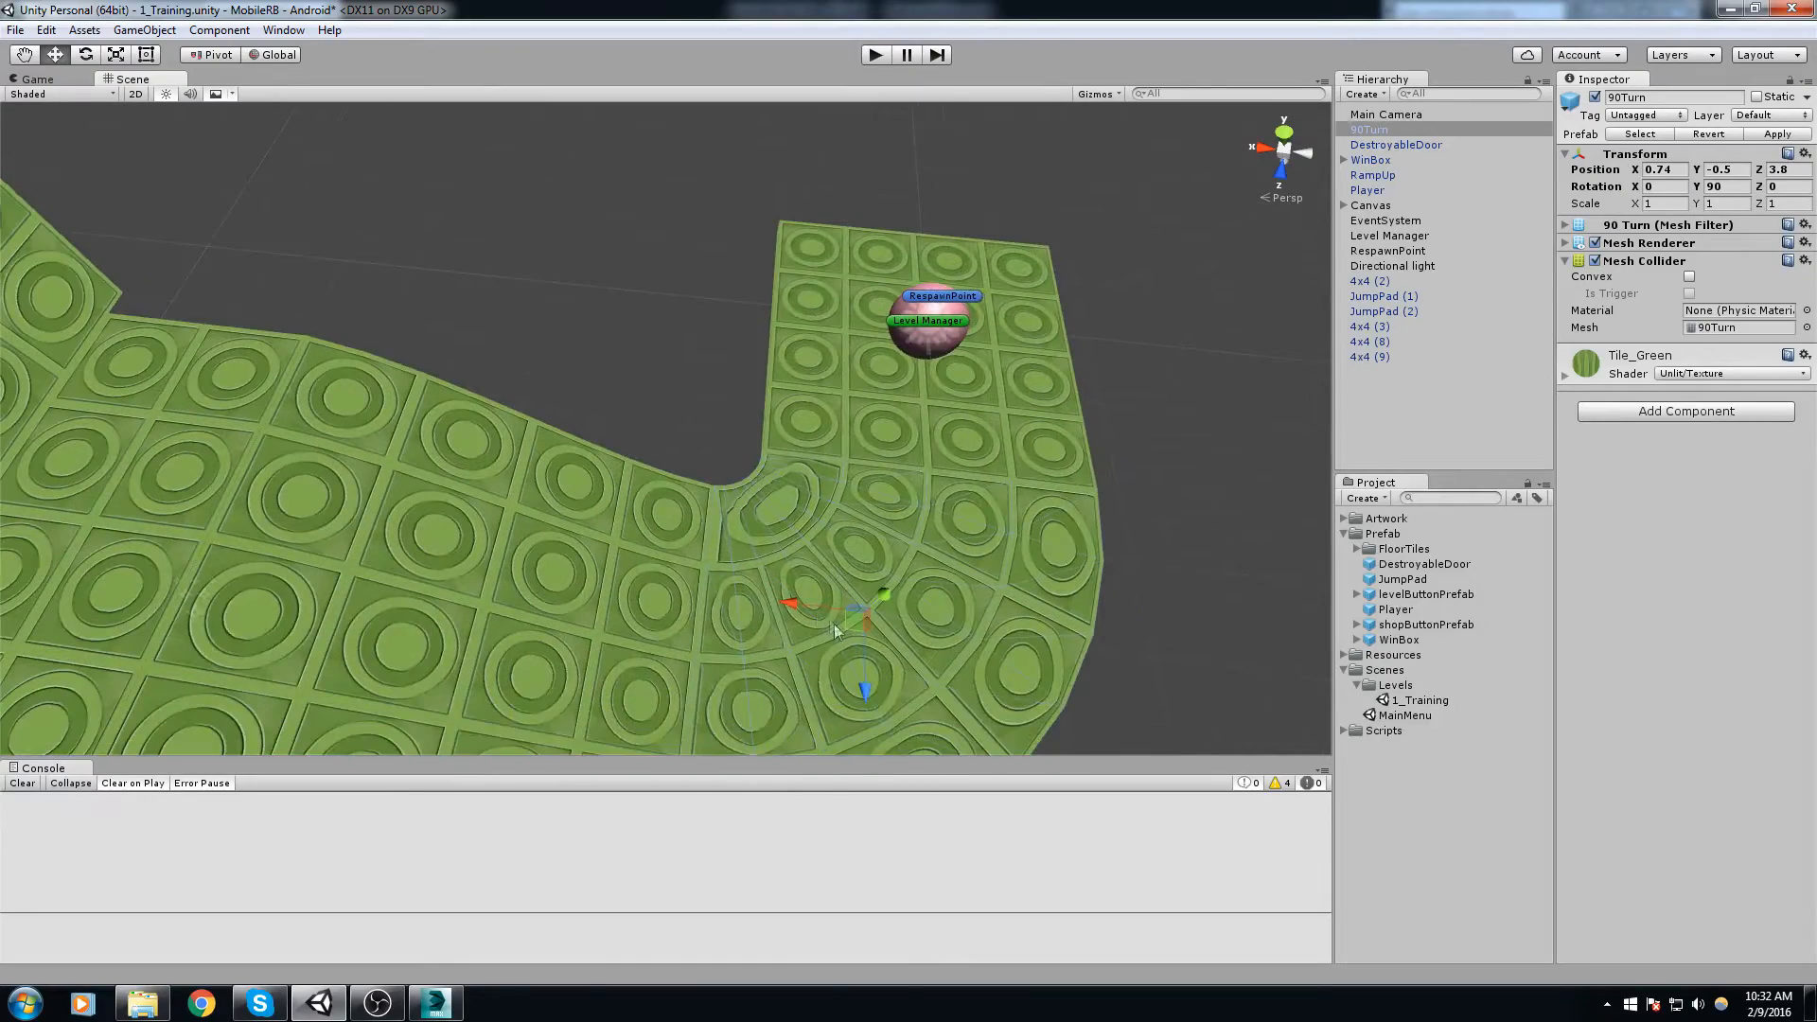
scroll(720, 529, up, 4)
middle_drag(719, 496, 628, 389)
scroll(628, 389, down, 3)
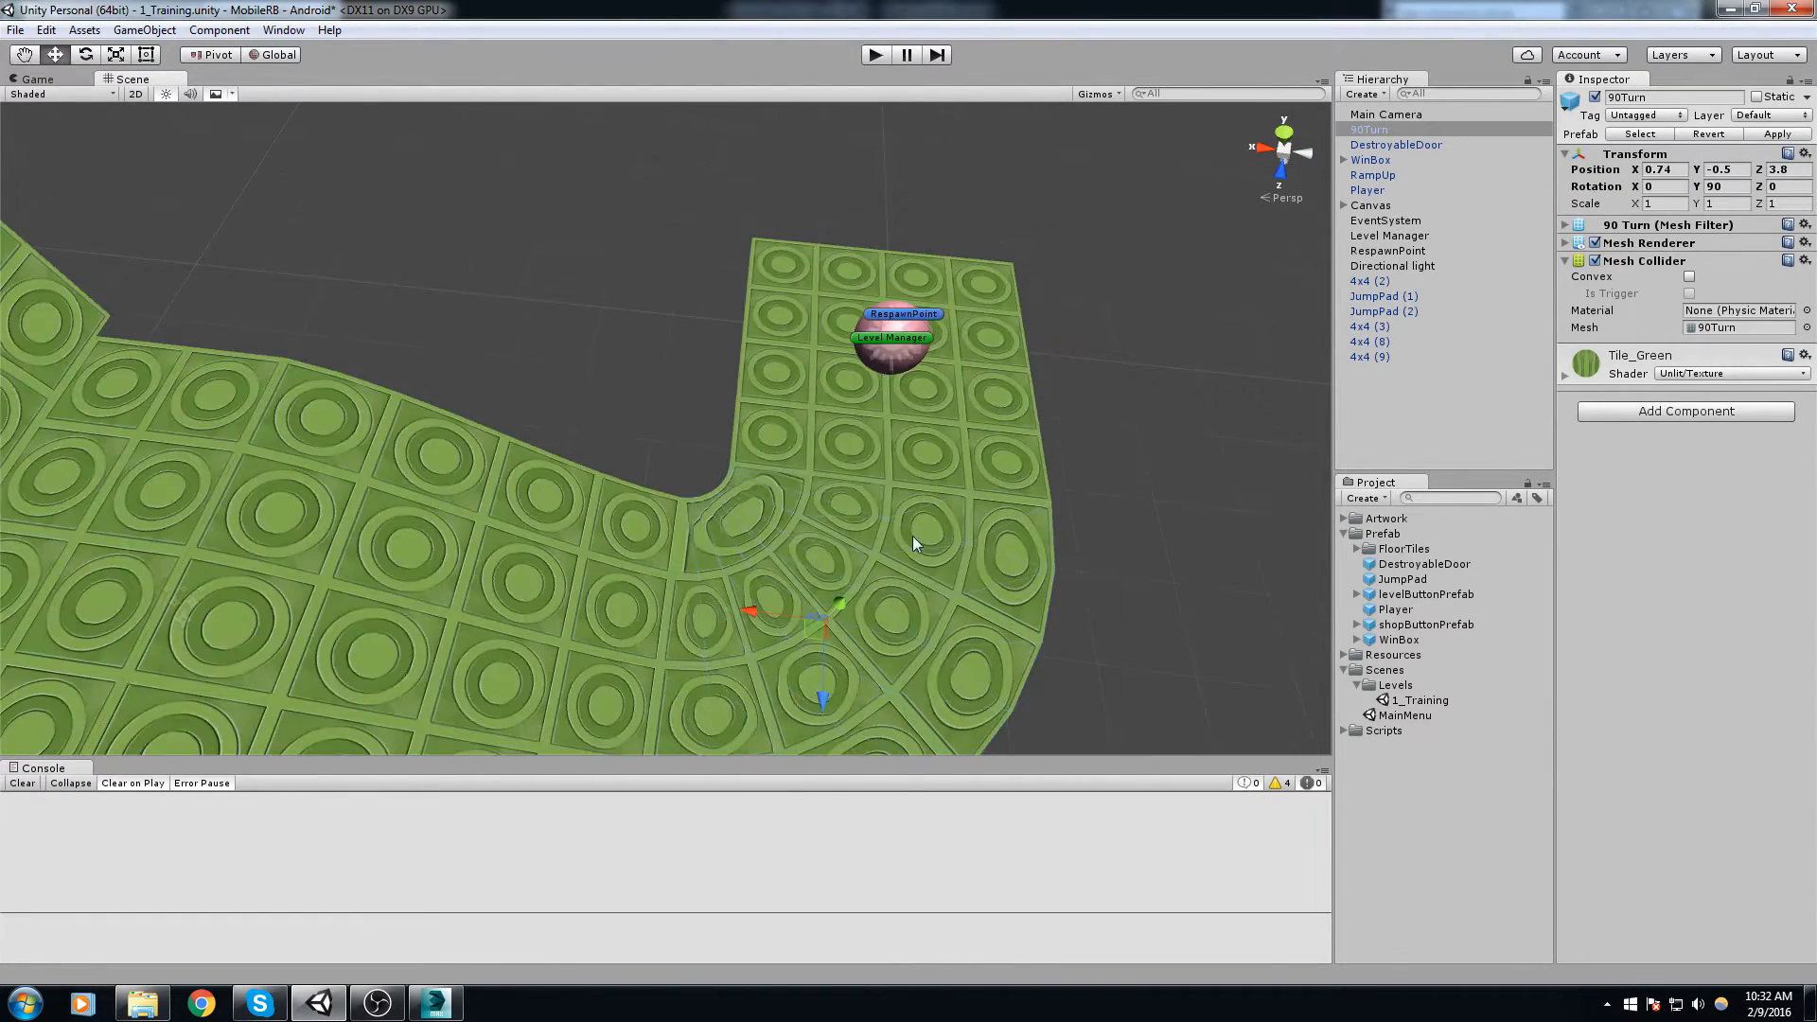
drag(808, 634, 842, 664)
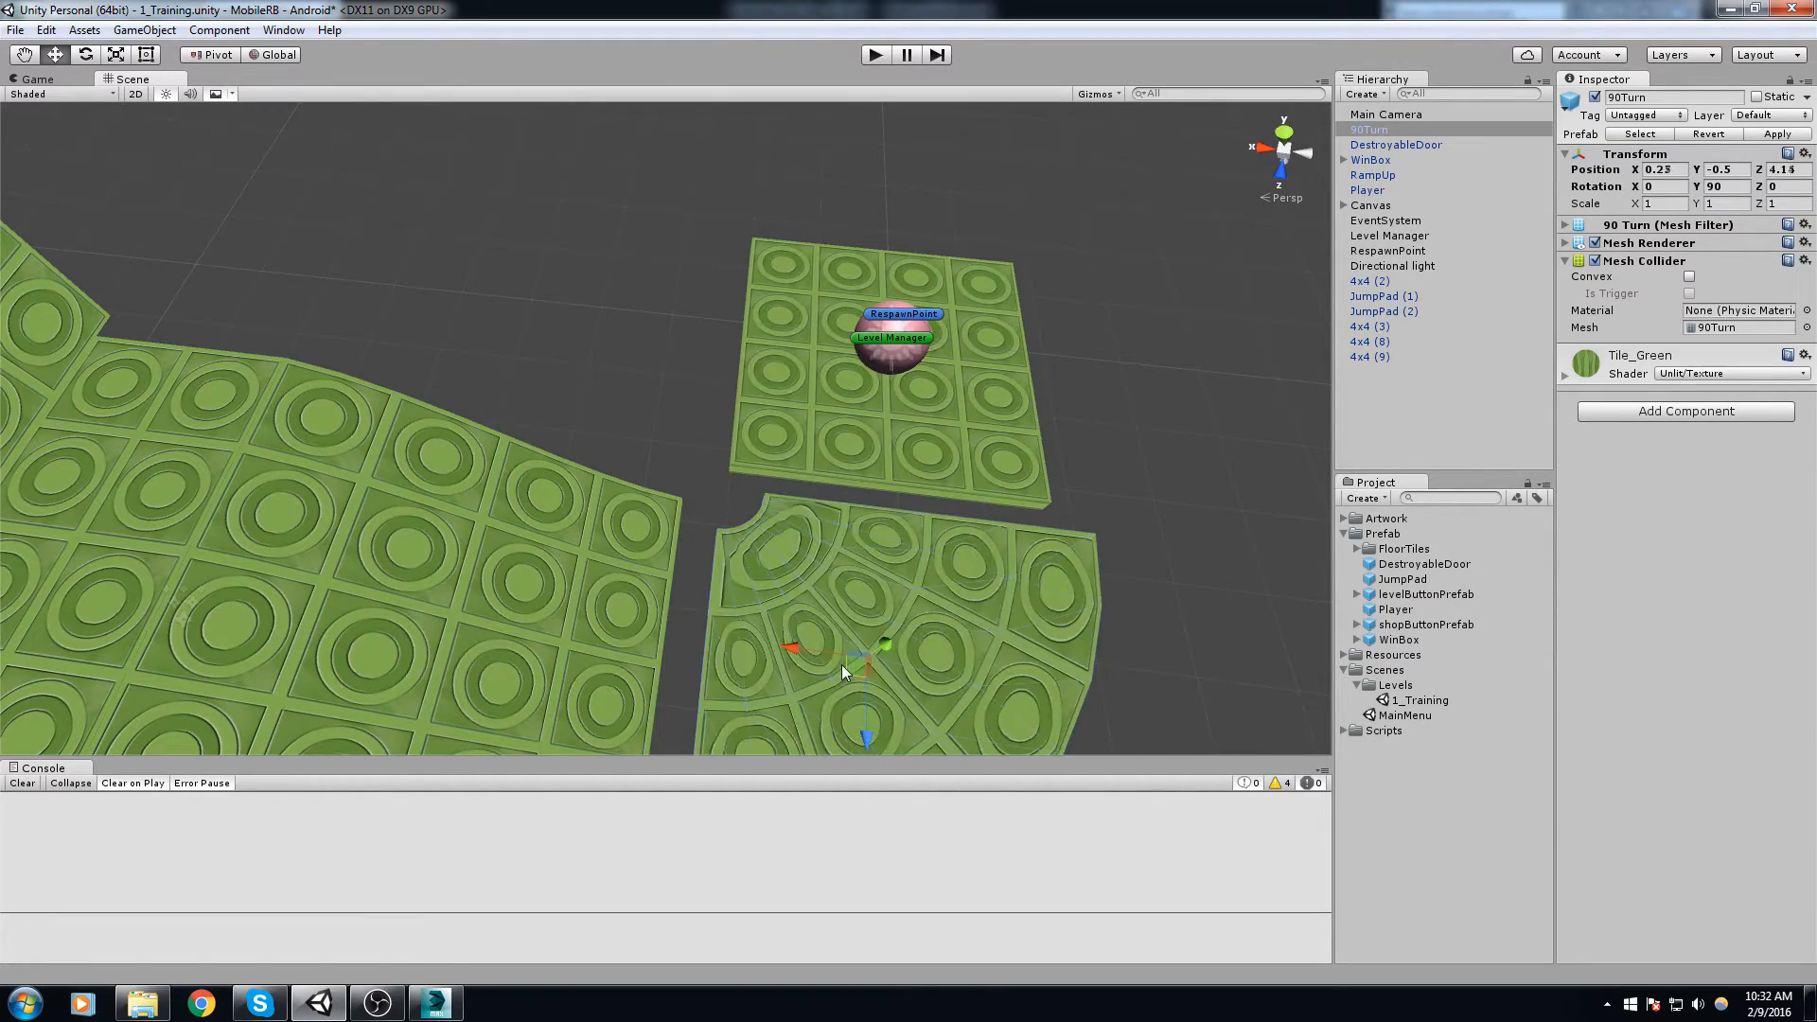
key(ctrl+z)
Step: Set the 90Turn piece's position to X -4, Y 0, Z 0, on the opposite side of the respawn tile
middle_drag(876, 490, 734, 436)
click(1674, 167)
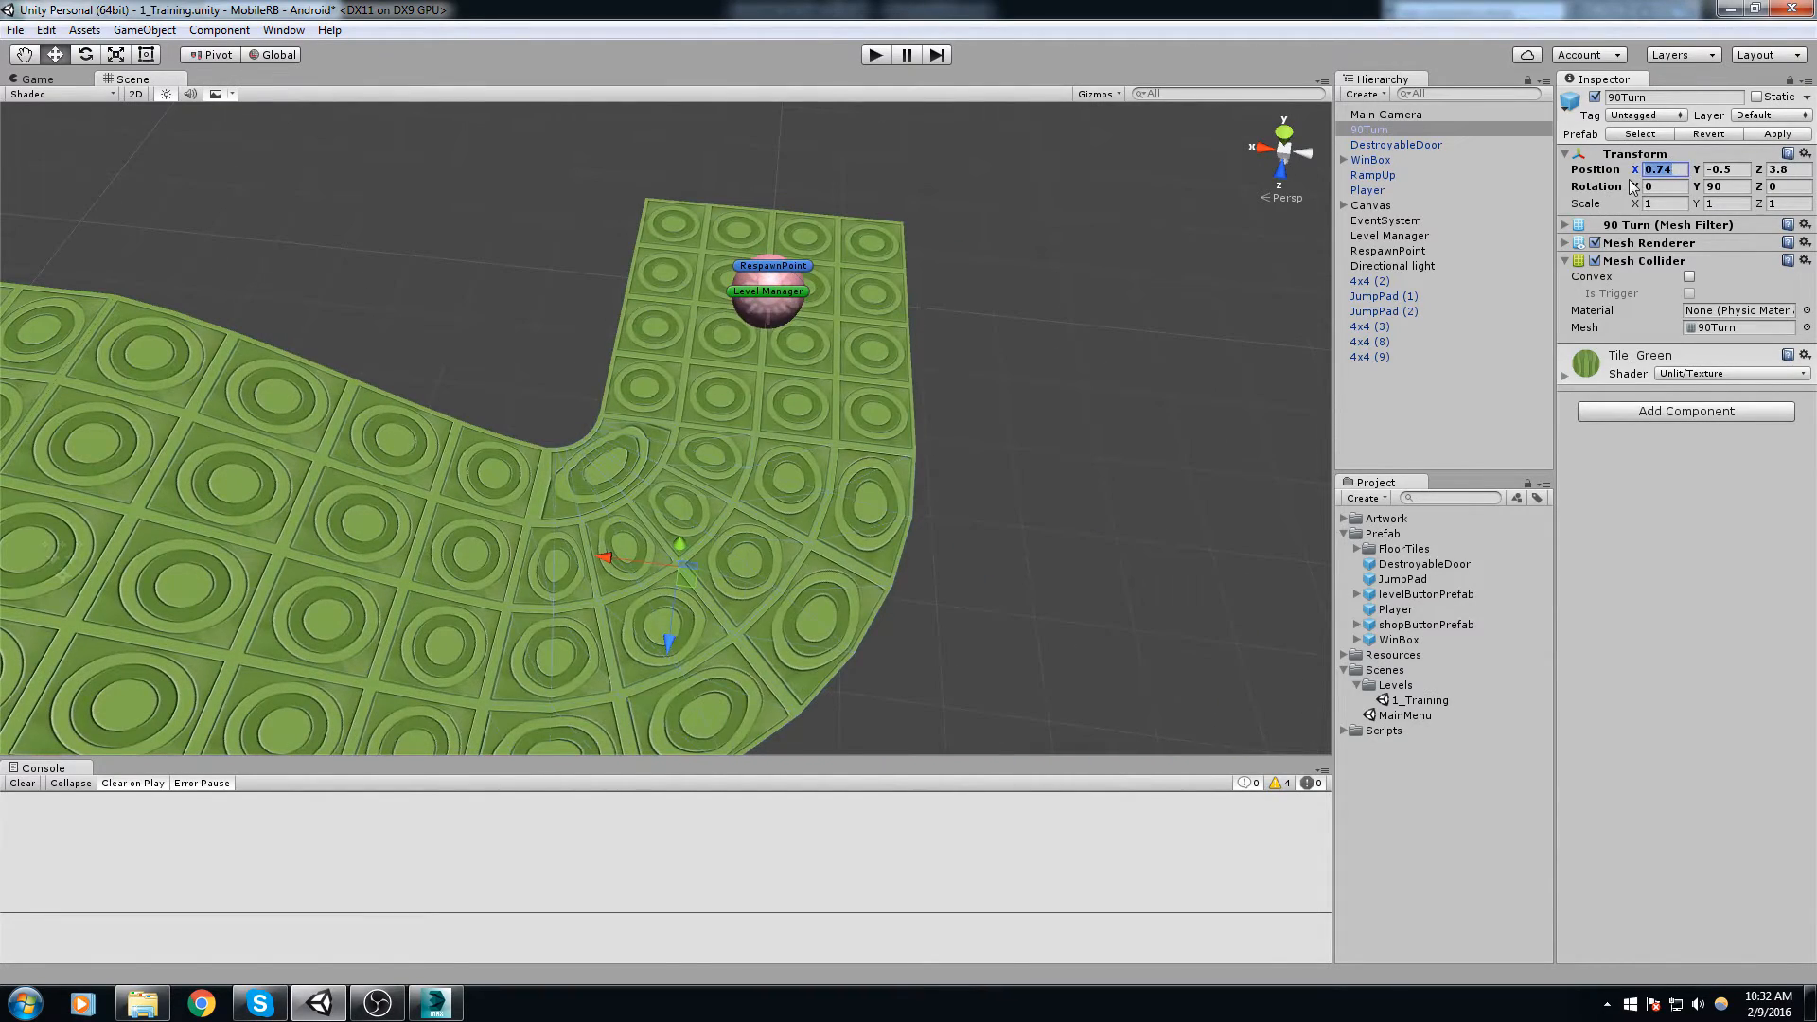
text(0)
key(Tab)
text(0)
key(Tab)
text(0)
alt+drag(1167, 231, 1274, 388)
scroll(1041, 463, up, 4)
alt+drag(816, 539, 1032, 417)
scroll(811, 372, up, 4)
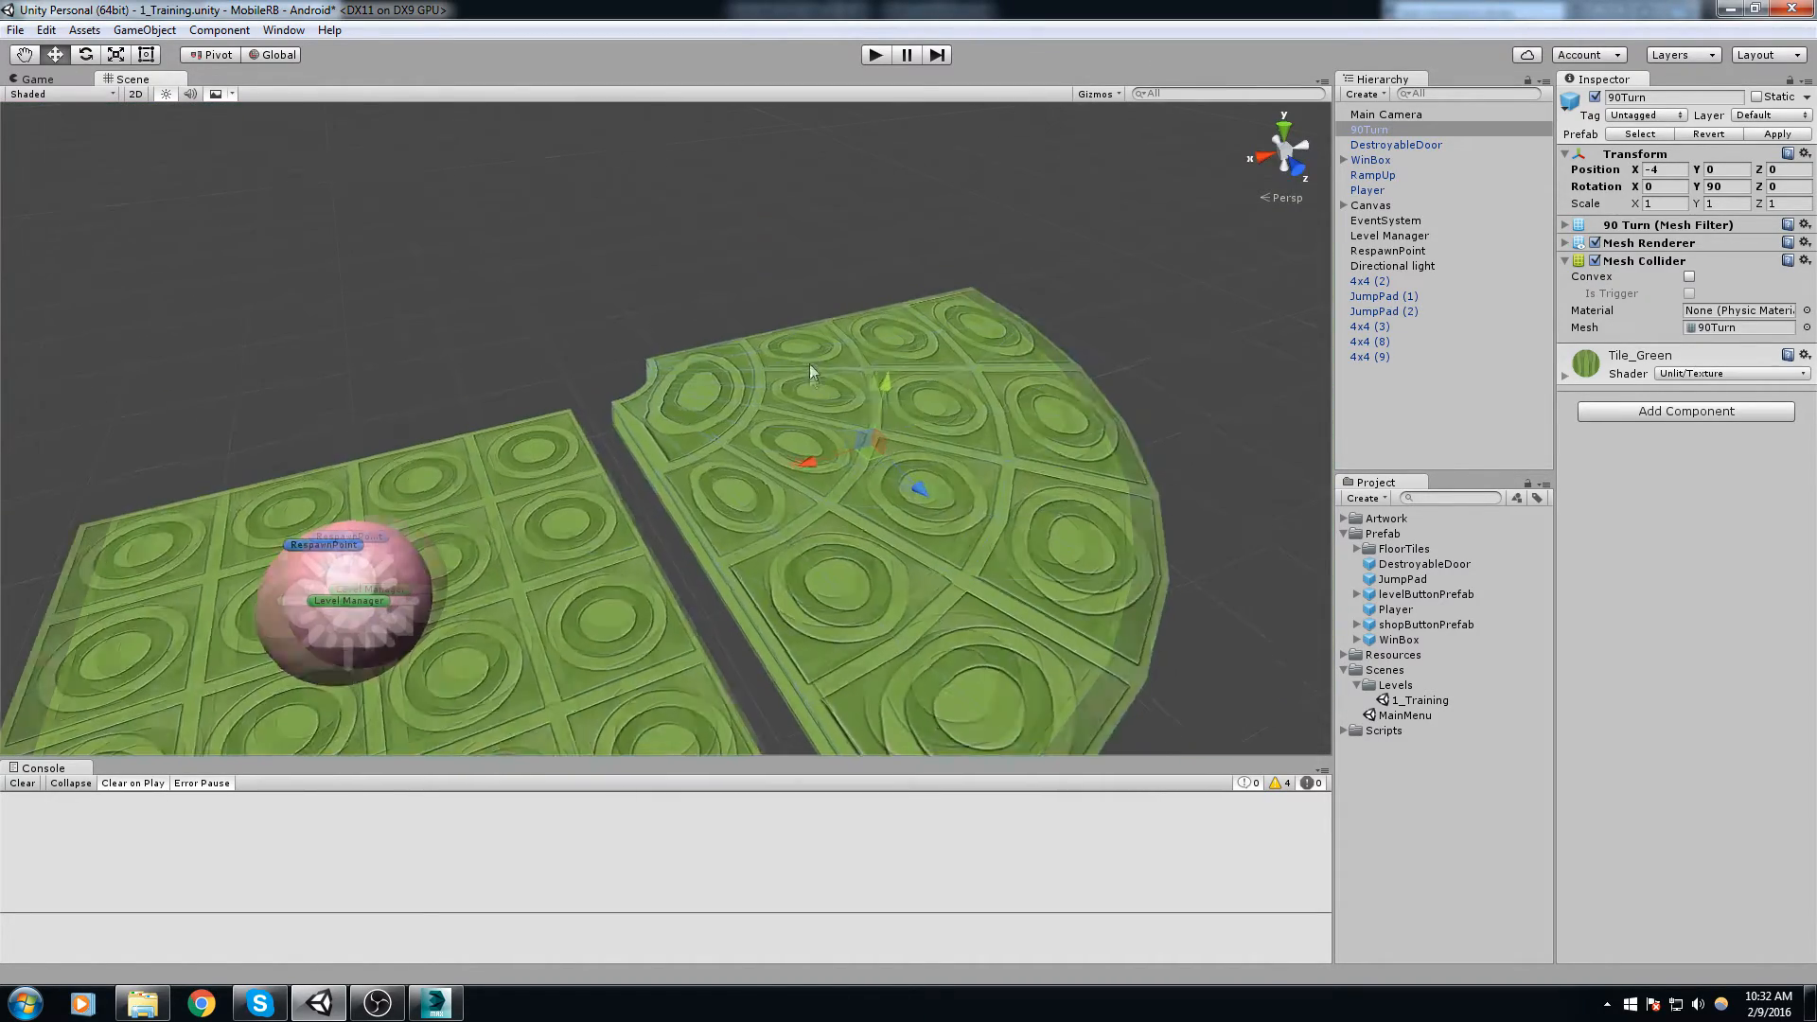
scroll(749, 326, down, 6)
alt+drag(838, 435, 786, 502)
middle_drag(787, 503, 729, 583)
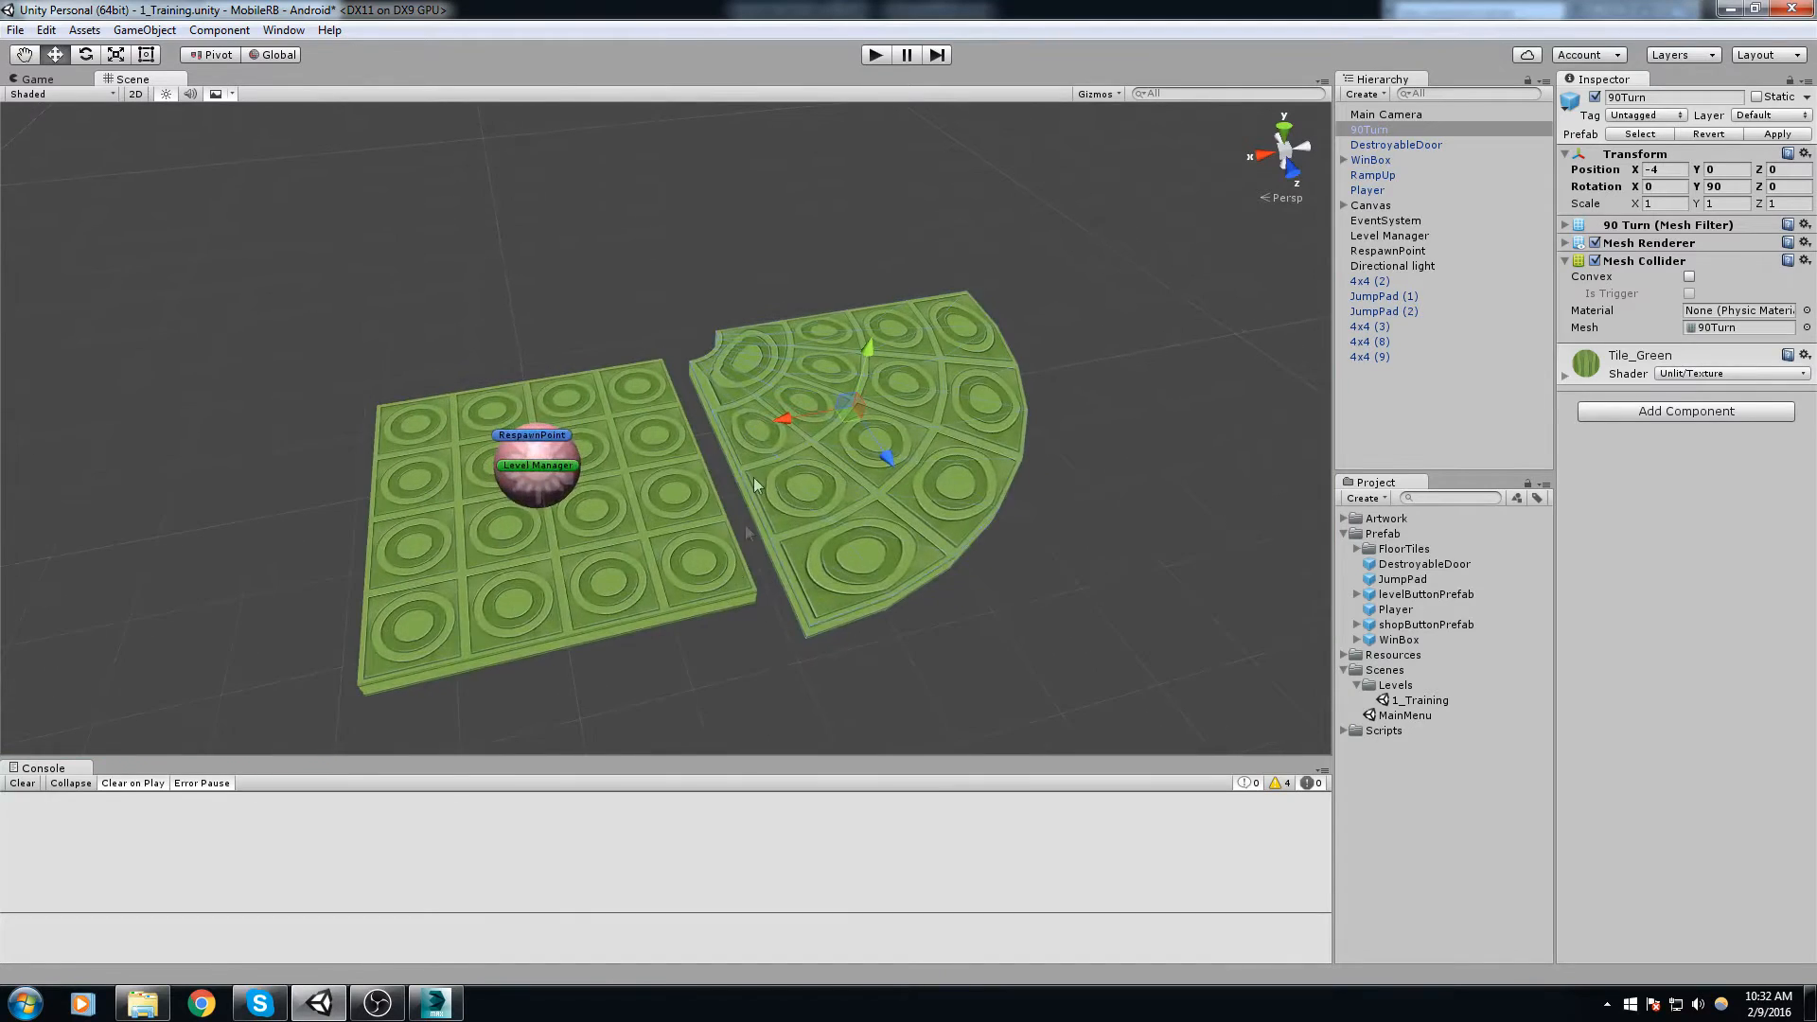
Step: Vertex-snap the 90Turn piece flush against the edge of the respawn floor tile
middle_drag(753, 476, 754, 647)
key(v)
scroll(784, 515, up, 5)
alt+drag(784, 515, 800, 553)
scroll(958, 484, up, 4)
key(v)
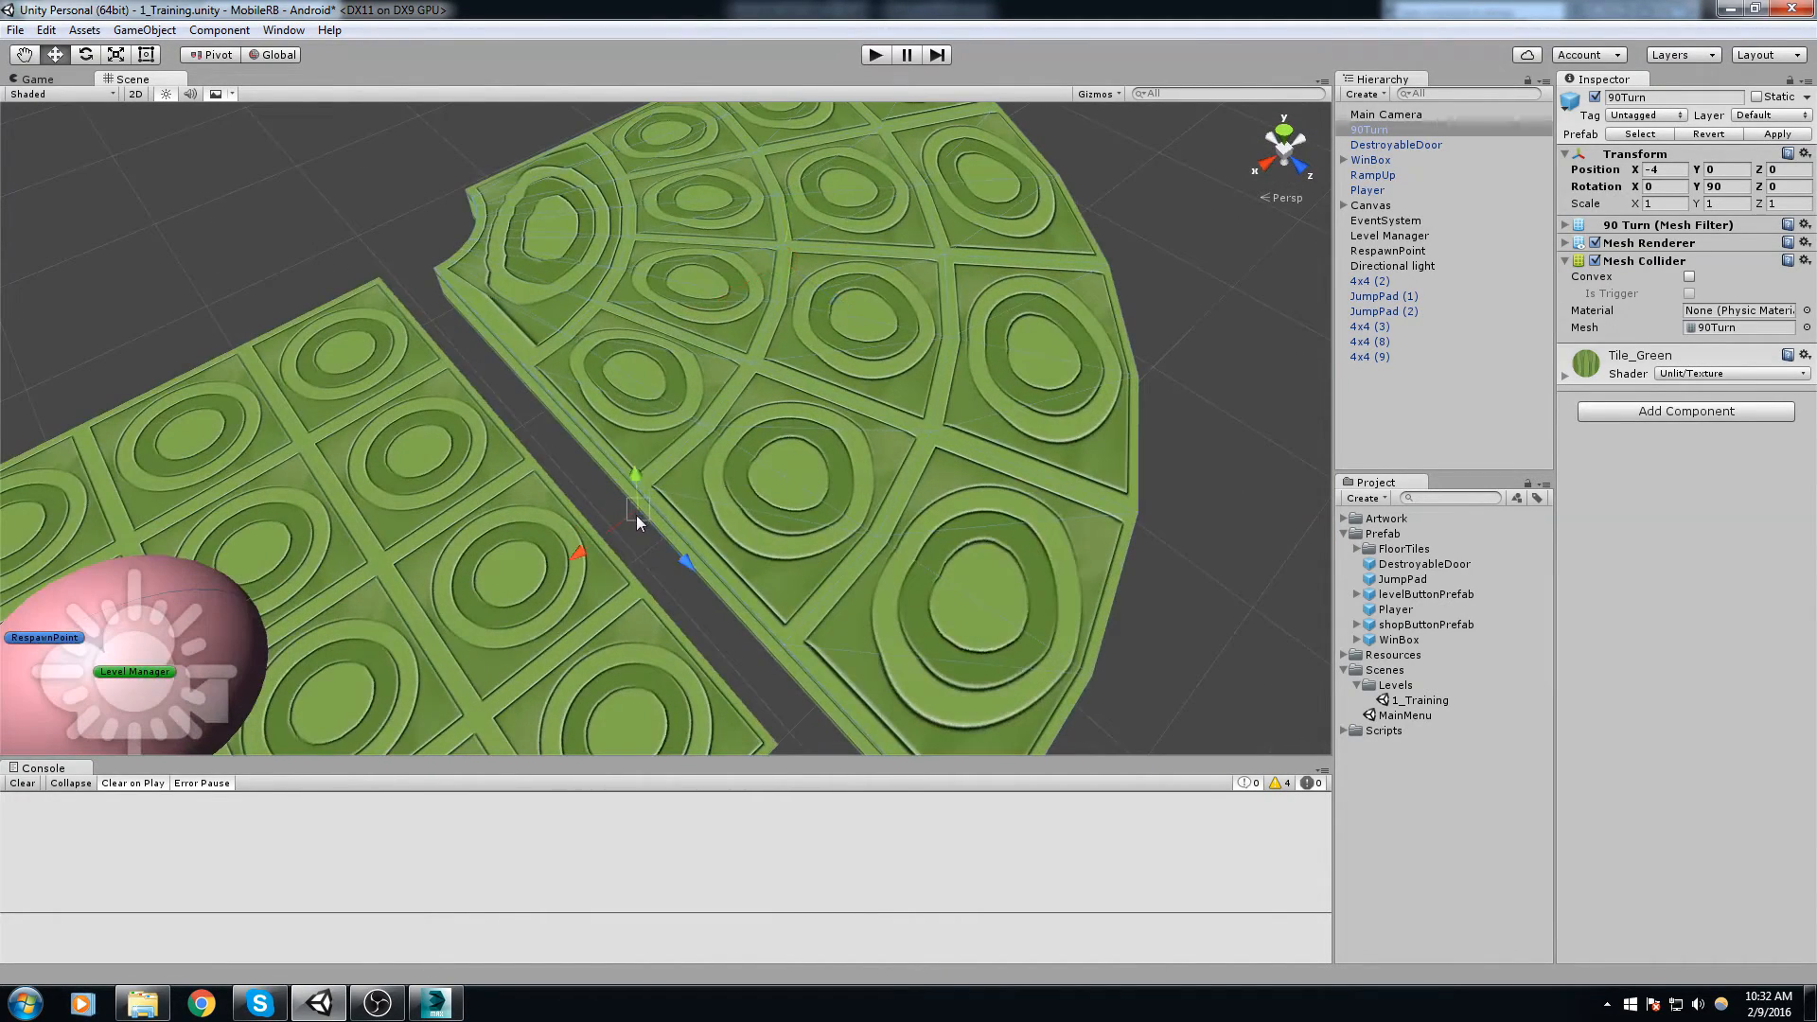
drag(634, 494, 543, 424)
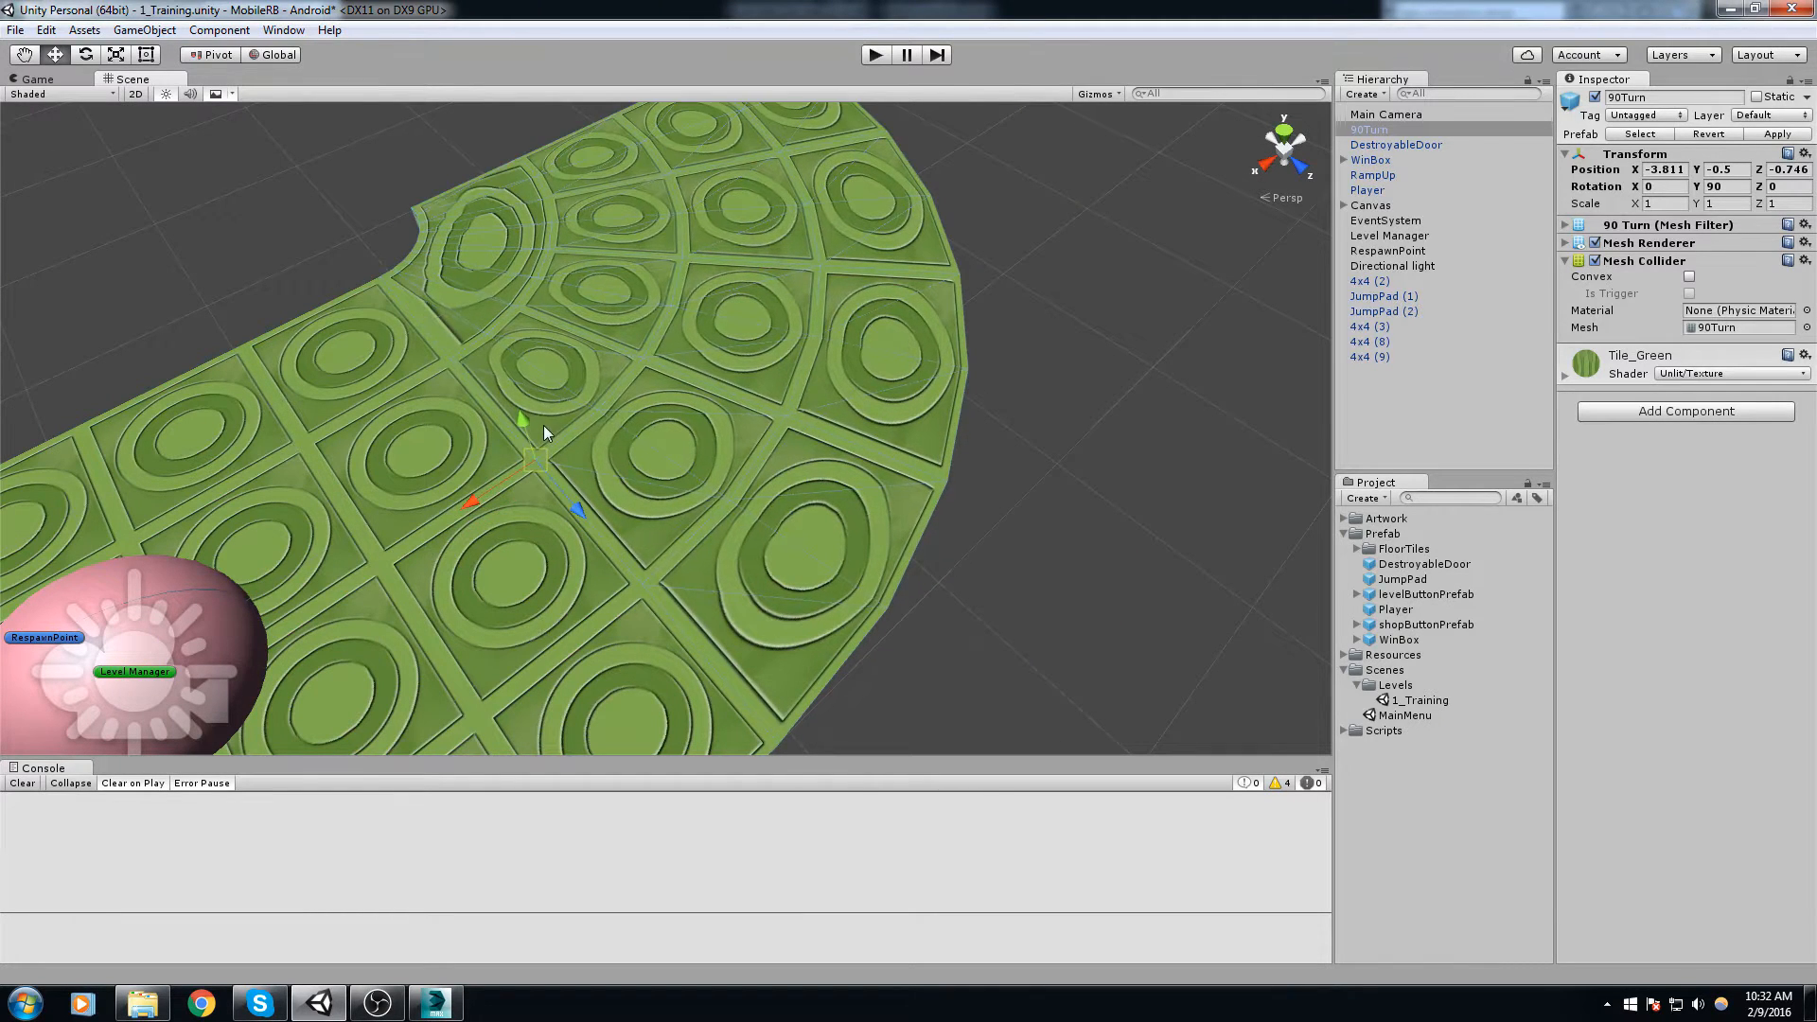
Step: Duplicate the 90Turn piece, rotate the copy to -90 degrees on Y, and snap it to the end of the first turn
scroll(571, 474, down, 7)
alt+drag(795, 365, 624, 322)
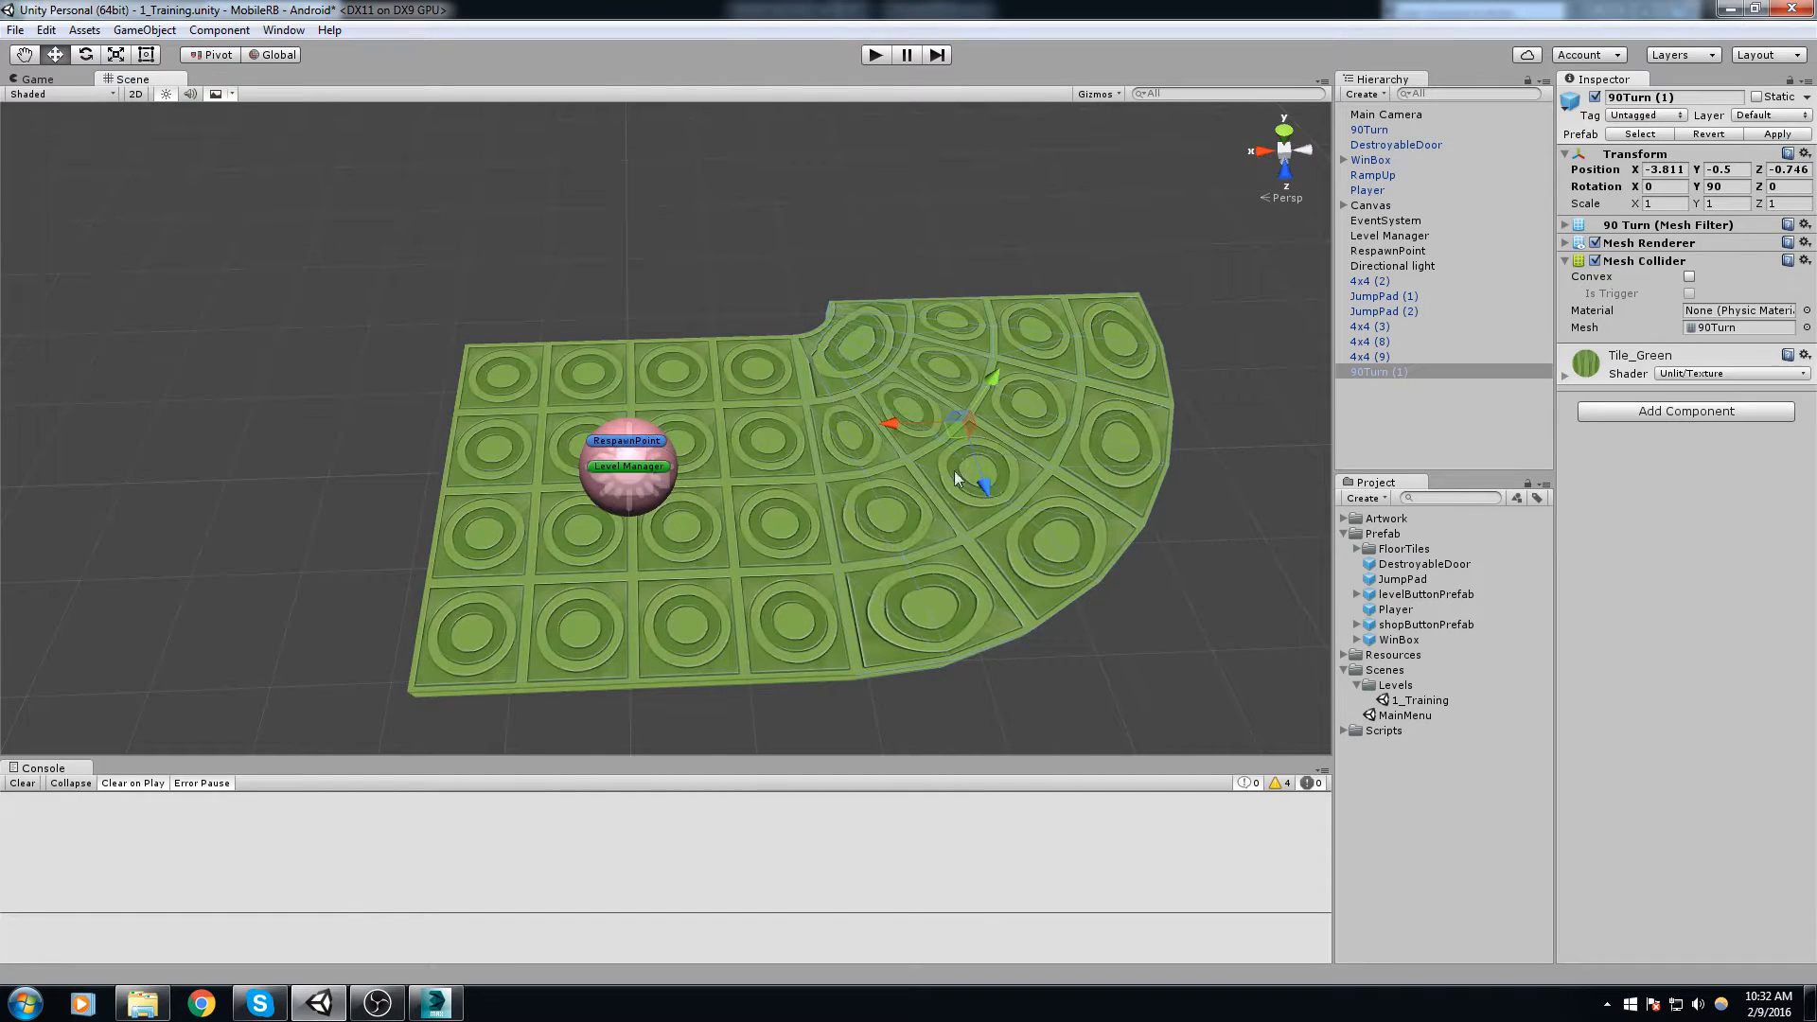
drag(981, 491, 868, 195)
middle_drag(822, 481, 728, 606)
key(e)
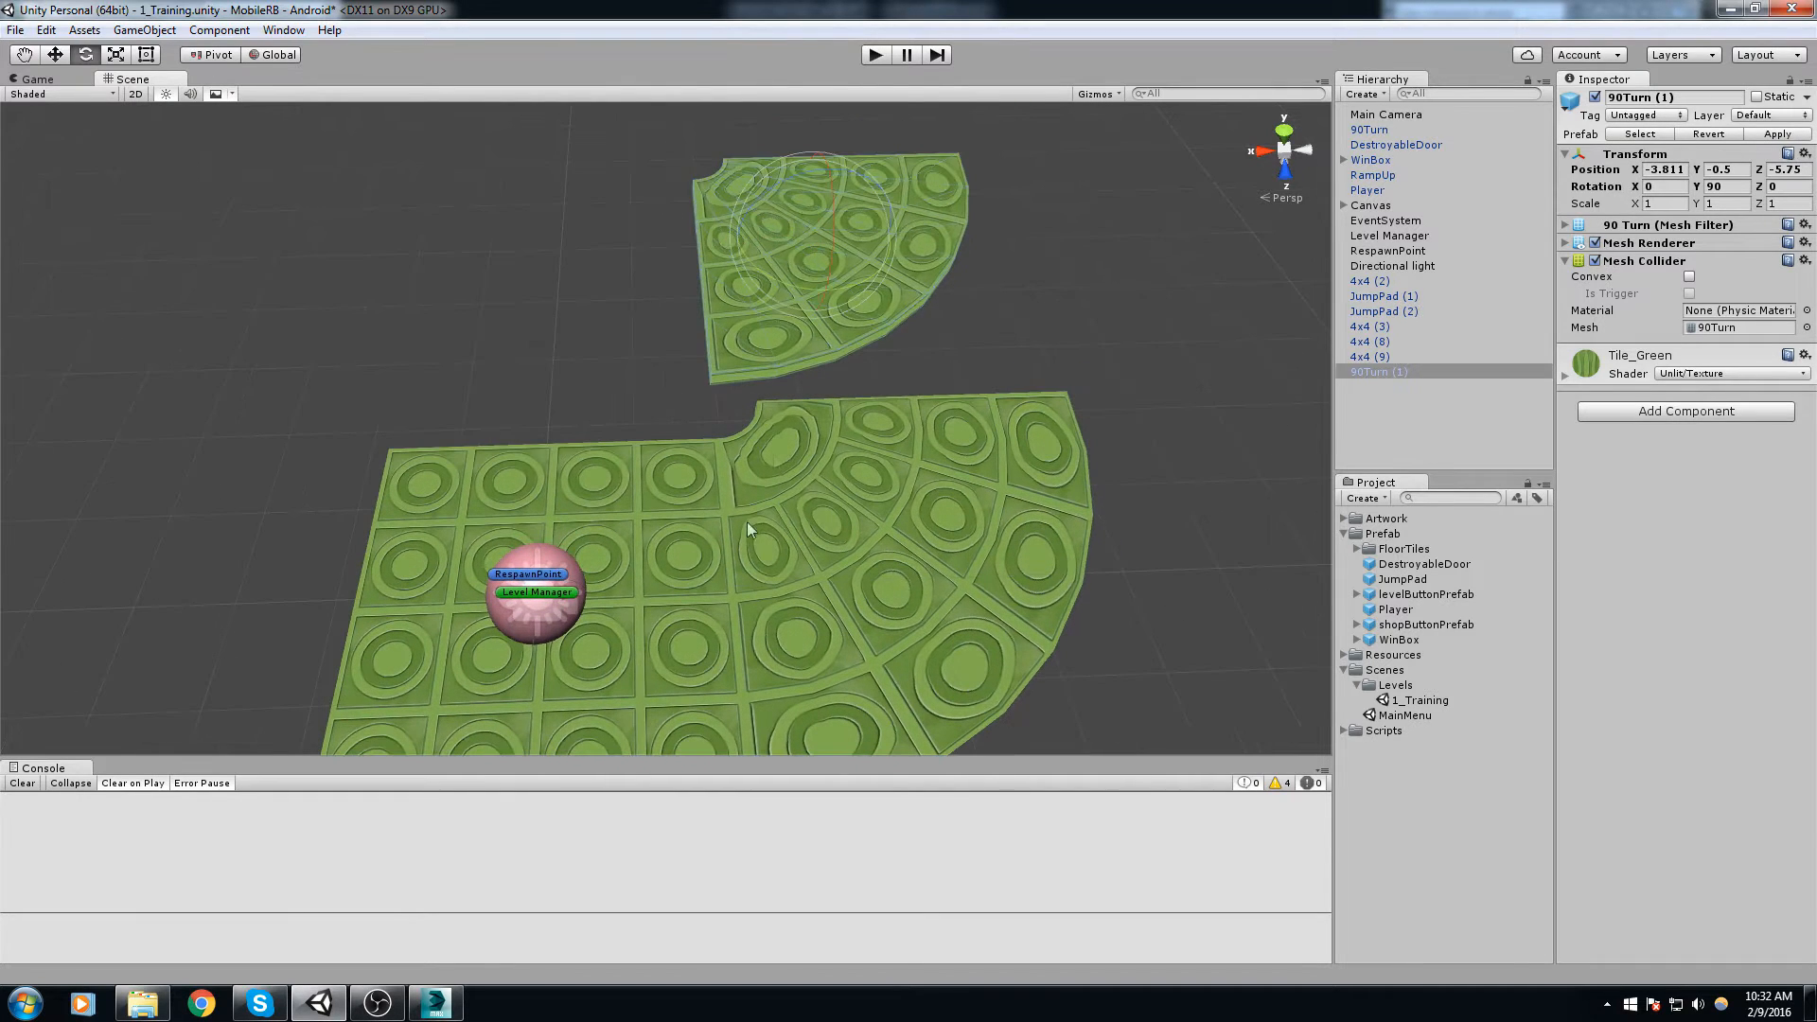
drag(928, 327, 1286, 265)
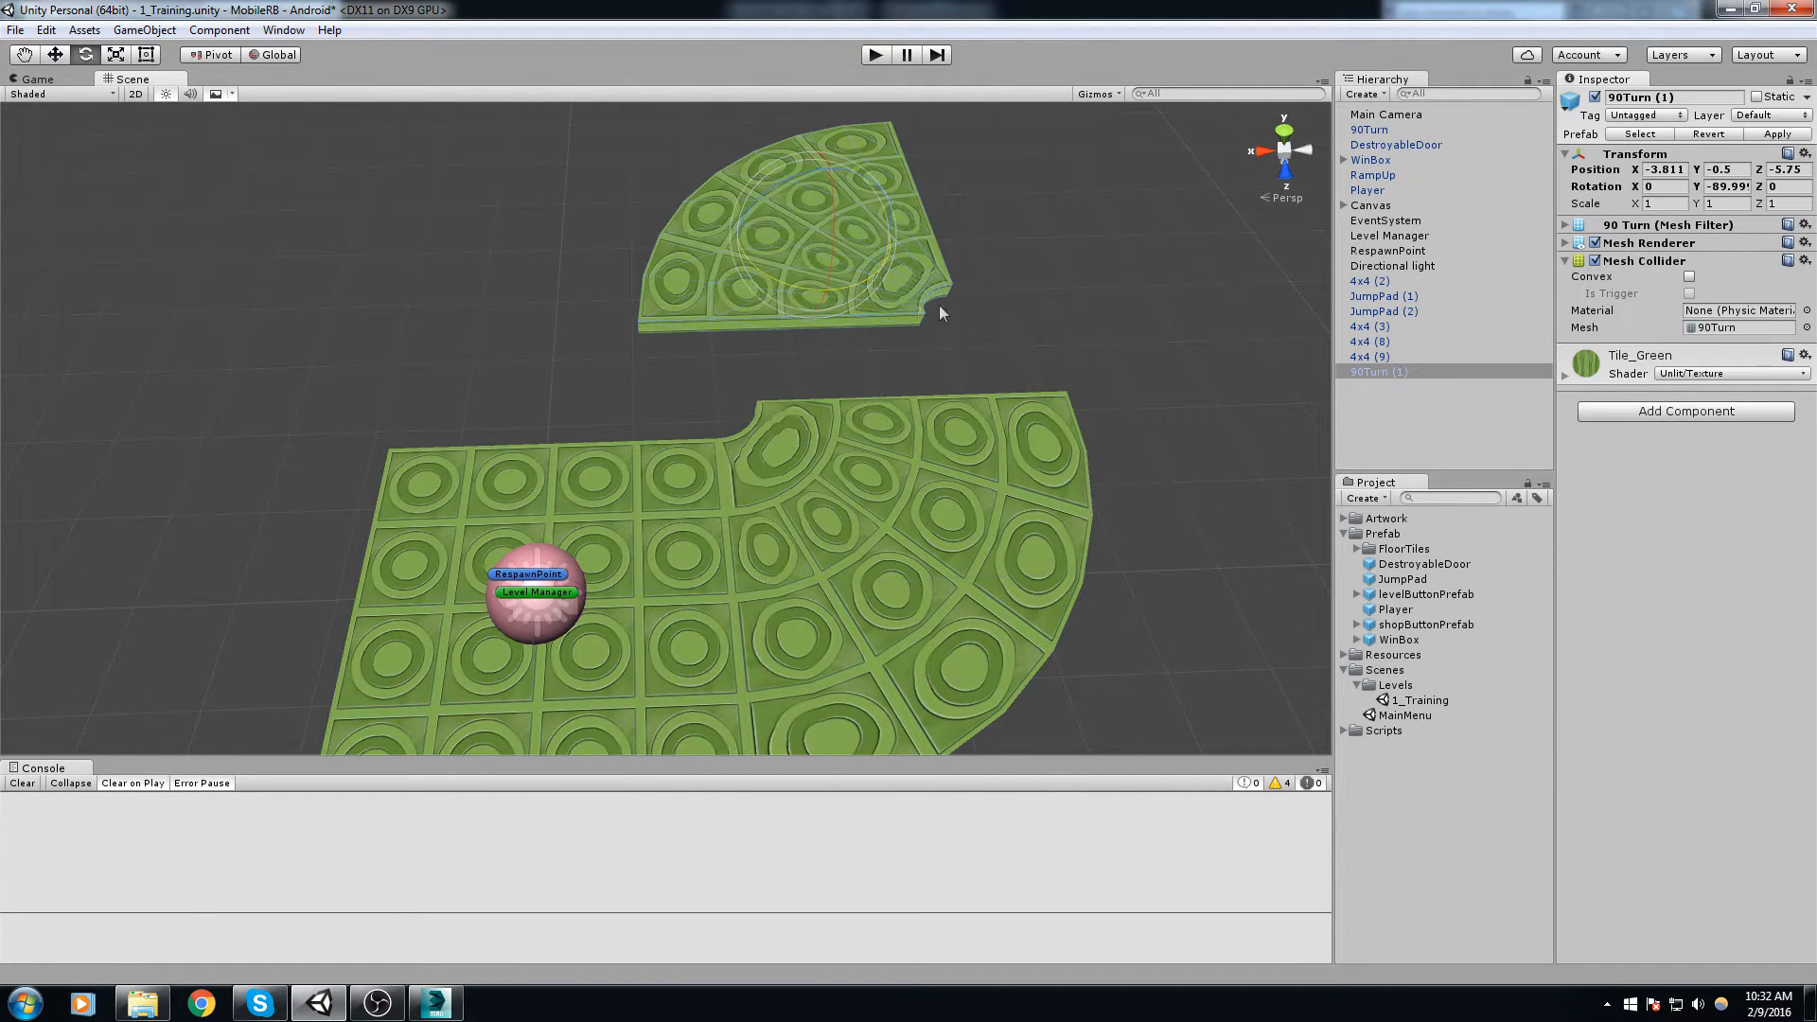
drag(778, 320, 906, 373)
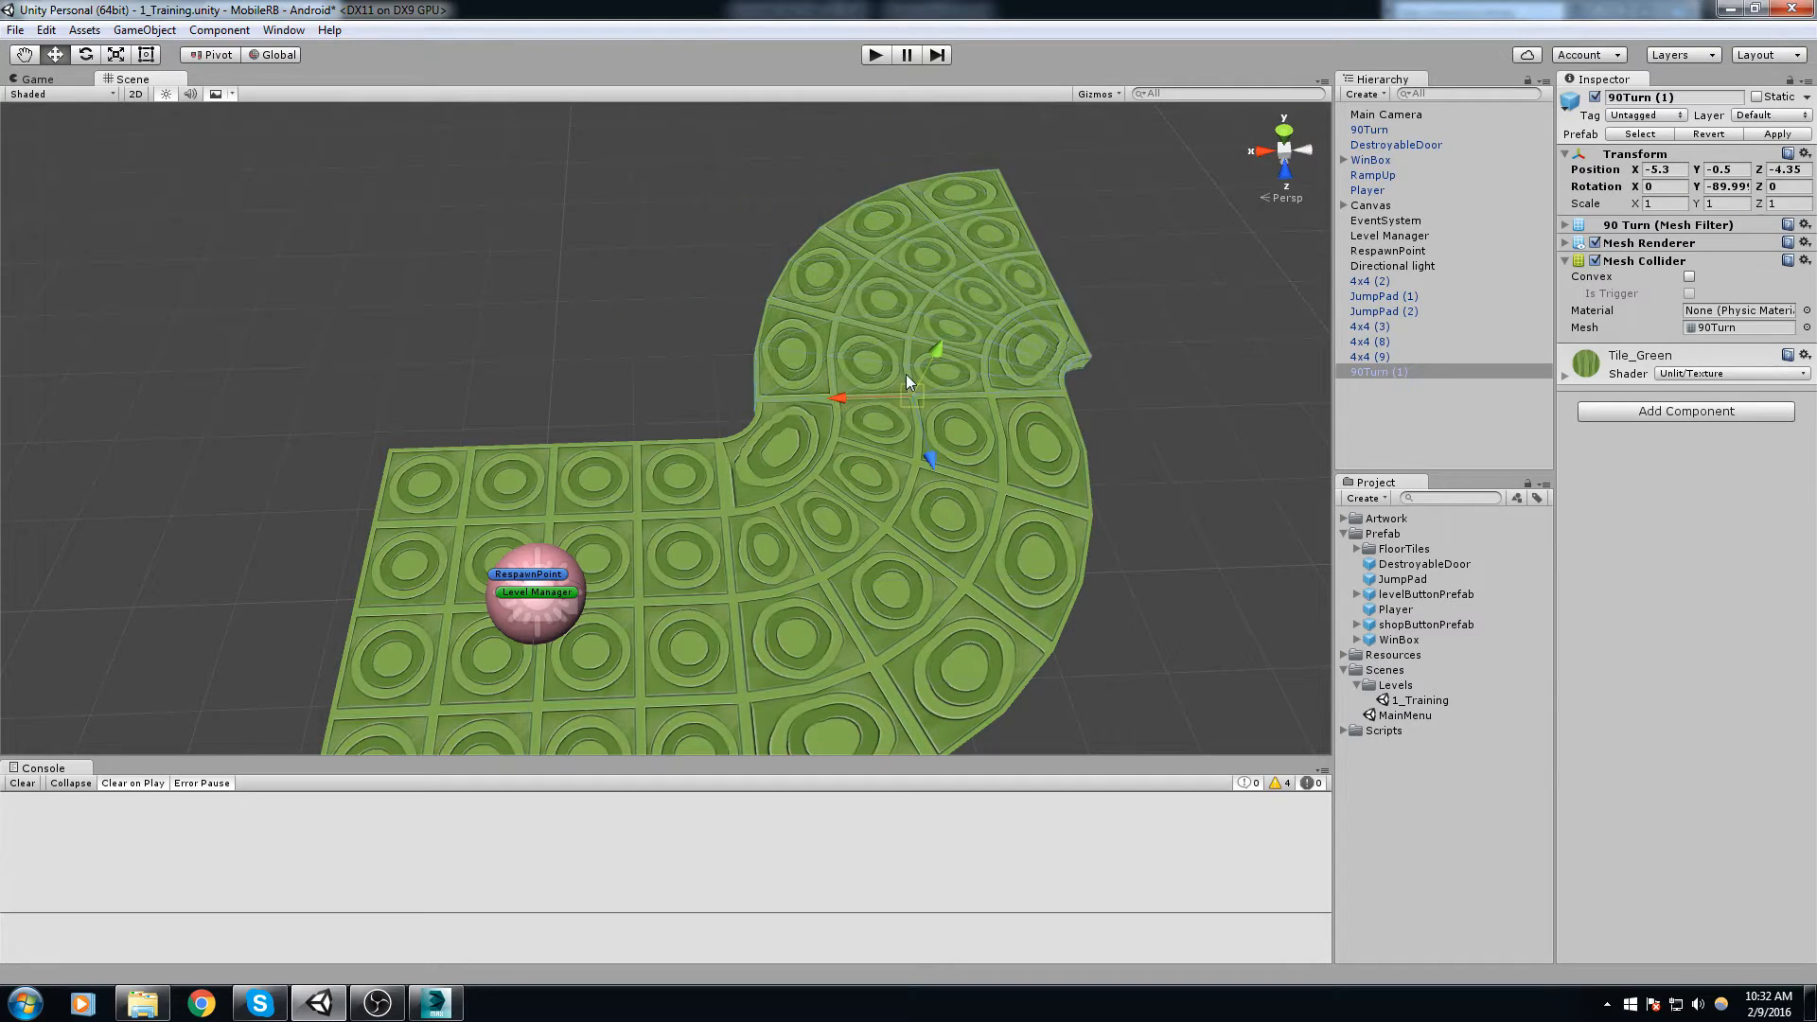
Step: Duplicate a 4x4 floor tile and snap the copy to the open end of the second turn
scroll(878, 452, down, 4)
right_drag(878, 453, 598, 448)
scroll(598, 449, down, 3)
click(814, 484)
middle_drag(814, 485, 585, 407)
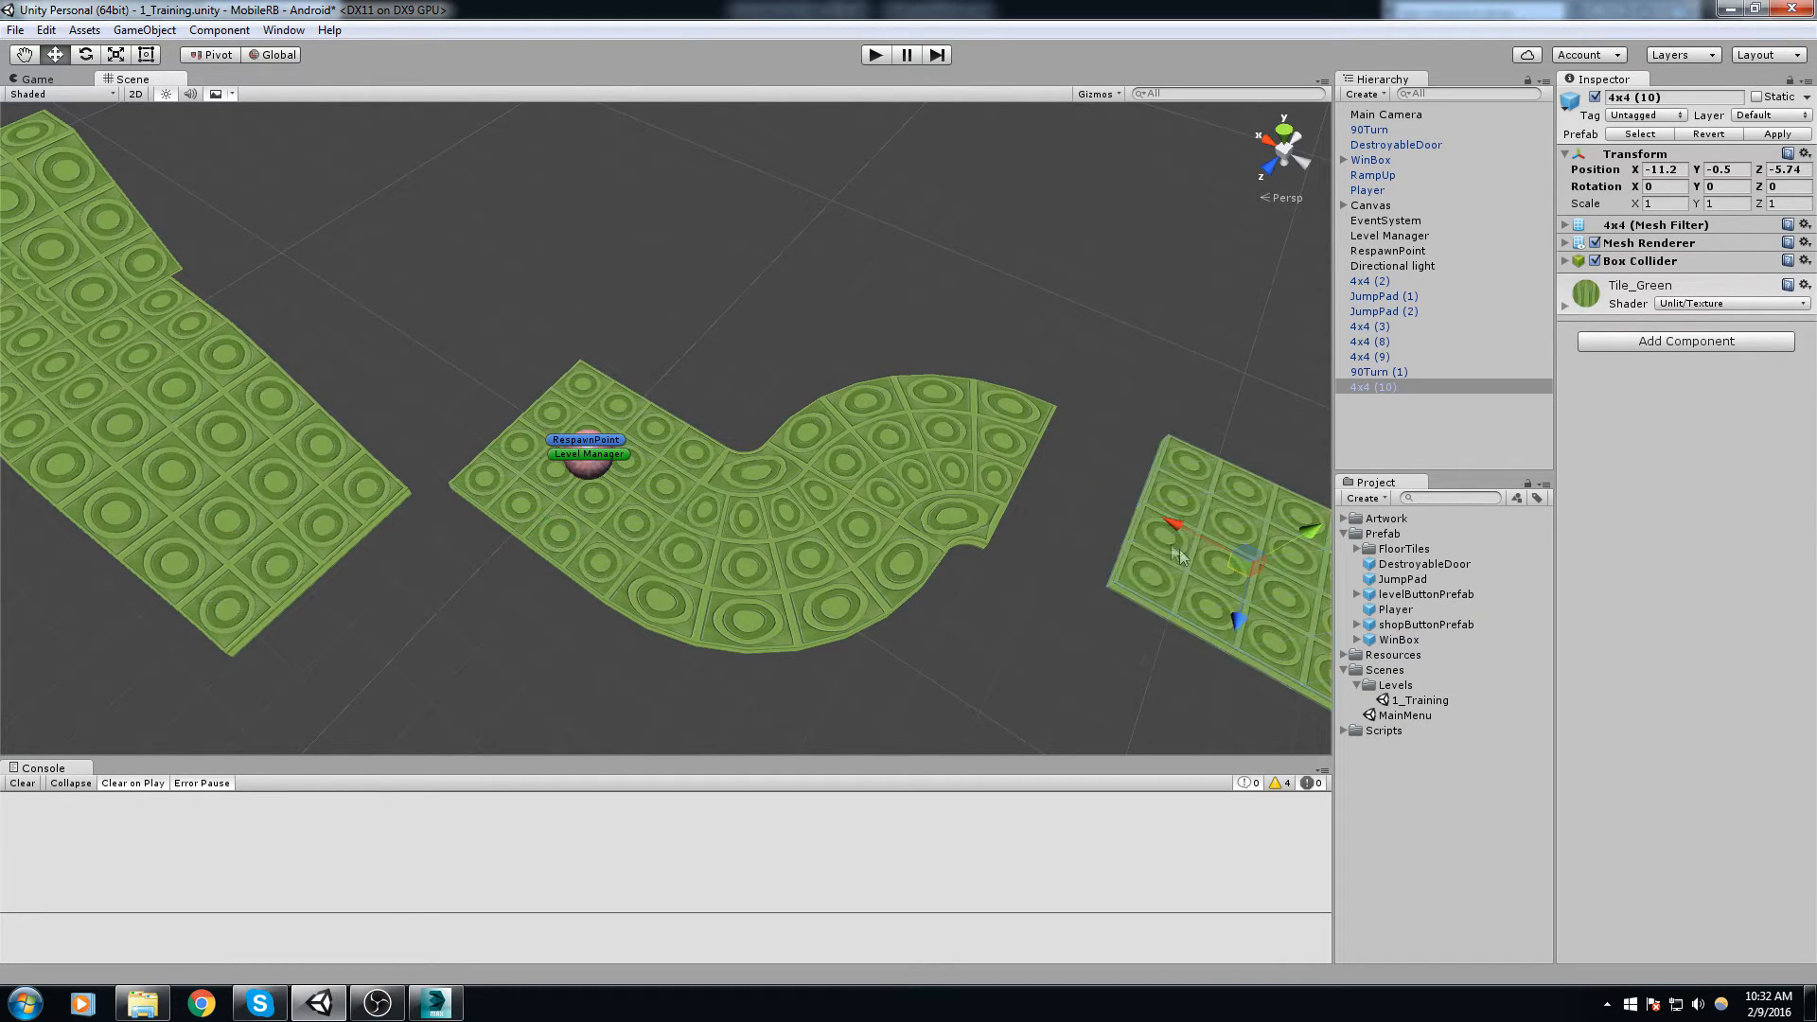
drag(1153, 506, 1053, 491)
scroll(1053, 491, down, 3)
right_drag(1053, 491, 928, 481)
middle_drag(927, 480, 734, 400)
click(269, 445)
scroll(568, 388, down, 2)
right_drag(757, 388, 662, 402)
middle_drag(663, 402, 931, 378)
click(877, 526)
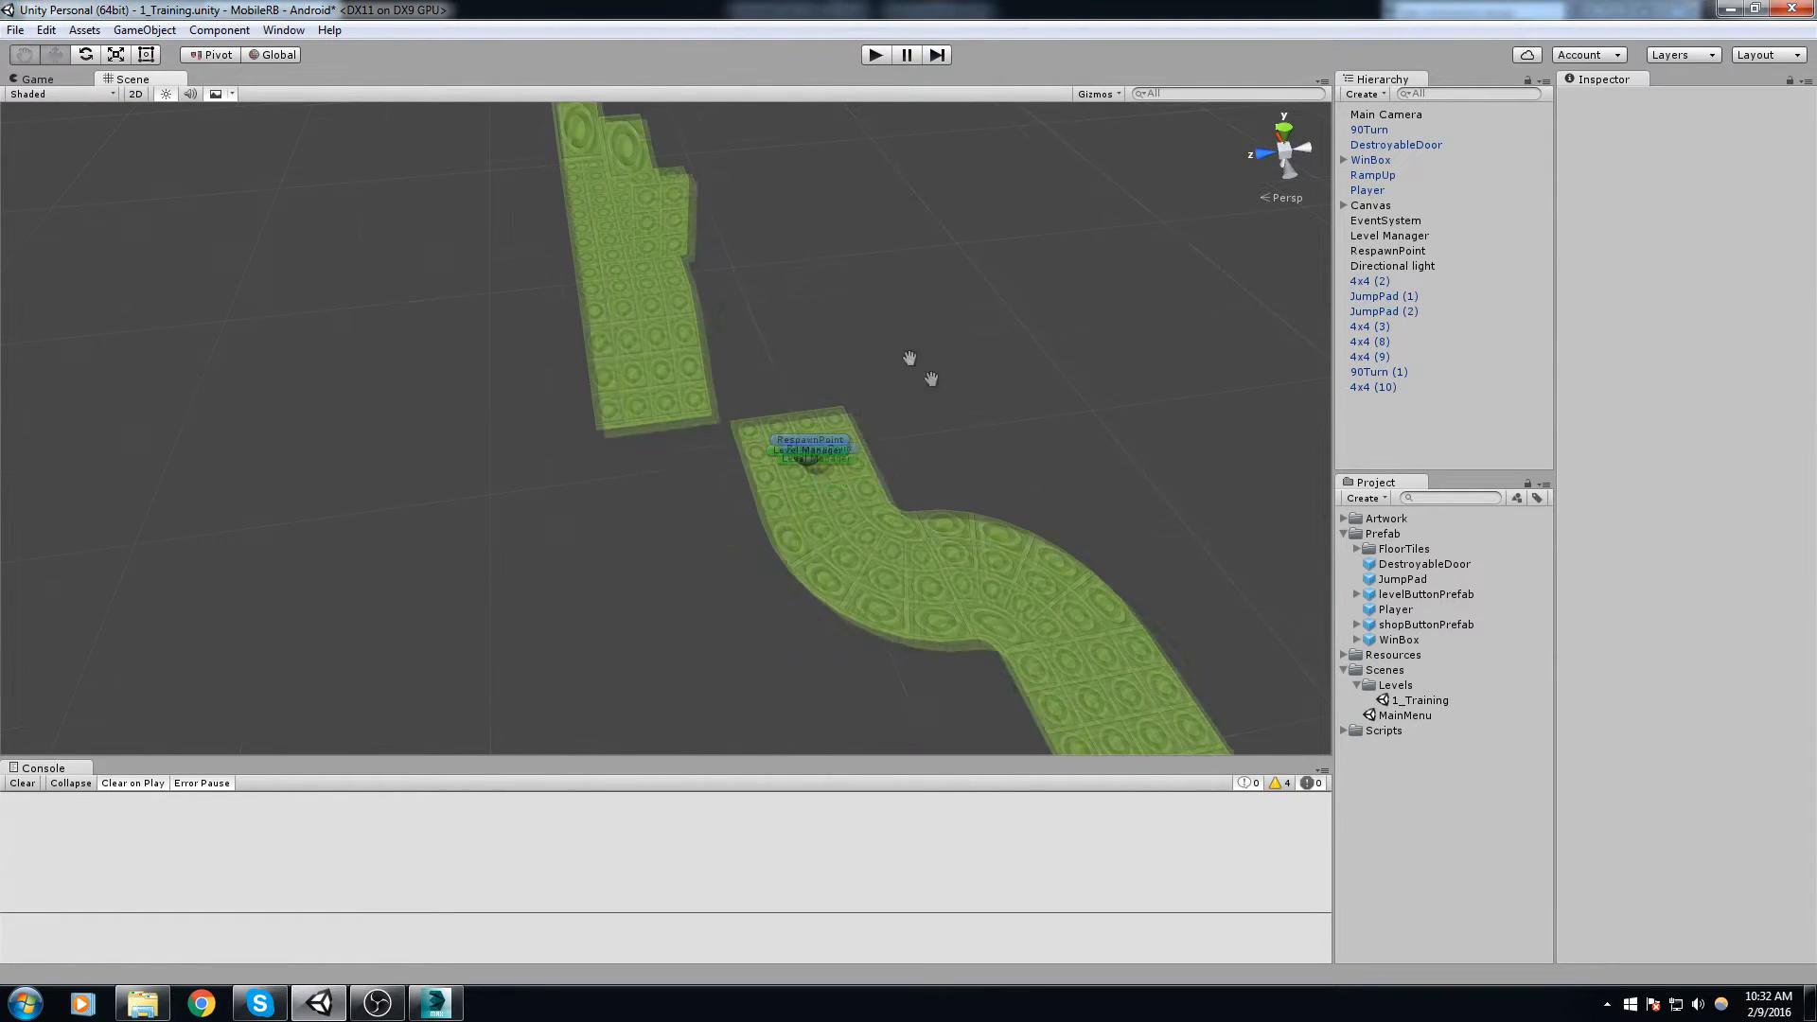
click(764, 435)
key(ctrl+z)
Step: Duplicate the second turn, rotate the copy to 90 degrees on Y, and snap it to the free side of the respawn tile
middle_drag(1041, 675, 958, 577)
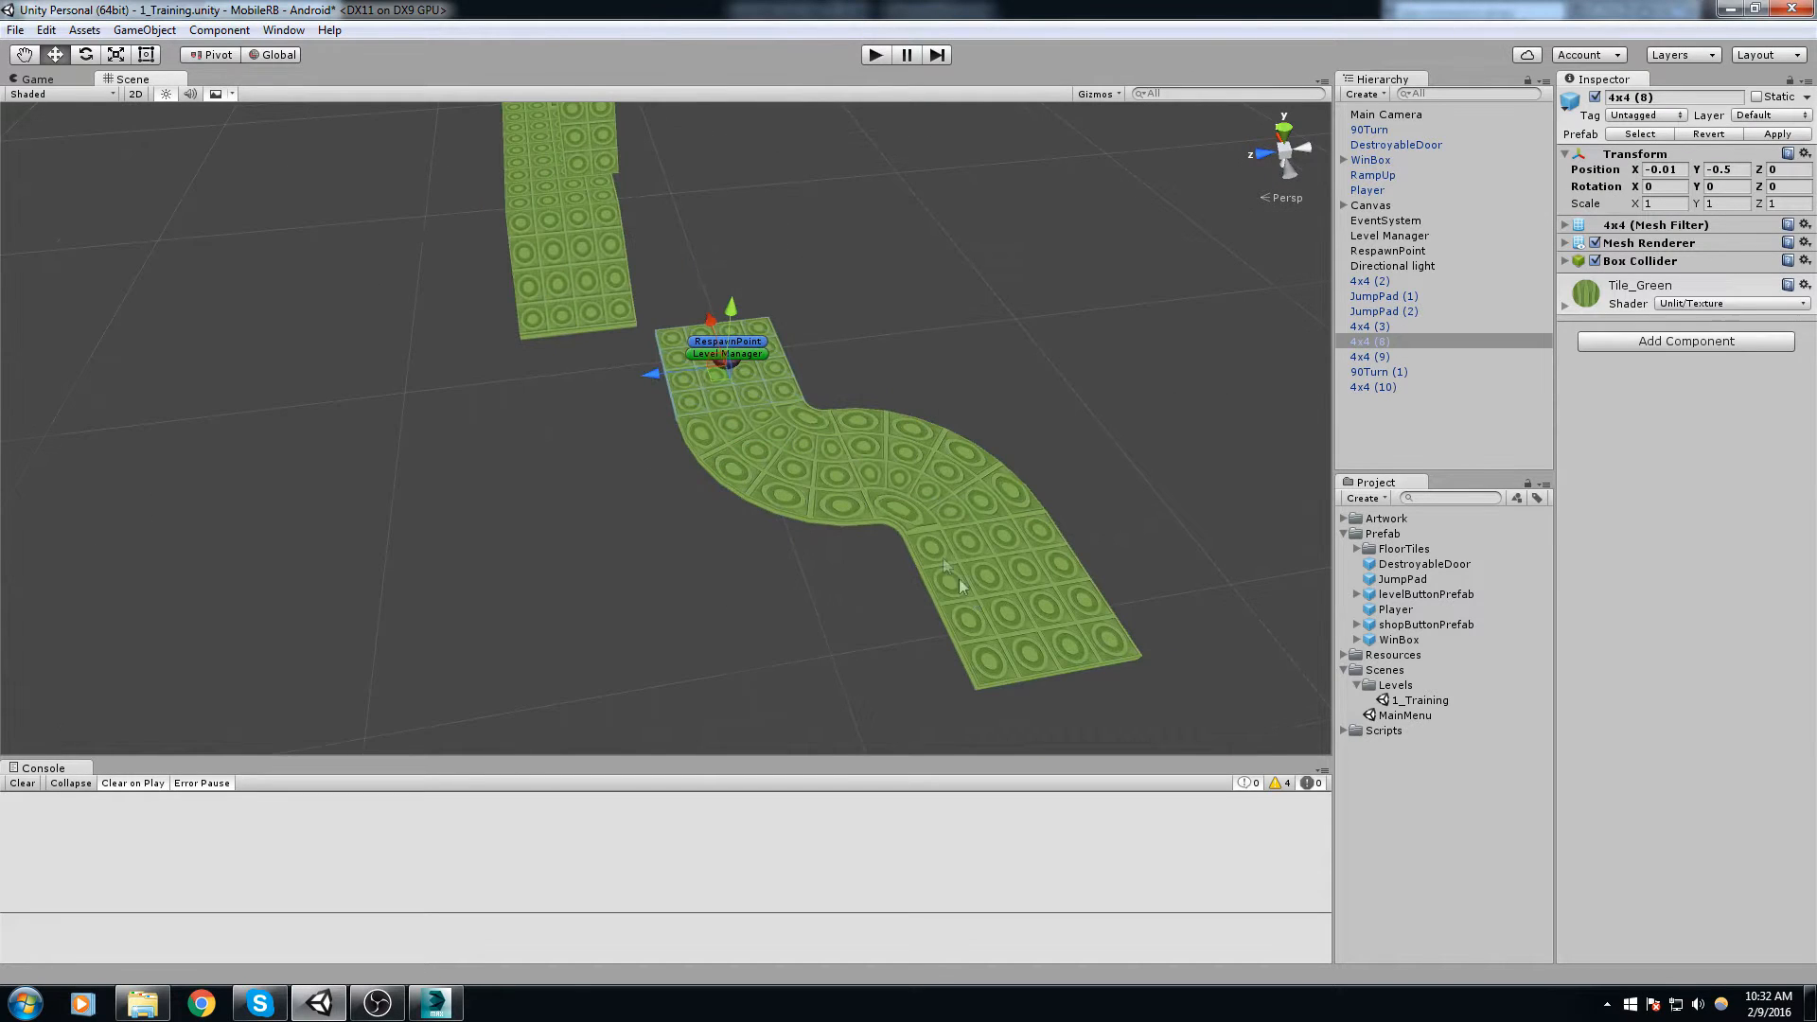
click(943, 494)
ctrl+drag(932, 498, 531, 485)
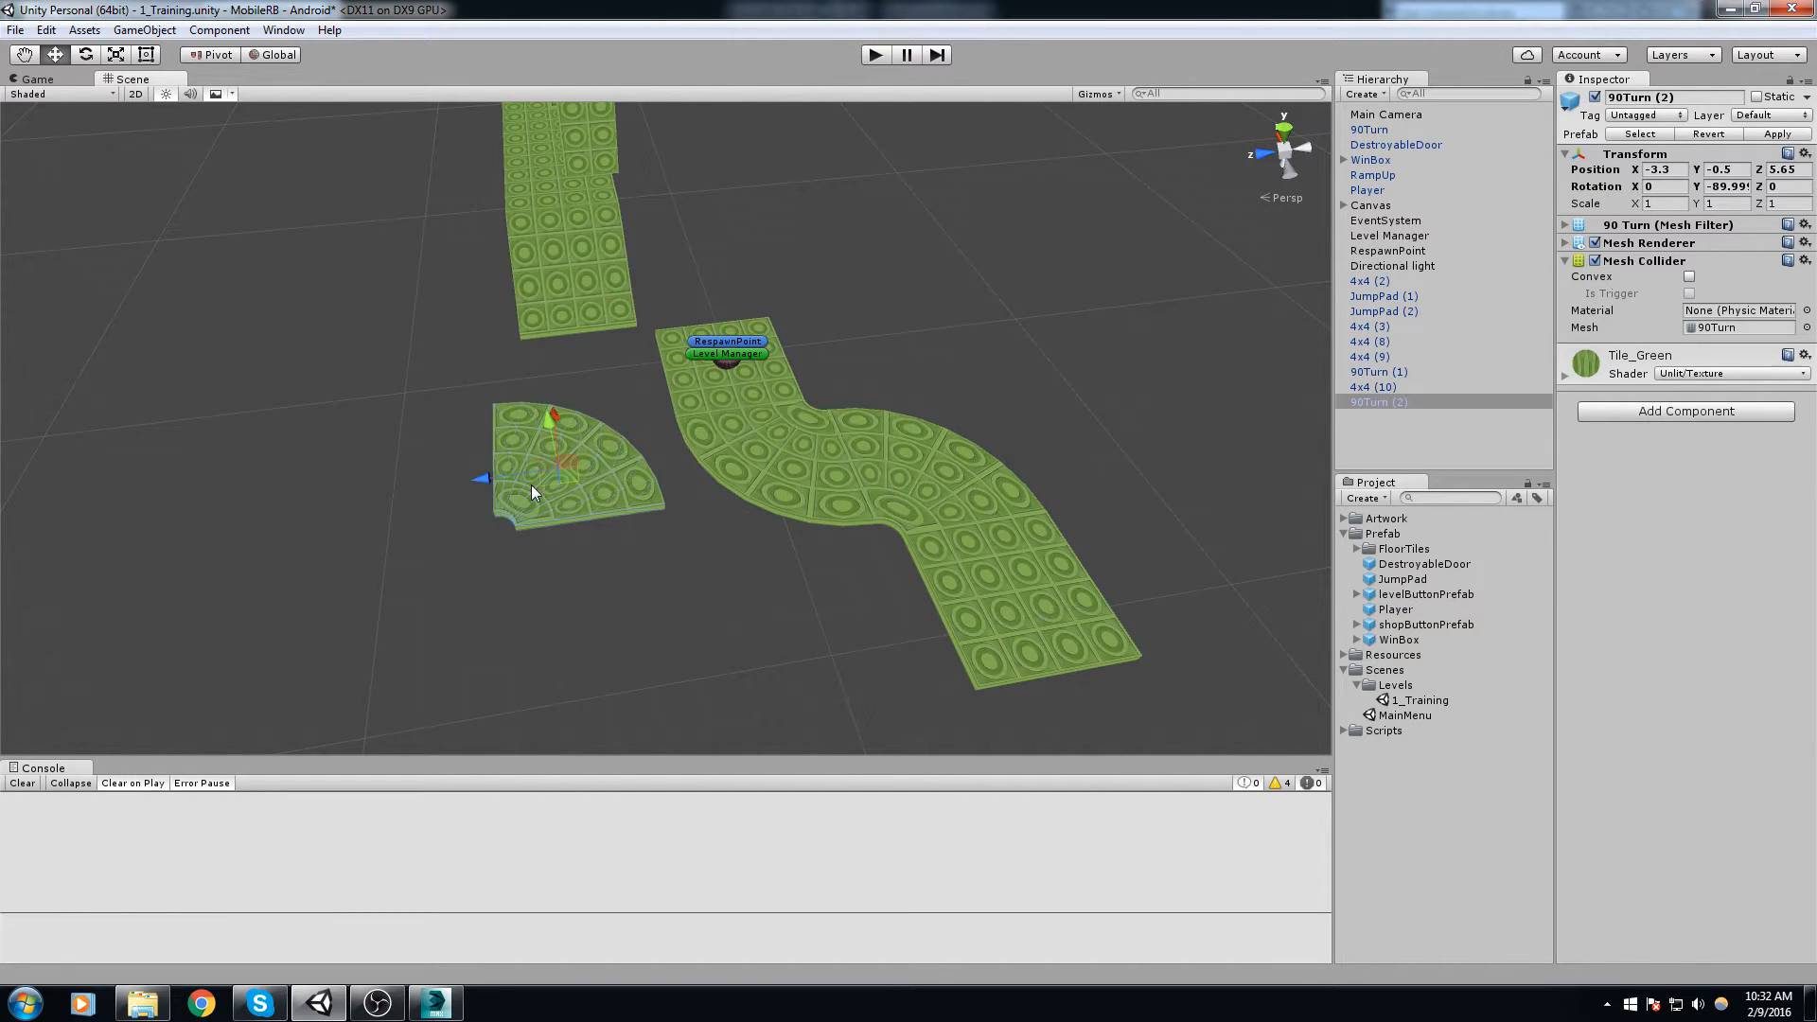
ctrl+drag(60, 566, 116, 571)
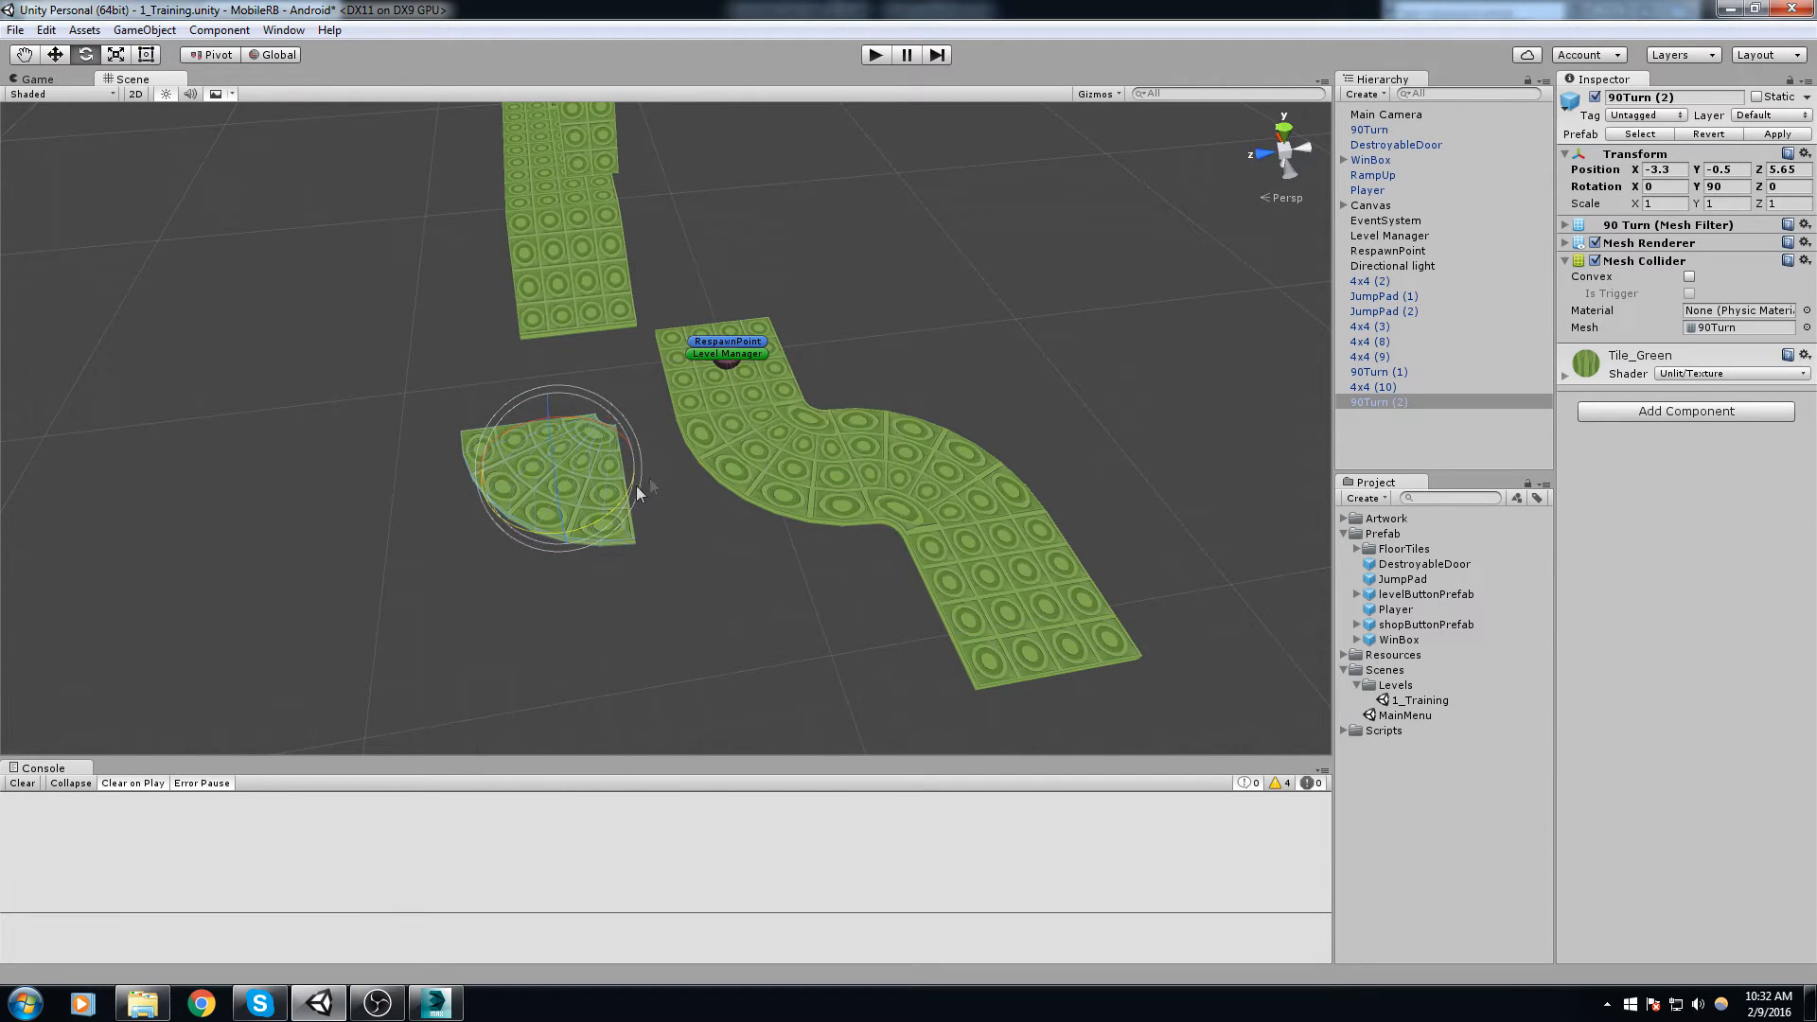
key(w)
drag(623, 479, 662, 371)
Step: Move the DestroyableDoor along the upper track to about X 12.05, Y 1.875, Z 4.55, and playtest the level
scroll(759, 475, up, 10)
middle_drag(663, 371, 854, 431)
alt+drag(853, 431, 1022, 369)
right_drag(1023, 369, 645, 366)
key(w)
click(615, 474)
drag(606, 474, 357, 450)
click(887, 55)
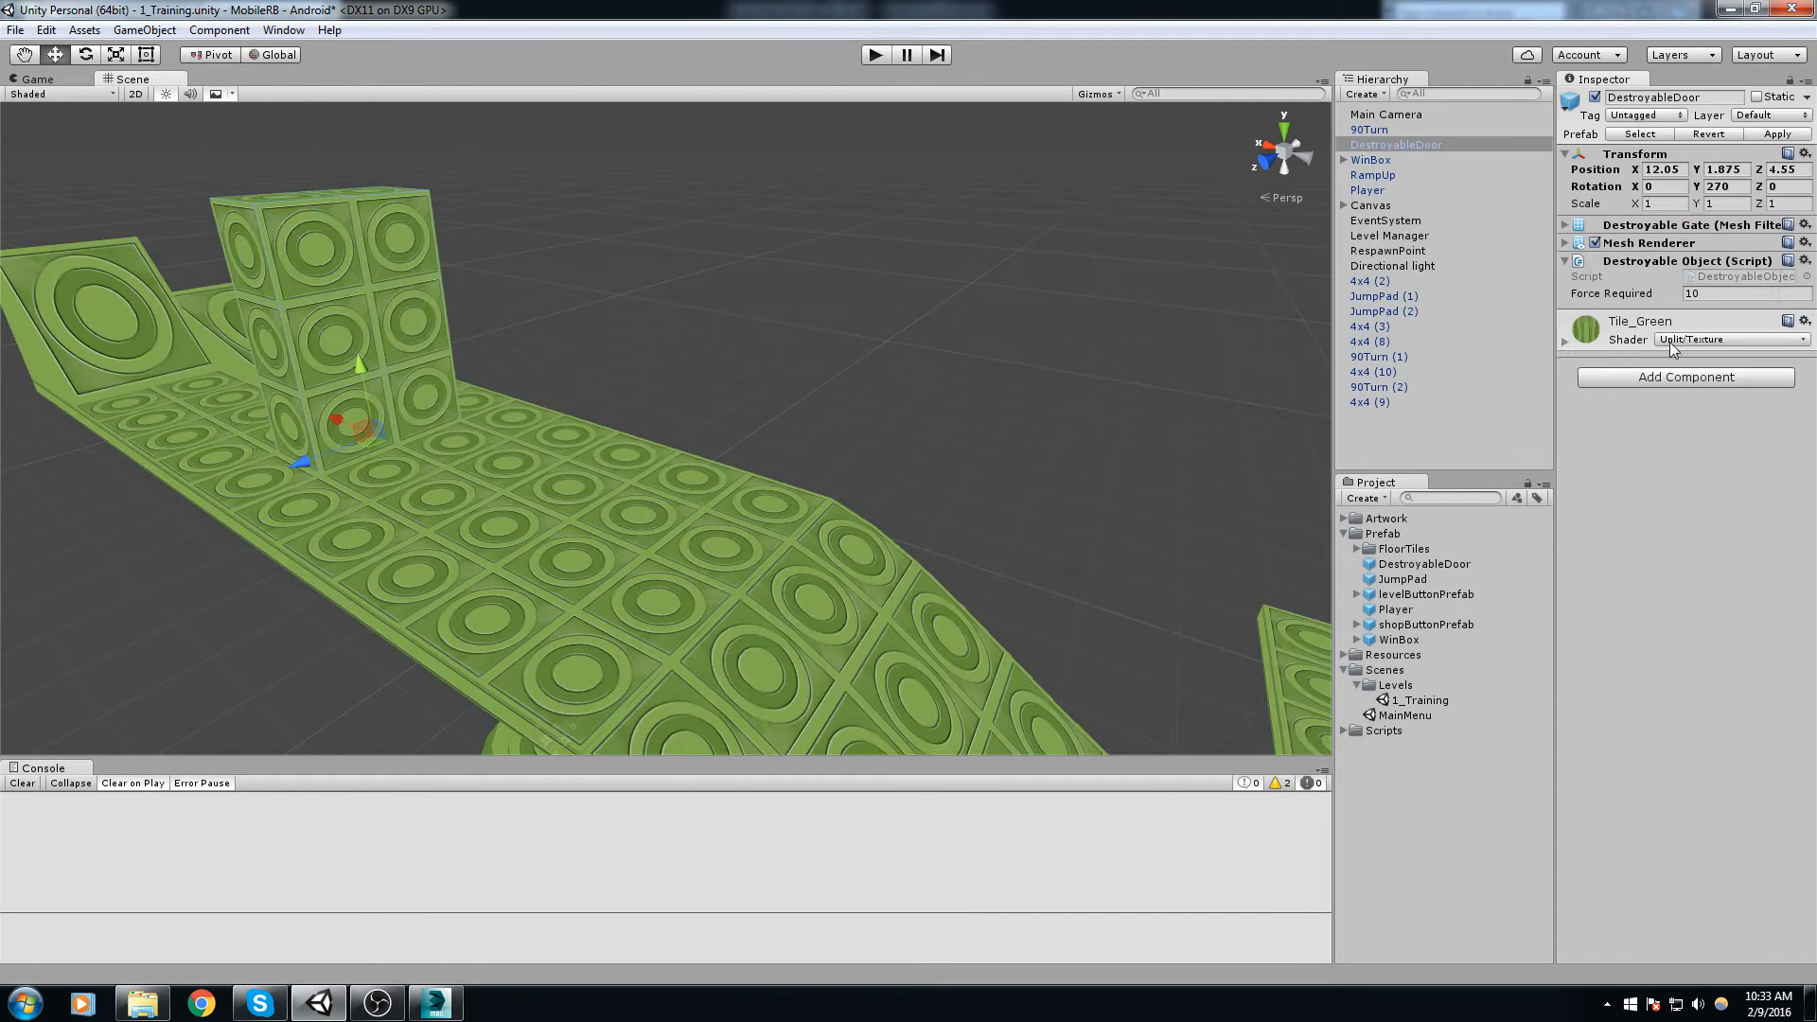
Step: Add a Box Collider component to the DestroyableDoor
text(B)
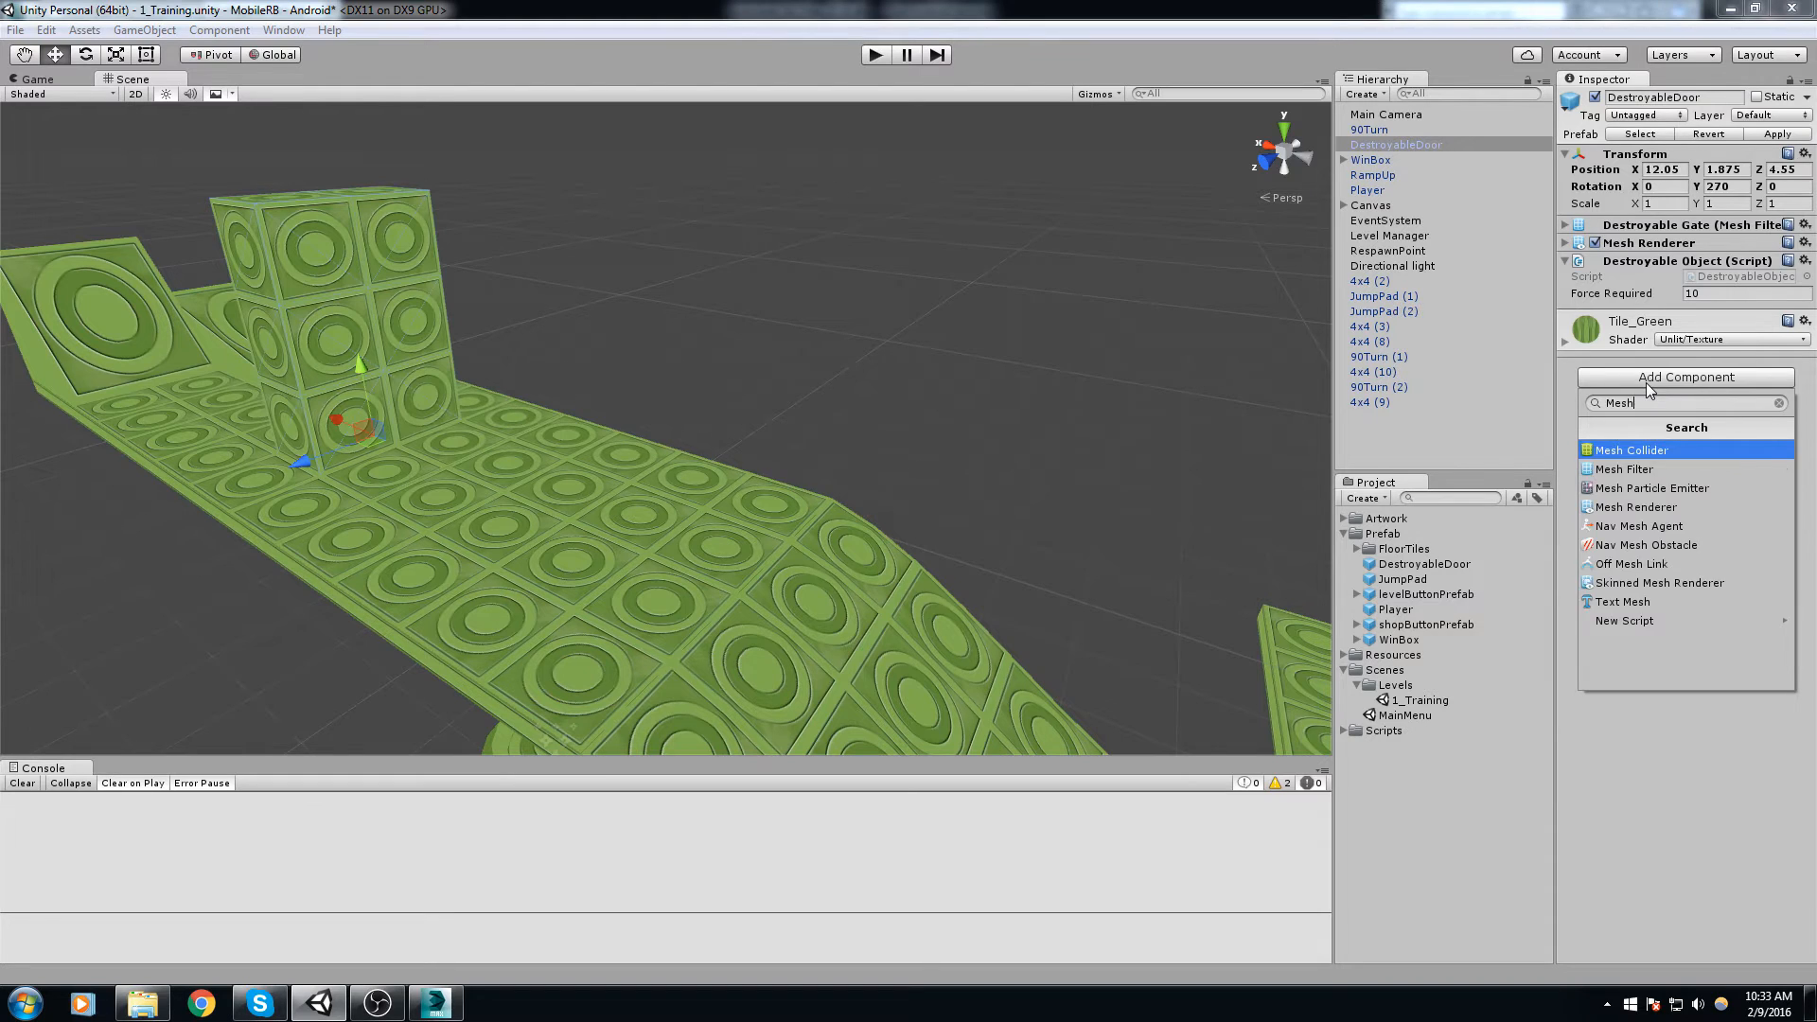
text(ox)
key(Return)
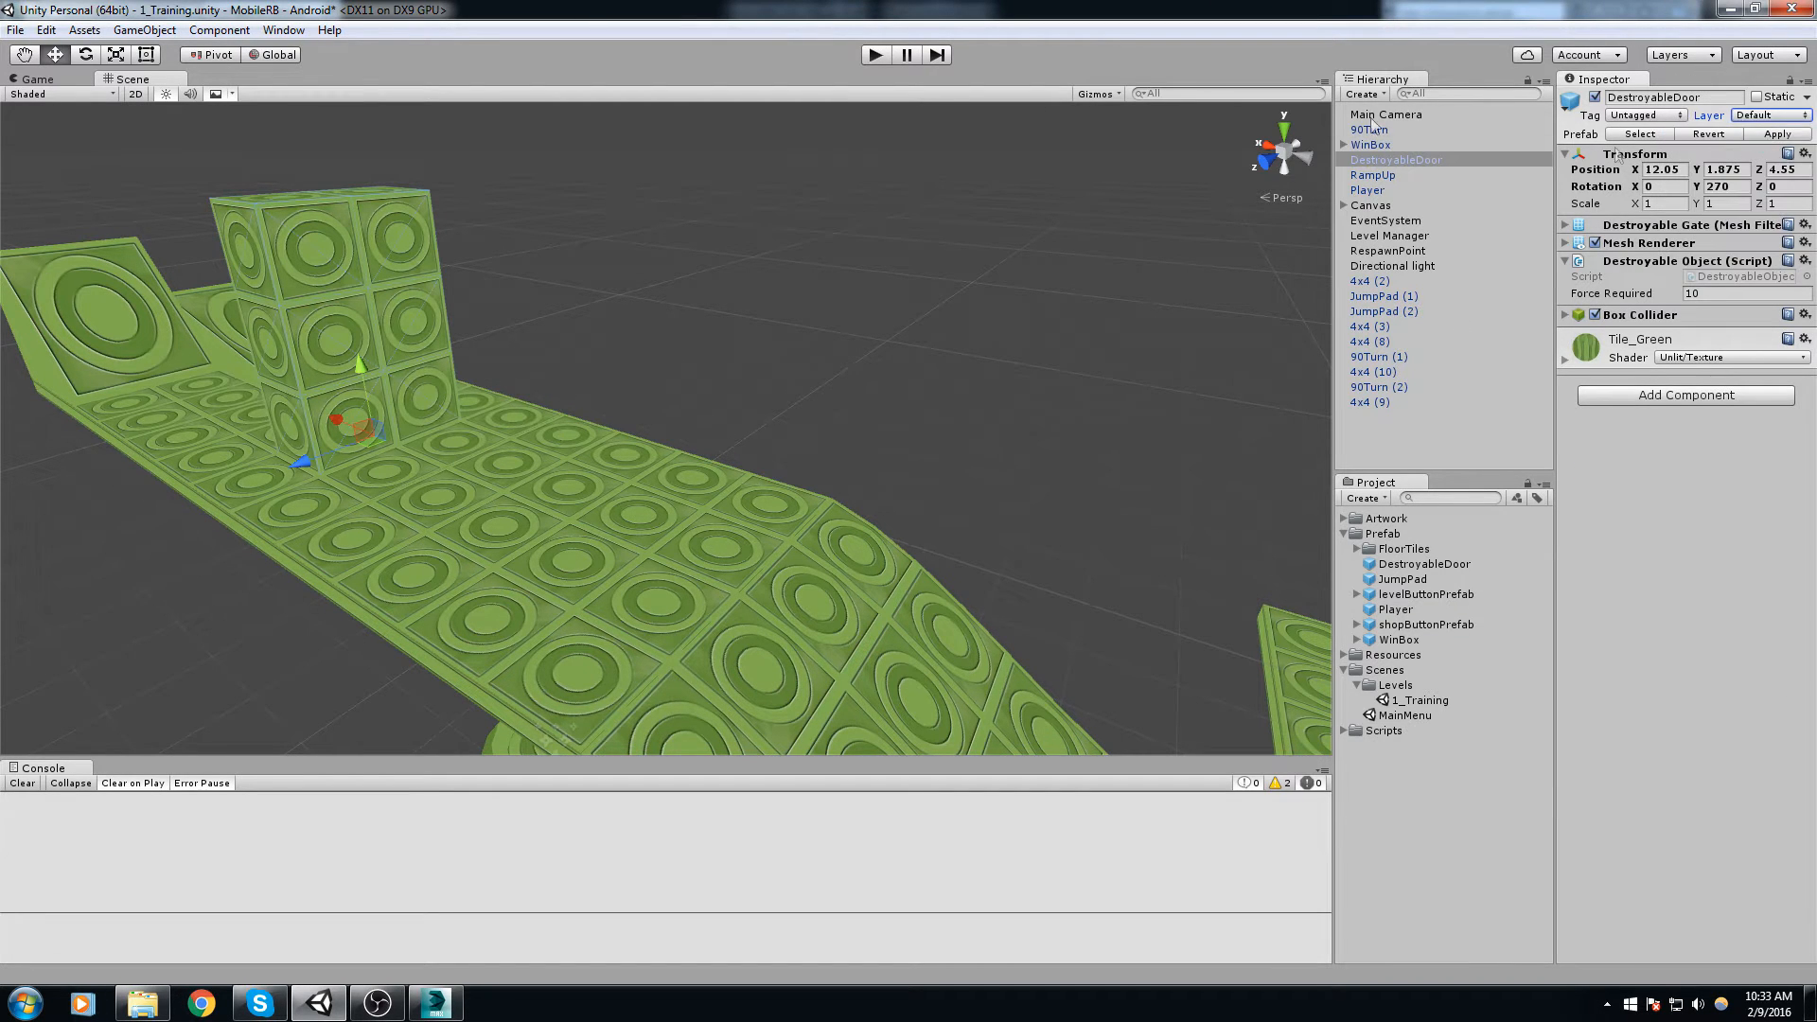
Step: Playtest the level by rolling the ball around the turn and boosting it into the destroyable door, and stop the game
click(876, 54)
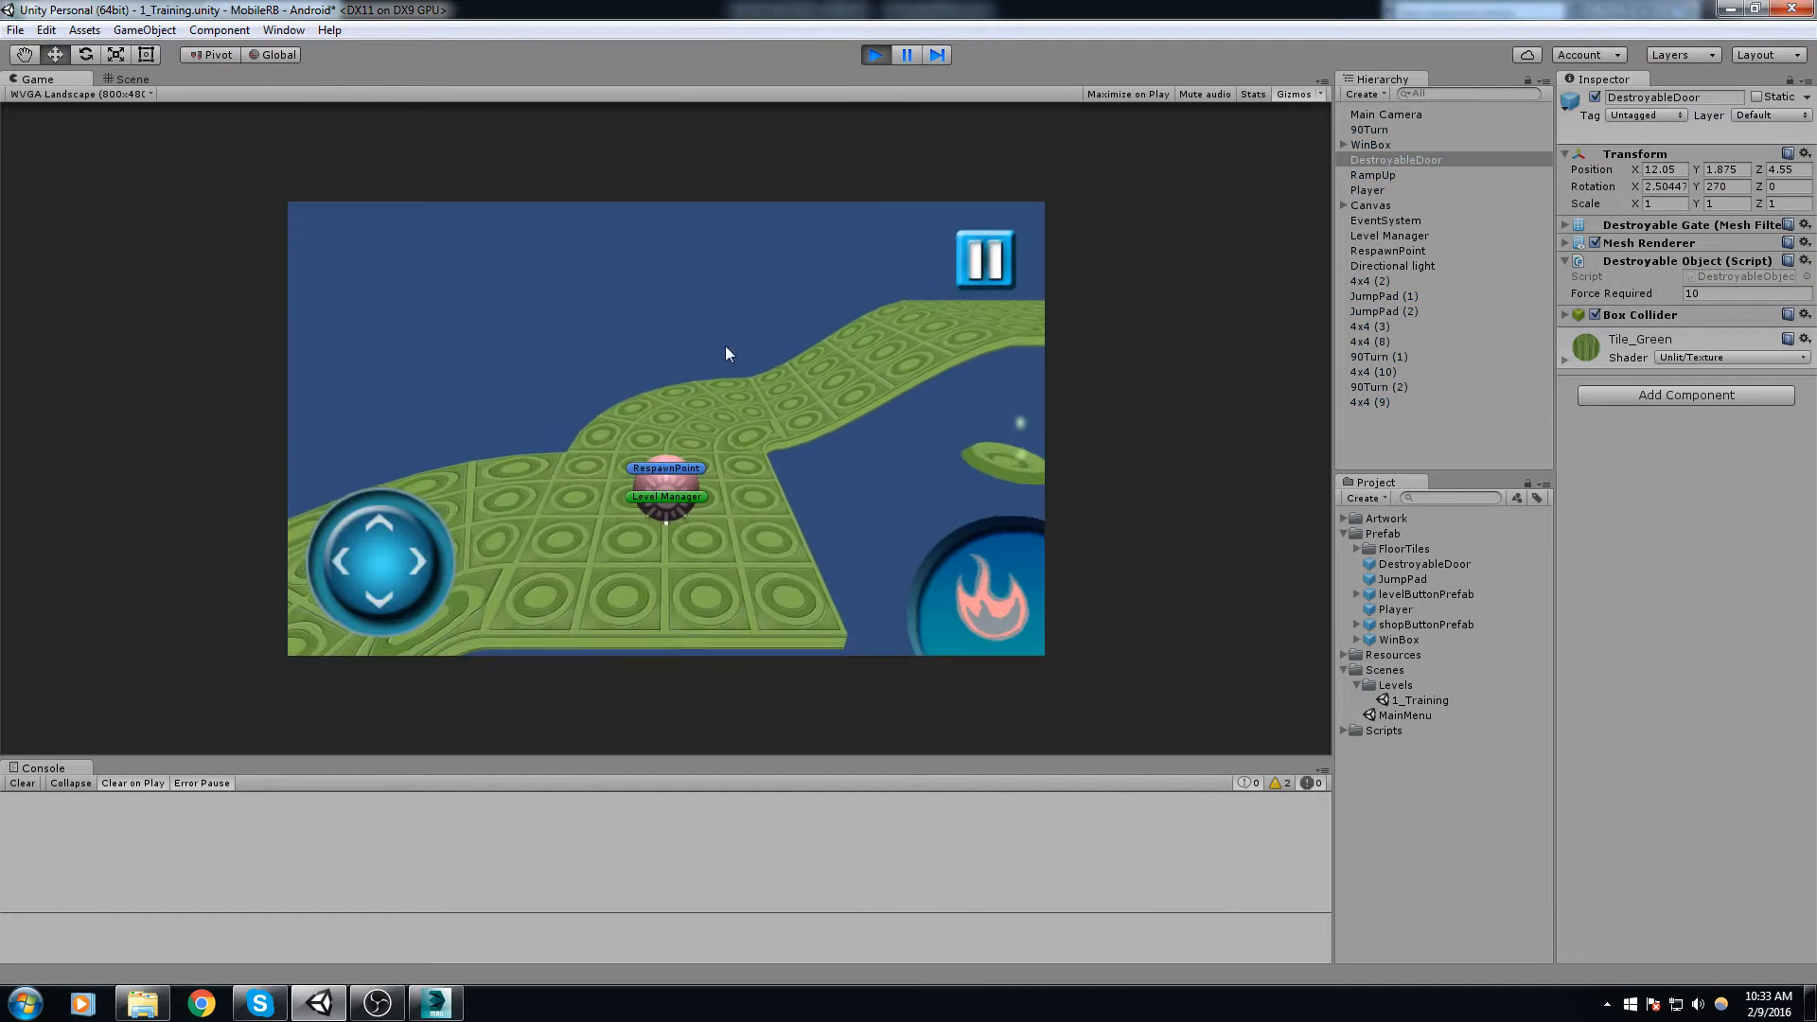
key(w)
drag(725, 344, 1081, 422)
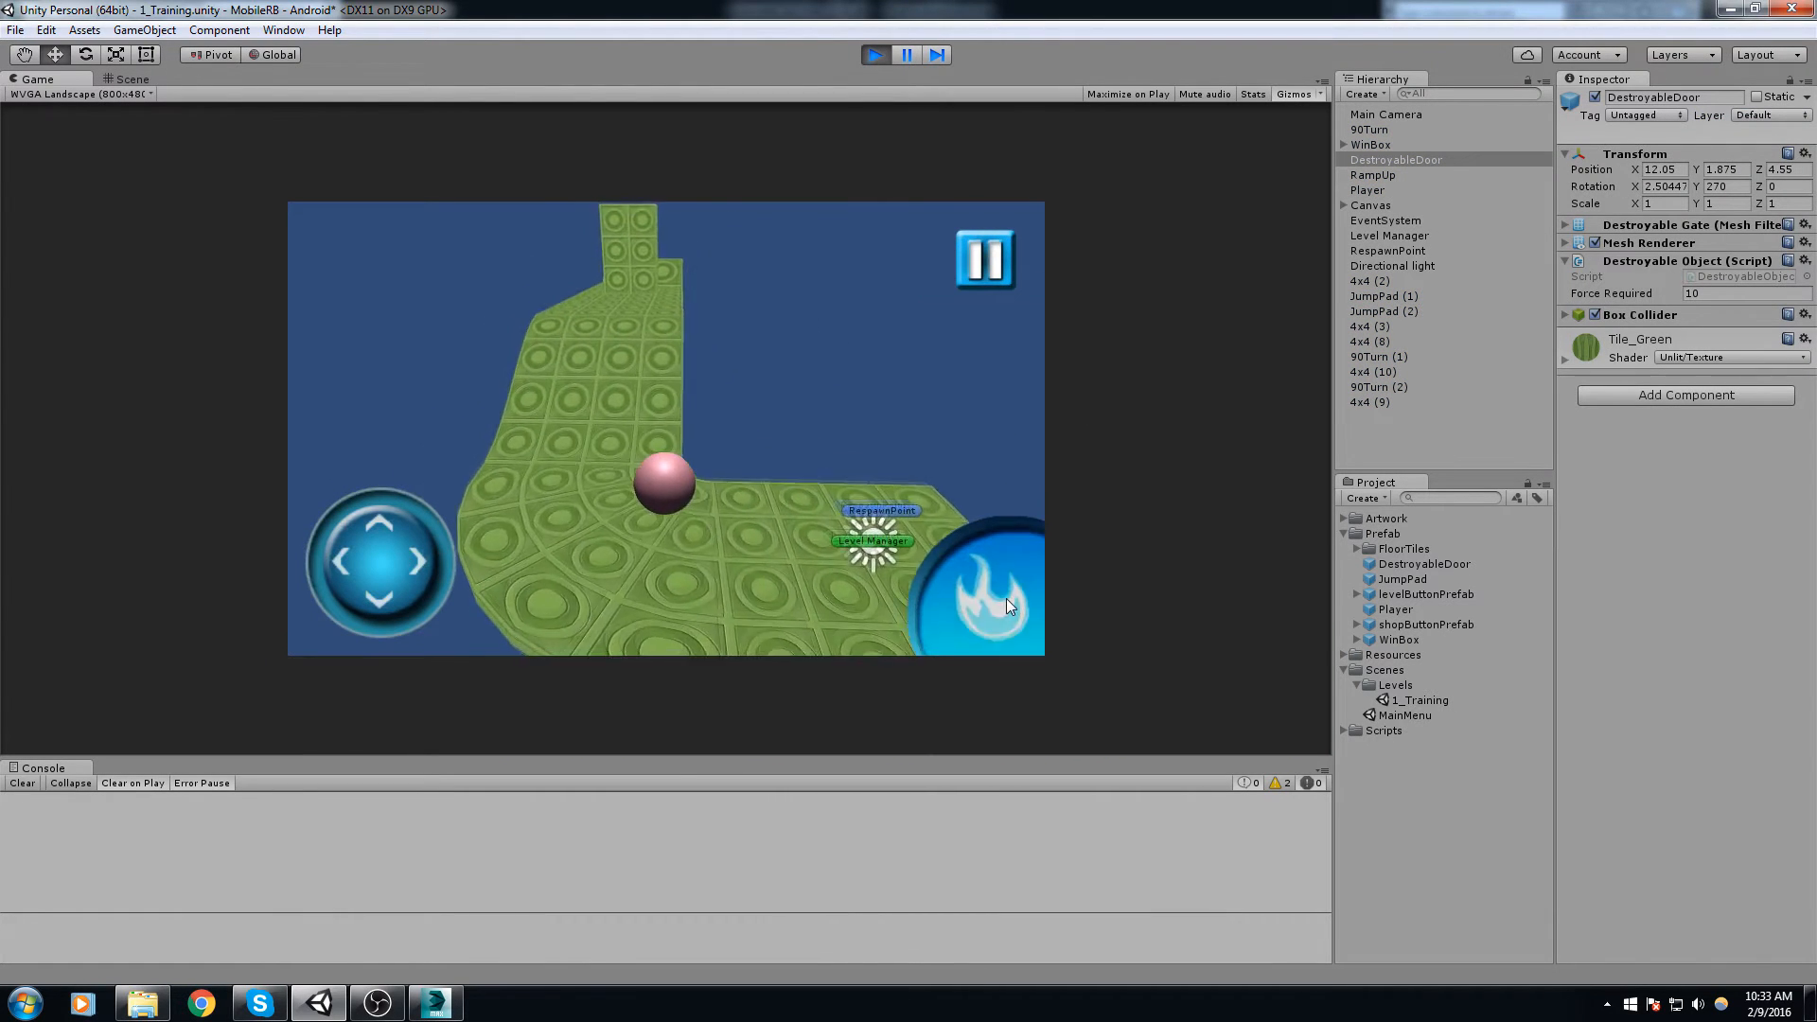
click(1007, 598)
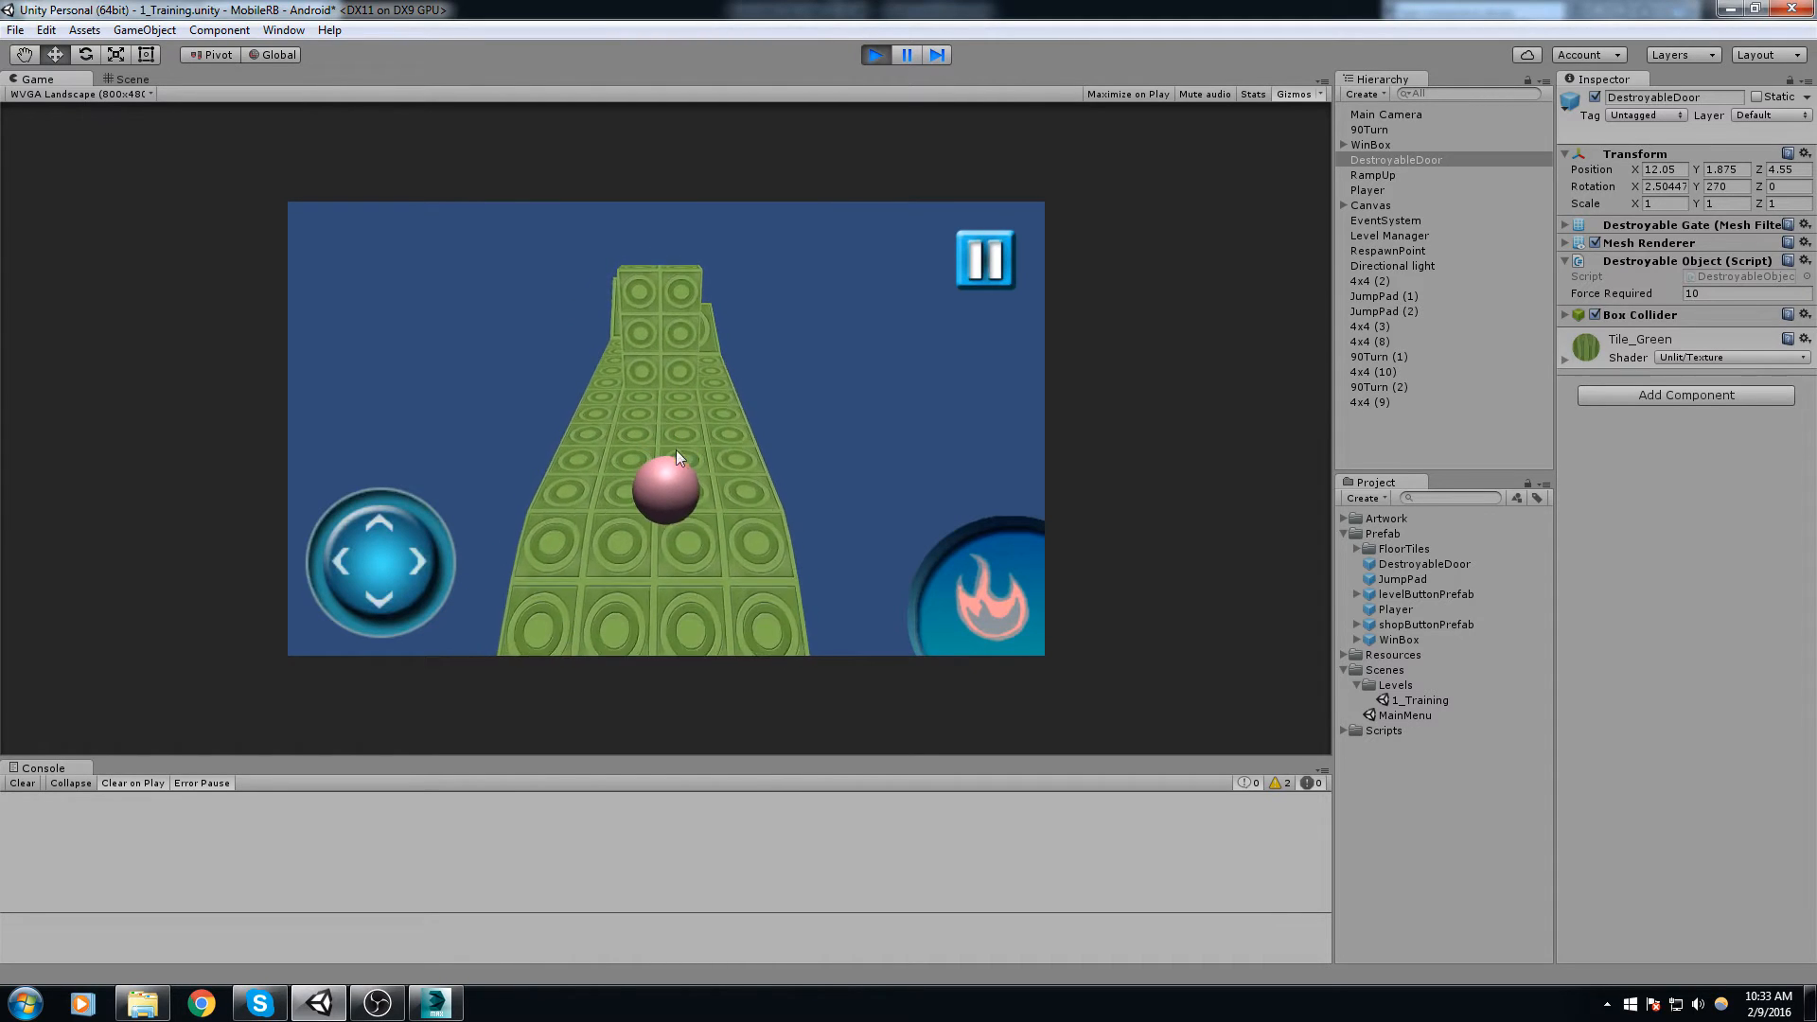
click(979, 604)
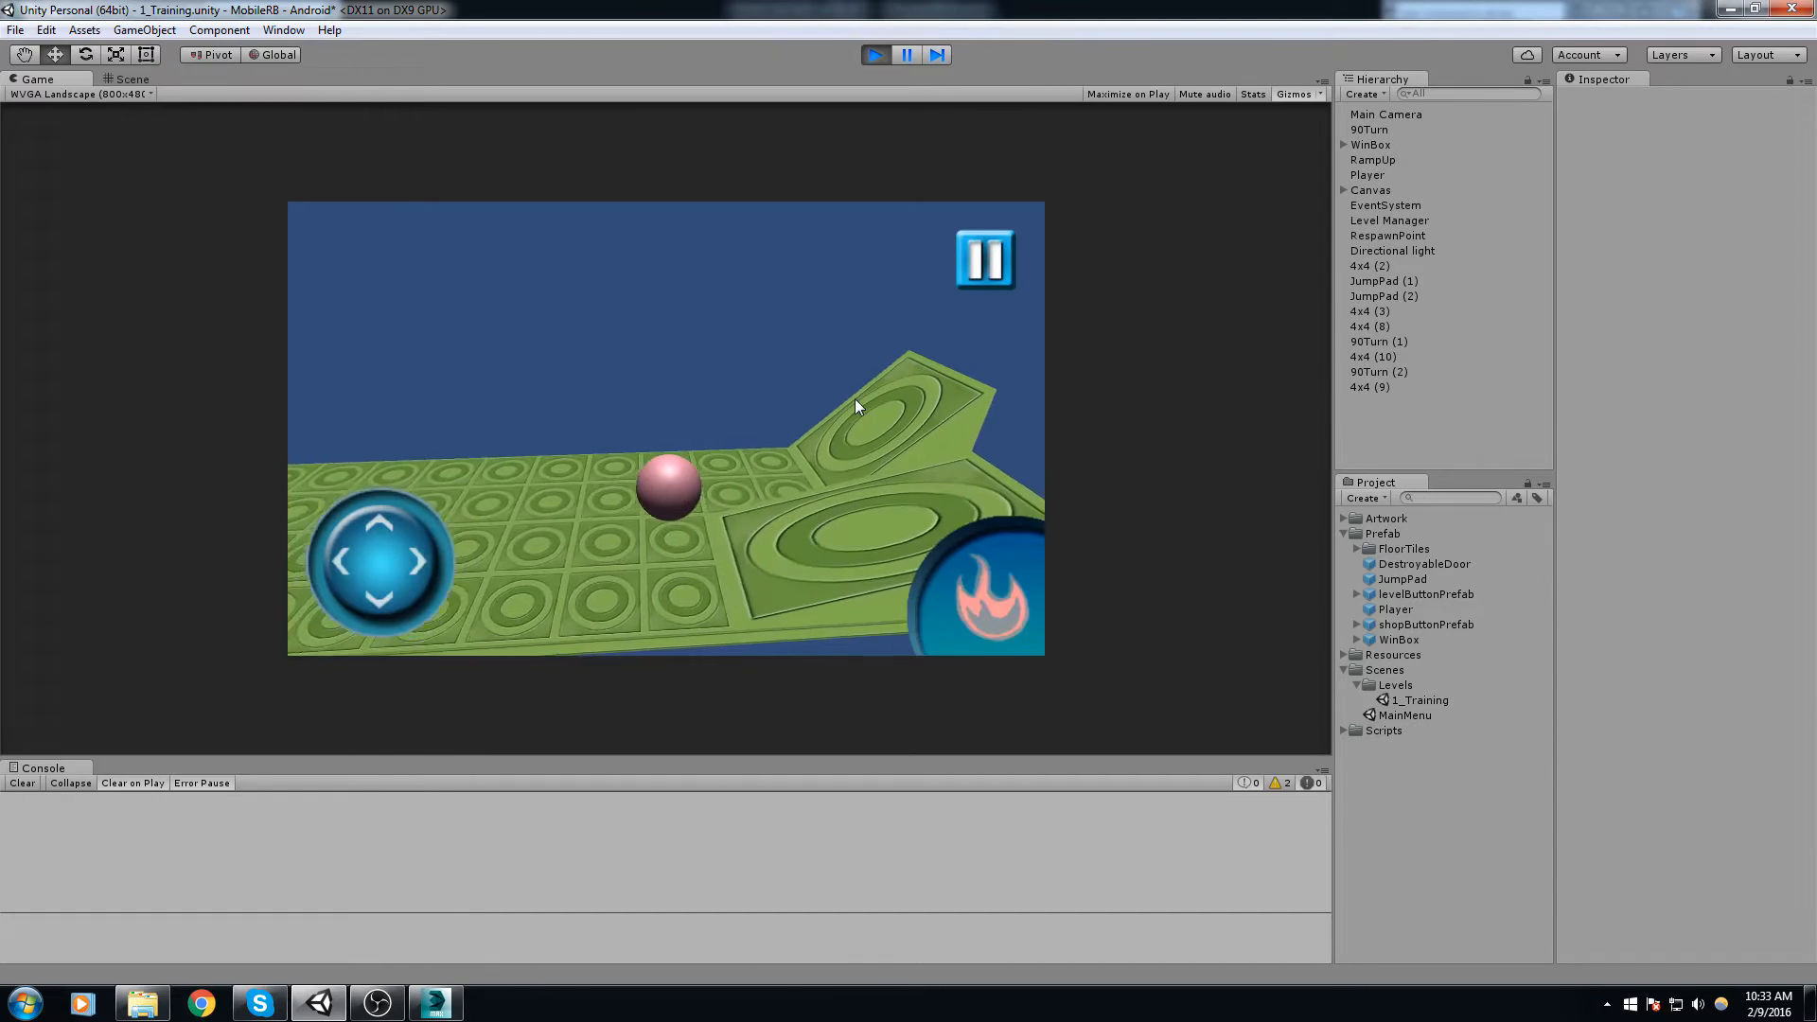
click(875, 55)
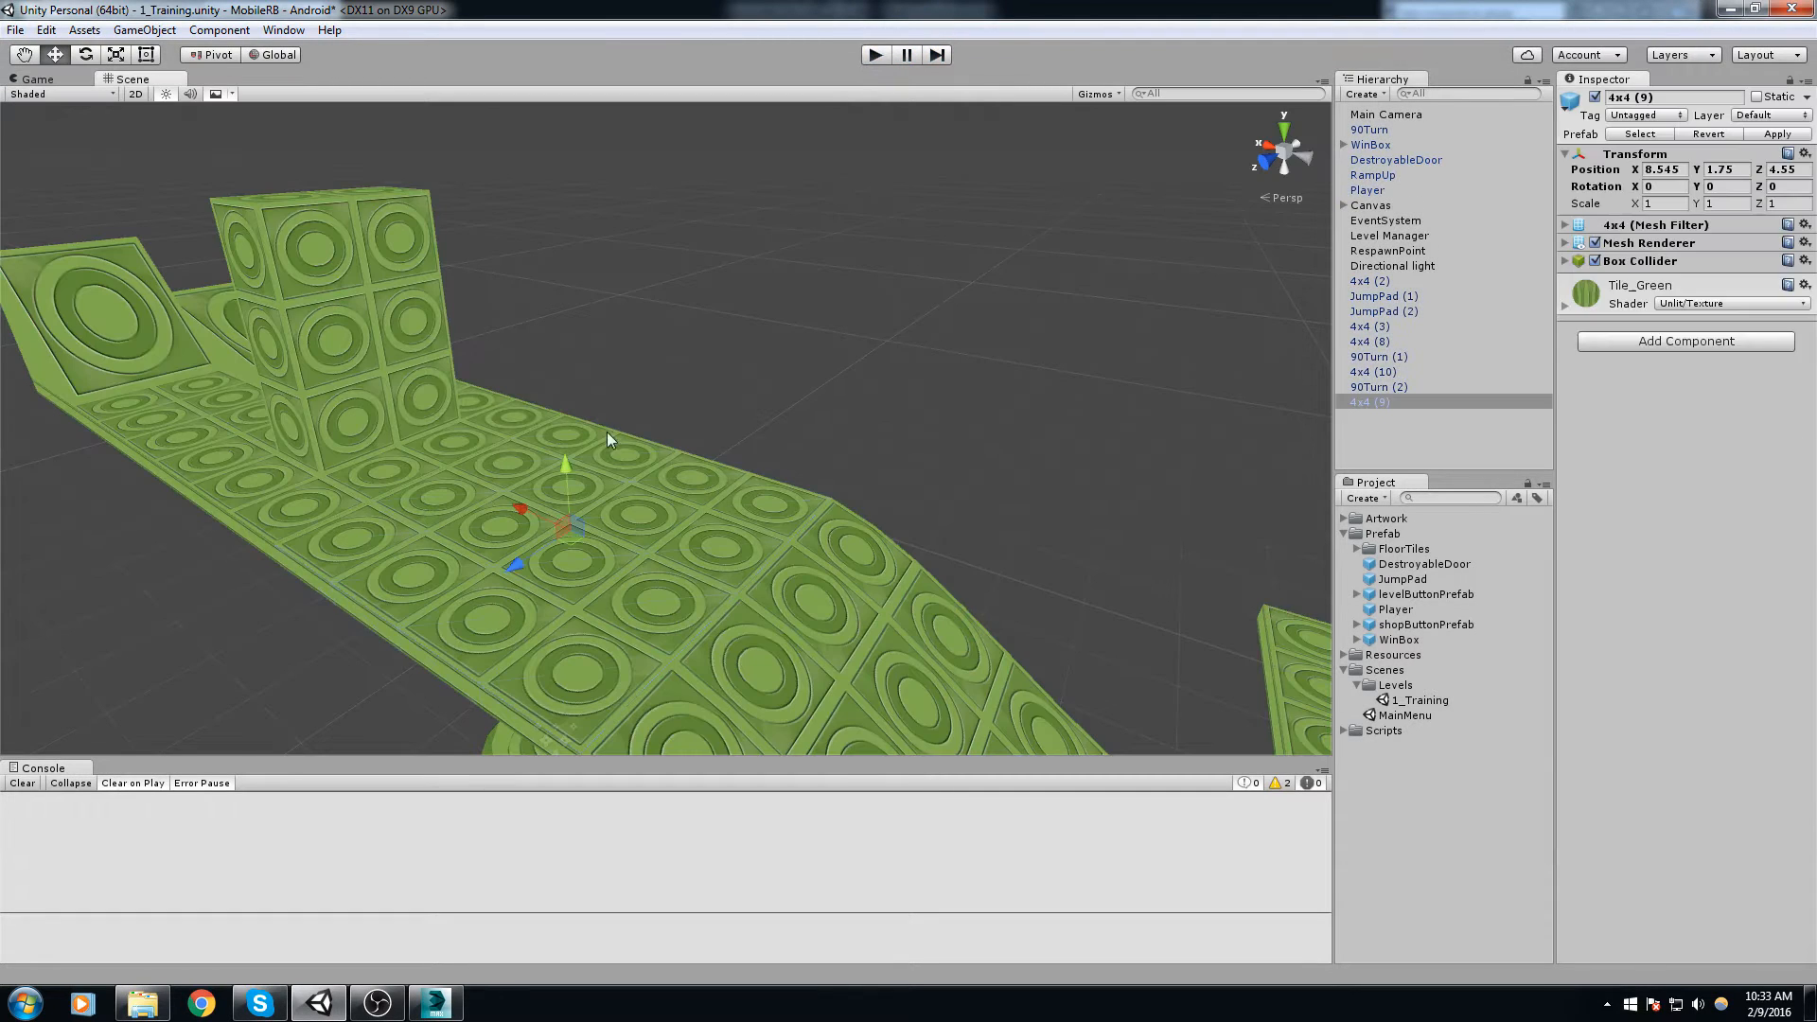
Step: Move the DestroyableDoor up against the jump pads at the track's end, vertex-snapping it to X 16.05, Y 1.875, Z 5.55
click(365, 372)
alt+drag(365, 373, 482, 432)
drag(349, 518, 138, 510)
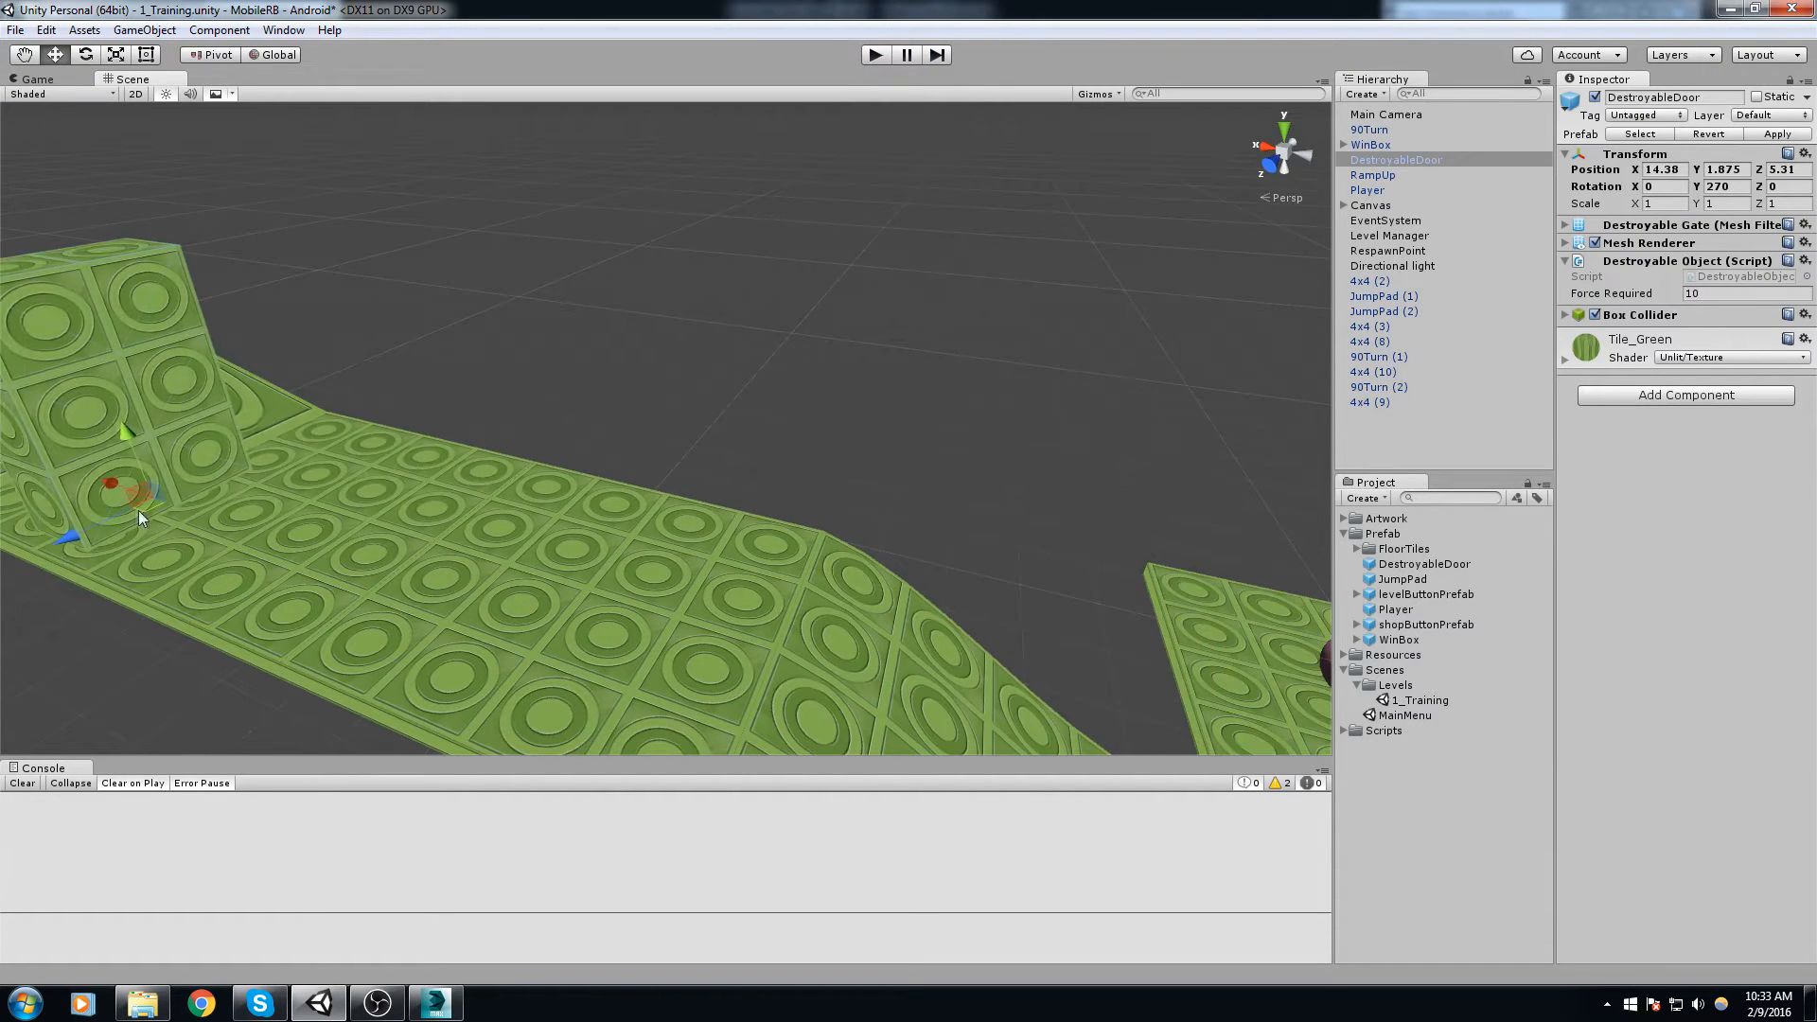
key(f)
drag(804, 526, 888, 473)
scroll(889, 473, up, 2)
alt+drag(1058, 474, 793, 414)
middle_drag(793, 415, 616, 426)
key(v)
drag(664, 502, 1070, 515)
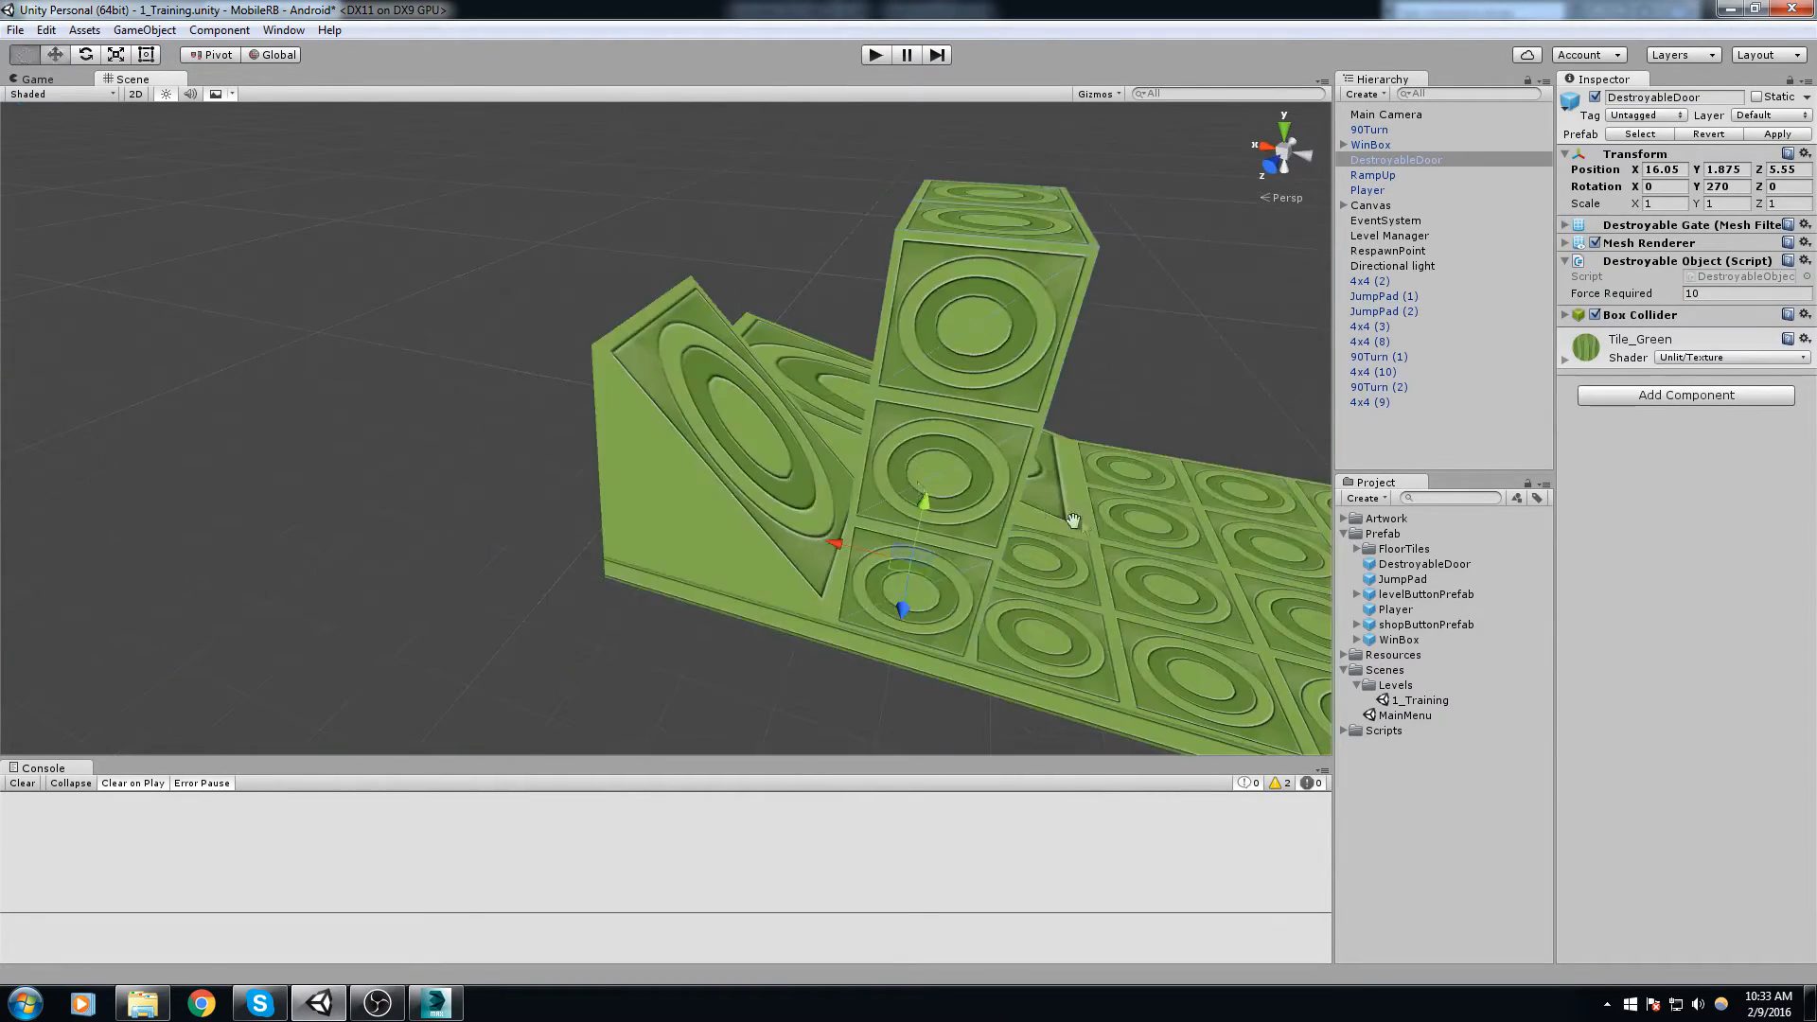
Step: Extend the ramp past the door with two raised duplicates of the jump pad, the last at X 24.55, Y 4.87, Z 5.55
click(710, 447)
click(831, 397)
key(ctrl+d)
alt+drag(846, 447, 469, 479)
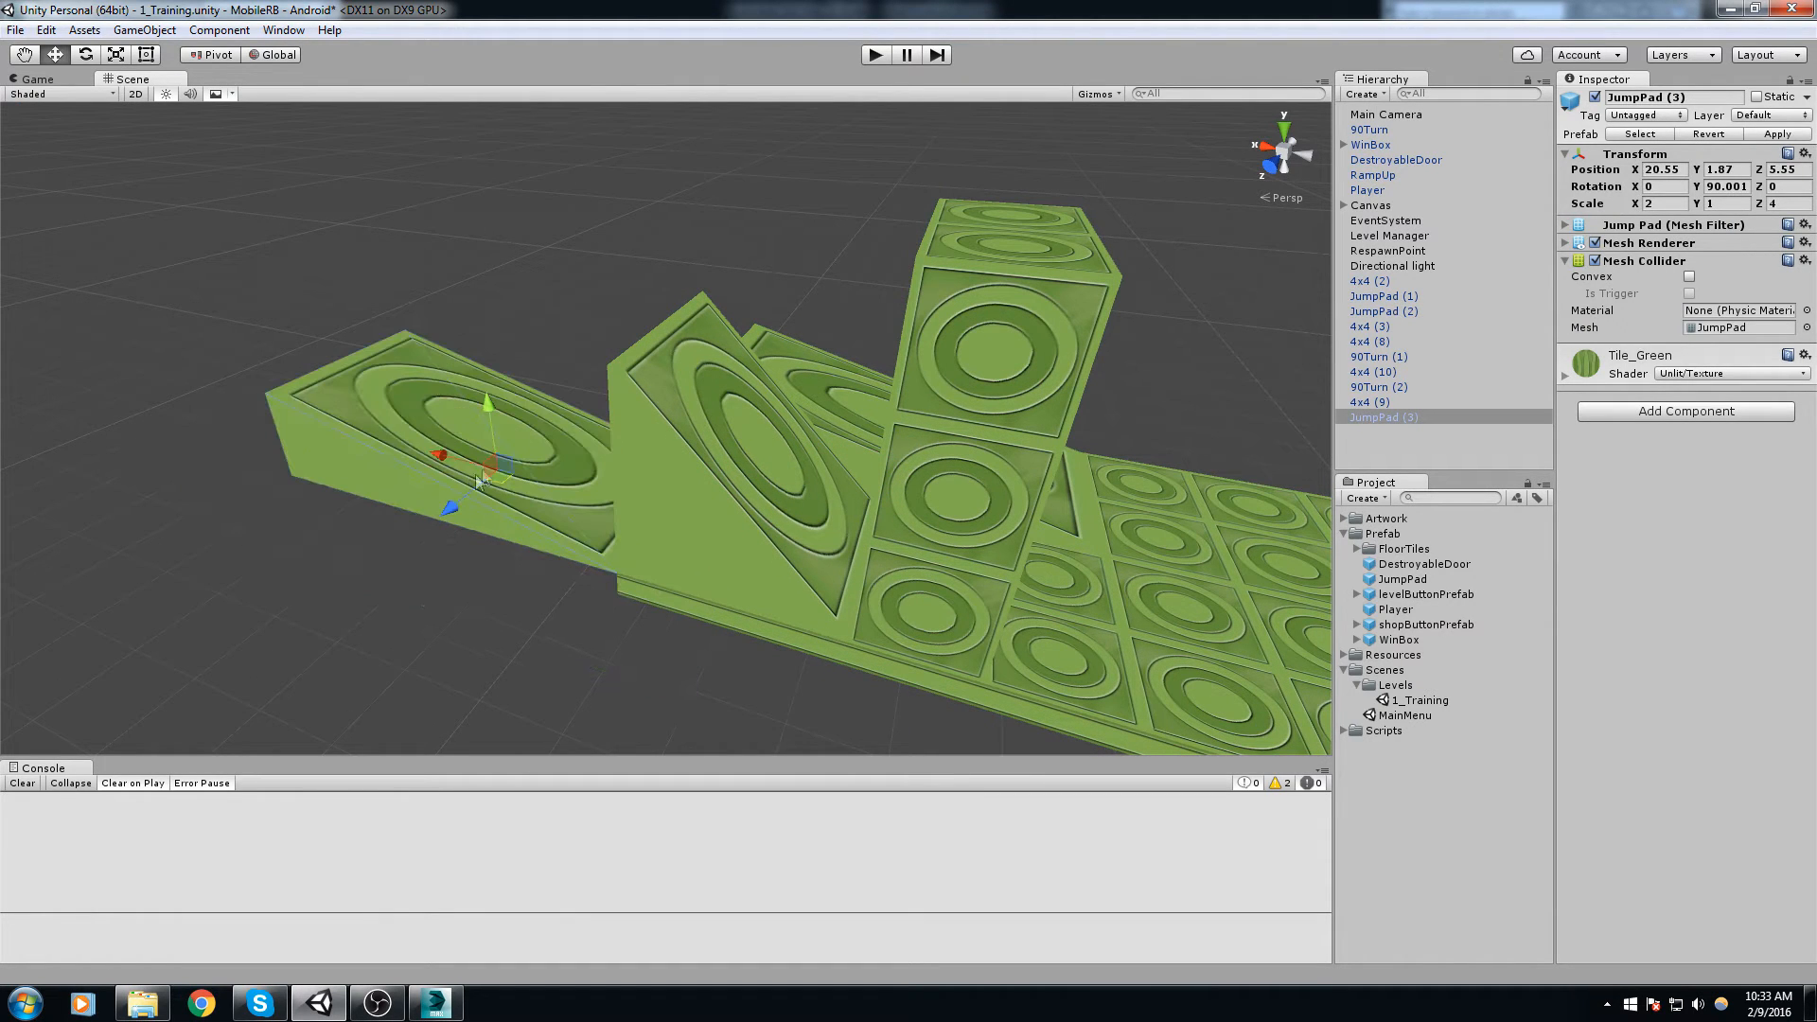
drag(492, 412, 509, 263)
middle_drag(508, 263, 941, 511)
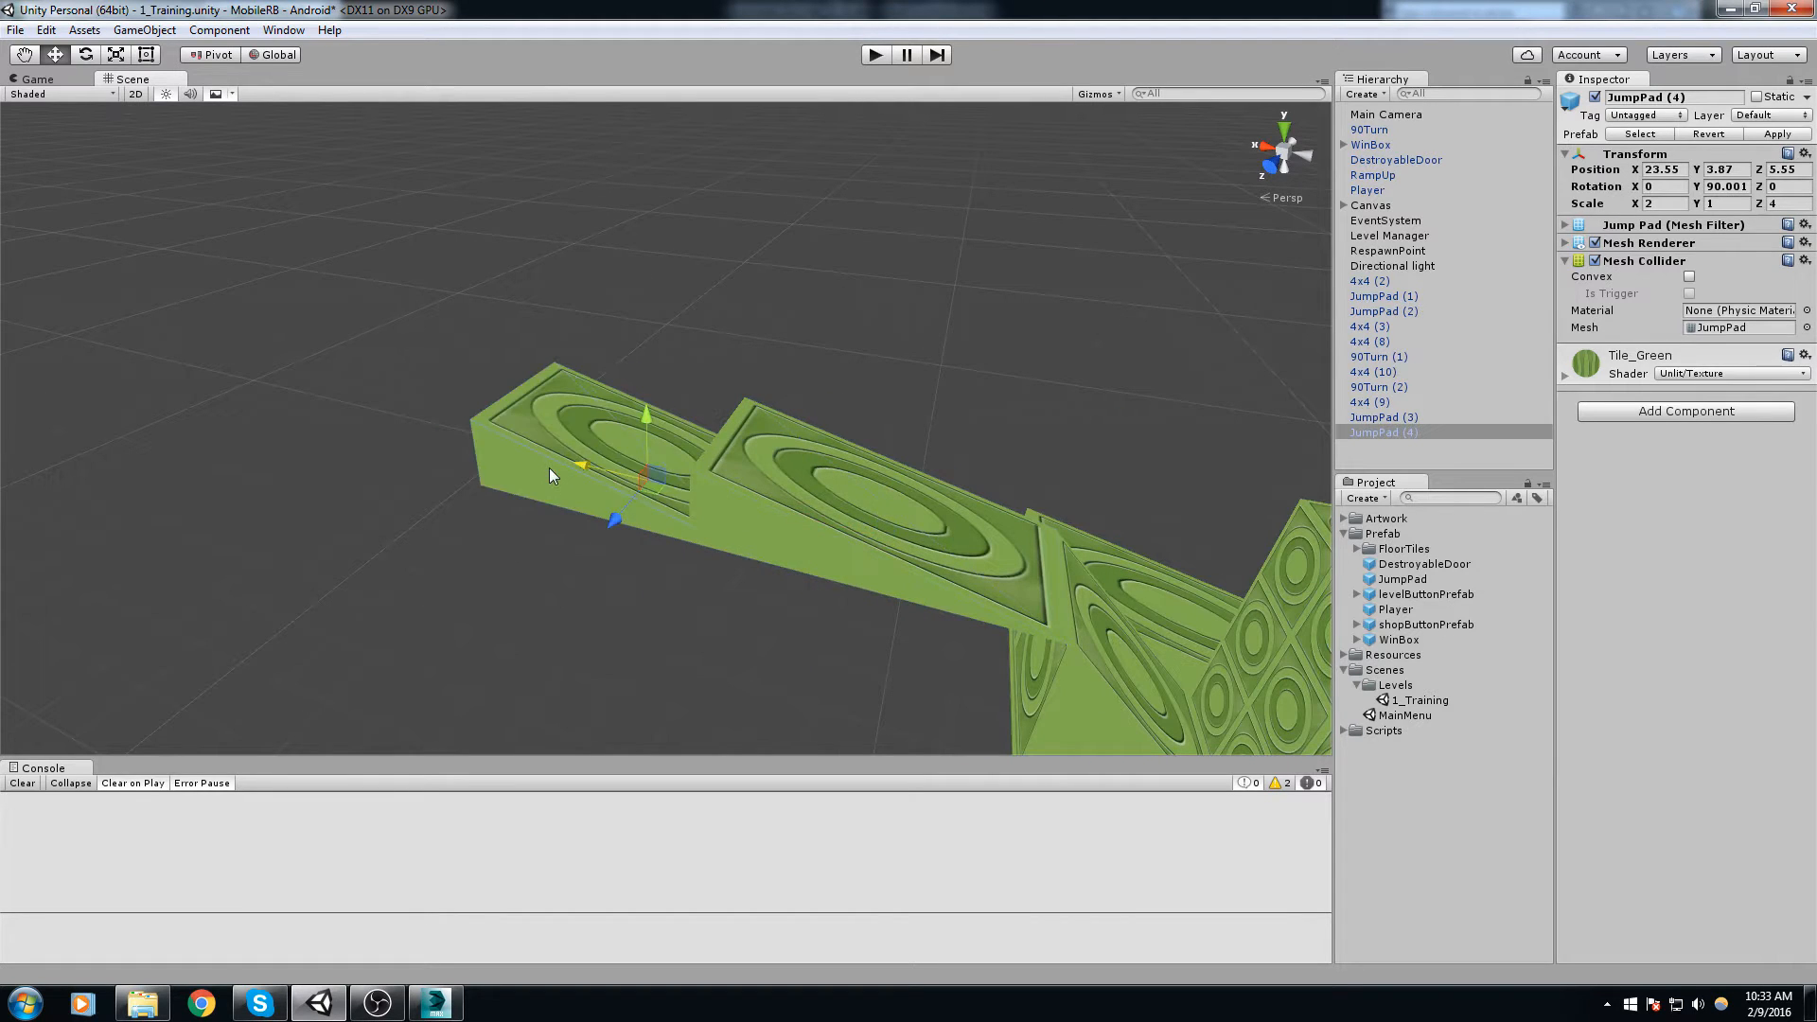
drag(571, 402, 568, 329)
scroll(742, 422, down, 2)
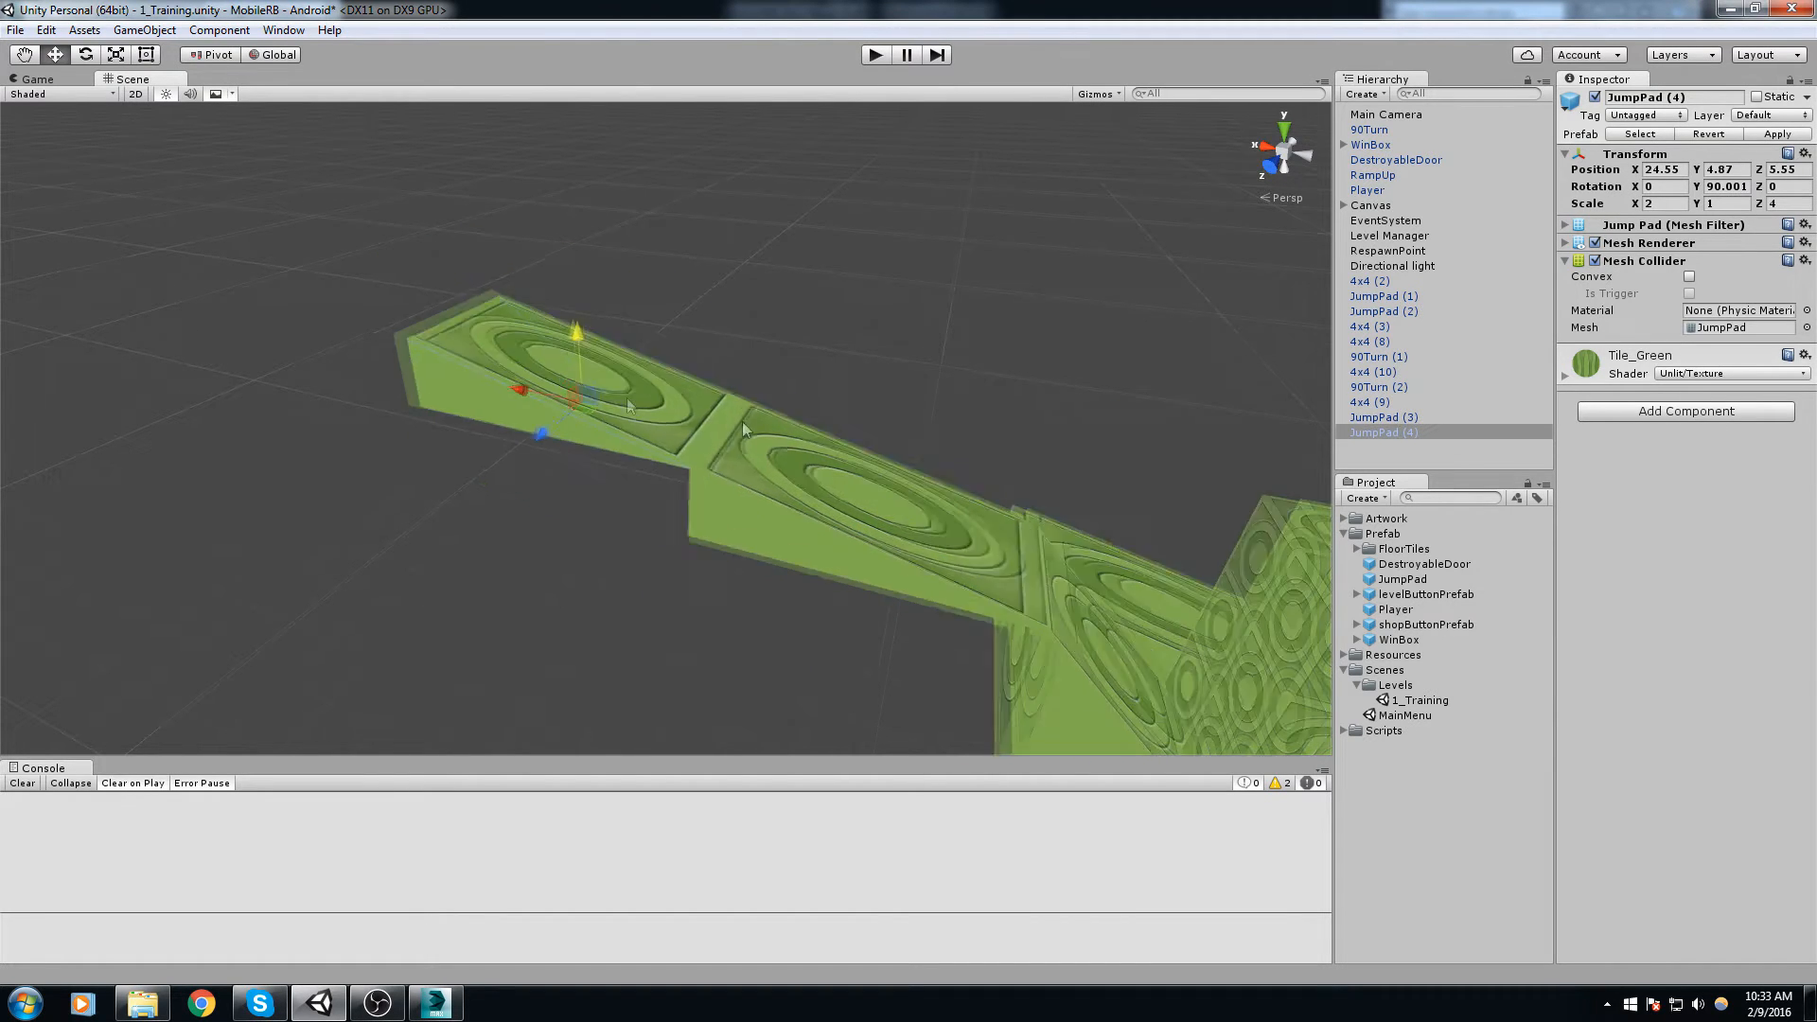
Step: Move the WinBox past the end of the raised jump-pad ramp, to X 30.3 and Y 5
alt+drag(742, 422, 882, 481)
scroll(632, 348, down, 3)
middle_drag(882, 481, 934, 348)
alt+drag(934, 349, 905, 412)
scroll(905, 412, down, 3)
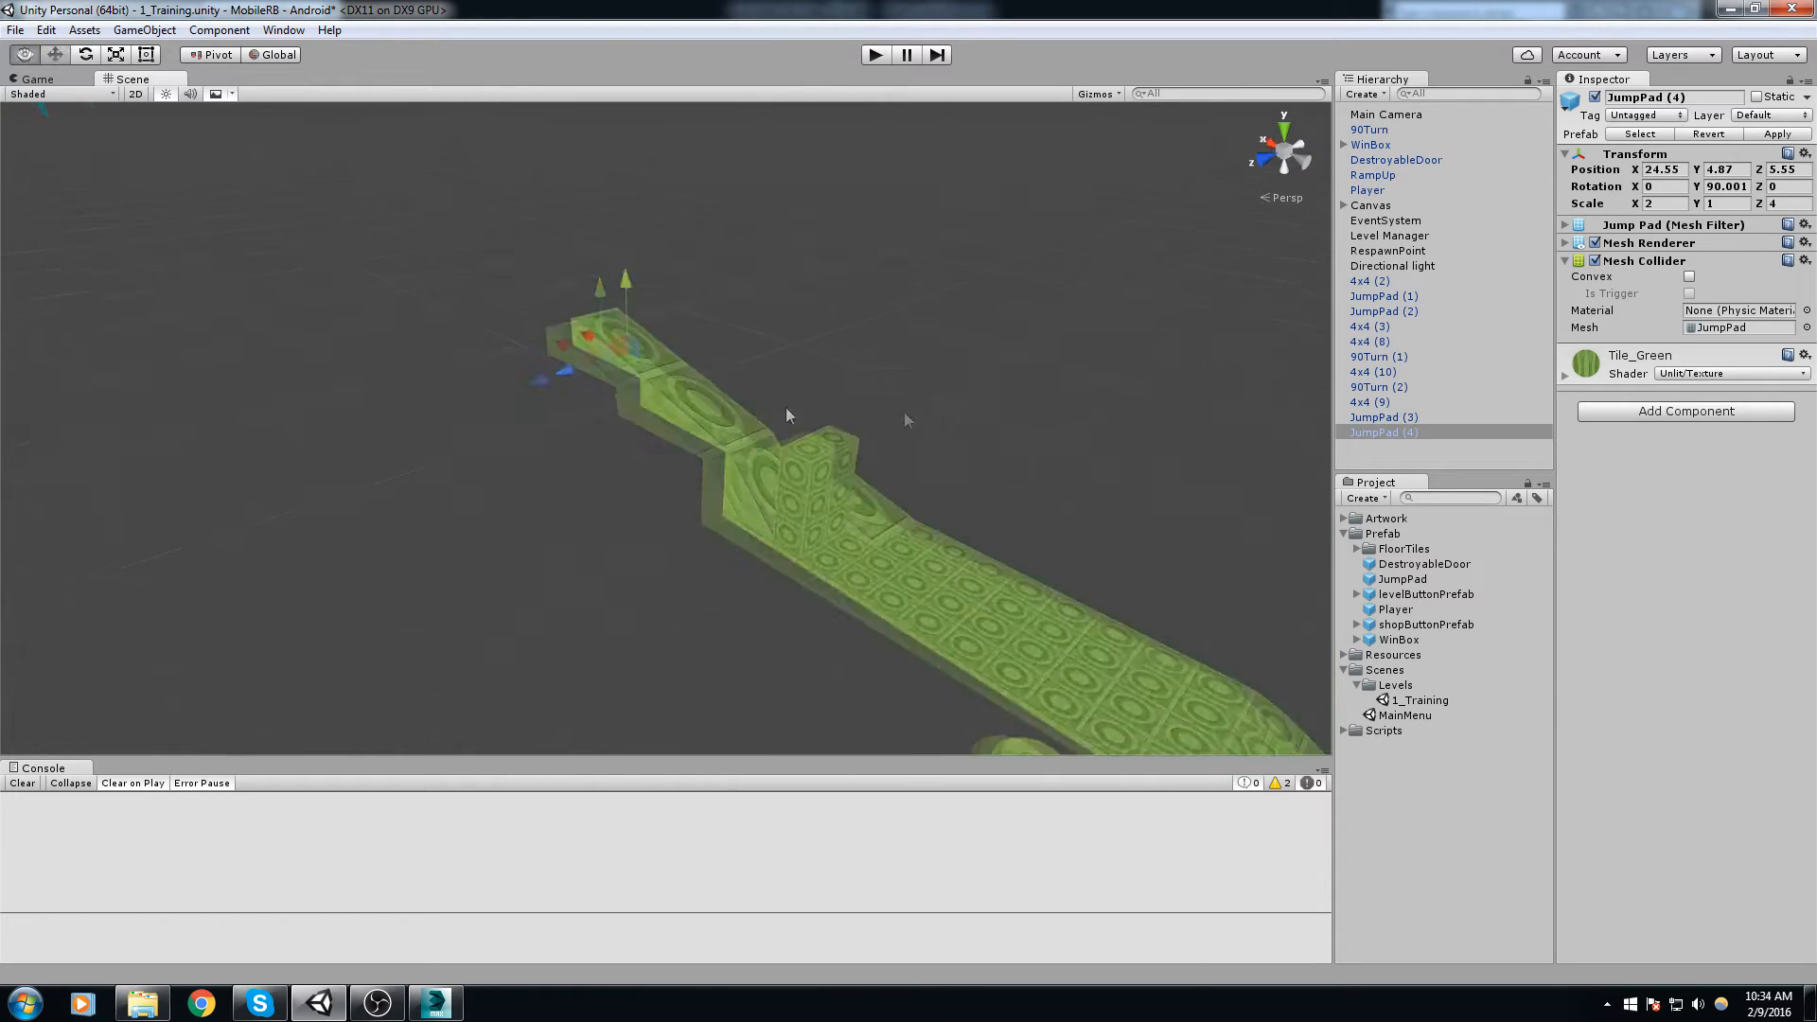
alt+drag(791, 414, 904, 417)
middle_drag(905, 416, 832, 467)
click(717, 564)
middle_drag(717, 564, 931, 711)
drag(800, 634, 405, 611)
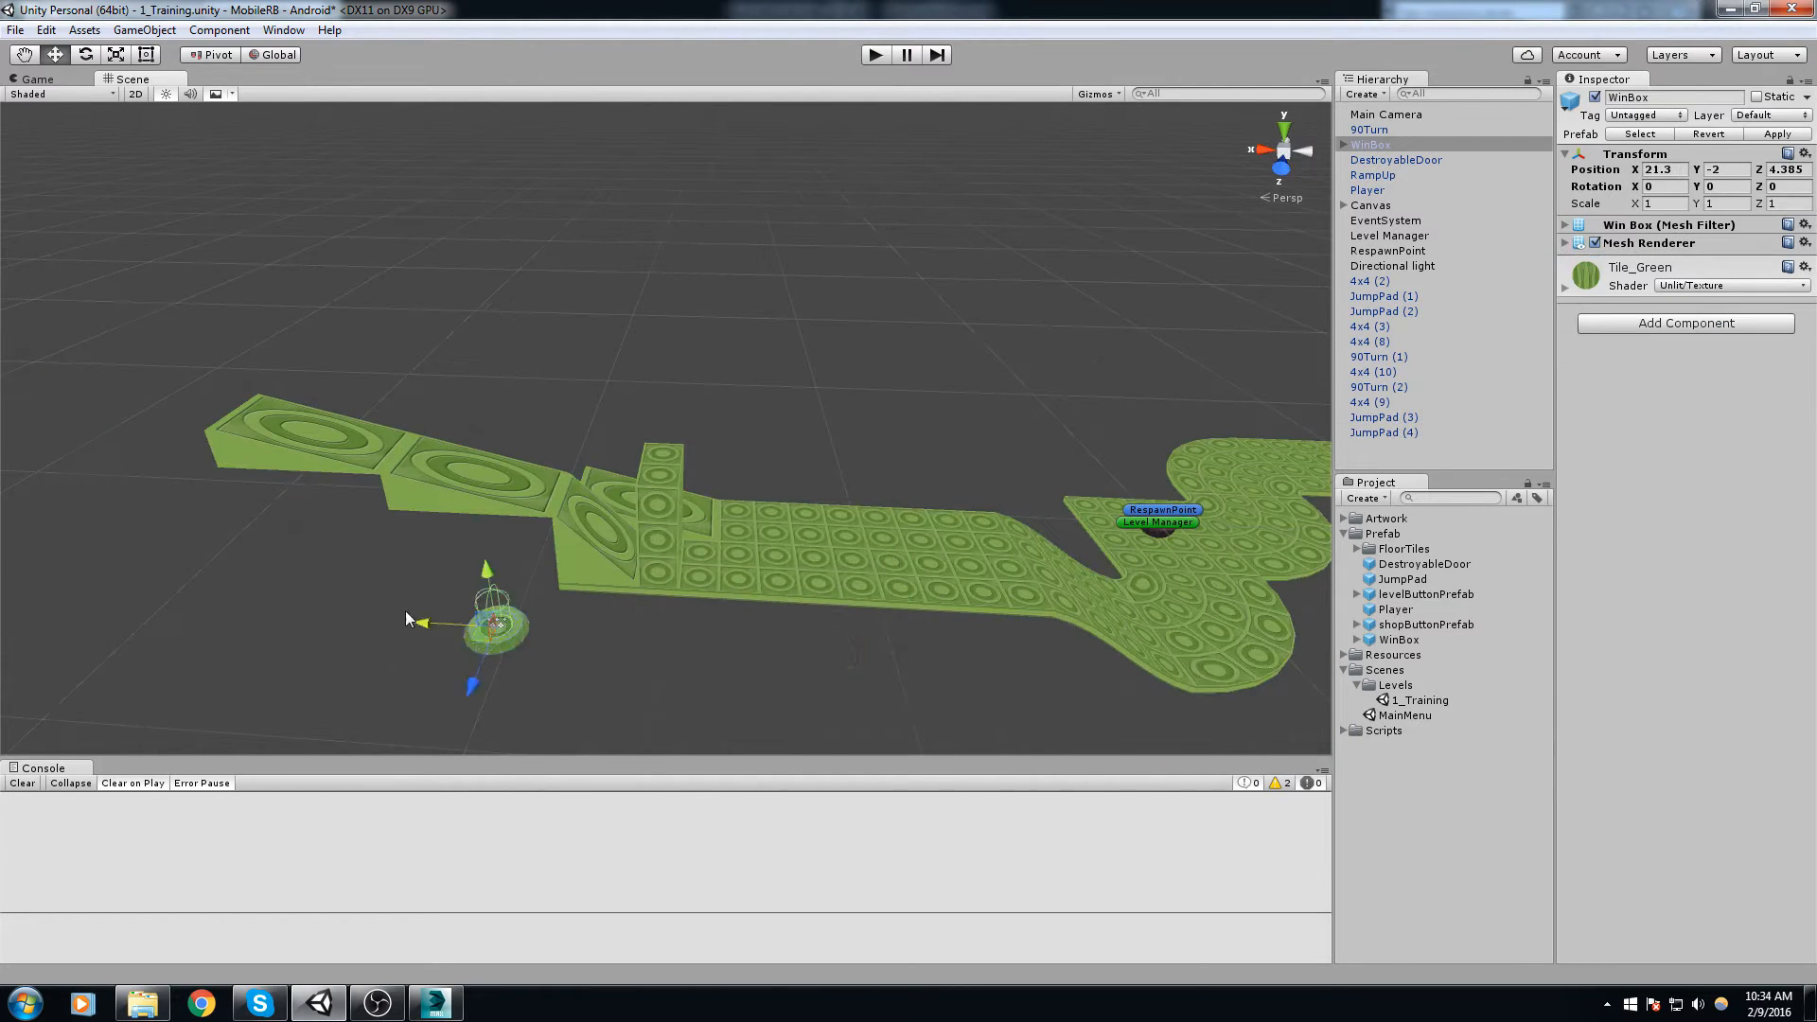
key(f)
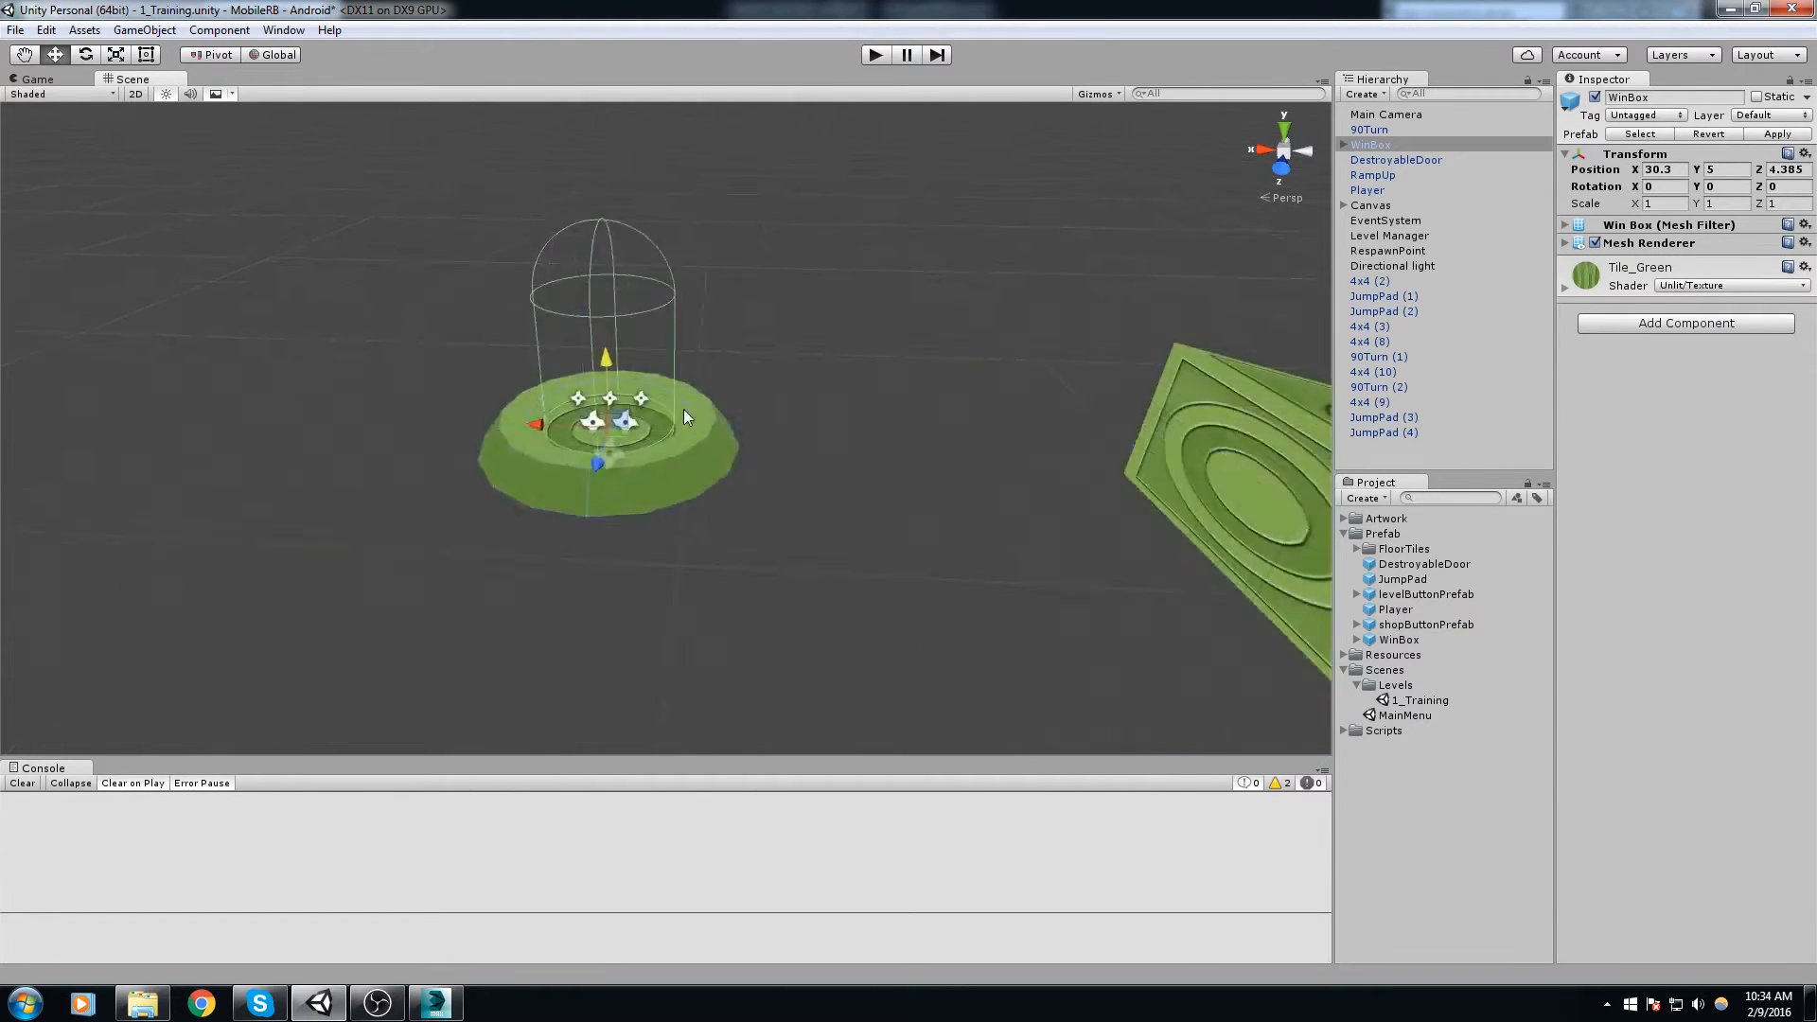
Step: Line the WinBox up with the ramp by moving it to Z 5.39 and raising it to Y 6
alt+drag(683, 408, 542, 417)
scroll(542, 416, down, 5)
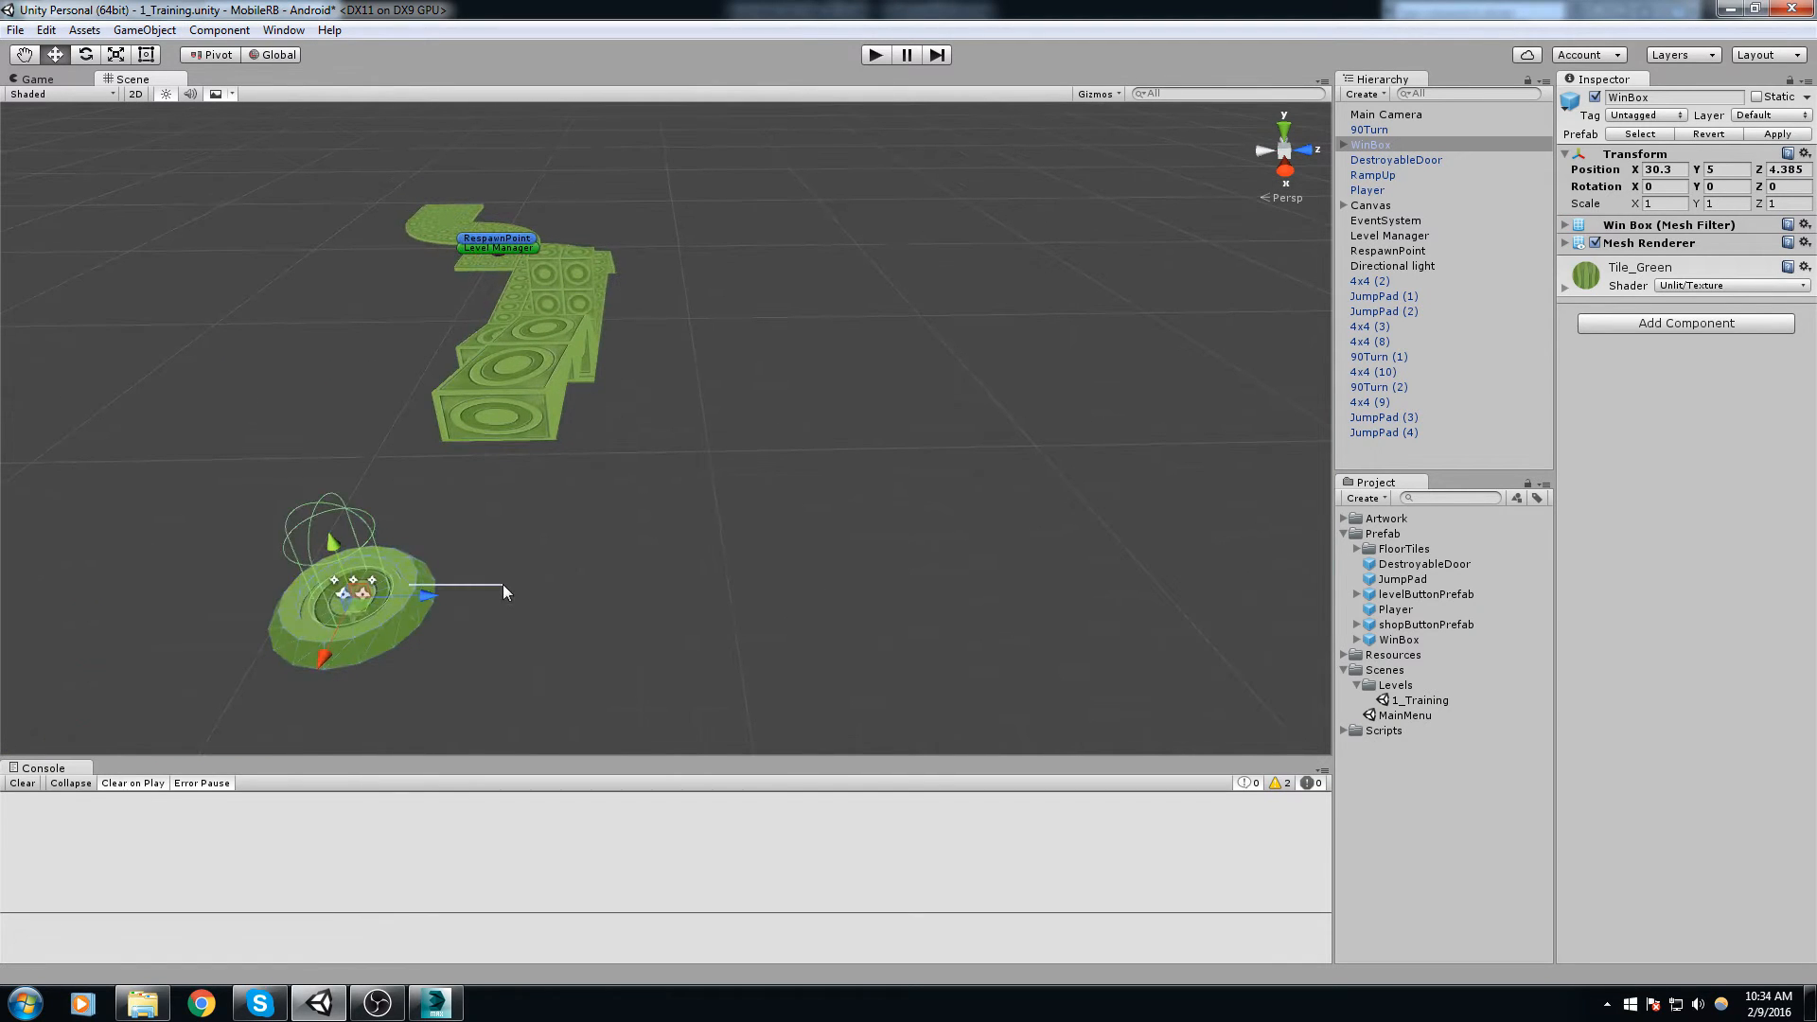
alt+drag(509, 564, 890, 503)
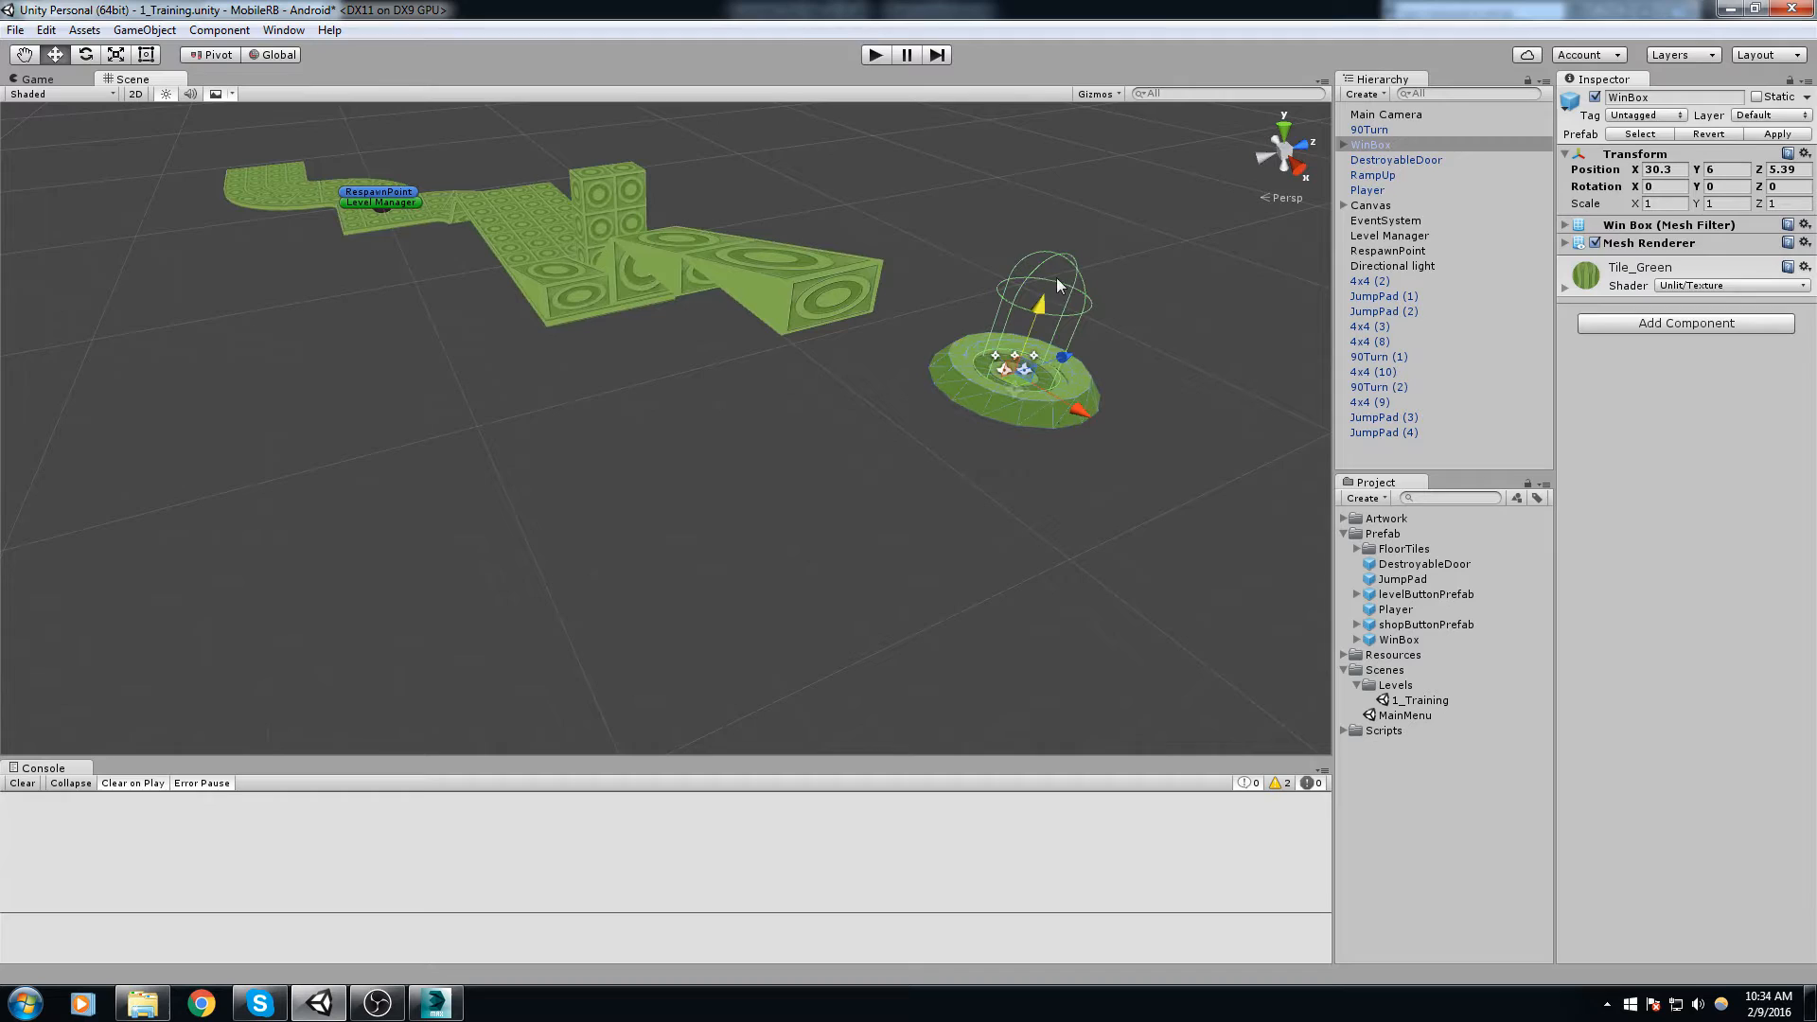
Step: Playtest the level by rolling the ball down the track, boosting through the destroyable door and over the ramp to the WinBox, and stop the game
click(871, 55)
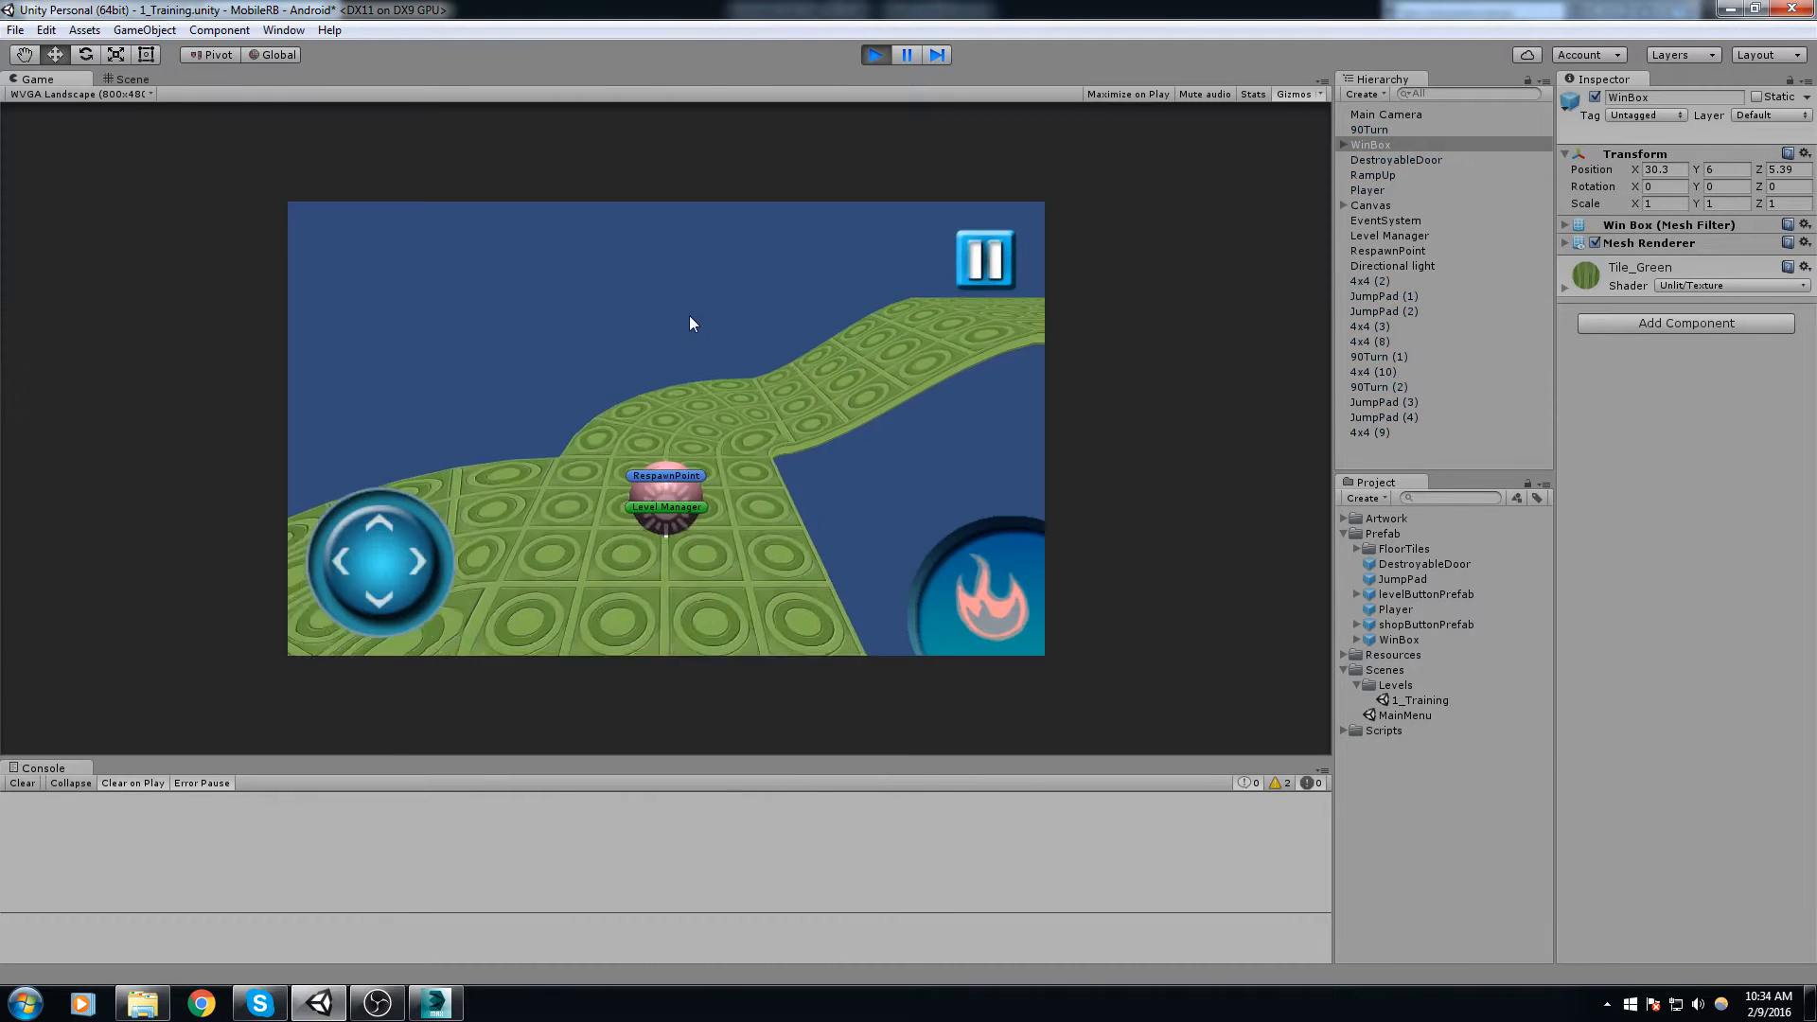
key(a)
key(w)
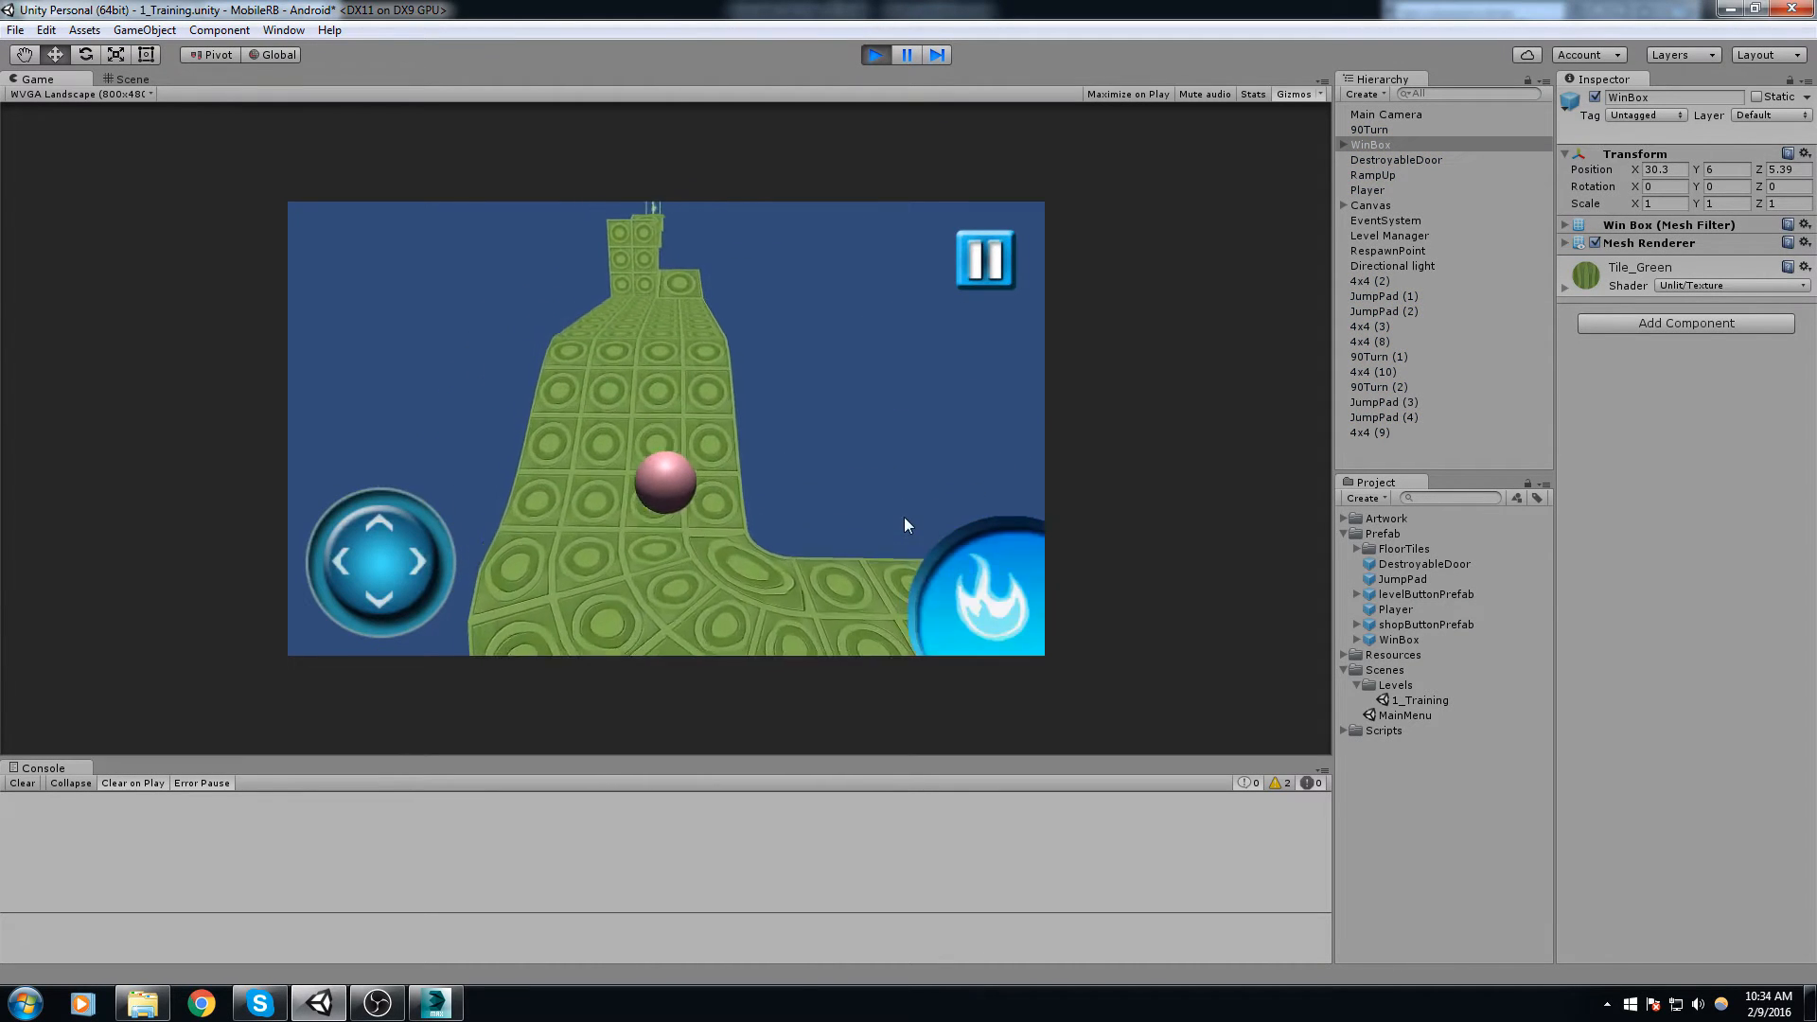
key(w)
key(a)
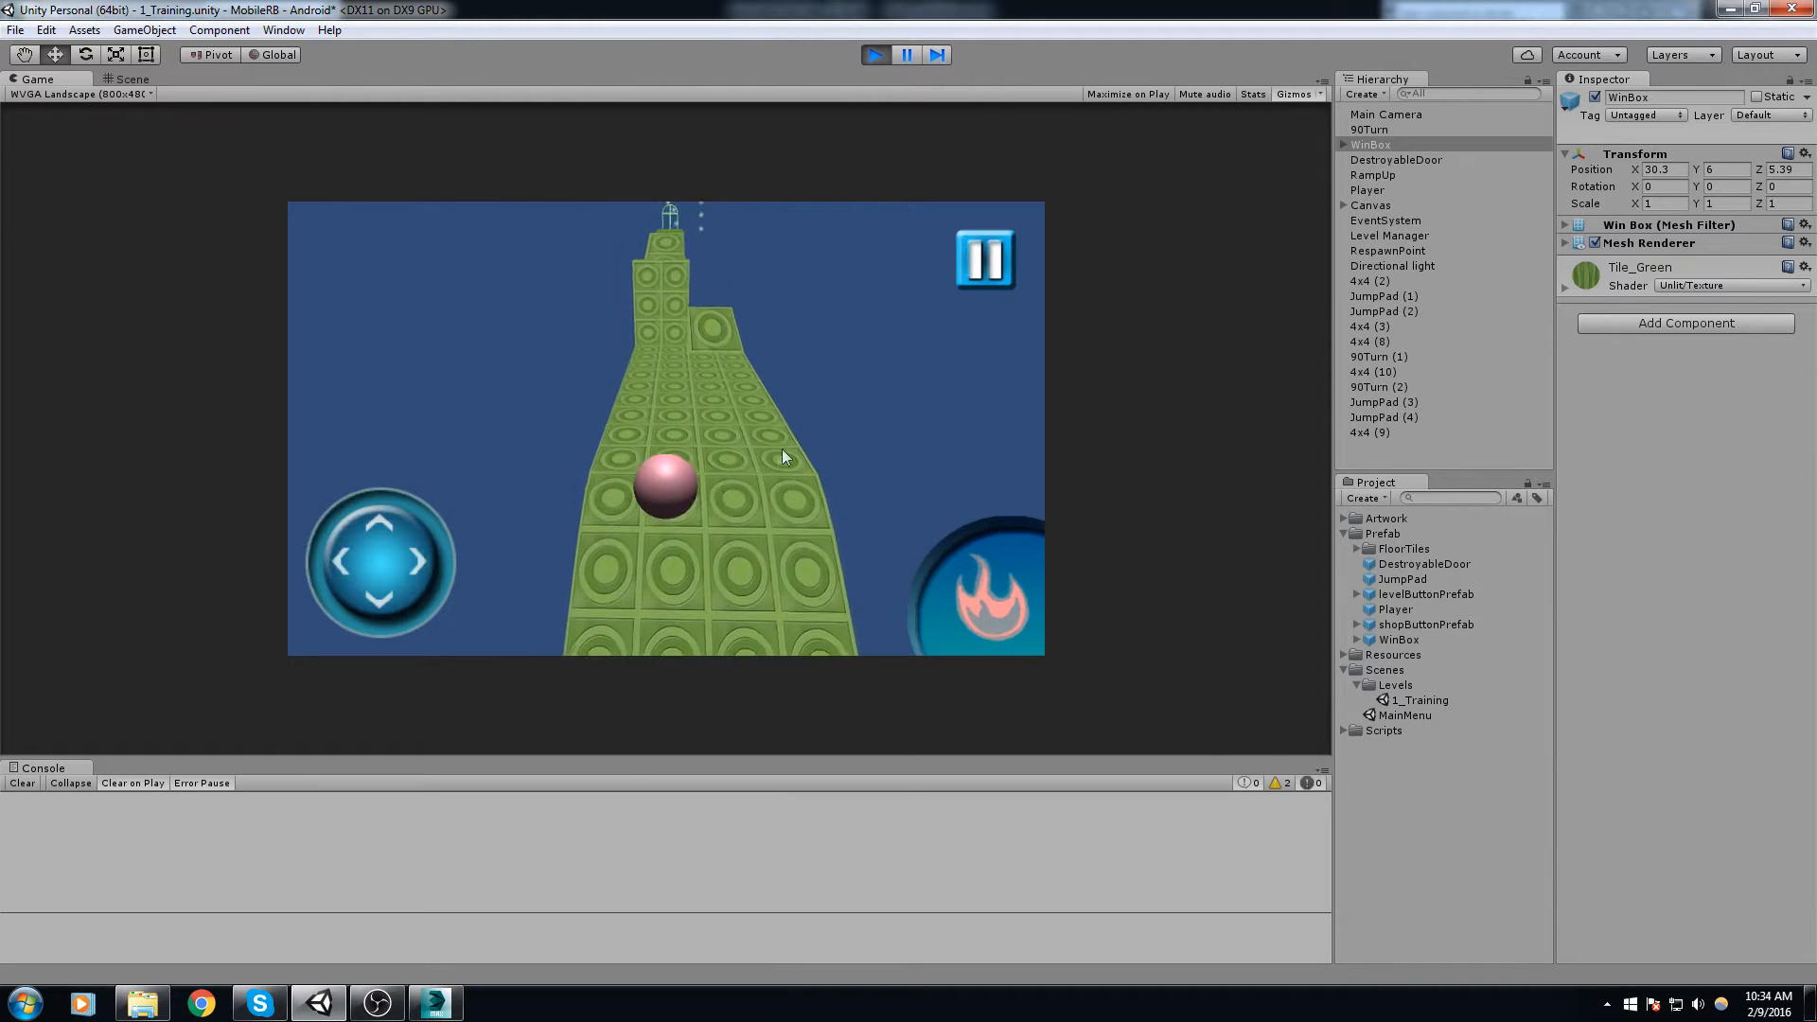
key(w)
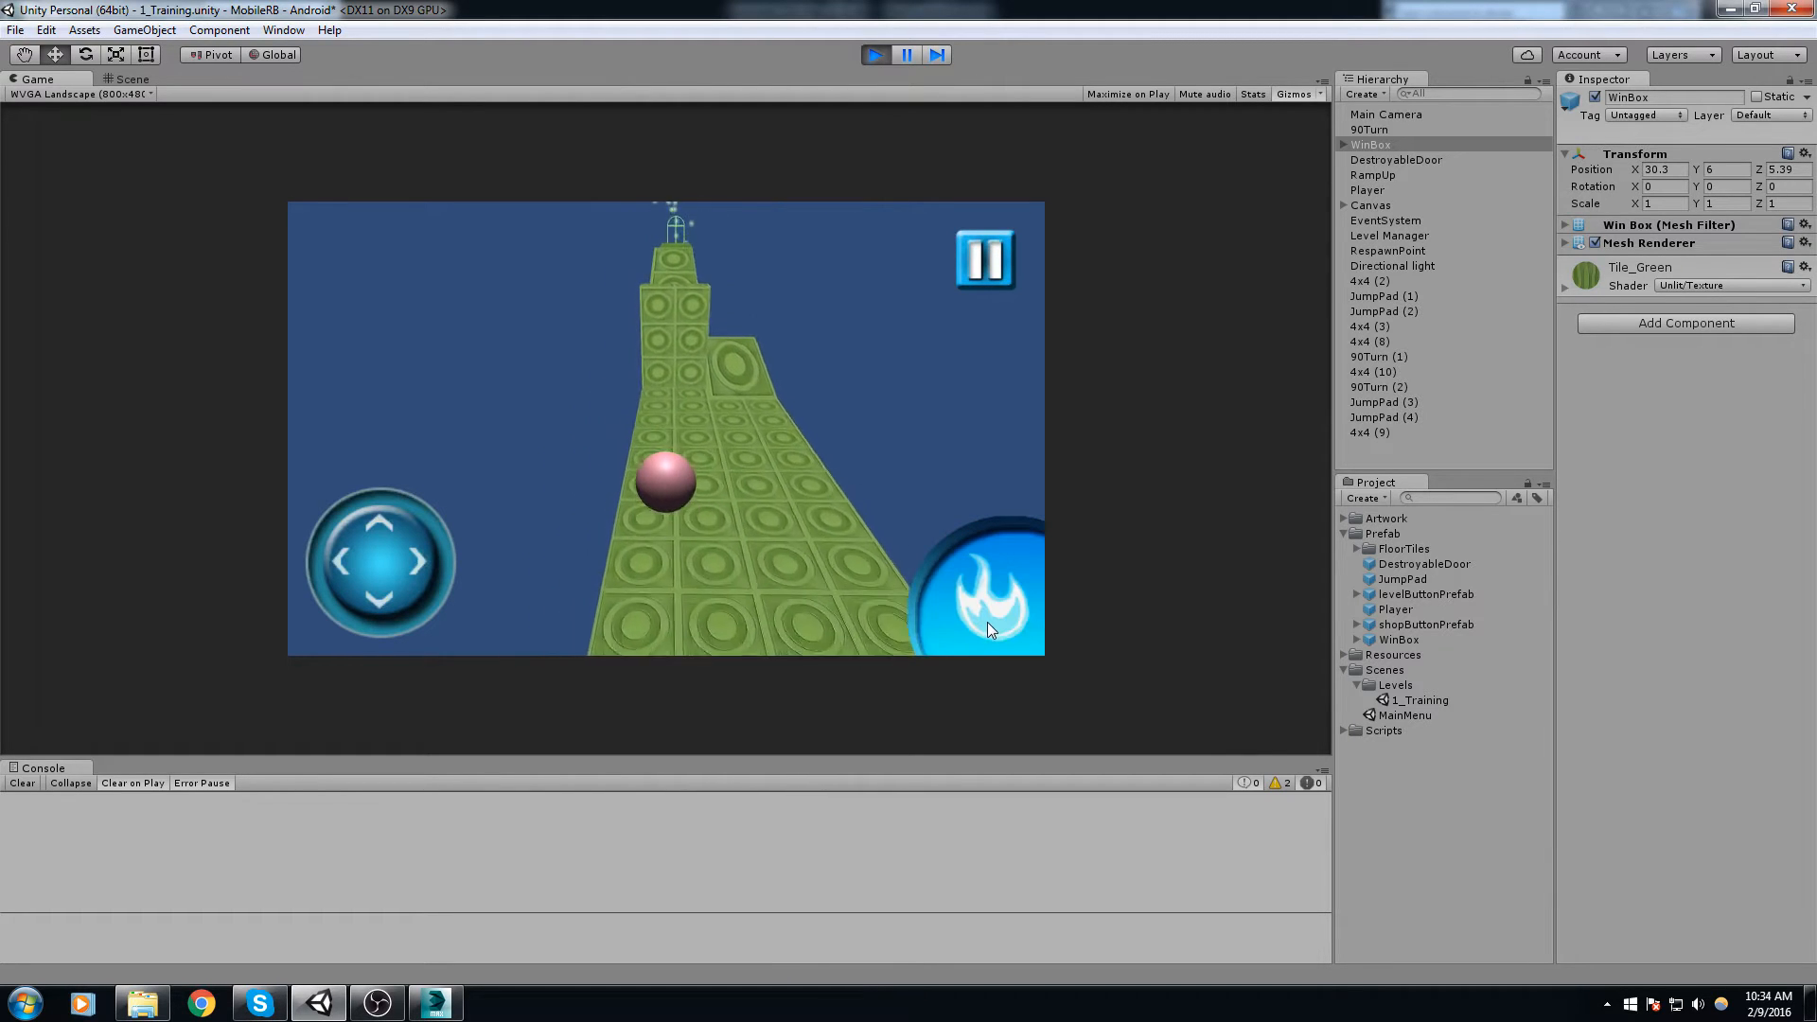
click(988, 617)
key(w)
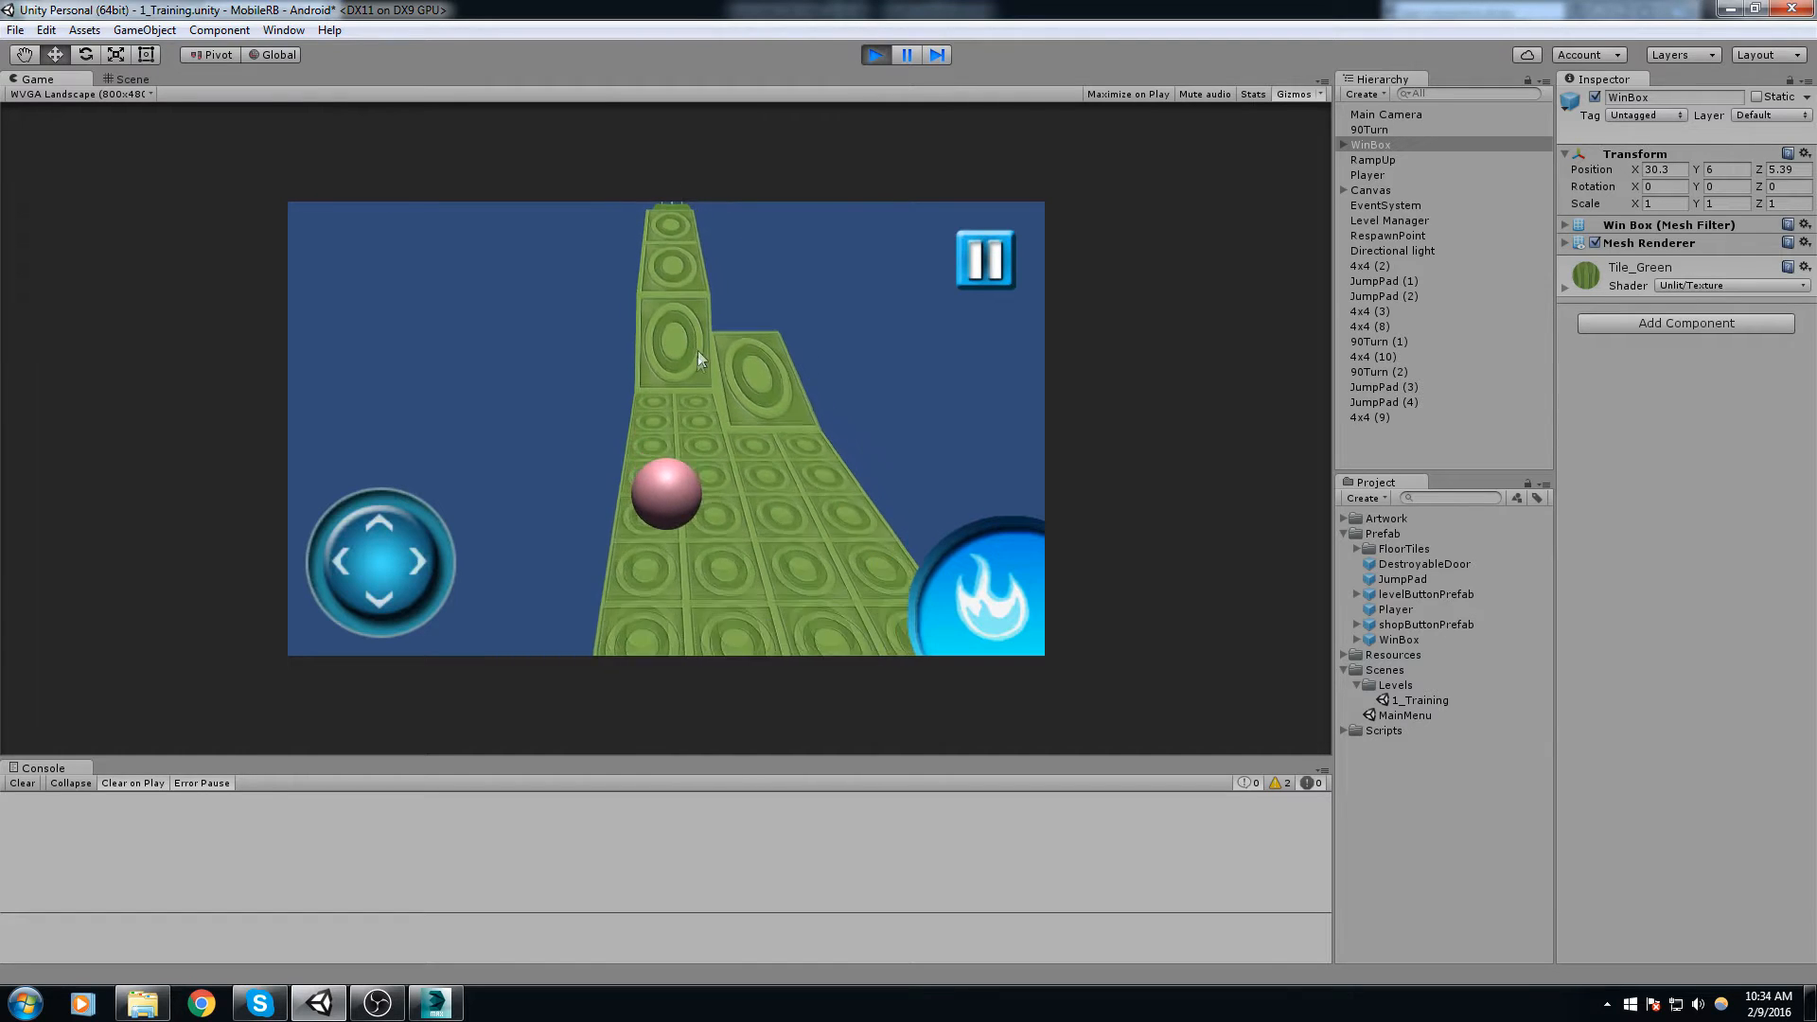
key(w)
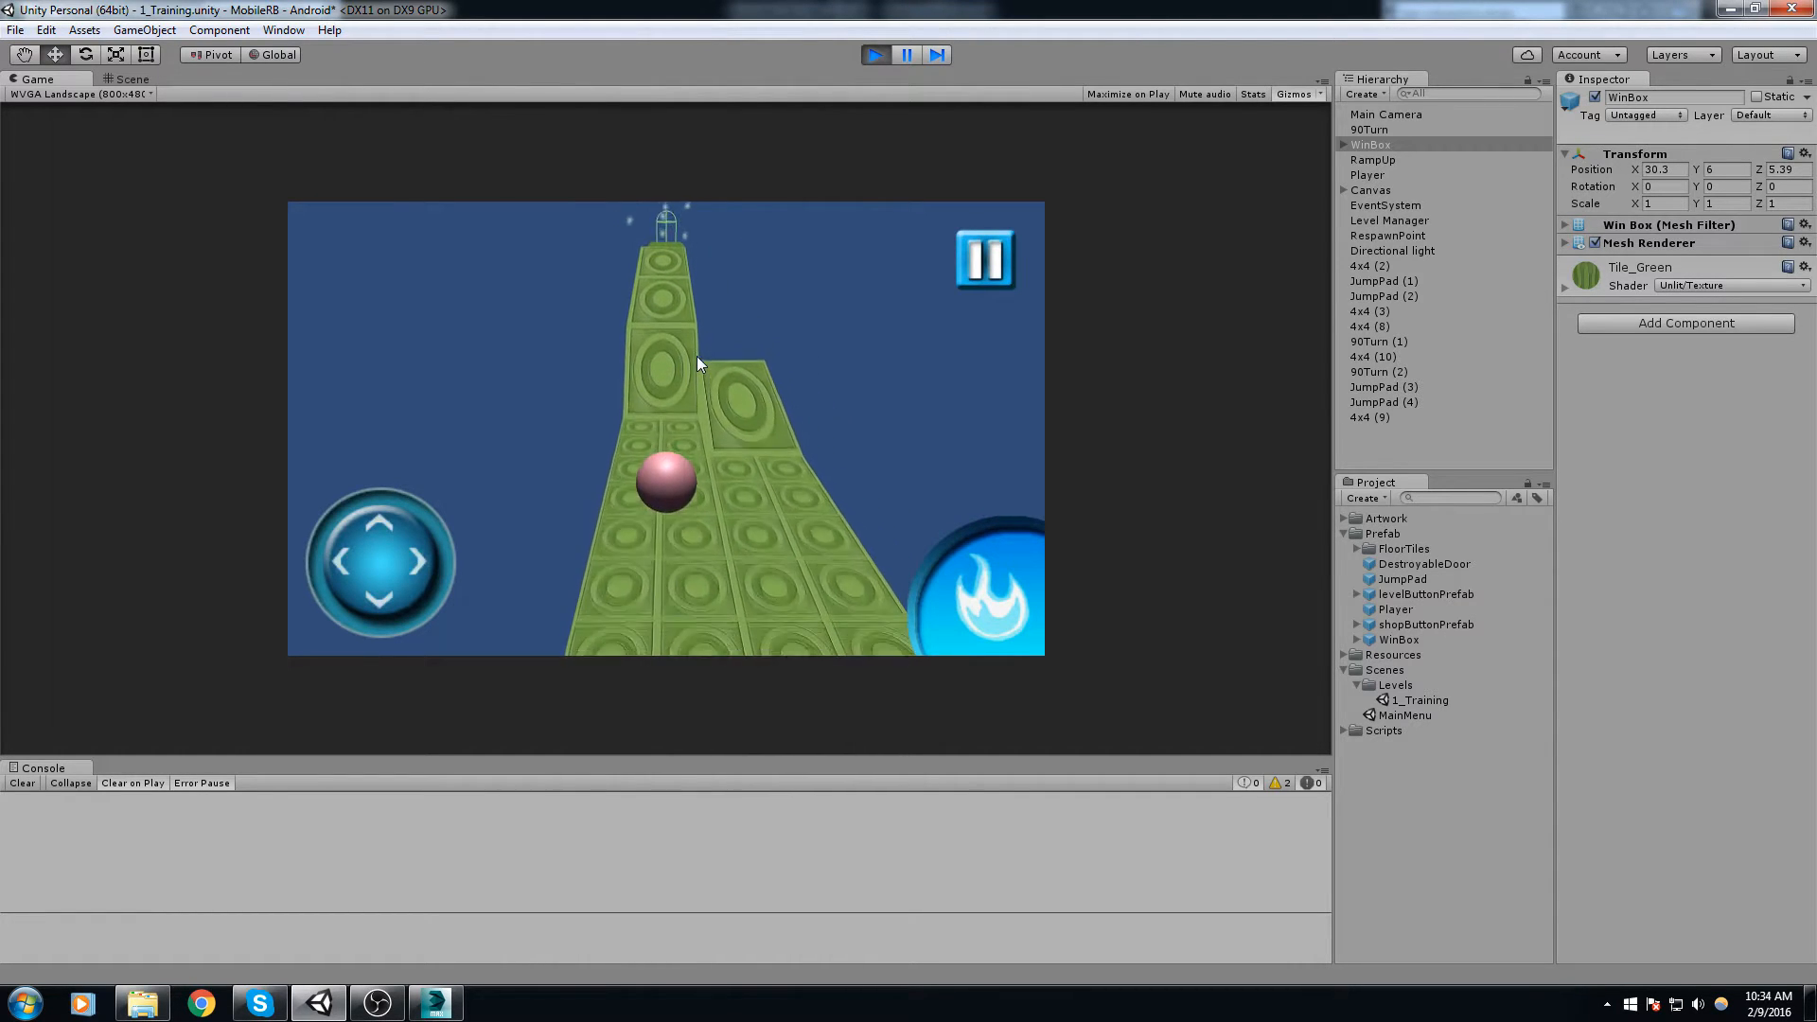
key(w)
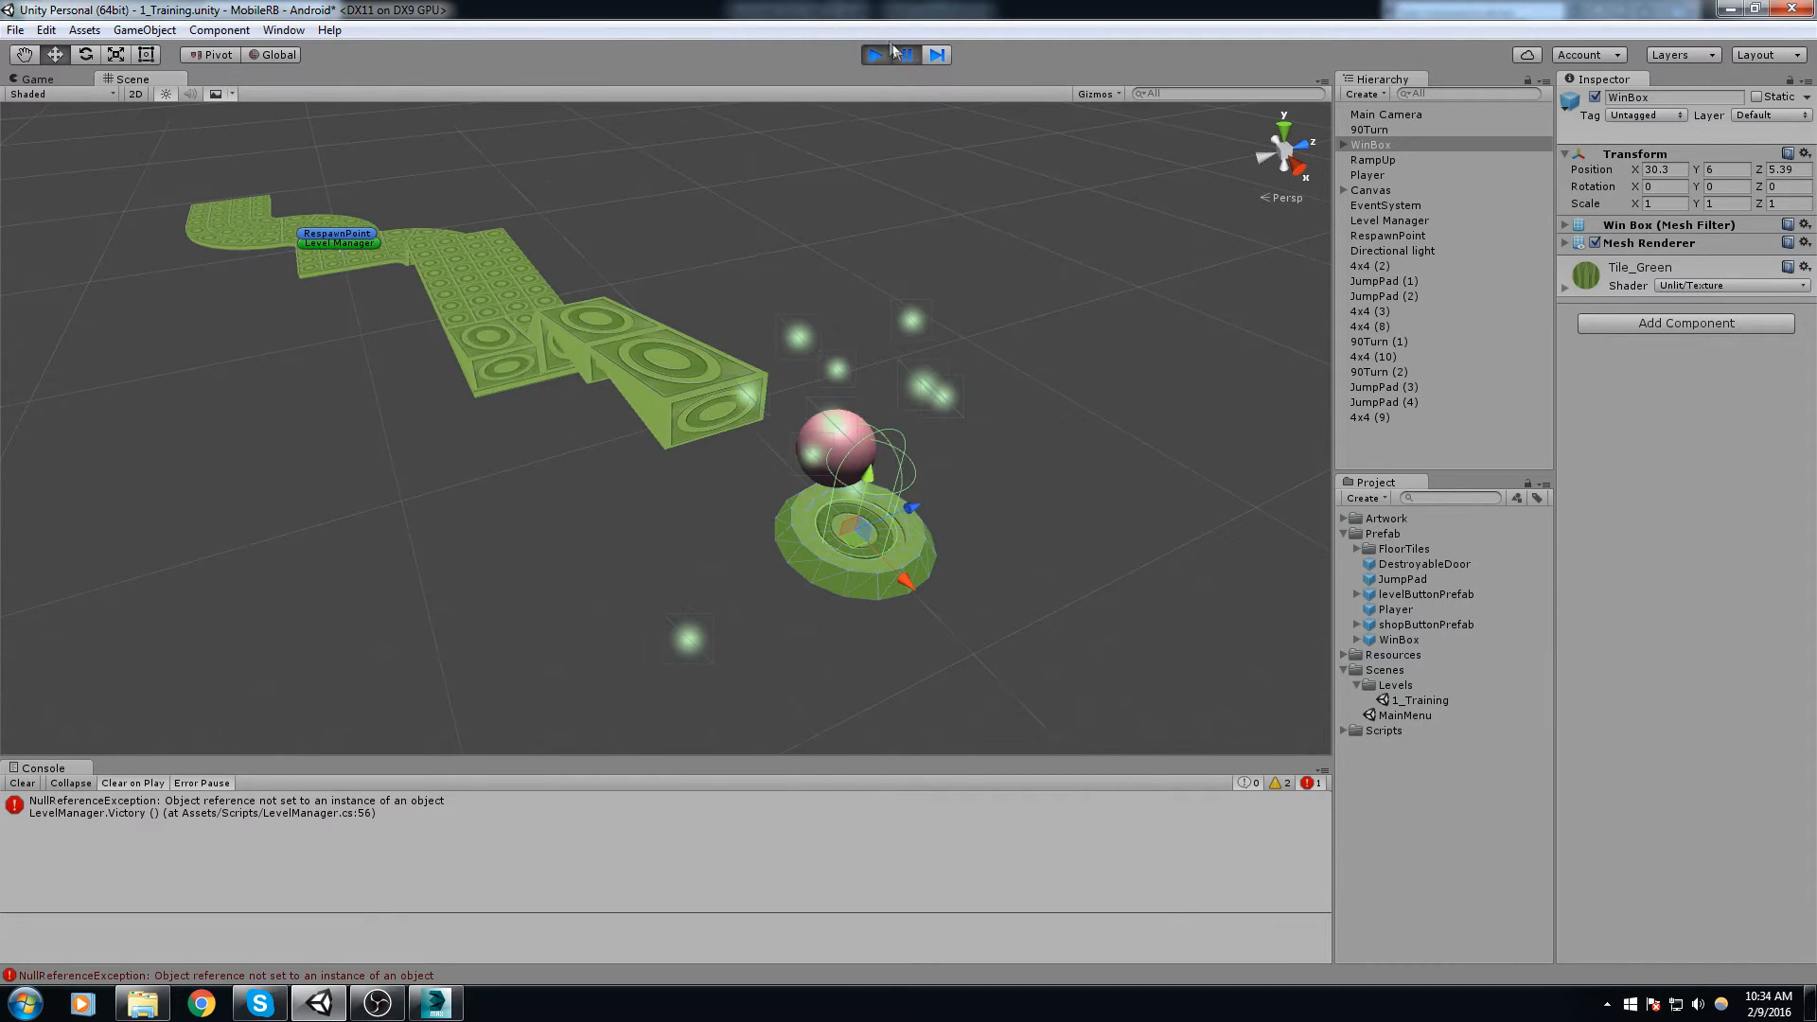
click(880, 54)
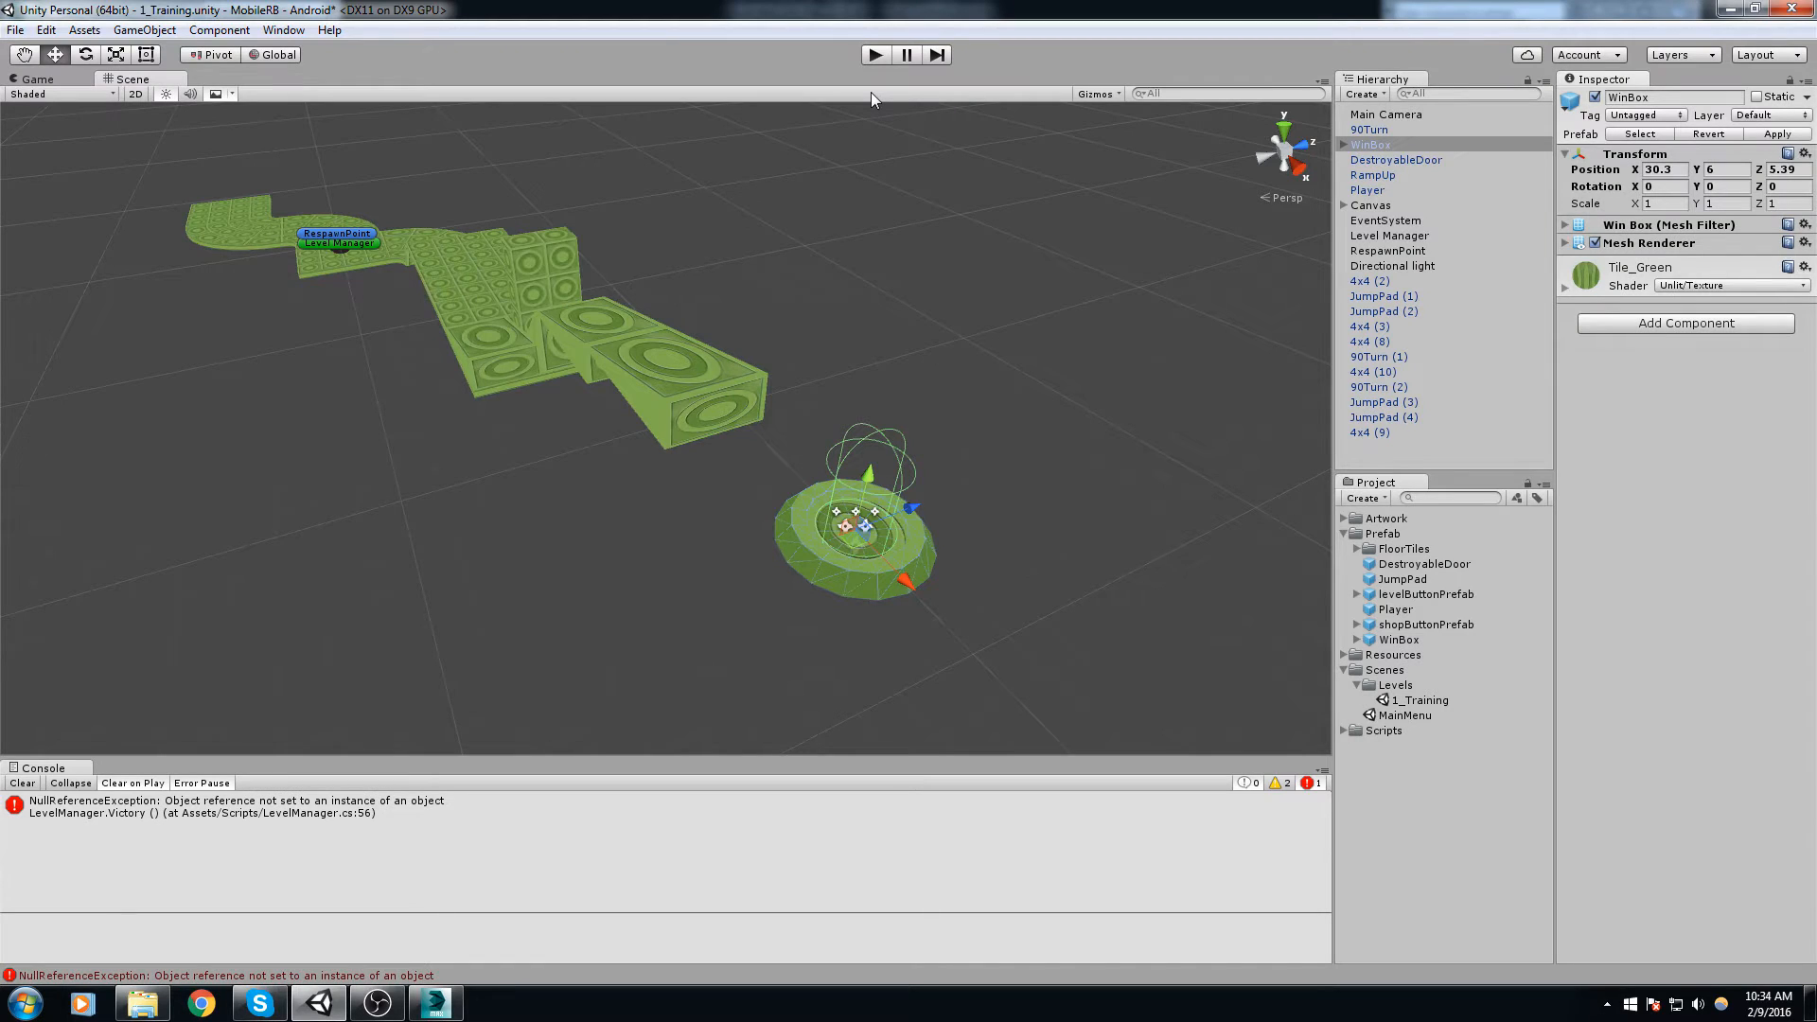
Step: Preview the WinBox's child Particle System in the scene
scroll(1014, 454, up, 2)
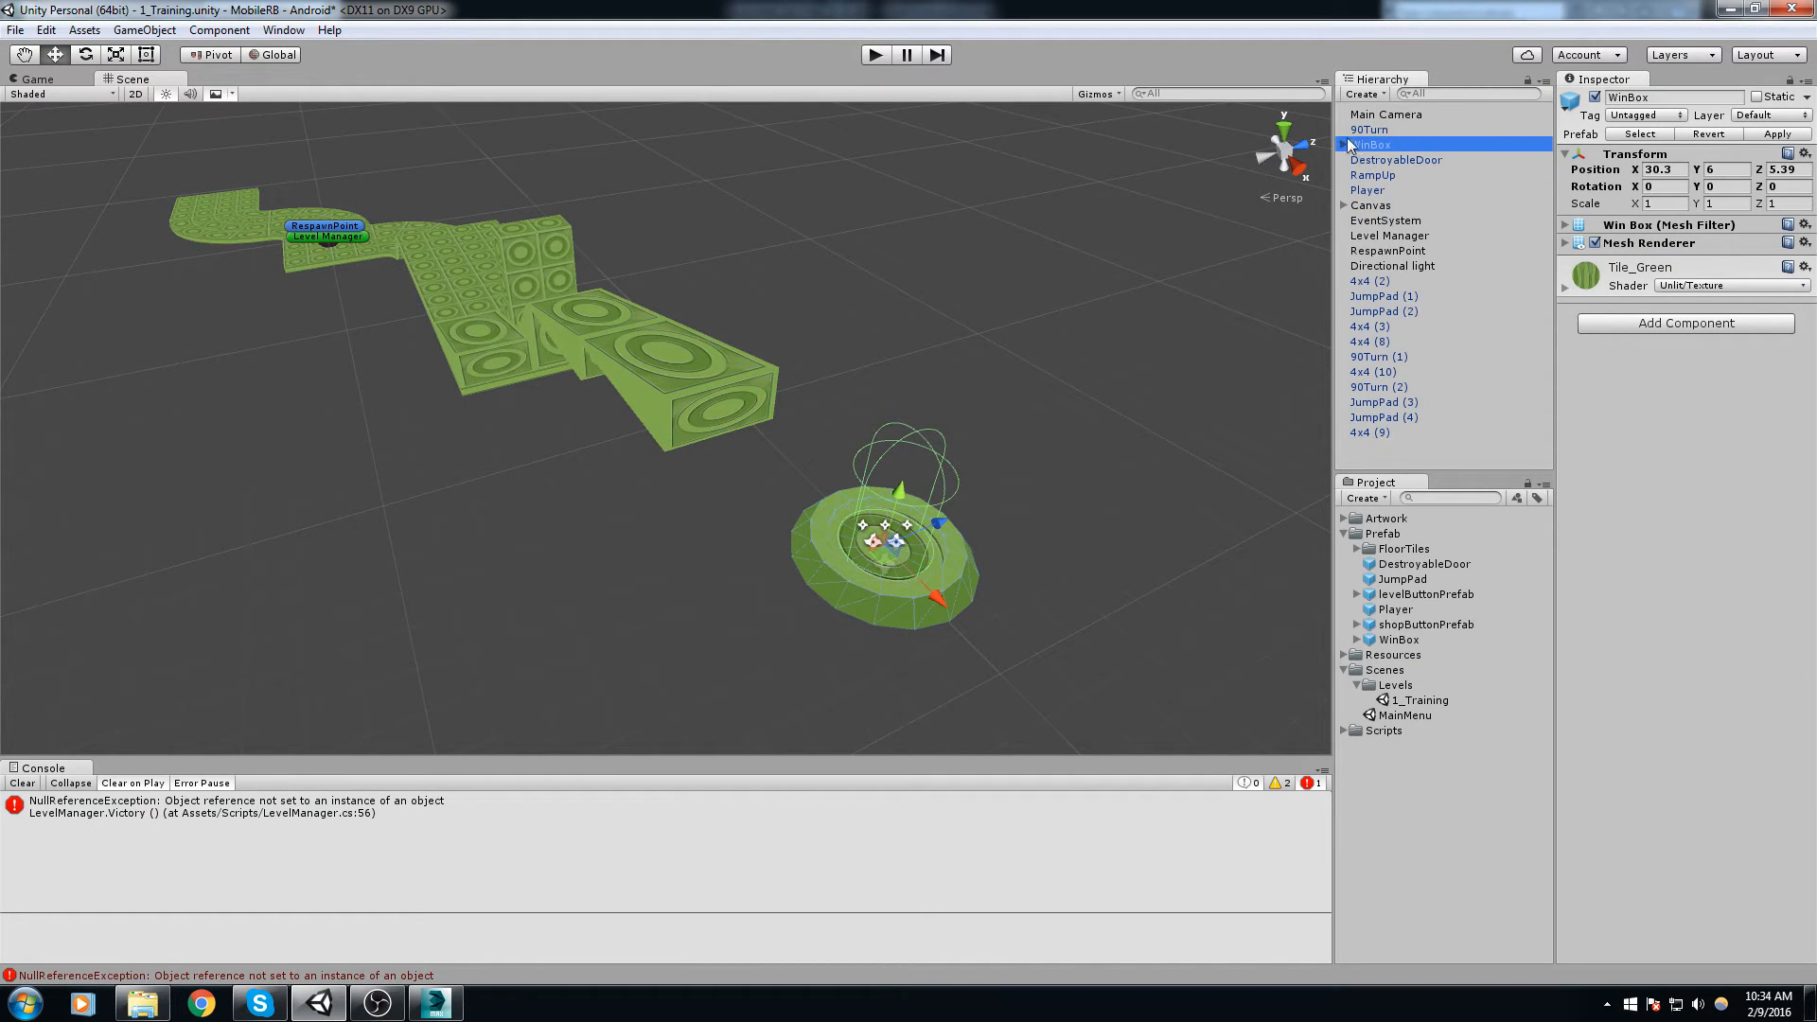
click(1398, 173)
key(f)
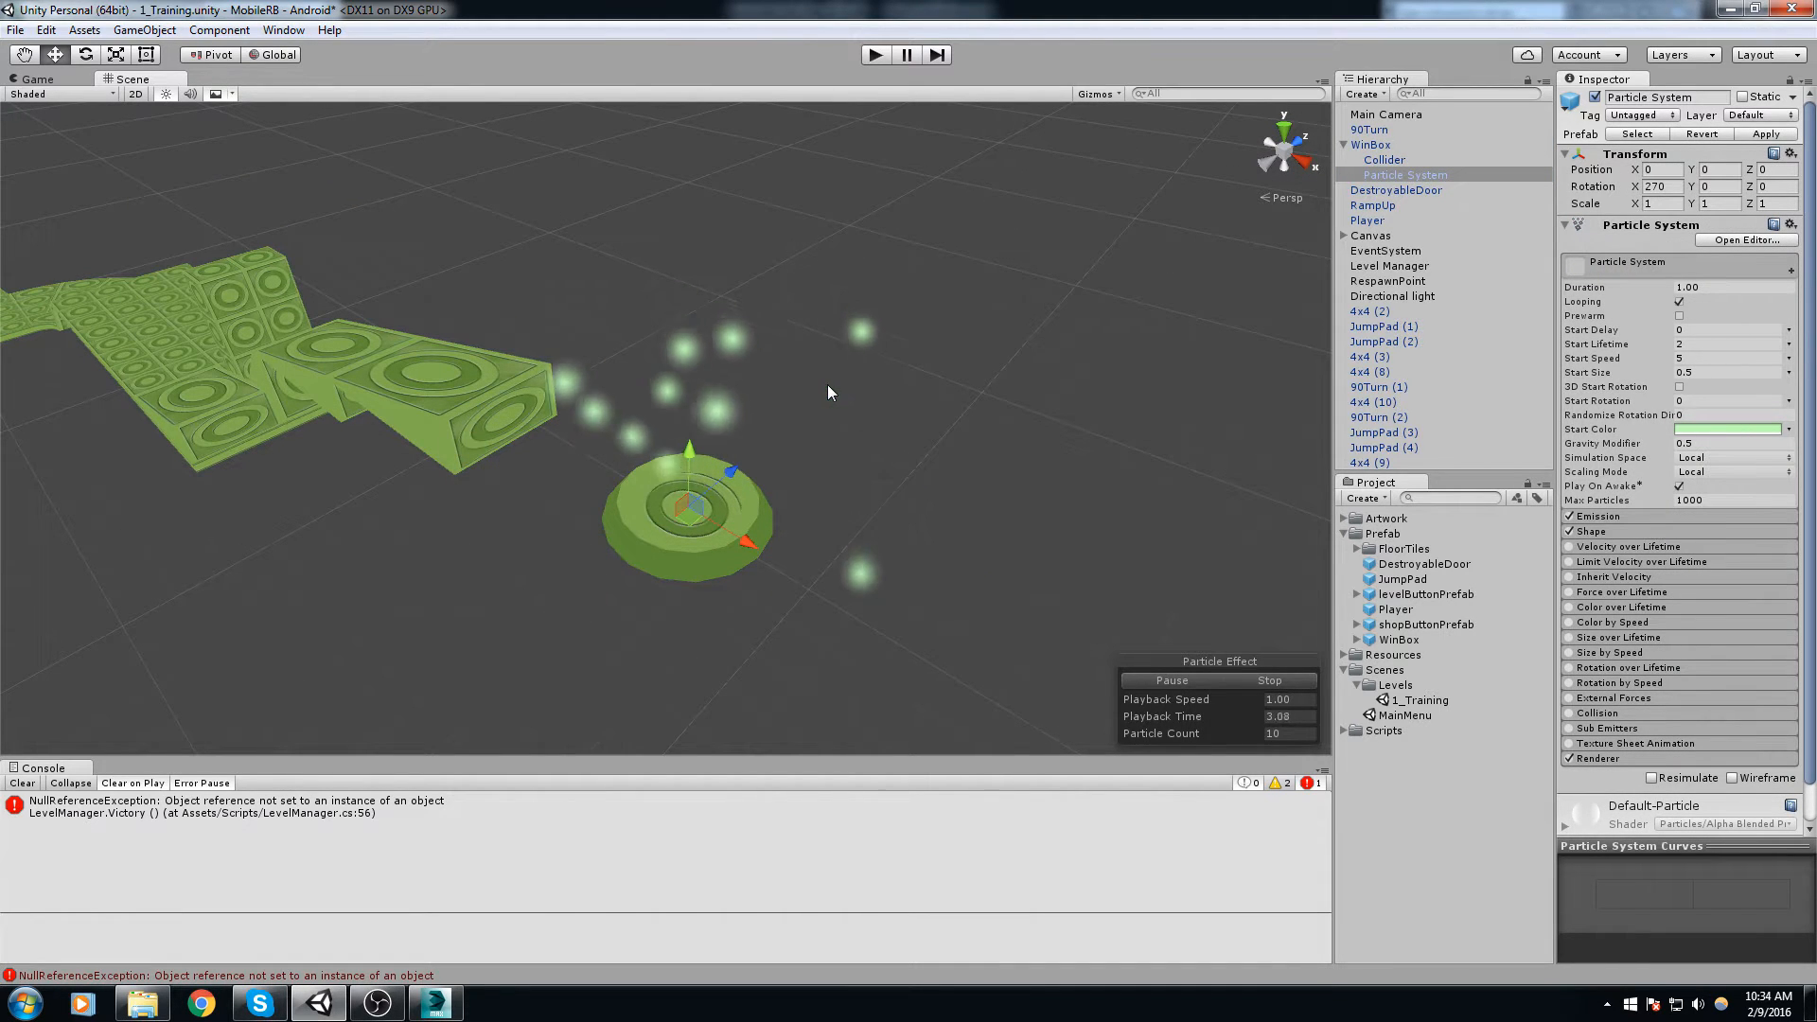
middle_drag(731, 350, 1155, 348)
alt+drag(378, 331, 846, 377)
Step: Place a second instance of the DestroyableDoor prefab in empty space away from the track and frame it
click(738, 324)
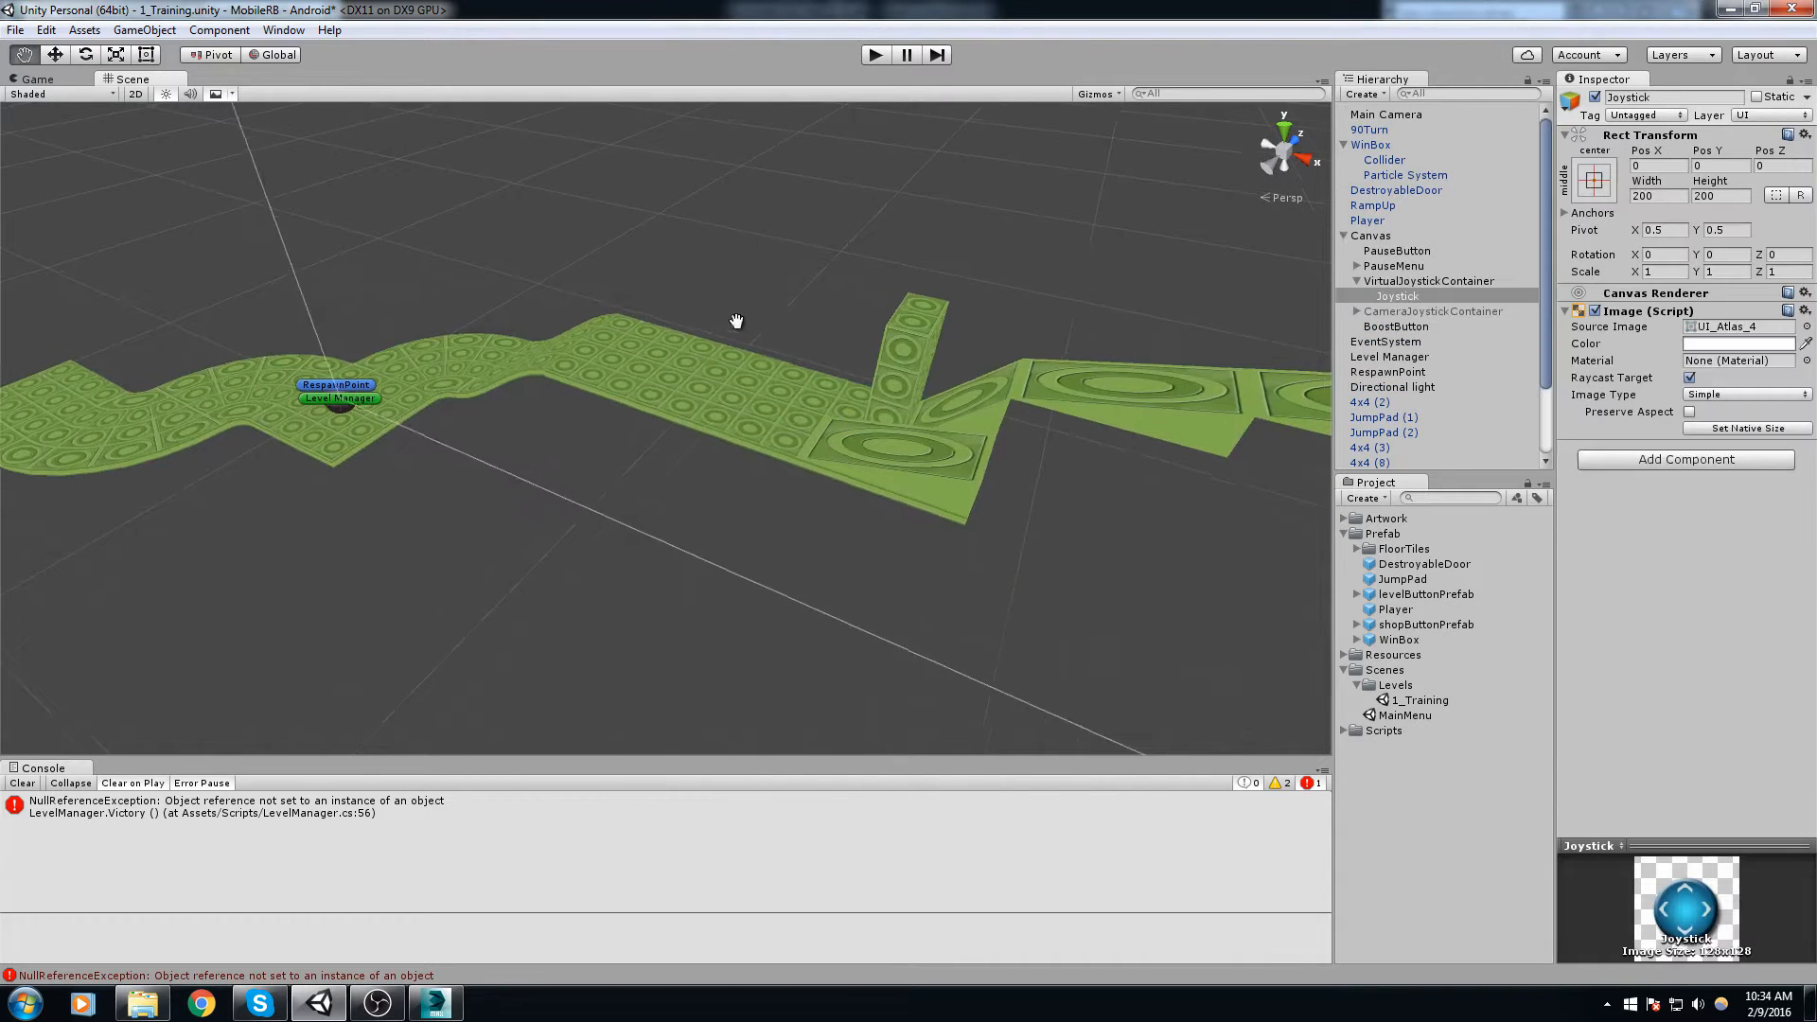
alt+drag(736, 322, 1081, 312)
scroll(1388, 199, down, 3)
scroll(803, 516, down, 10)
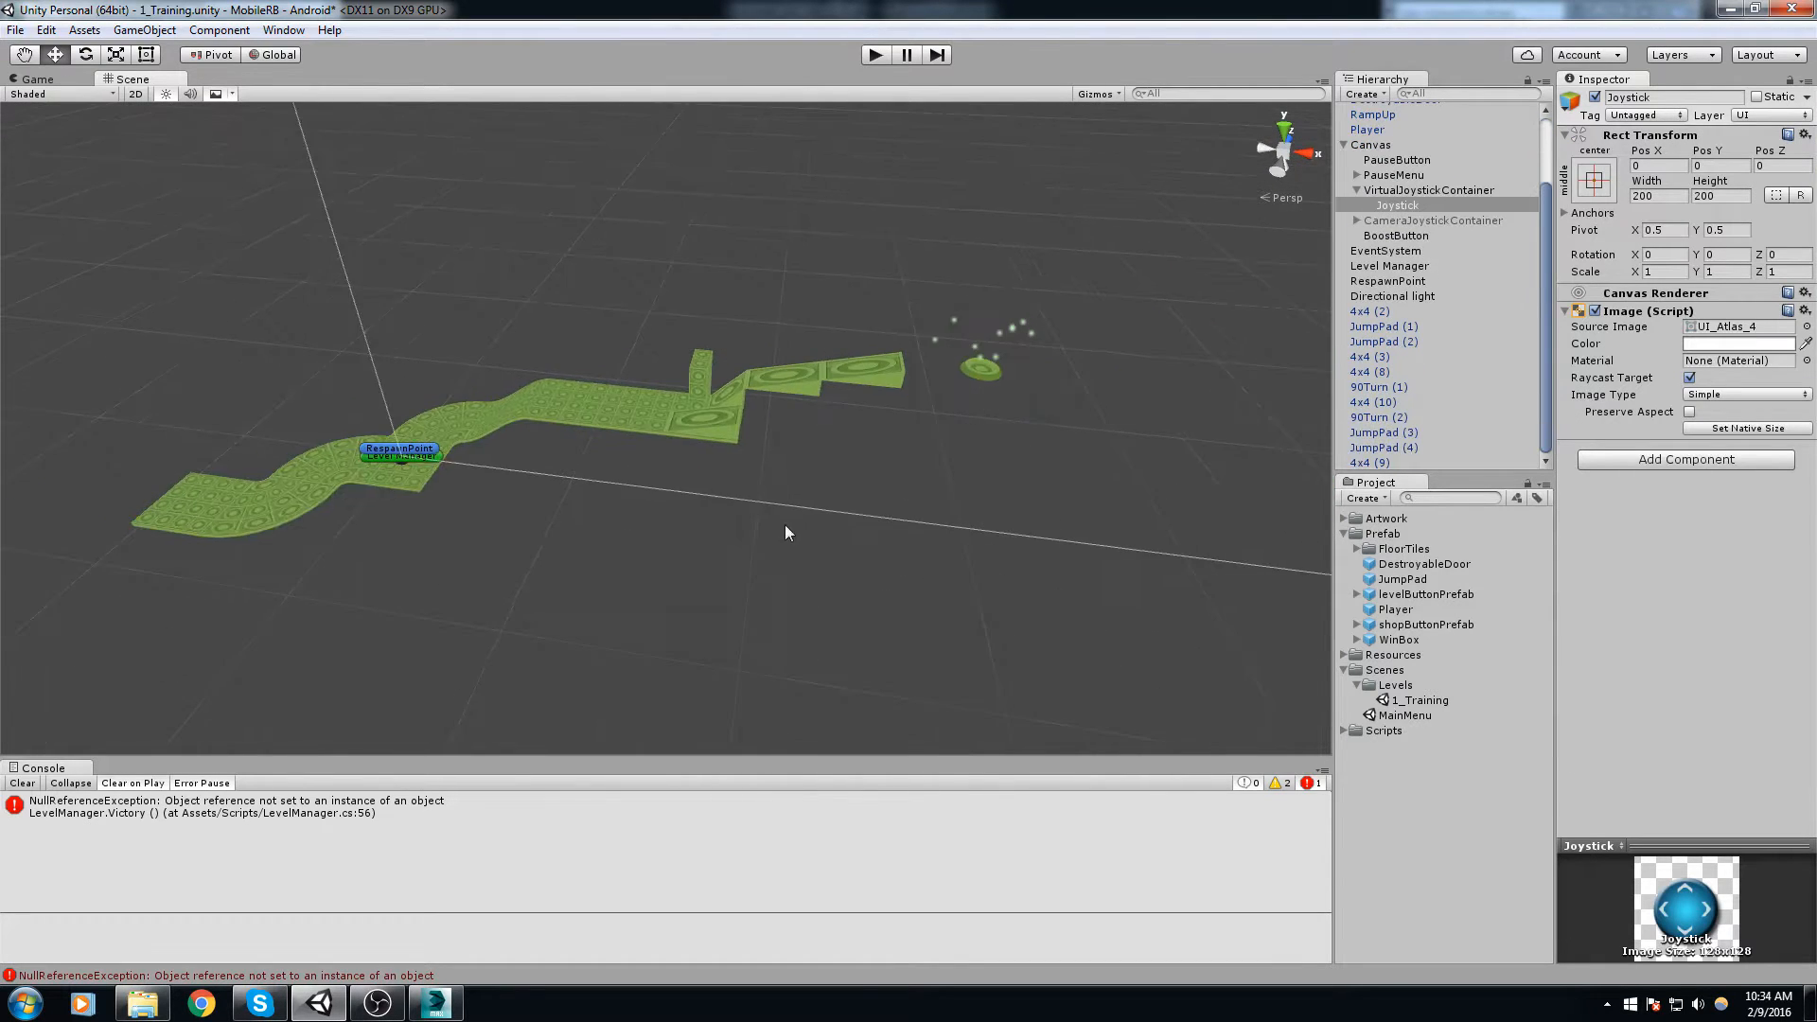
click(759, 553)
alt+drag(759, 553, 1193, 495)
drag(1439, 555, 841, 497)
key(f)
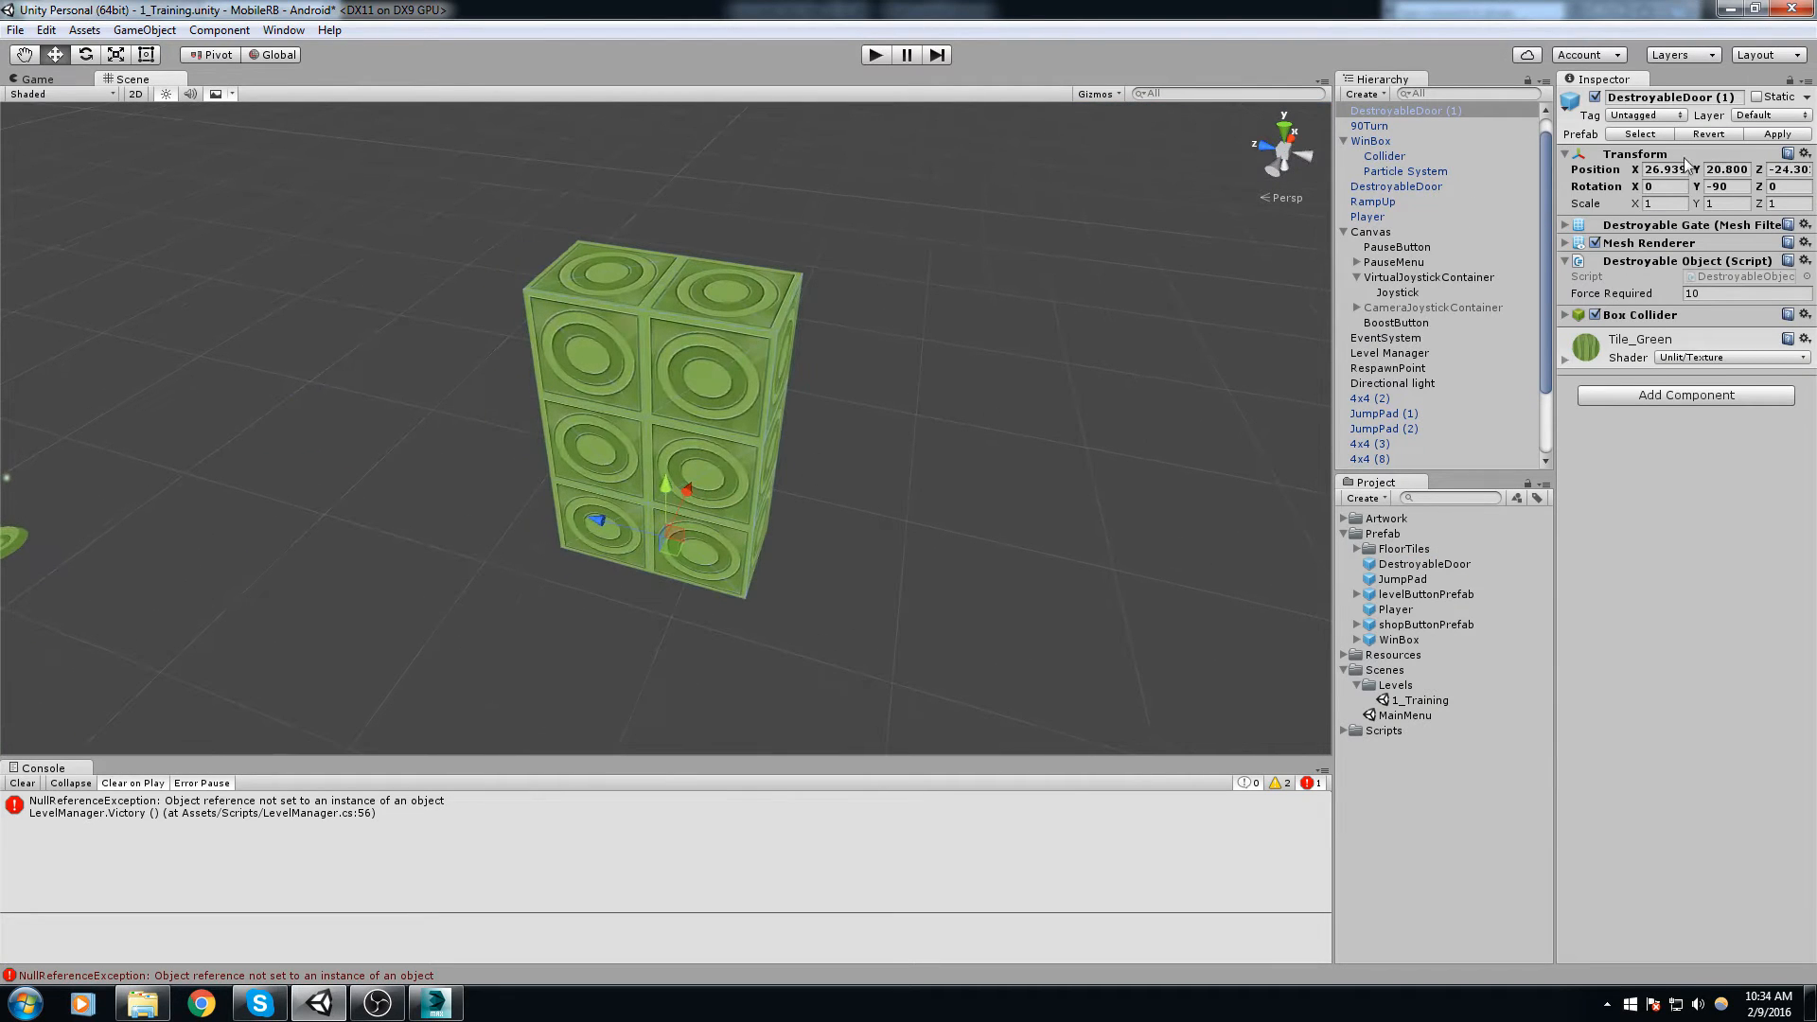
Step: Add a Particle System component to the new DestroyableDoor instance
click(1685, 157)
right_drag(899, 548, 823, 494)
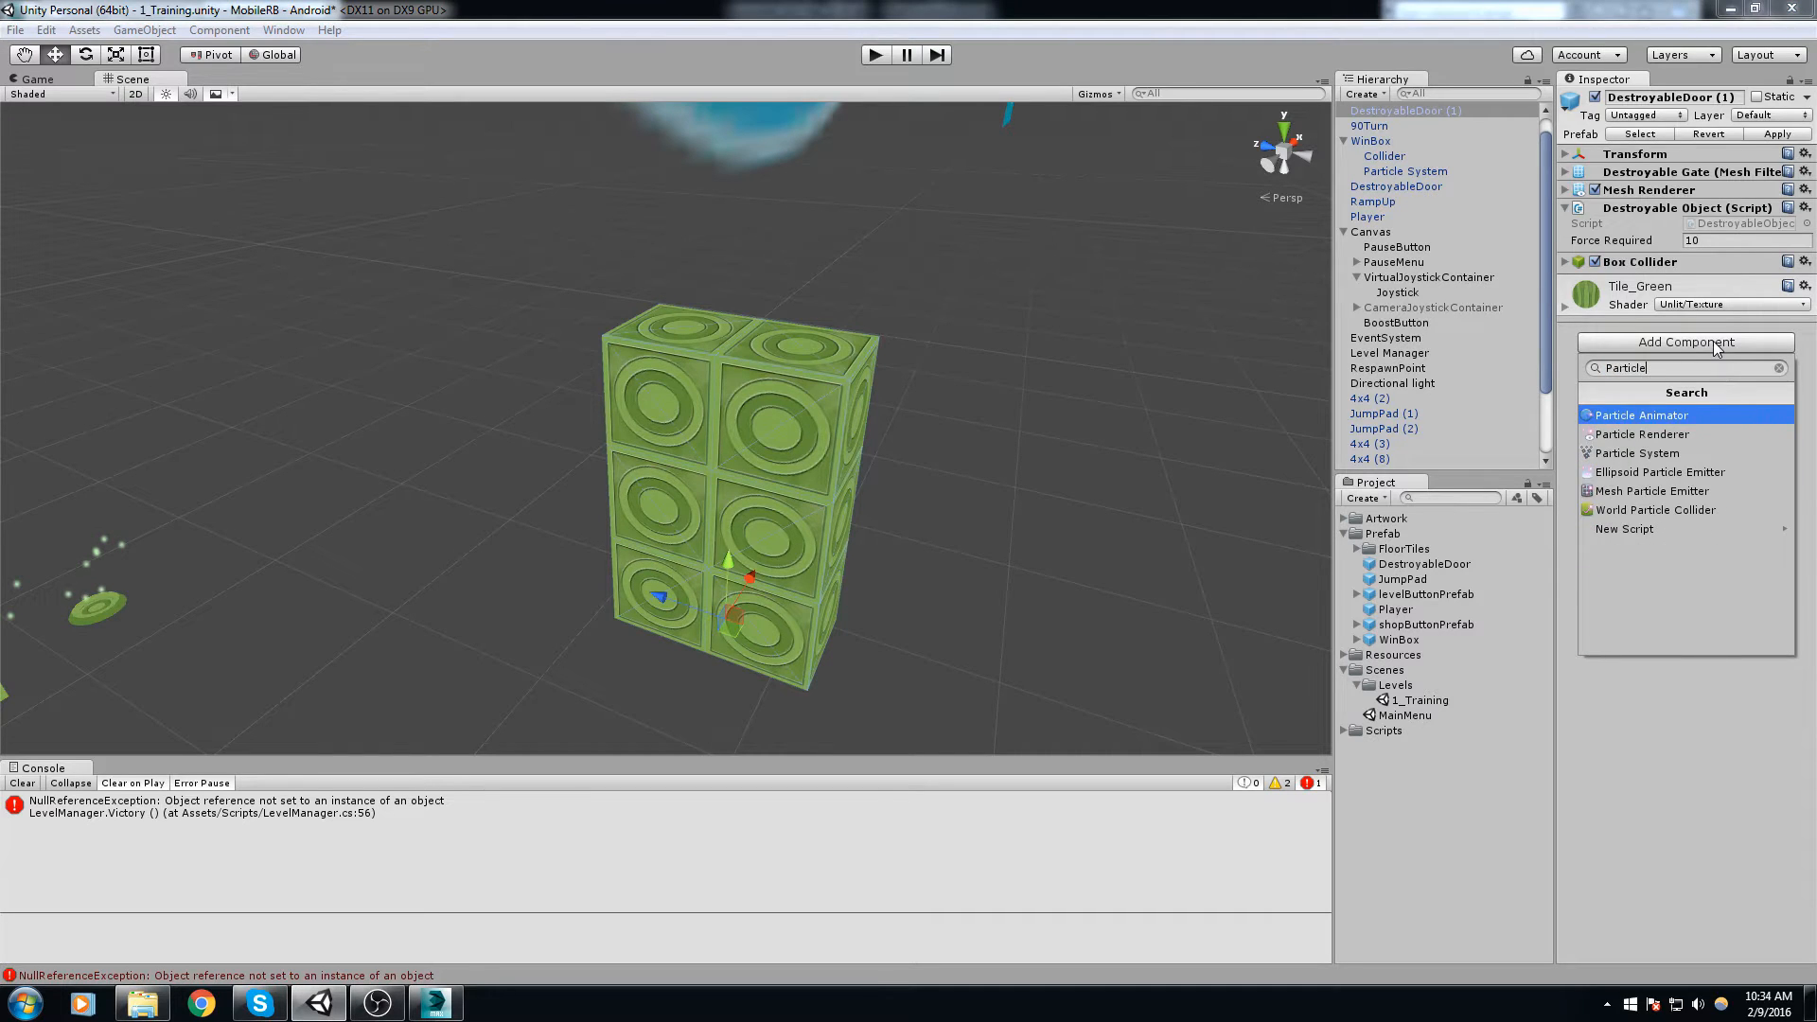
key(Down)
key(Down)
key(Return)
Step: Examine the default particle emission around the new door from several sides
right_drag(1230, 308, 1071, 369)
scroll(1072, 369, down, 5)
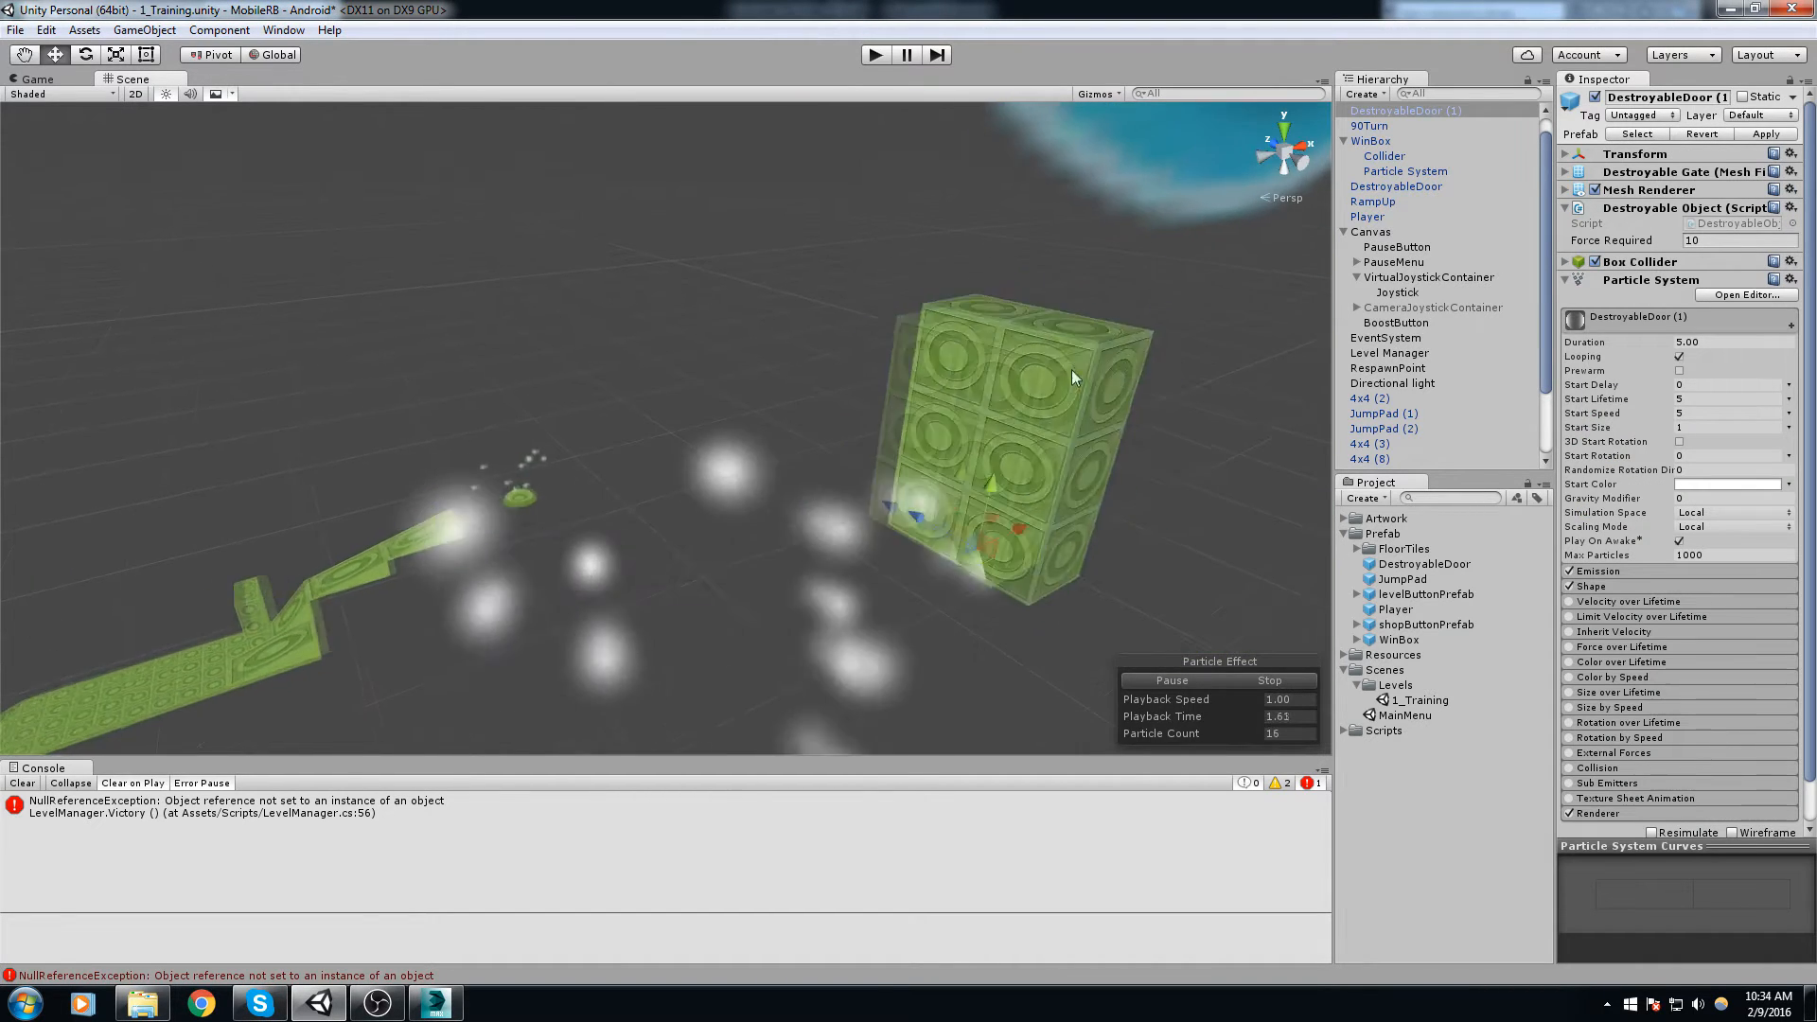
middle_drag(1056, 405, 864, 398)
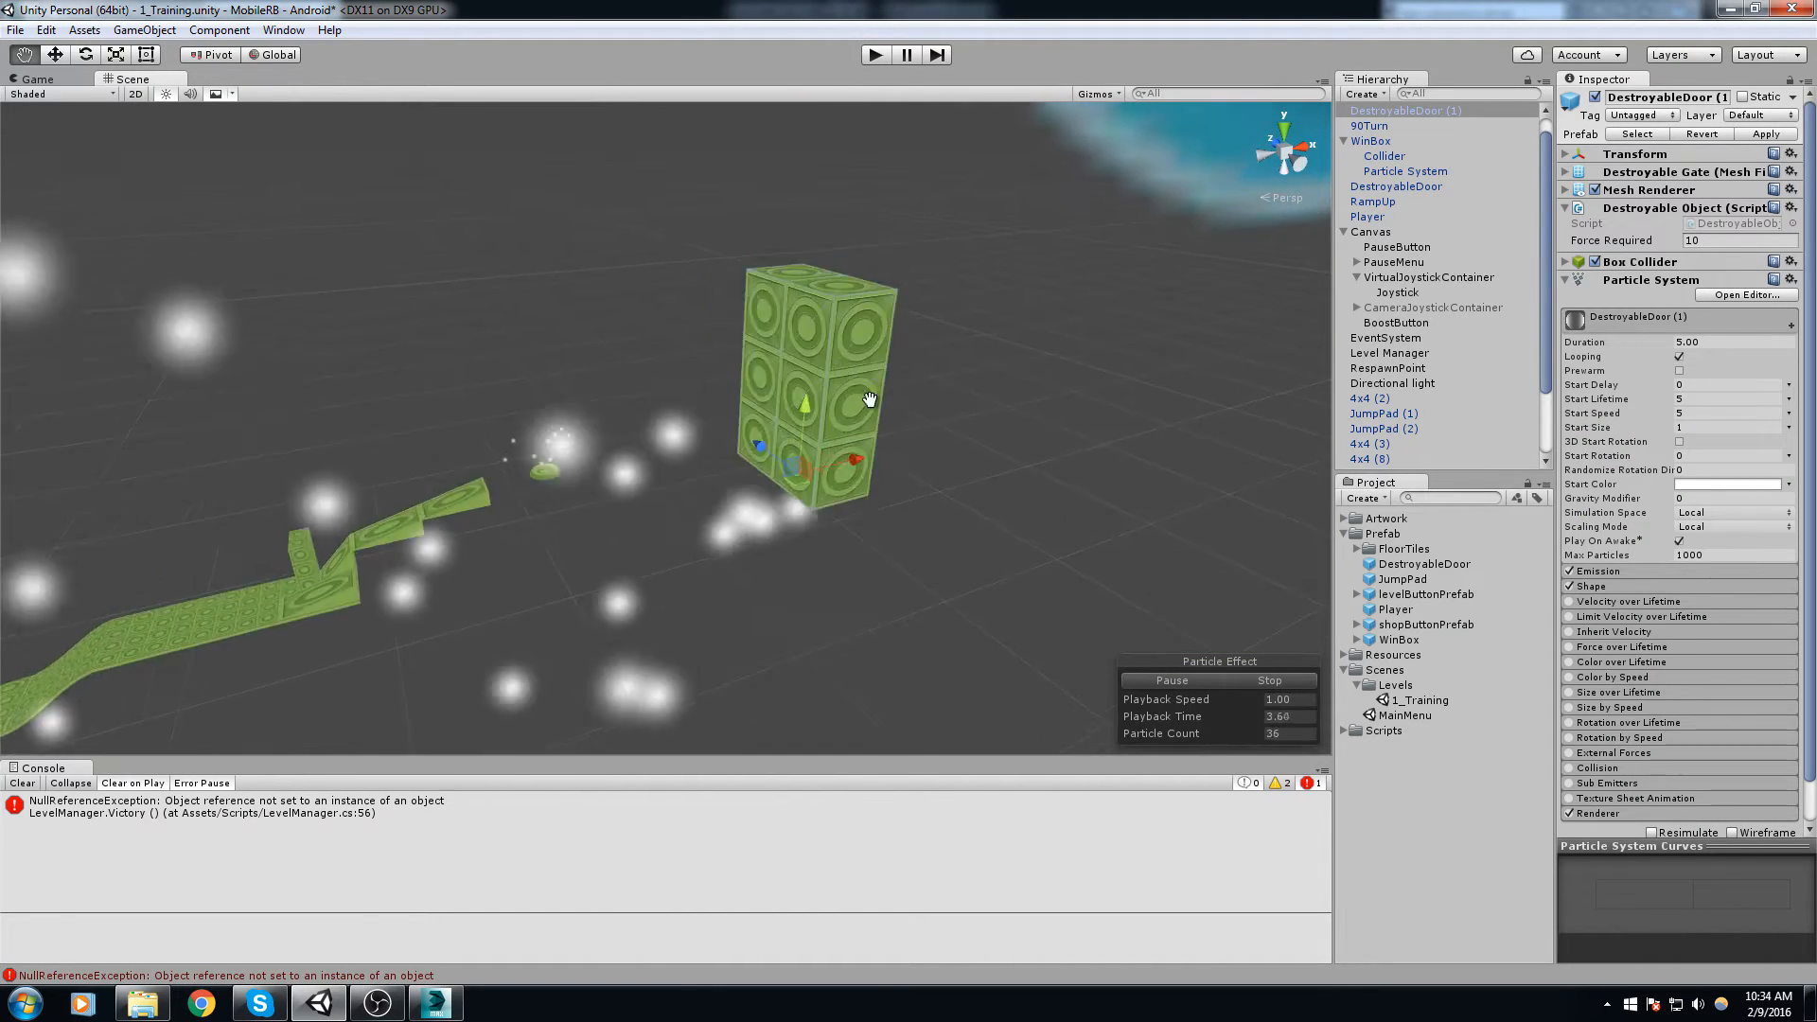
right_drag(564, 433, 766, 472)
middle_drag(766, 472, 1098, 459)
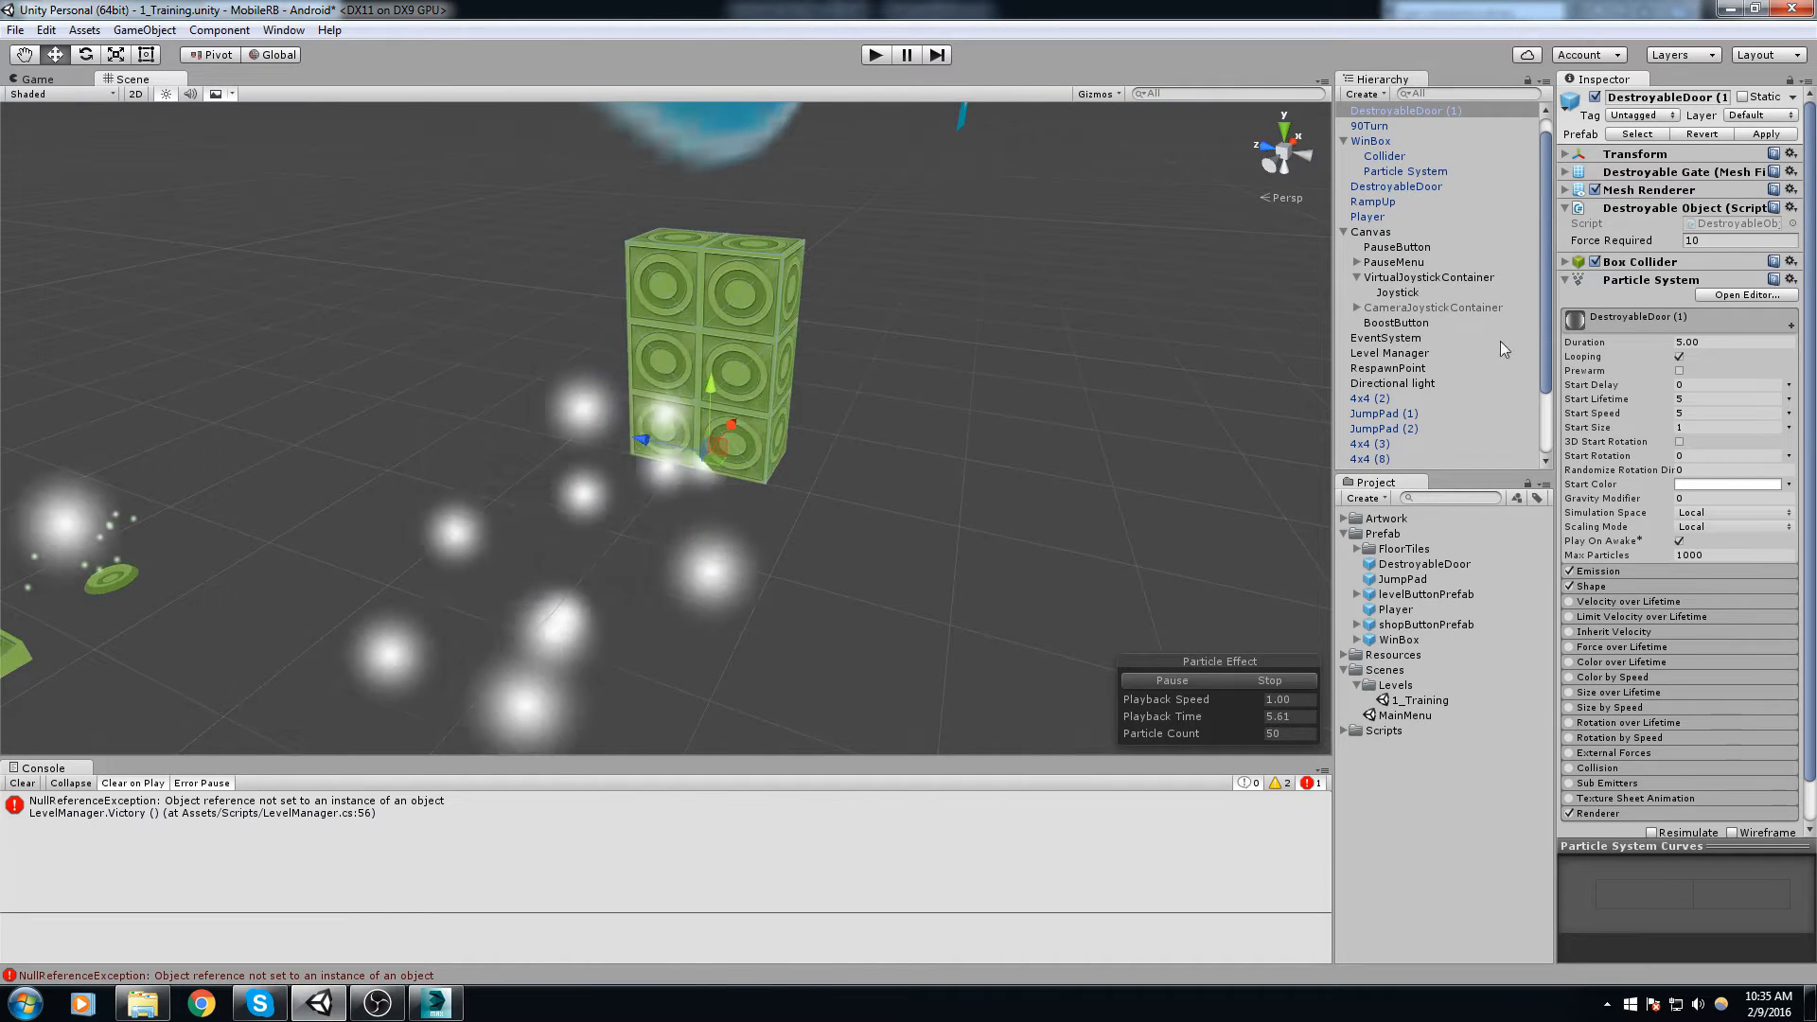
middle_drag(793, 431, 1008, 493)
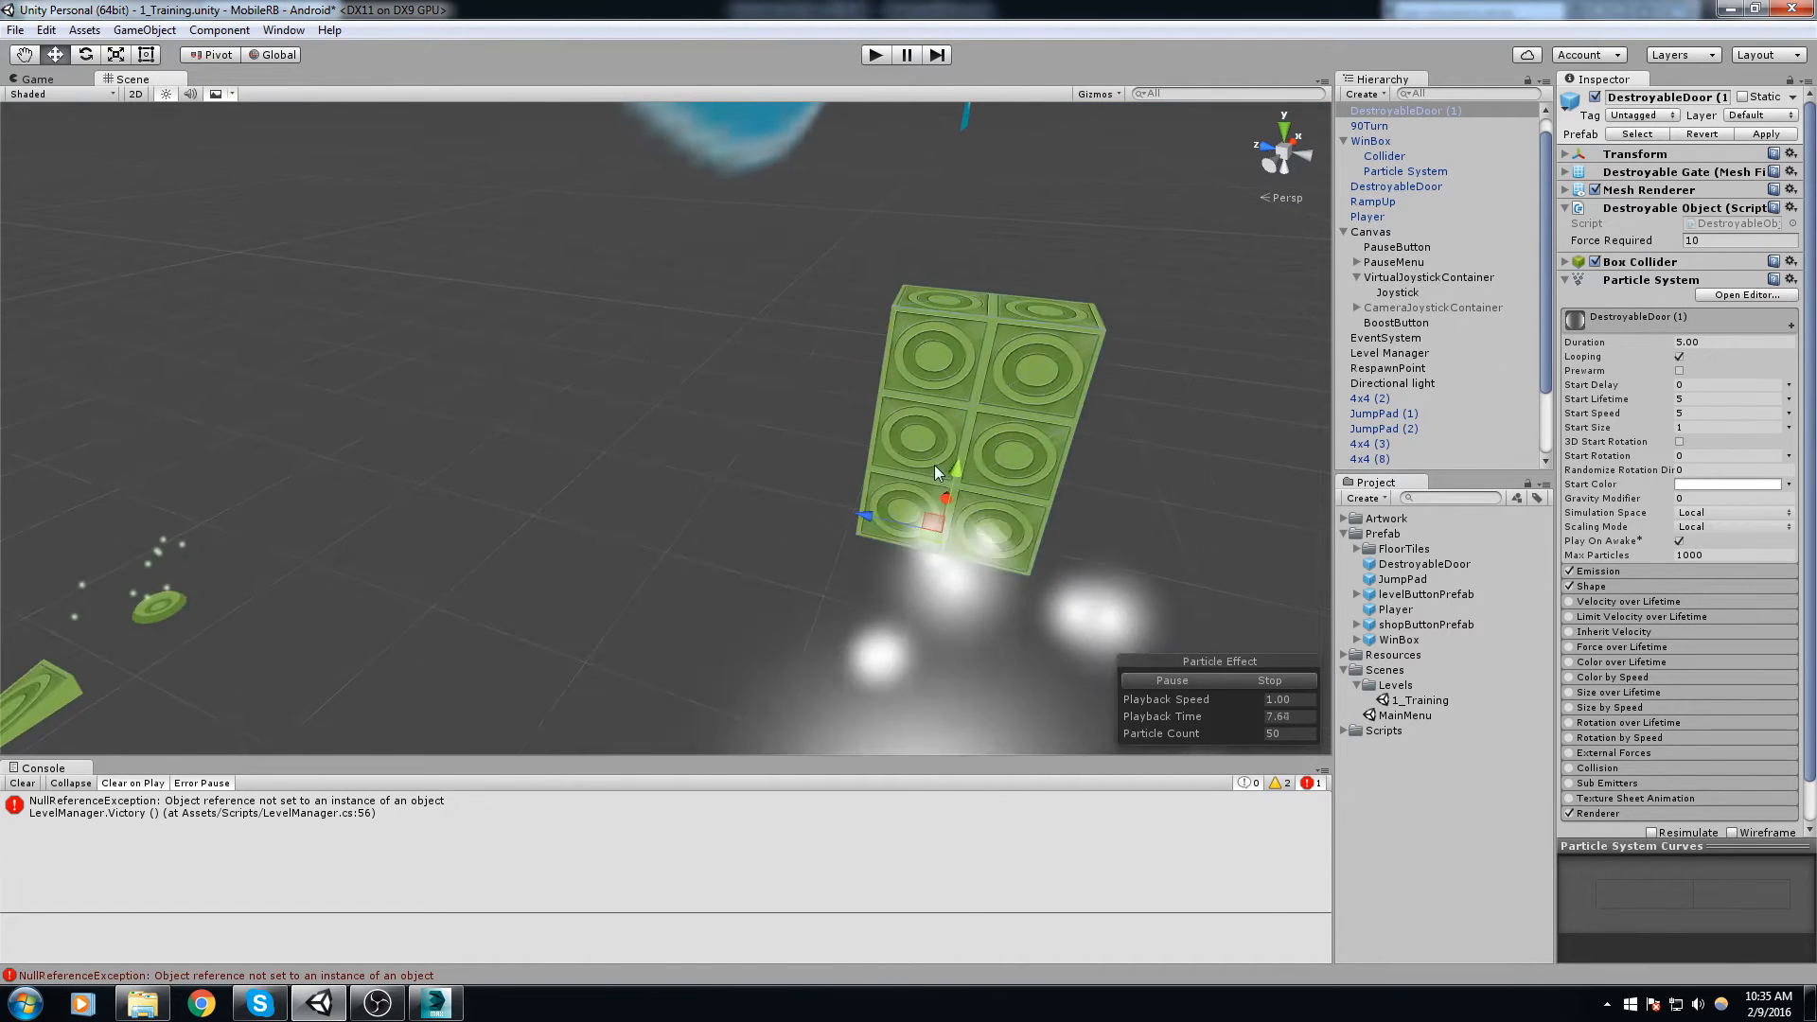
right_drag(989, 494, 1079, 498)
right_drag(831, 581, 952, 604)
middle_drag(628, 572, 886, 560)
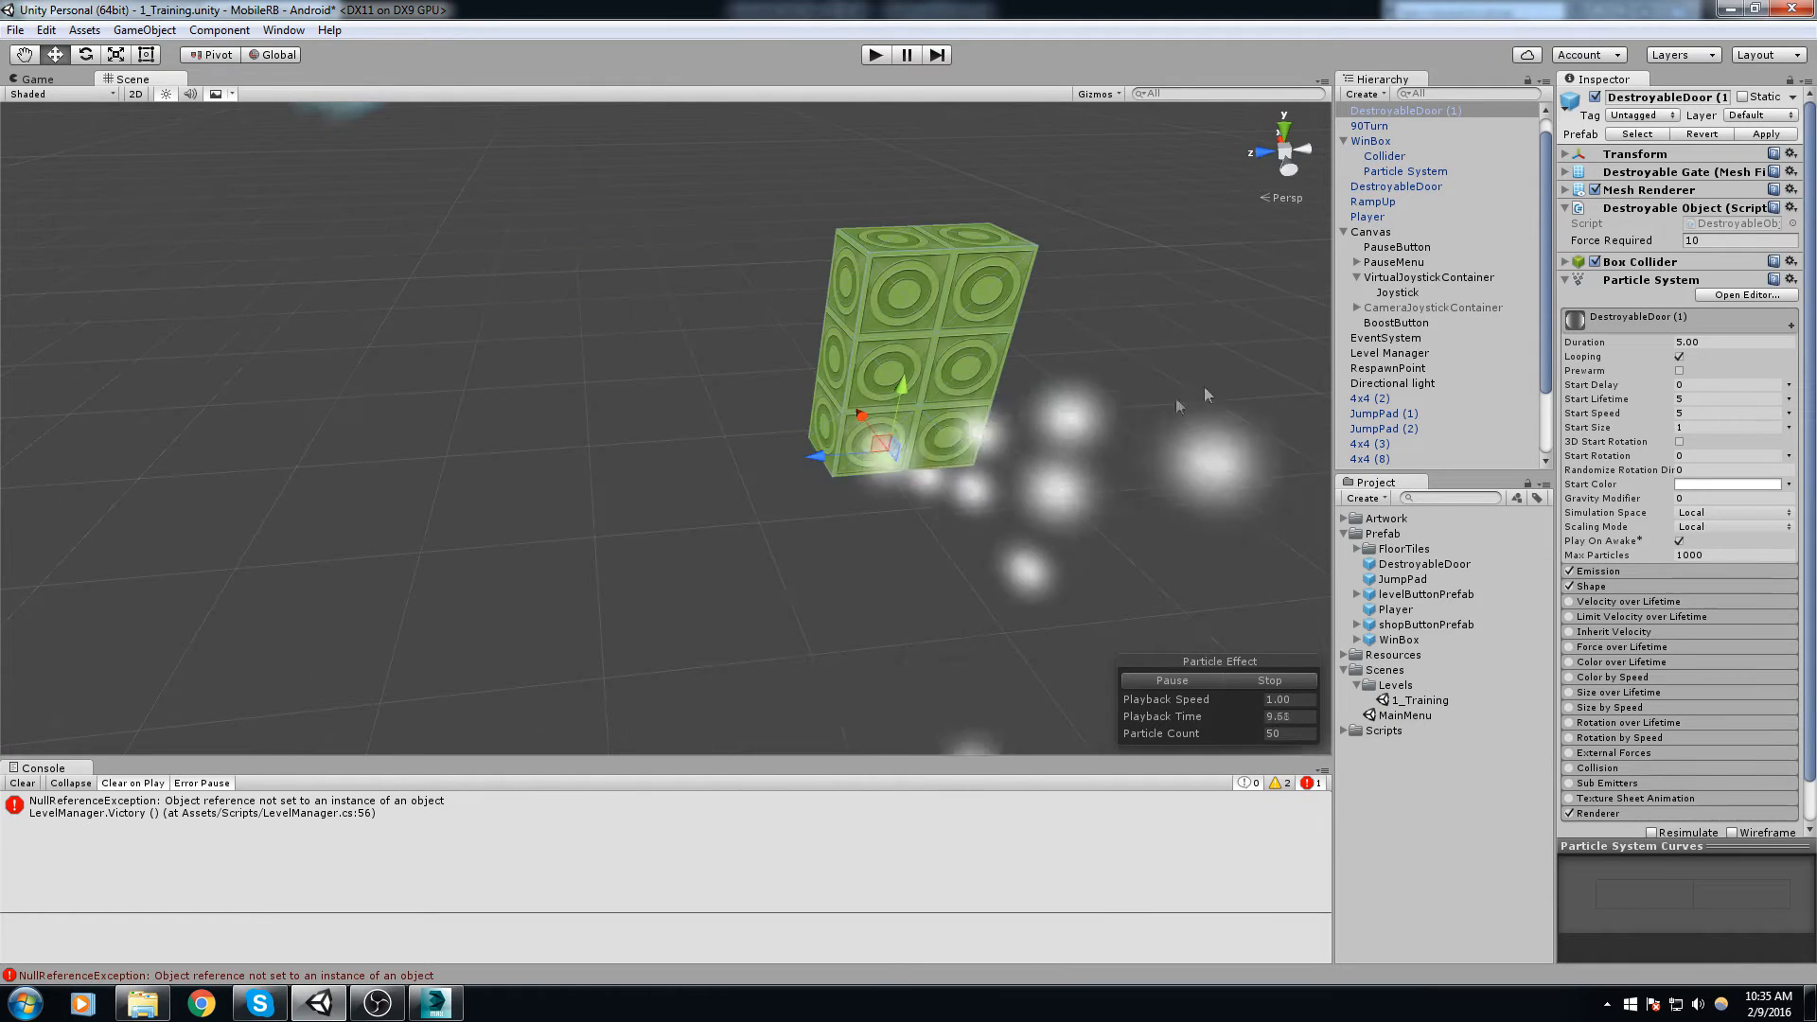
Step: Set the particle Renderer's material to the tile-textured Tile_Green
click(1620, 318)
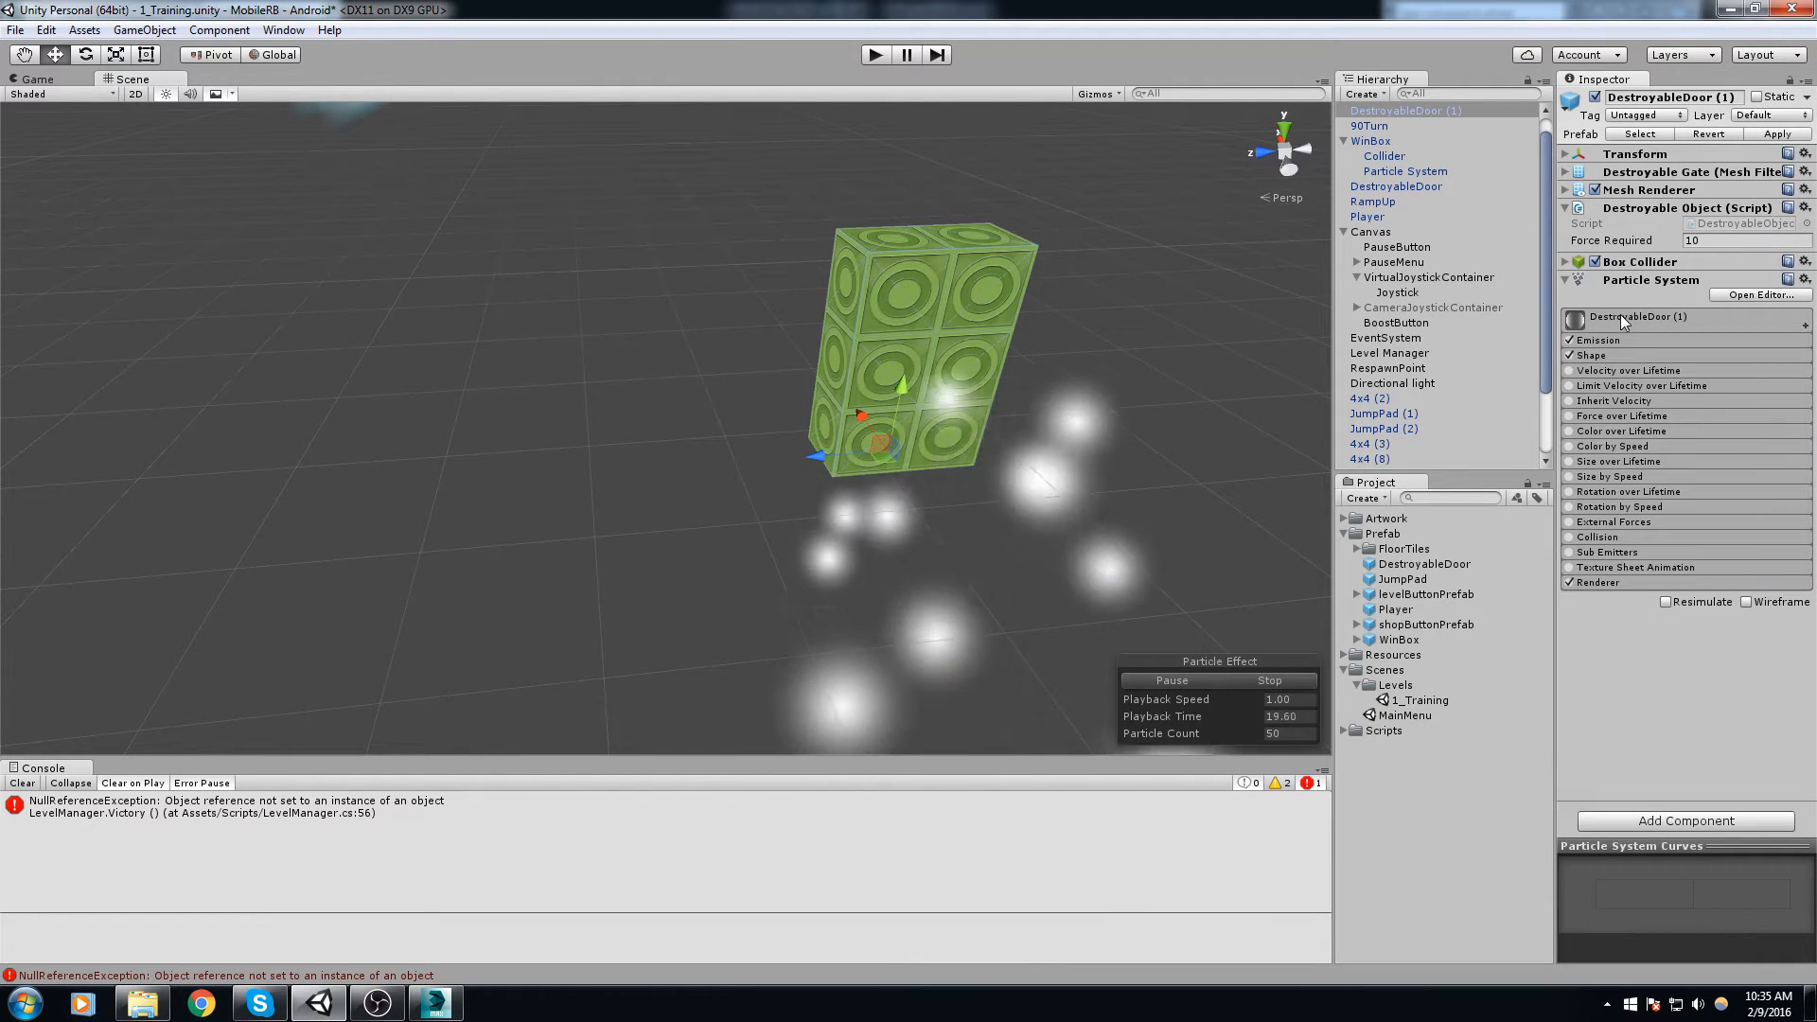
click(1638, 582)
scroll(1643, 581, down, 2)
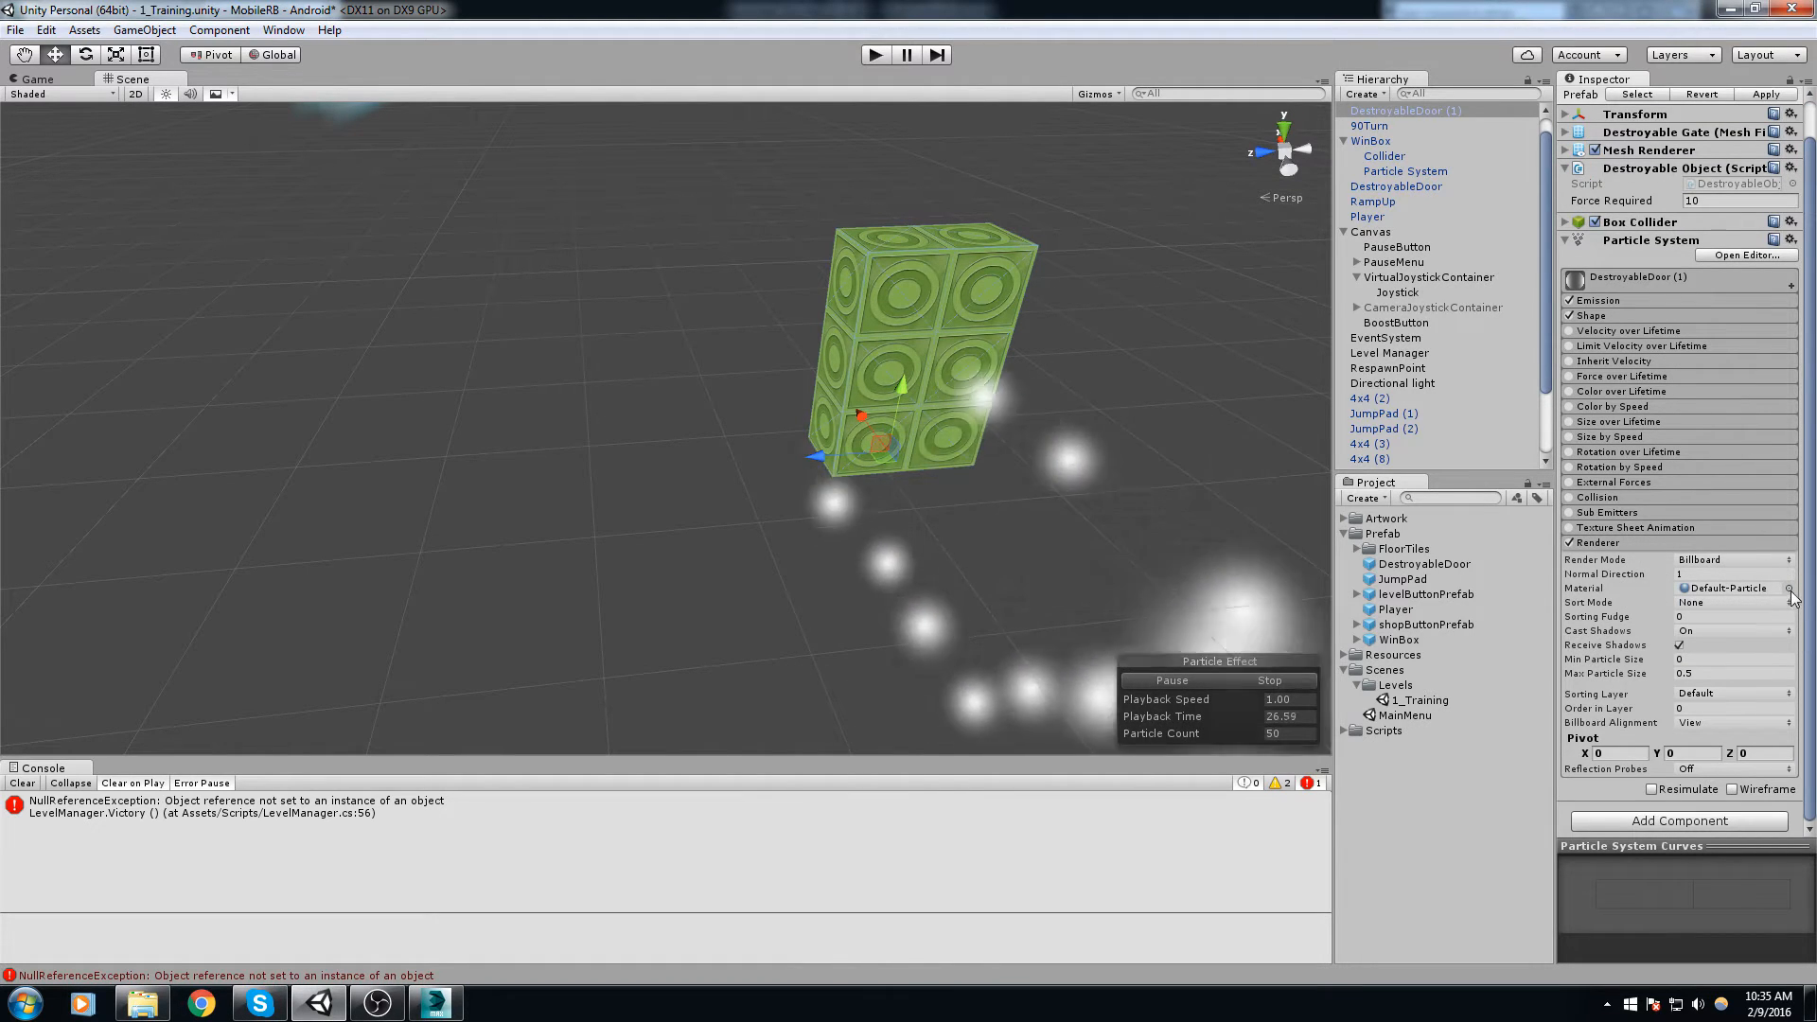
click(1631, 590)
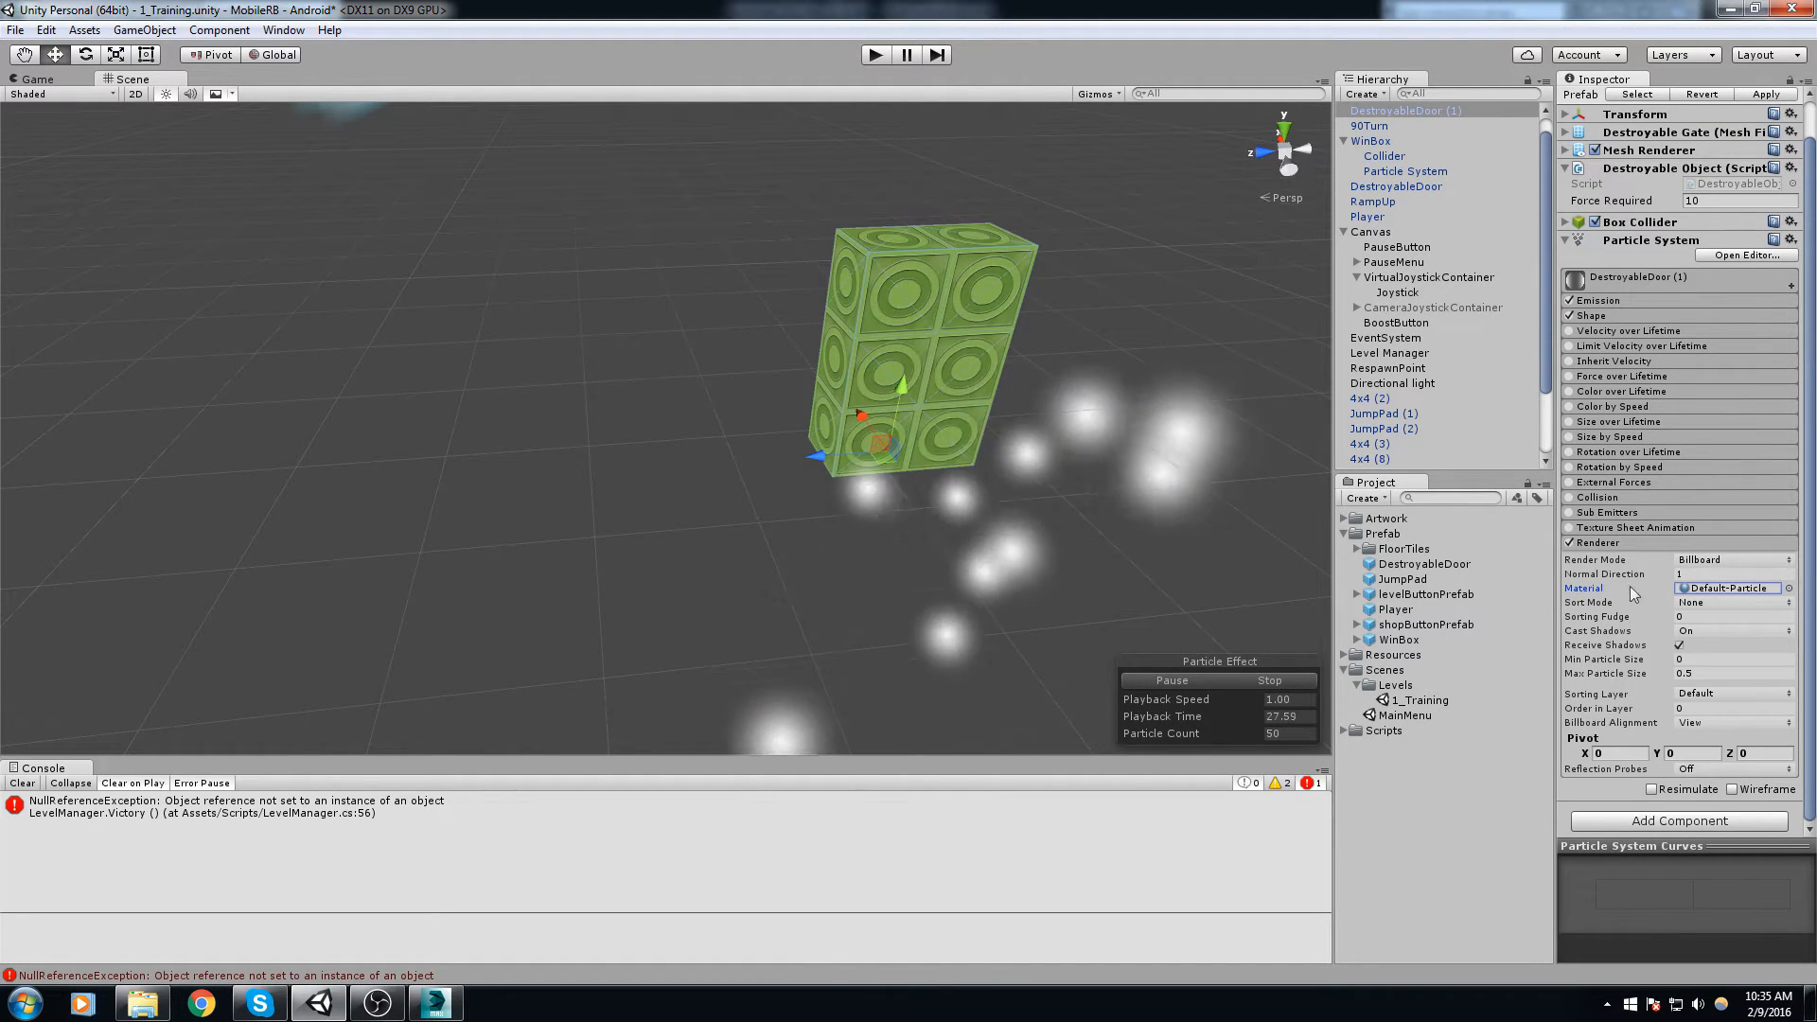
click(1788, 588)
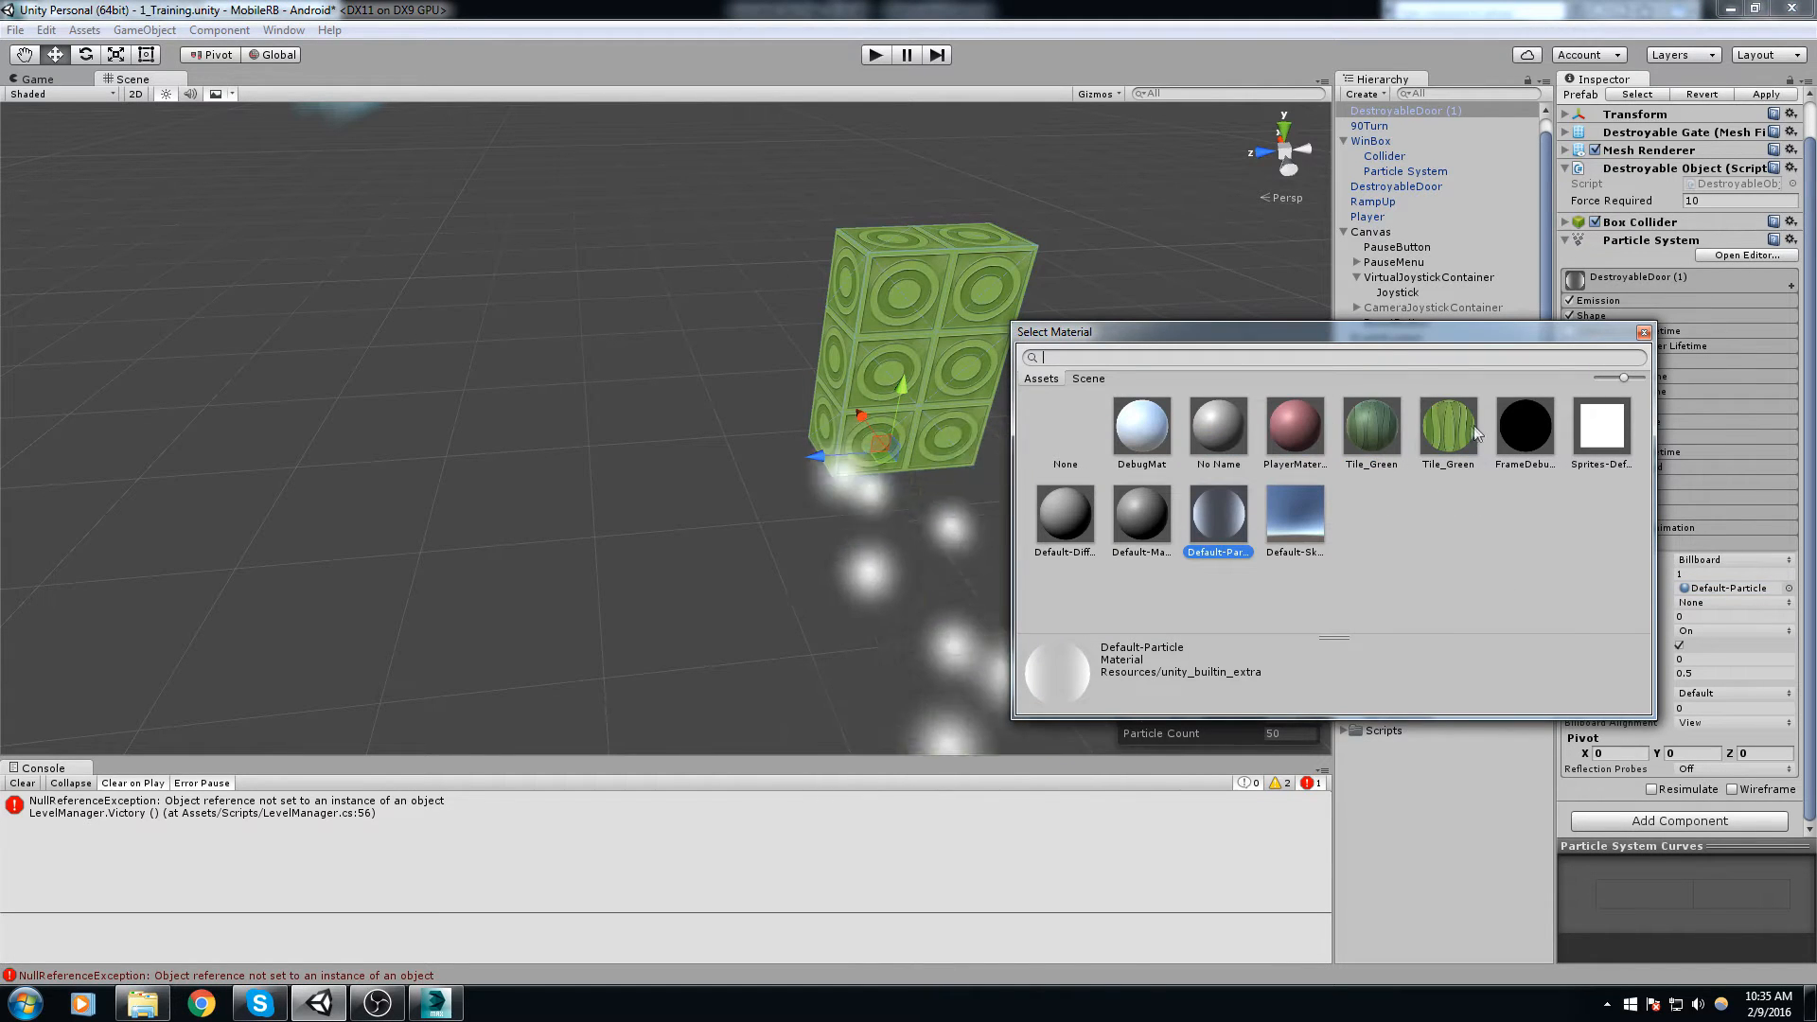
click(1448, 426)
click(1643, 333)
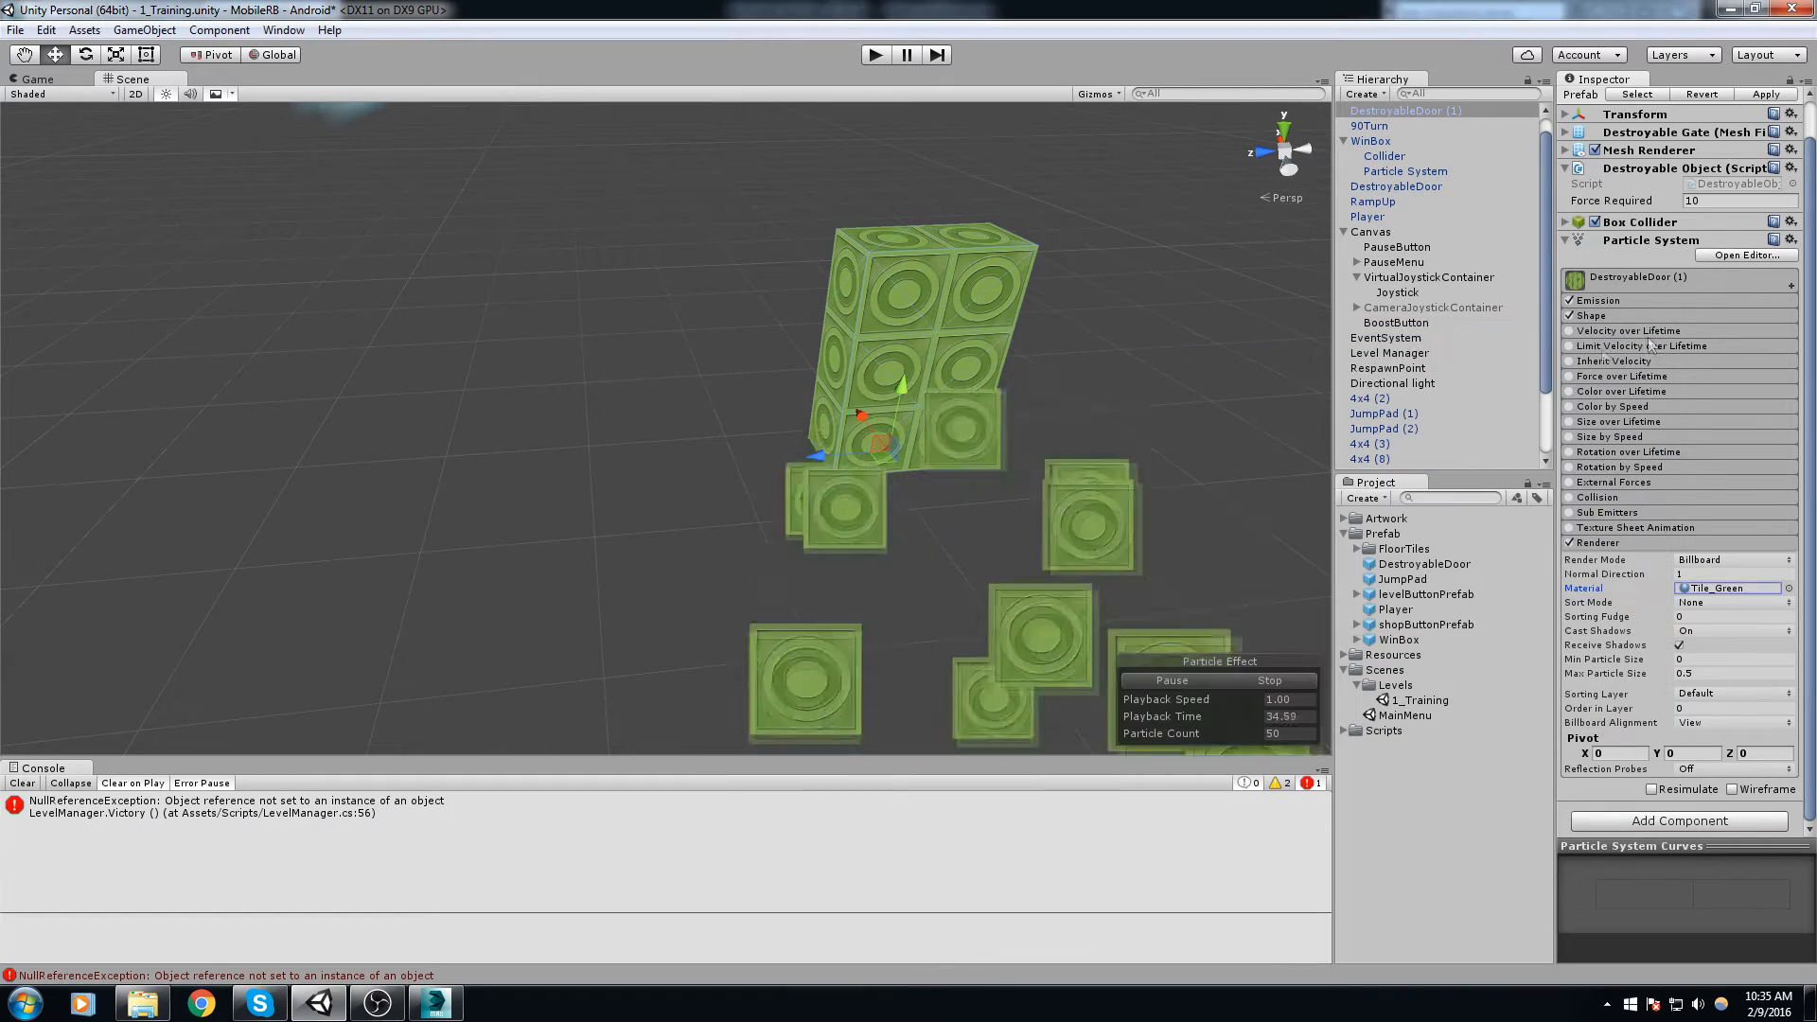
Step: Change the particle Renderer's render mode to Mesh
mouse_move(851, 416)
alt+mouse_down()
mouse_move(940, 469)
mouse_move(940, 497)
mouse_move(844, 412)
alt+mouse_up()
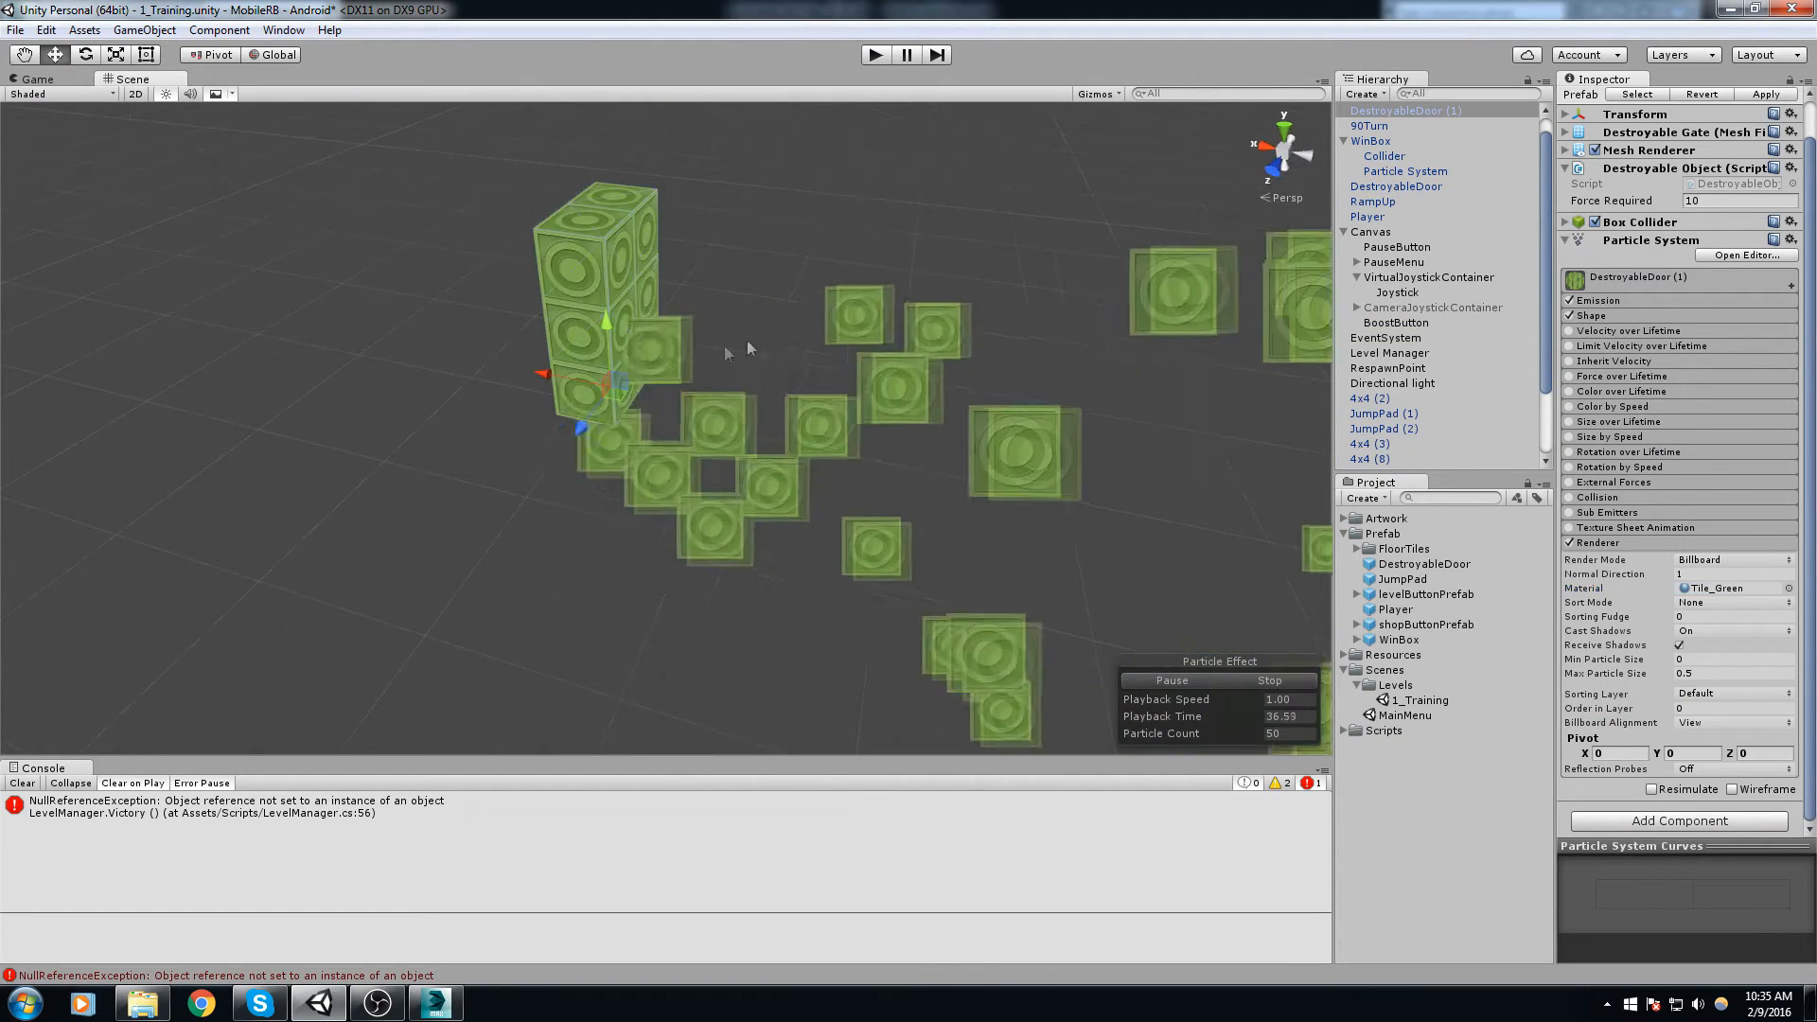
scroll(821, 278, up, 3)
middle_drag(821, 279, 929, 376)
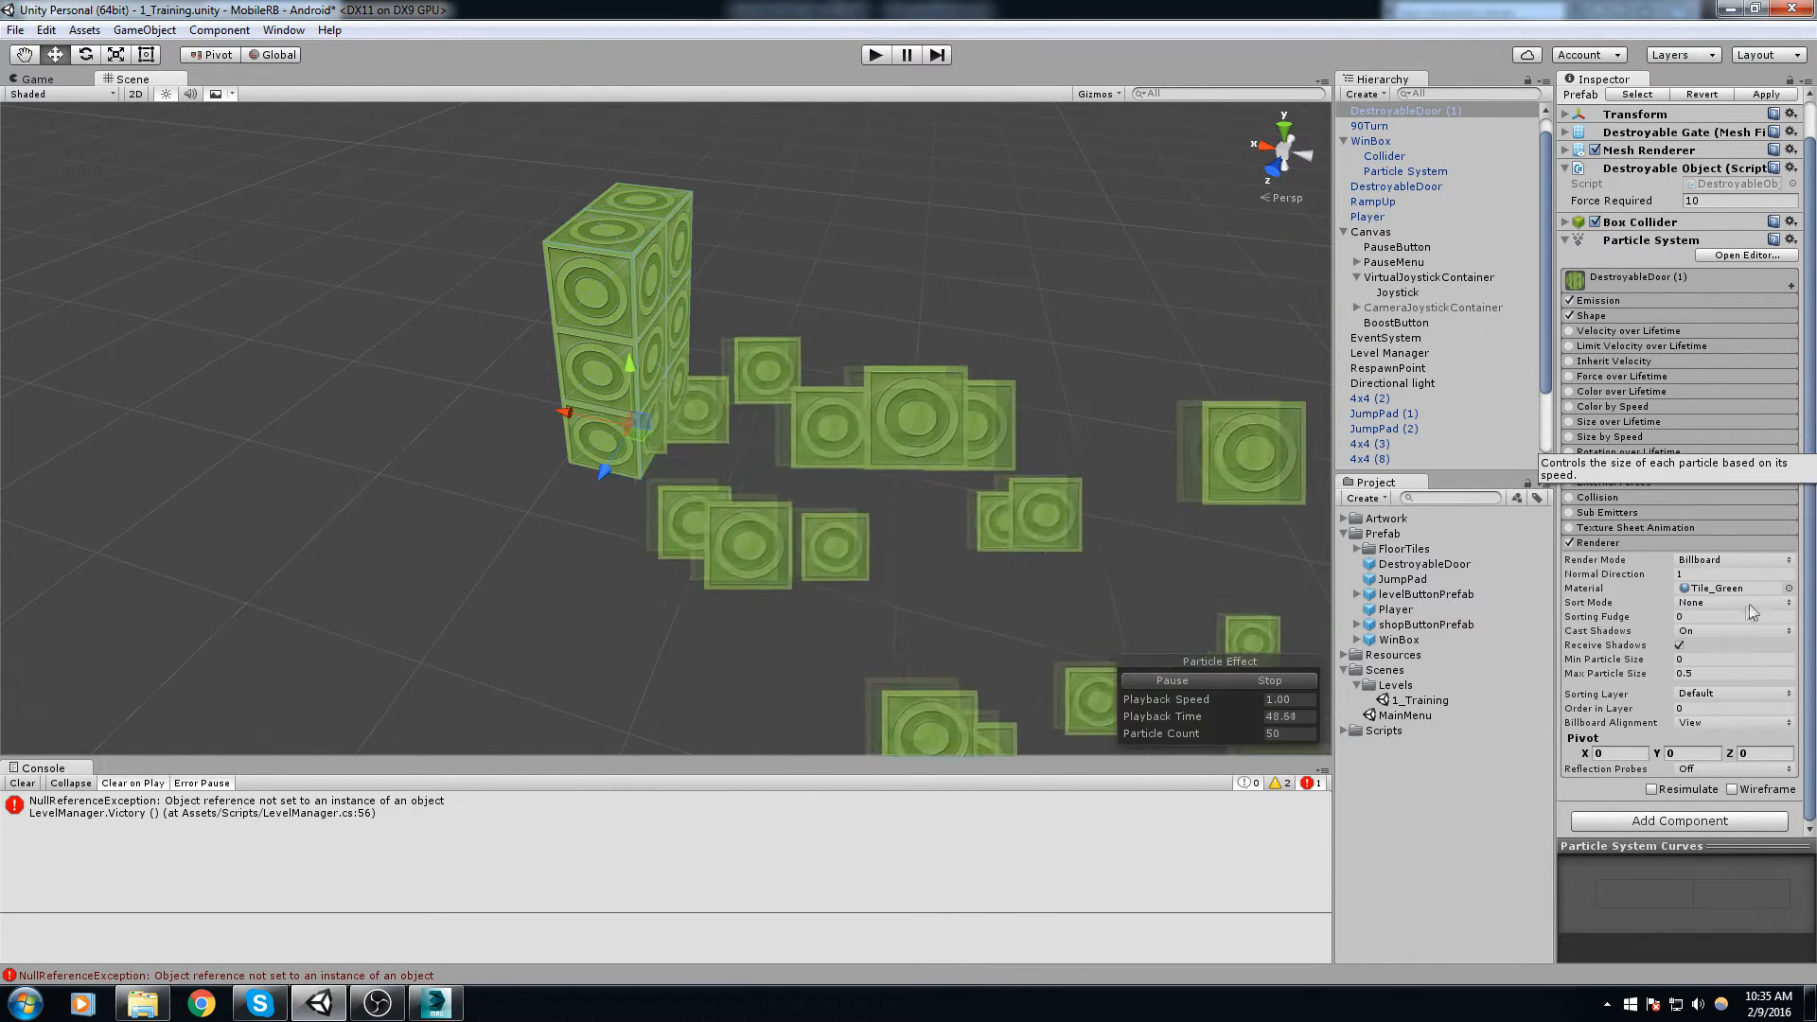
click(1786, 561)
click(1715, 663)
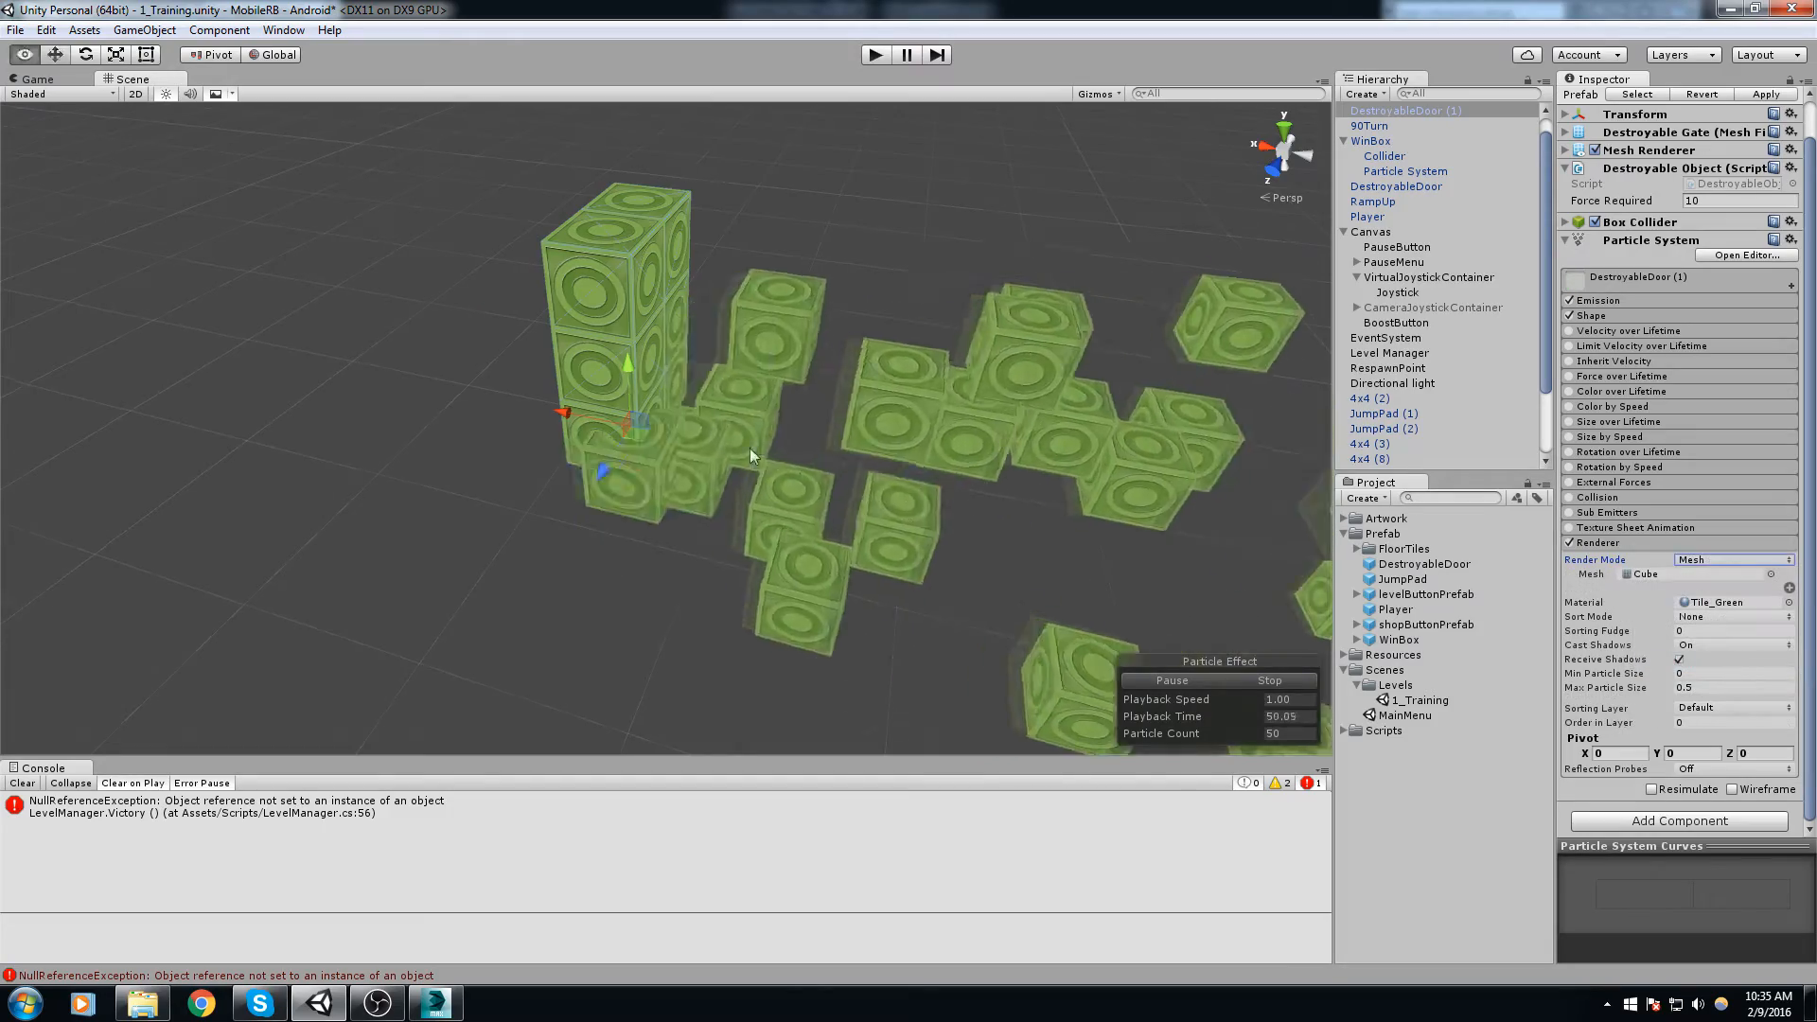
Step: Examine the shape, size and spread of the green mesh particles around the door from several angles
scroll(837, 484, up, 3)
right_drag(828, 487, 770, 464)
right_drag(947, 535, 828, 507)
scroll(827, 511, down, 5)
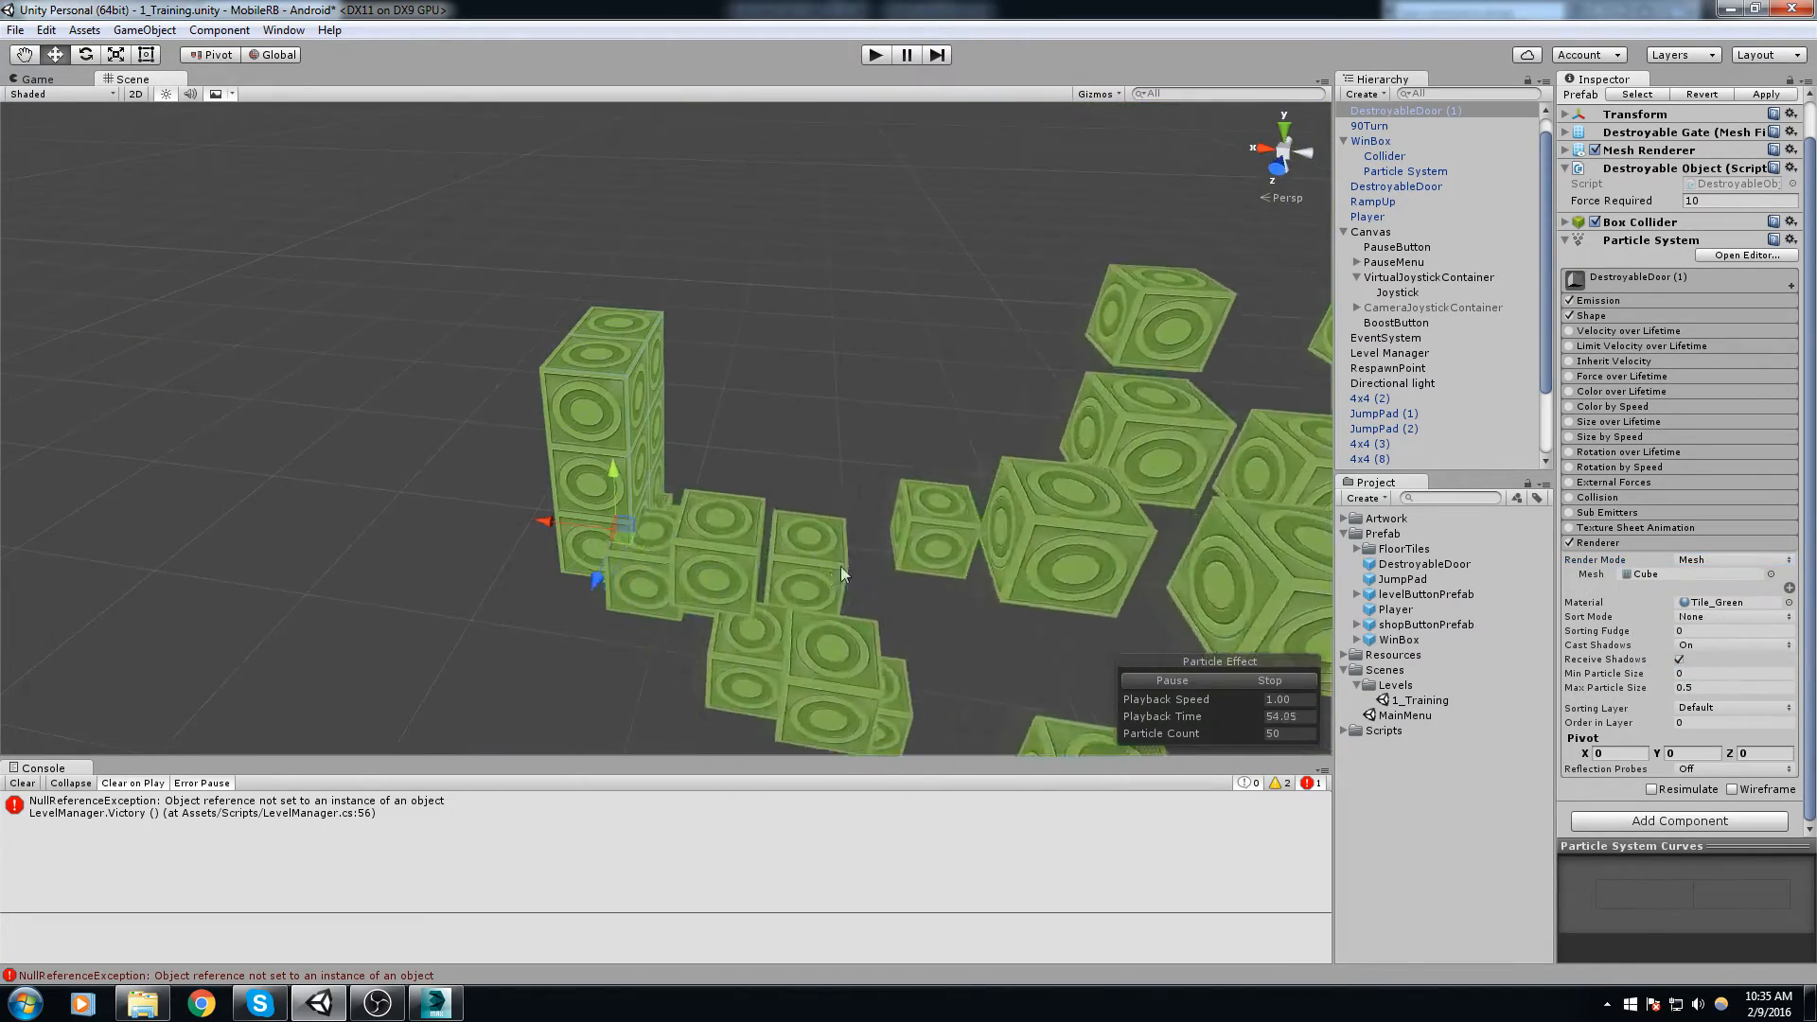
middle_drag(1051, 472, 945, 484)
right_drag(945, 484, 904, 493)
middle_drag(1103, 478, 1027, 476)
right_drag(1027, 476, 889, 488)
scroll(994, 479, down, 5)
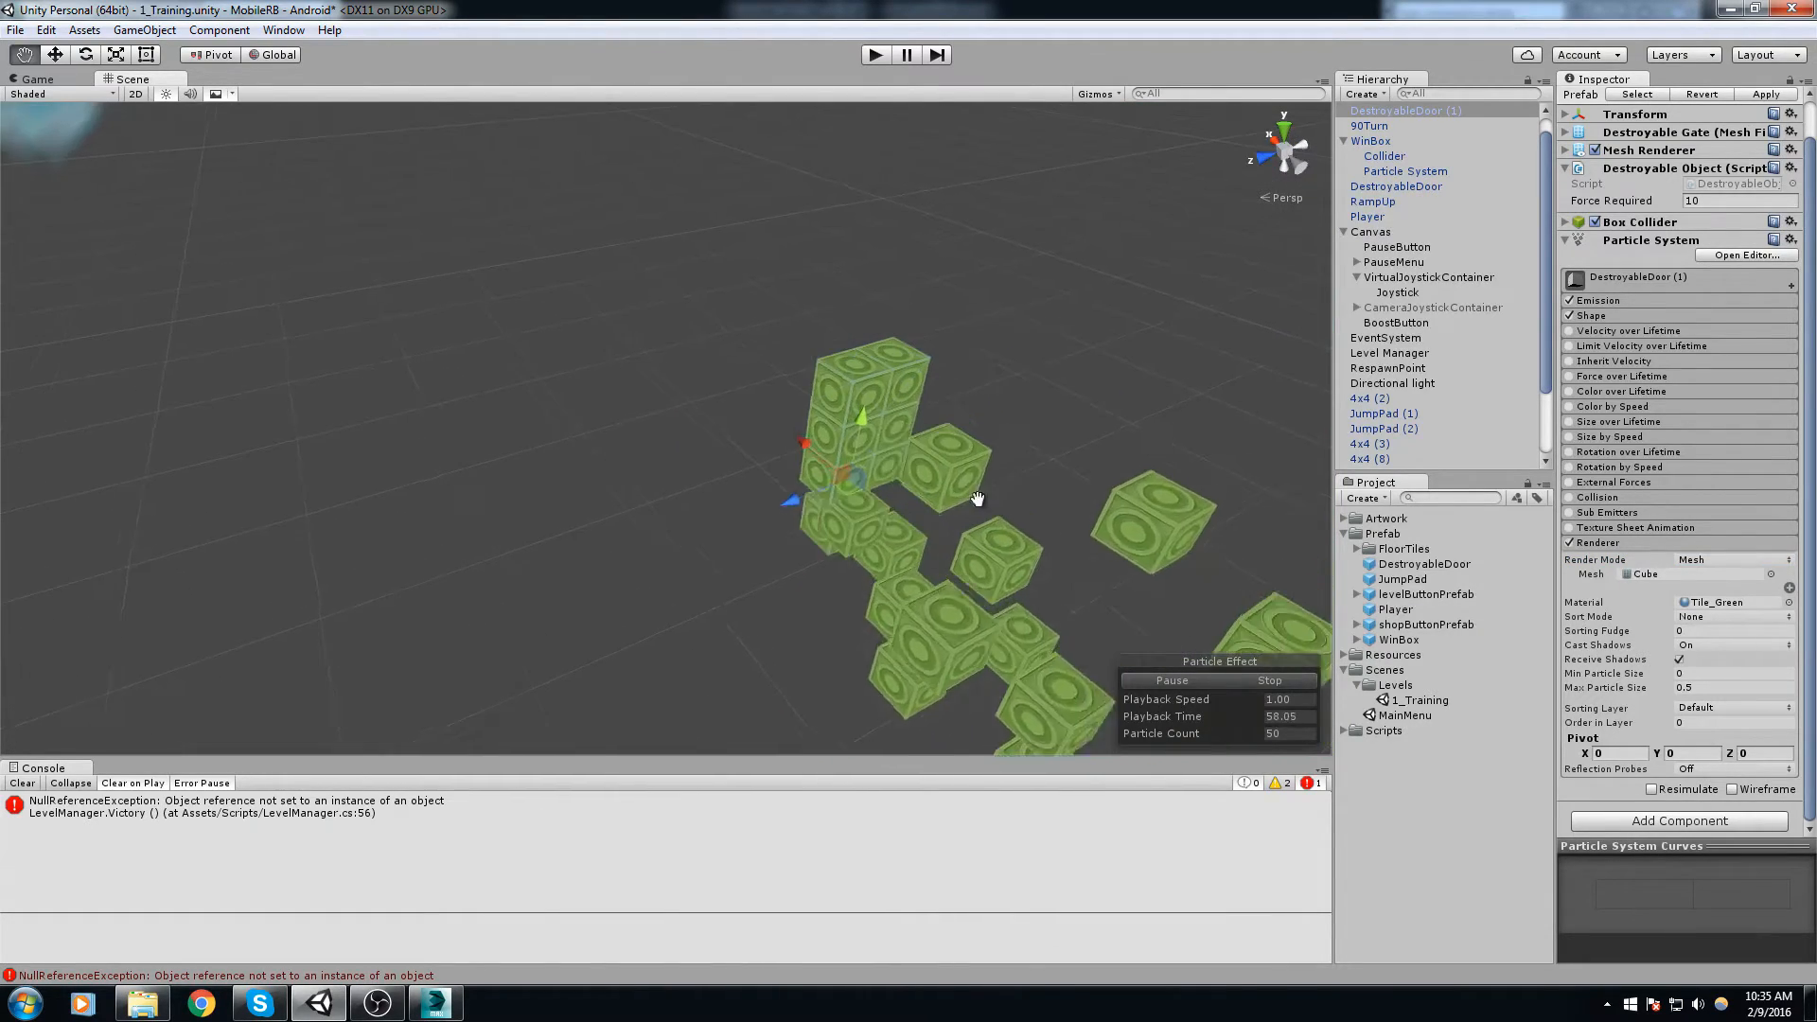
middle_drag(973, 503, 917, 512)
middle_drag(1055, 470, 983, 460)
right_drag(980, 456, 908, 451)
middle_drag(908, 451, 786, 337)
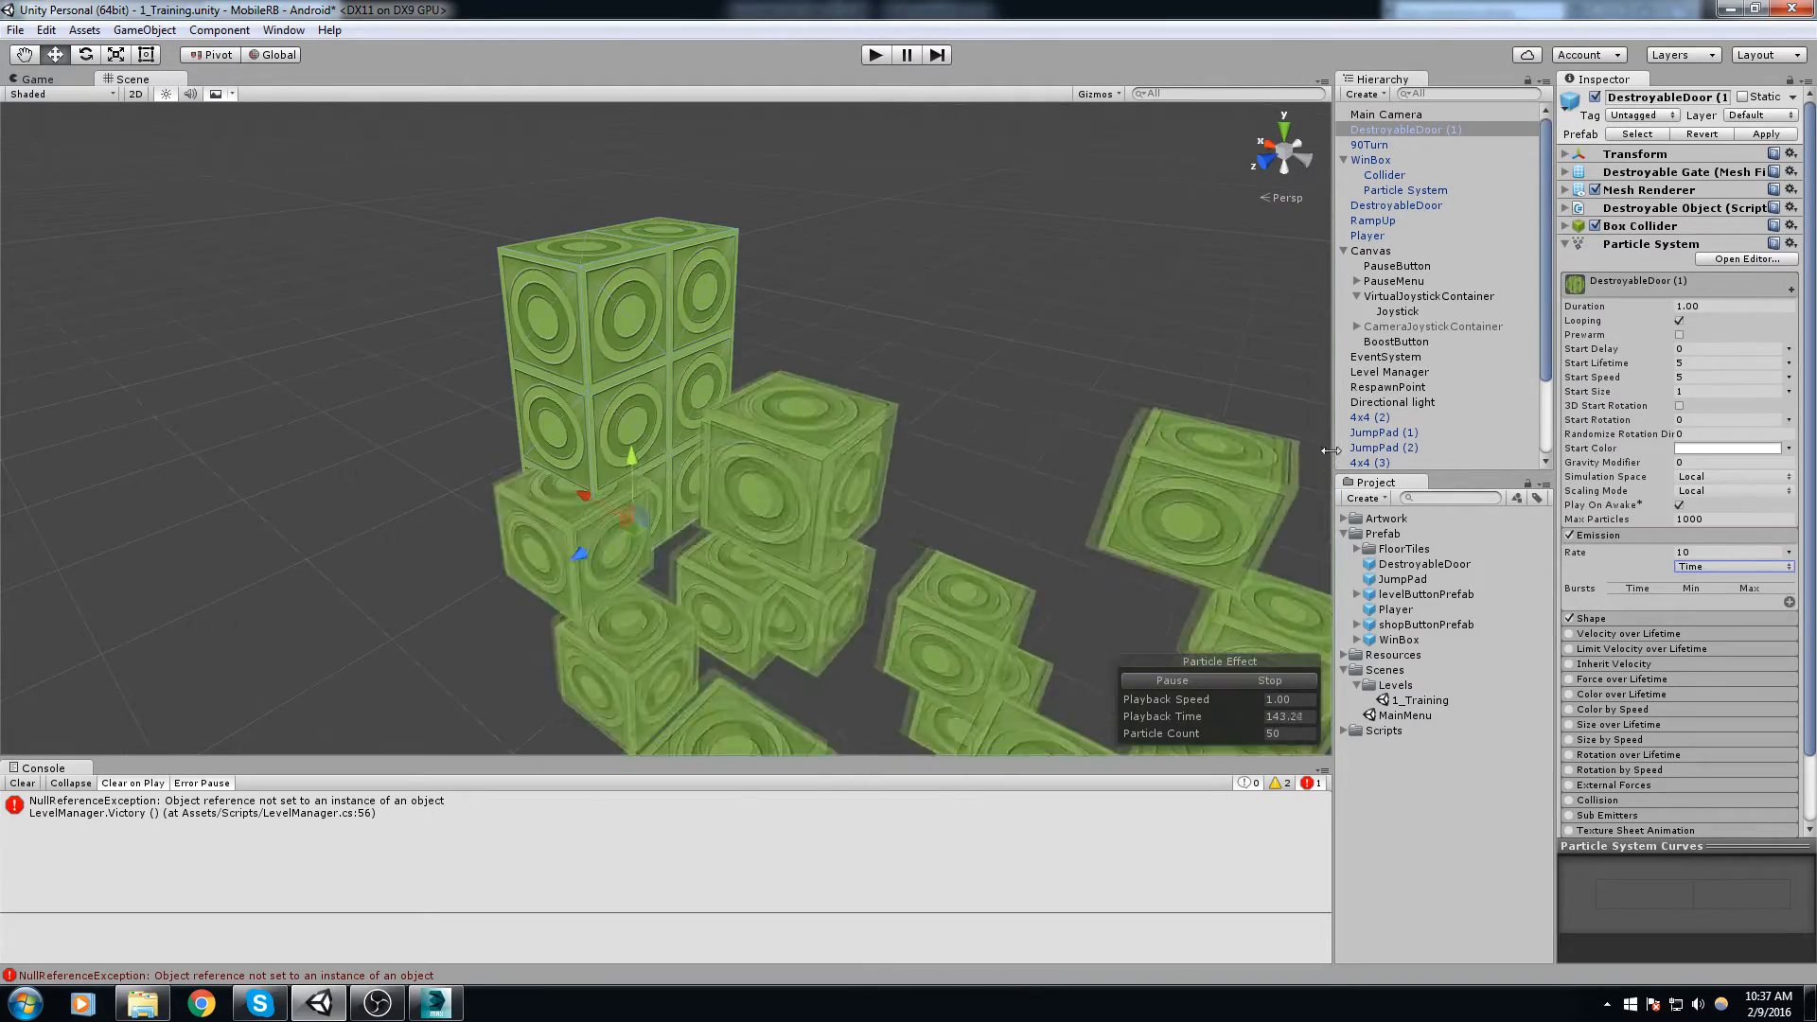
Step: Set the particle emission rate to 0 and add a burst of 30 particles at time 0.00
middle_drag(1136, 508, 1132, 490)
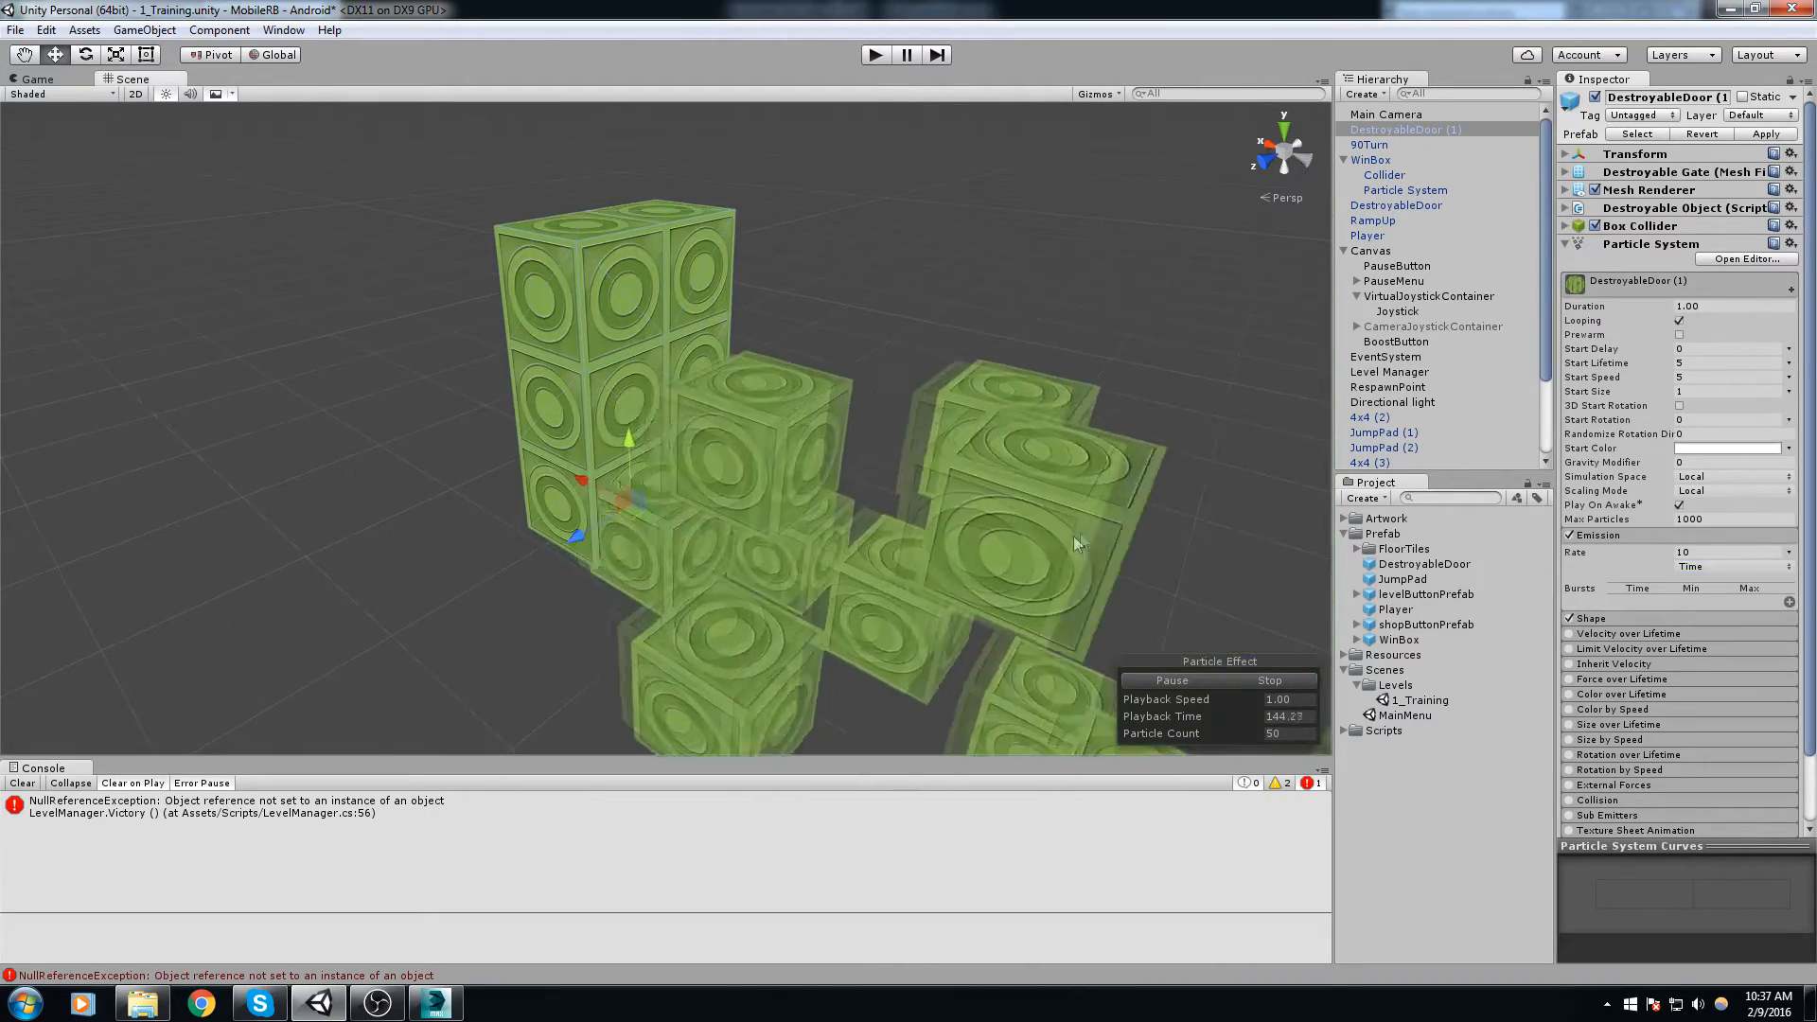
click(1694, 552)
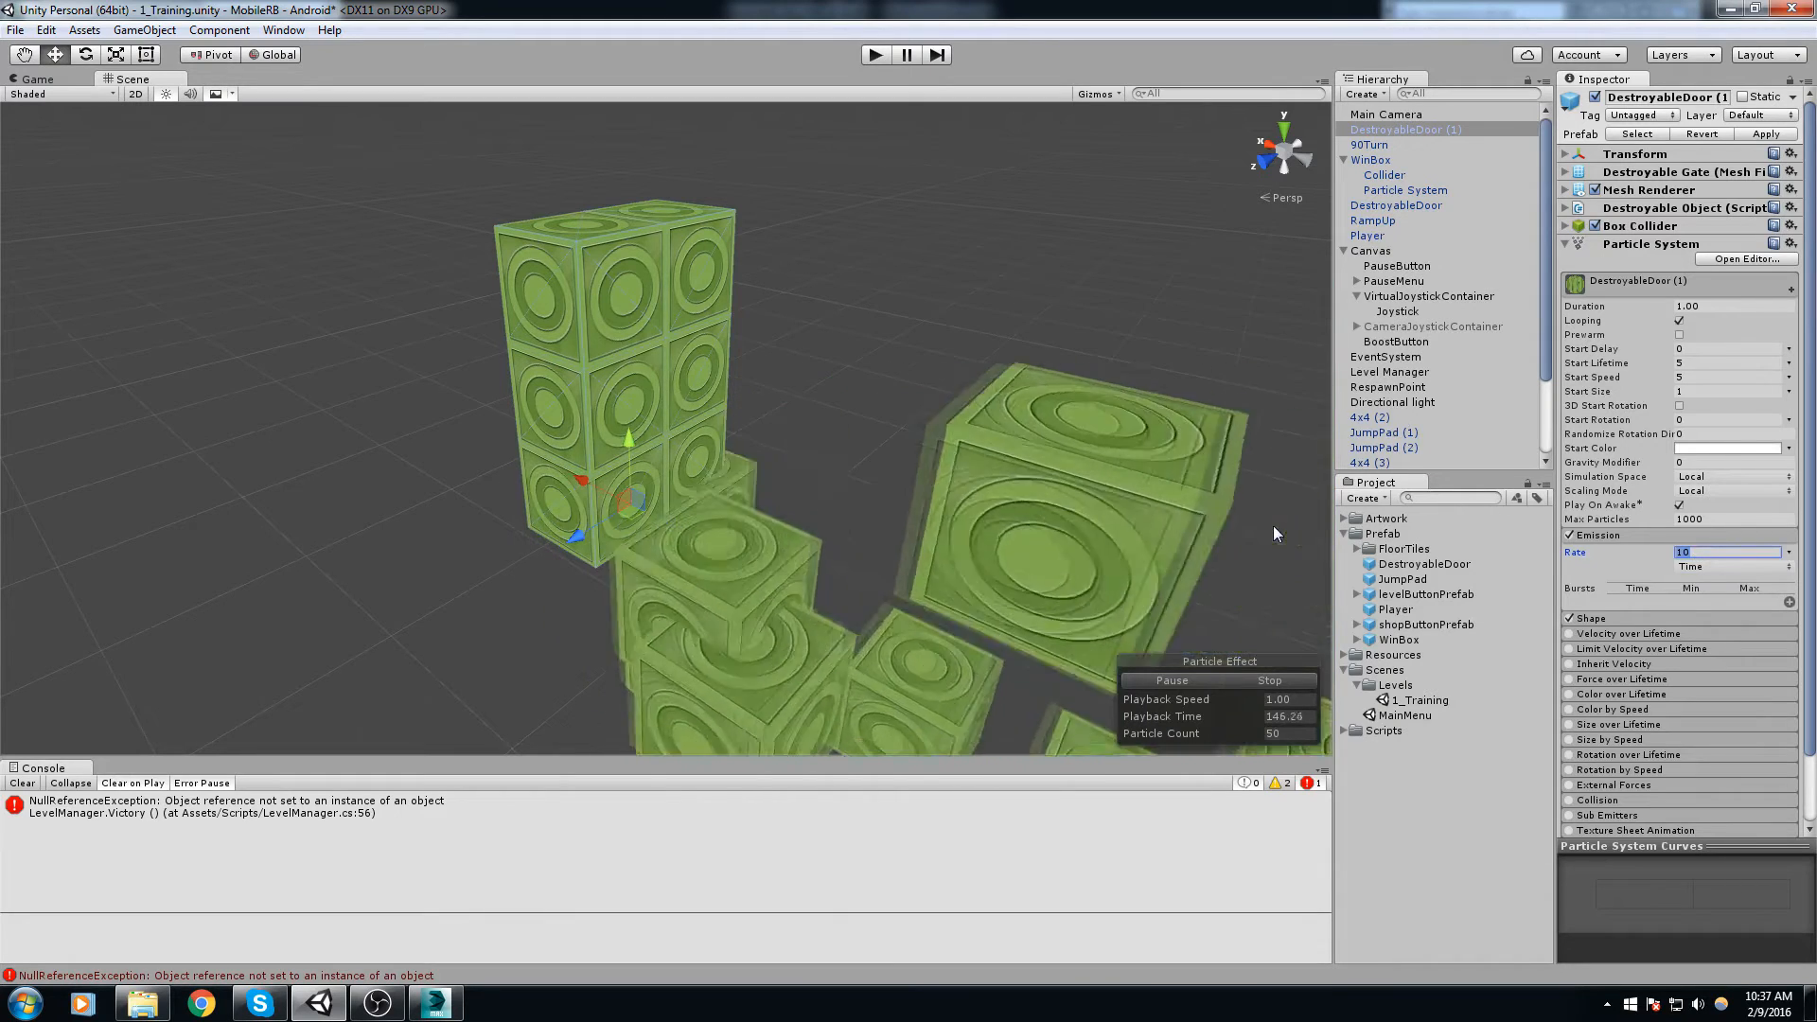
text(0)
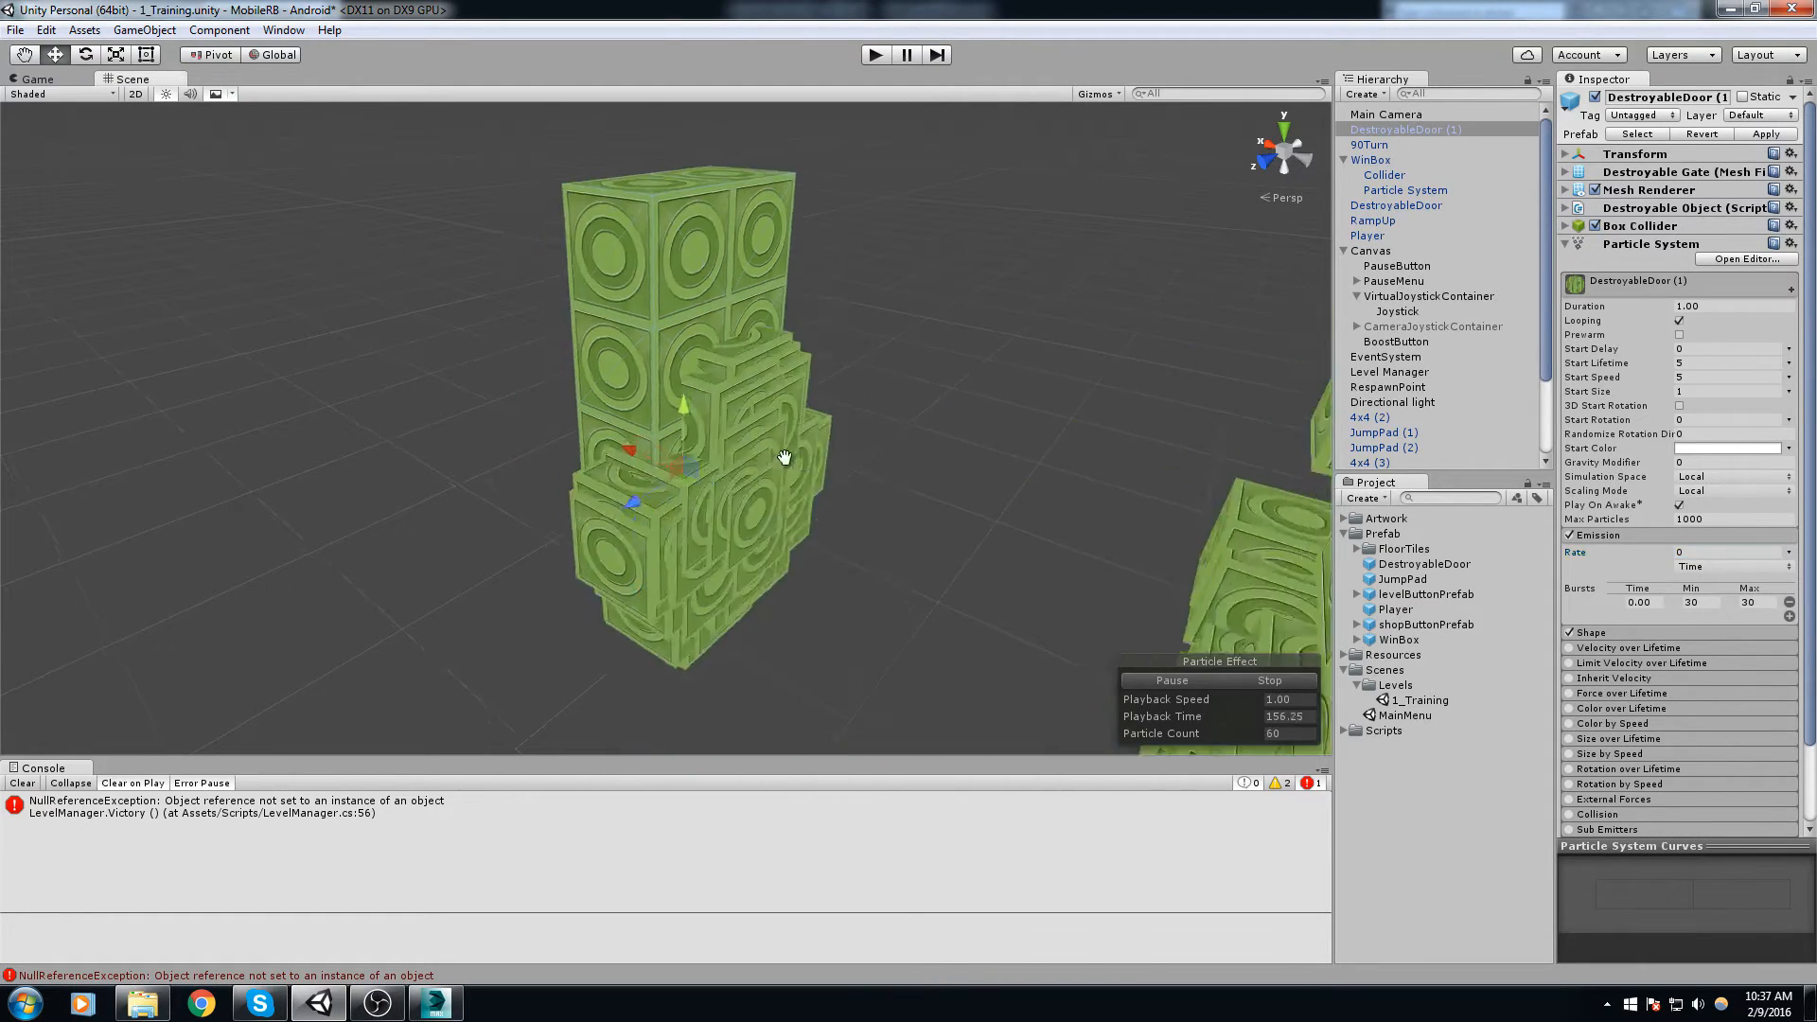
right_drag(937, 479, 954, 479)
middle_drag(954, 389, 999, 416)
right_drag(1000, 417, 946, 502)
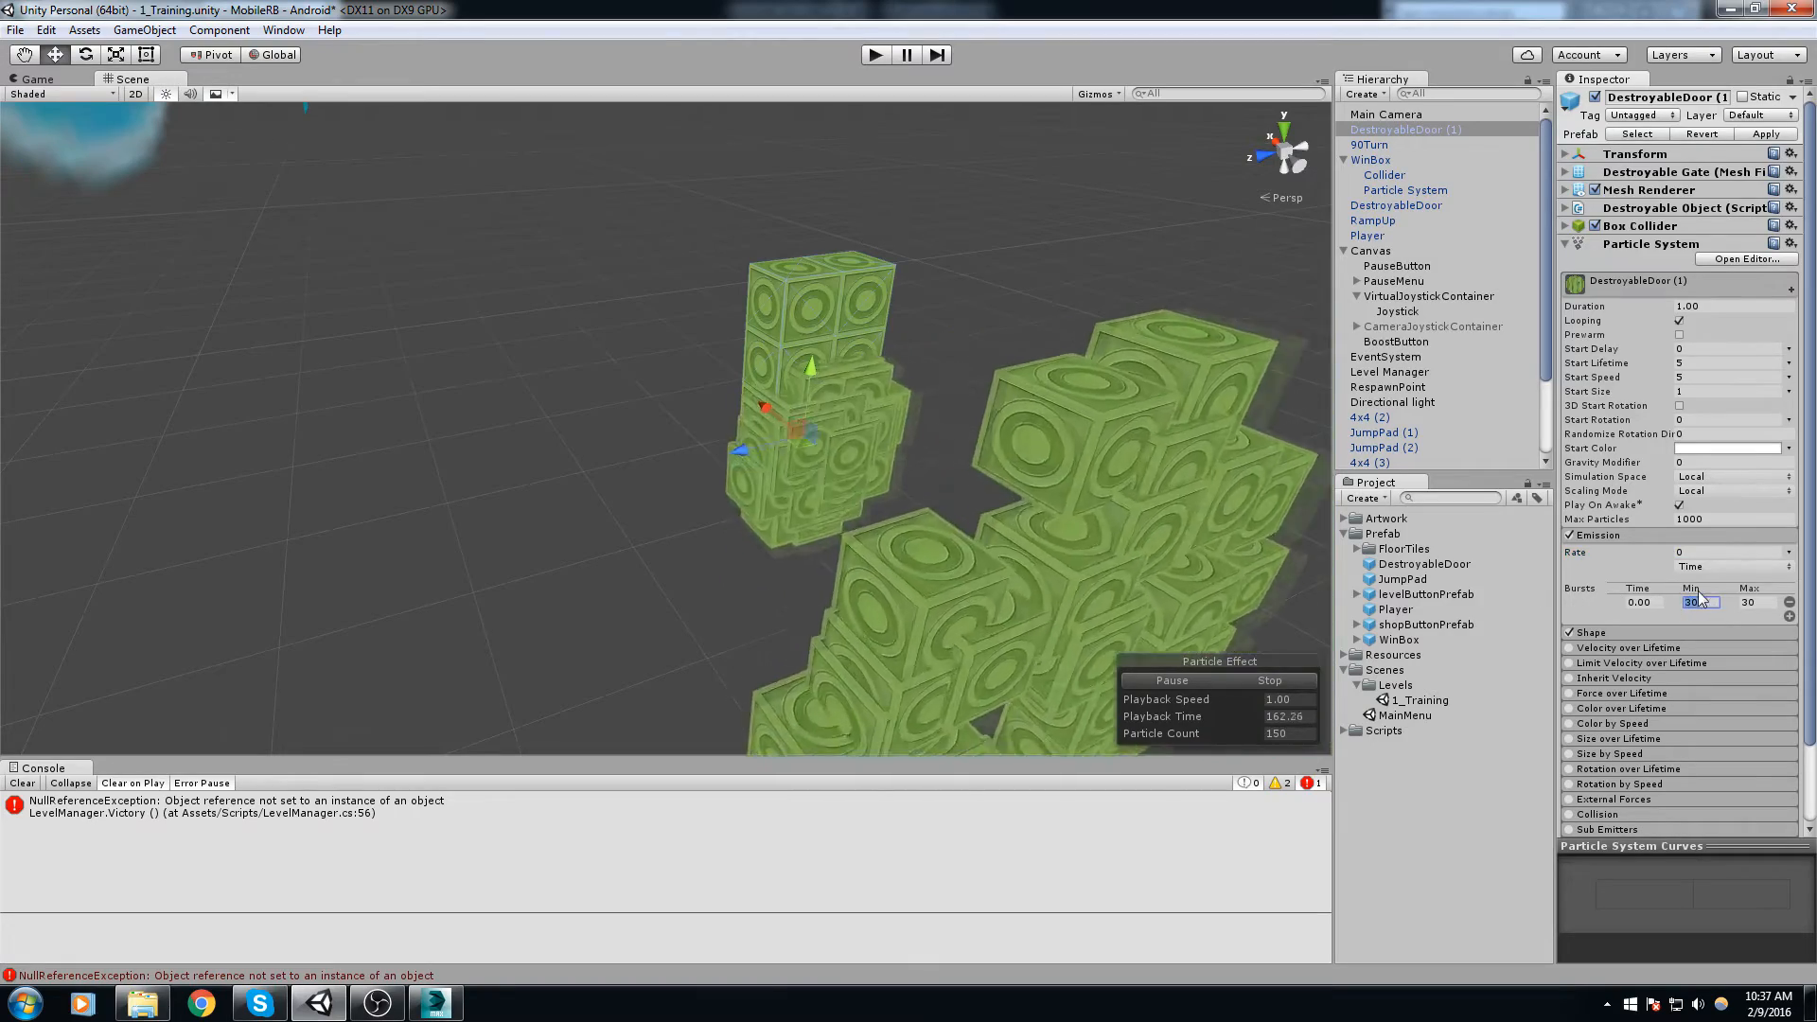
Step: Set both the minimum and maximum particle count of the emission burst to 6
click(1748, 602)
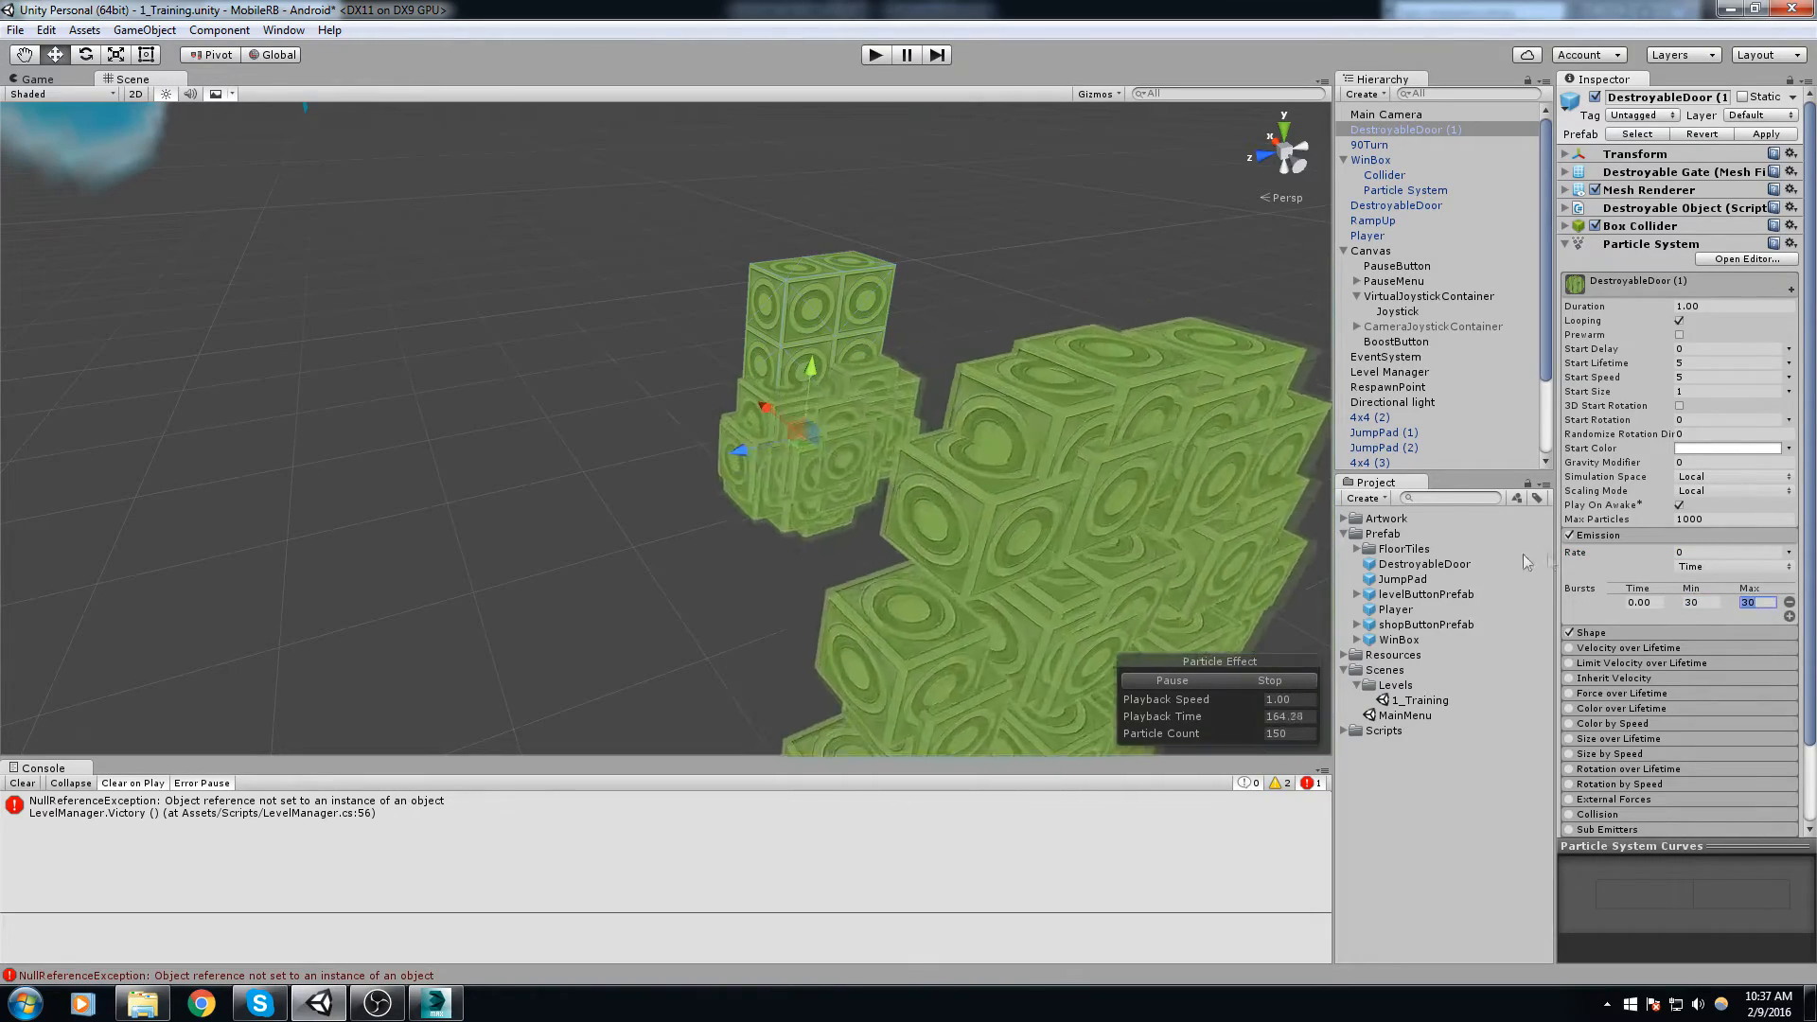
scroll(1015, 518, up, 3)
right_drag(1014, 518, 1061, 523)
scroll(1062, 523, up, 2)
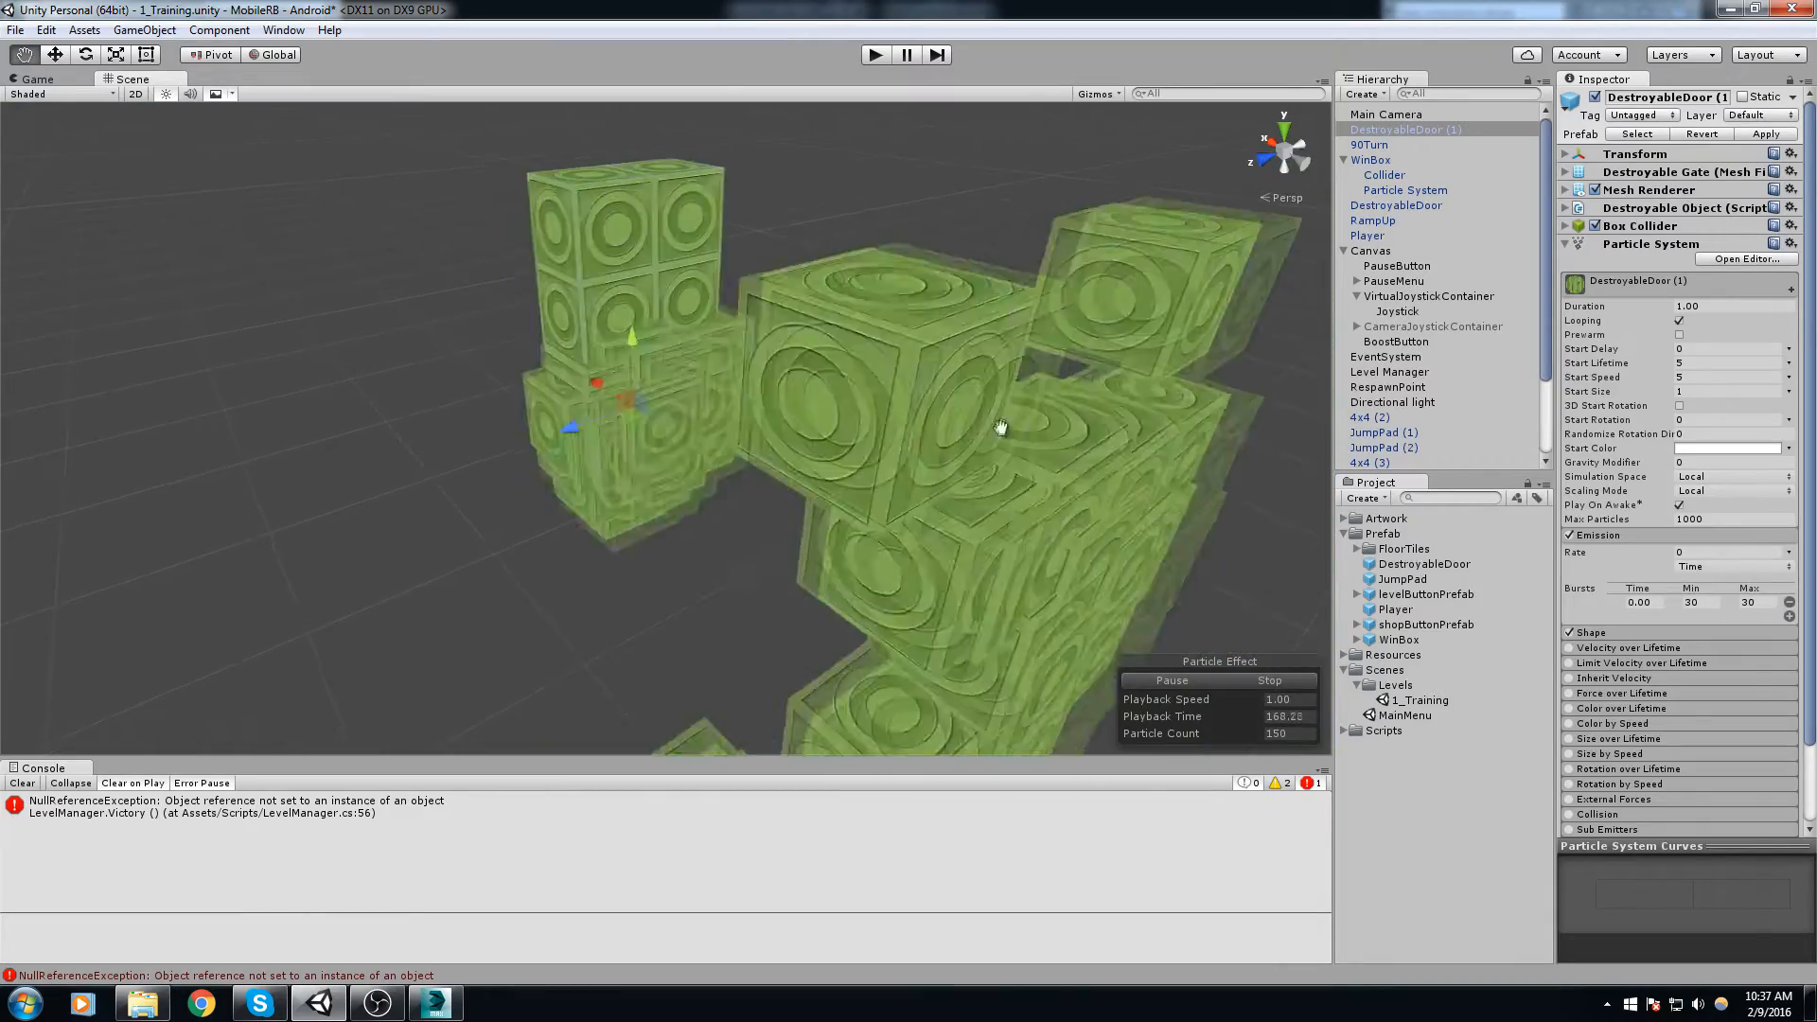
click(1704, 603)
text(6)
key(Tab)
text(6)
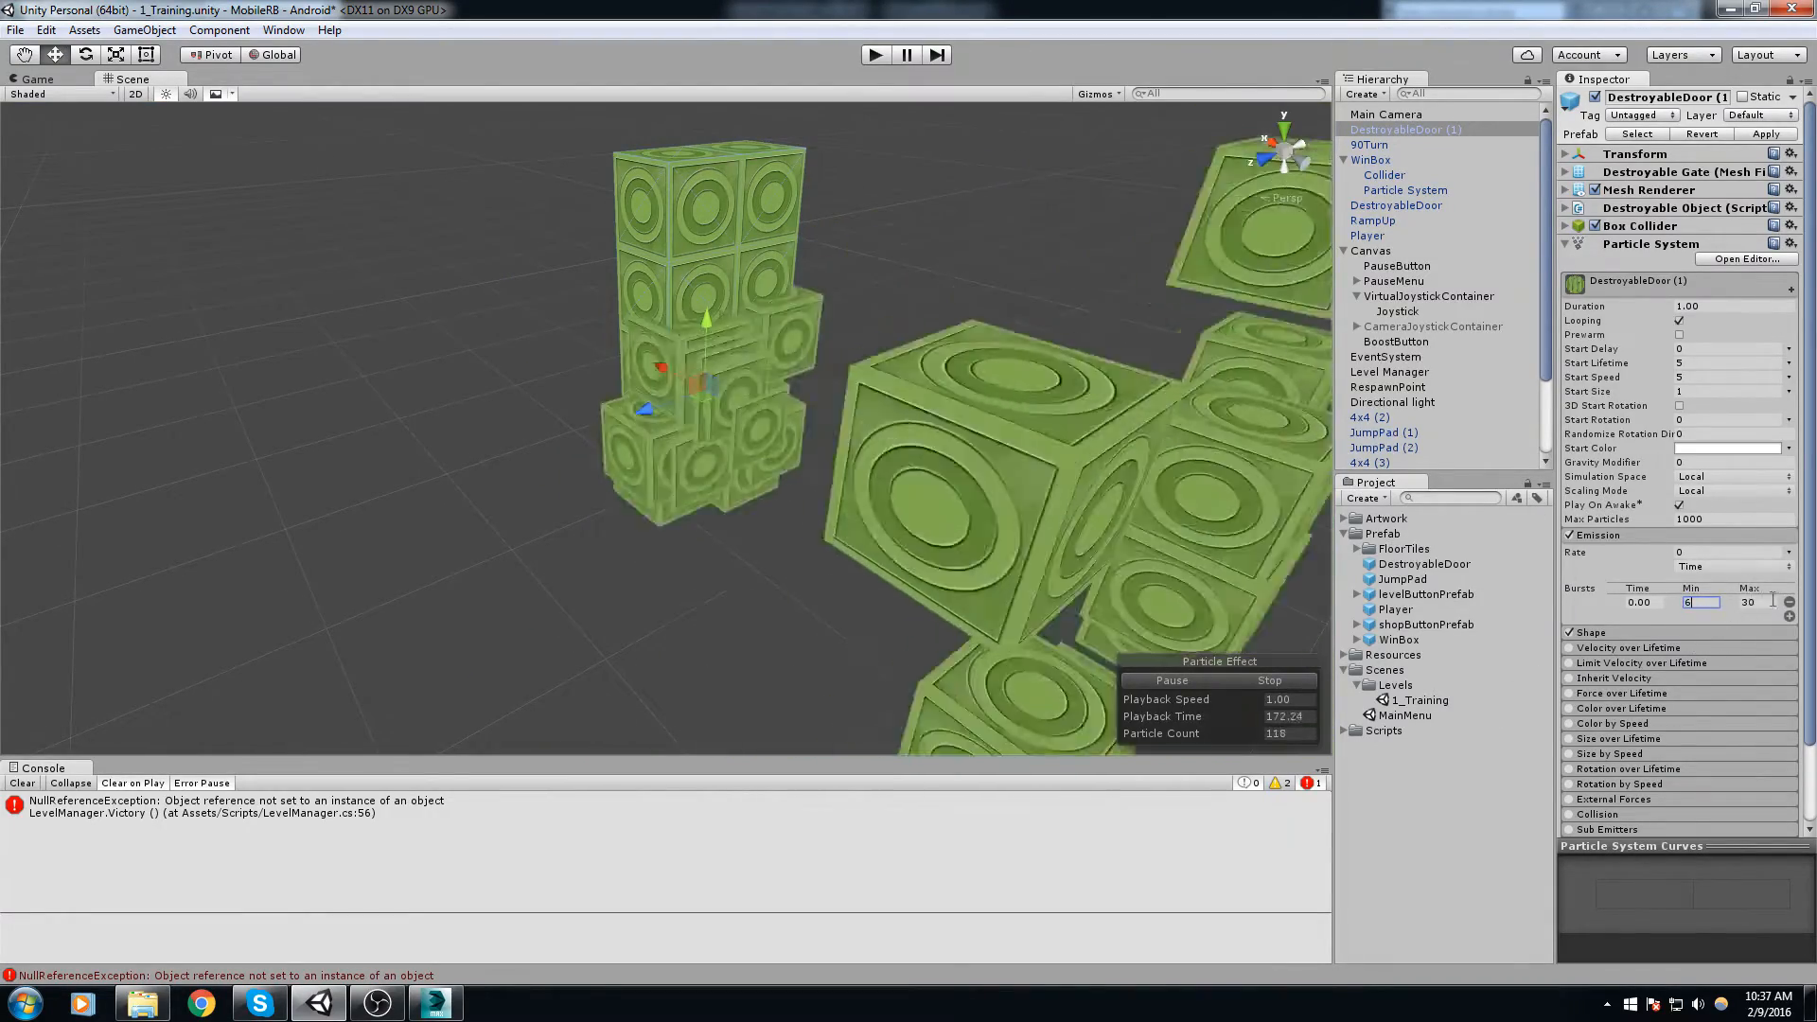
Step: Shorten the particles' Start Lifetime, first trying 1 and settling on 0.75
right_drag(889, 507, 944, 480)
scroll(1014, 501, down, 4)
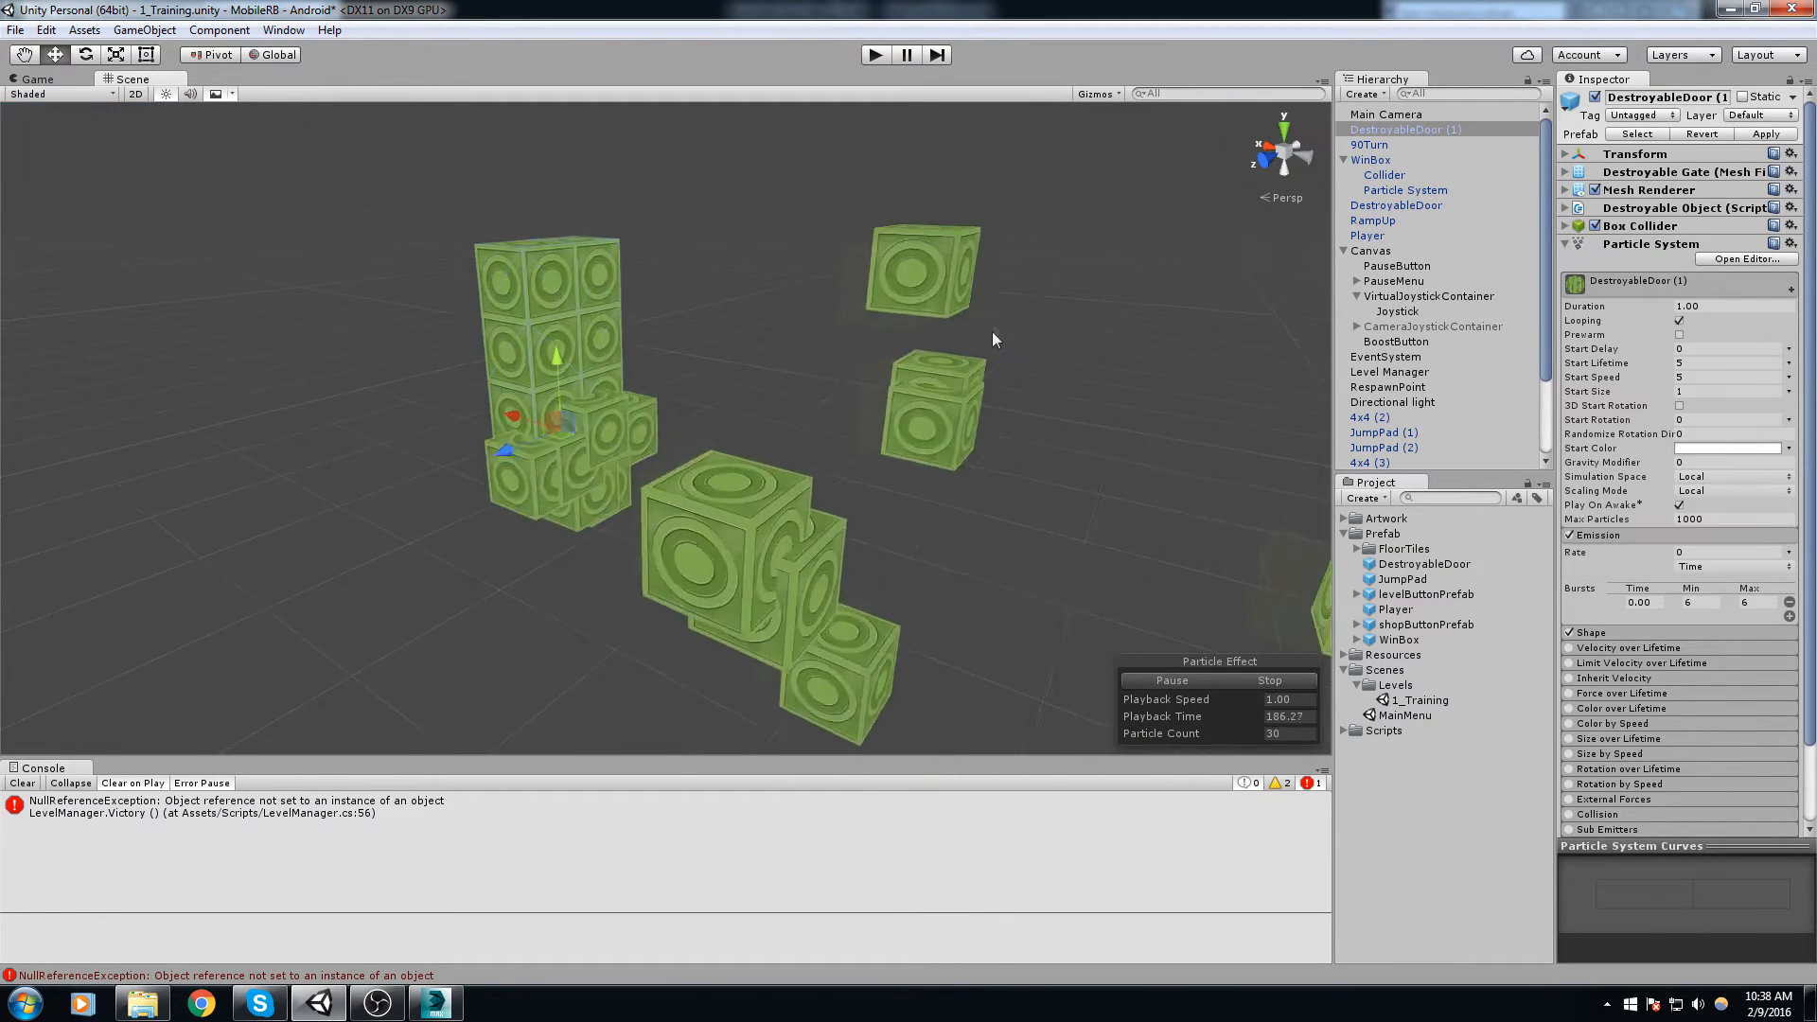
middle_drag(961, 436, 1041, 437)
scroll(999, 399, up, 1)
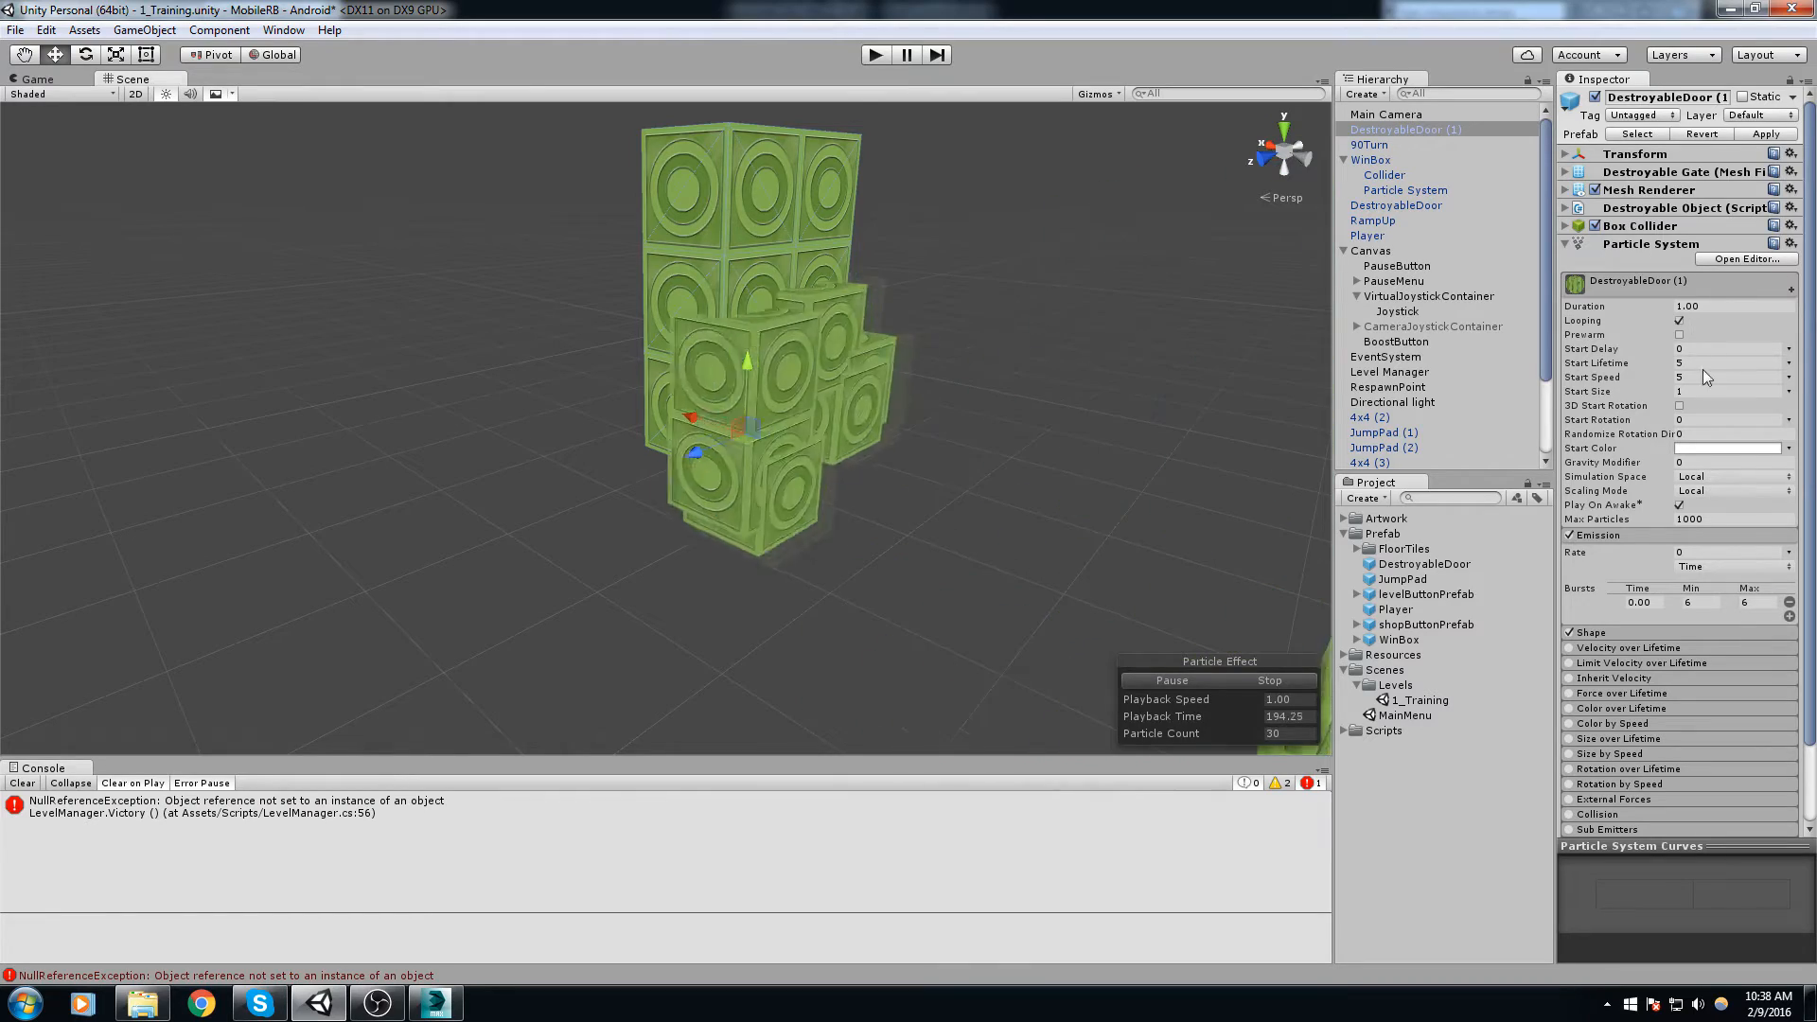
right_drag(1057, 319, 1214, 289)
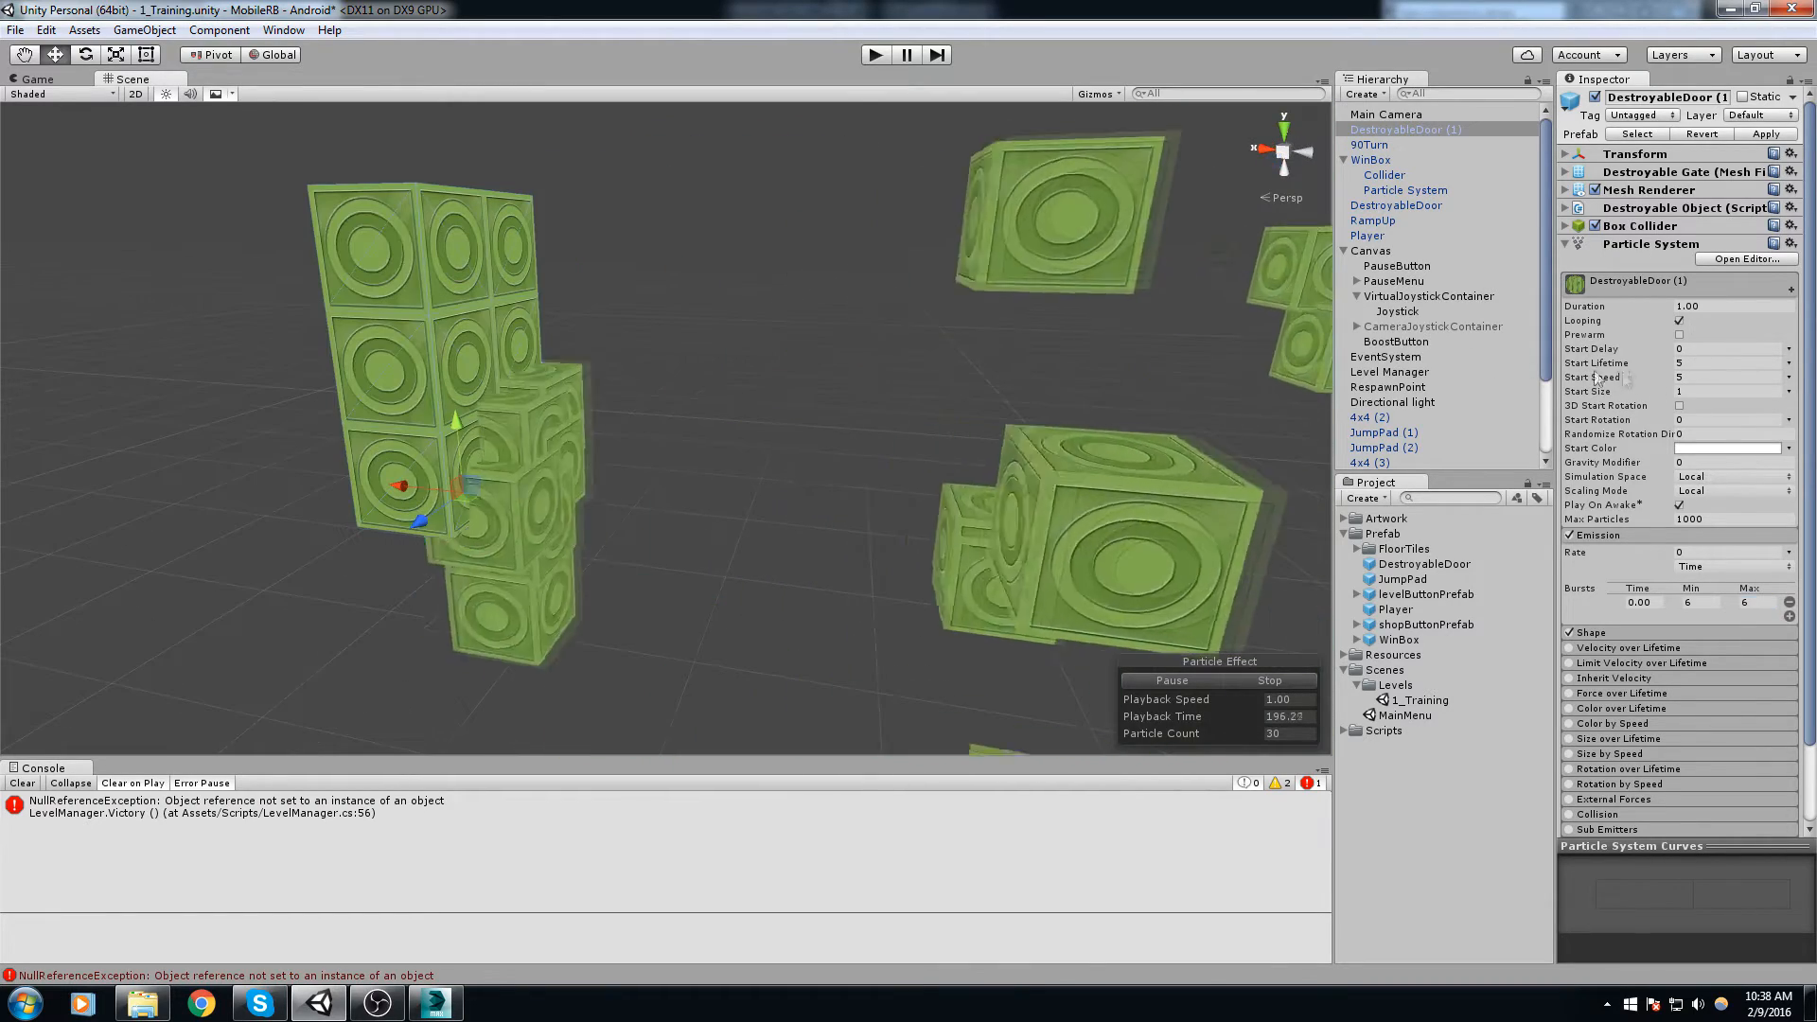
click(1698, 363)
text(1)
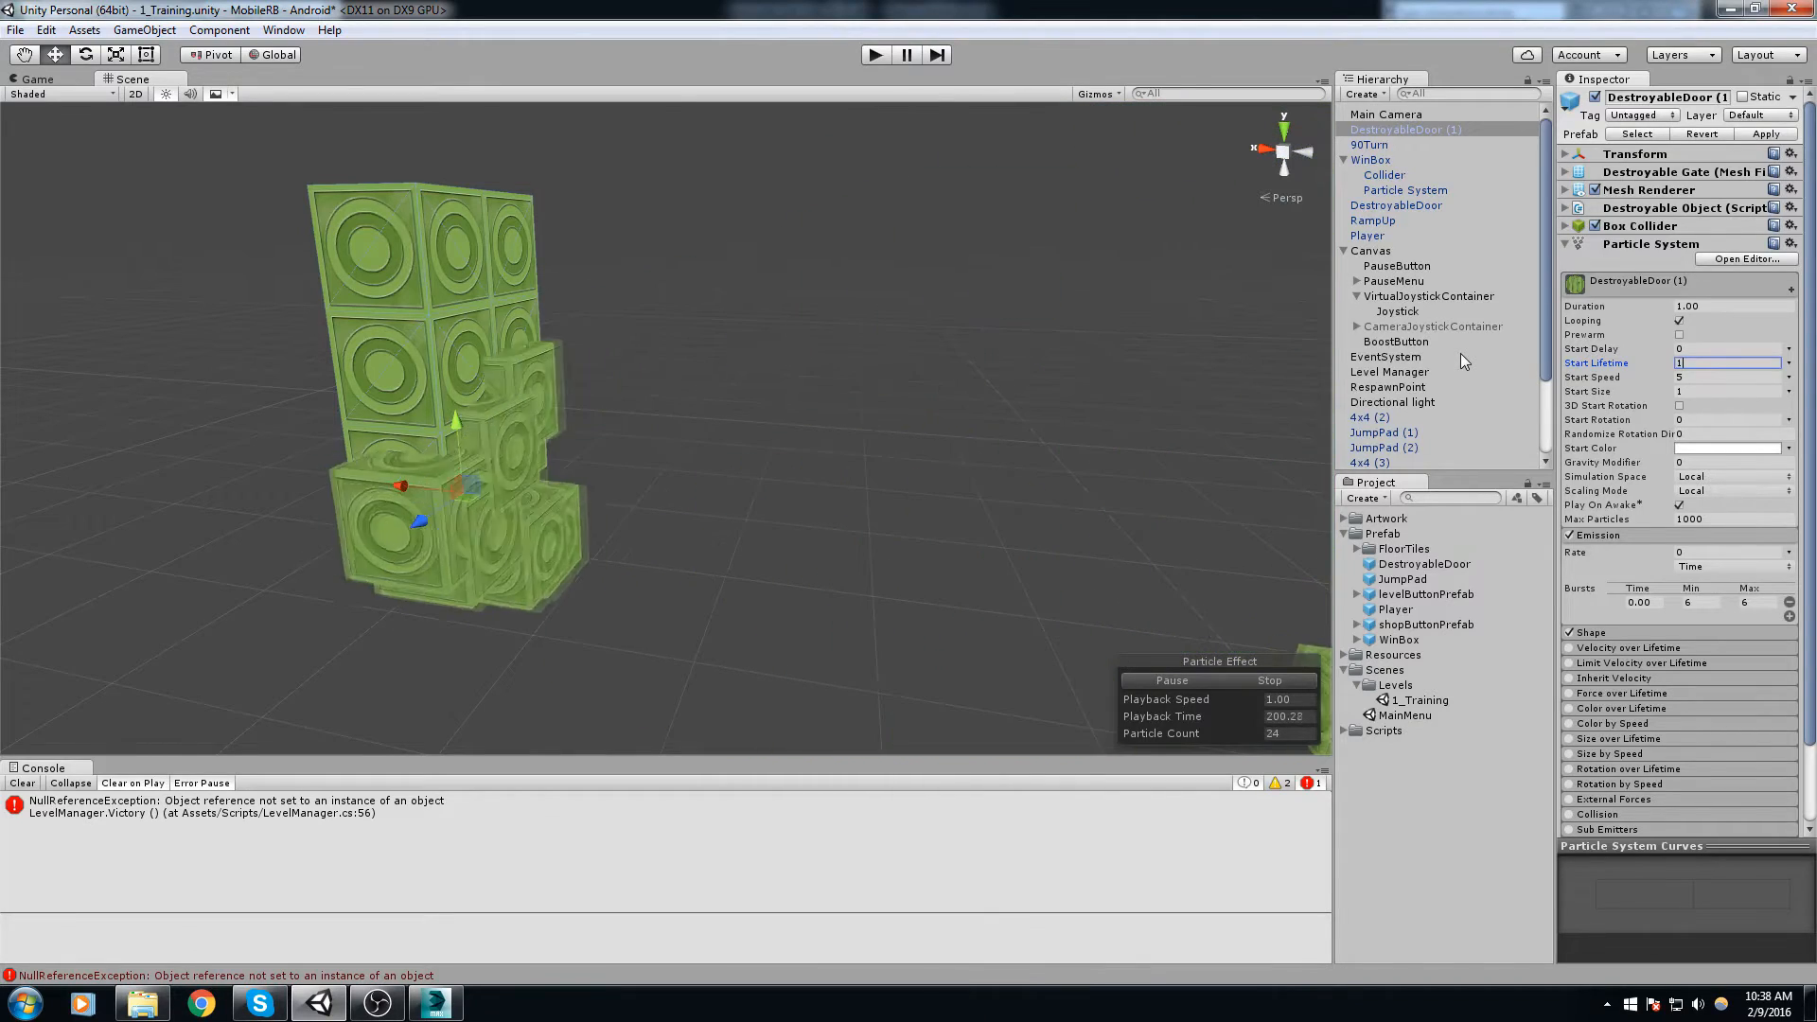
alt+drag(820, 441, 876, 438)
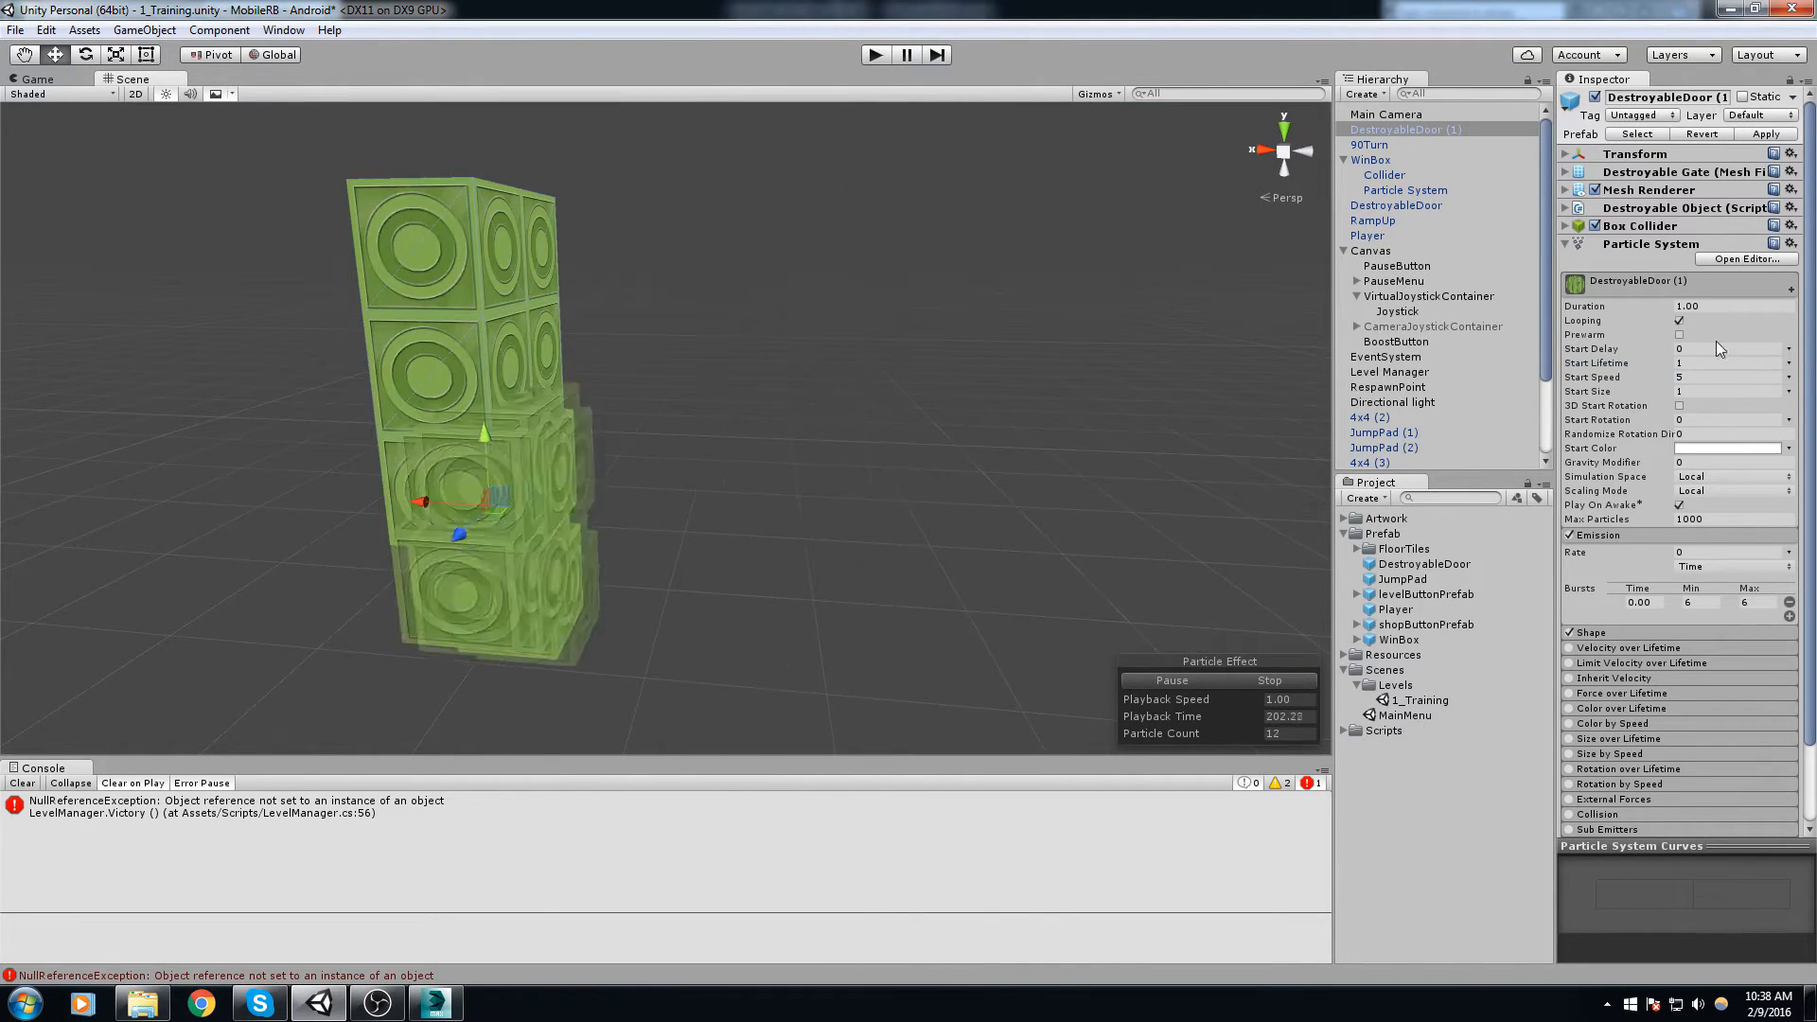
click(1702, 364)
text(0.75)
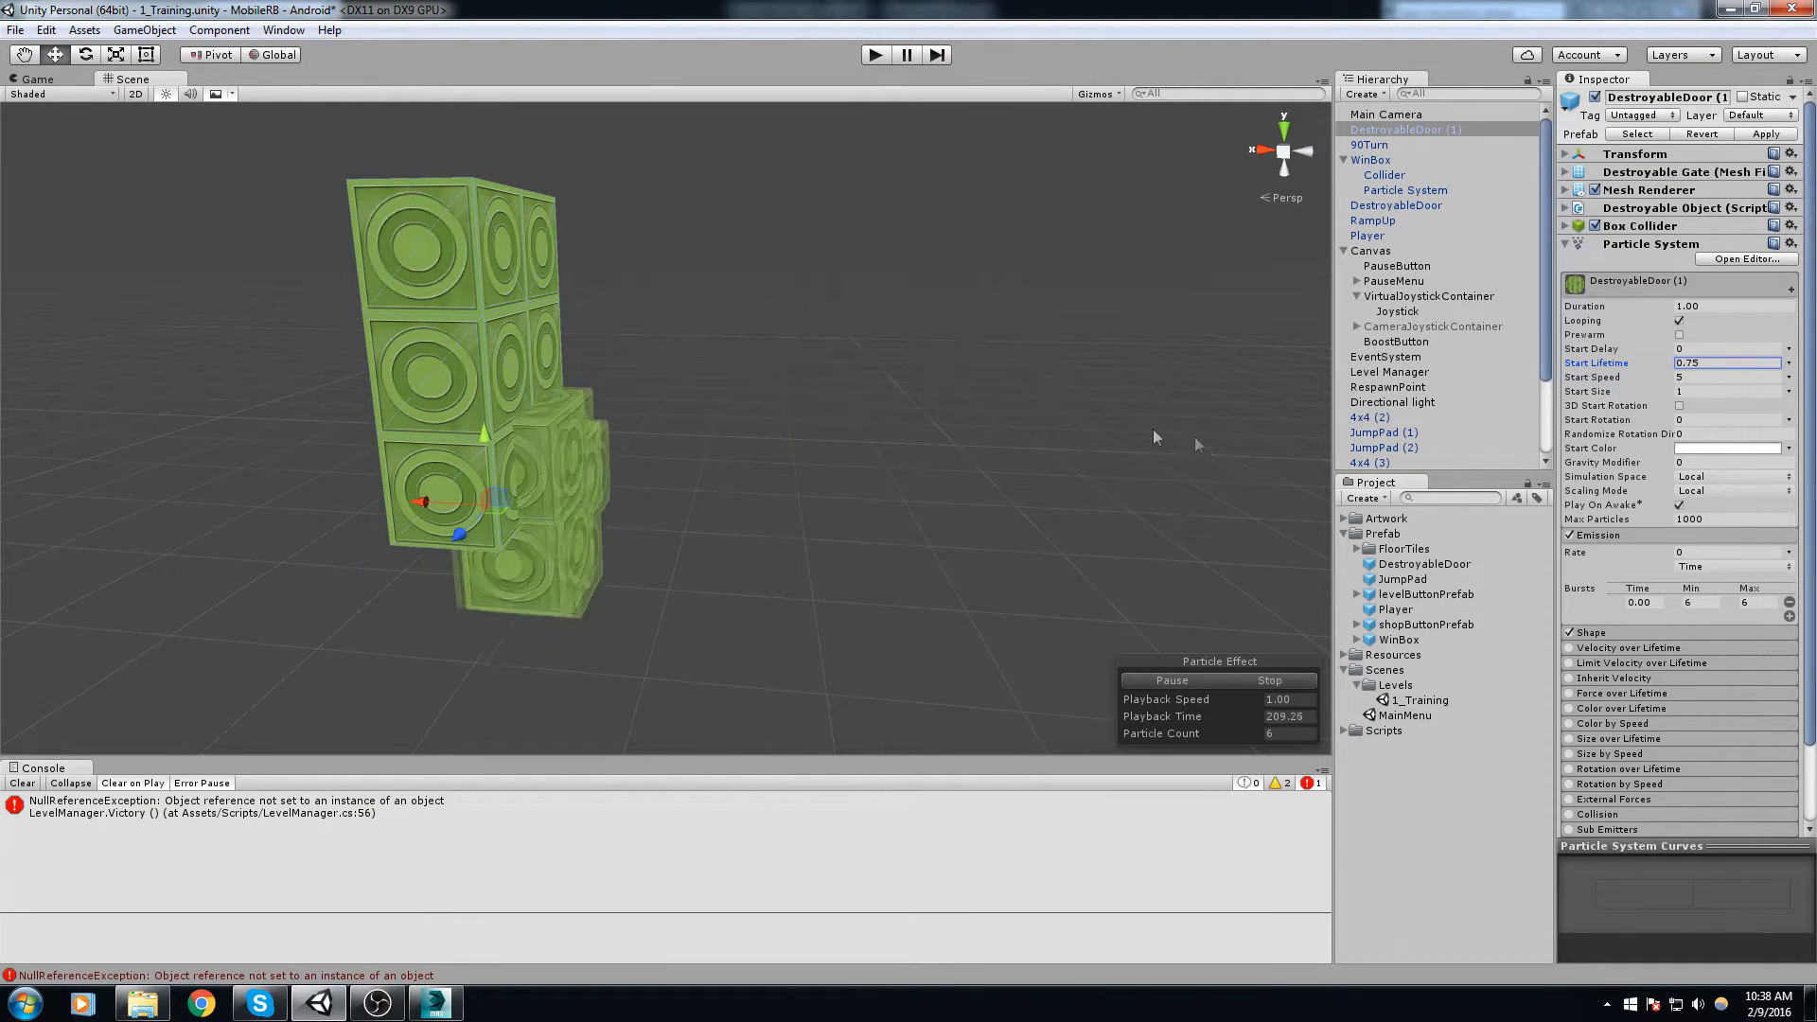
Step: Set the Start Speed of the door's particles to 3
right_drag(1153, 429, 1128, 423)
key(BackSpace)
text(3)
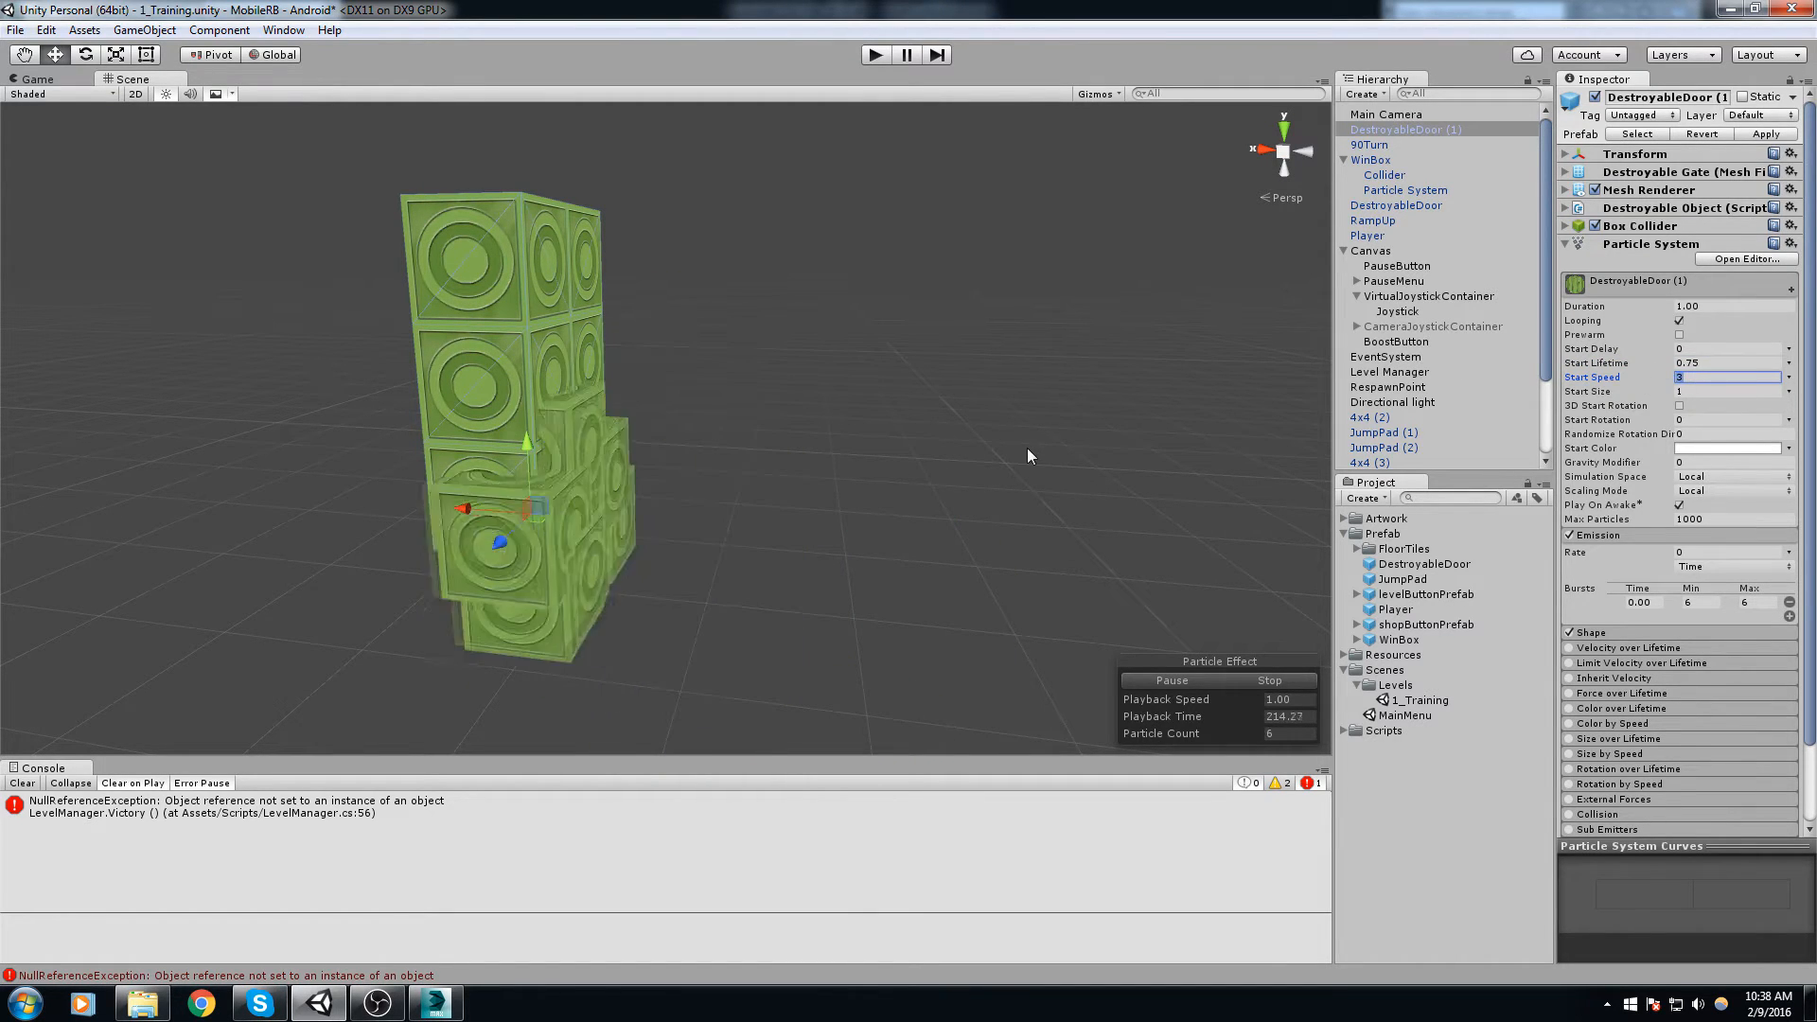
key(Escape)
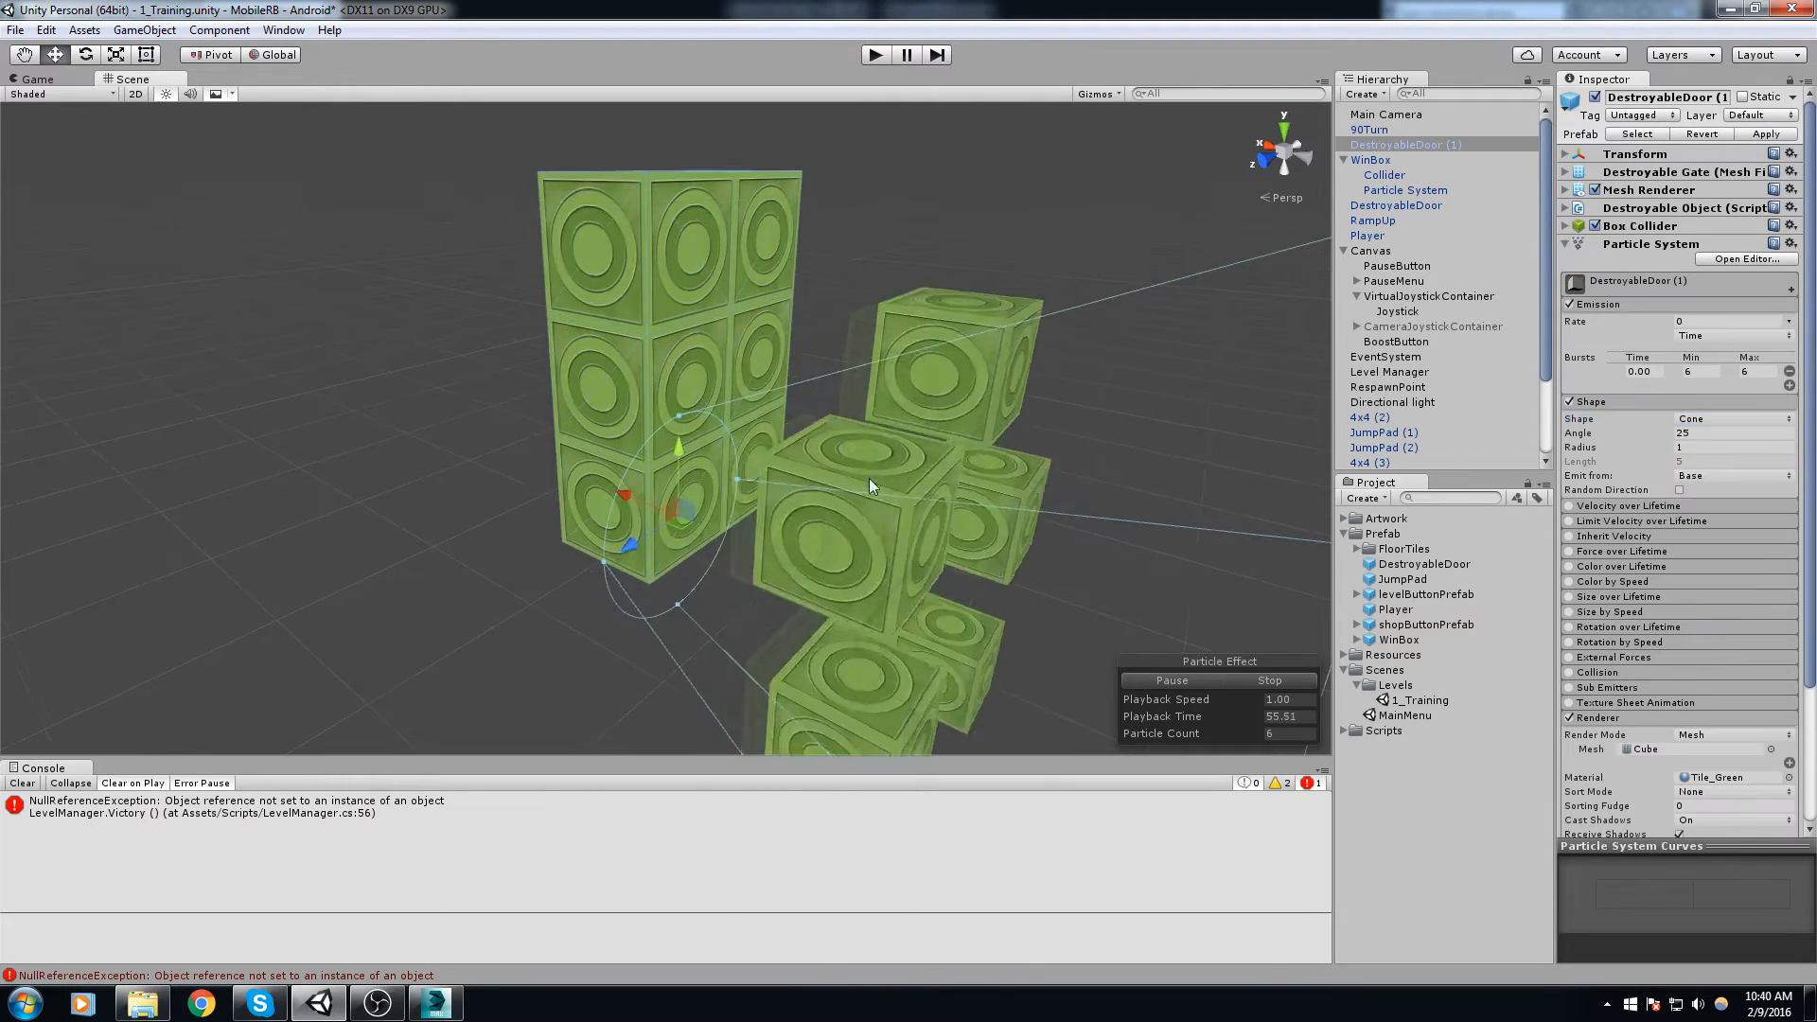
Step: Examine from several angles how the burst of green cubes leaves the door and spreads along the emission cone
scroll(869, 479, up, 5)
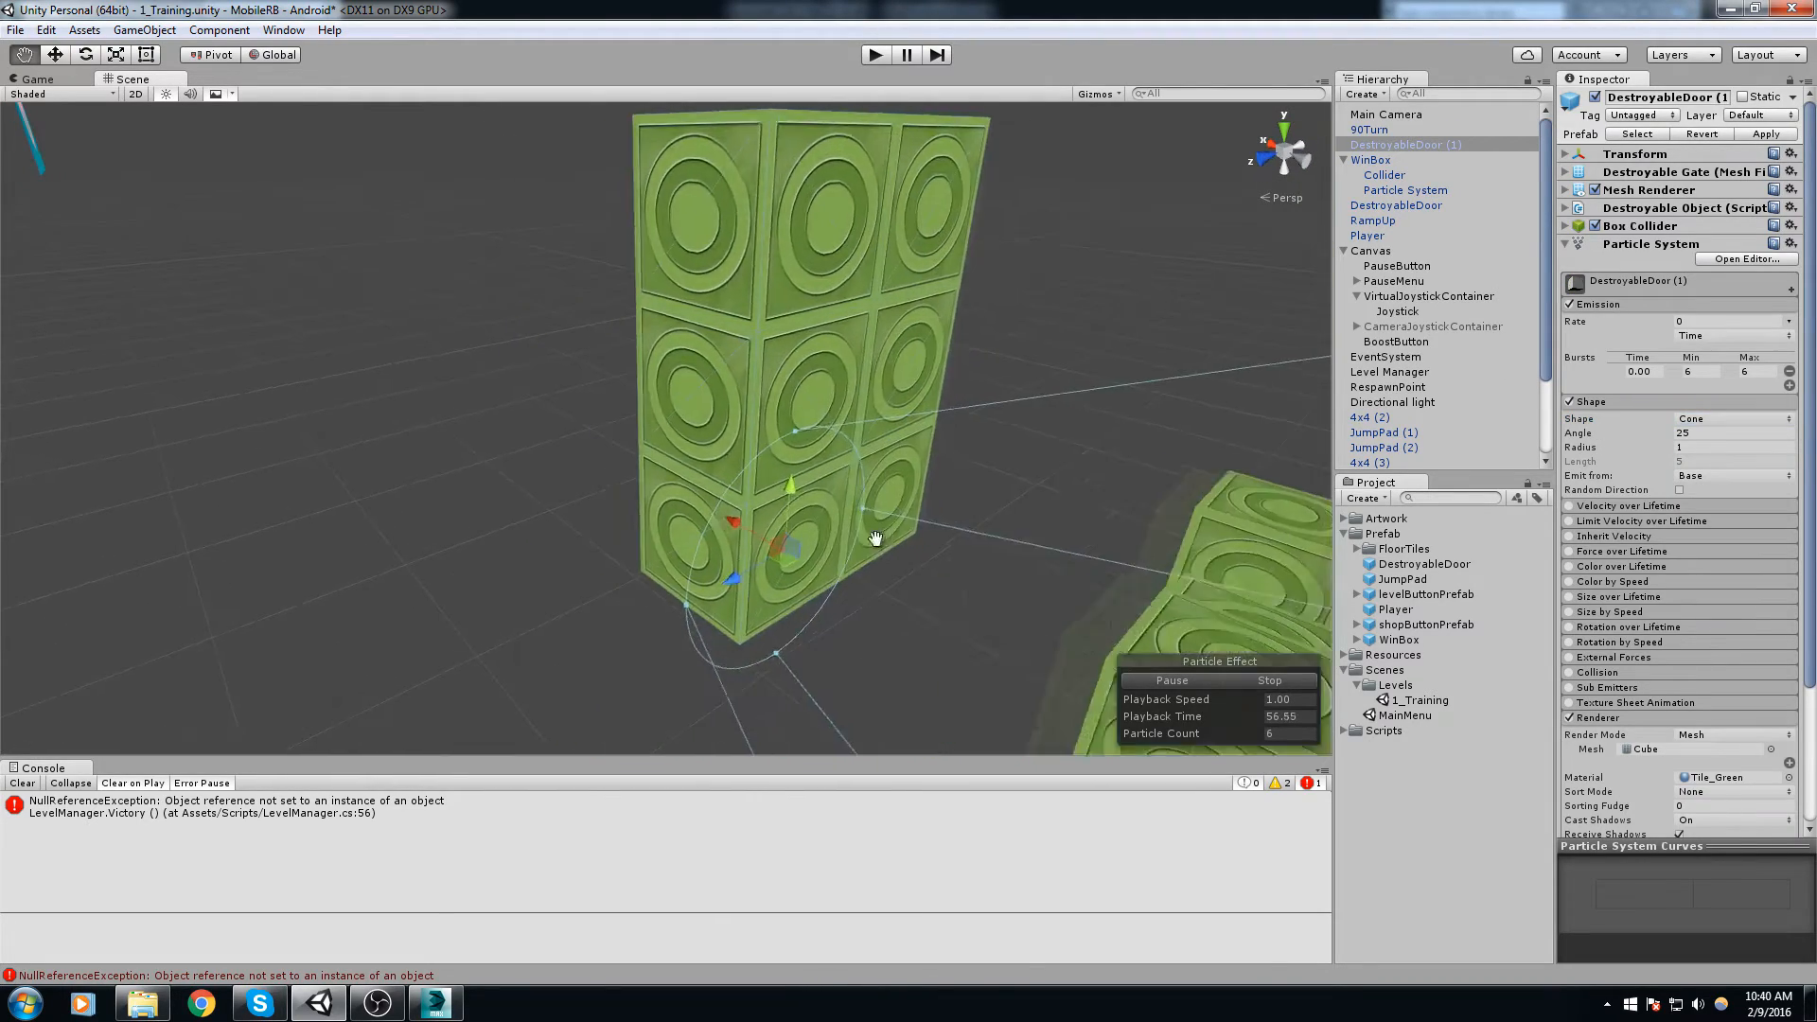
middle_drag(878, 540, 819, 381)
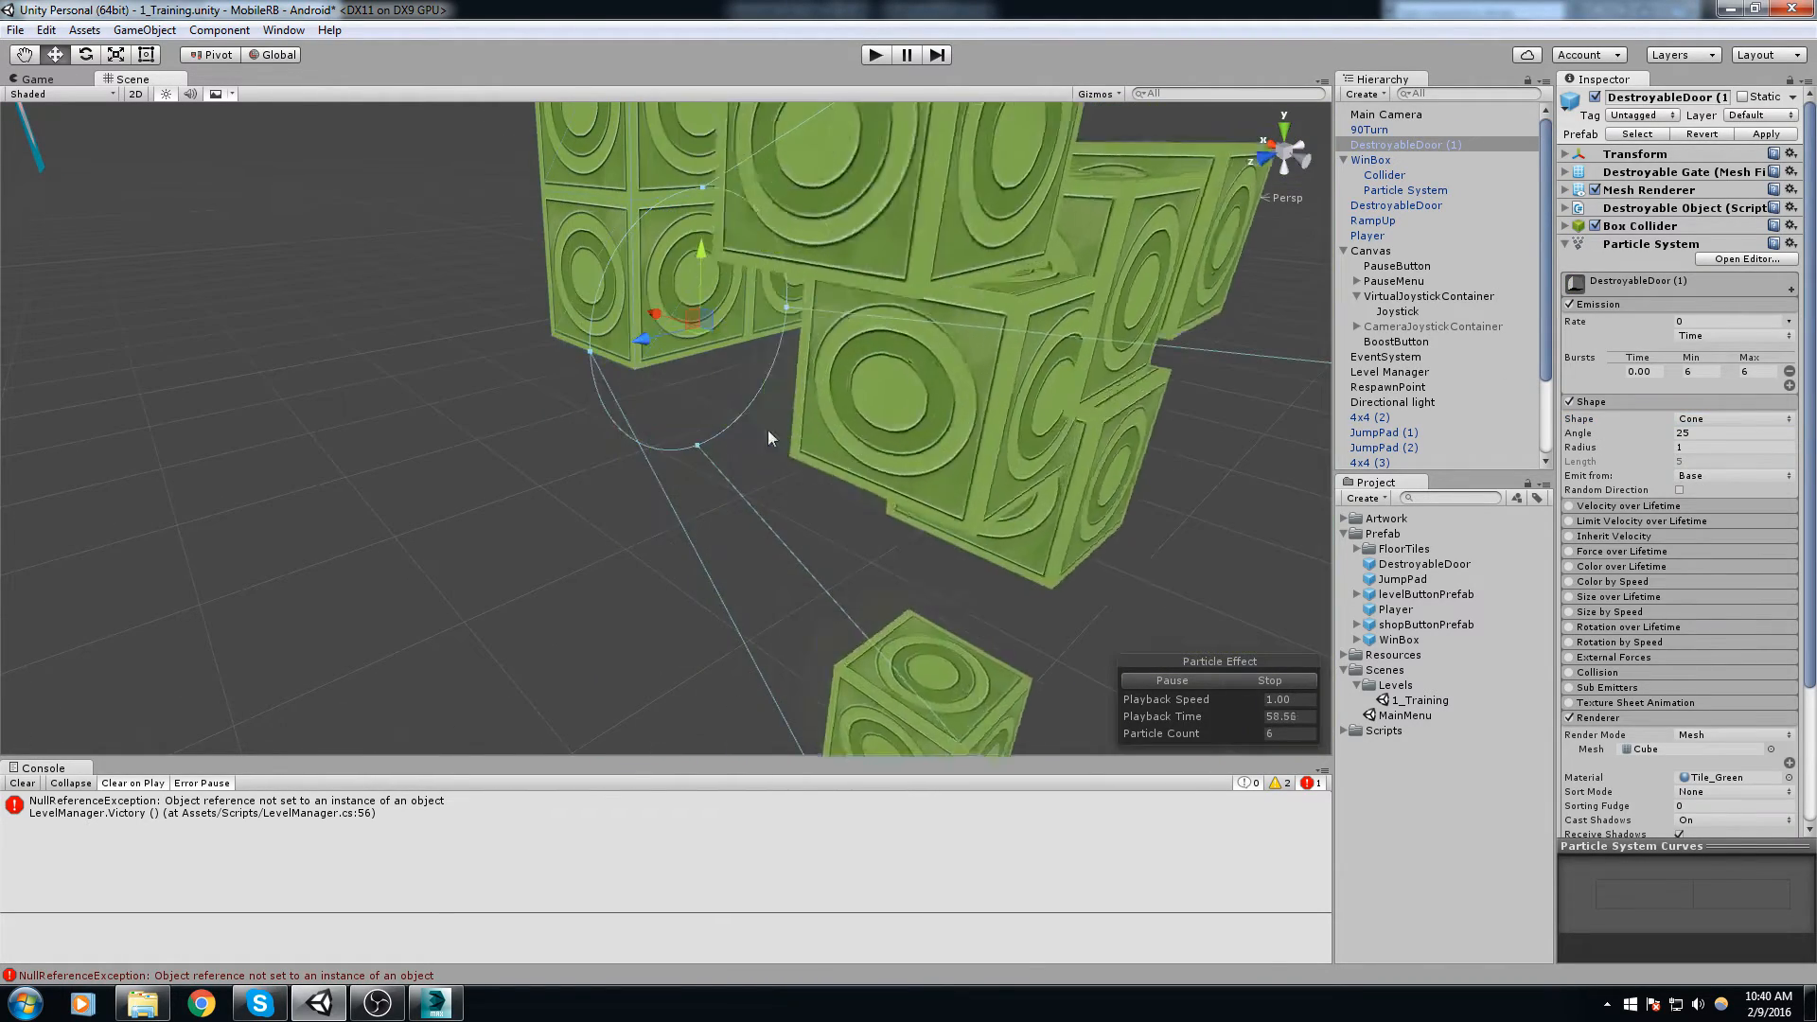
right_drag(822, 423, 769, 390)
middle_drag(847, 356, 797, 394)
scroll(787, 403, down, 5)
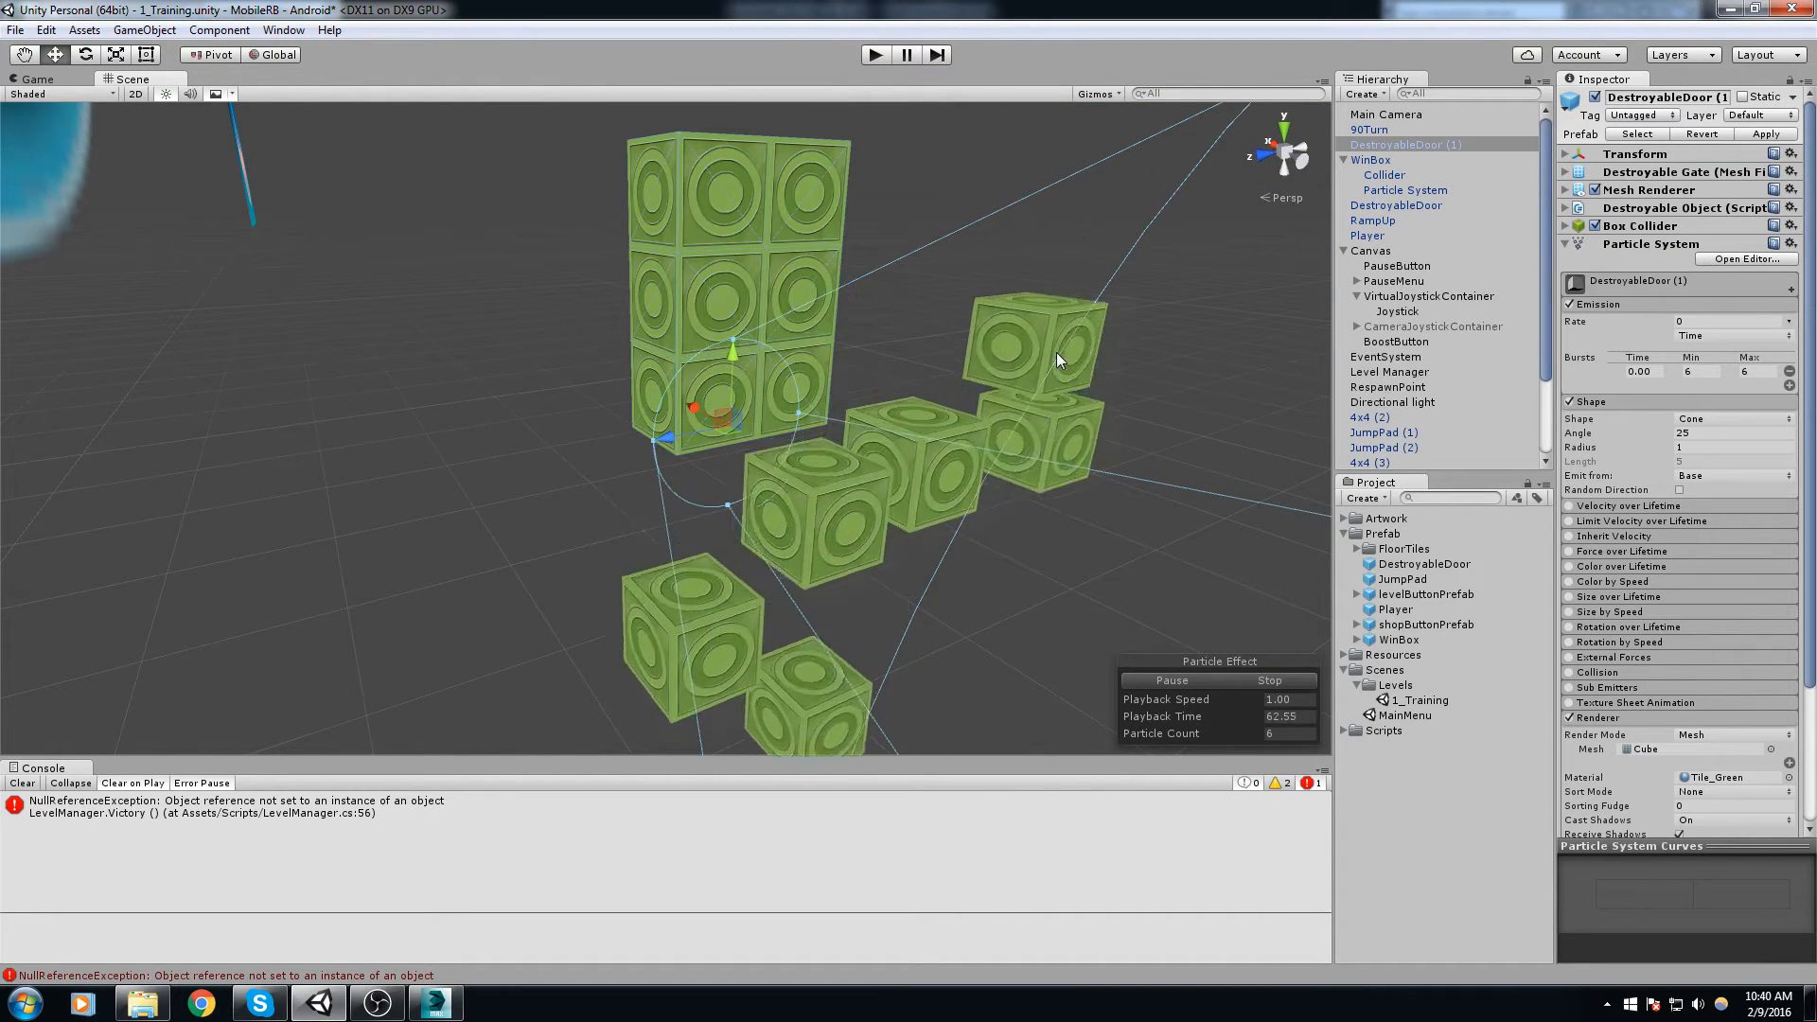
middle_drag(534, 297, 706, 537)
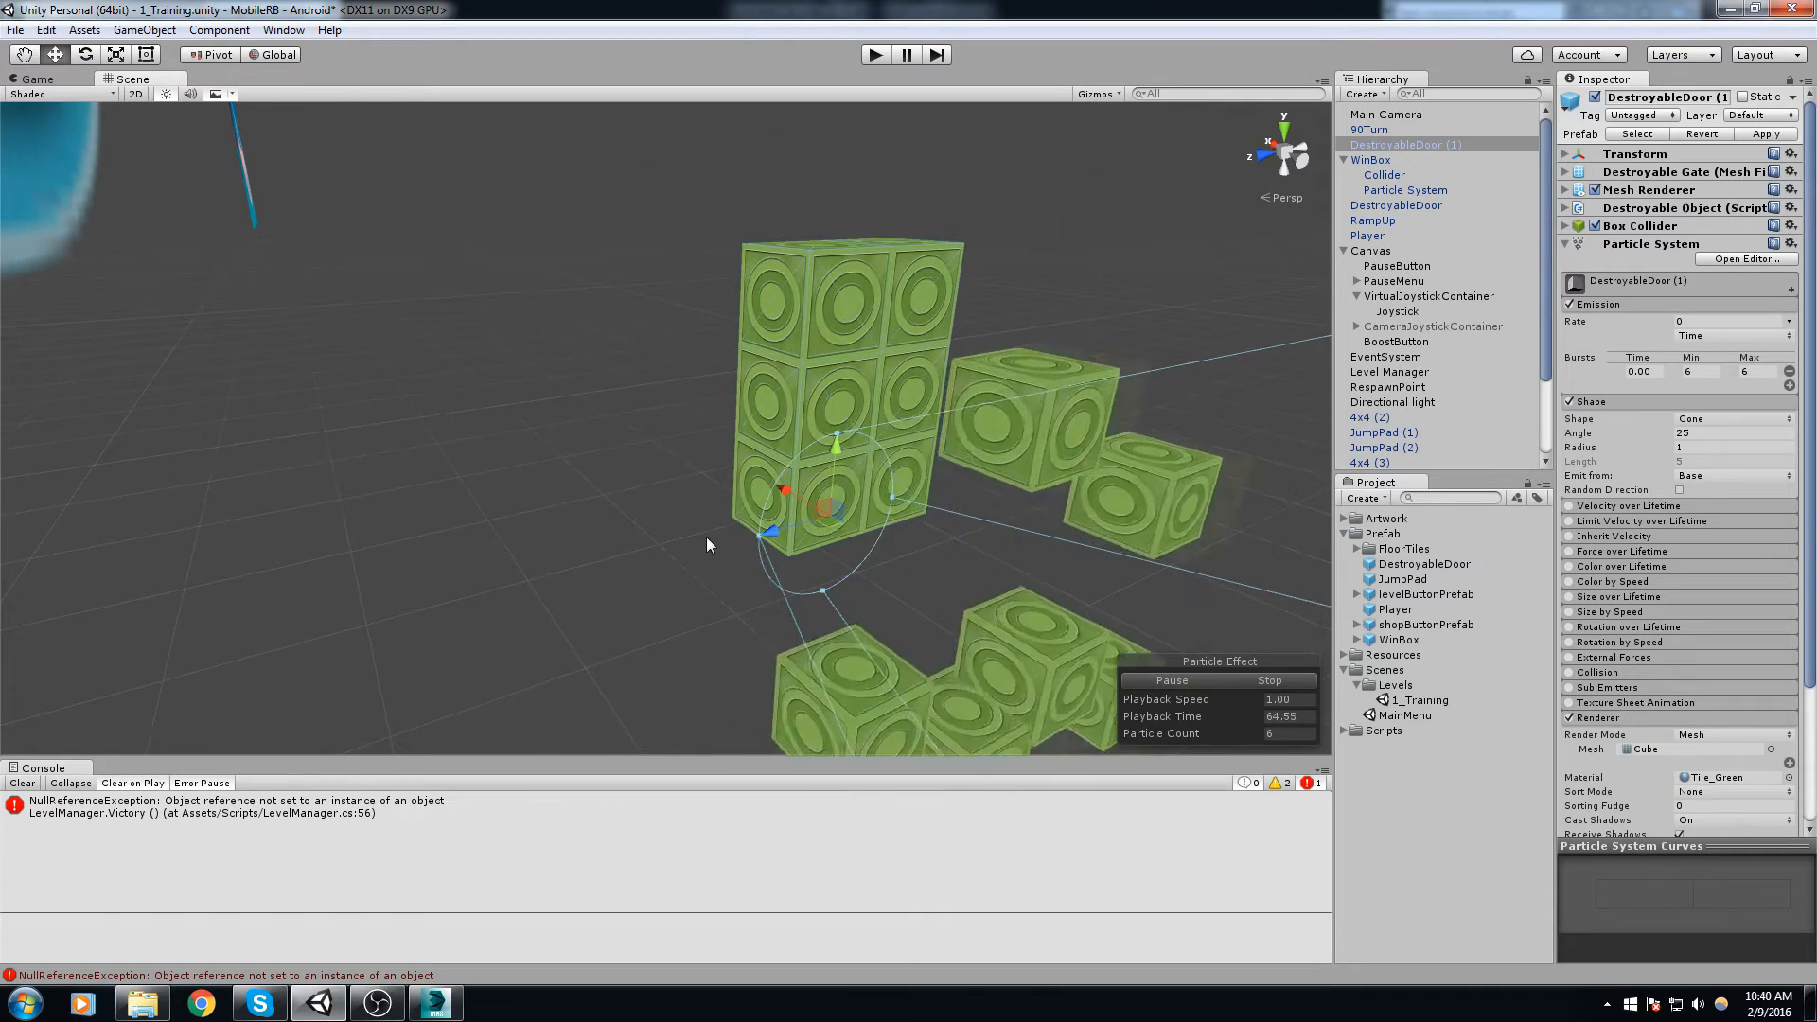
middle_drag(629, 632, 594, 489)
scroll(606, 587, up, 4)
scroll(591, 580, up, 5)
middle_drag(888, 385, 784, 413)
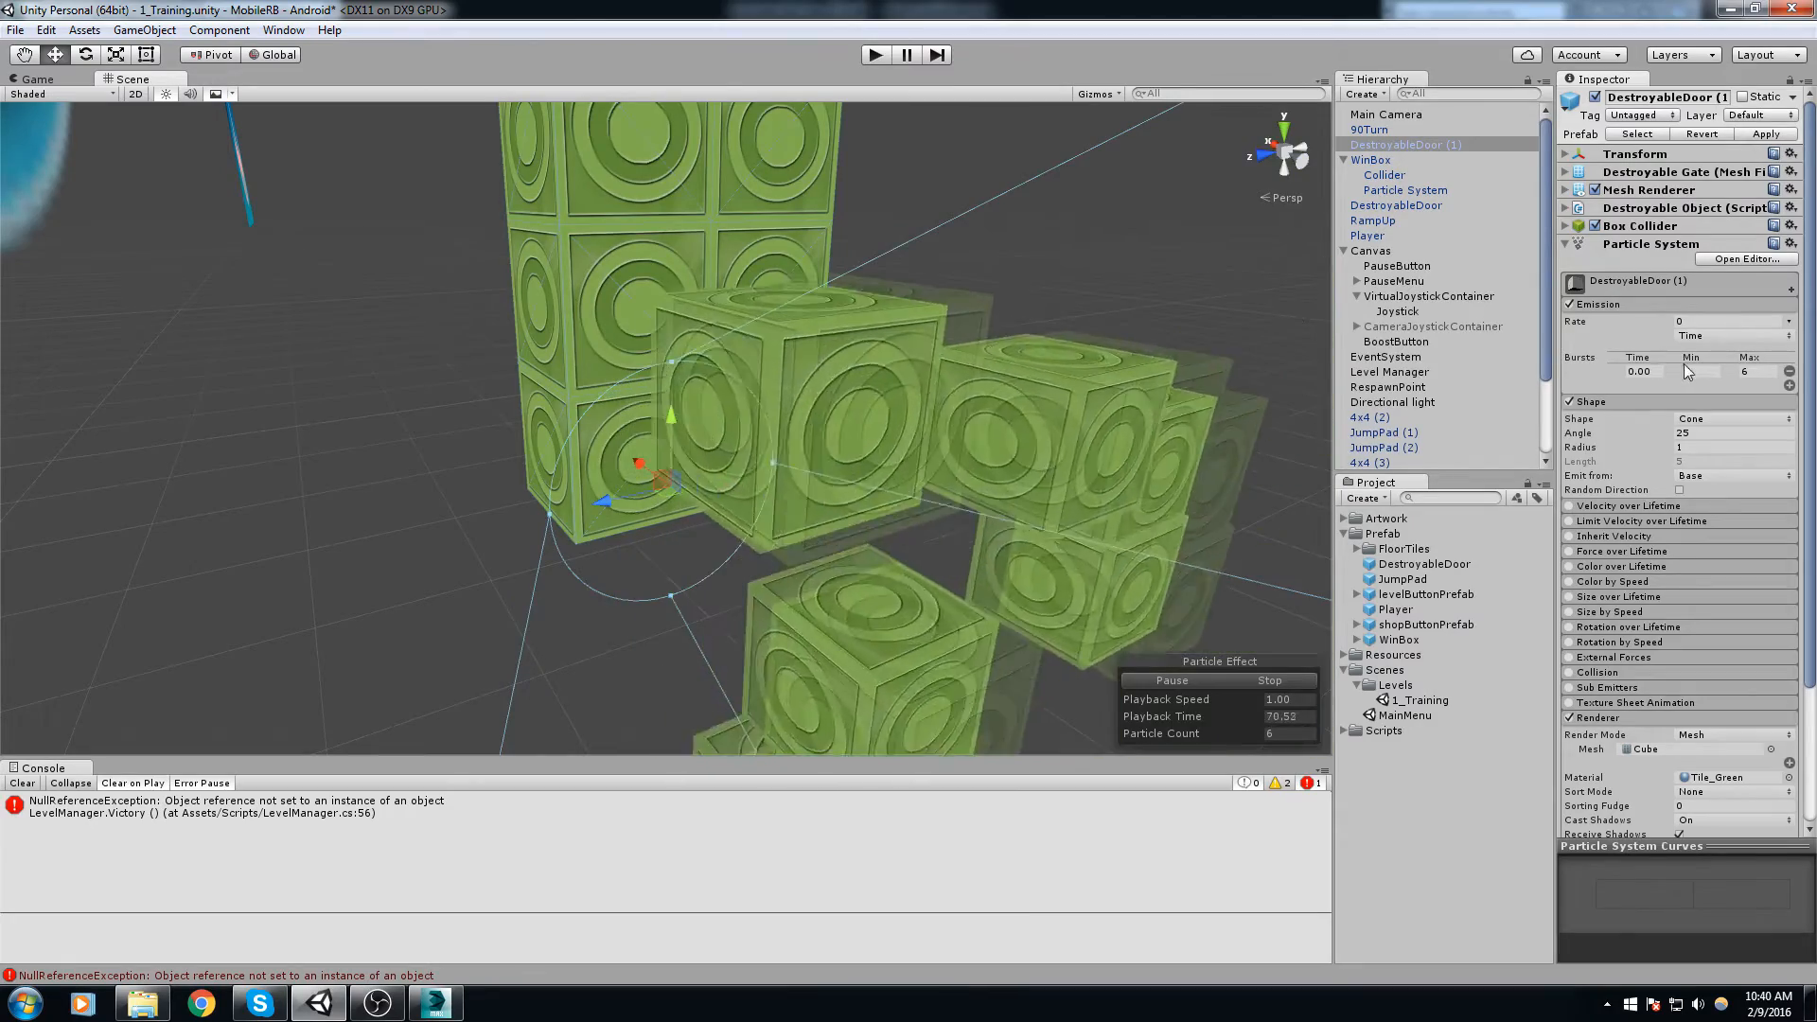
right_drag(751, 359, 788, 377)
middle_drag(748, 347, 837, 434)
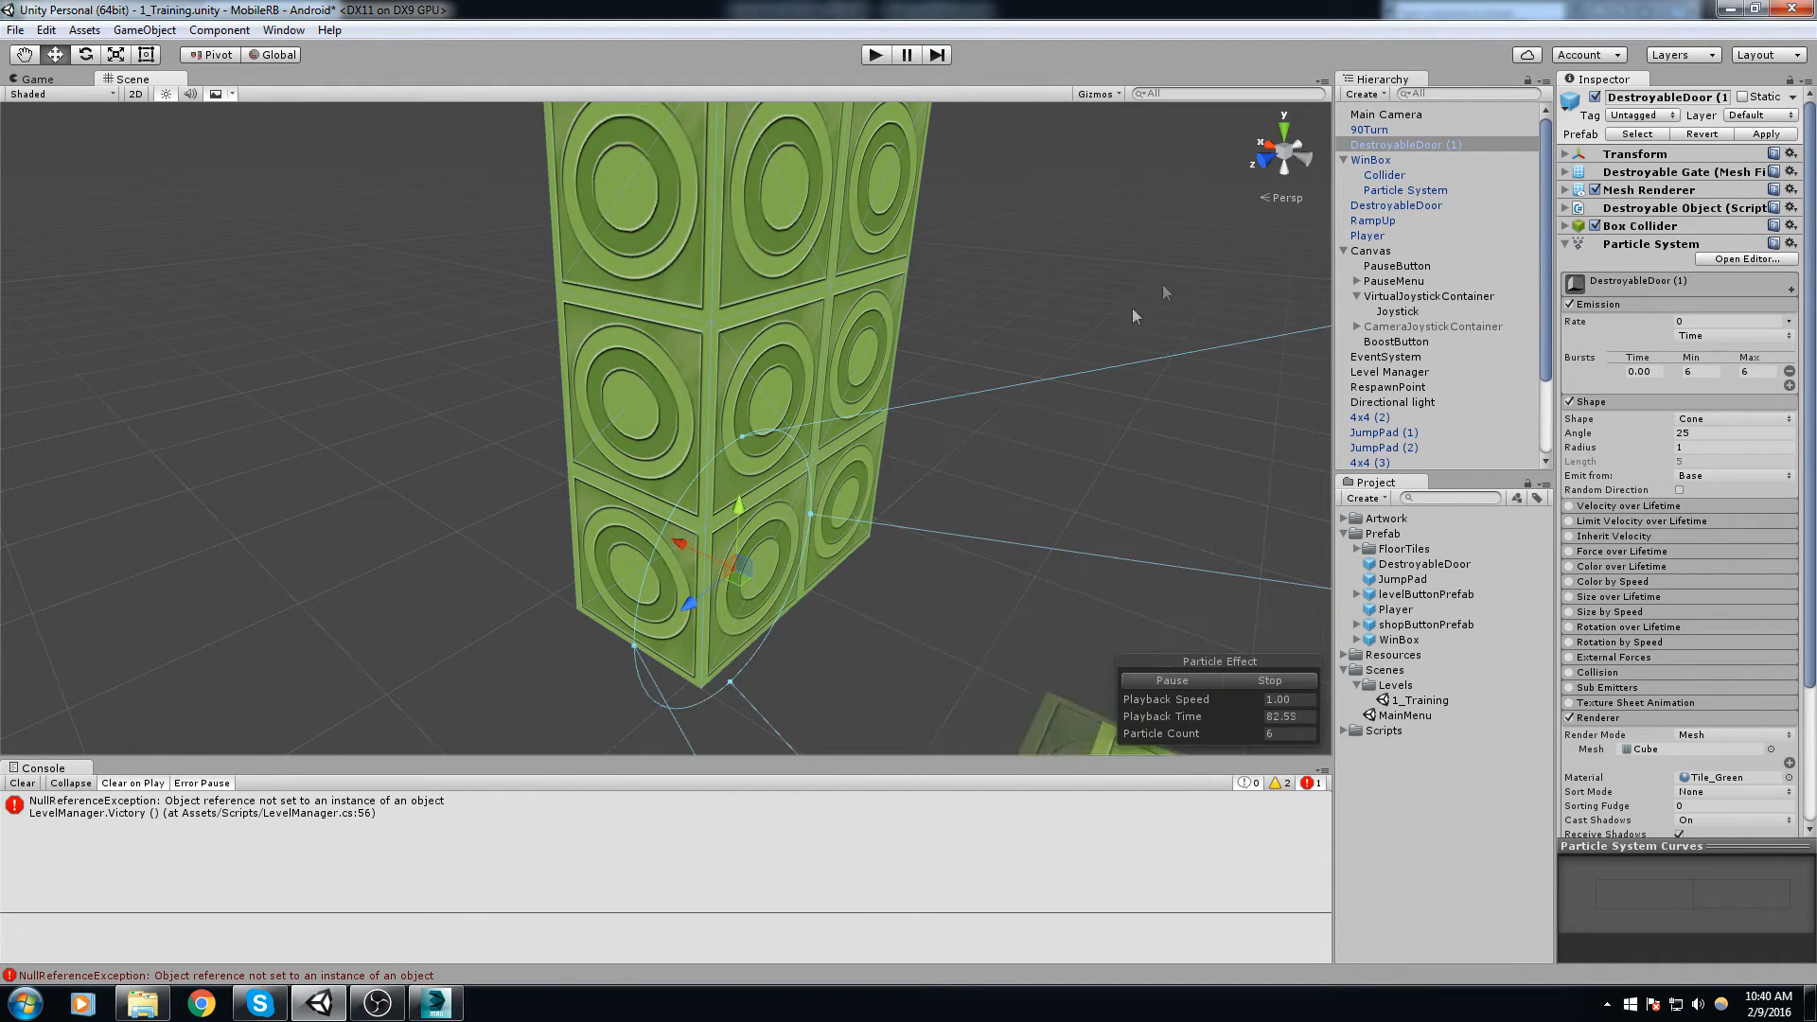
middle_drag(929, 389, 848, 399)
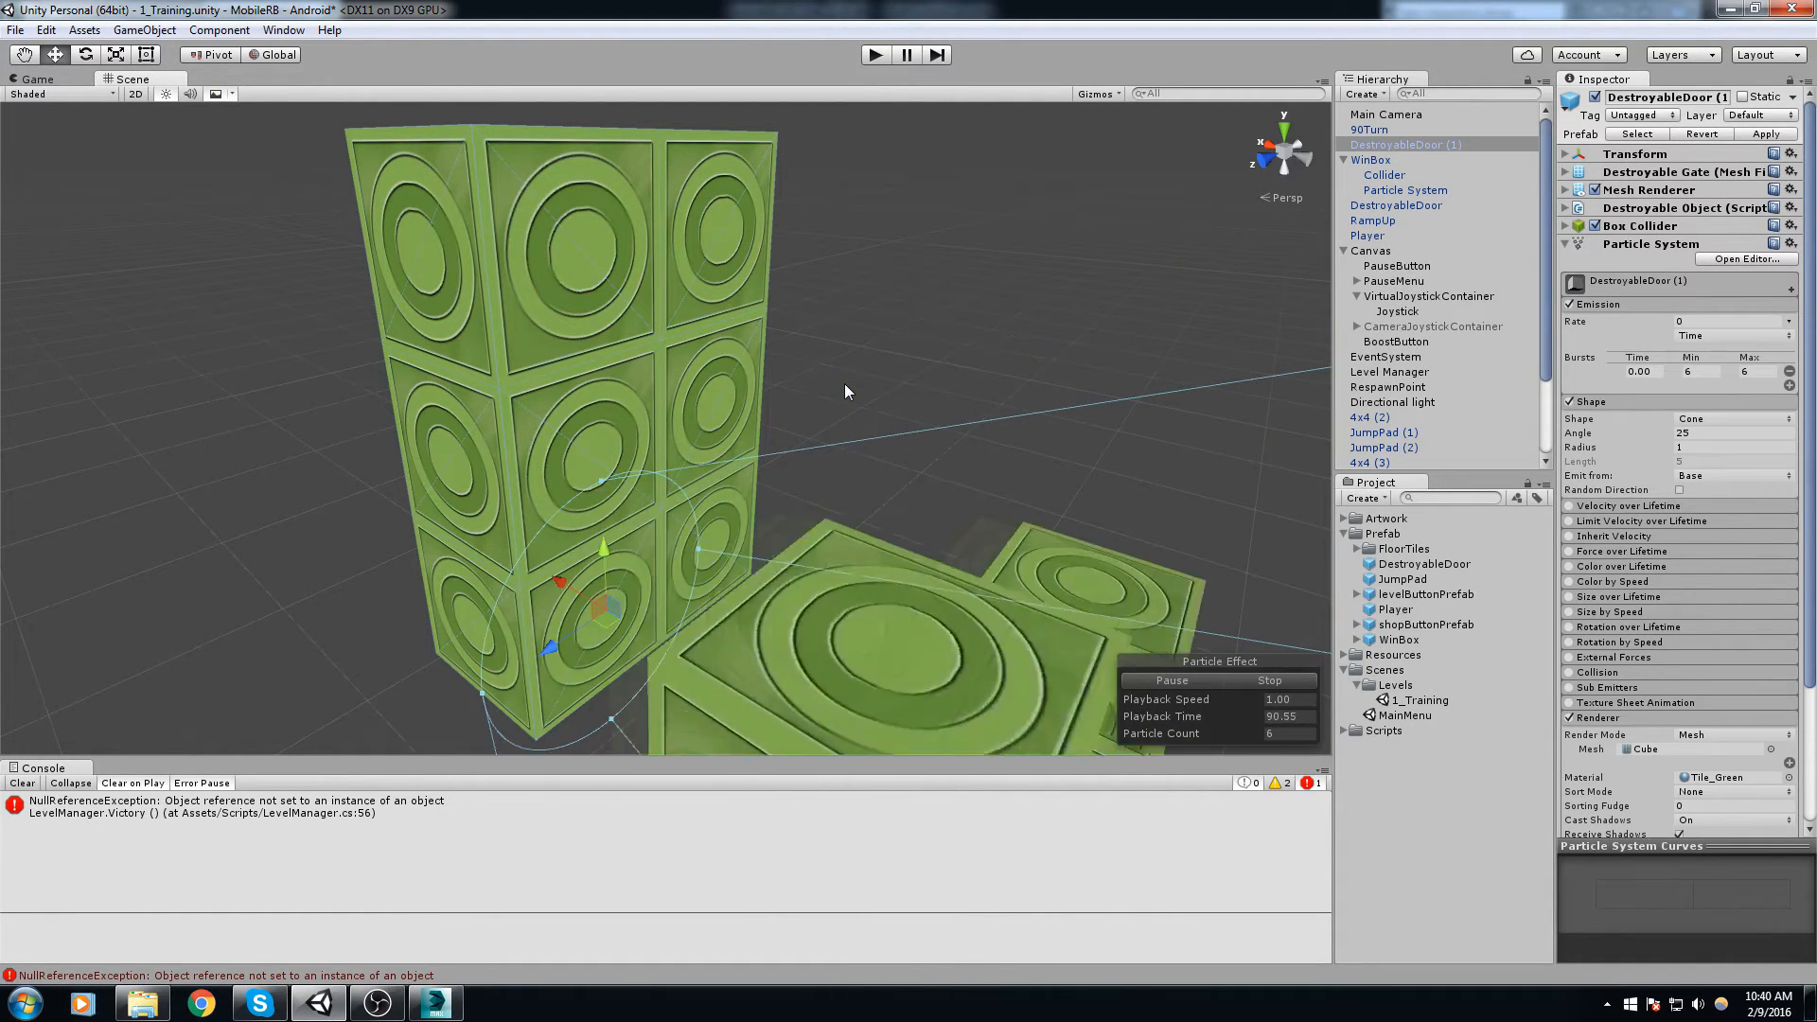
middle_drag(844, 383, 1026, 256)
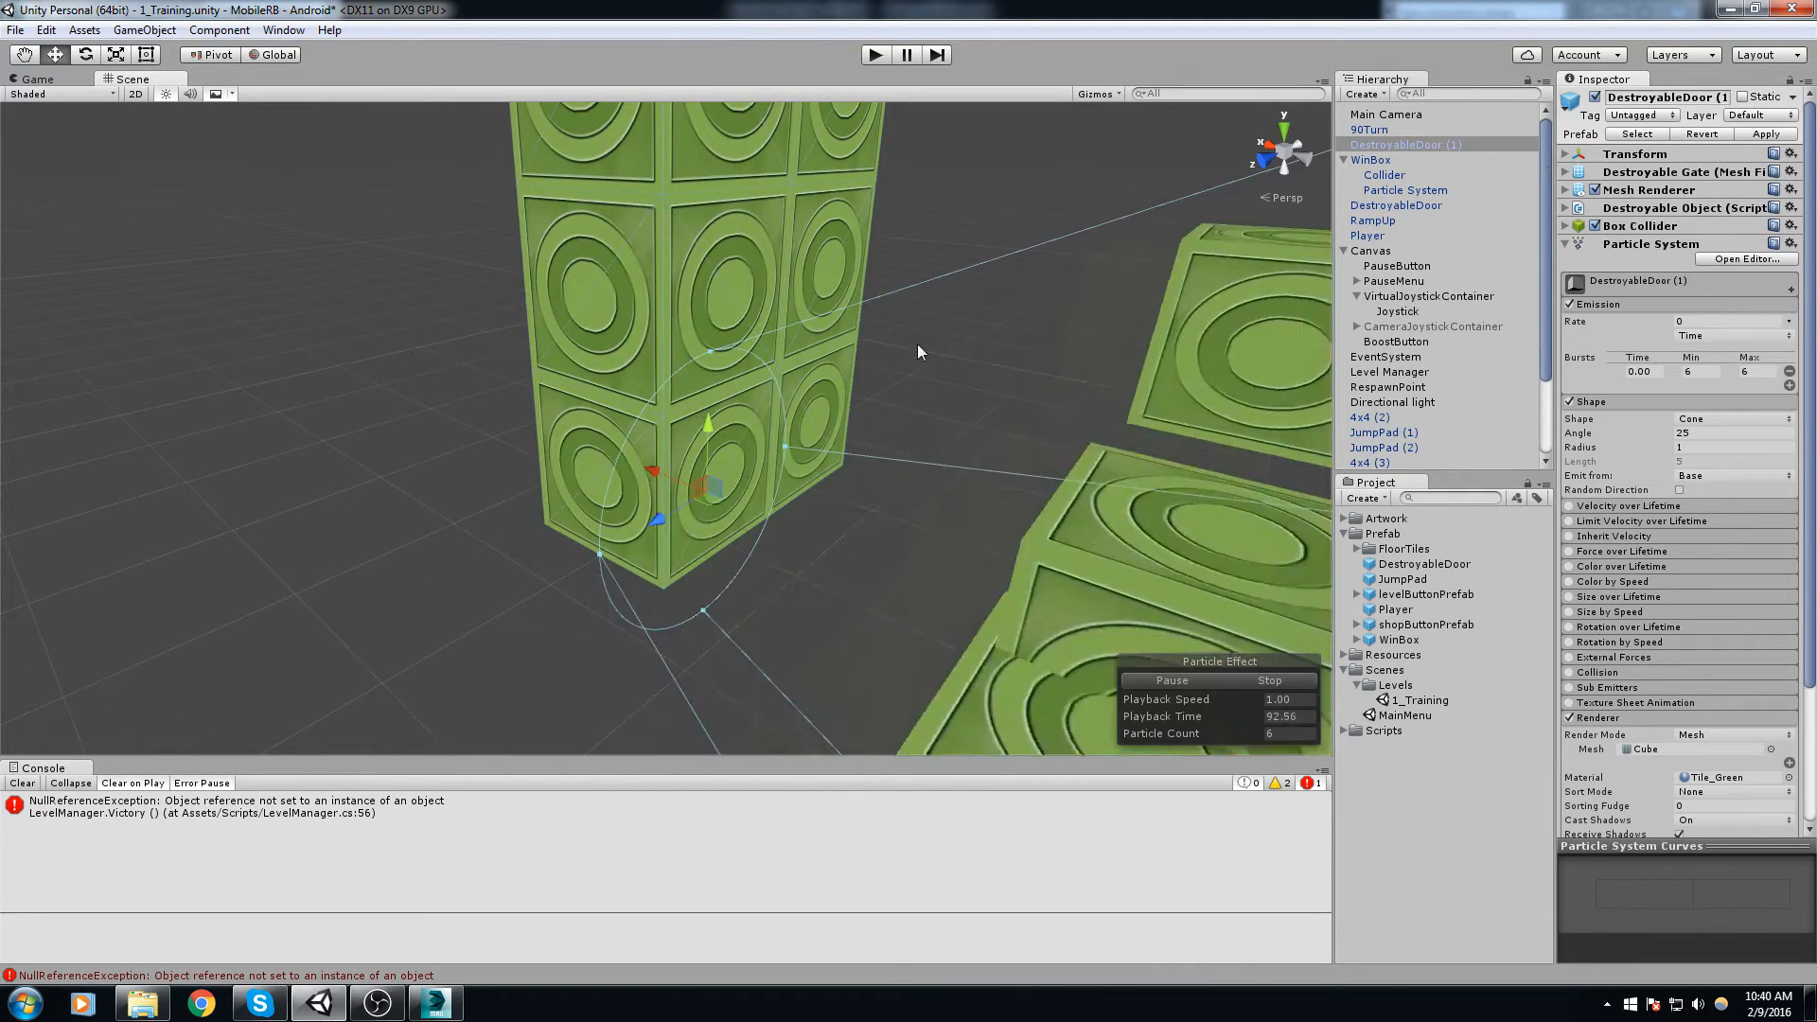
Step: Rename the selected door object DestroyableDoor (1) as DestroyableDoor
click(1718, 103)
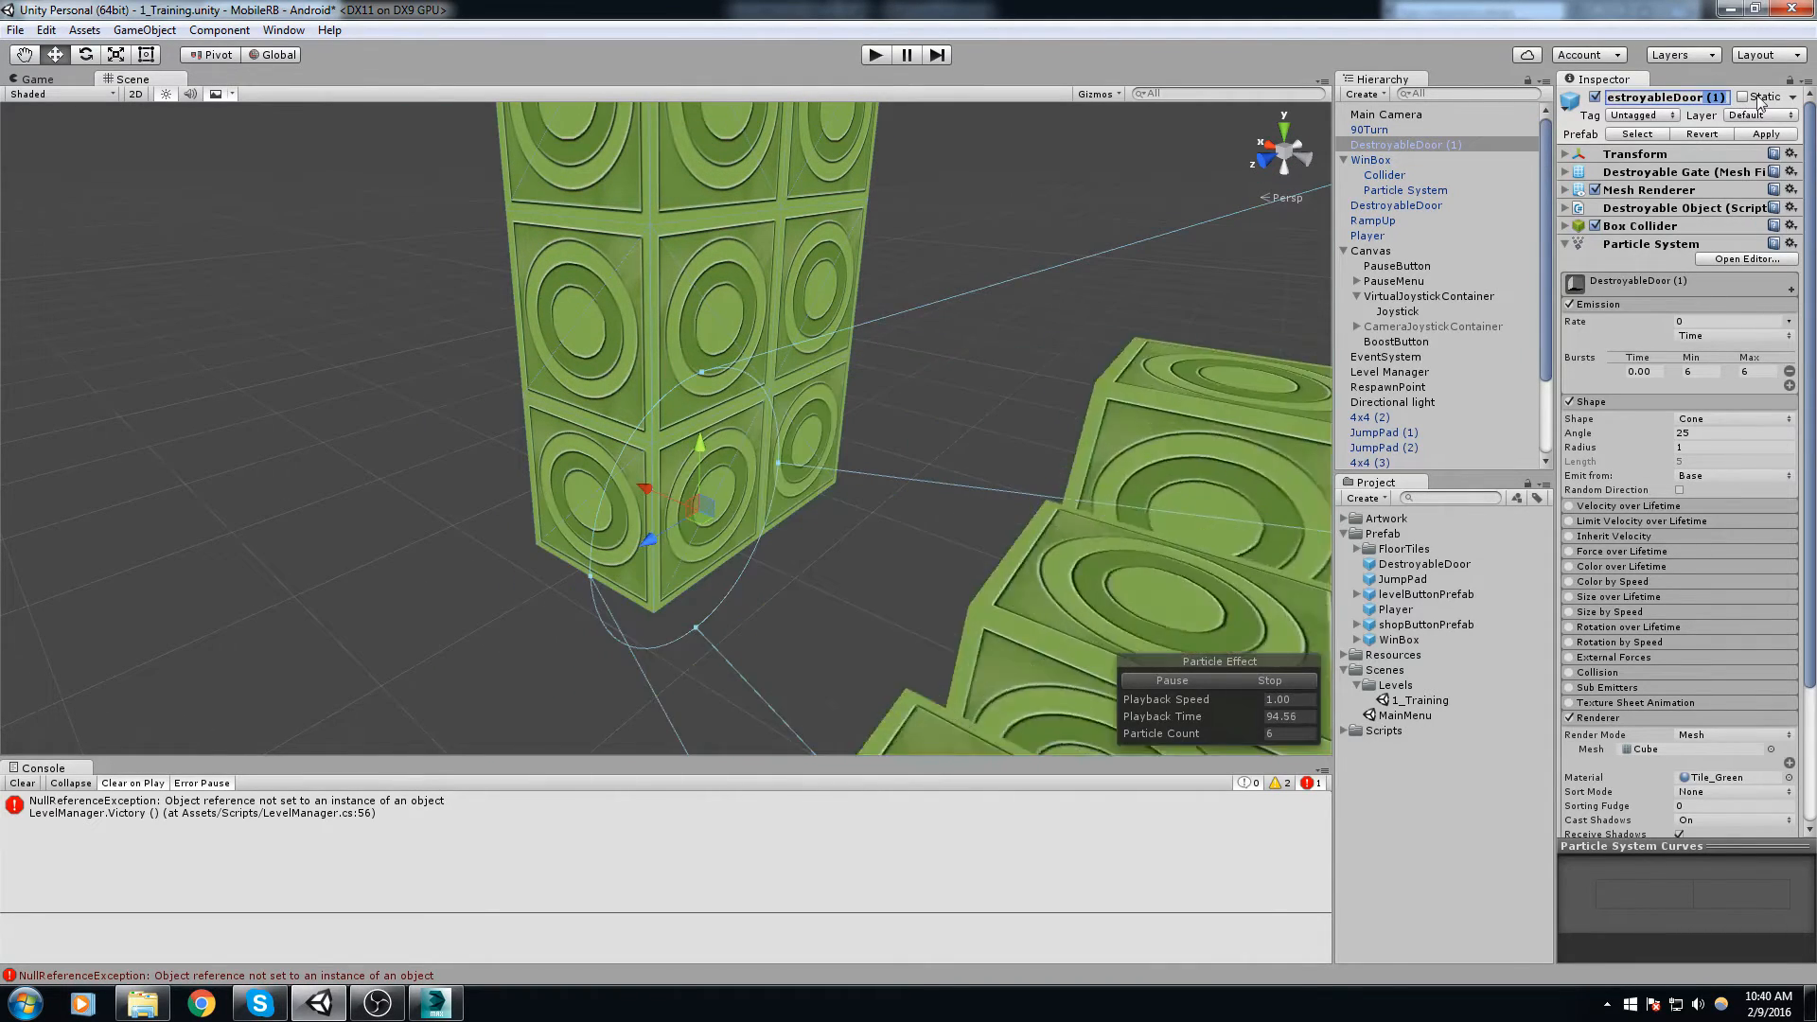
key(BackSpace)
key(Return)
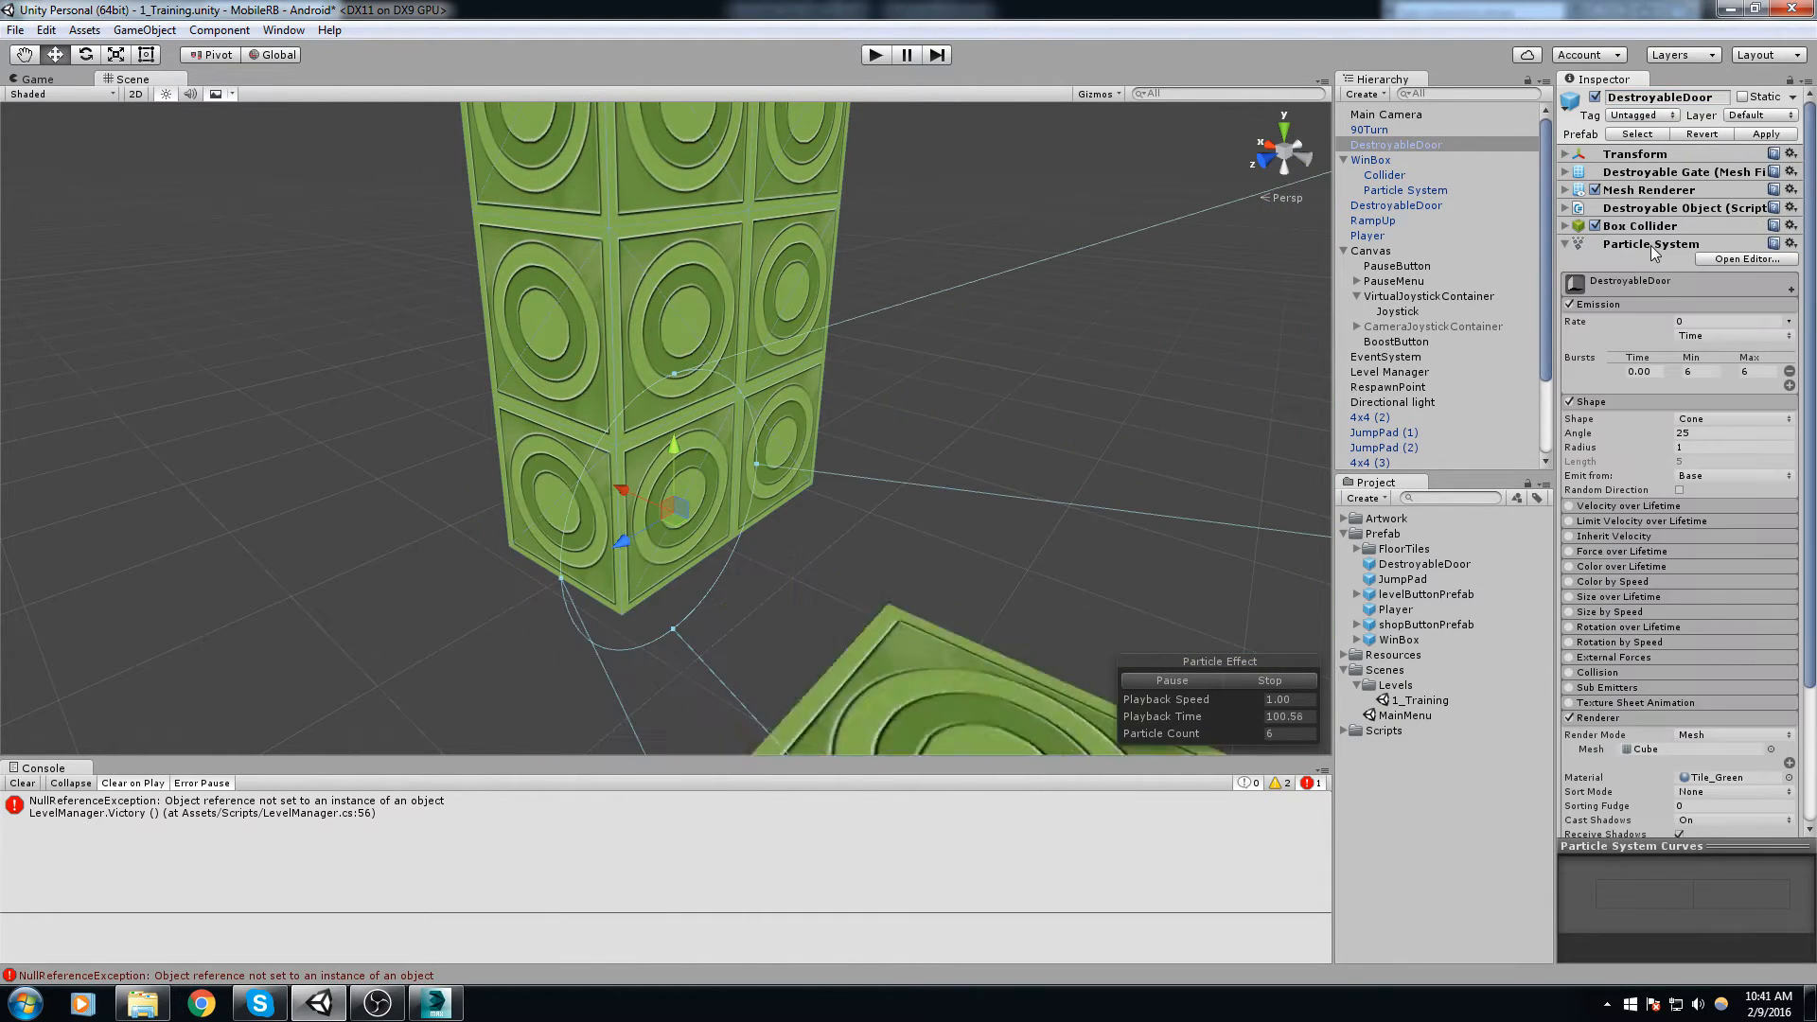
Step: Collapse the renamed door's Particle System component and copy the component
right_click(1650, 246)
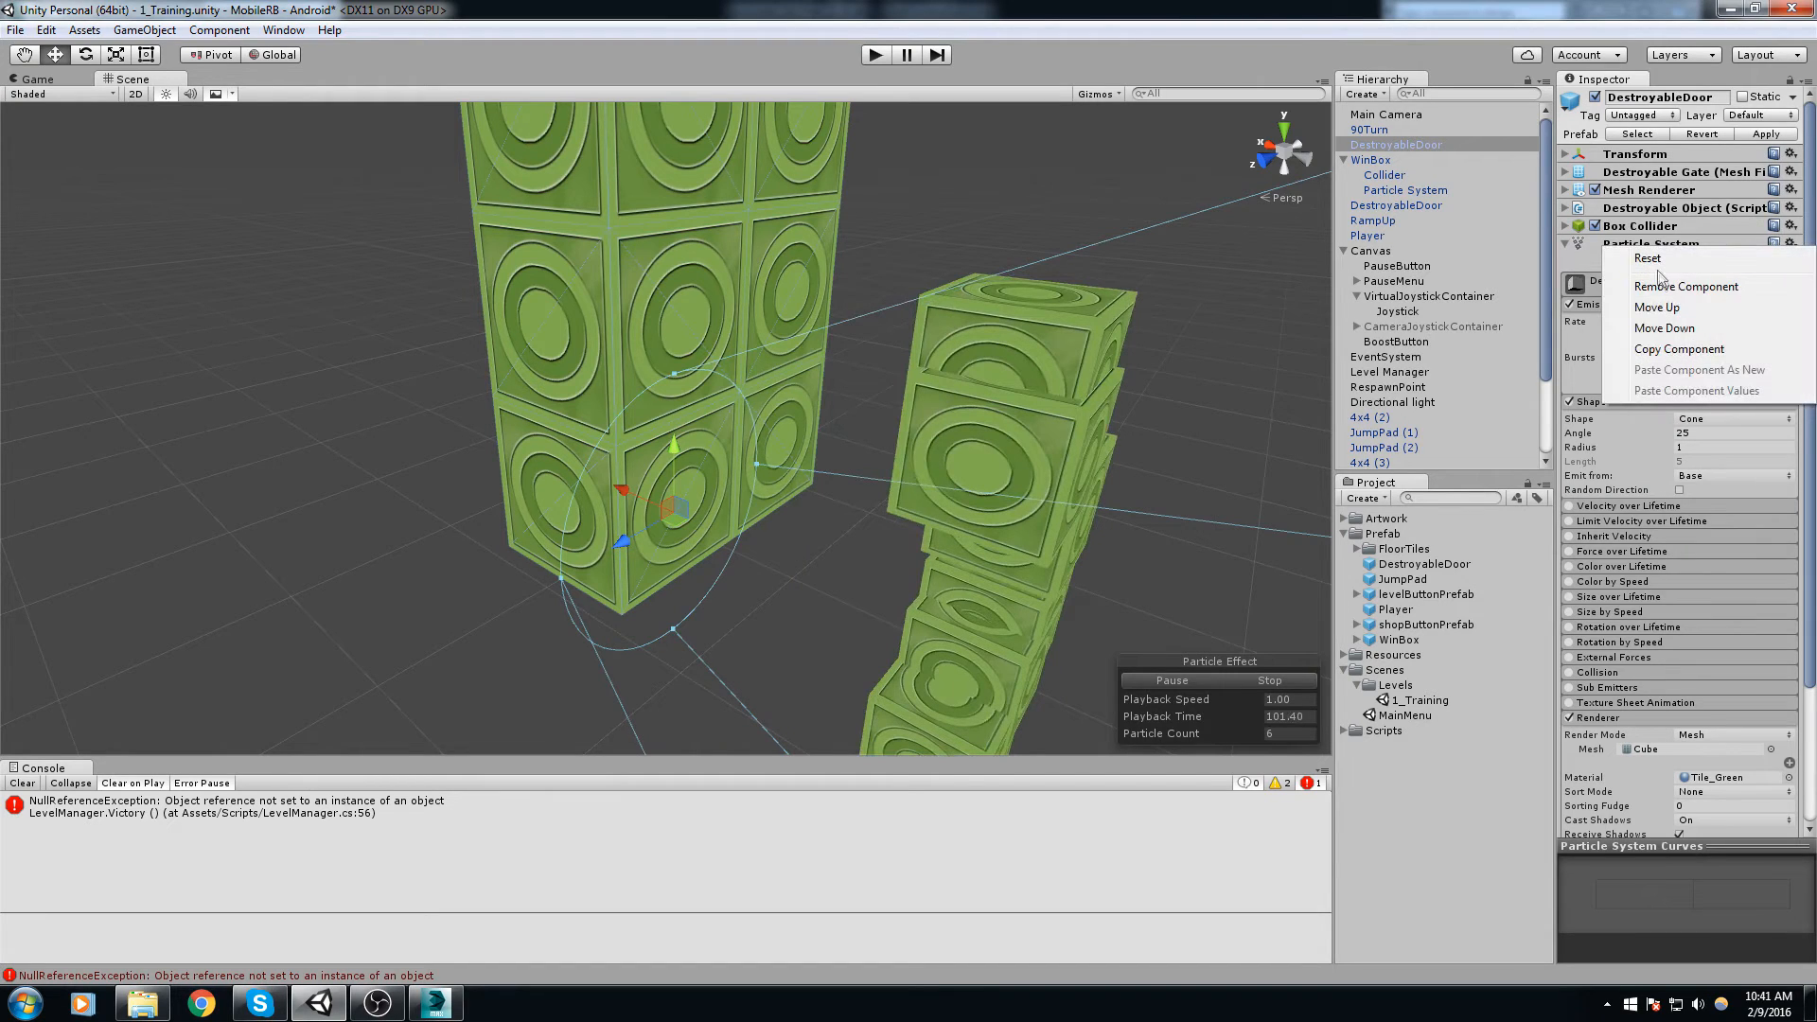
click(1603, 242)
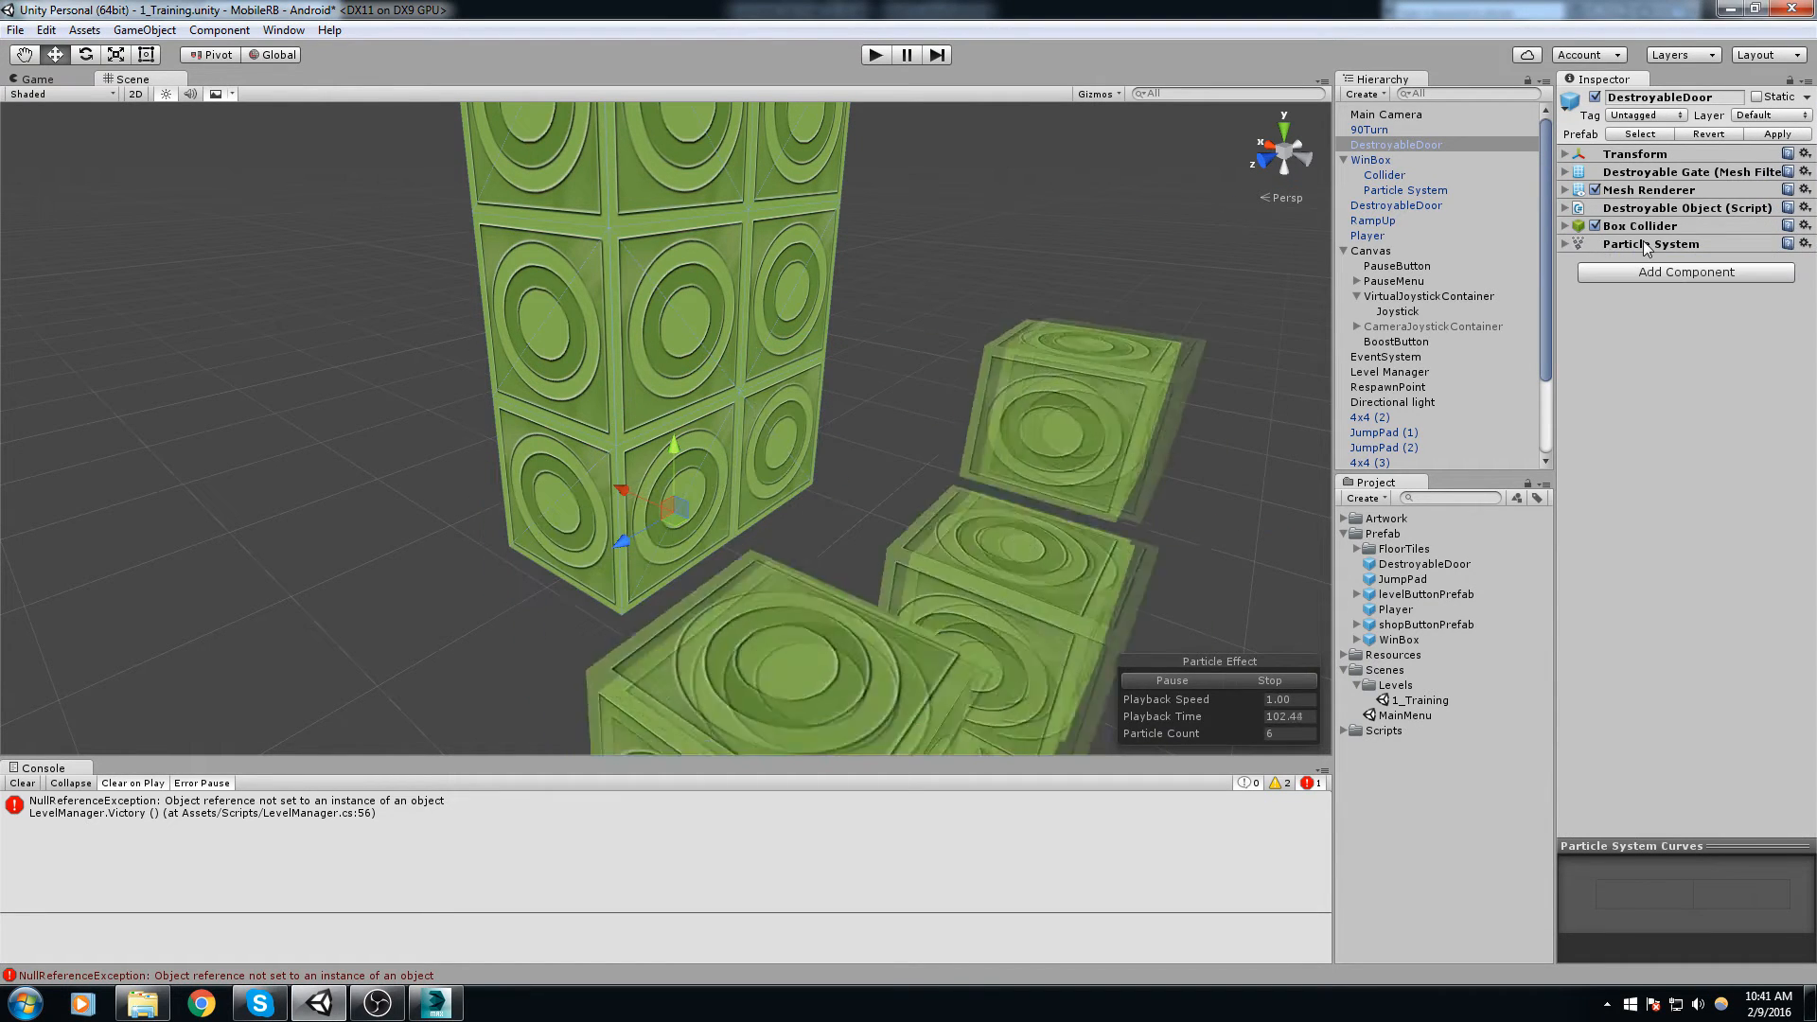
right_click(1640, 244)
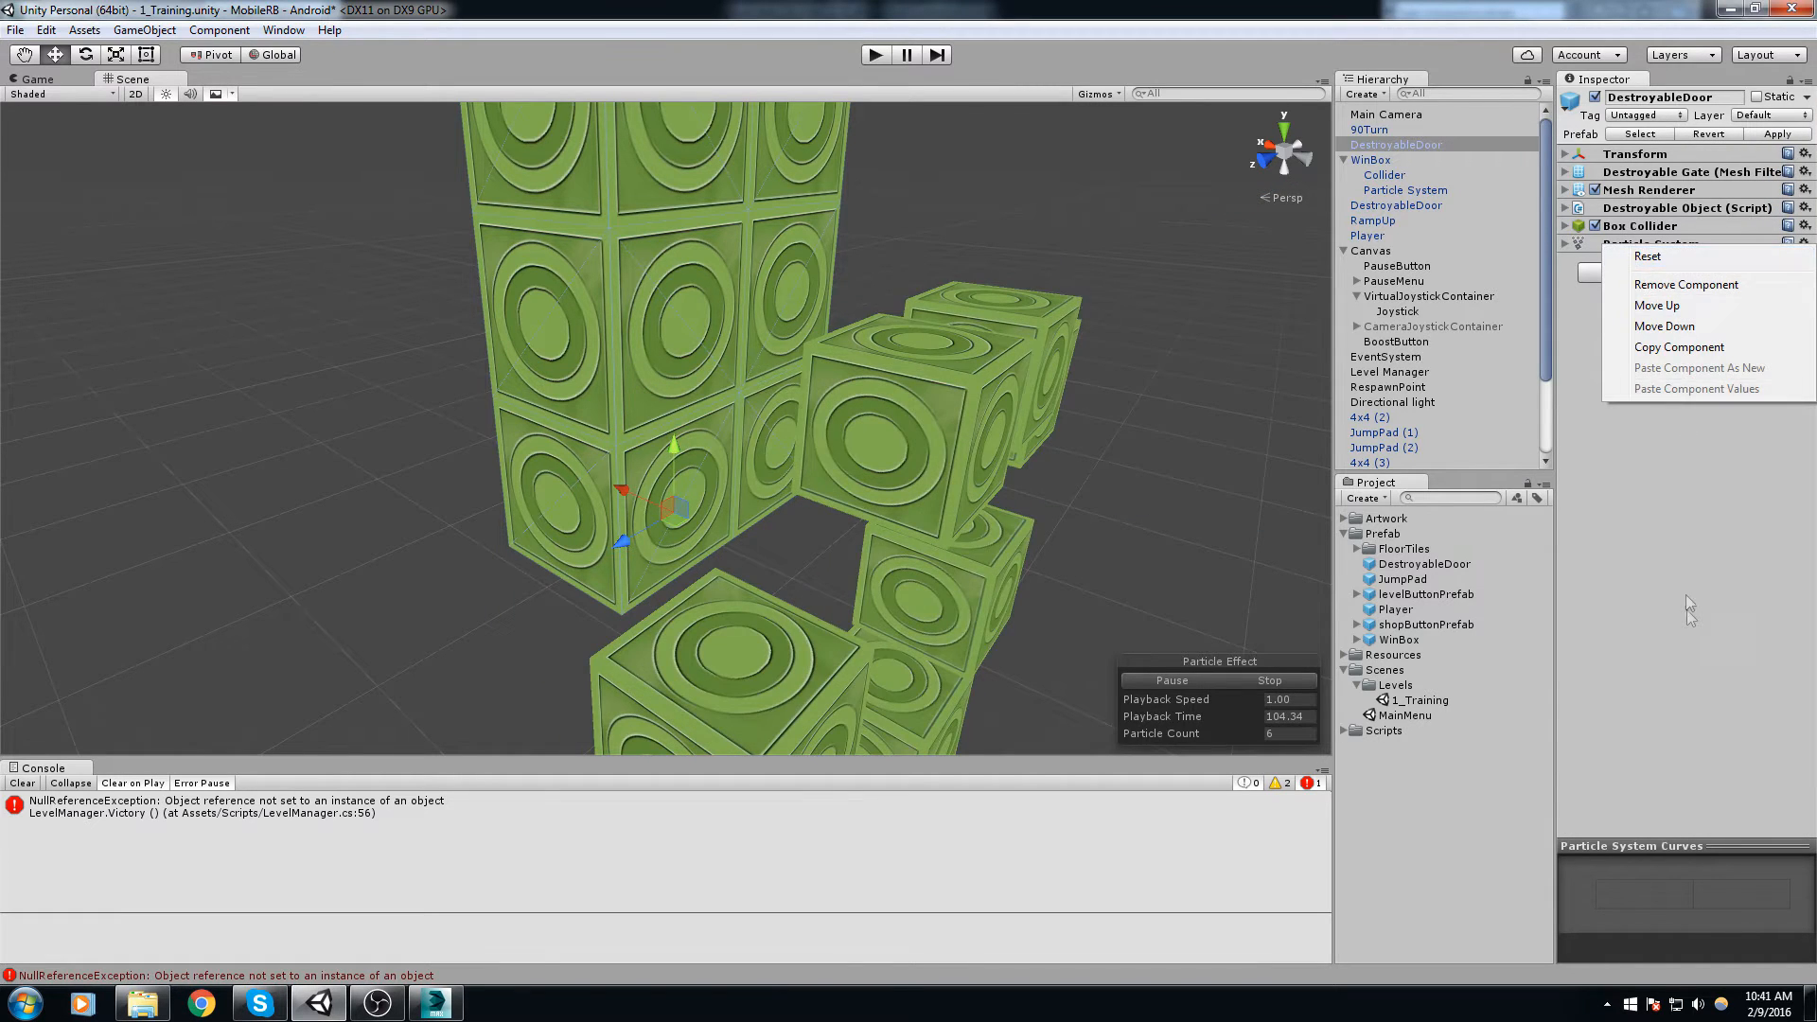
click(1685, 597)
click(1405, 144)
right_click(1670, 242)
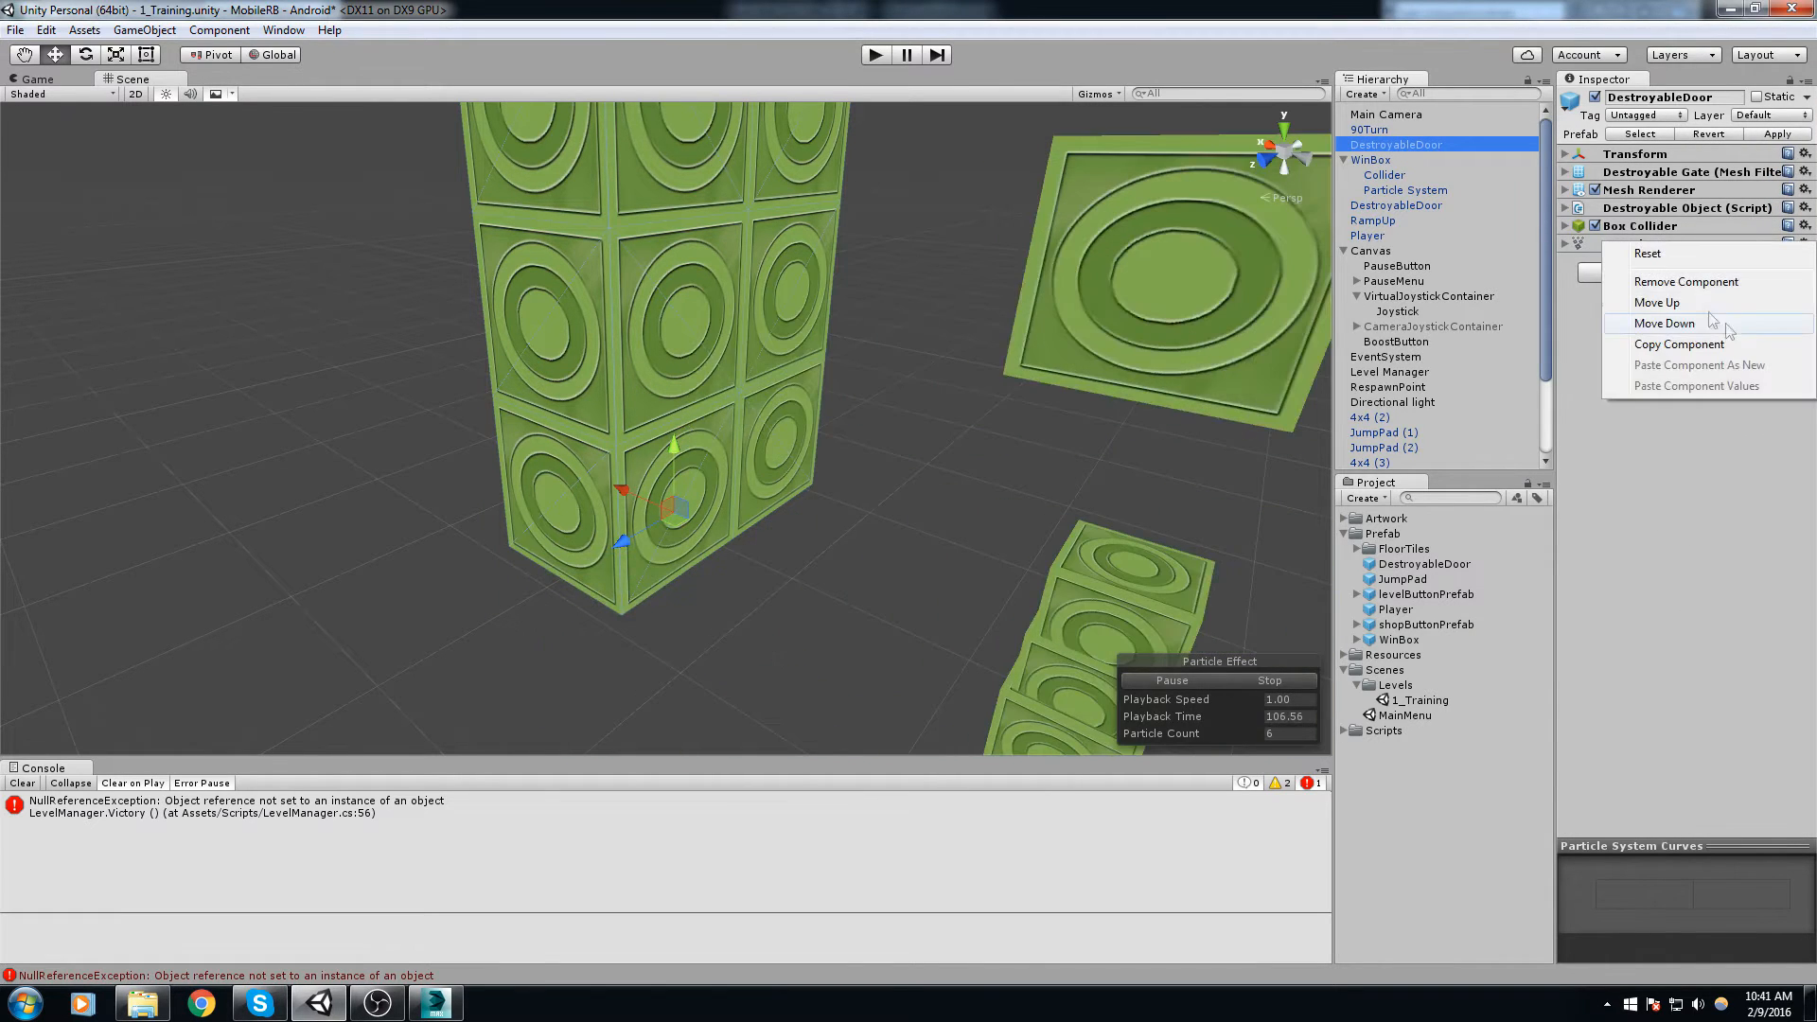
click(1709, 348)
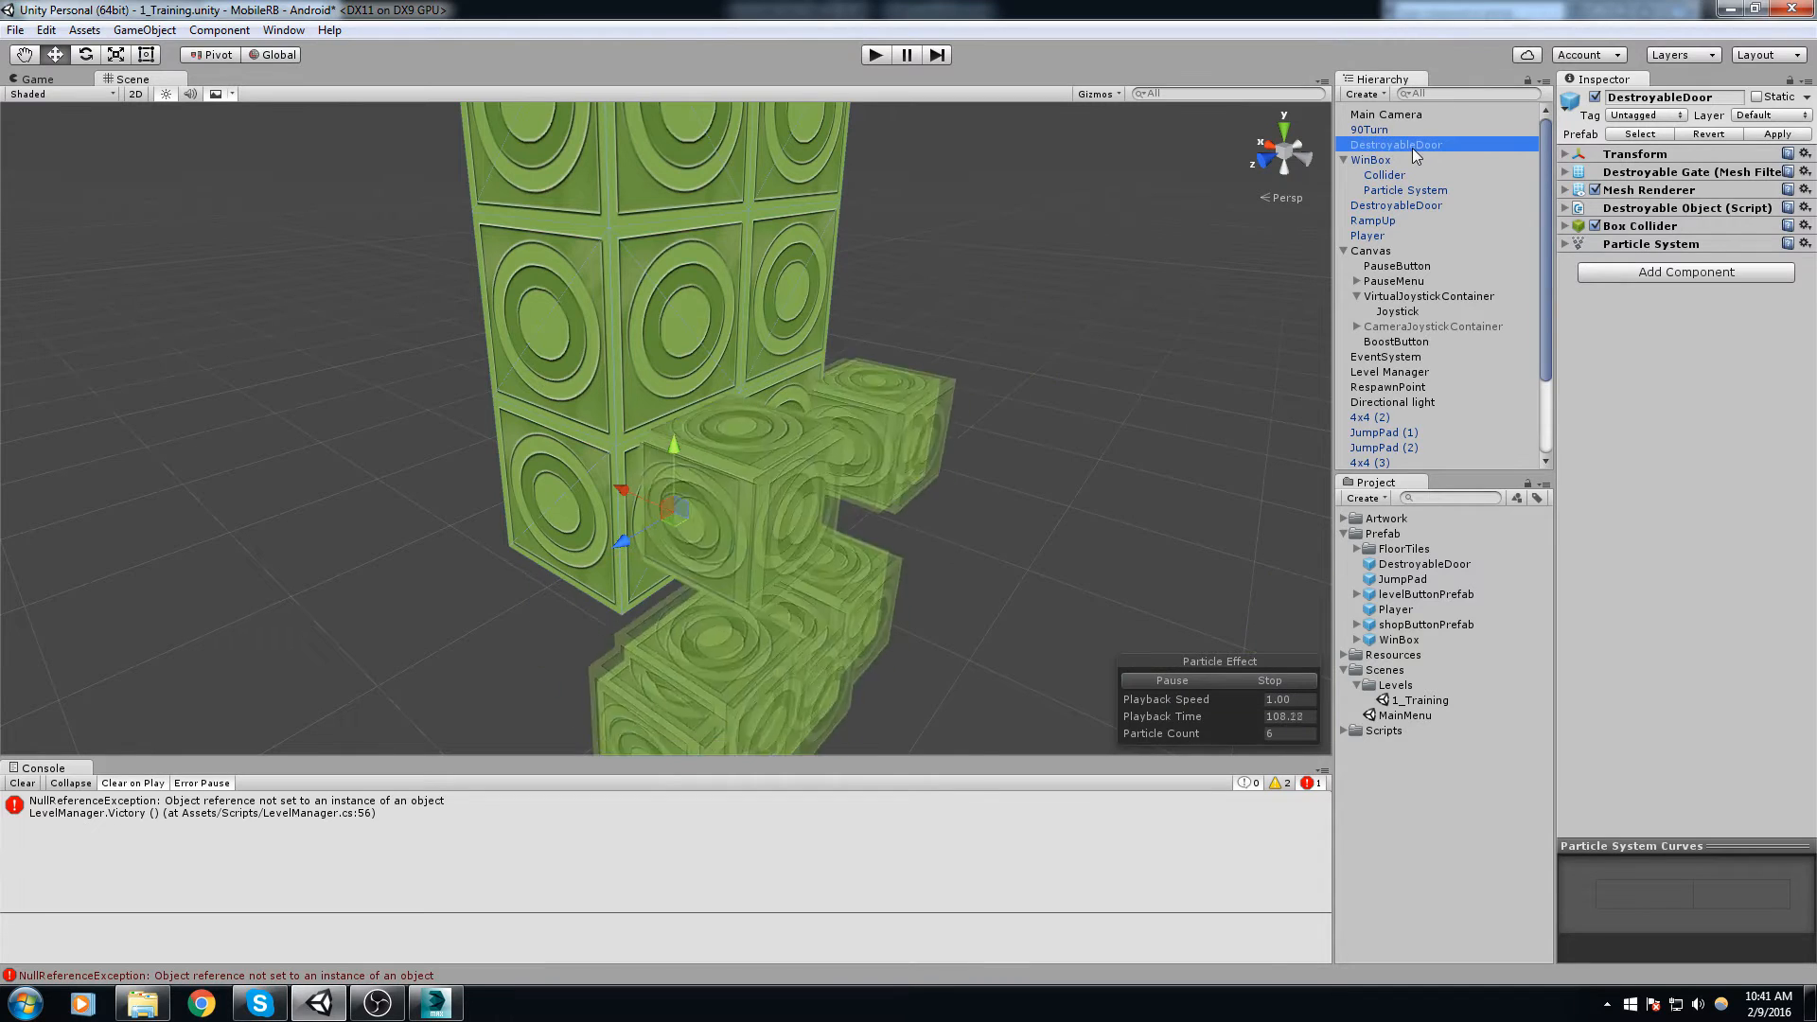
Step: Create an empty game object, parent it to the first DestroyableDoor and rename it Particle
click(144, 29)
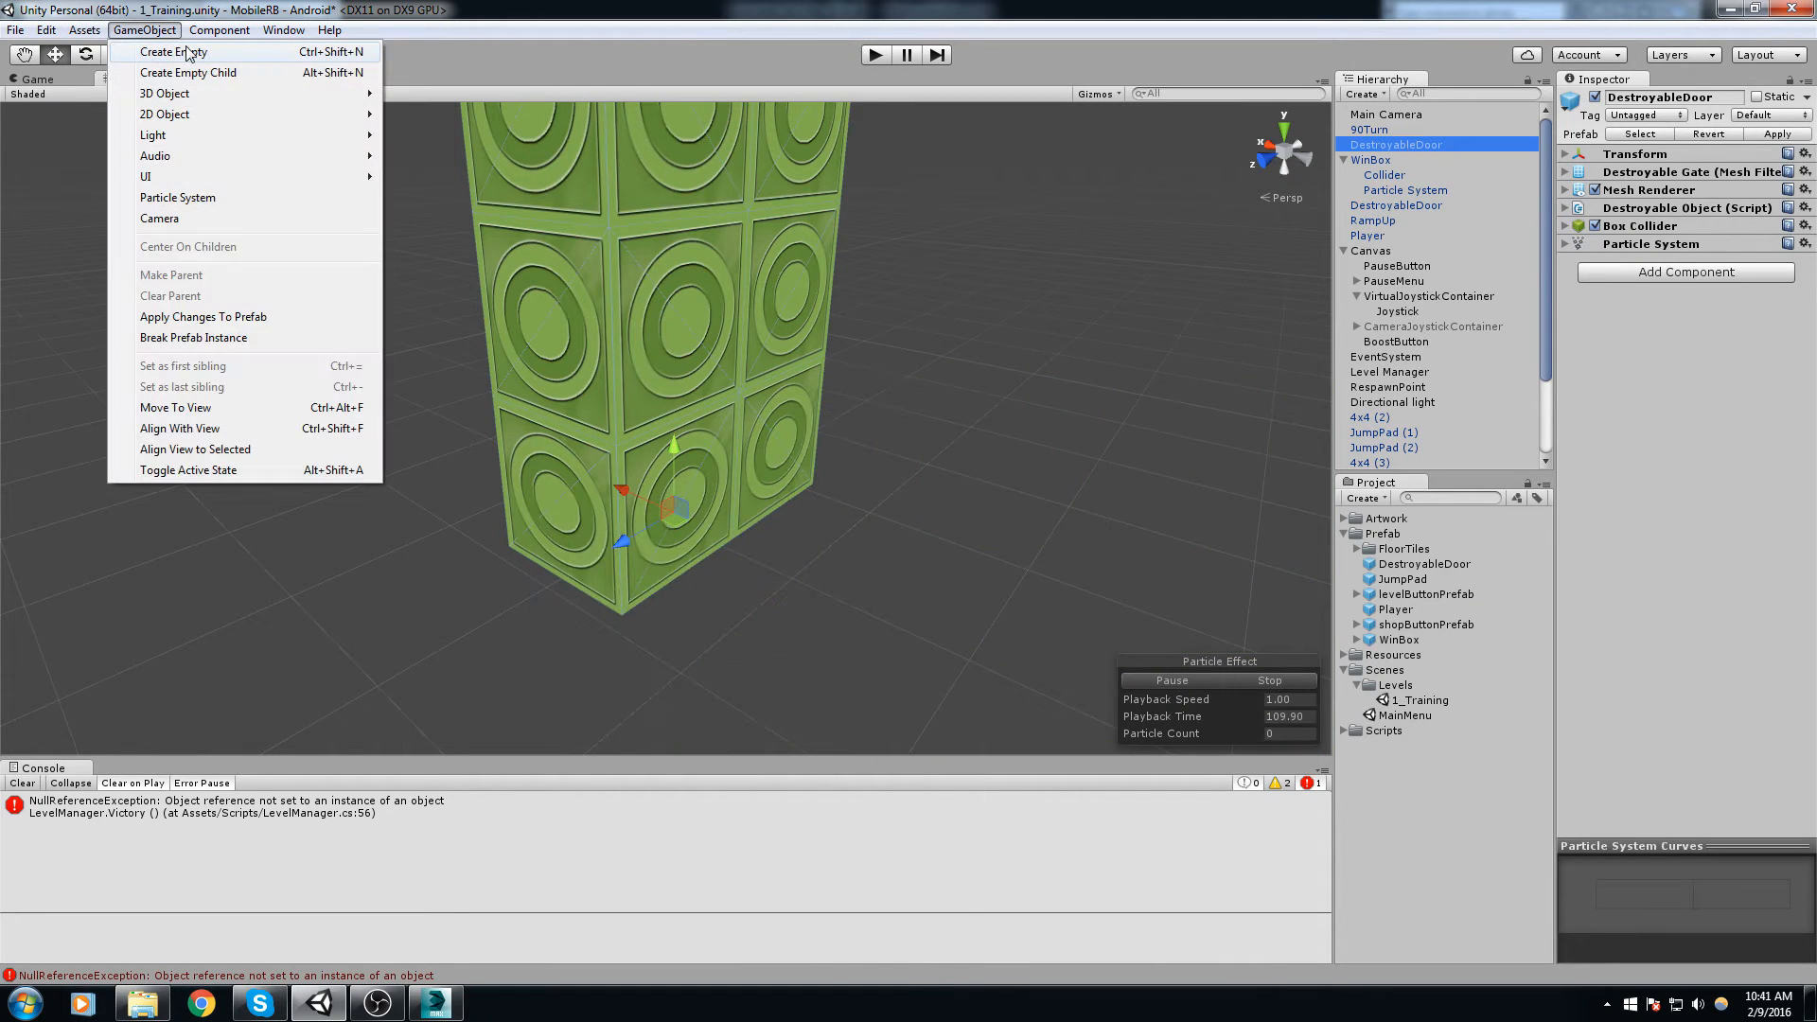
click(188, 52)
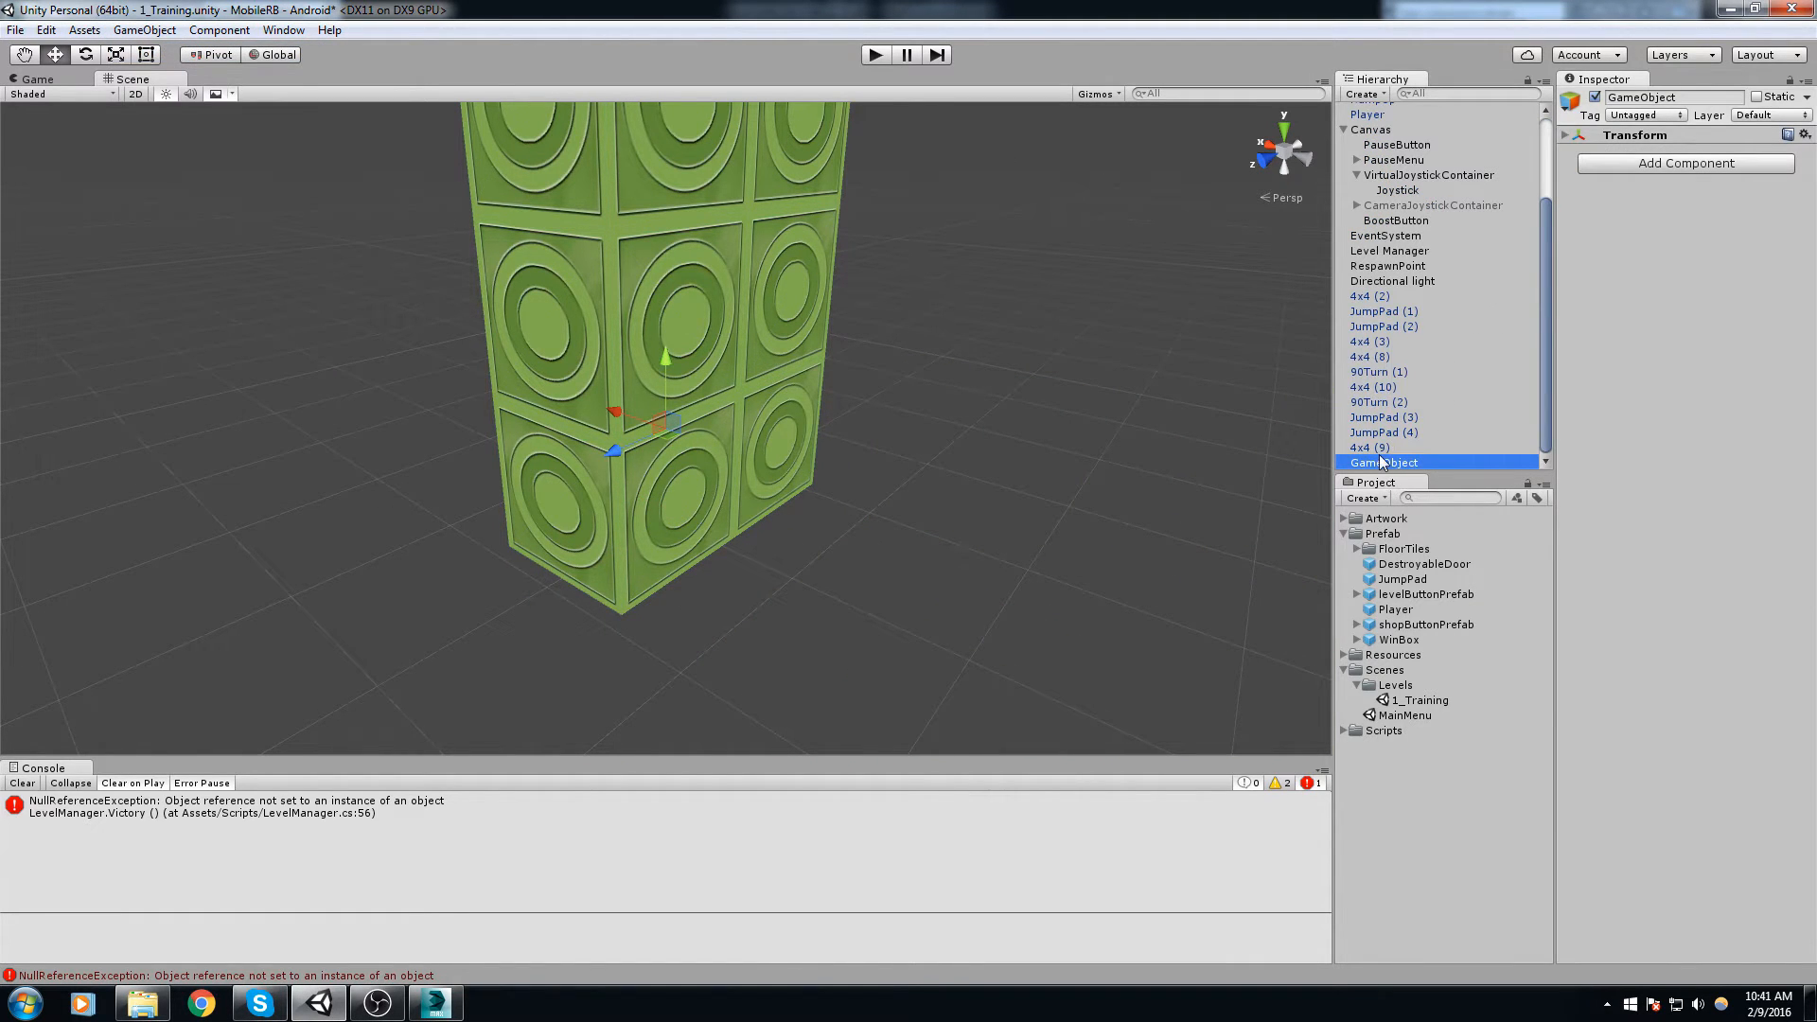
drag(1381, 462, 1379, 269)
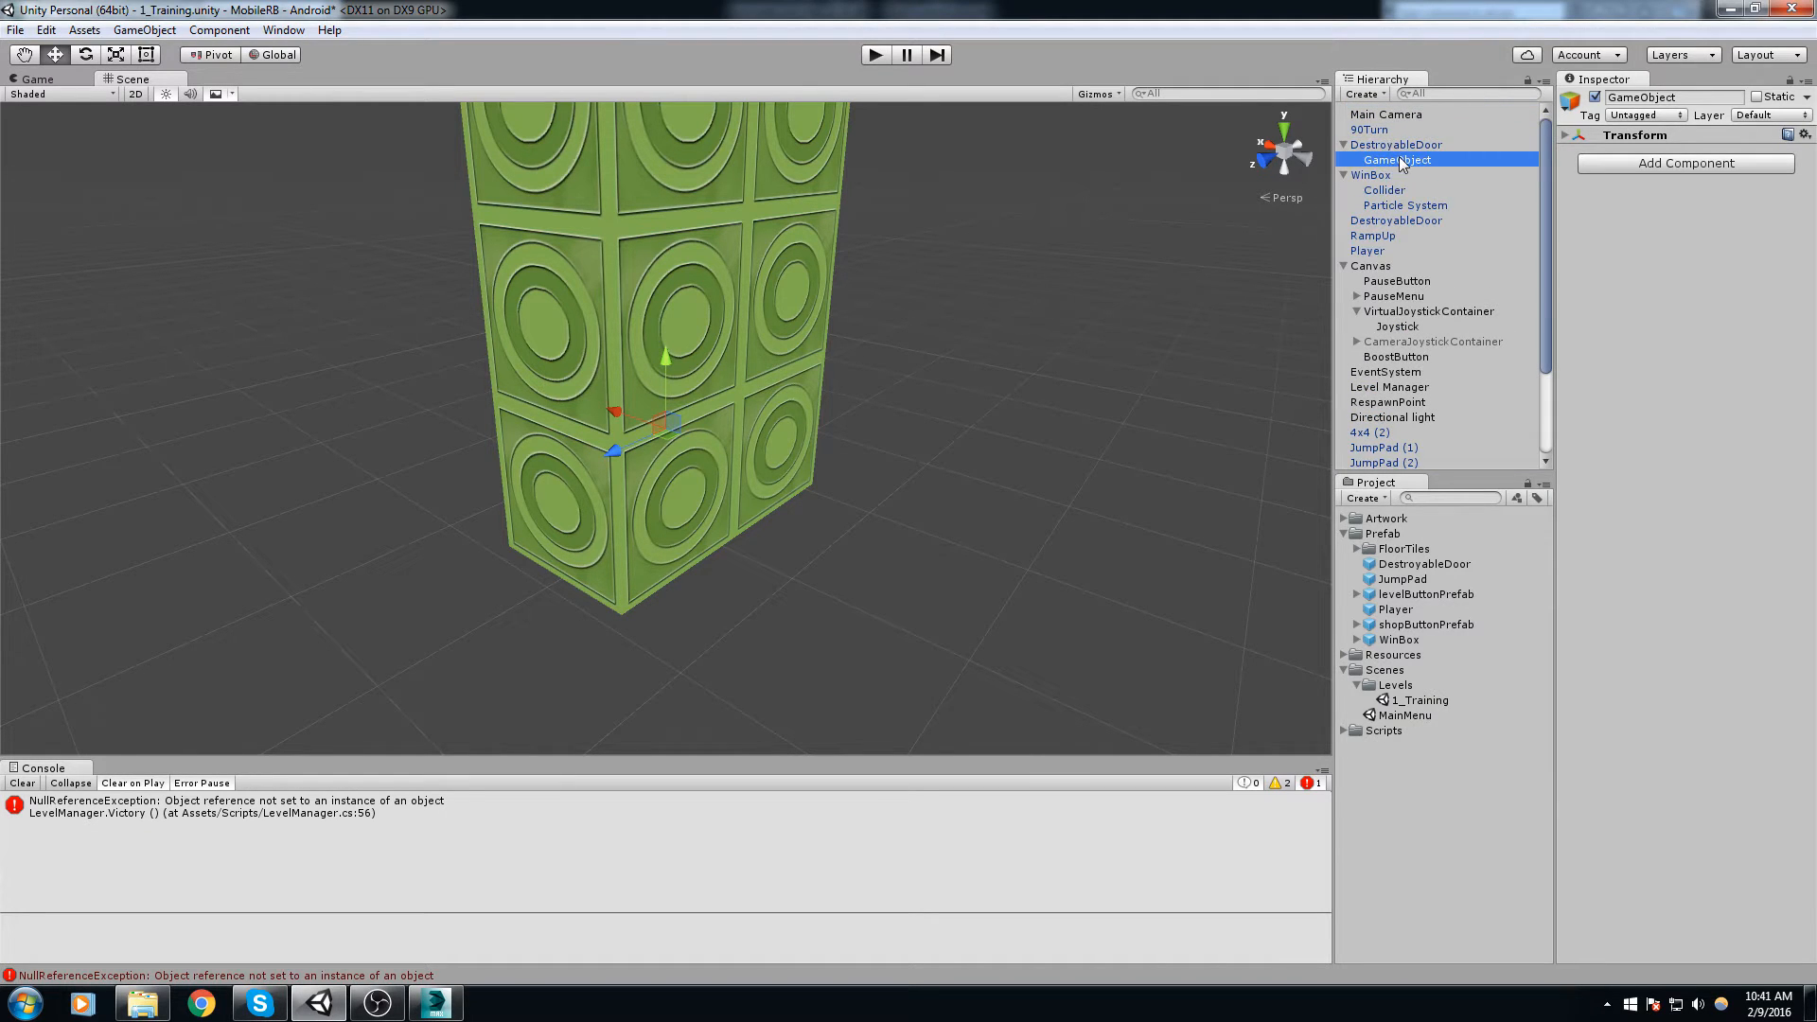
double_click(1395, 160)
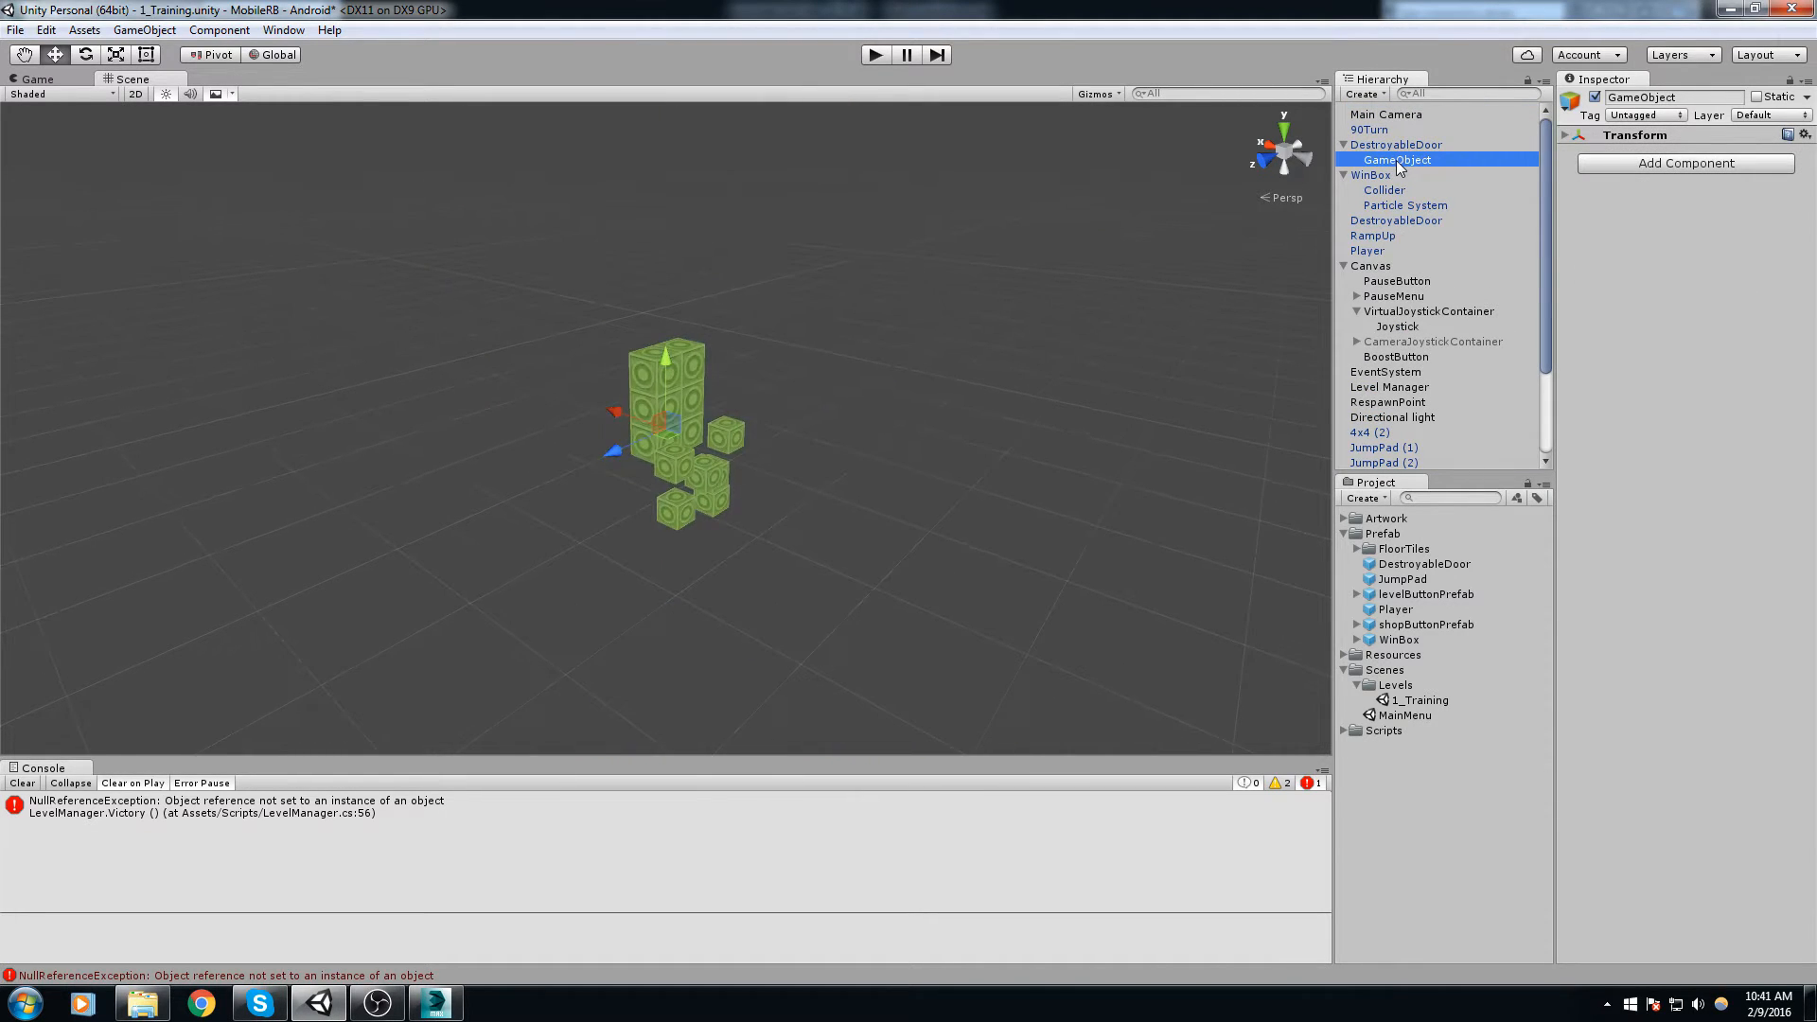
click(1395, 160)
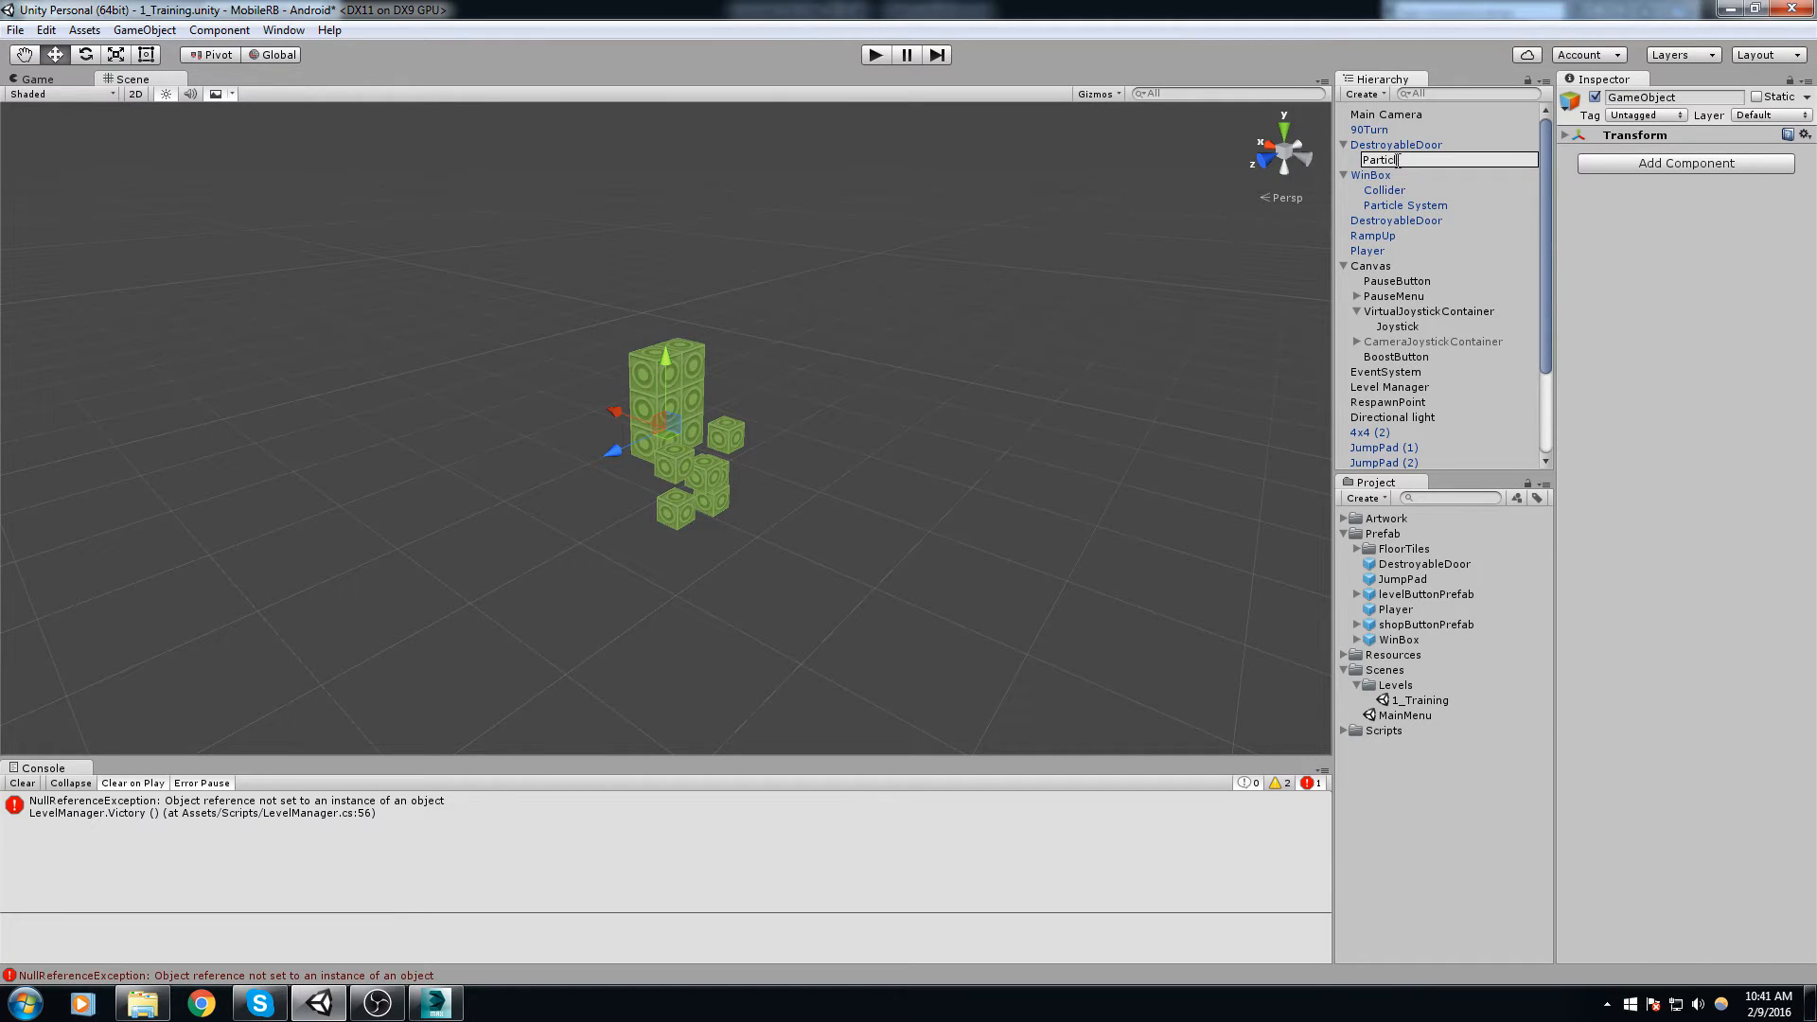
Step: Copy the door's Particle System component and select its Particle child
click(1440, 145)
right_click(1651, 243)
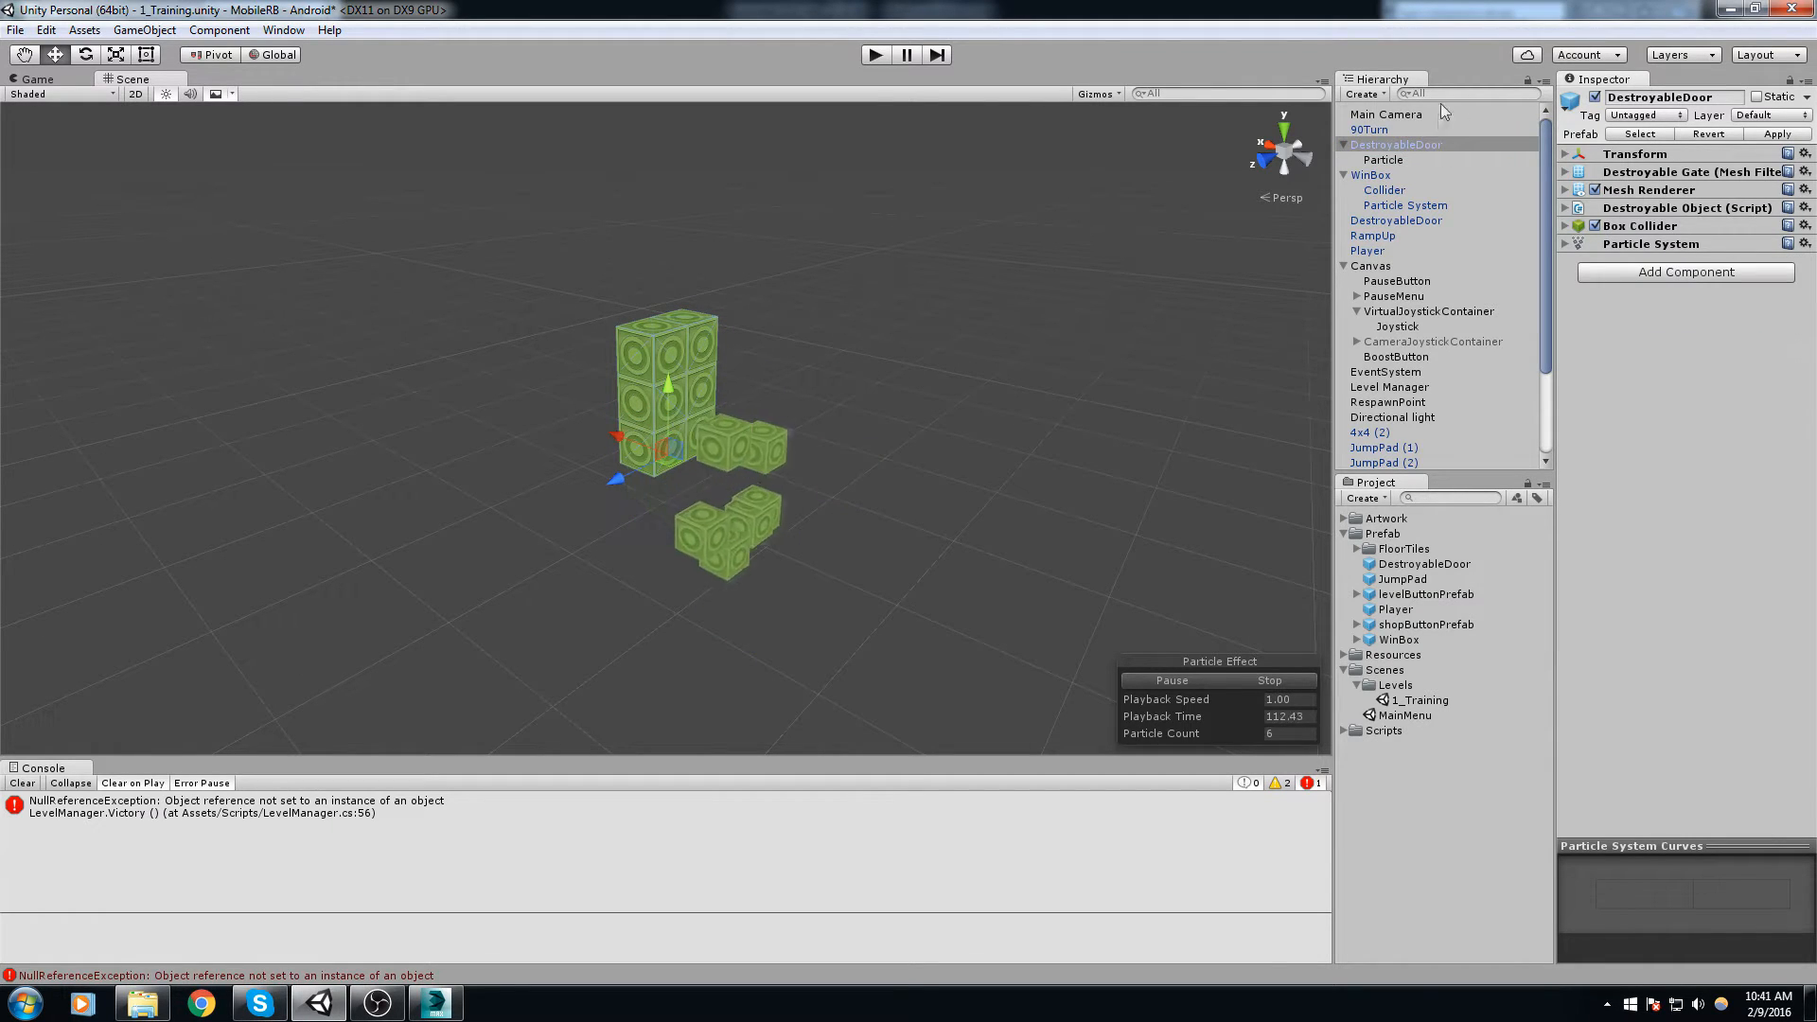
click(1400, 161)
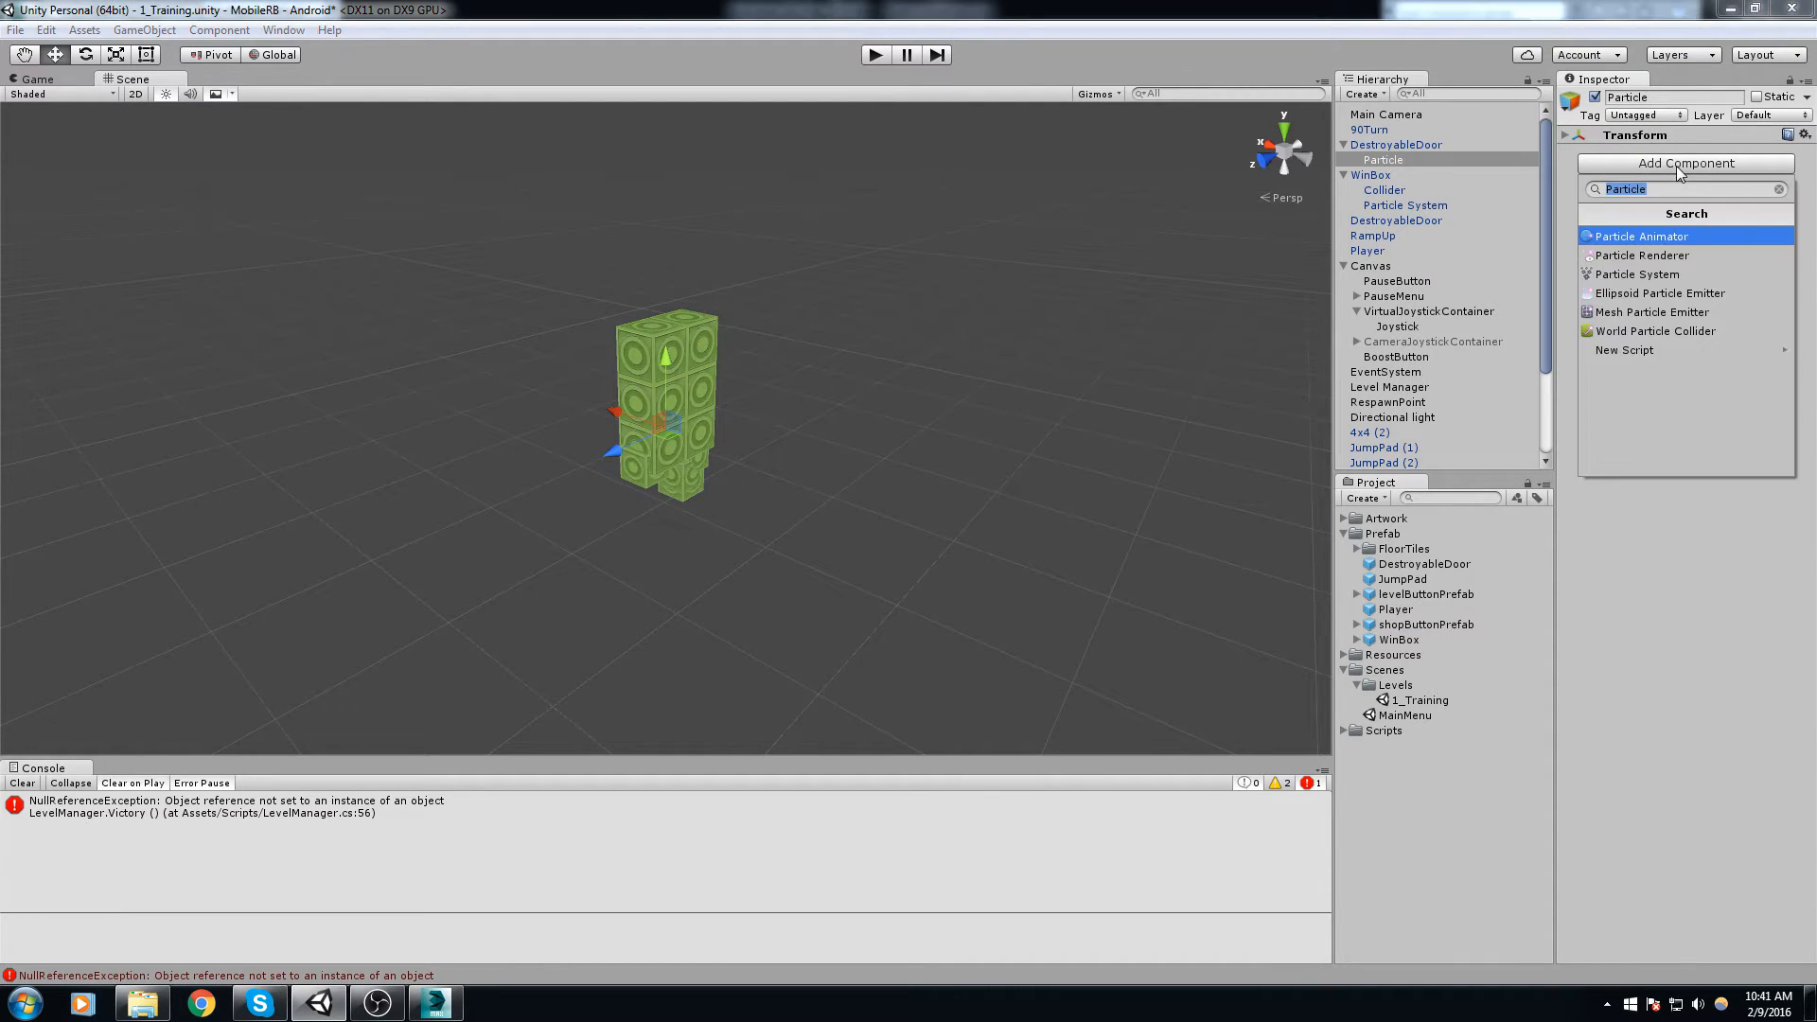
Step: Add a Particle System component to the Particle child and paste the copied component values into it
key(Return)
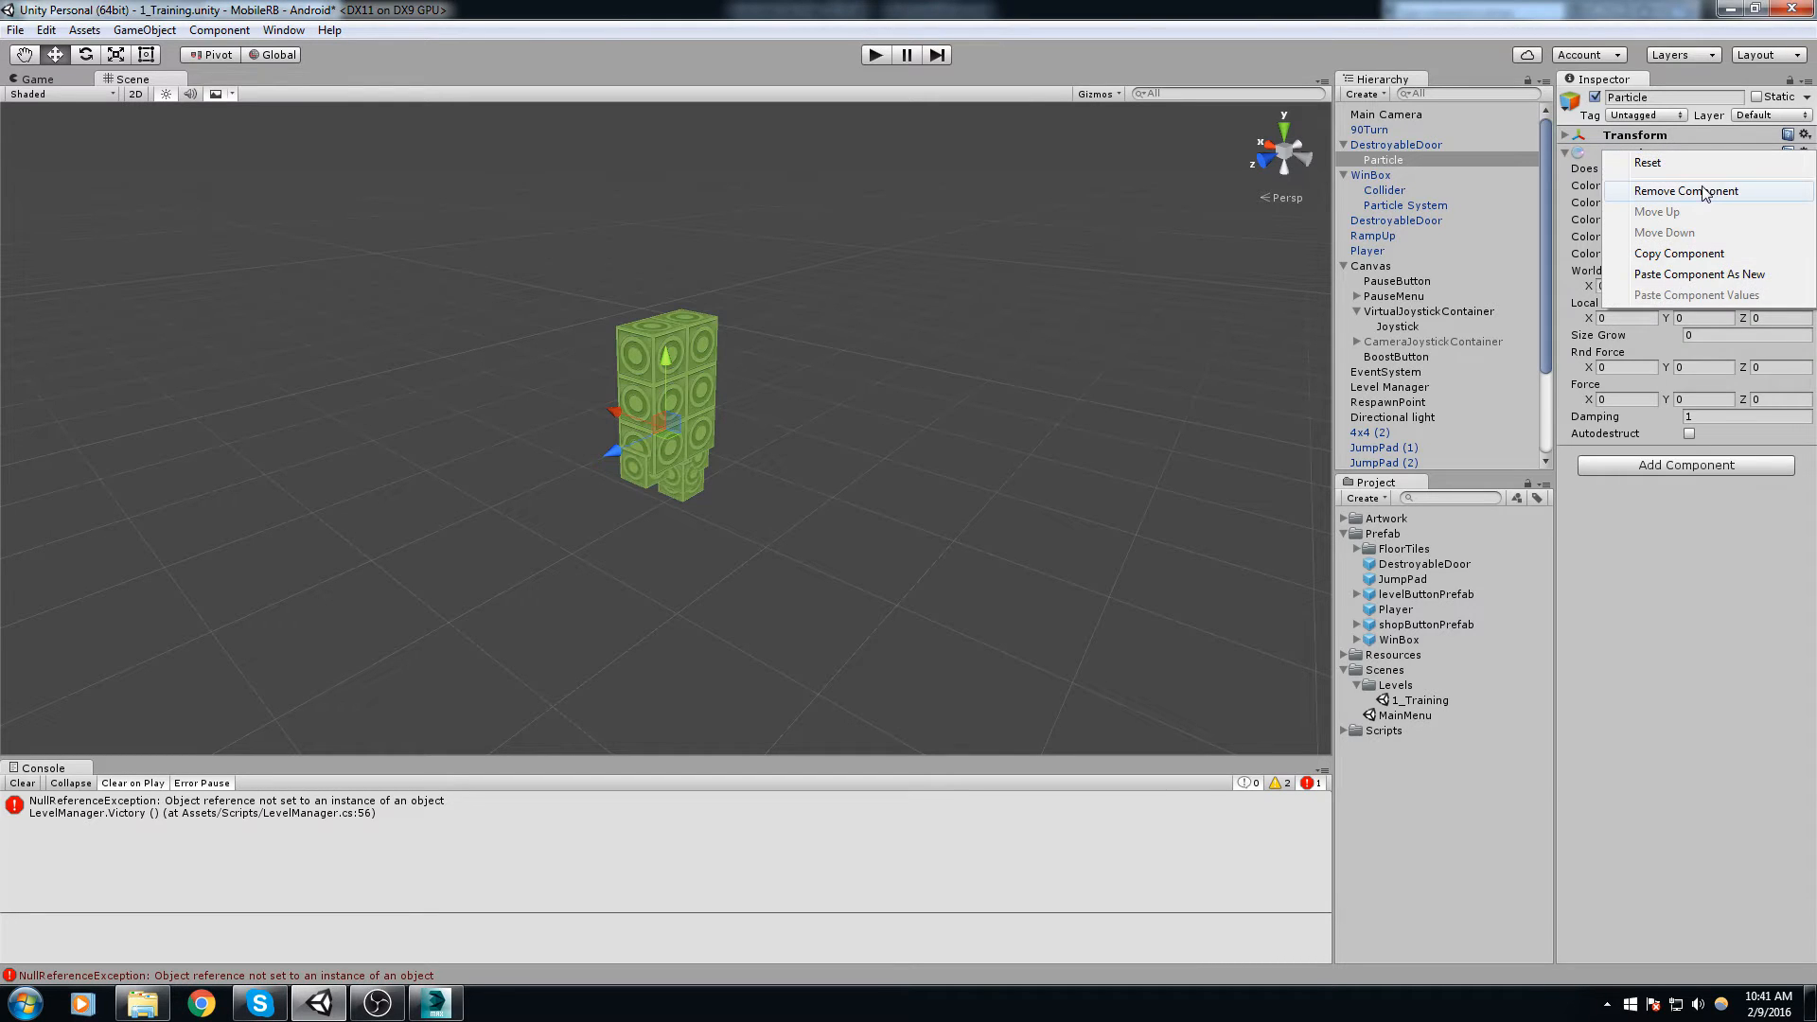
click(1705, 192)
key(Down)
key(Down)
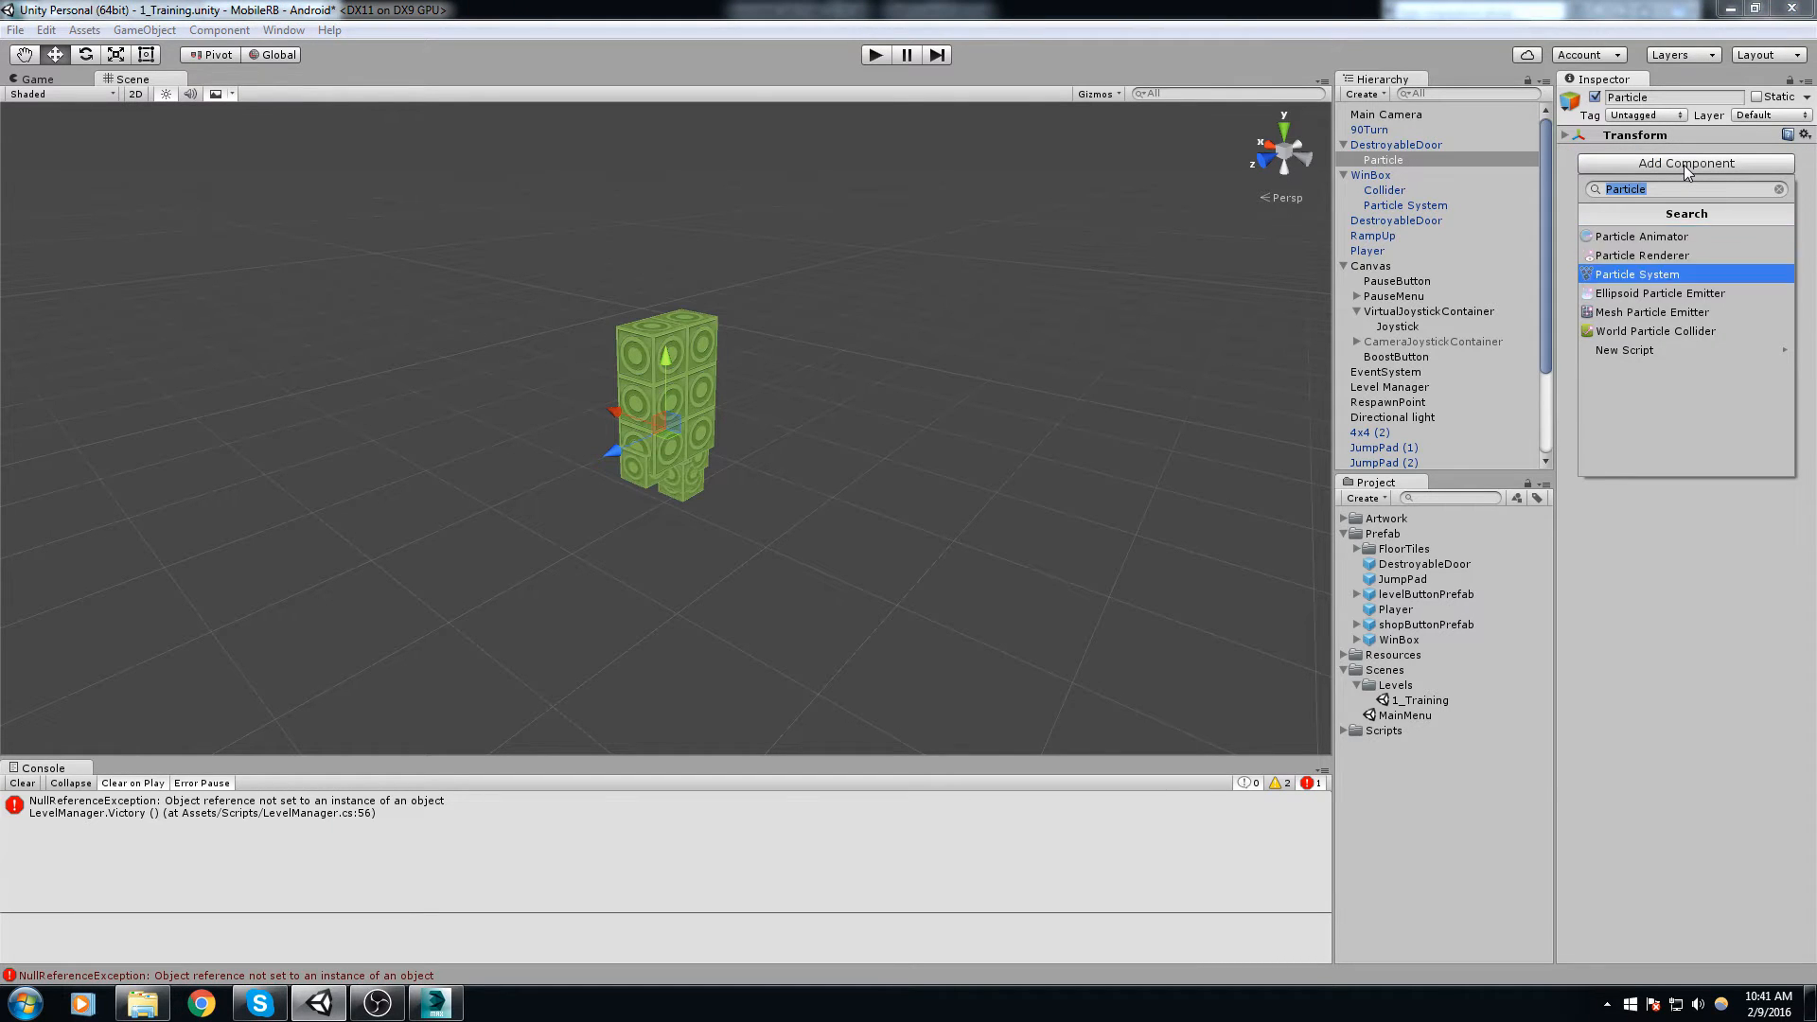
key(Return)
right_click(1643, 159)
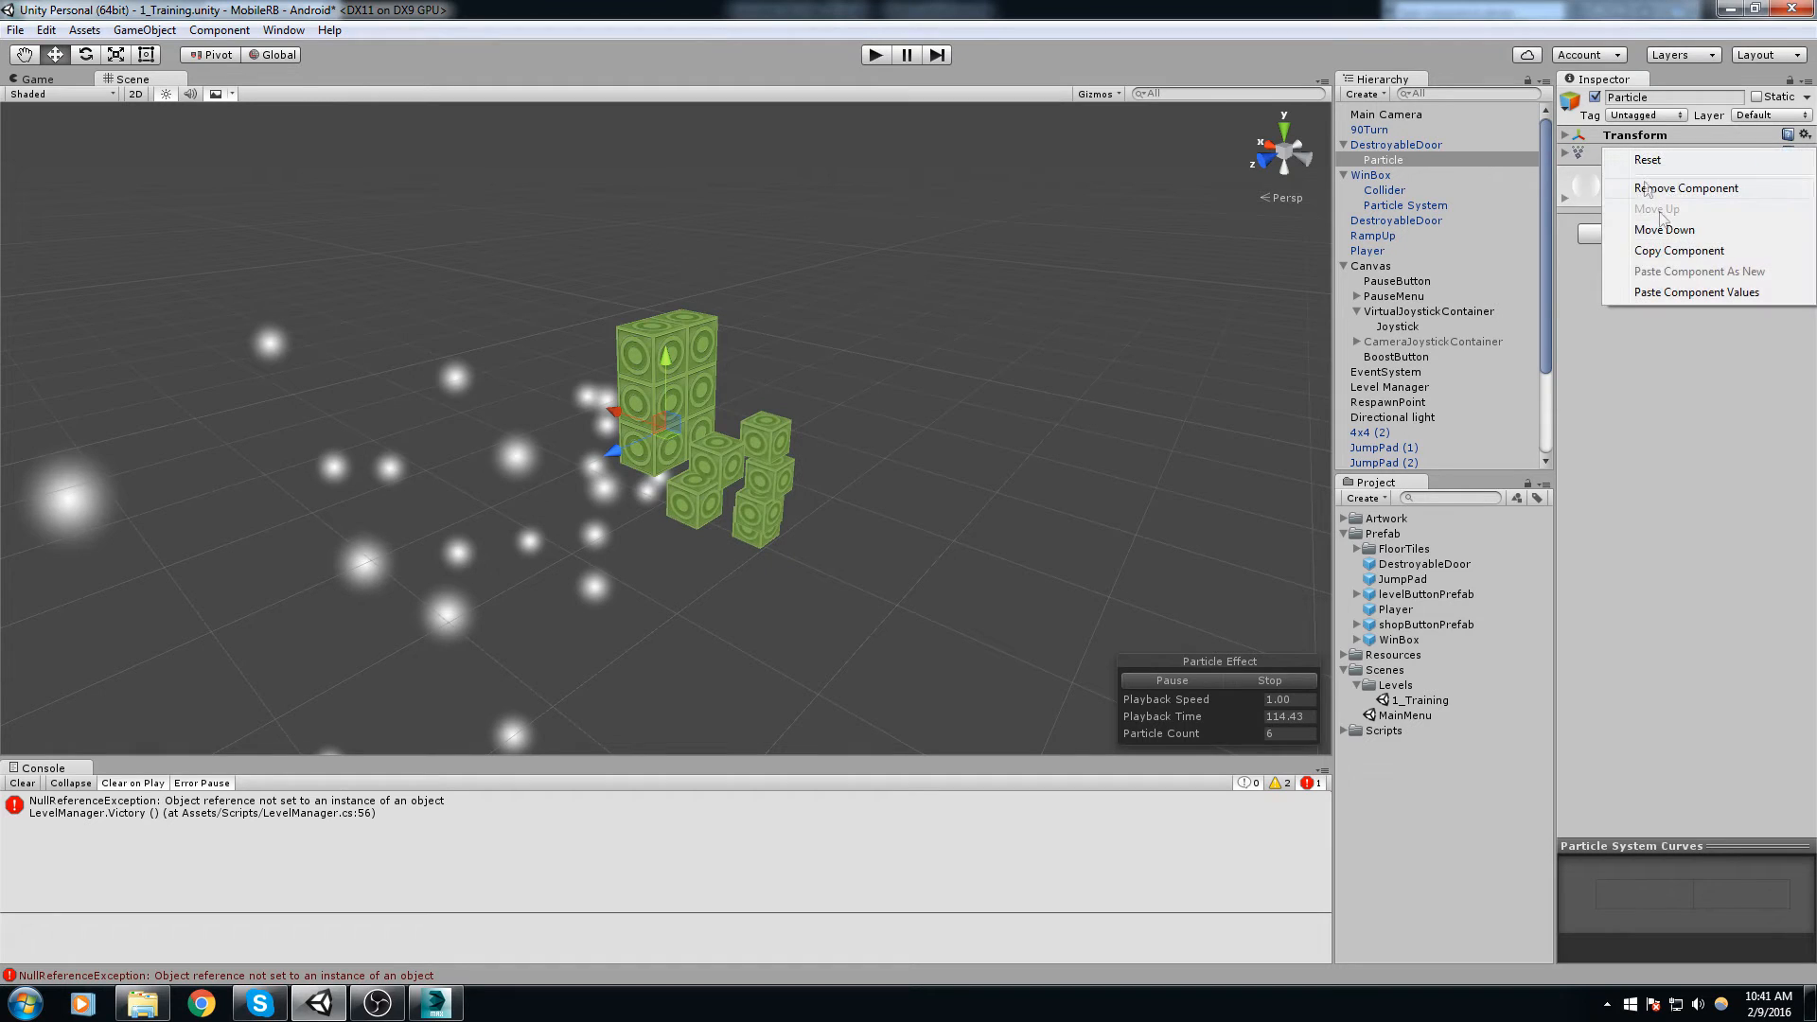
click(1688, 294)
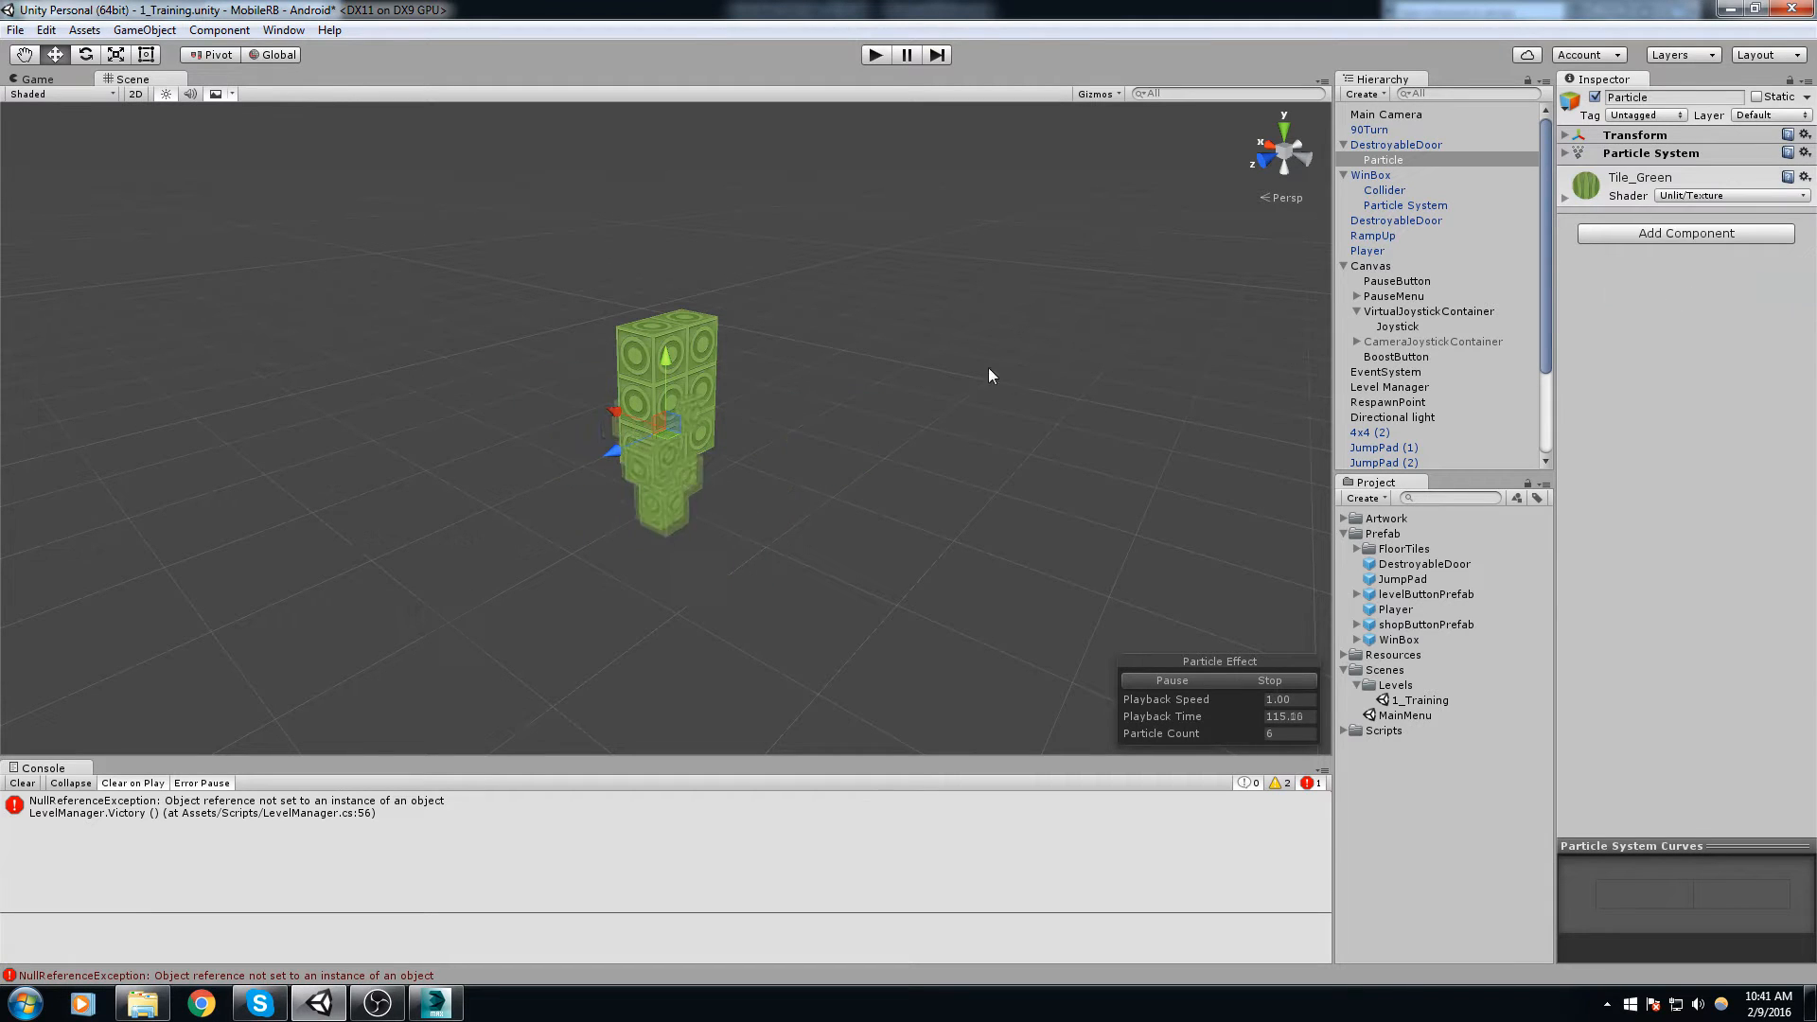
Step: Remove the Particle System component from the DestroyableDoor itself and apply the door's changes to its prefab
click(1694, 154)
click(1694, 154)
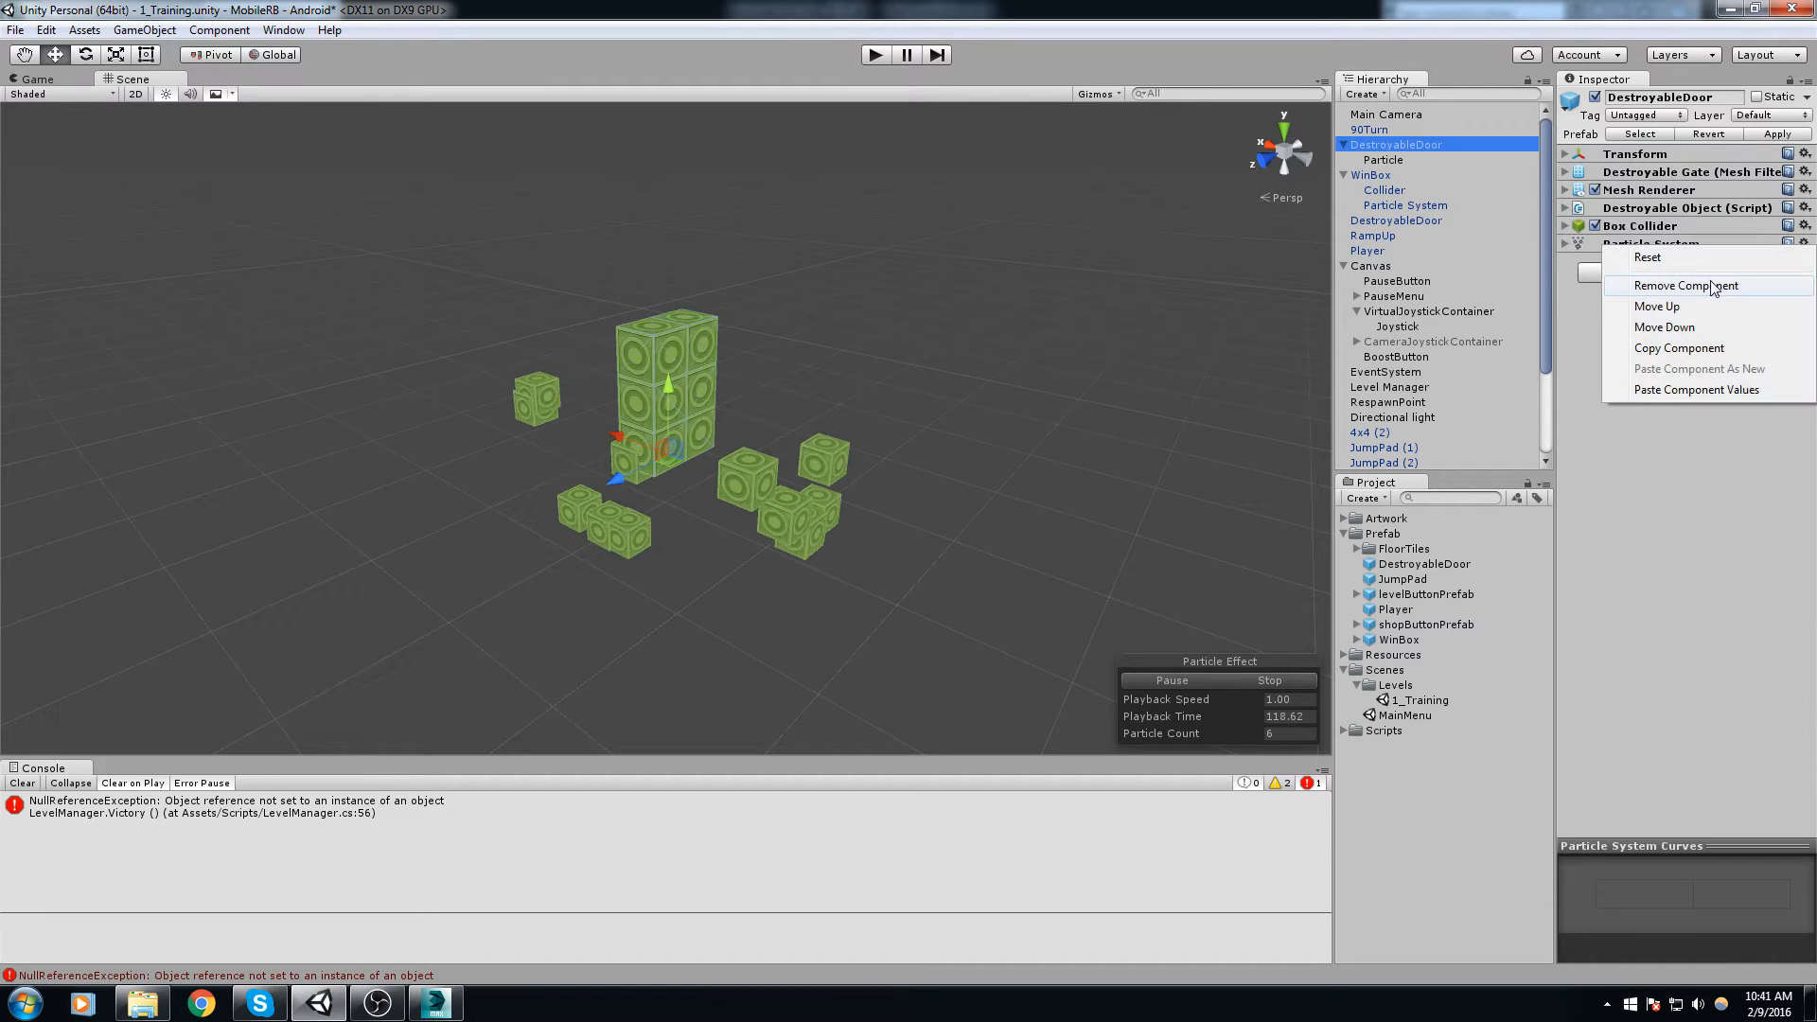
click(1694, 286)
click(1401, 160)
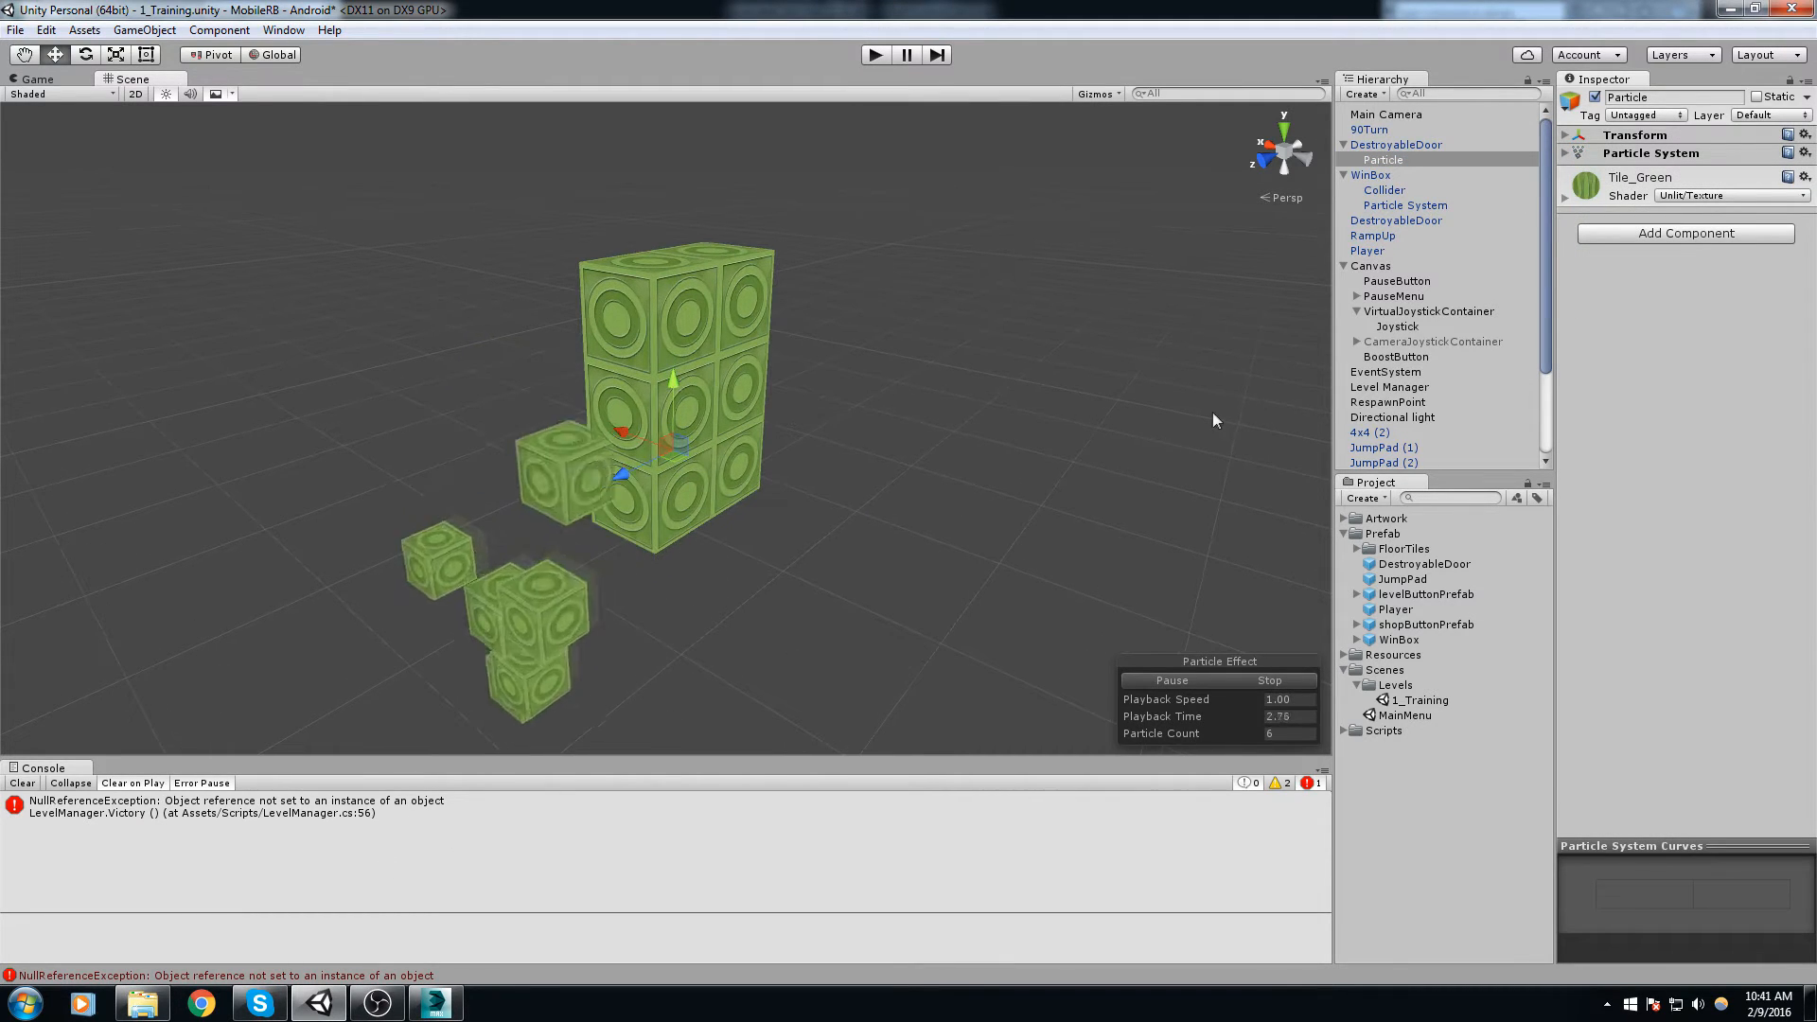
click(1397, 146)
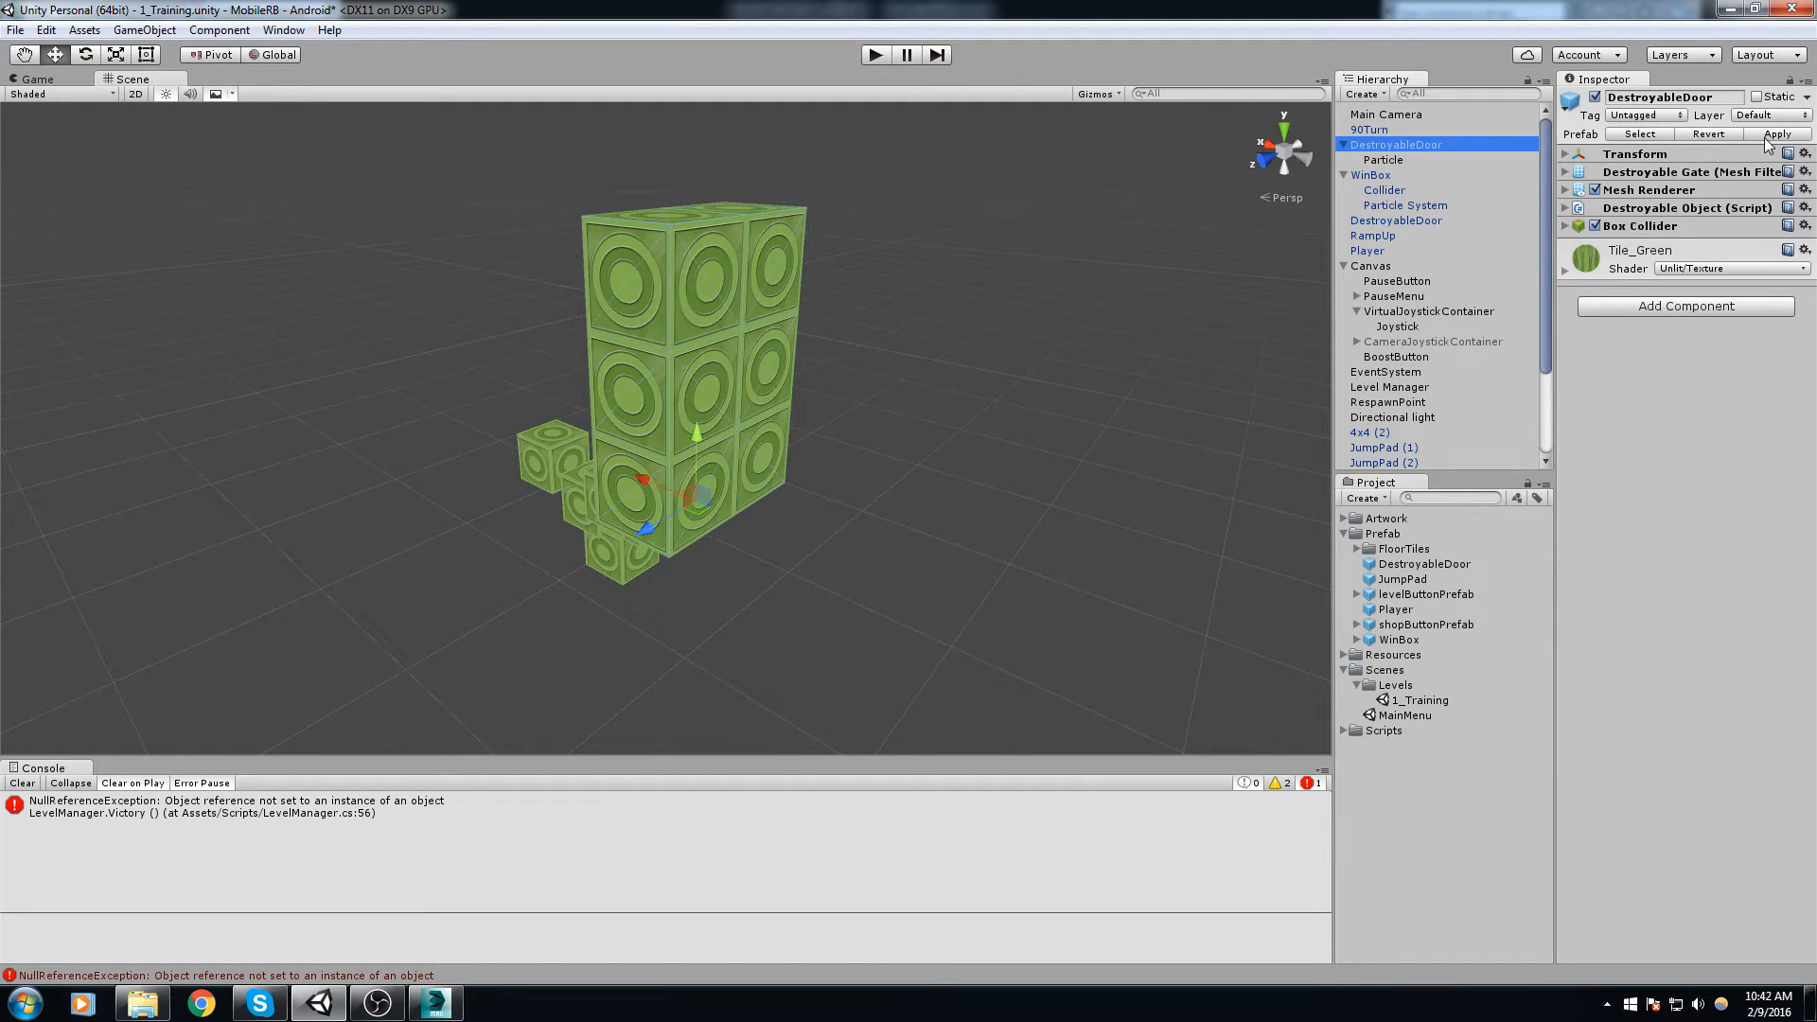
Step: Set the position of the door's Particle child to 0, 0, 0
click(1399, 205)
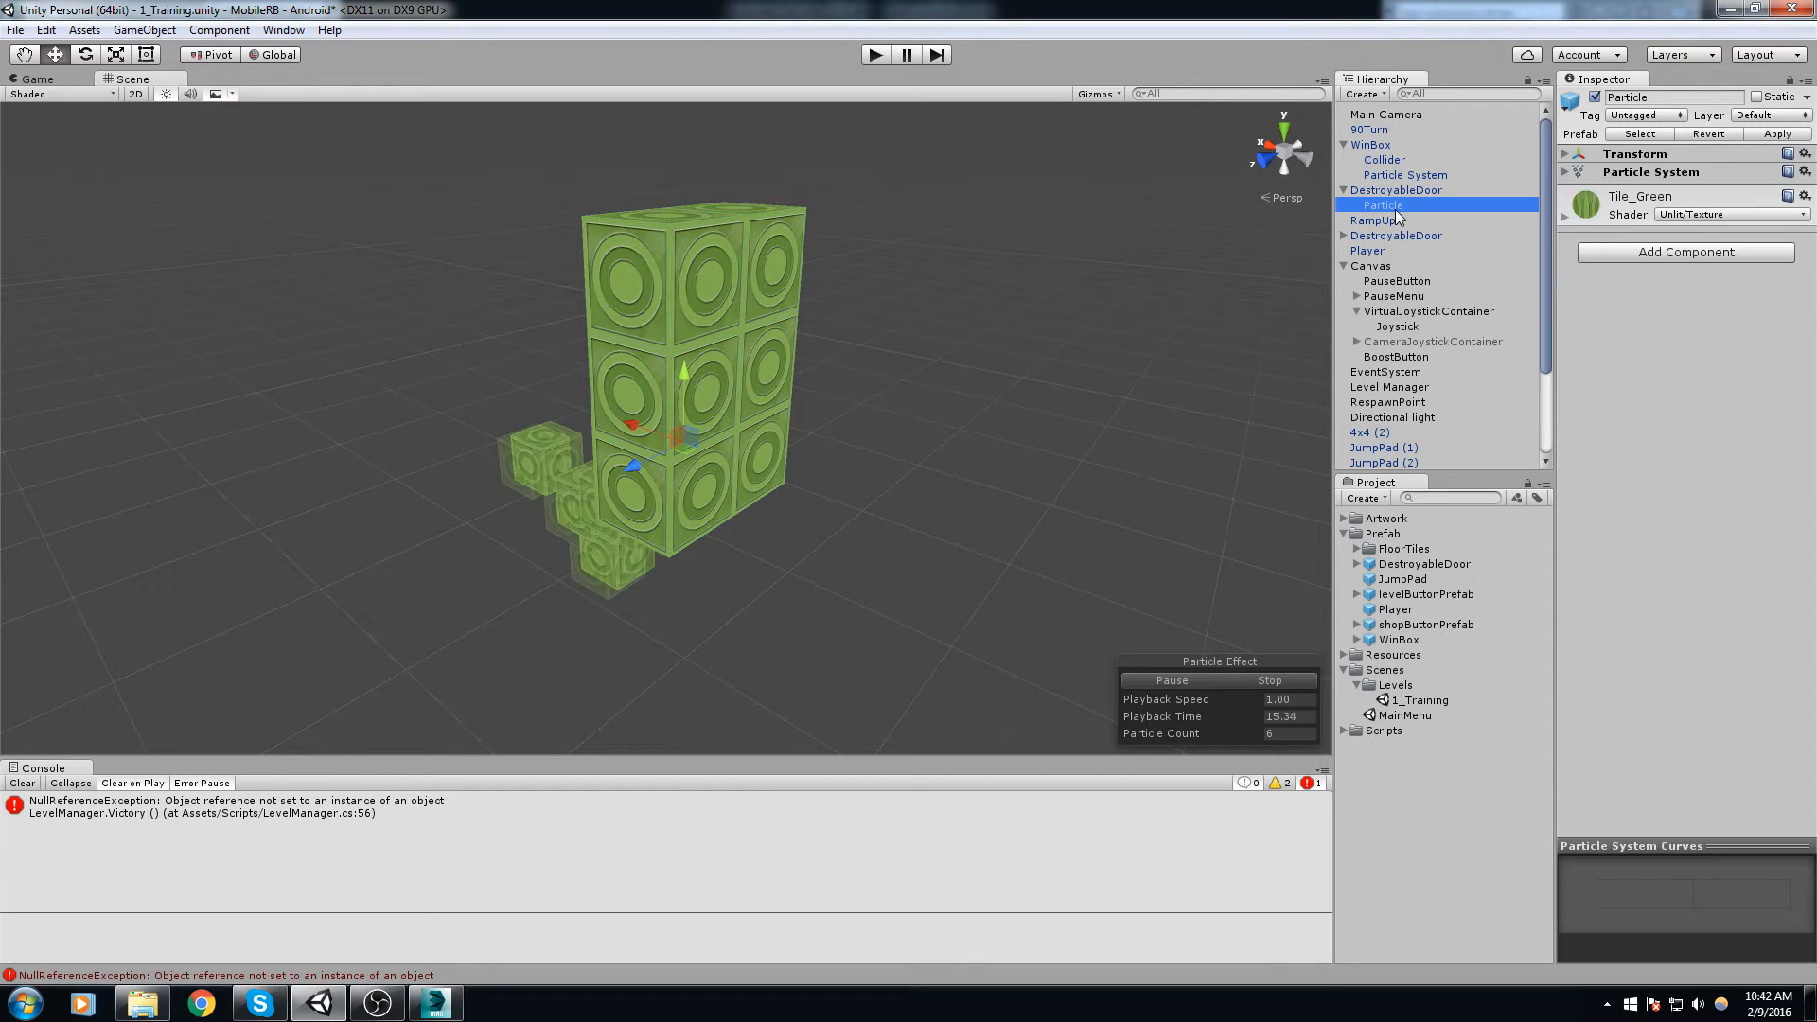
click(1415, 192)
click(1400, 207)
alt+drag(565, 442, 951, 320)
middle_drag(952, 321, 937, 389)
click(1637, 154)
scroll(1032, 303, up, 4)
middle_drag(688, 373, 706, 347)
alt+drag(707, 347, 770, 302)
click(1666, 170)
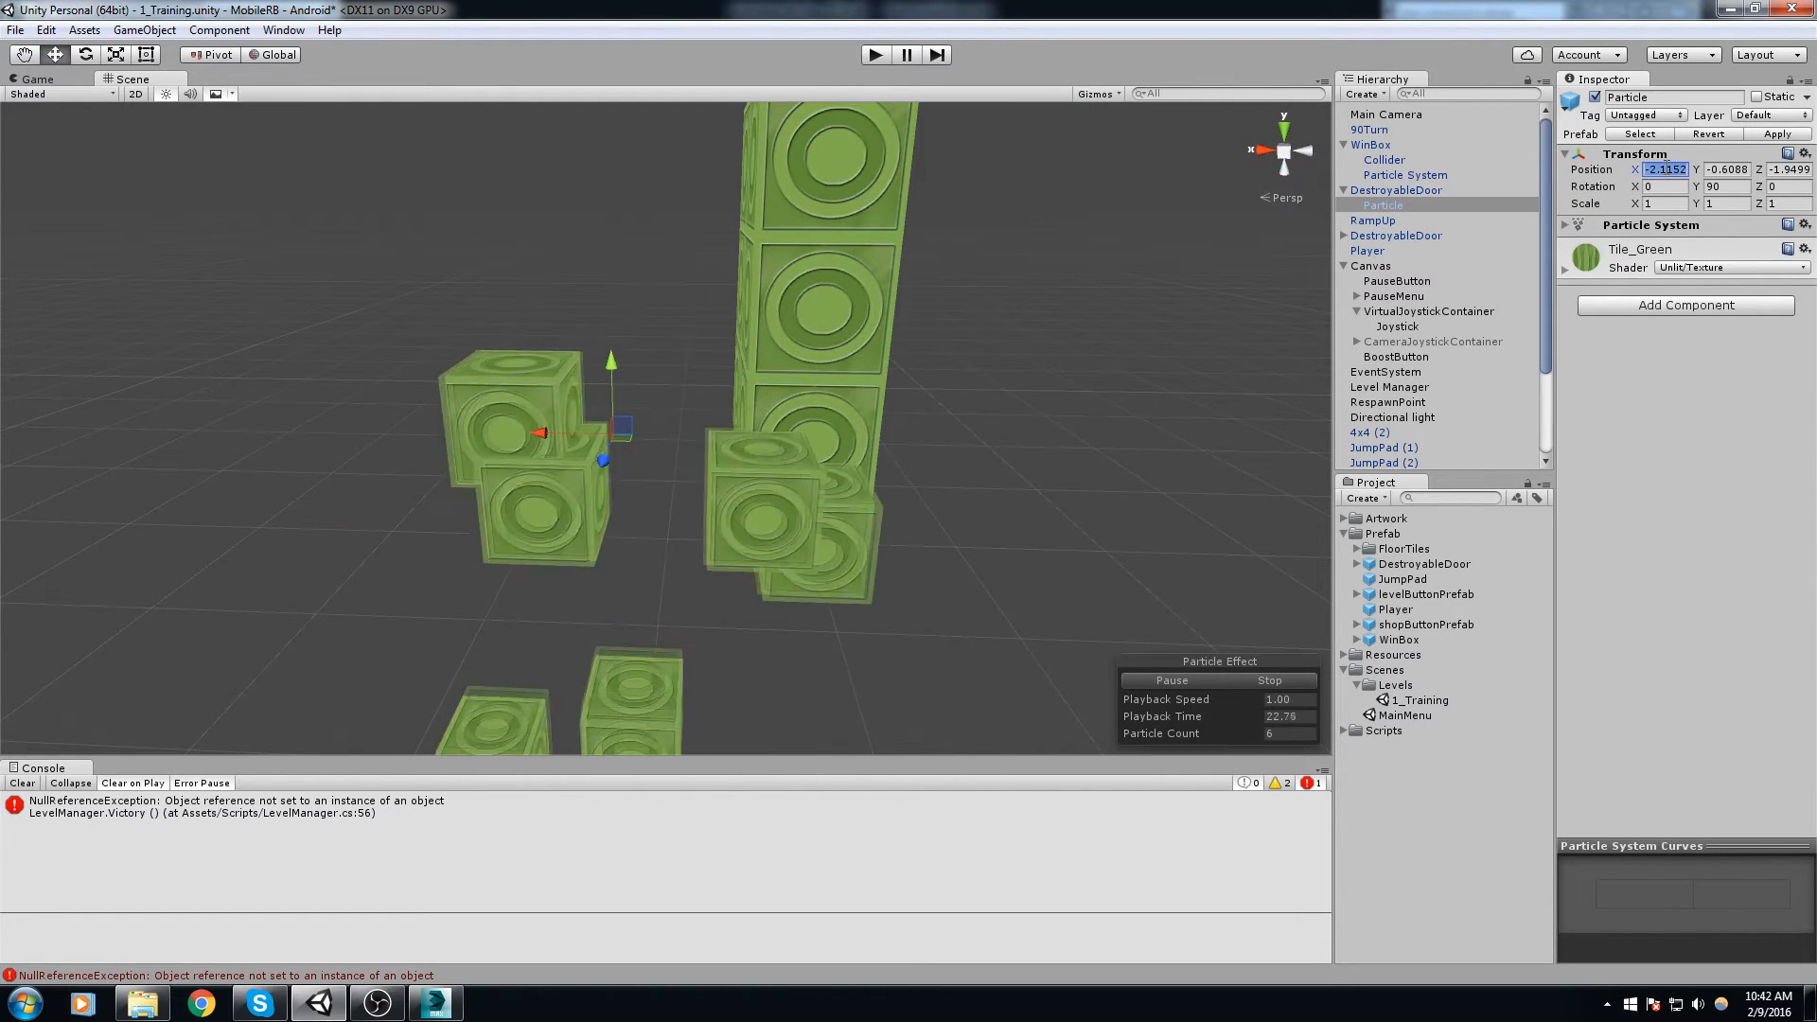
text(0)
key(Tab)
text(0)
key(Tab)
text(0)
Step: Apply the Particle child's changes to the prefab and set its Y rotation to 0
right_drag(1173, 417, 1202, 427)
middle_drag(1202, 428, 965, 490)
alt+drag(965, 490, 680, 498)
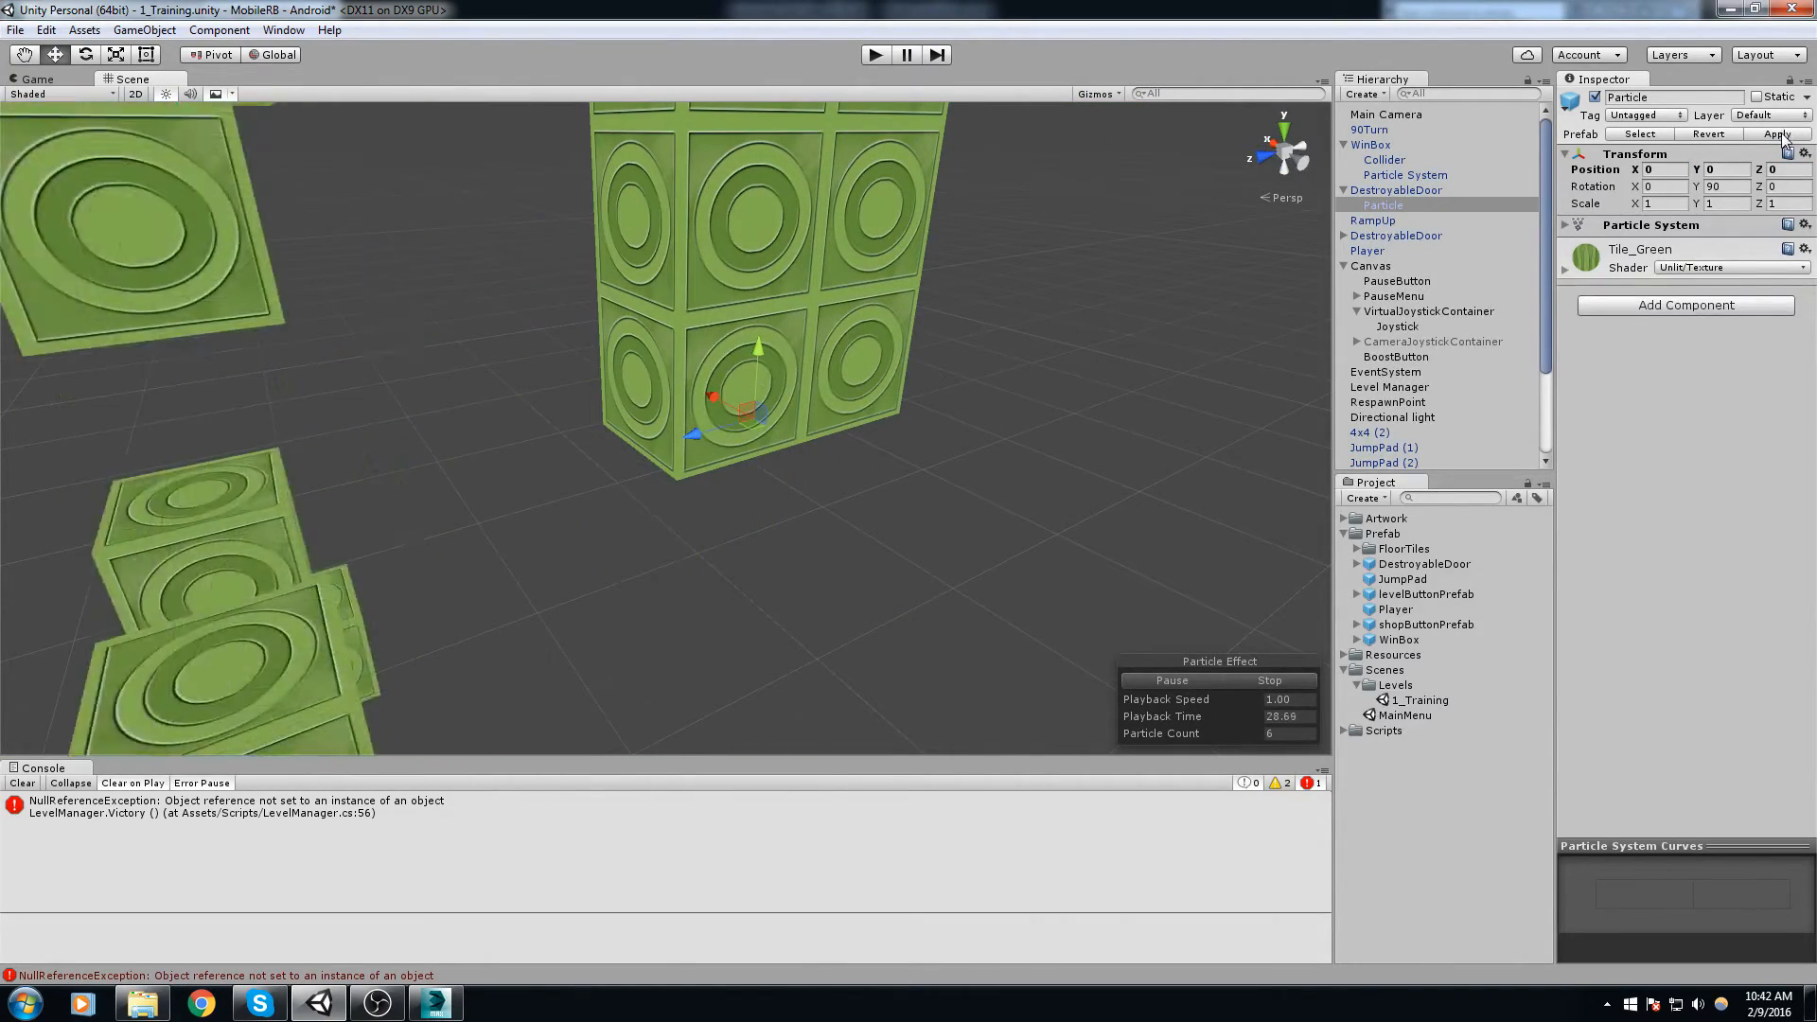
click(1779, 134)
middle_drag(767, 363, 761, 372)
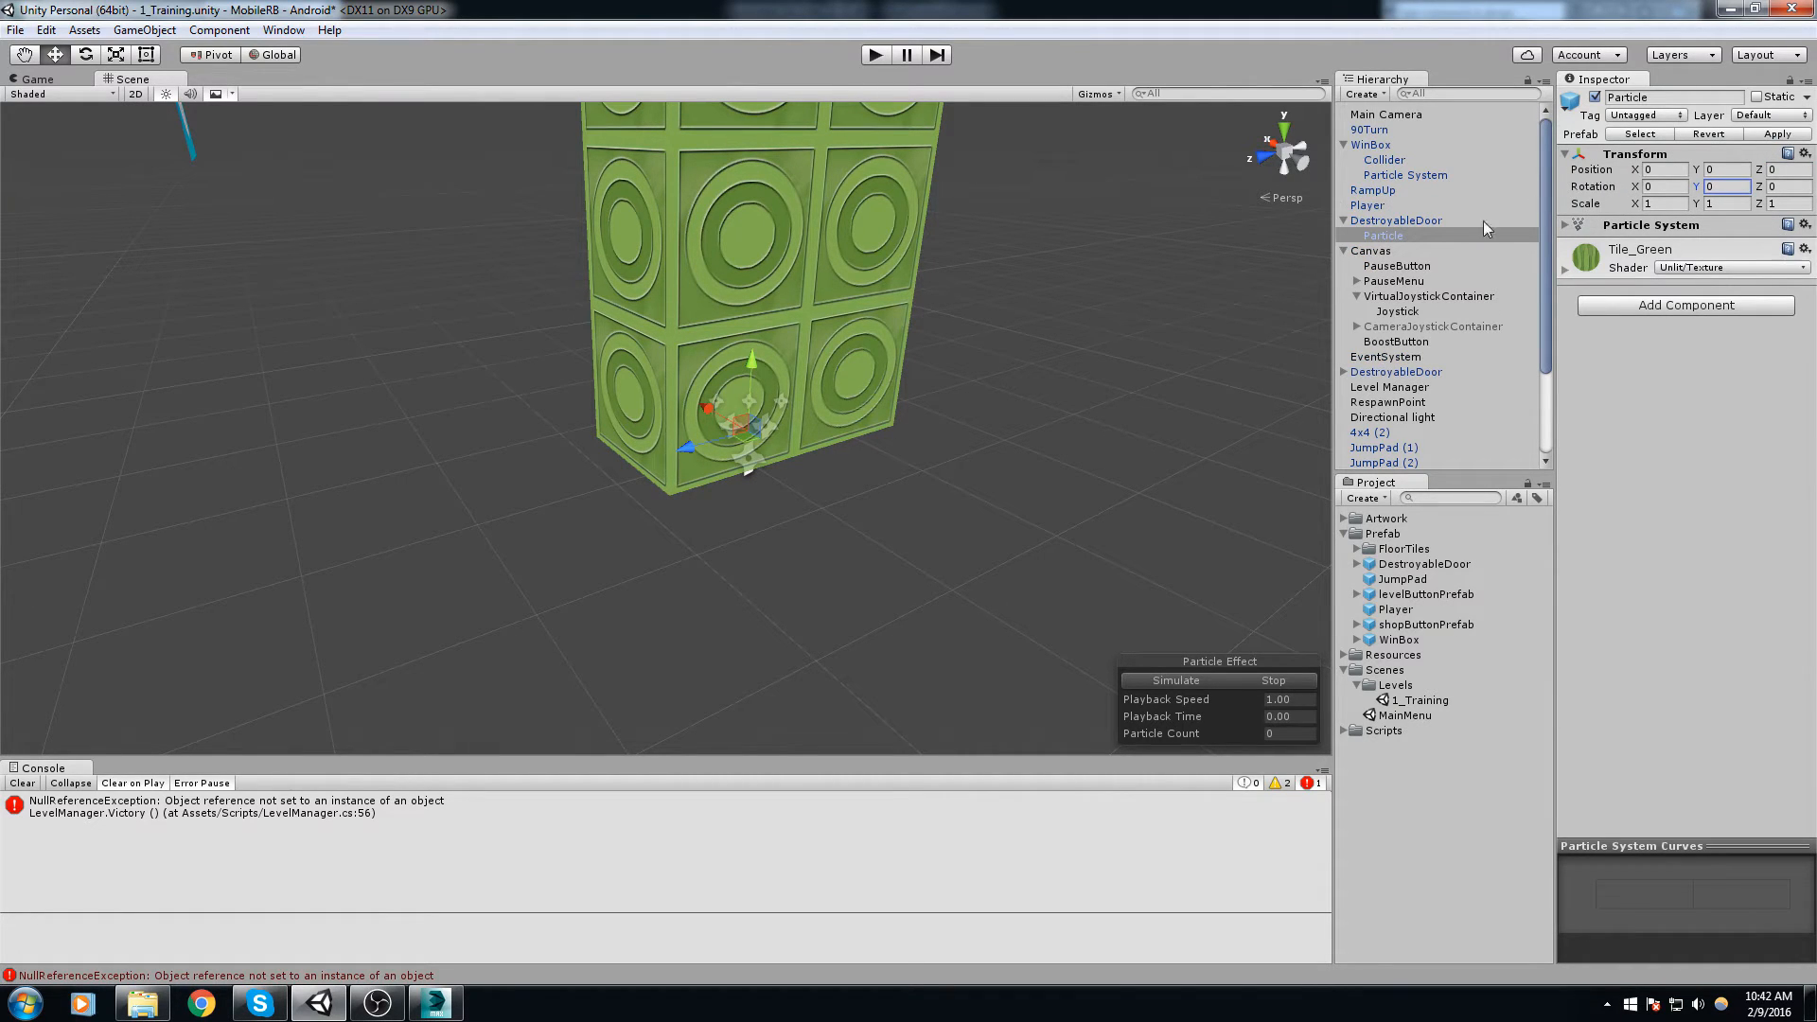
Step: Collapse the WinBox hierarchy and reselect the door's Particle child to preview its burst
click(1344, 142)
click(1392, 218)
click(1384, 204)
middle_drag(970, 286, 928, 345)
right_drag(929, 345, 956, 346)
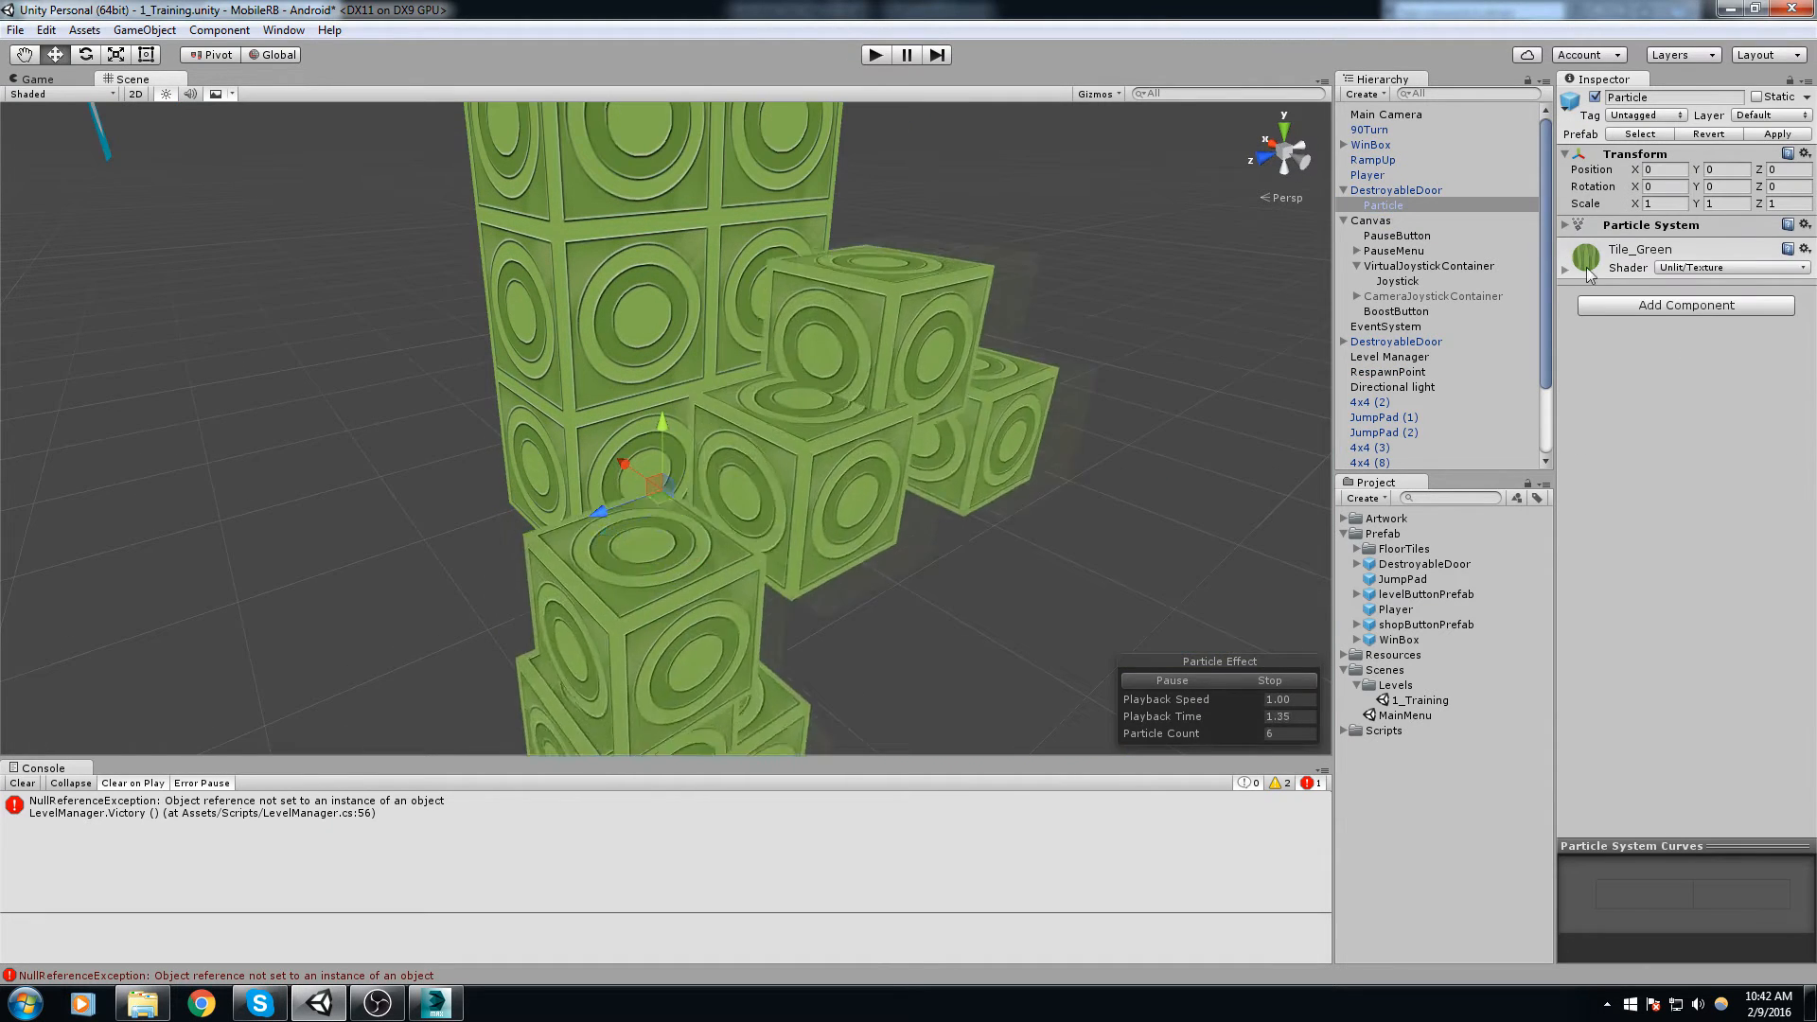
Step: Expand the Particle System's Shape module and reduce the emission cone's radius to 0.25
click(1617, 227)
click(1599, 532)
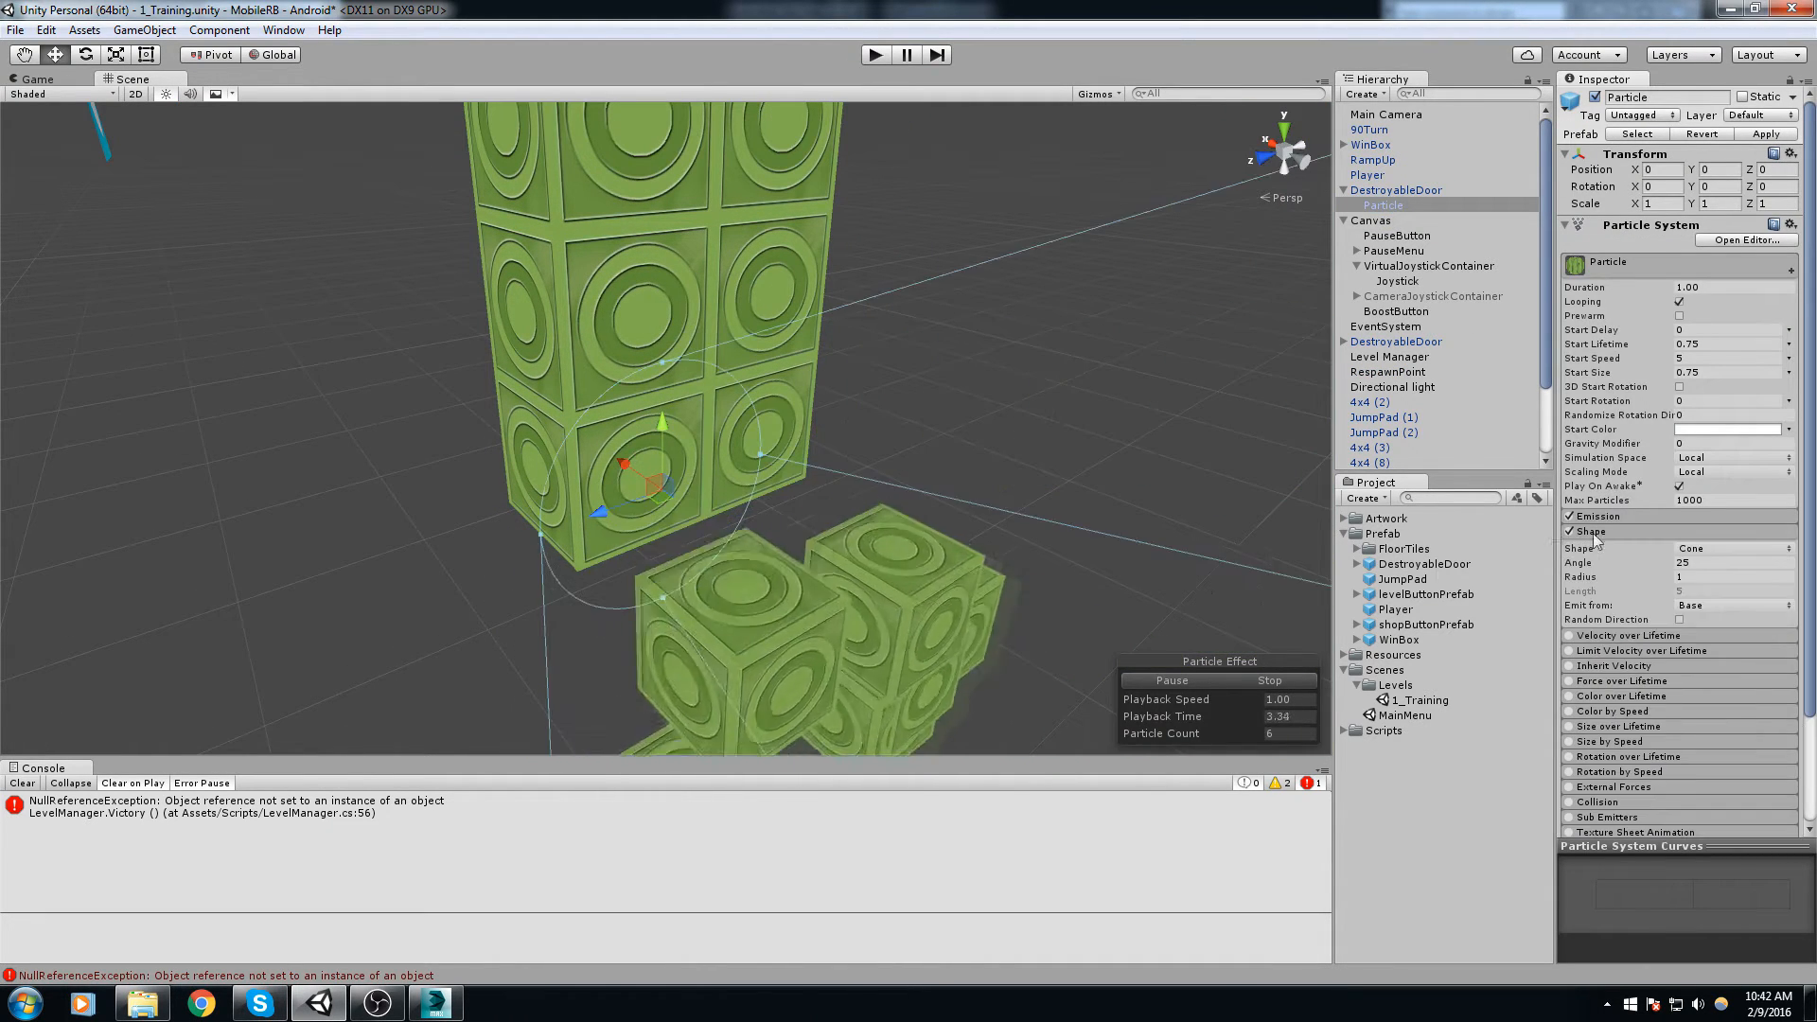
scroll(748, 454, up, 2)
middle_drag(735, 462, 592, 449)
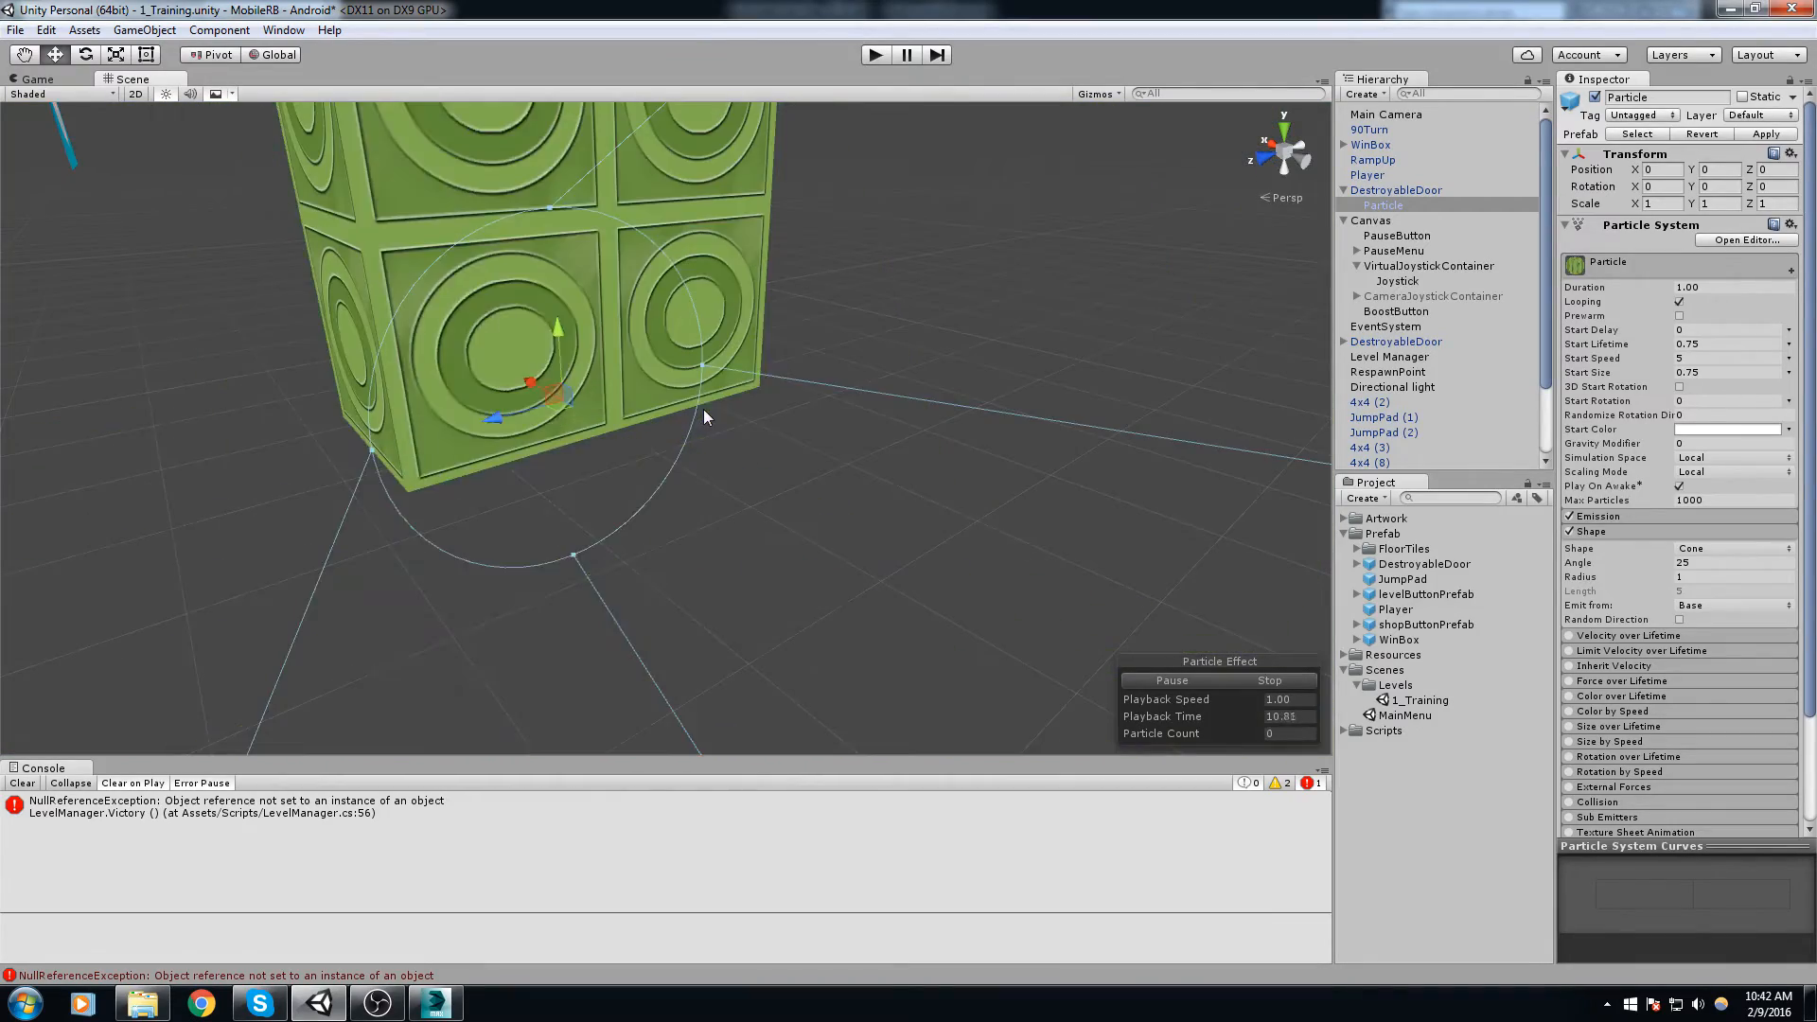
scroll(703, 409, up, 3)
middle_drag(702, 409, 745, 394)
right_drag(745, 394, 721, 427)
middle_drag(721, 428, 700, 320)
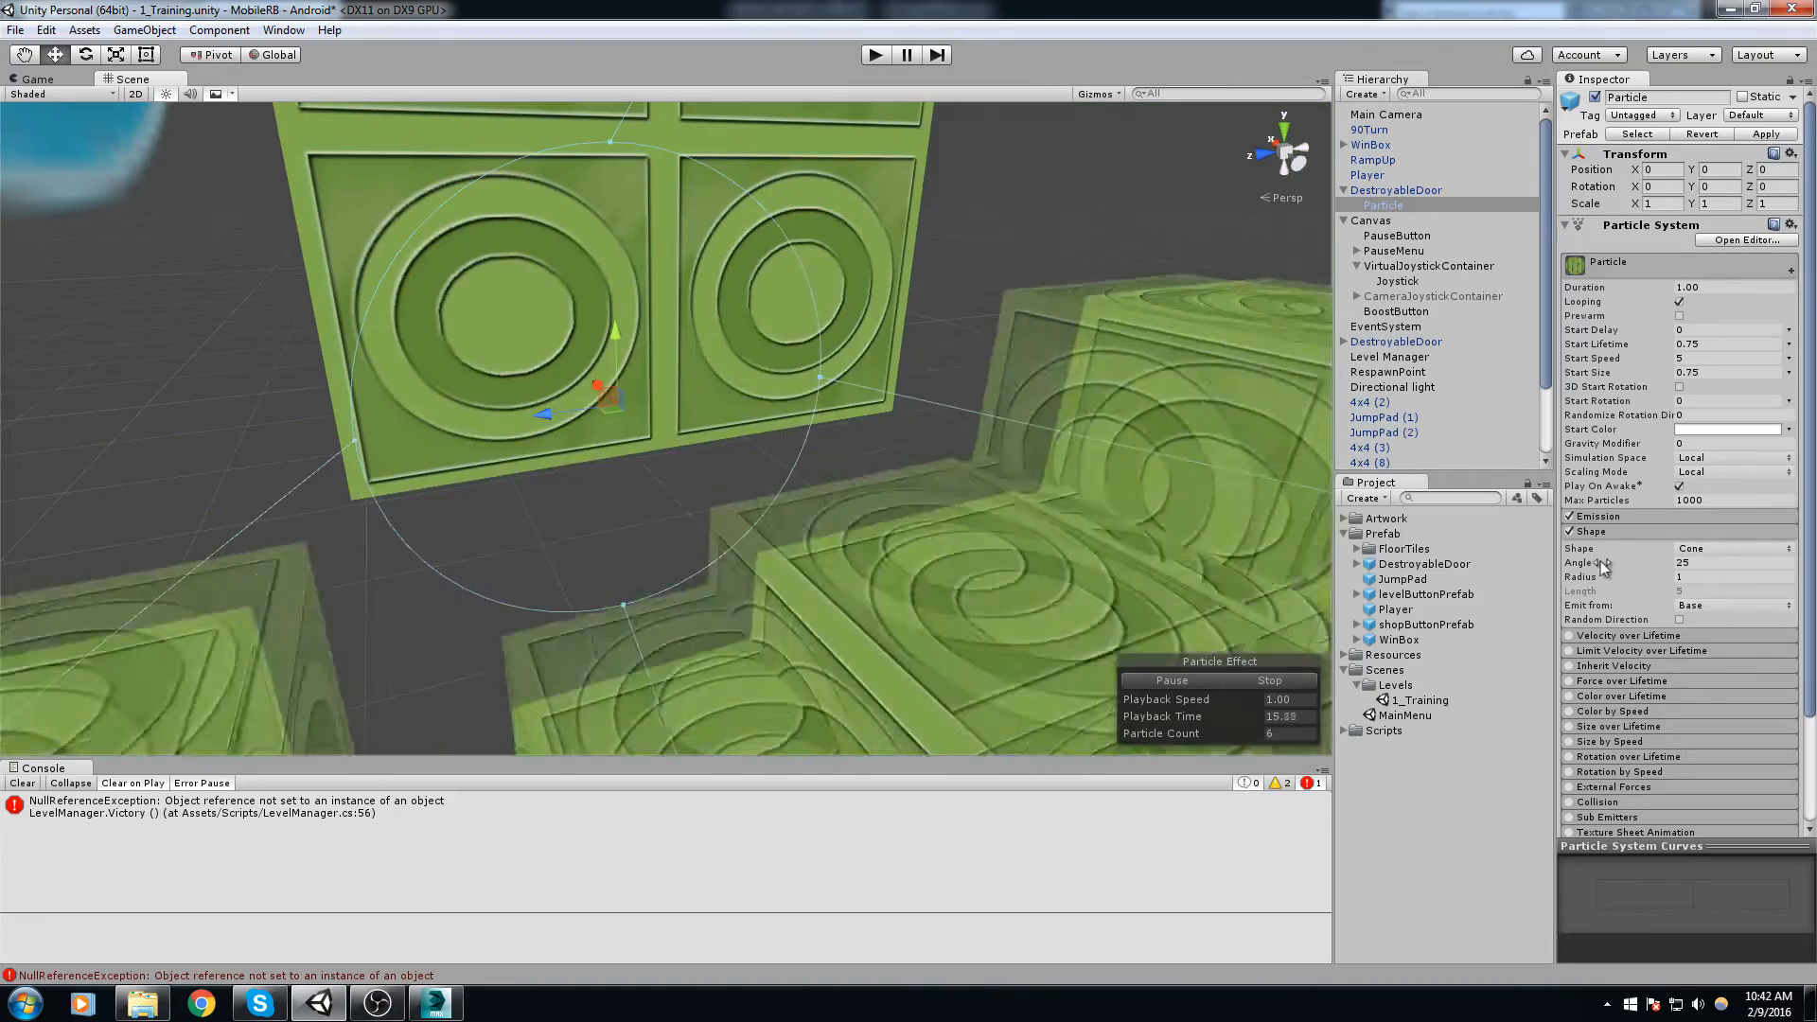
drag(1597, 577, 1588, 581)
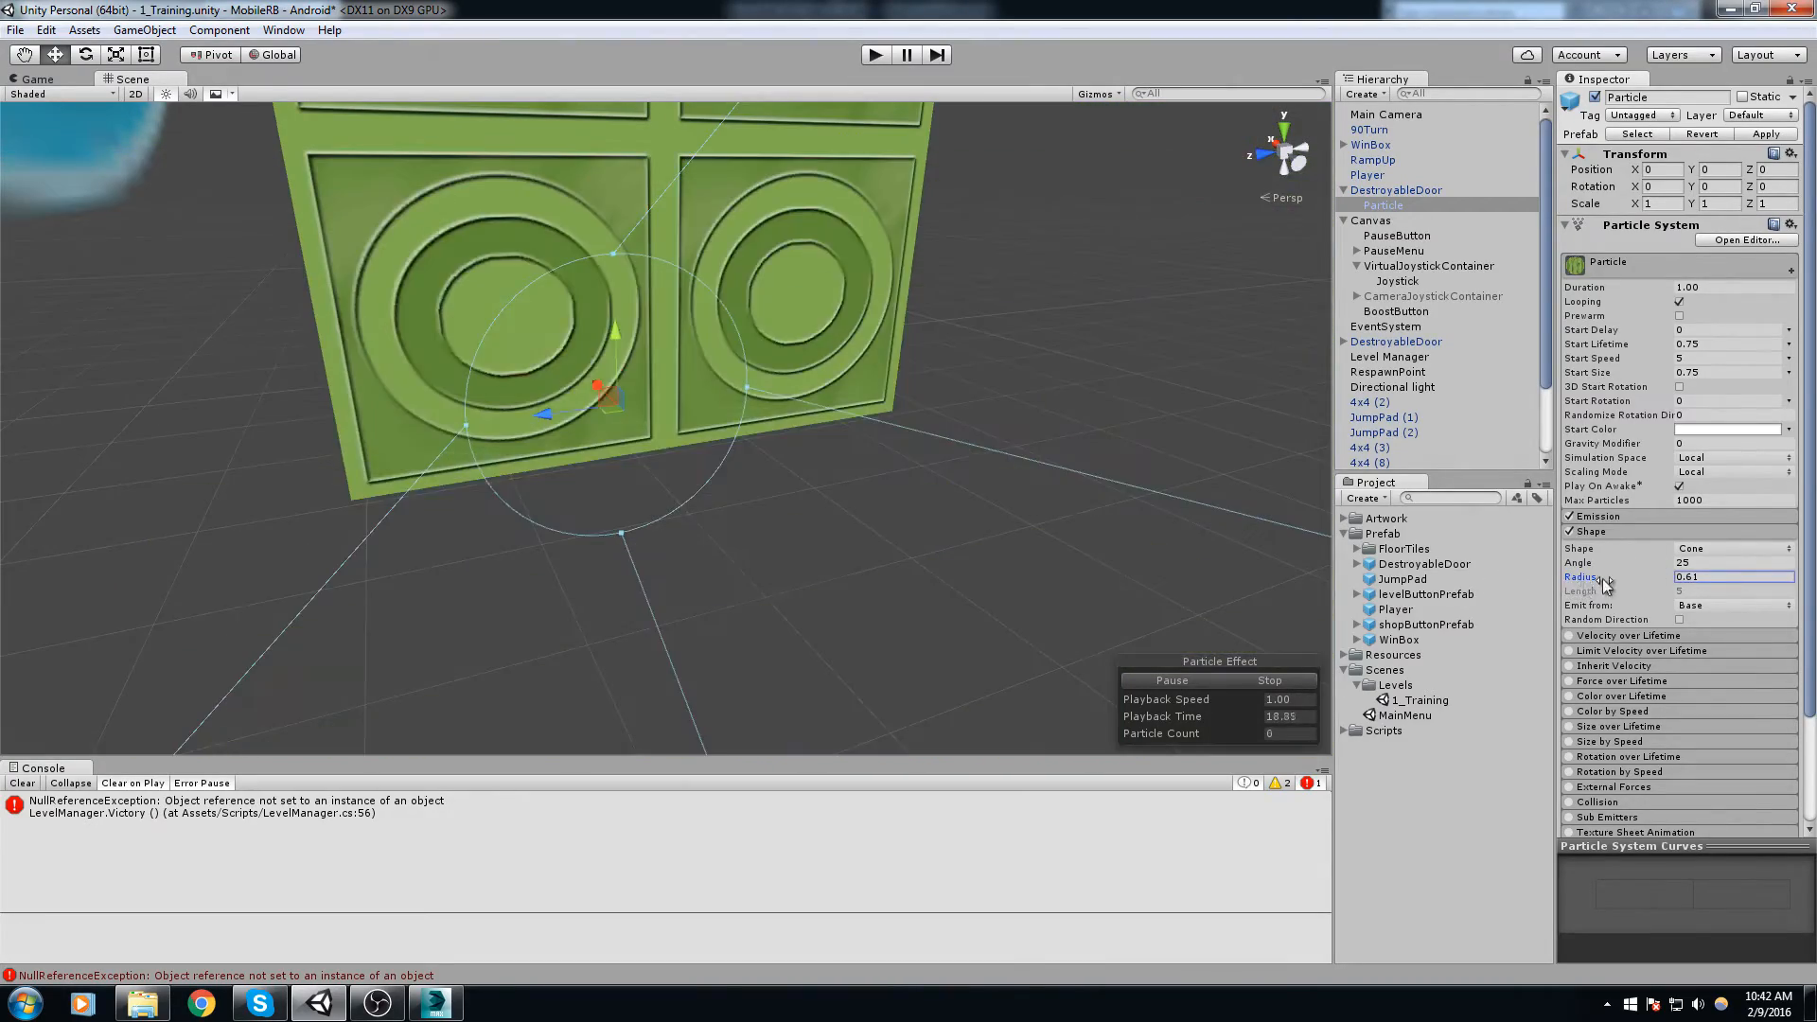
drag(1604, 577, 1565, 576)
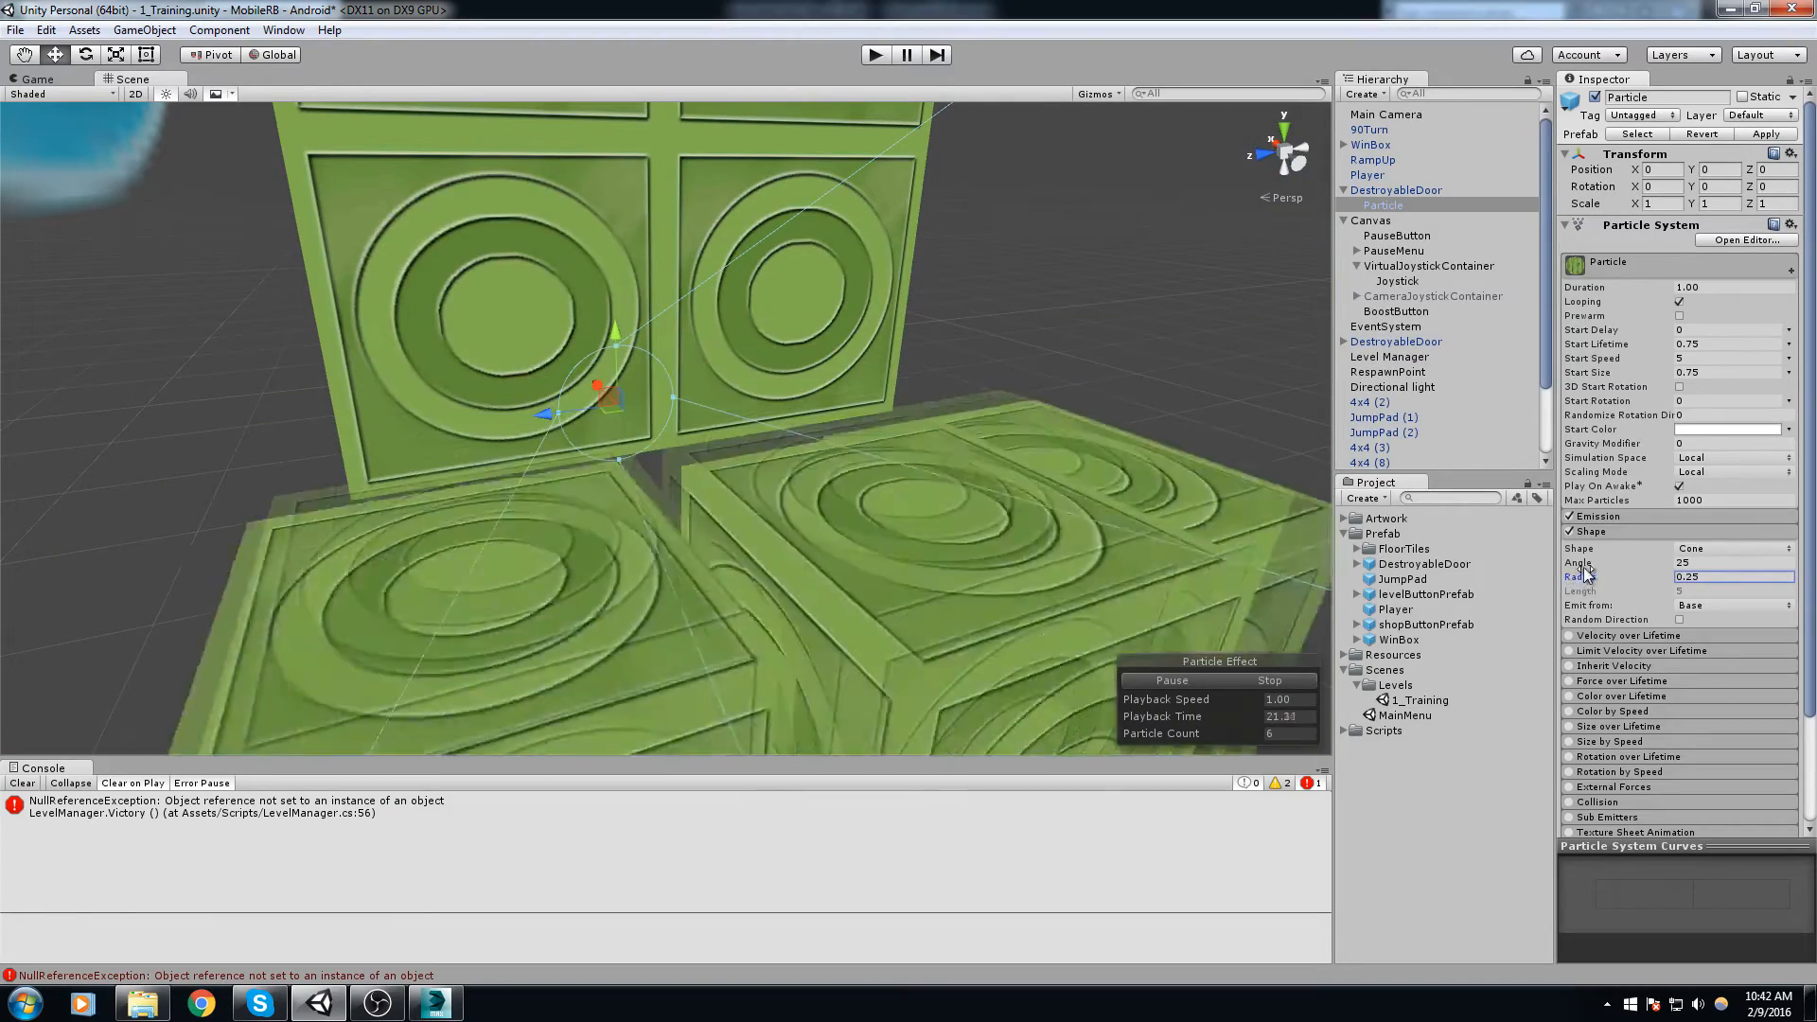
Step: Widen the emission cone's angle to 65.13 and view how the cubes spread from the door
drag(1577, 562, 1049, 508)
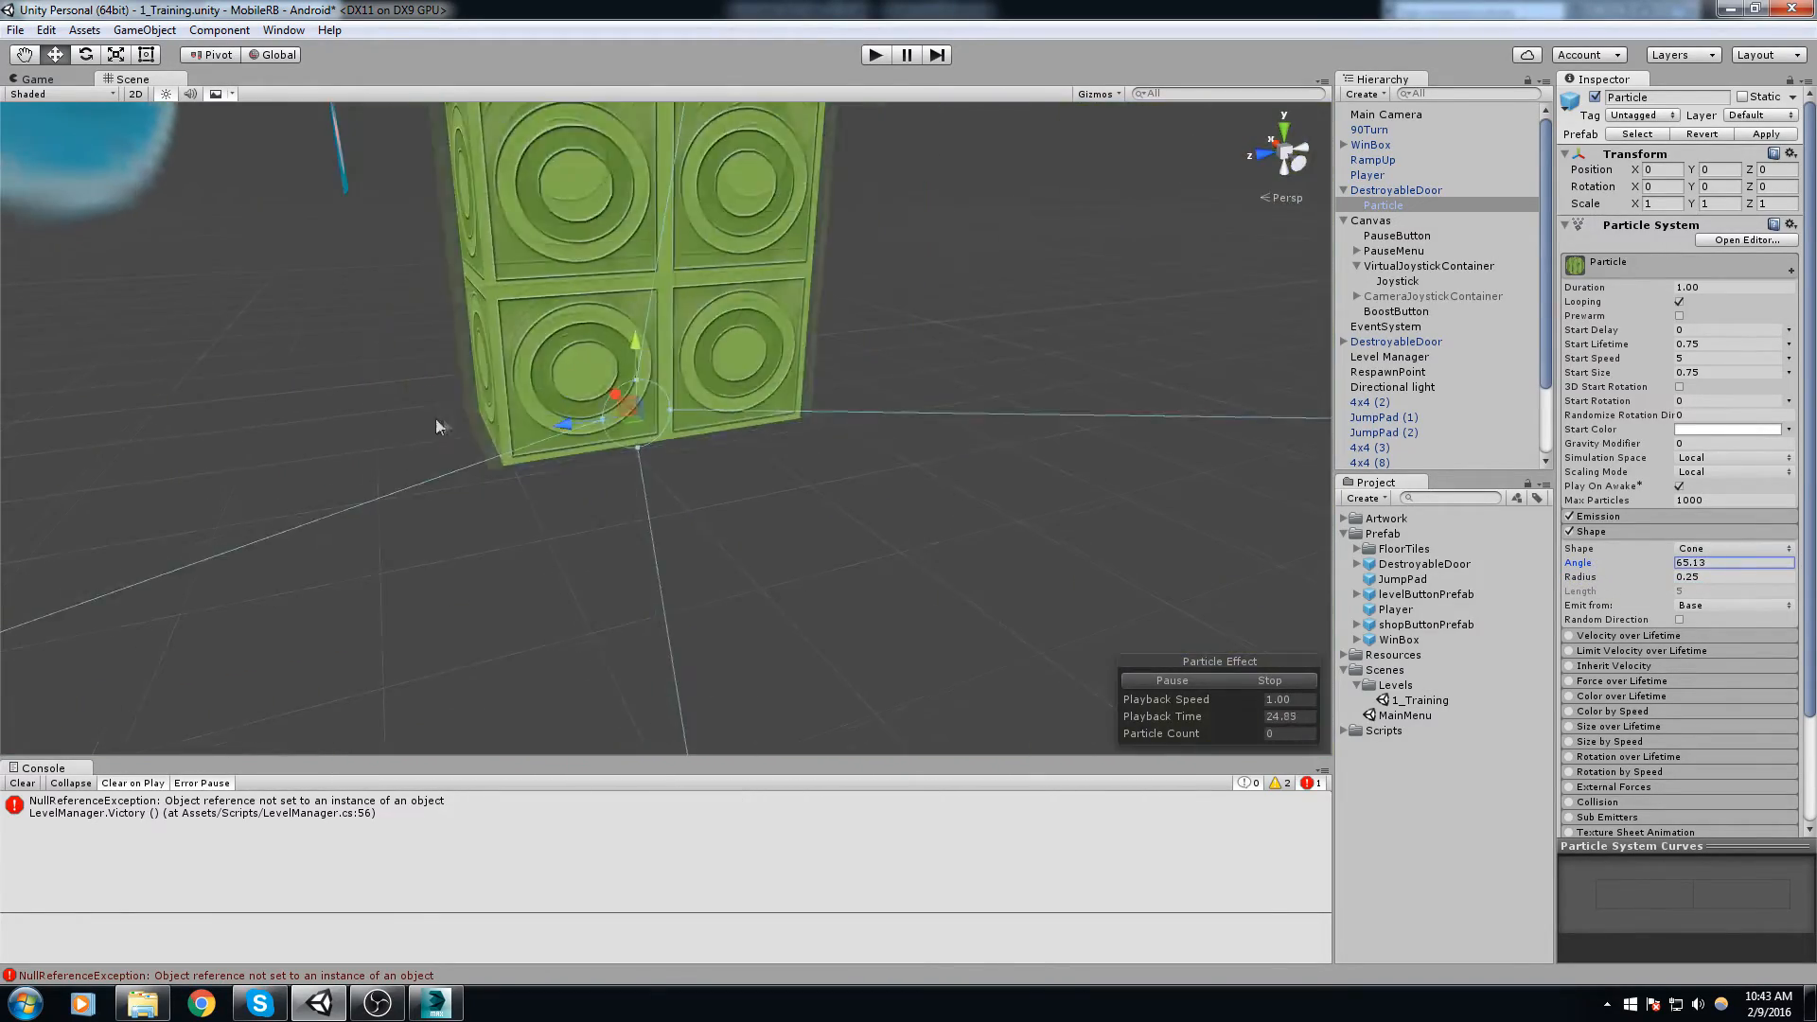
right_drag(435, 419, 615, 389)
middle_drag(615, 389, 952, 419)
alt+drag(952, 418, 808, 423)
middle_drag(808, 423, 753, 431)
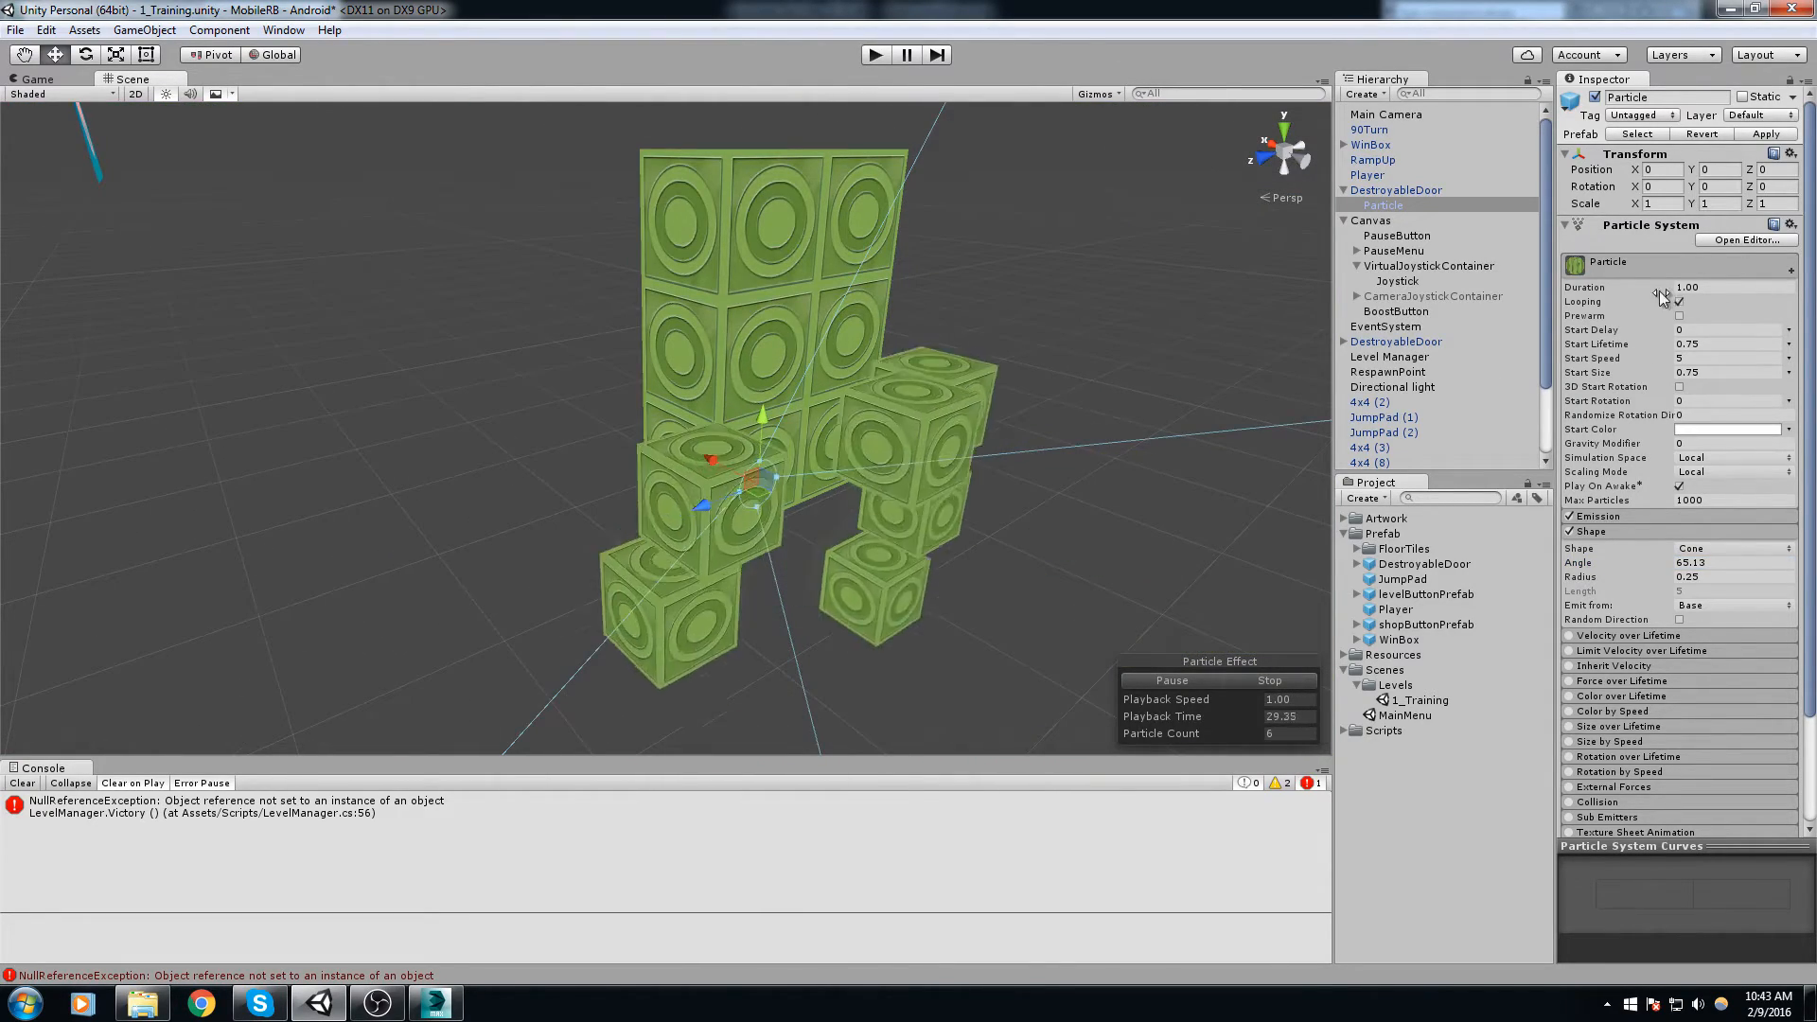
Step: Try a Start Size of 0.25 for the cubes and settle on 0.5
click(1707, 369)
text(0.25)
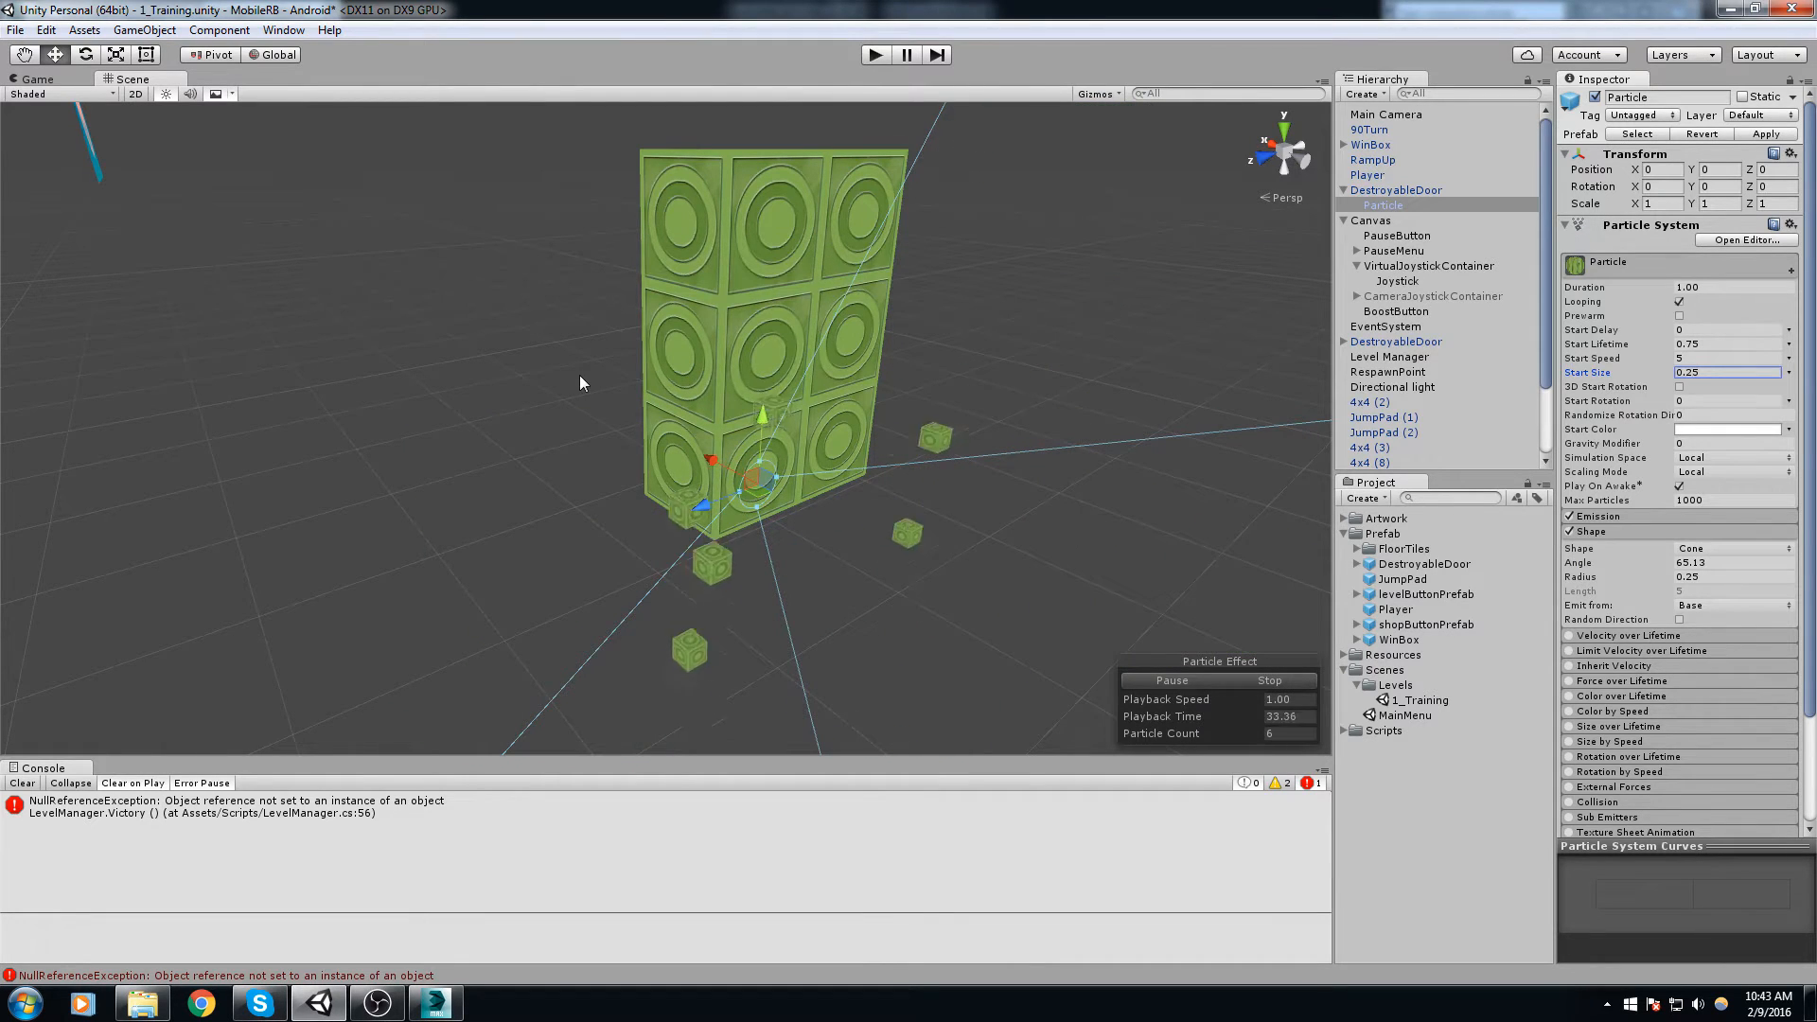
text(0.5)
Step: Set the minimum and maximum of the particle emission burst at time 0.00 to 20
click(1618, 259)
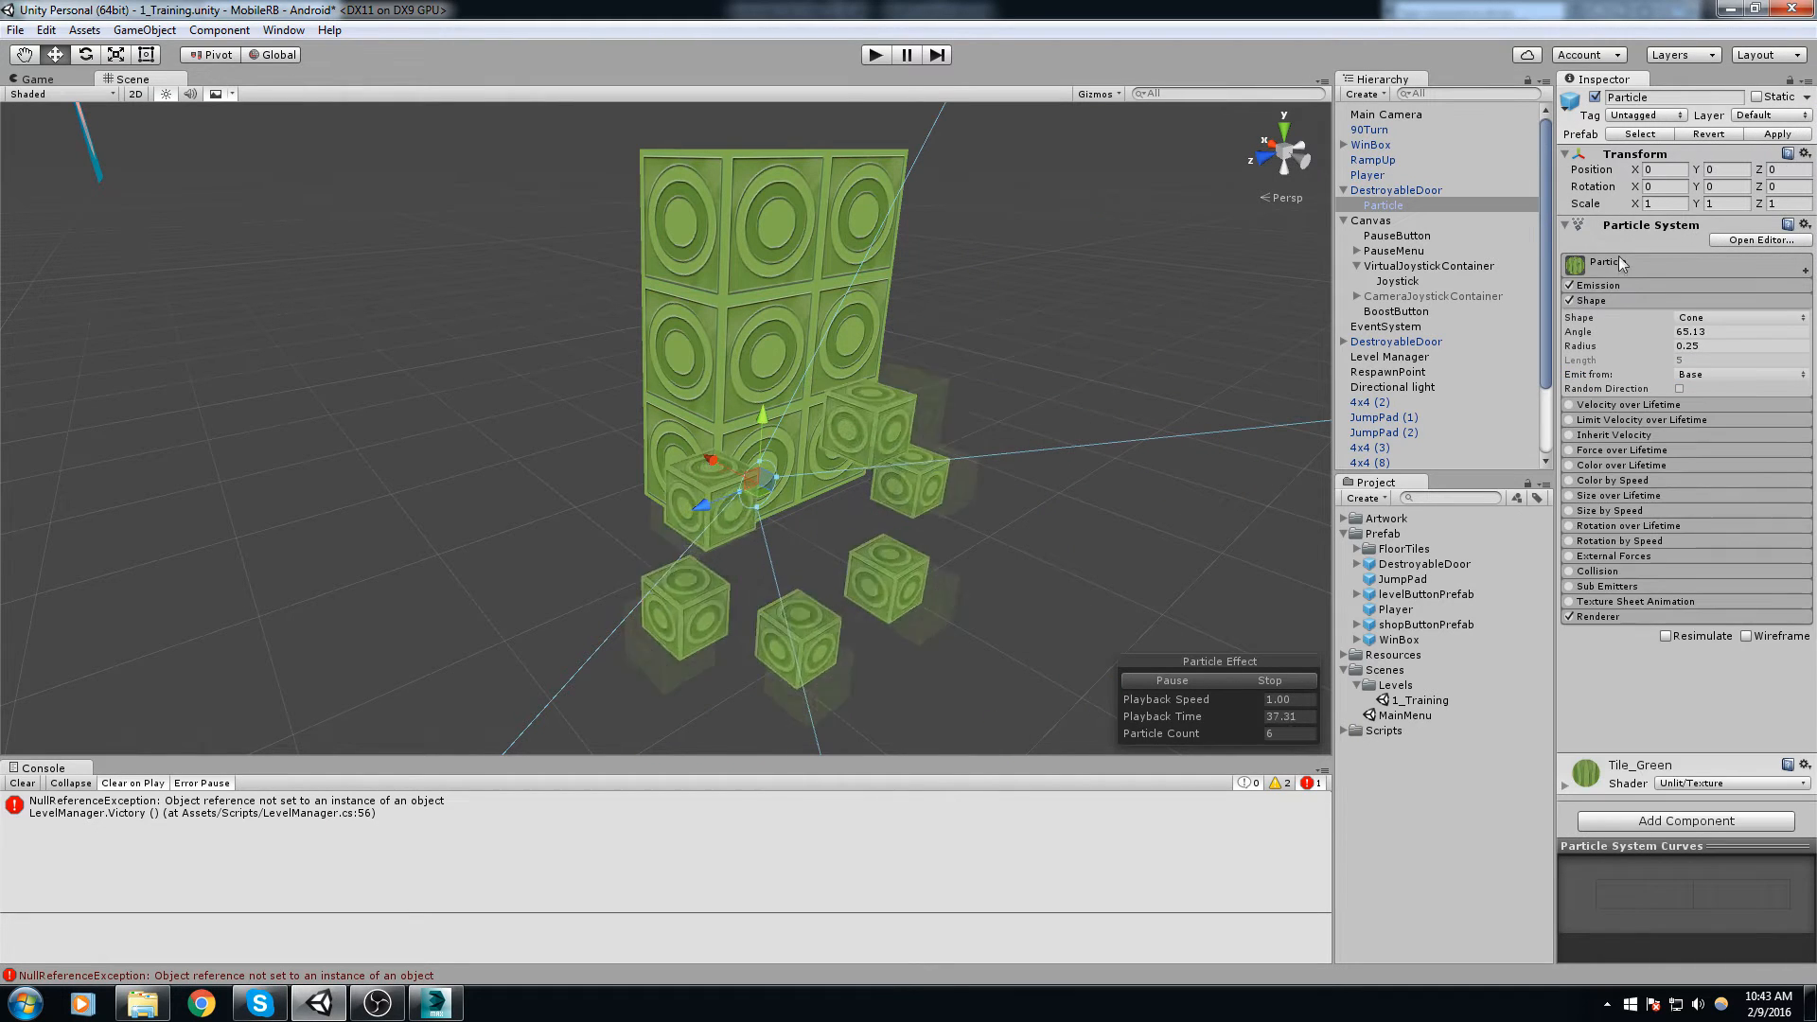
click(1620, 285)
click(1708, 352)
text(20)
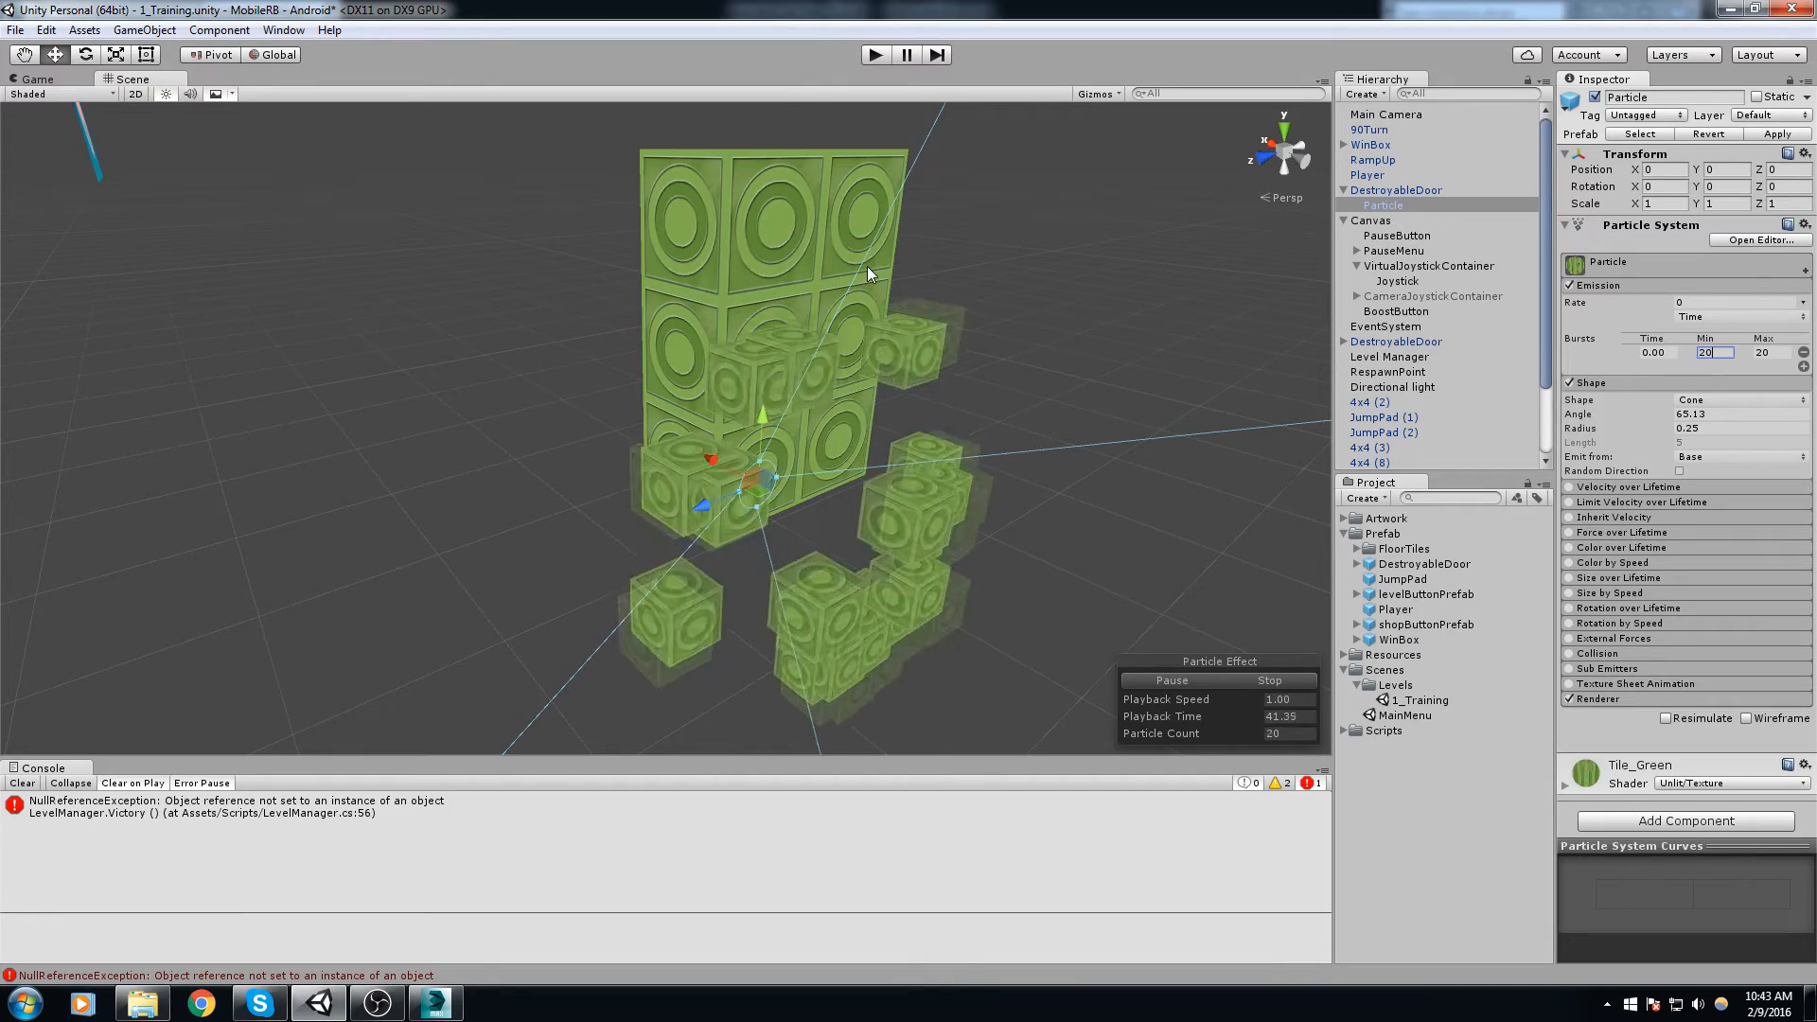
middle_drag(867, 272, 969, 362)
right_drag(969, 361, 1048, 338)
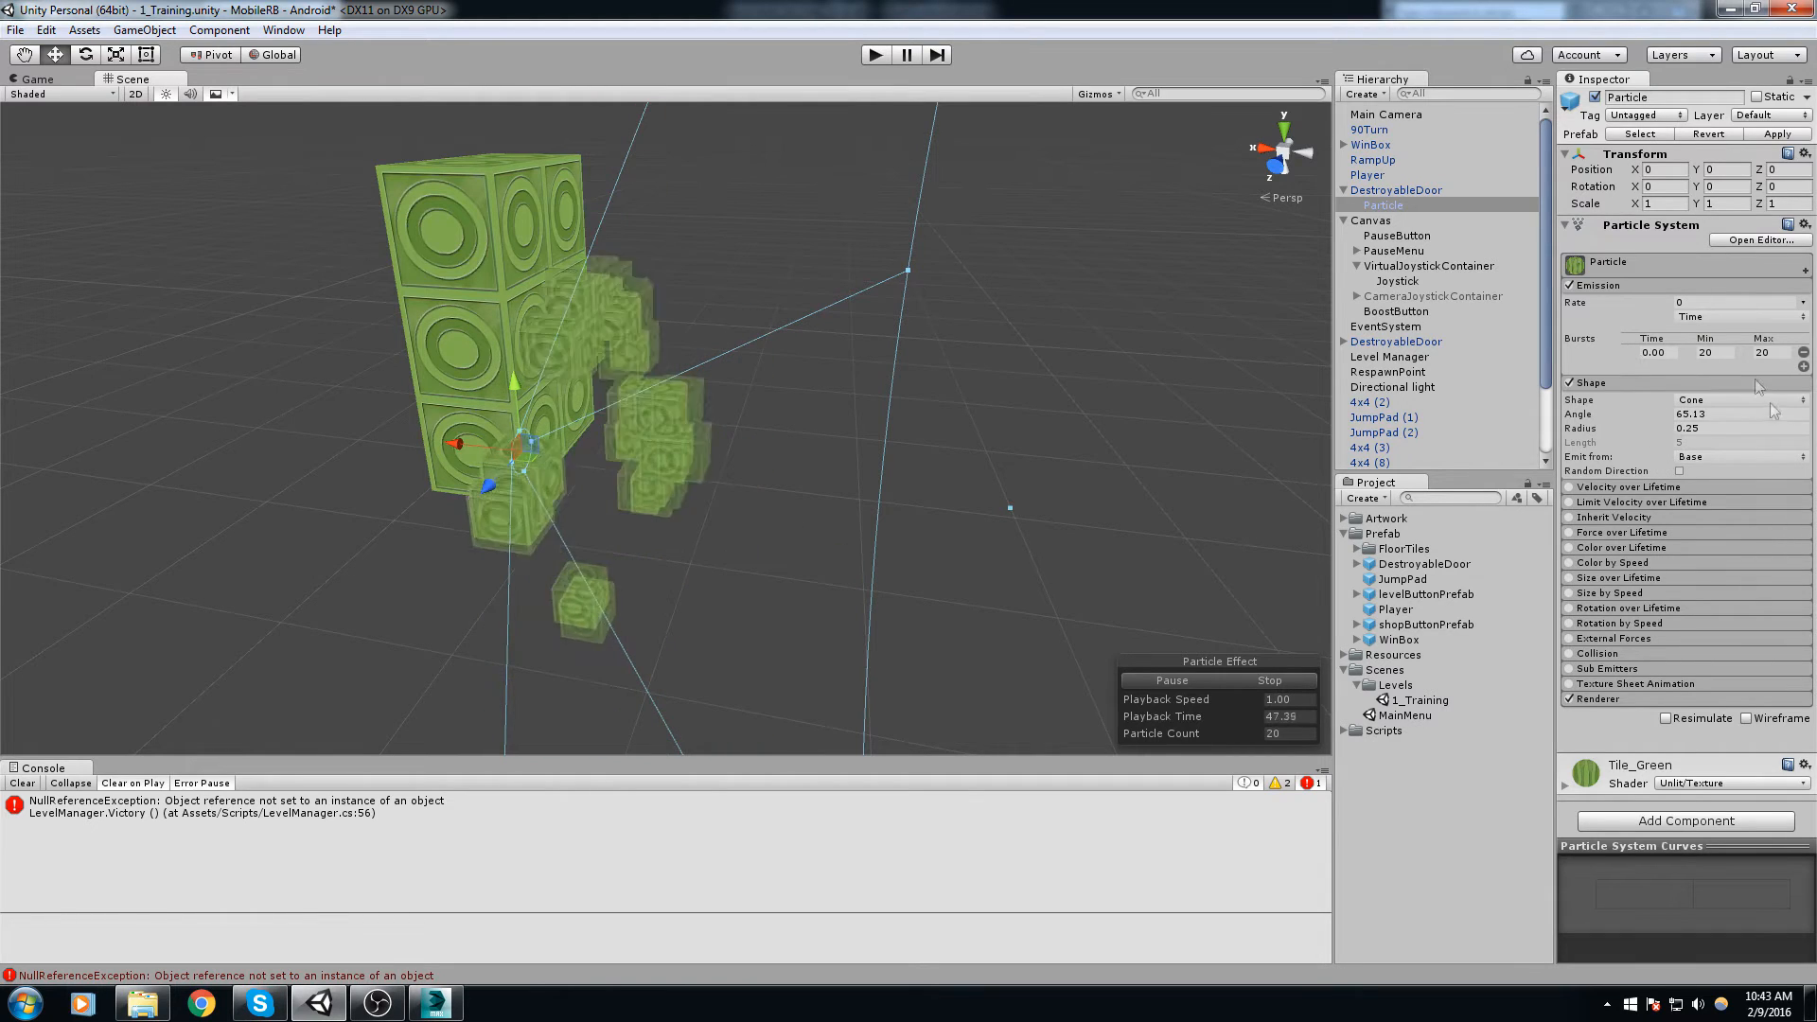
Step: Set the particles' Start Speed to 7.5 and view the burst from several angles
click(1628, 263)
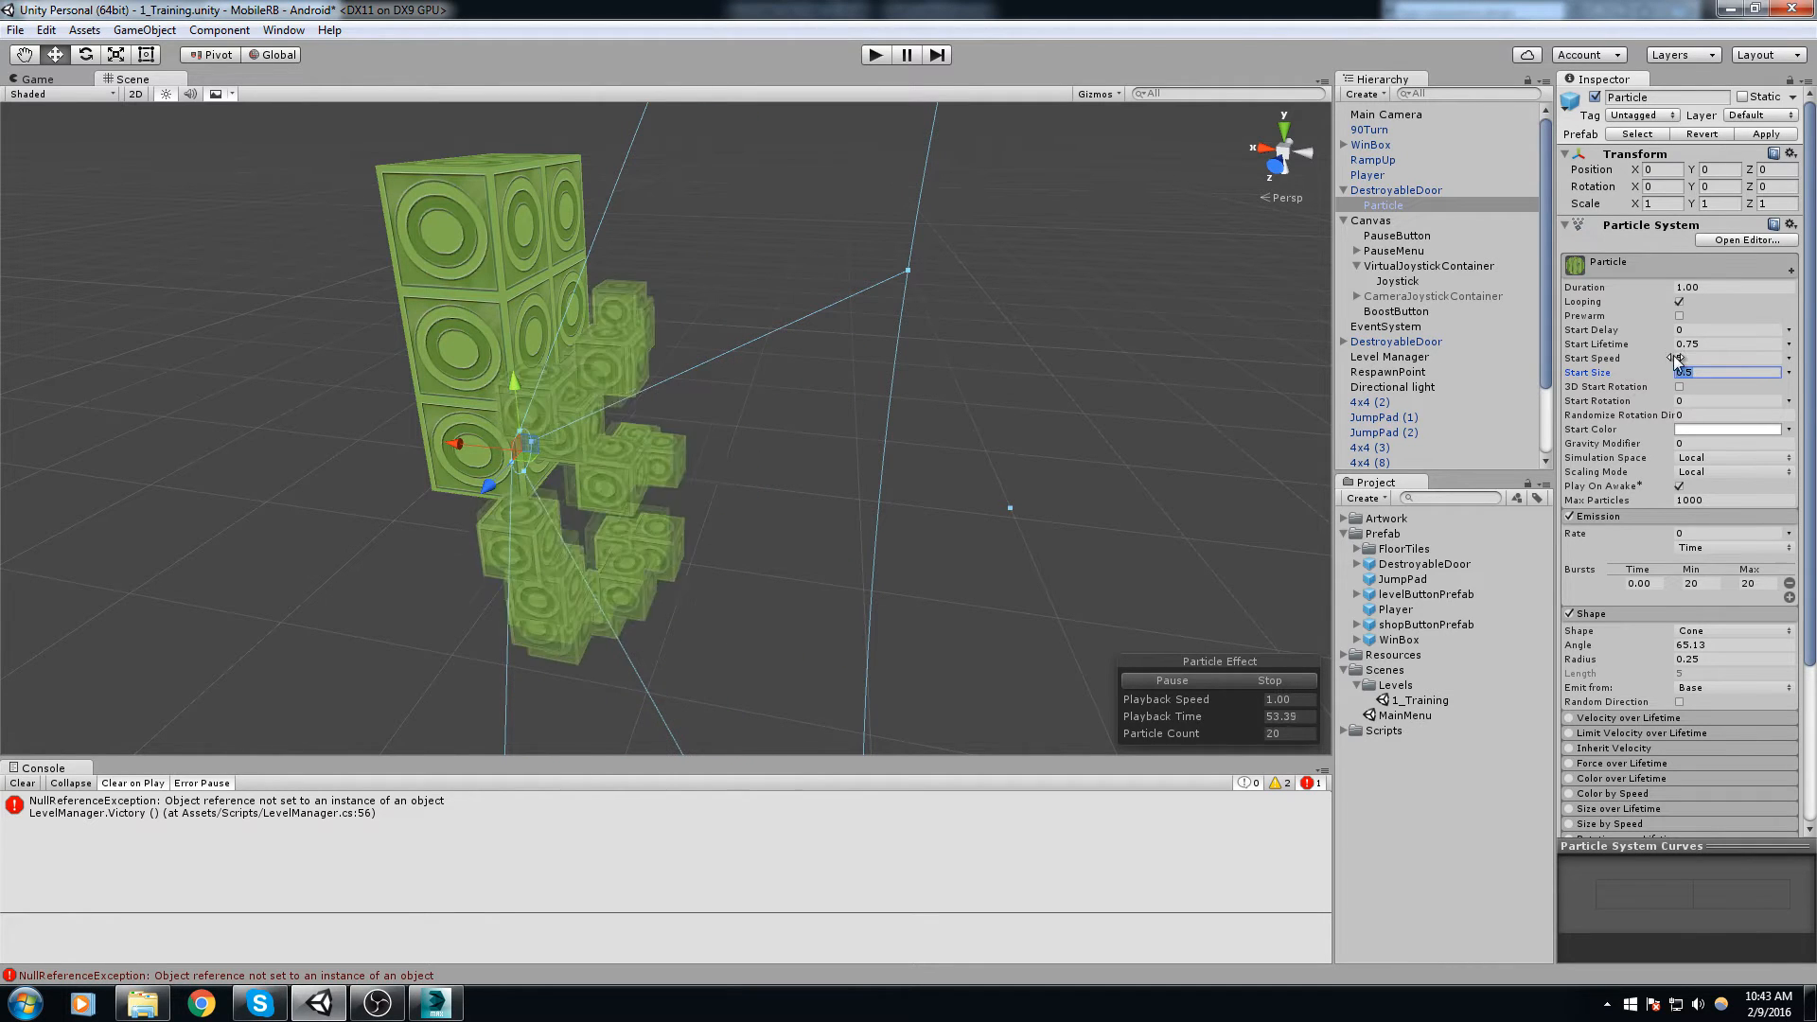
text(7.5)
alt+drag(876, 300, 646, 344)
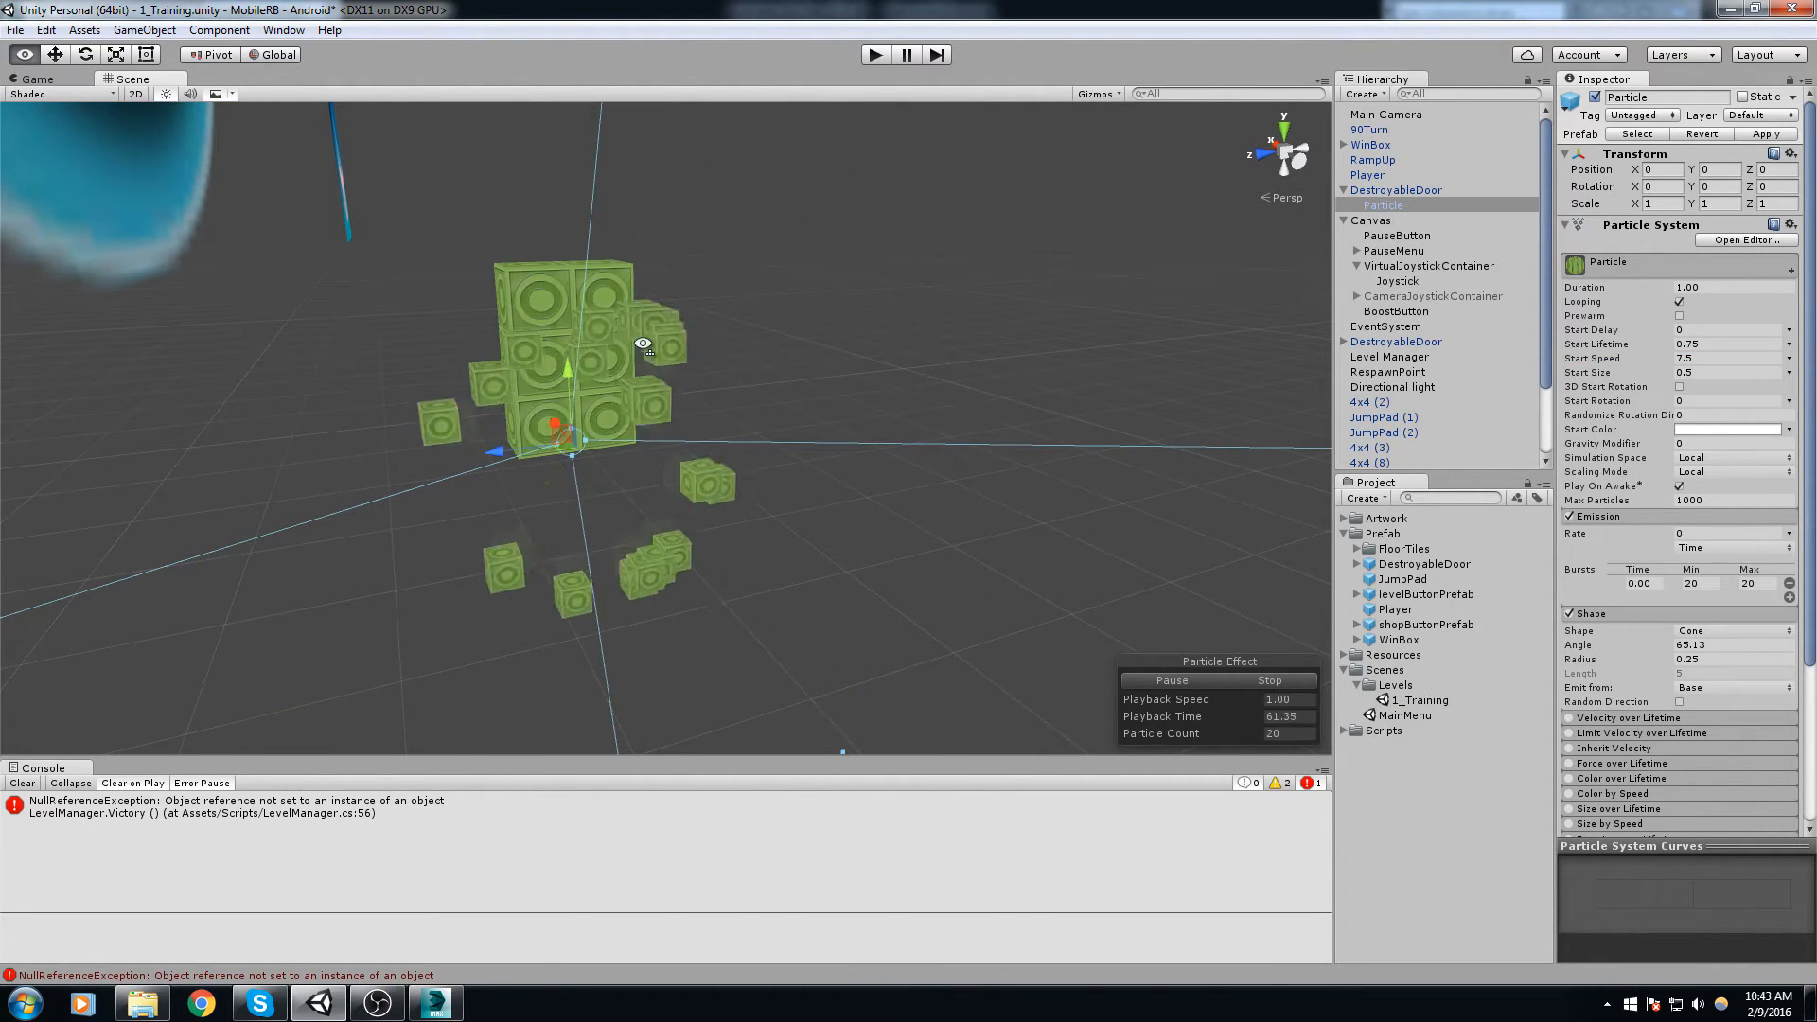
right_drag(644, 344, 658, 341)
middle_drag(658, 341, 832, 417)
right_drag(832, 418, 907, 406)
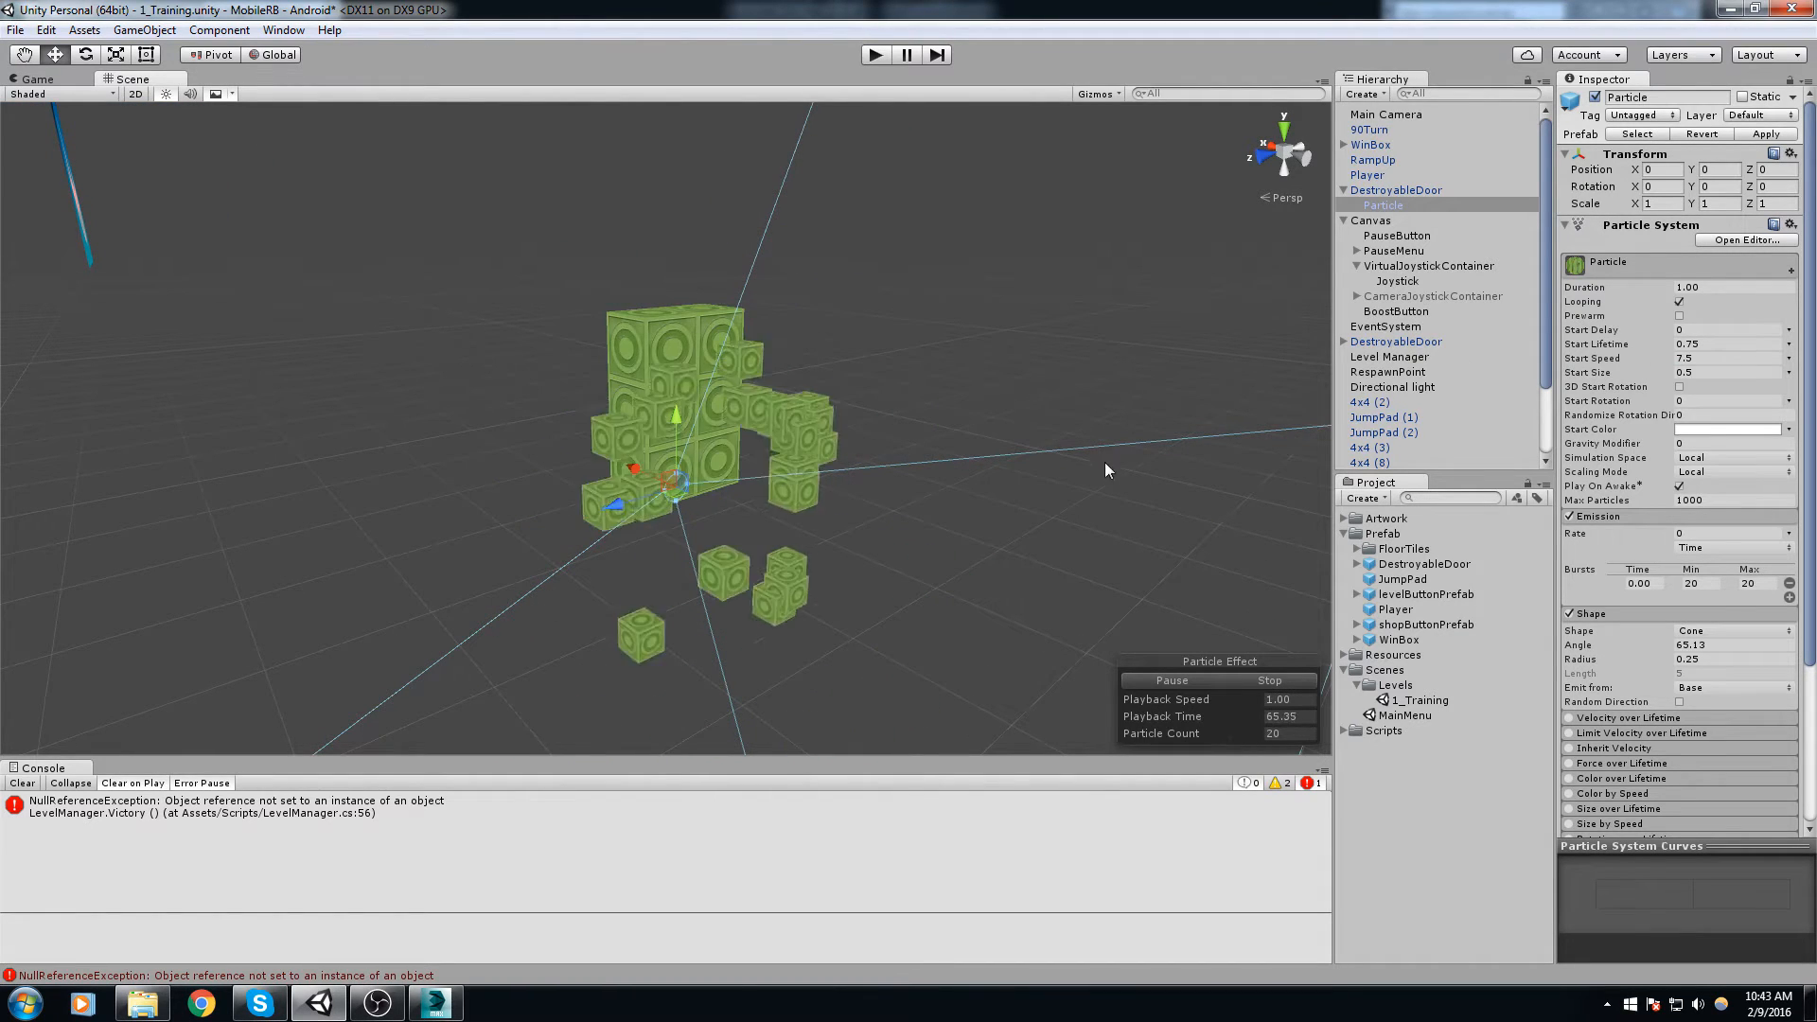
Step: Set the particles' Gravity Modifier to 1.8
drag(1602, 445, 1654, 445)
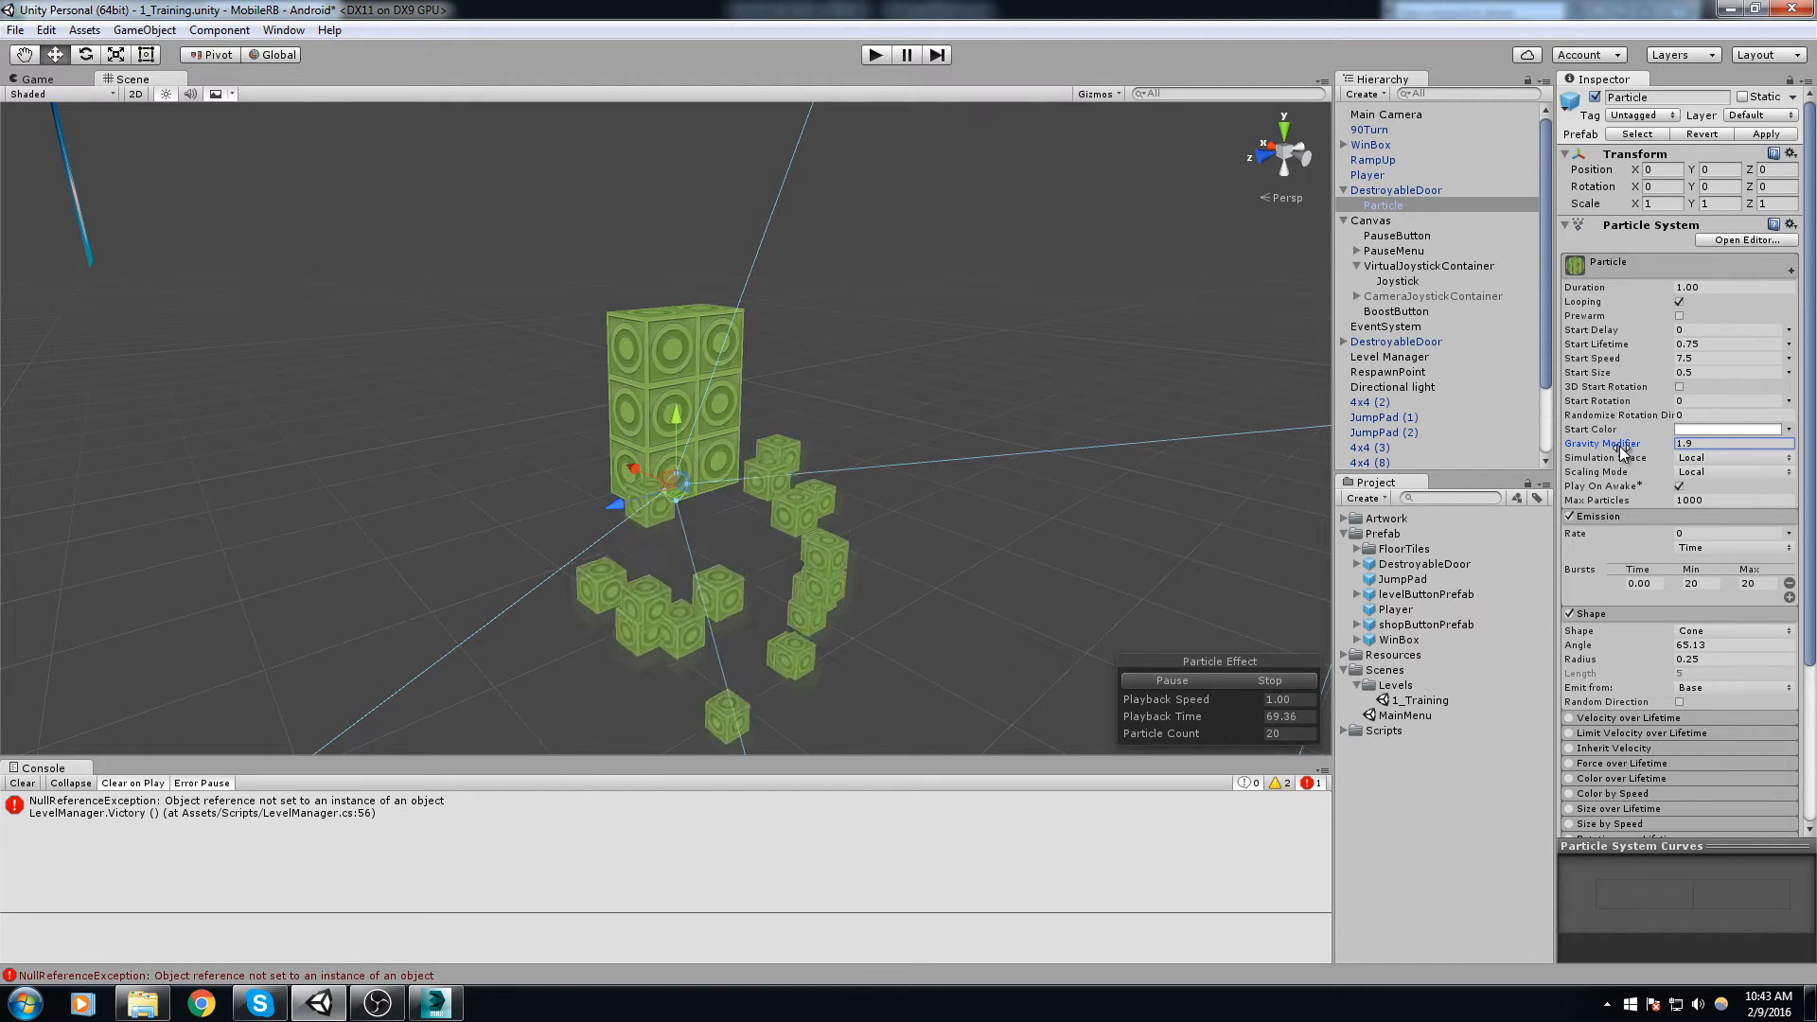
drag(1599, 457, 1619, 461)
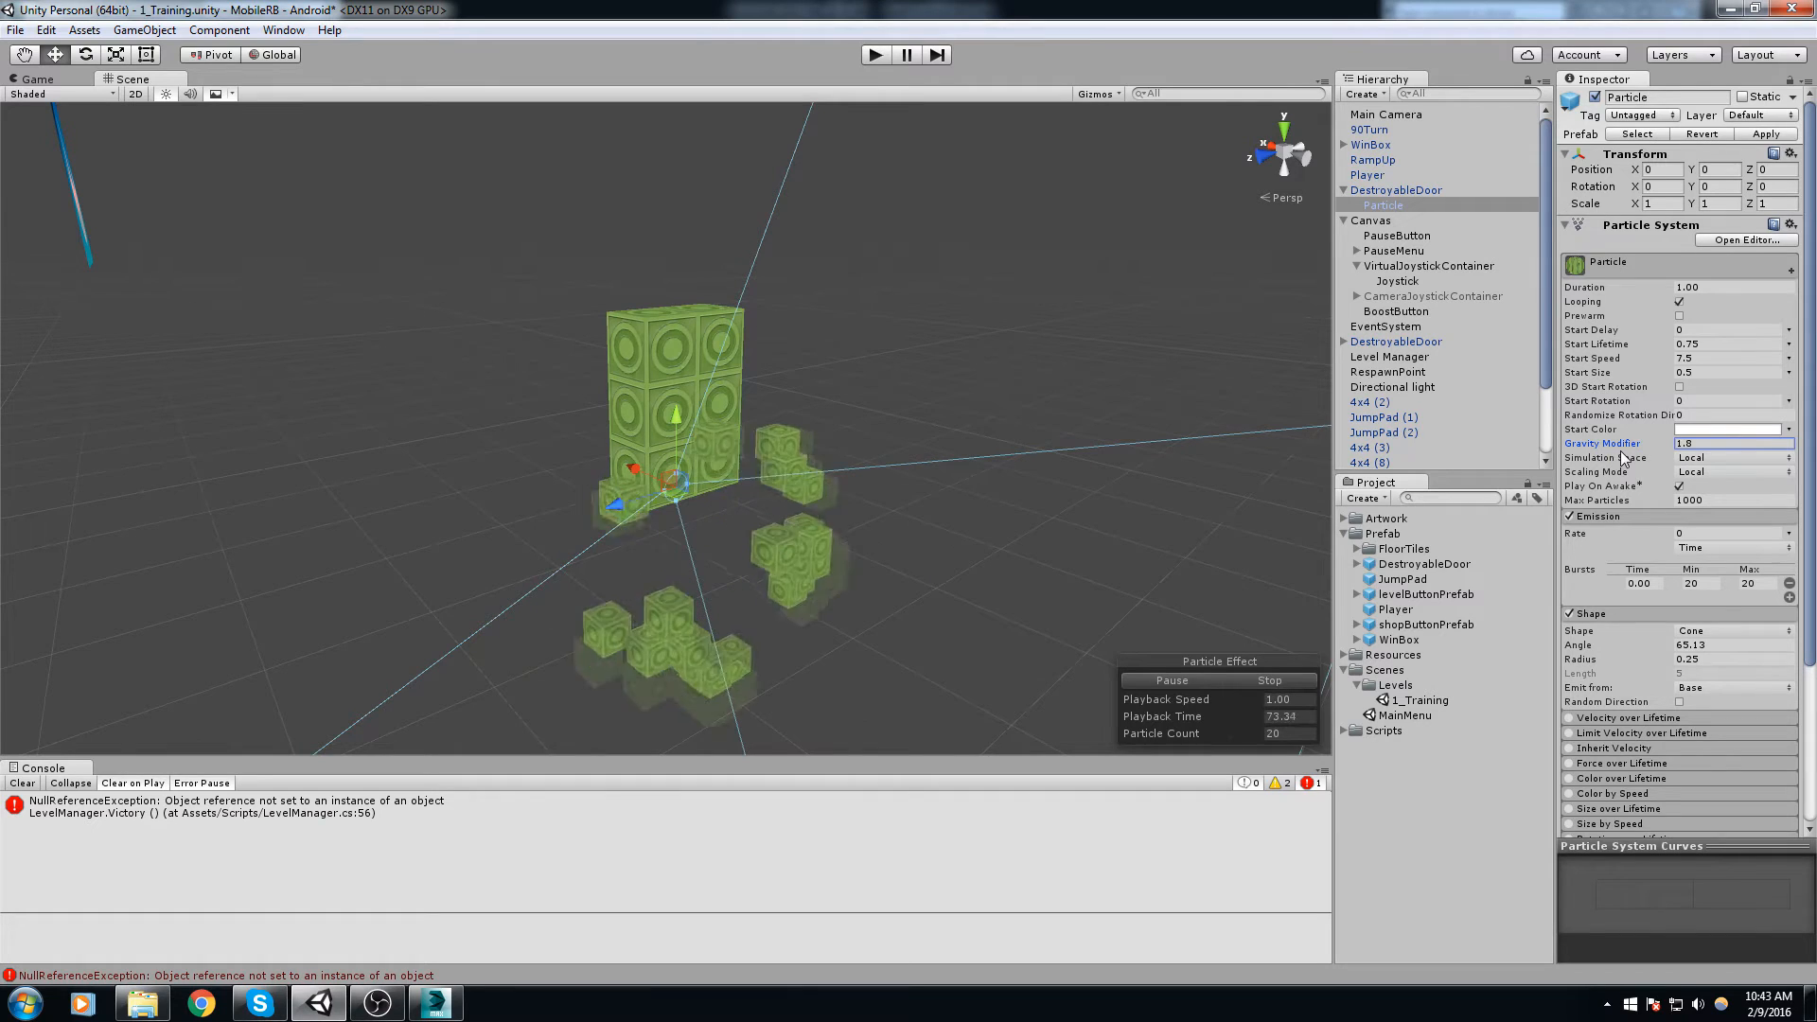
Step: Lower the particles' Gravity Modifier to 1.2 and view the cube burst from several angles
drag(1620, 451, 1615, 451)
alt+drag(776, 407, 1090, 411)
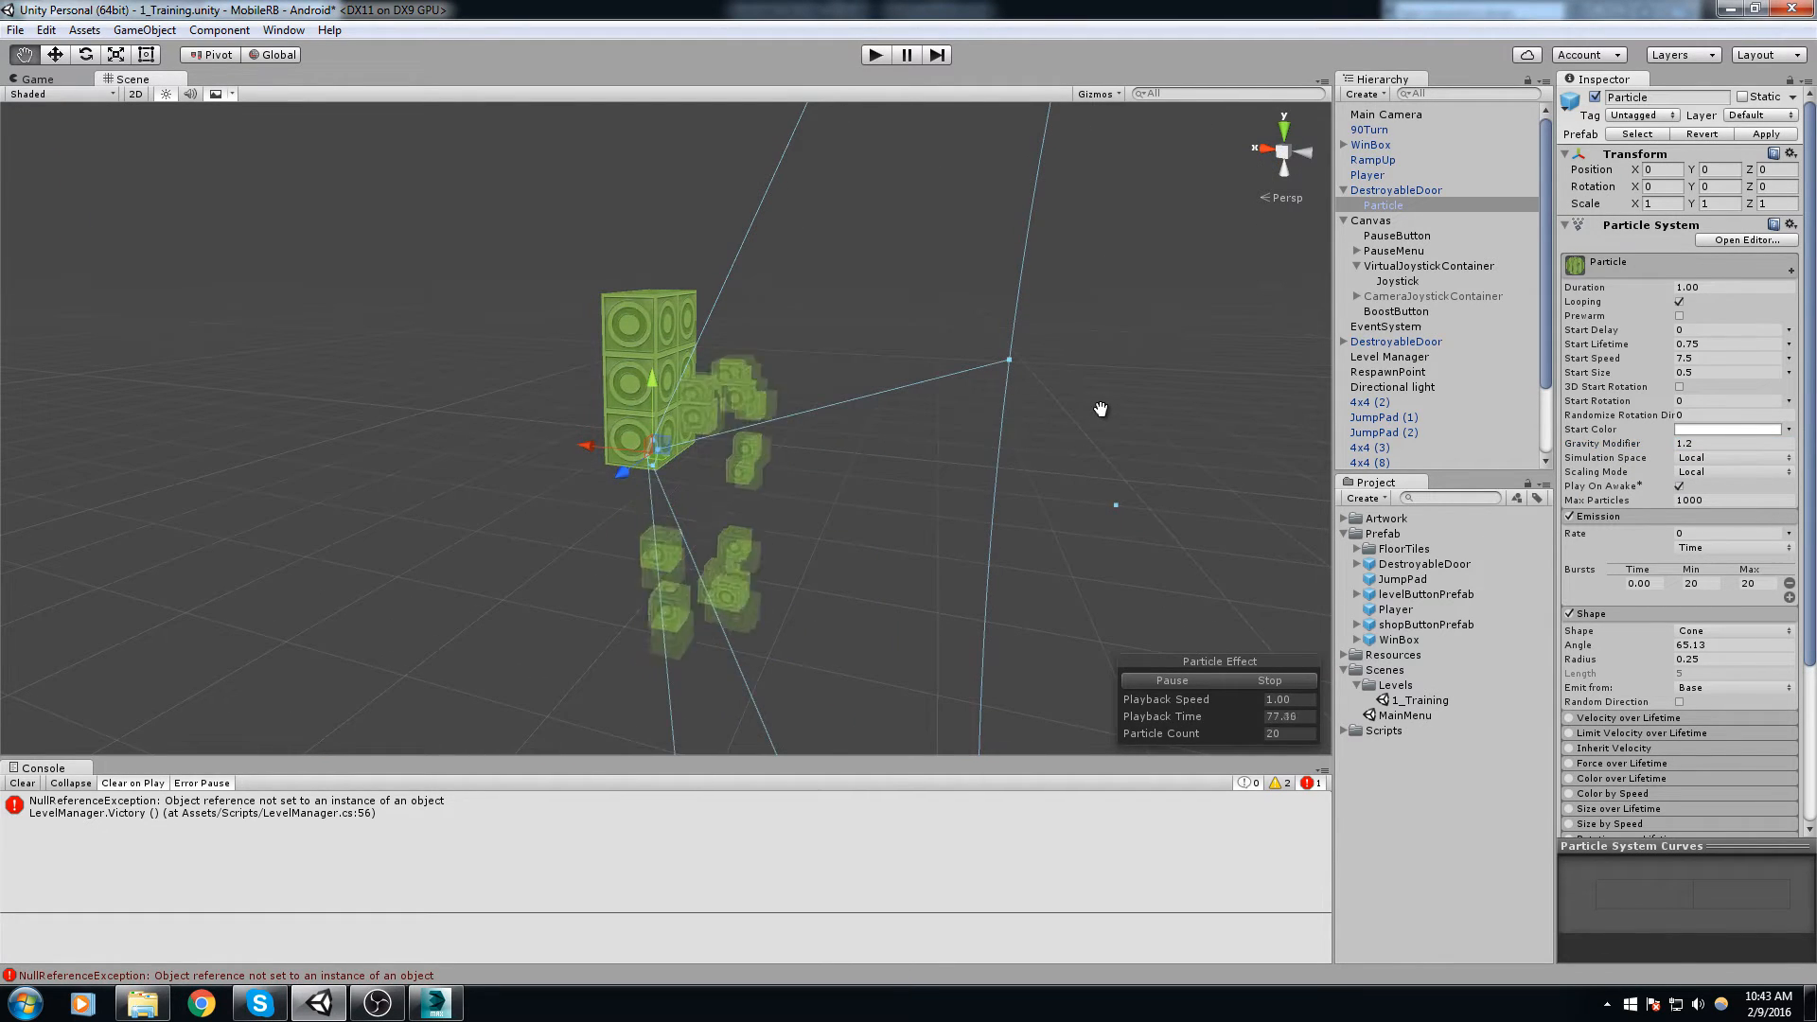
alt+drag(869, 428, 577, 519)
alt+drag(814, 409, 361, 616)
Step: Delete the spare DestroyableDoor floating above the level and undo the deletion
click(1416, 195)
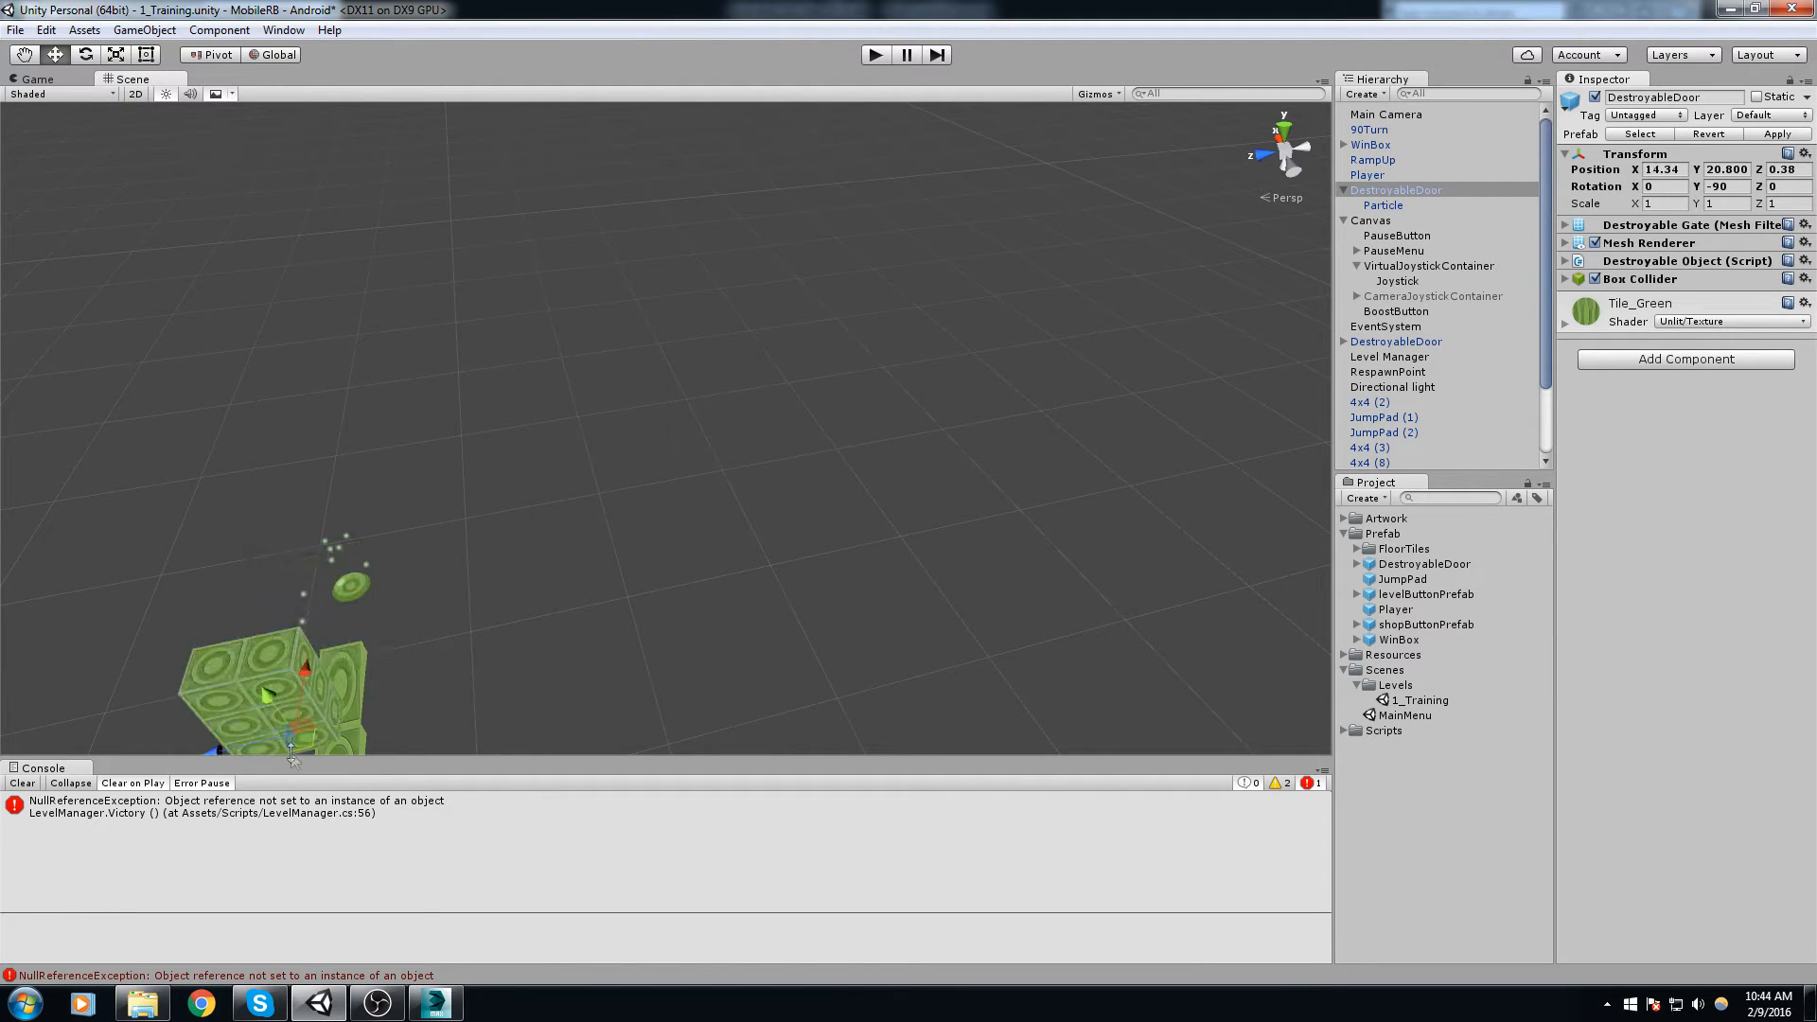
key(f)
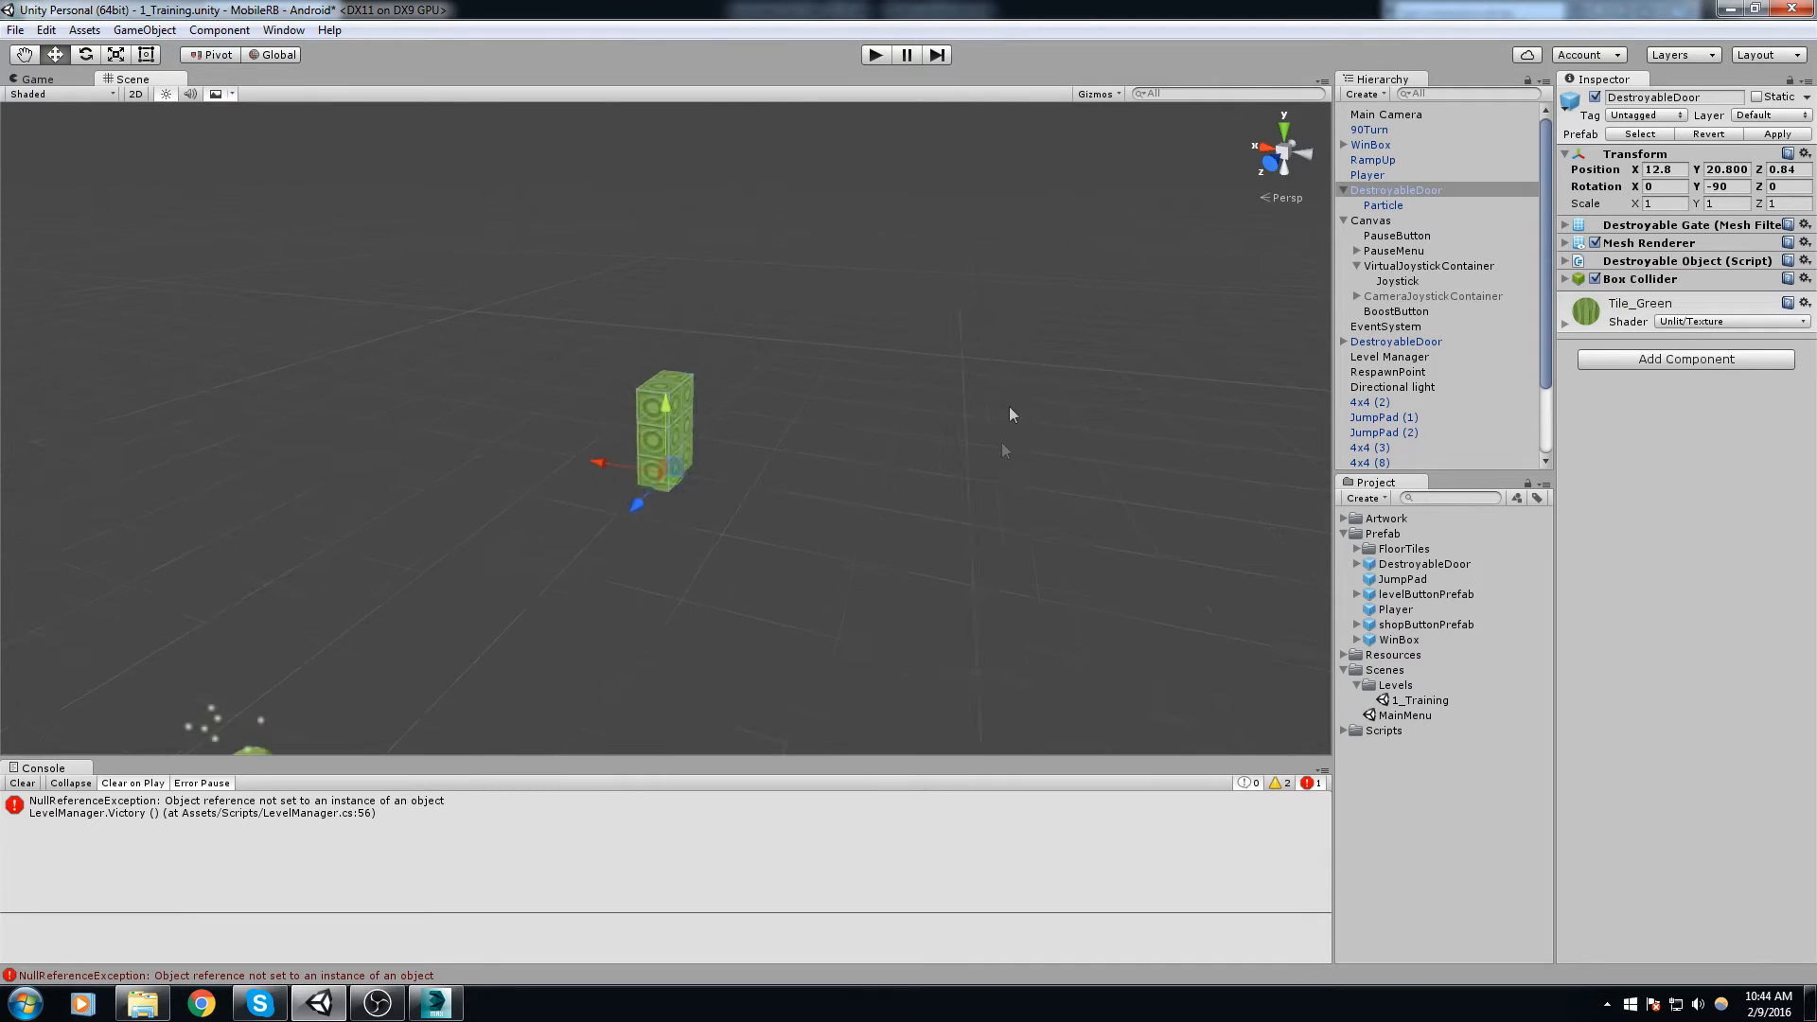
scroll(1009, 409, down, 6)
right_drag(895, 724, 878, 566)
key(Delete)
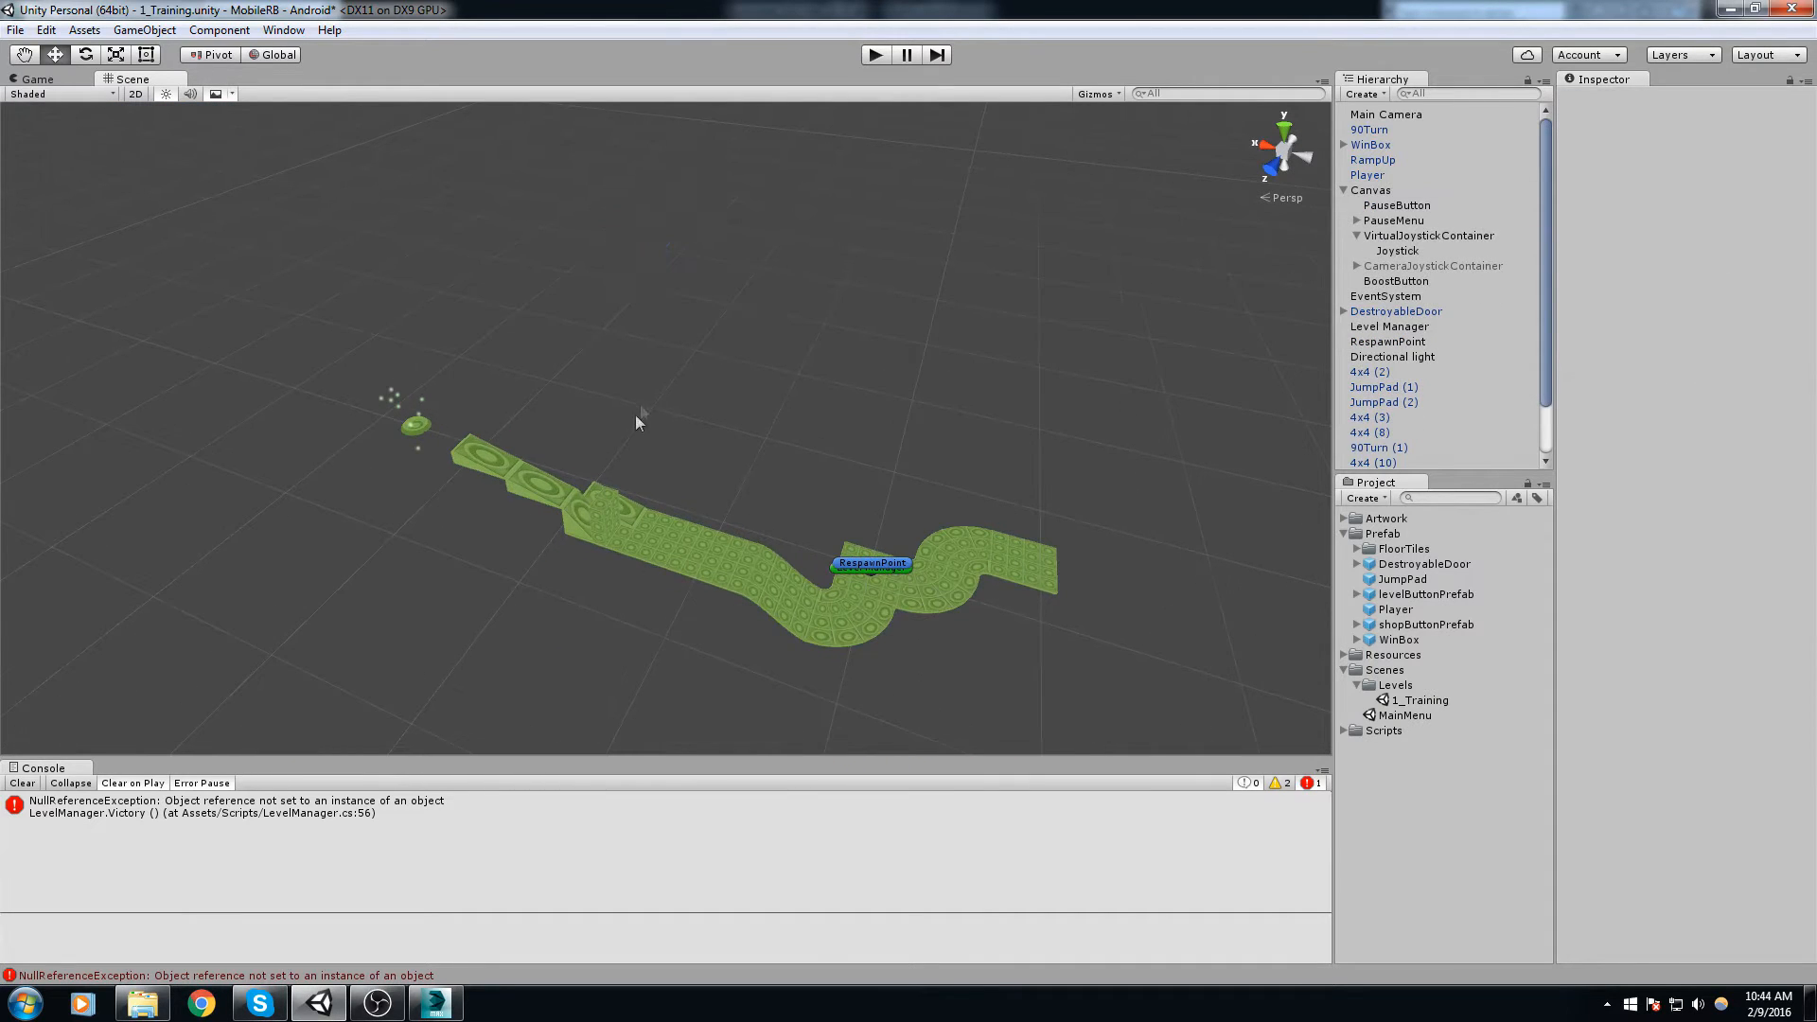
scroll(634, 414, up, 3)
key(ctrl+z)
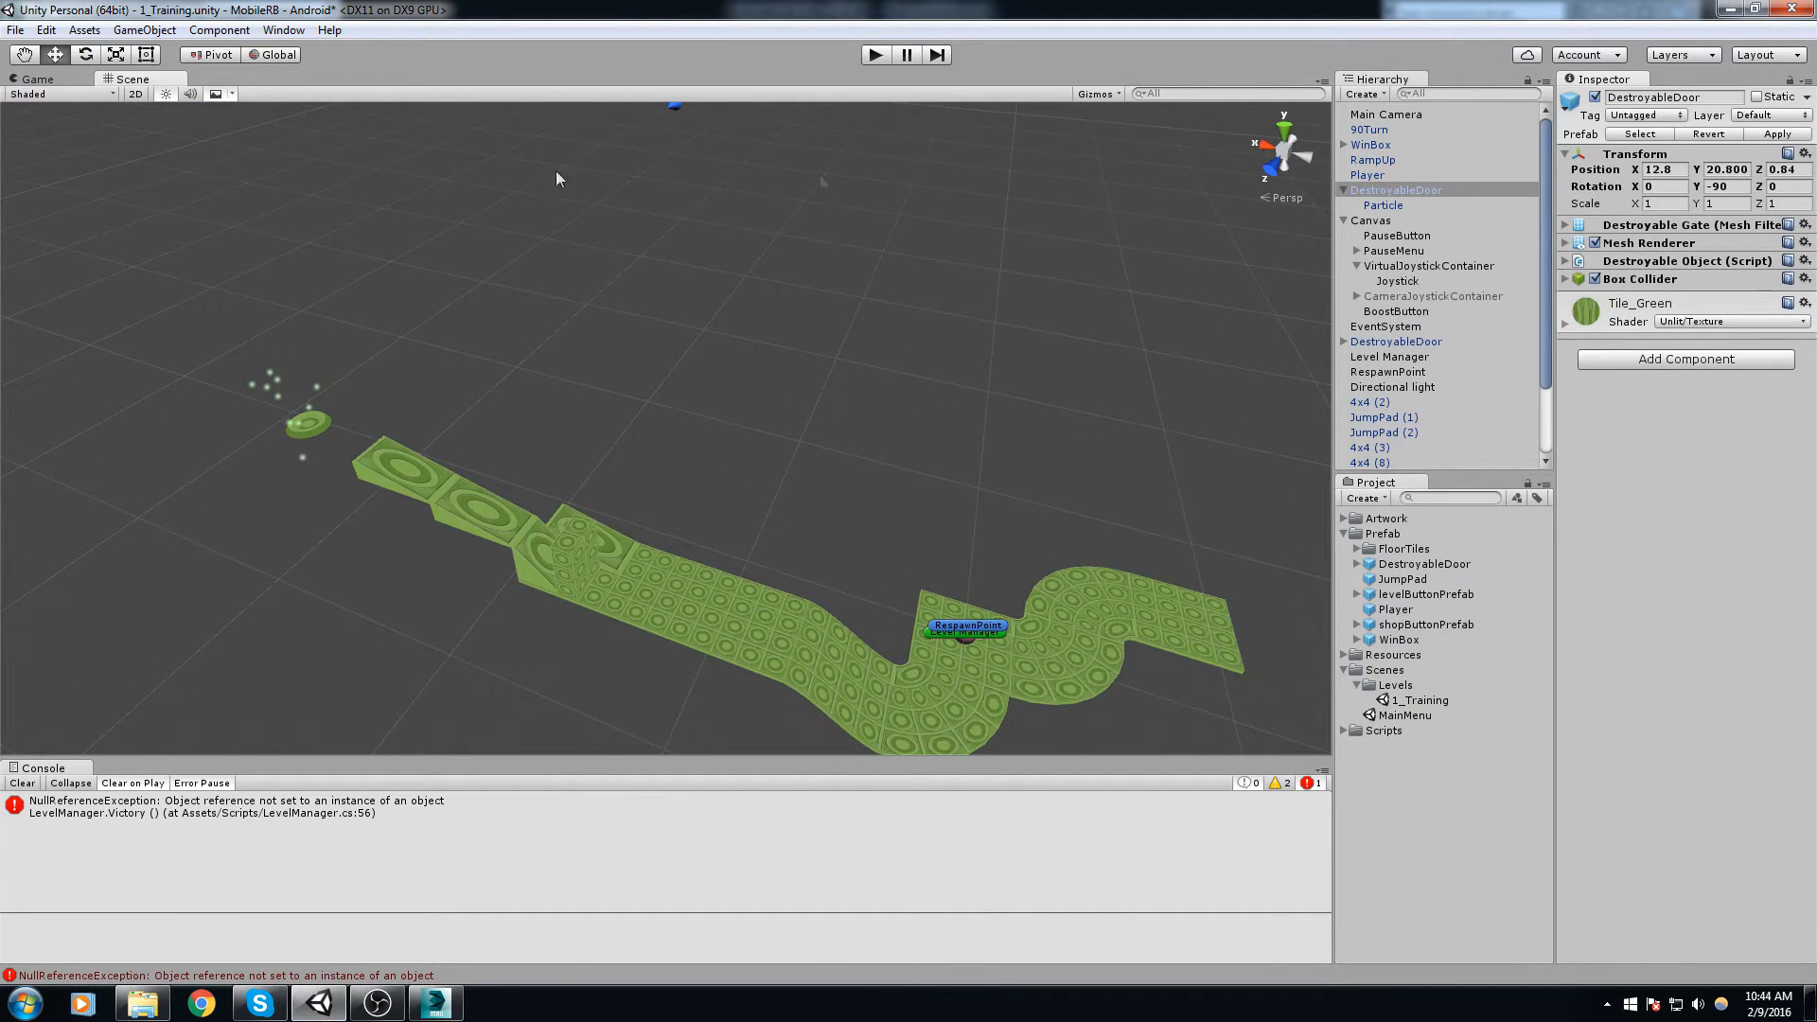
Step: Apply the floating DestroyableDoor's changes to its prefab and delete that spare gate from the scene
right_drag(831, 400, 794, 311)
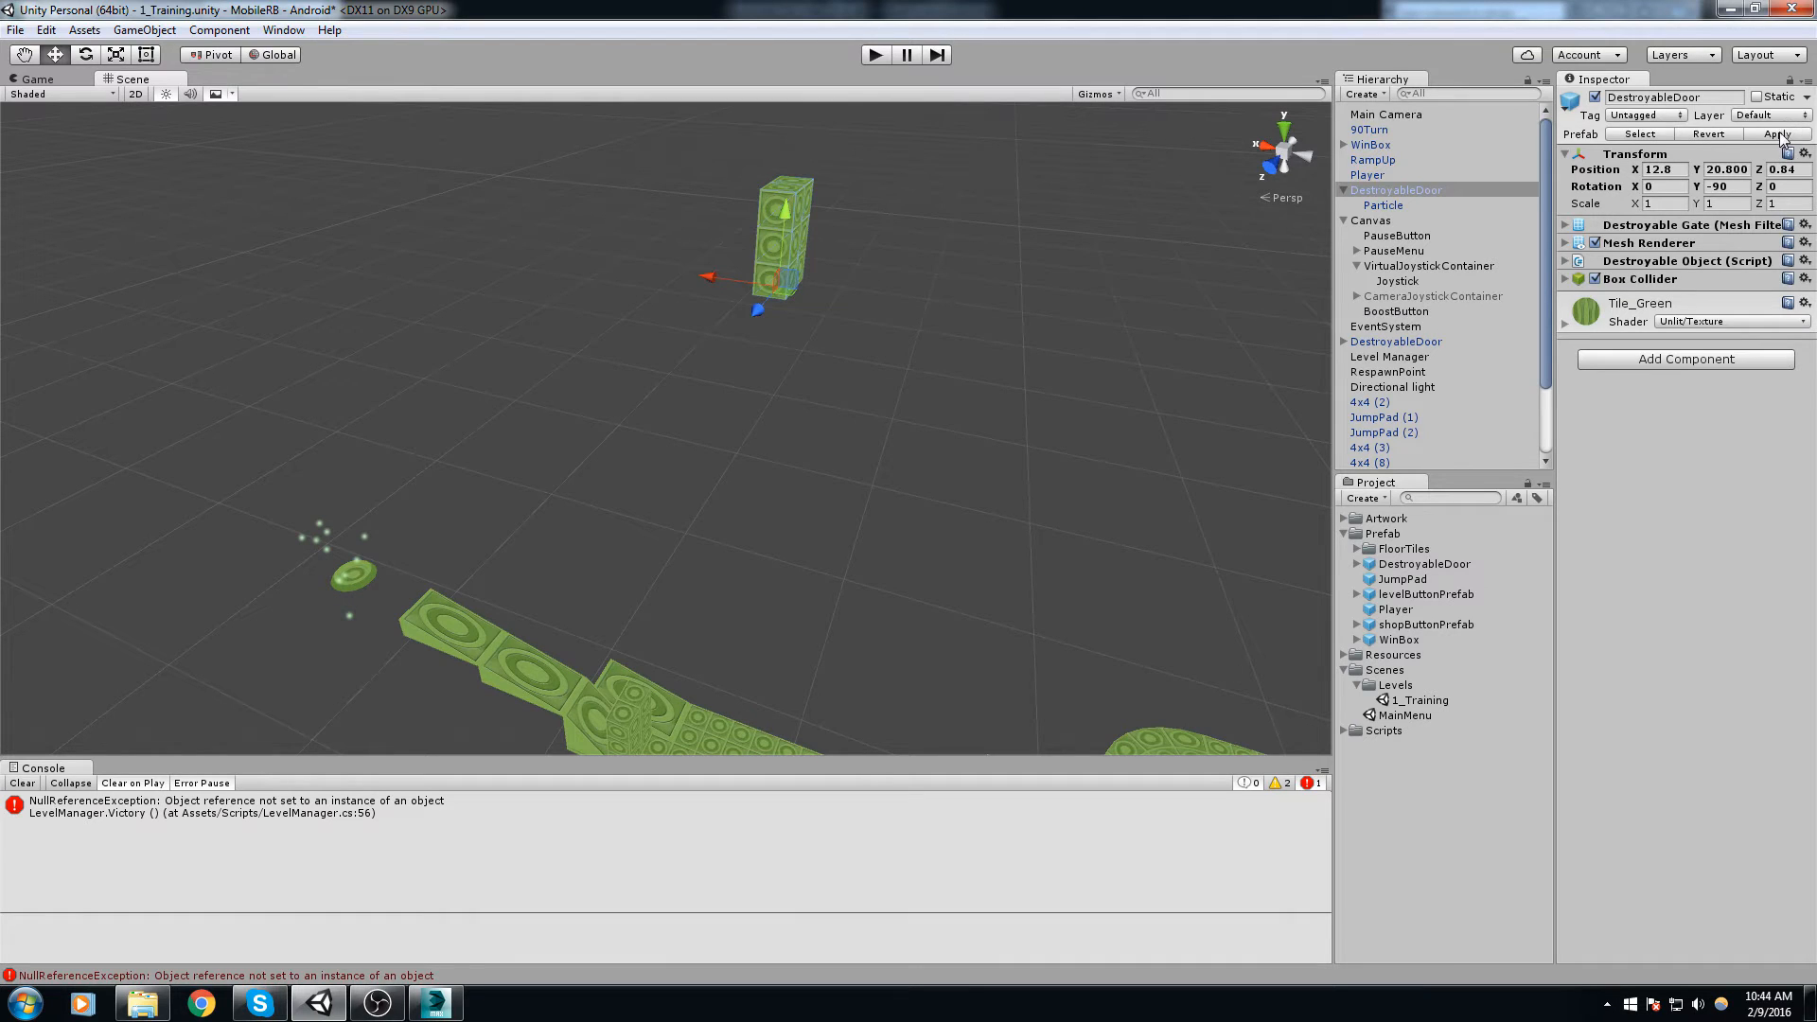
key(Delete)
middle_drag(880, 502, 866, 373)
scroll(866, 373, up, 2)
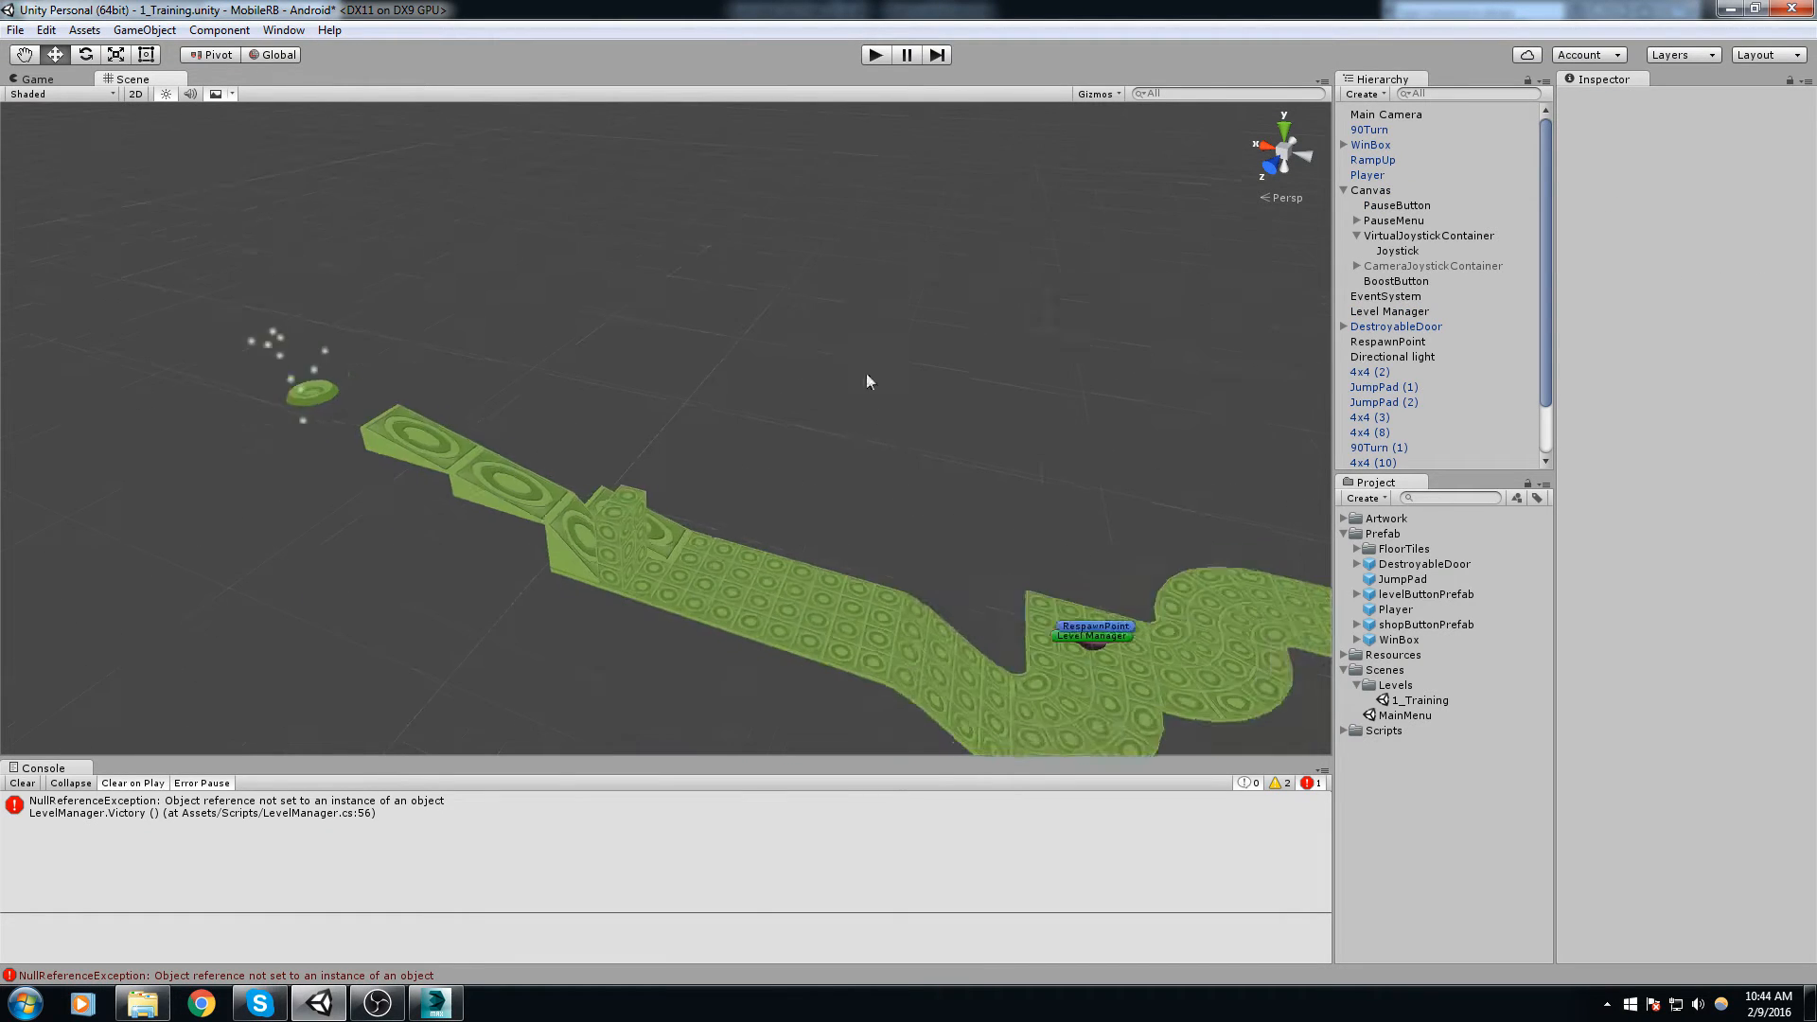
Step: Select the Particle child of the gate standing on the track and examine how its cube burst falls around the platform
click(628, 509)
scroll(629, 509, up, 1)
scroll(629, 510, up, 5)
middle_drag(772, 644, 865, 469)
scroll(865, 468, up, 4)
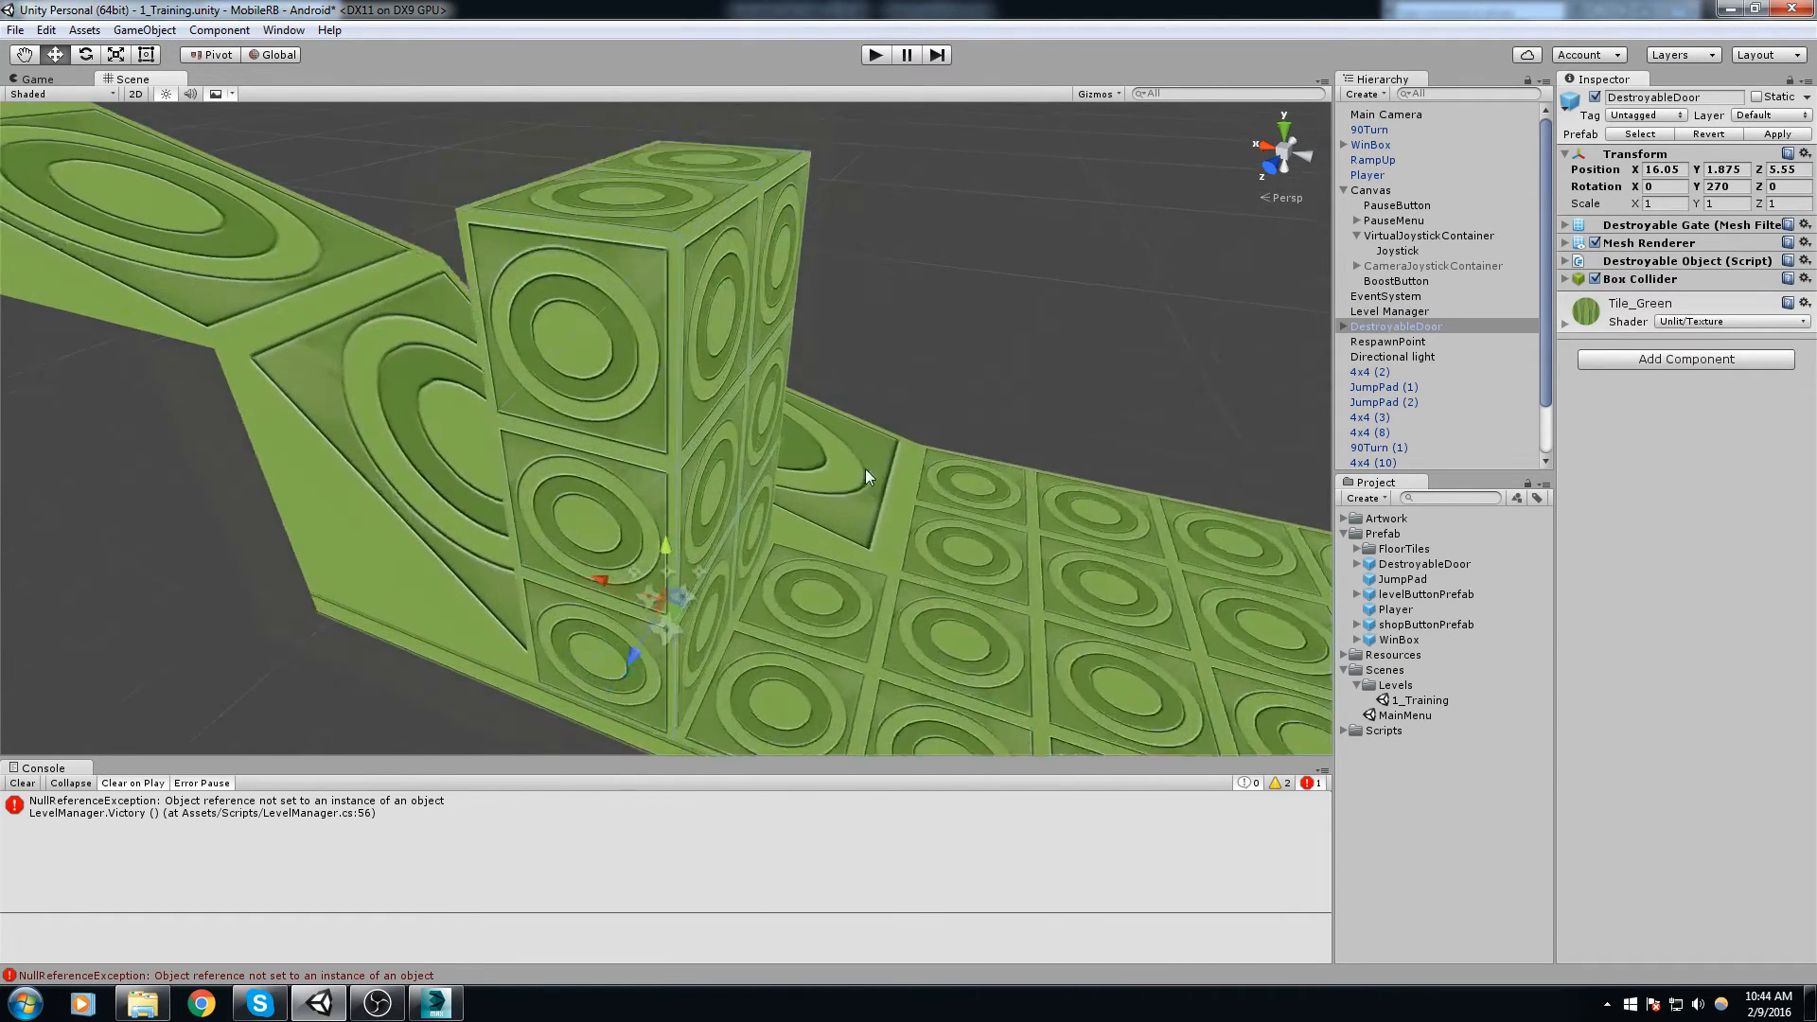
right_drag(828, 606, 799, 527)
middle_drag(799, 527, 705, 397)
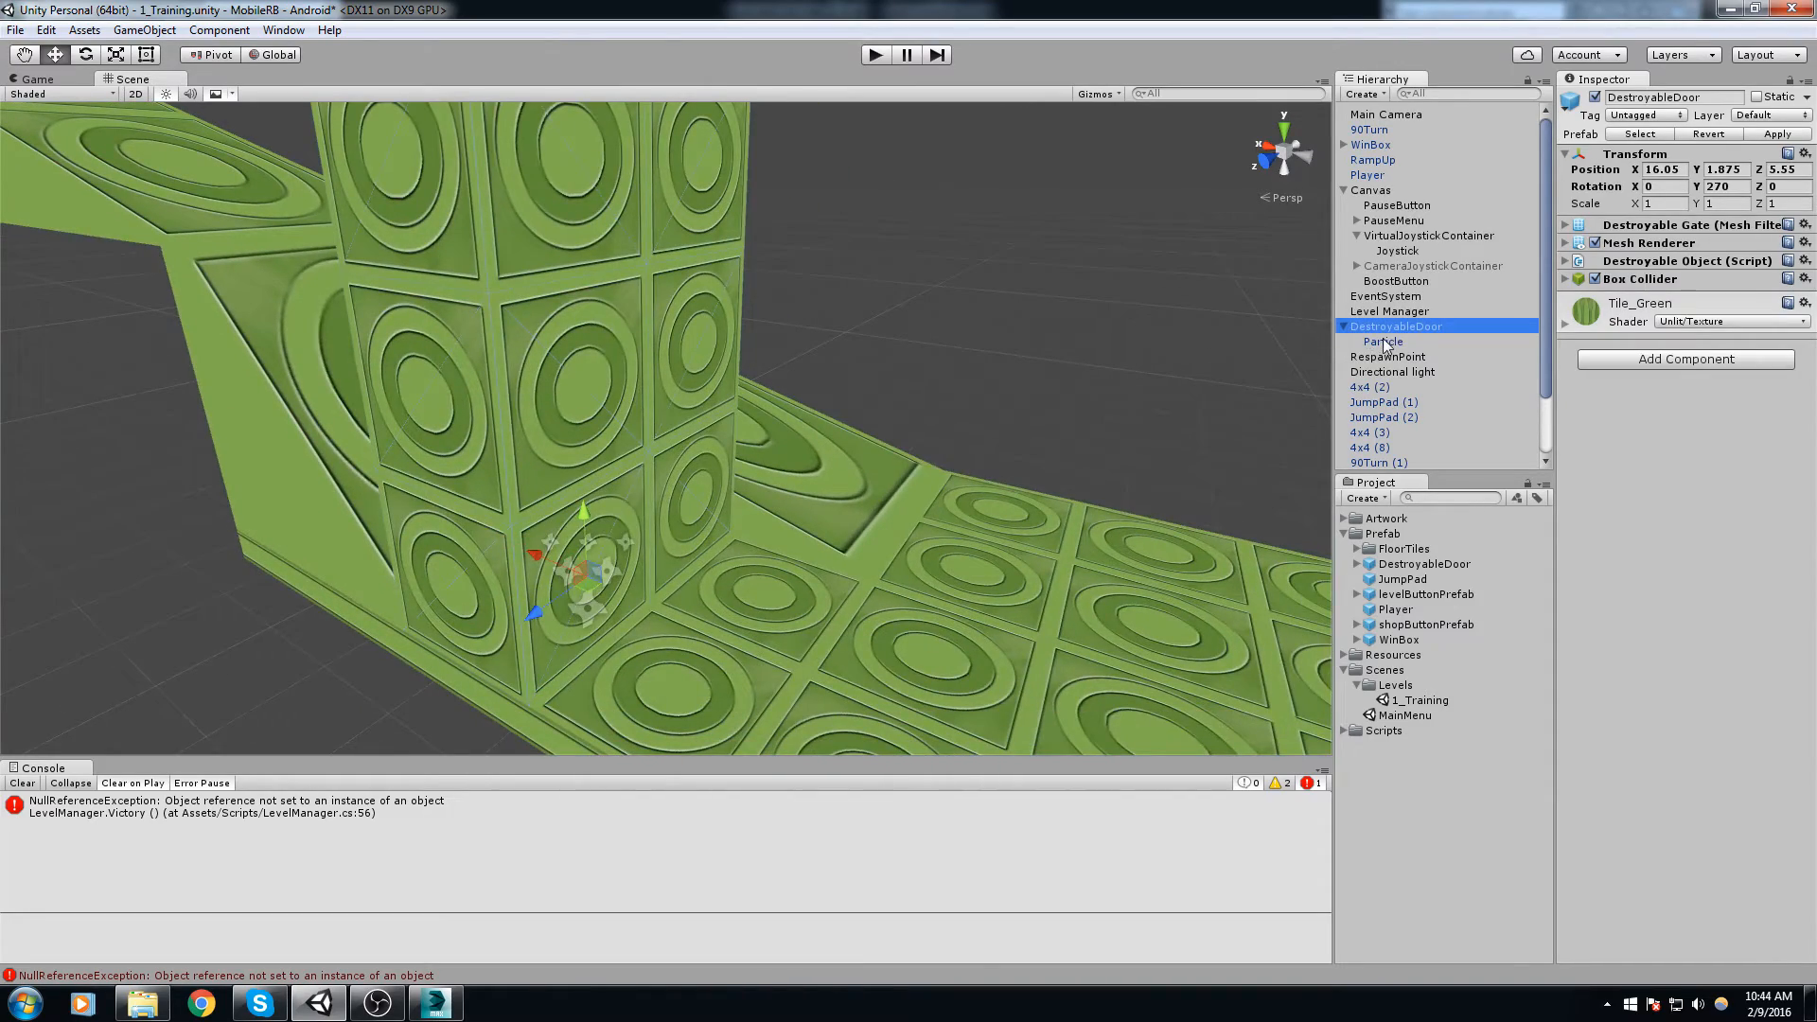
click(1385, 345)
middle_drag(804, 549, 714, 369)
scroll(713, 369, down, 3)
right_drag(714, 369, 634, 373)
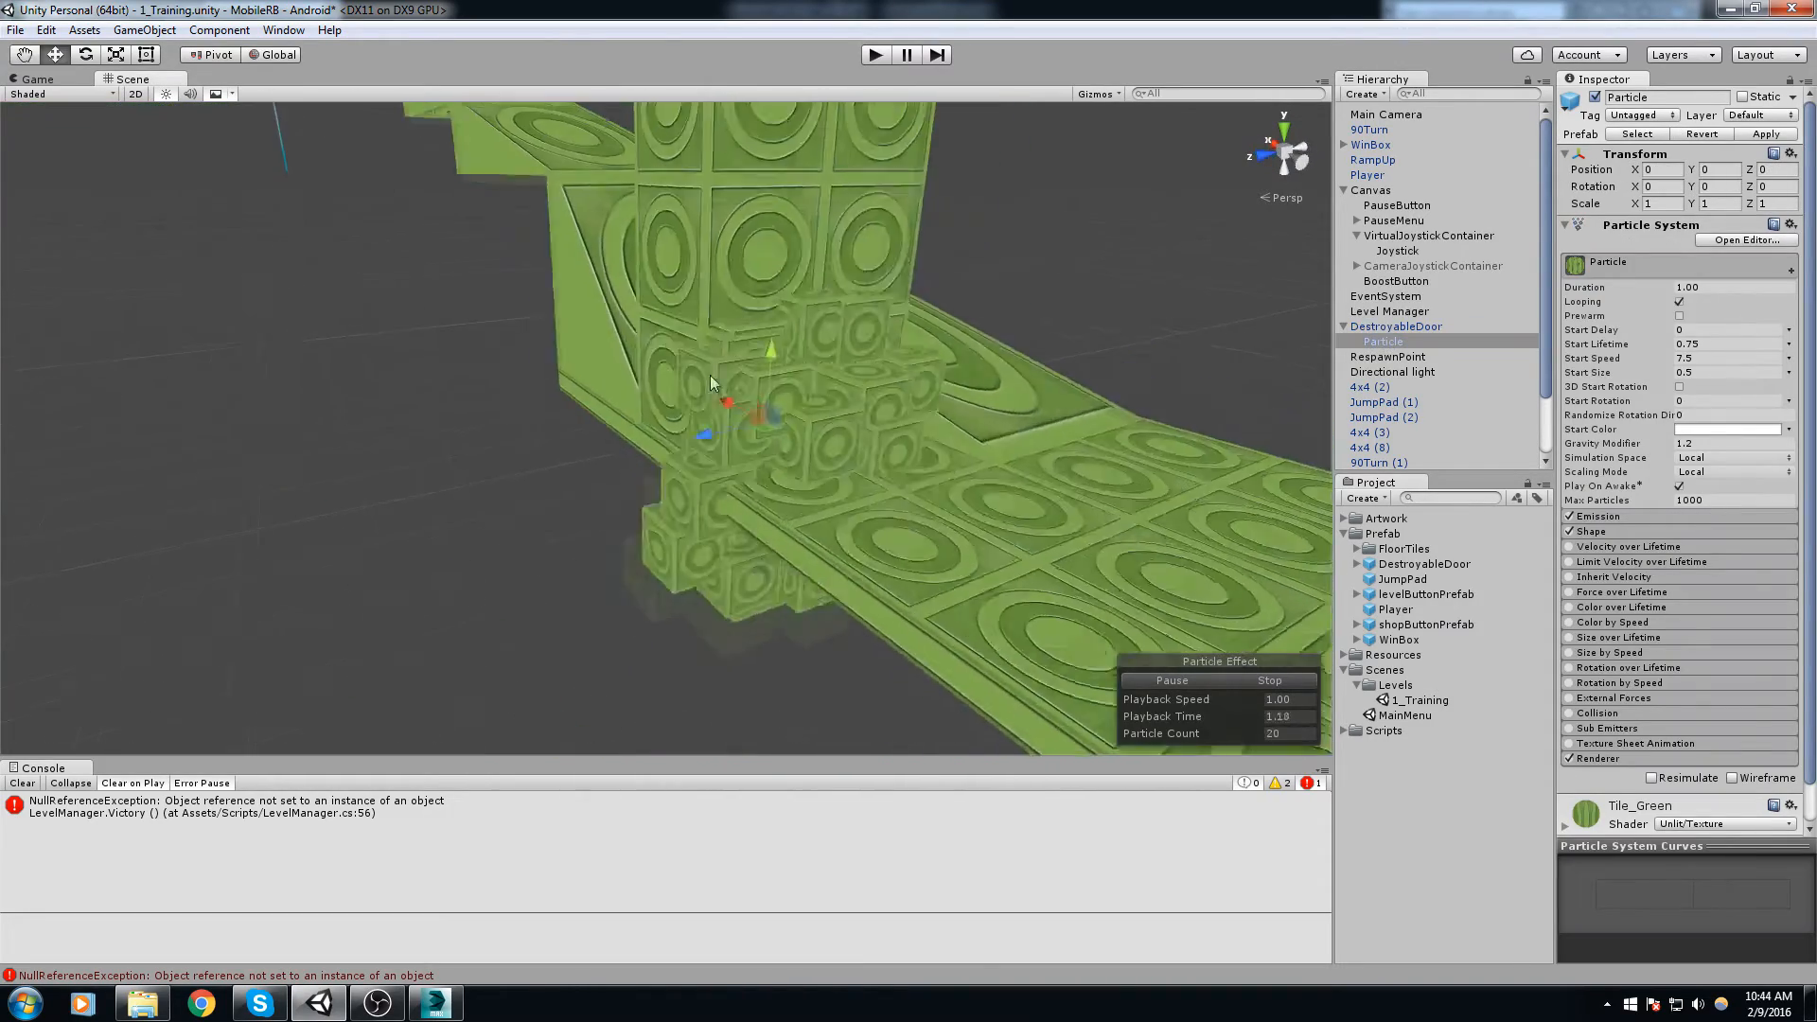
mouse_move(709, 375)
middle_down()
mouse_move(827, 405)
mouse_move(734, 357)
middle_up()
right_drag(816, 461, 863, 472)
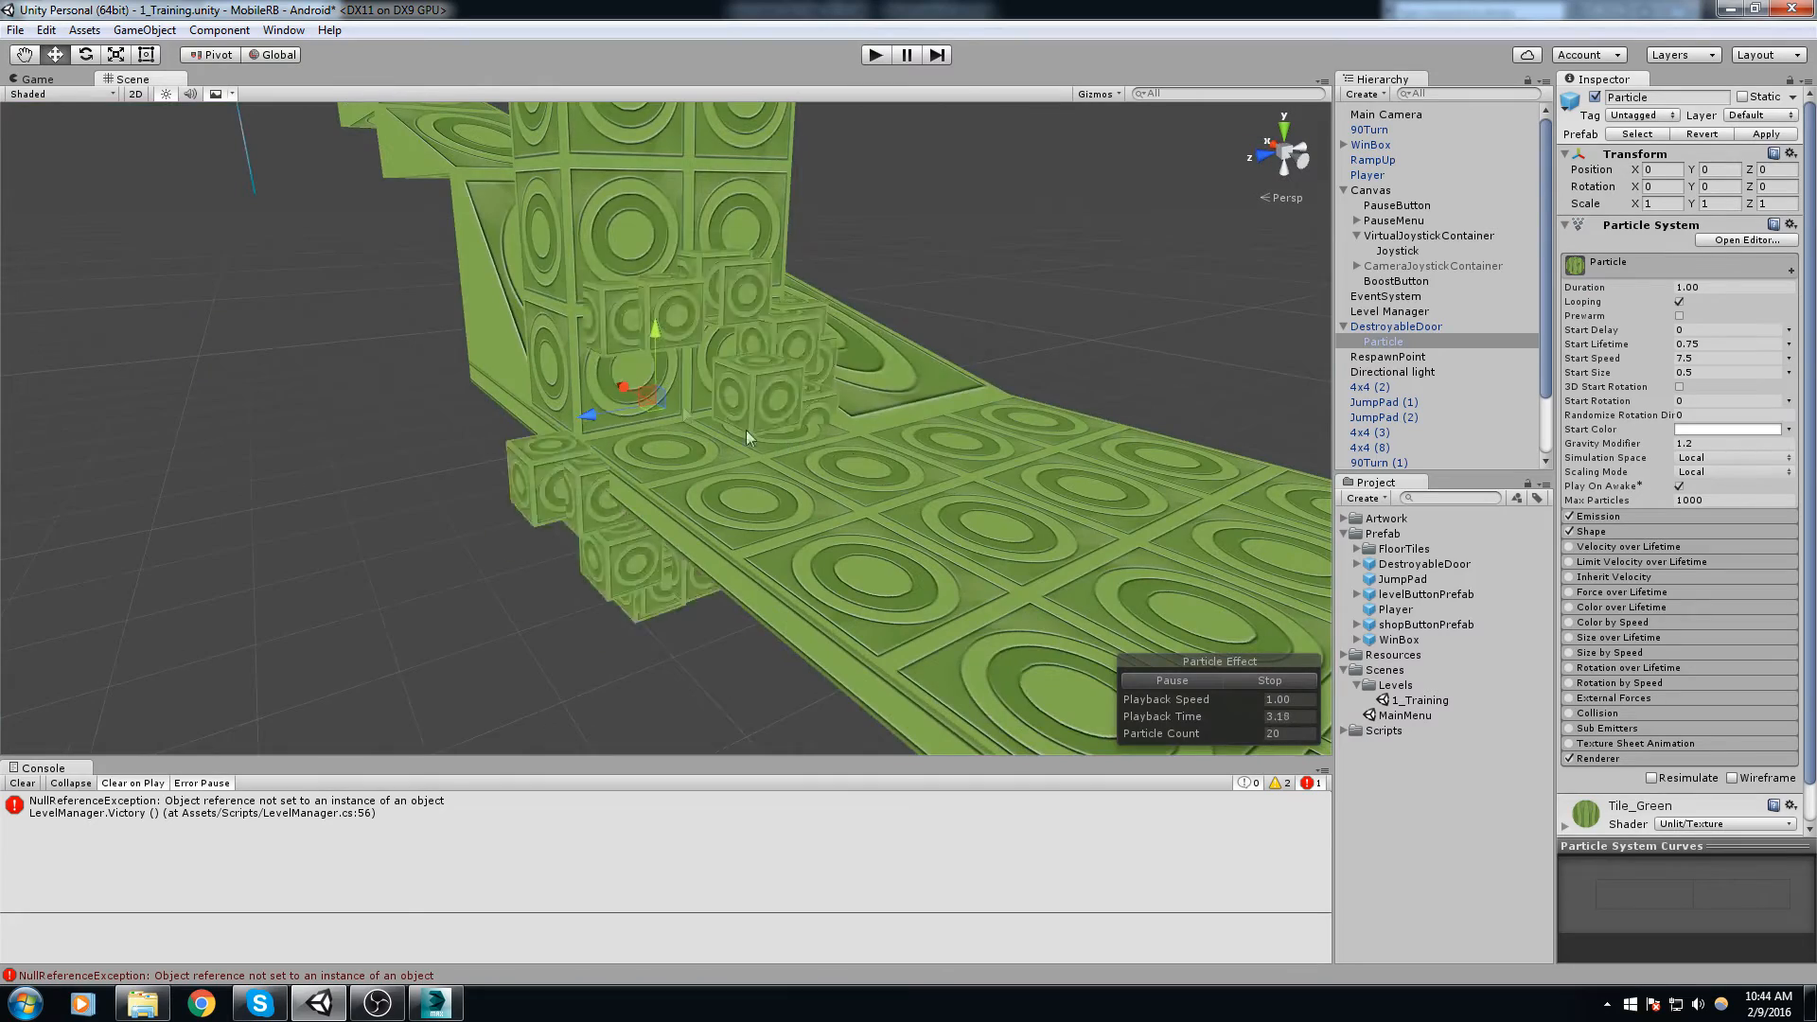
middle_drag(644, 332, 672, 404)
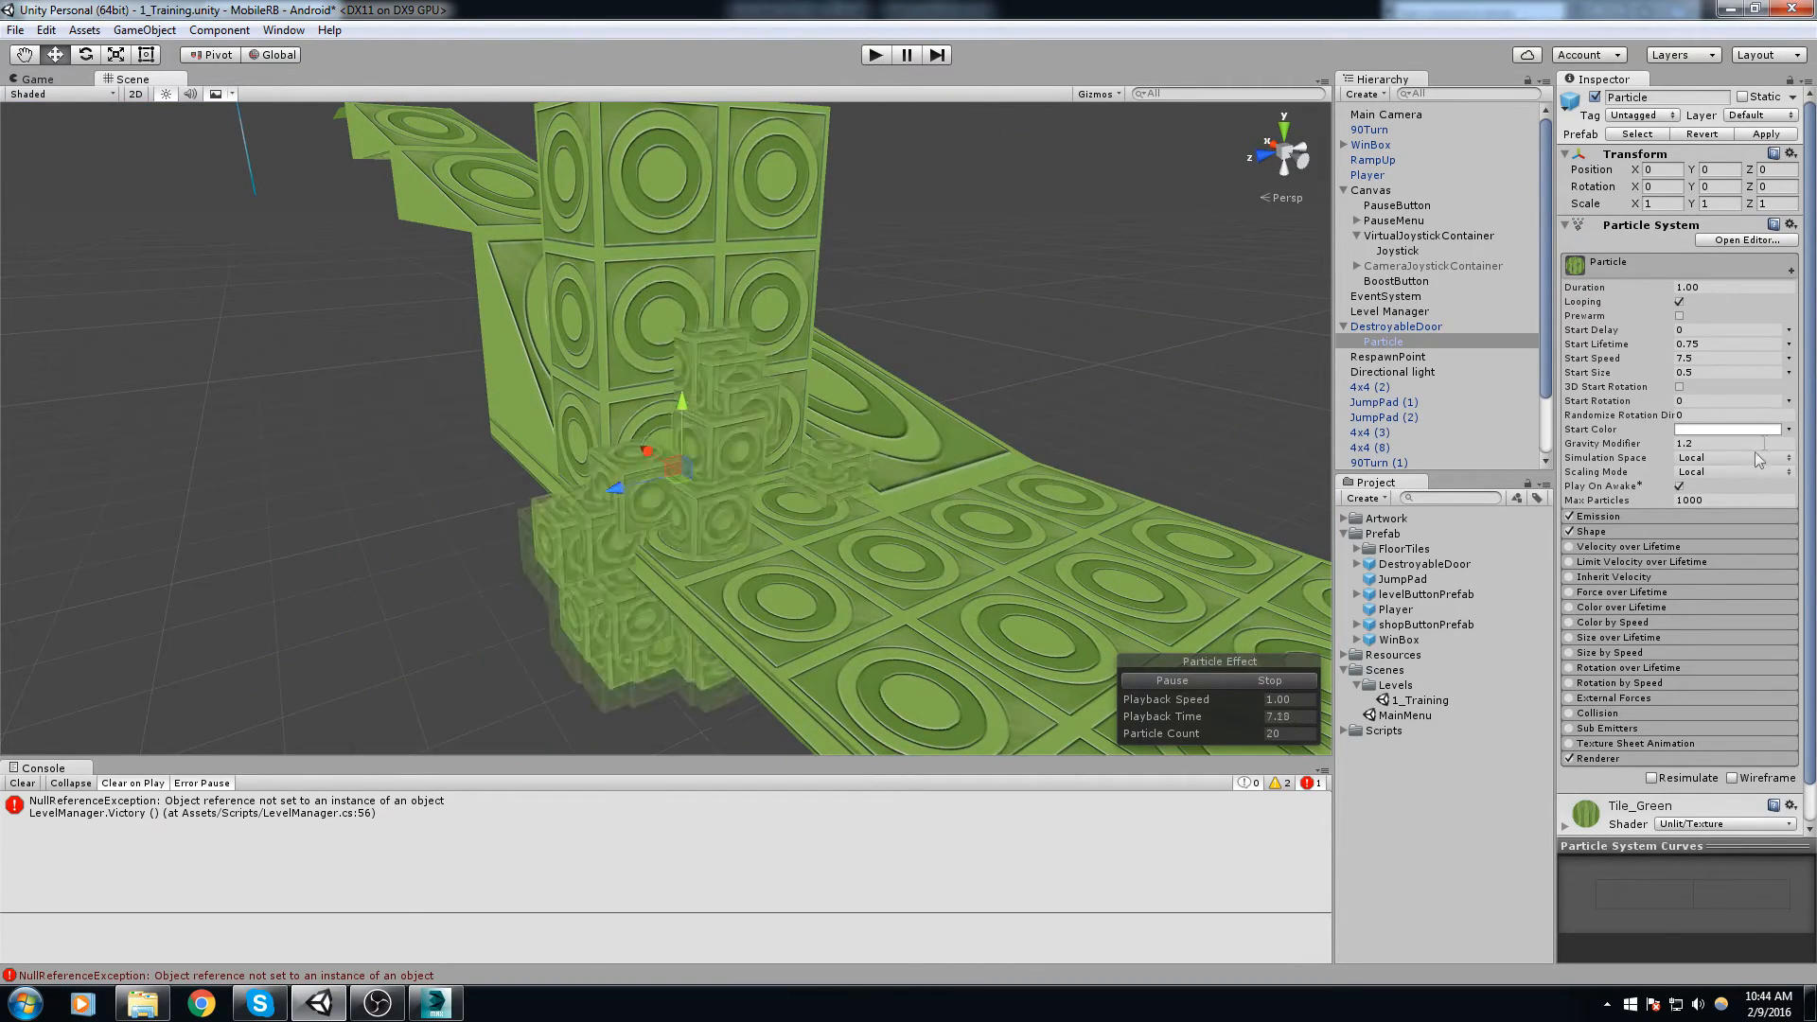
Step: Enable the particle system's Collision module and set its collision type to World
scroll(1801, 442, down, 5)
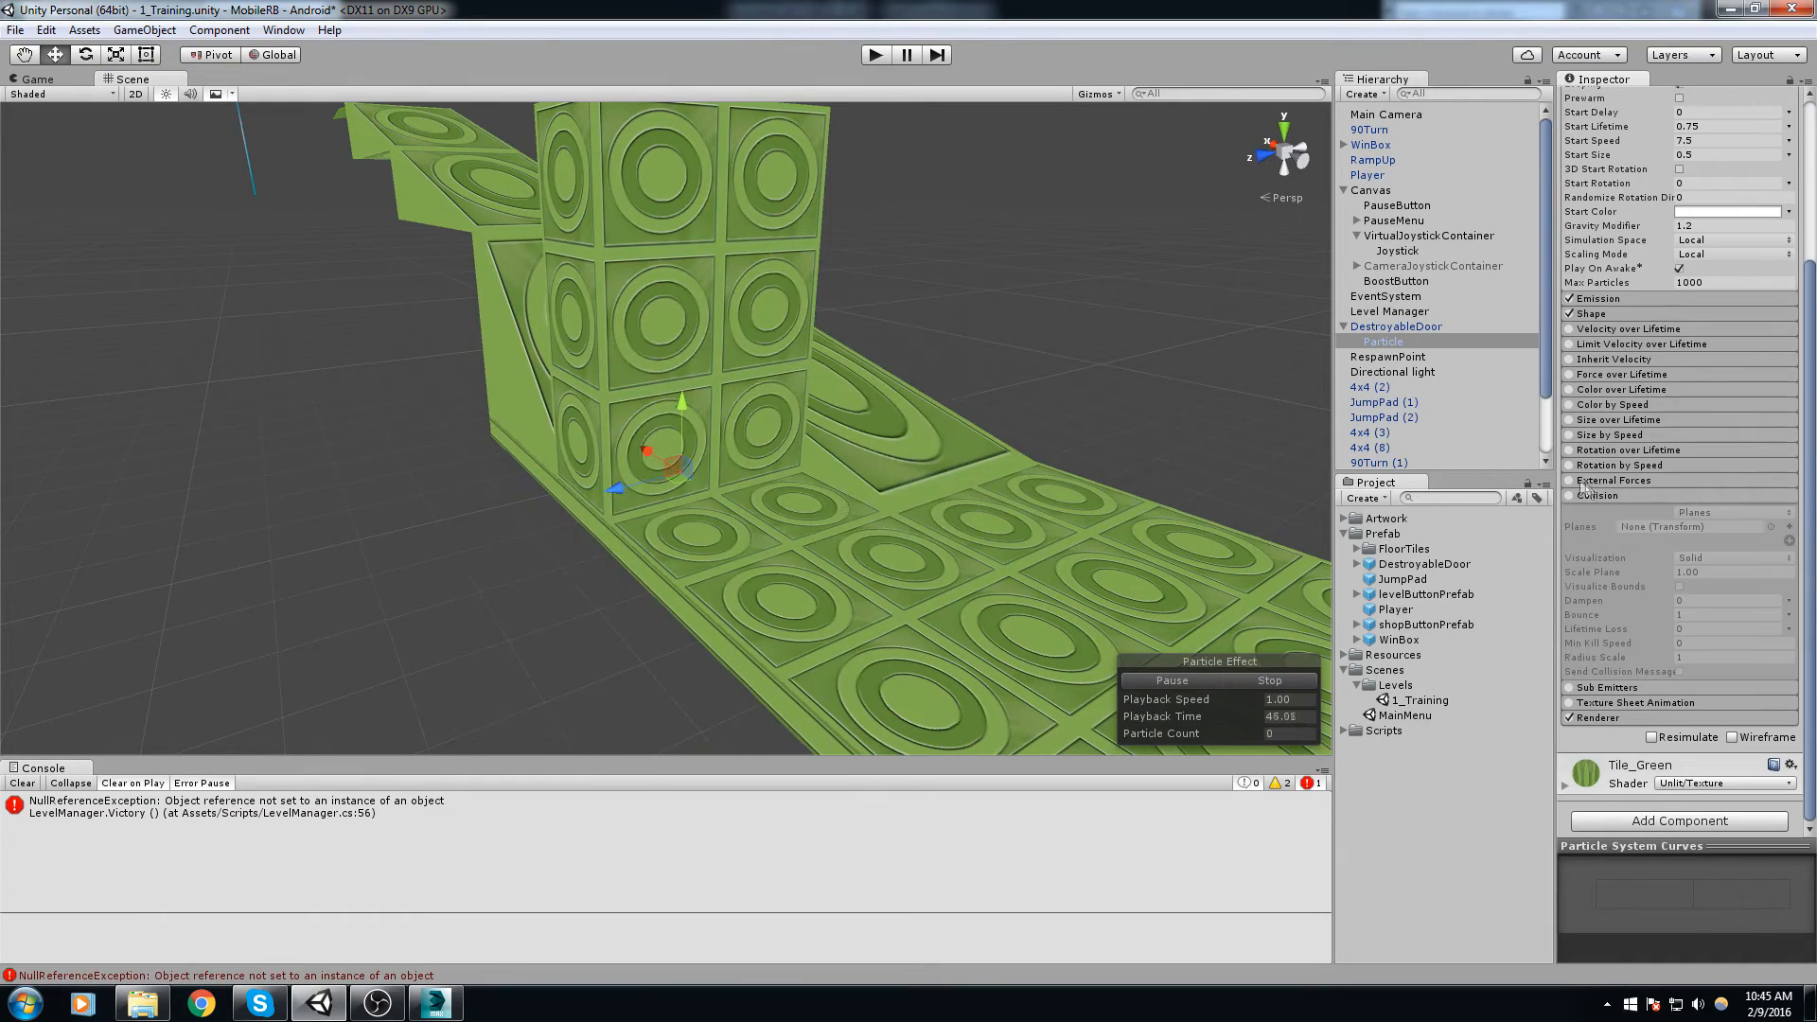
click(1599, 494)
click(1570, 496)
click(1690, 514)
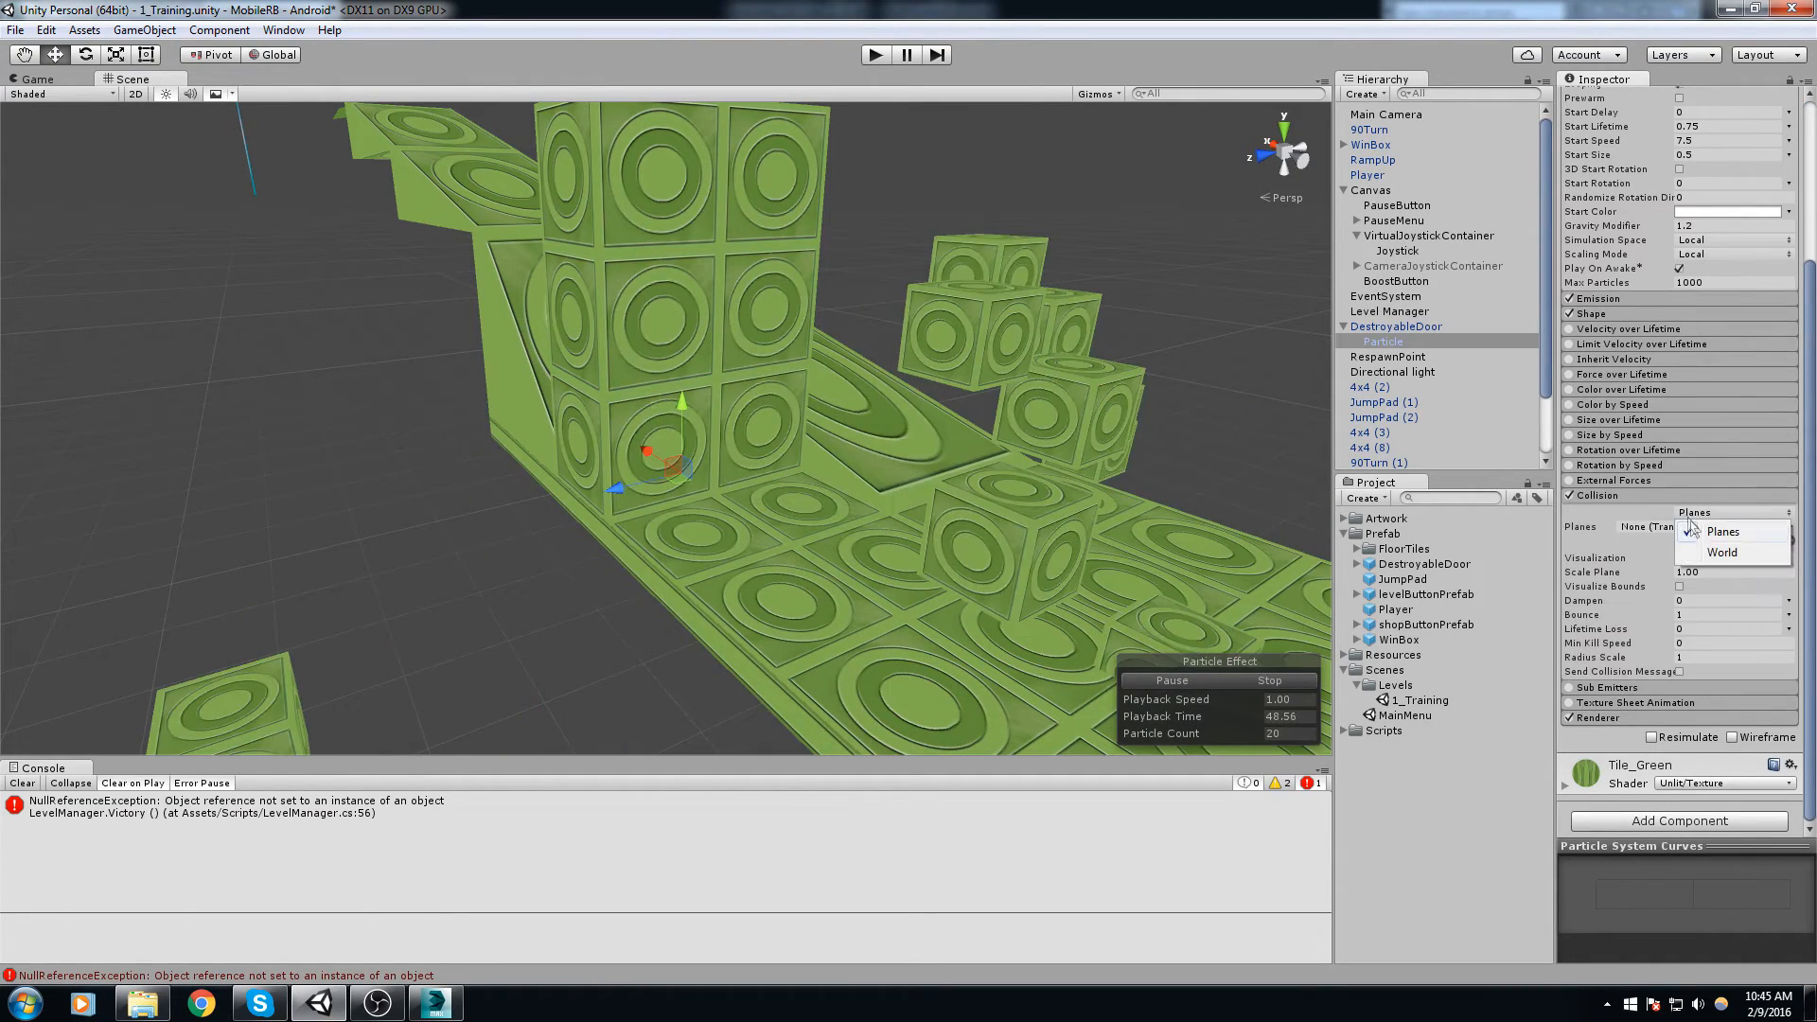
click(1721, 553)
Step: Move the Particle emitter freehand out to the gate's face and up to about mid-height
alt+drag(984, 502, 1001, 426)
scroll(1002, 426, down, 3)
alt+drag(810, 456, 892, 405)
scroll(891, 406, up, 3)
middle_drag(892, 405, 880, 446)
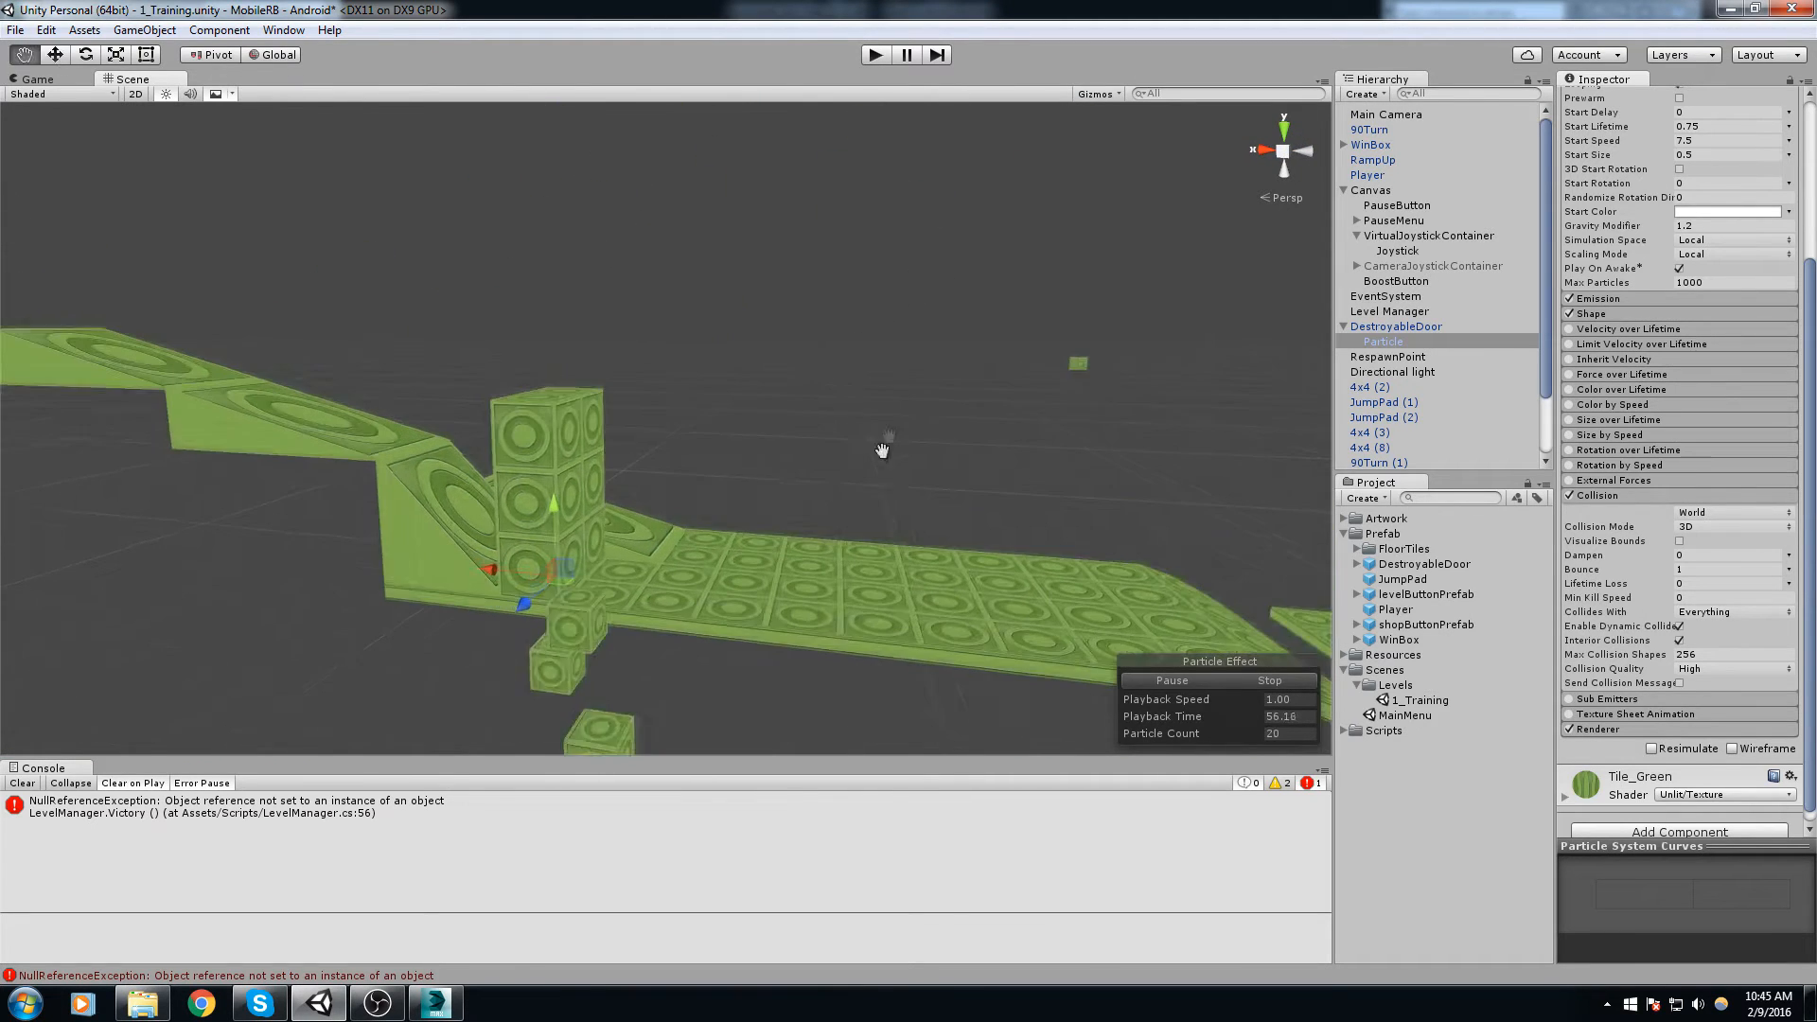
scroll(880, 445, up, 2)
drag(538, 593, 521, 586)
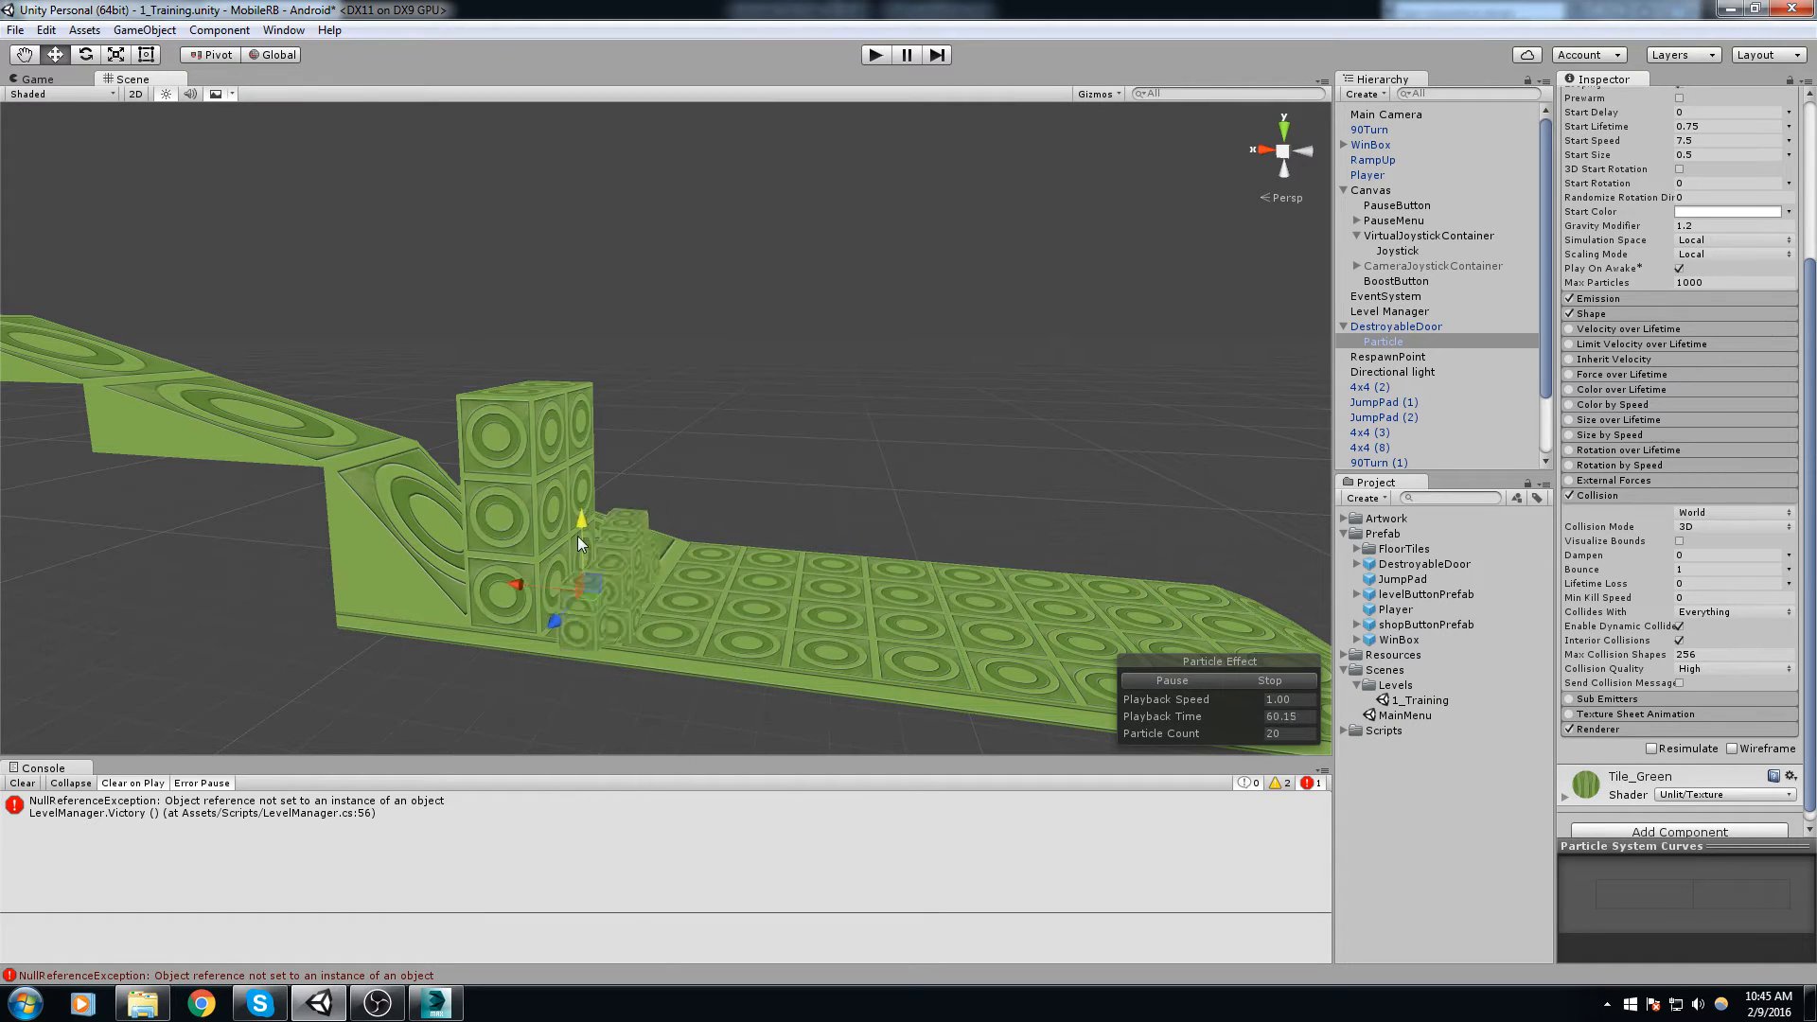
scroll(595, 485, up, 1)
right_drag(594, 486, 558, 544)
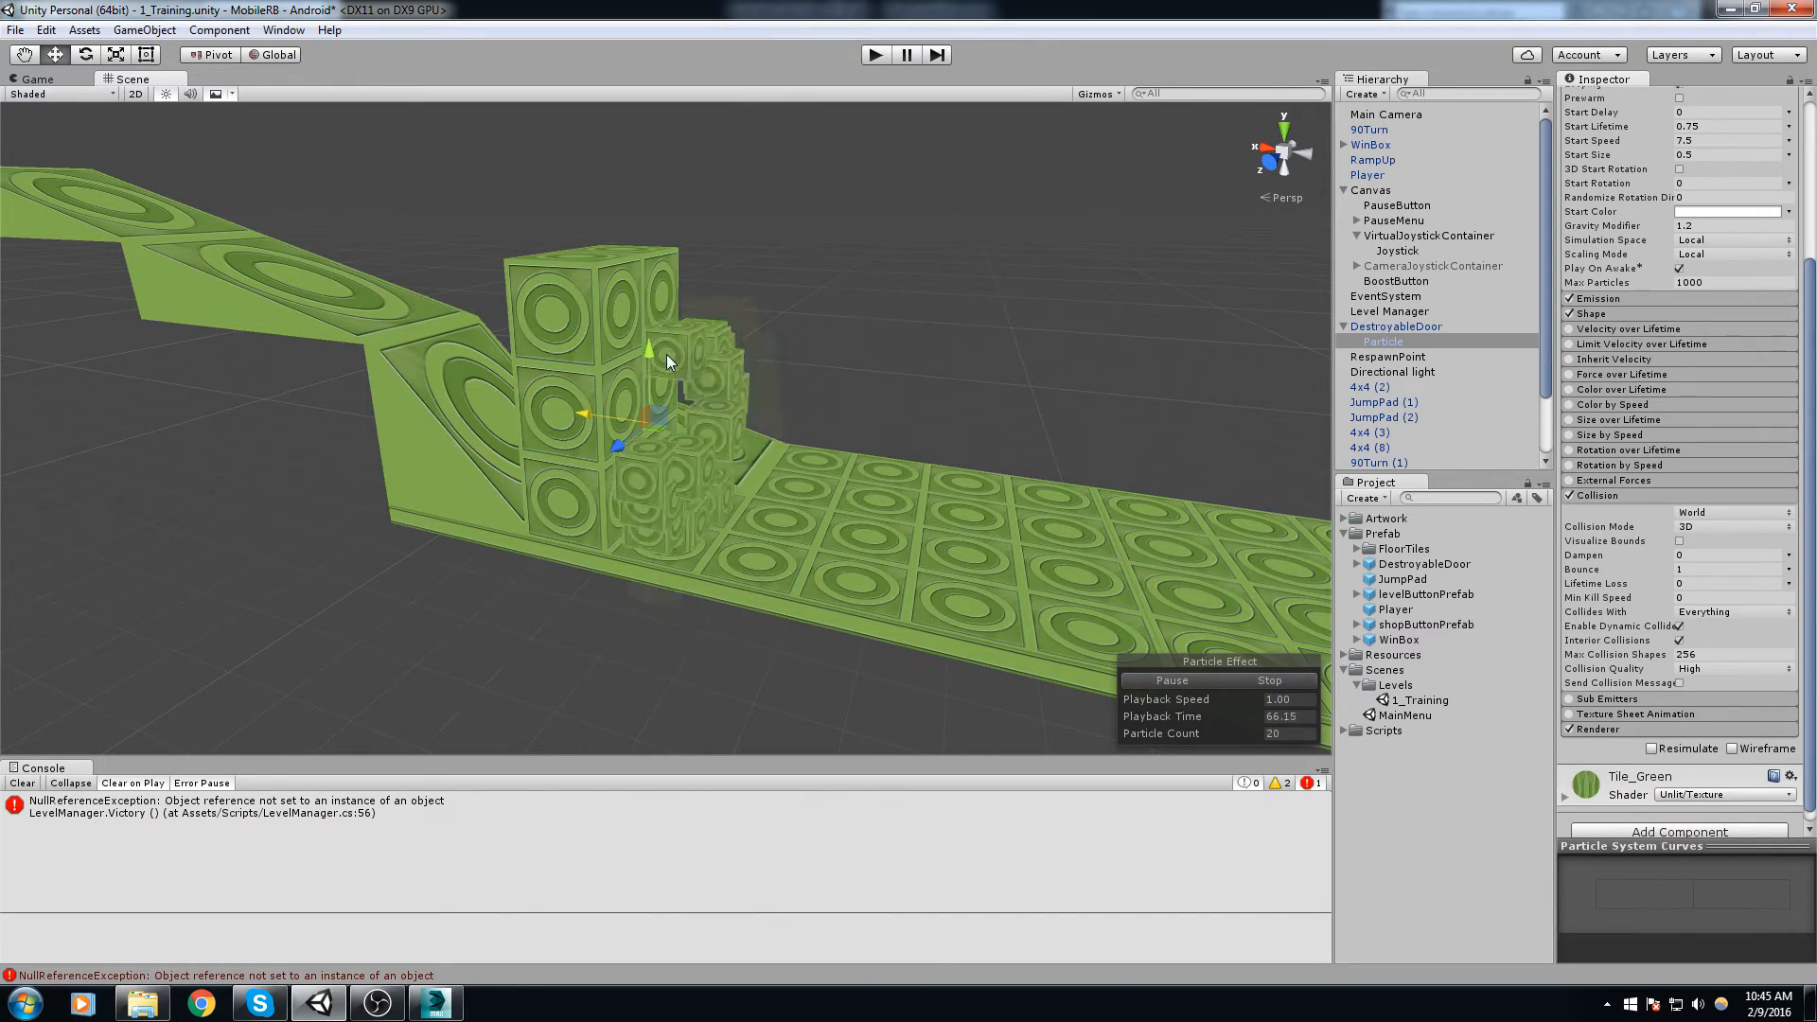
Step: Examine the colliding cube burst from the front and side of the gate
middle_drag(916, 427, 795, 448)
alt+drag(795, 447, 590, 388)
middle_drag(590, 388, 744, 337)
alt+drag(744, 333, 589, 381)
middle_drag(589, 381, 703, 367)
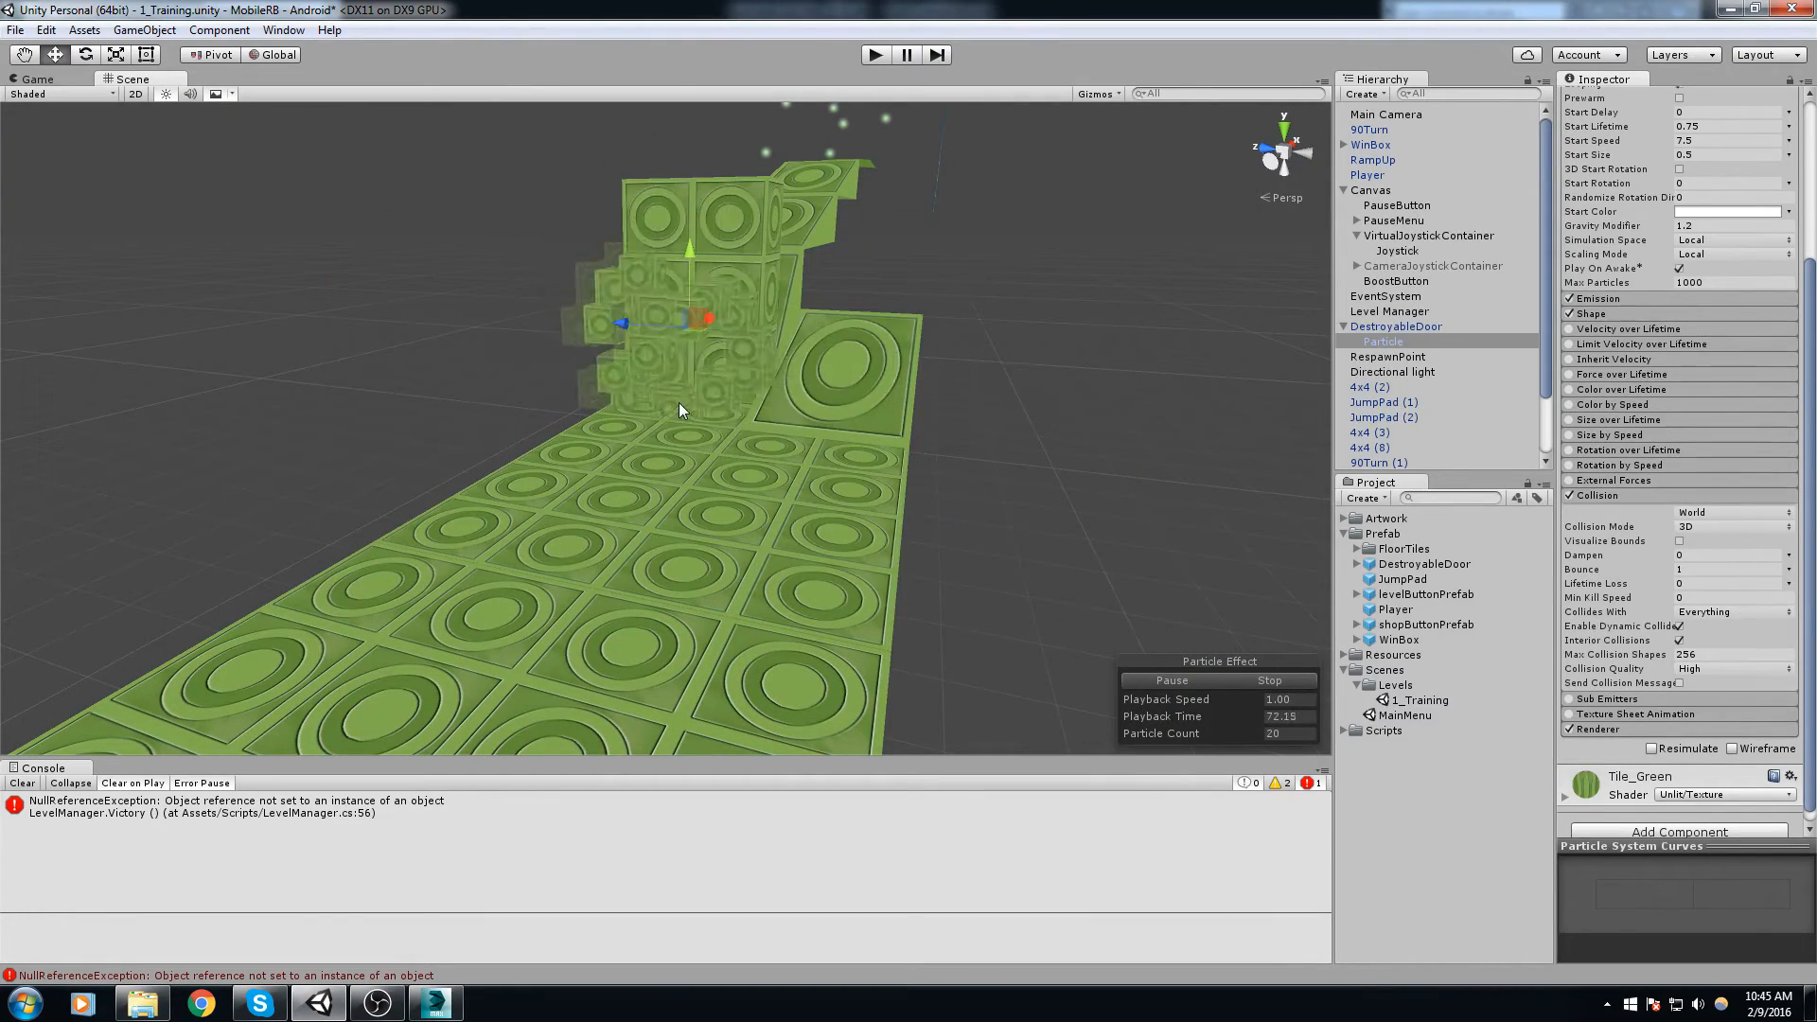
alt+drag(924, 309, 947, 405)
scroll(888, 413, up, 5)
right_drag(888, 413, 1042, 338)
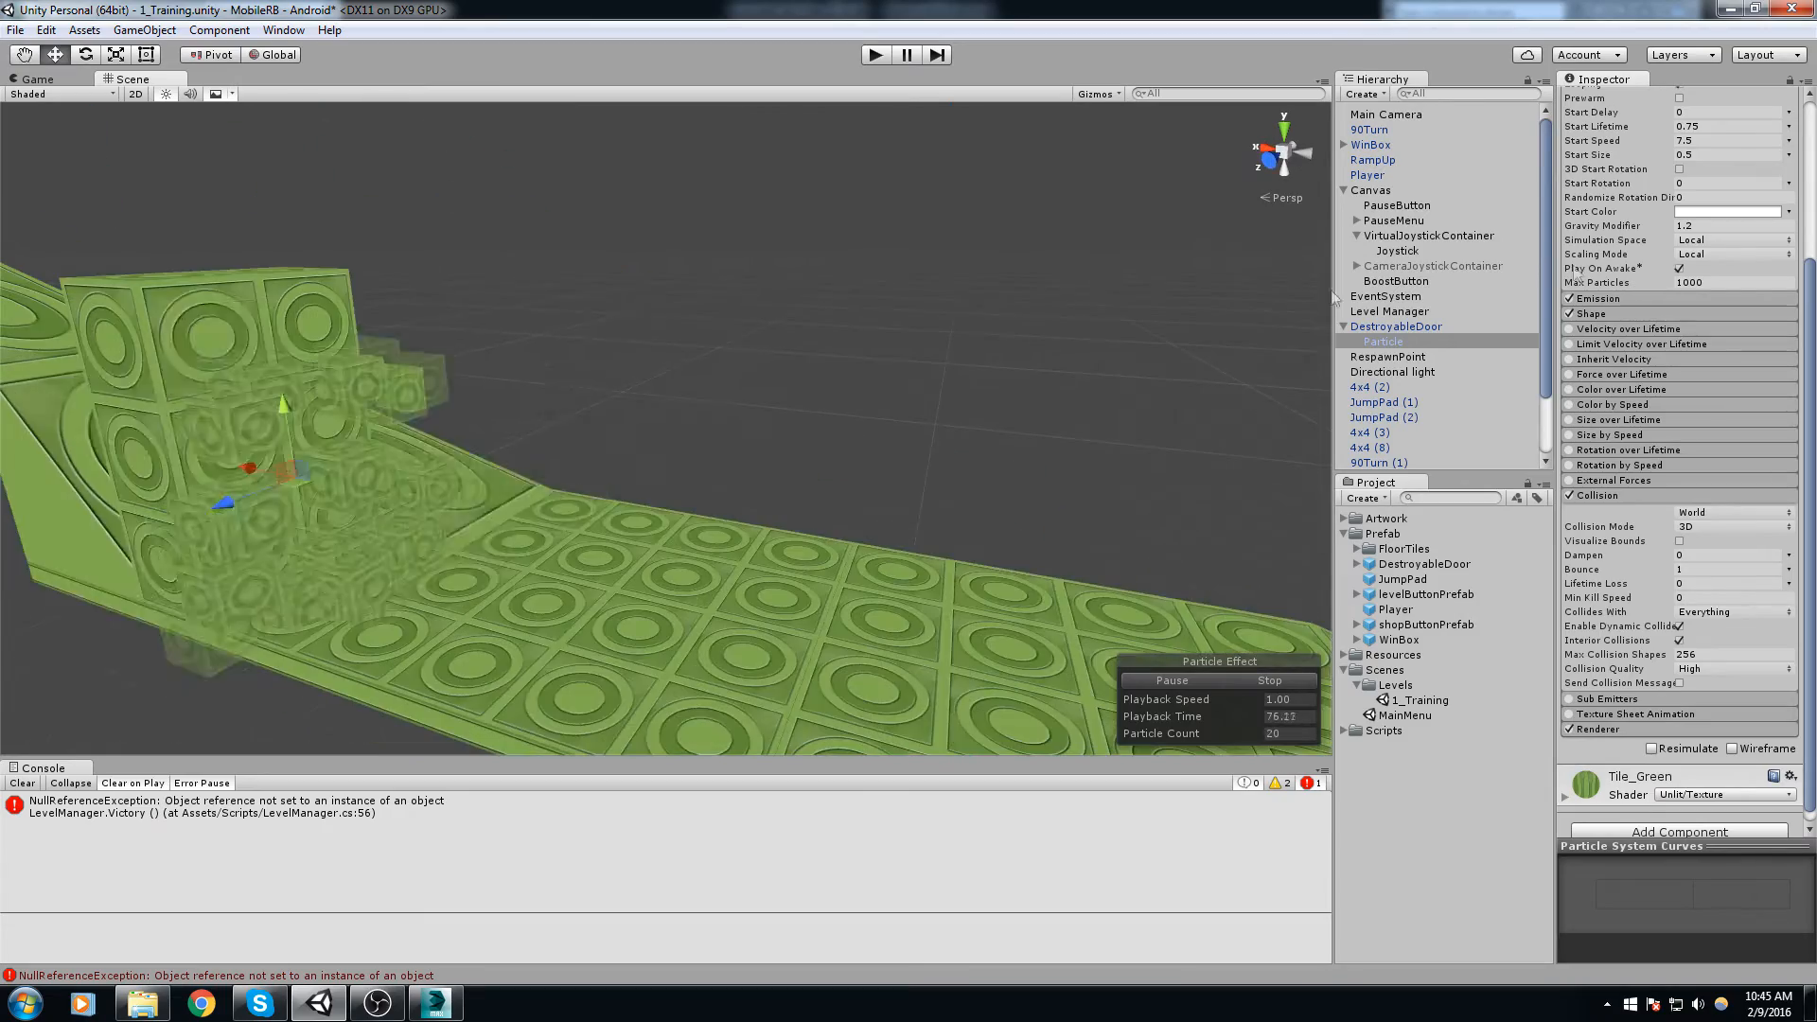
Step: Set the Particle child's position to Y 1 and Z 0.51 and apply the change to the gate prefab
click(1415, 328)
click(1405, 341)
middle_drag(1069, 343, 1227, 265)
drag(1735, 171, 1042, 136)
text(1)
key(Tab)
text(0.5)
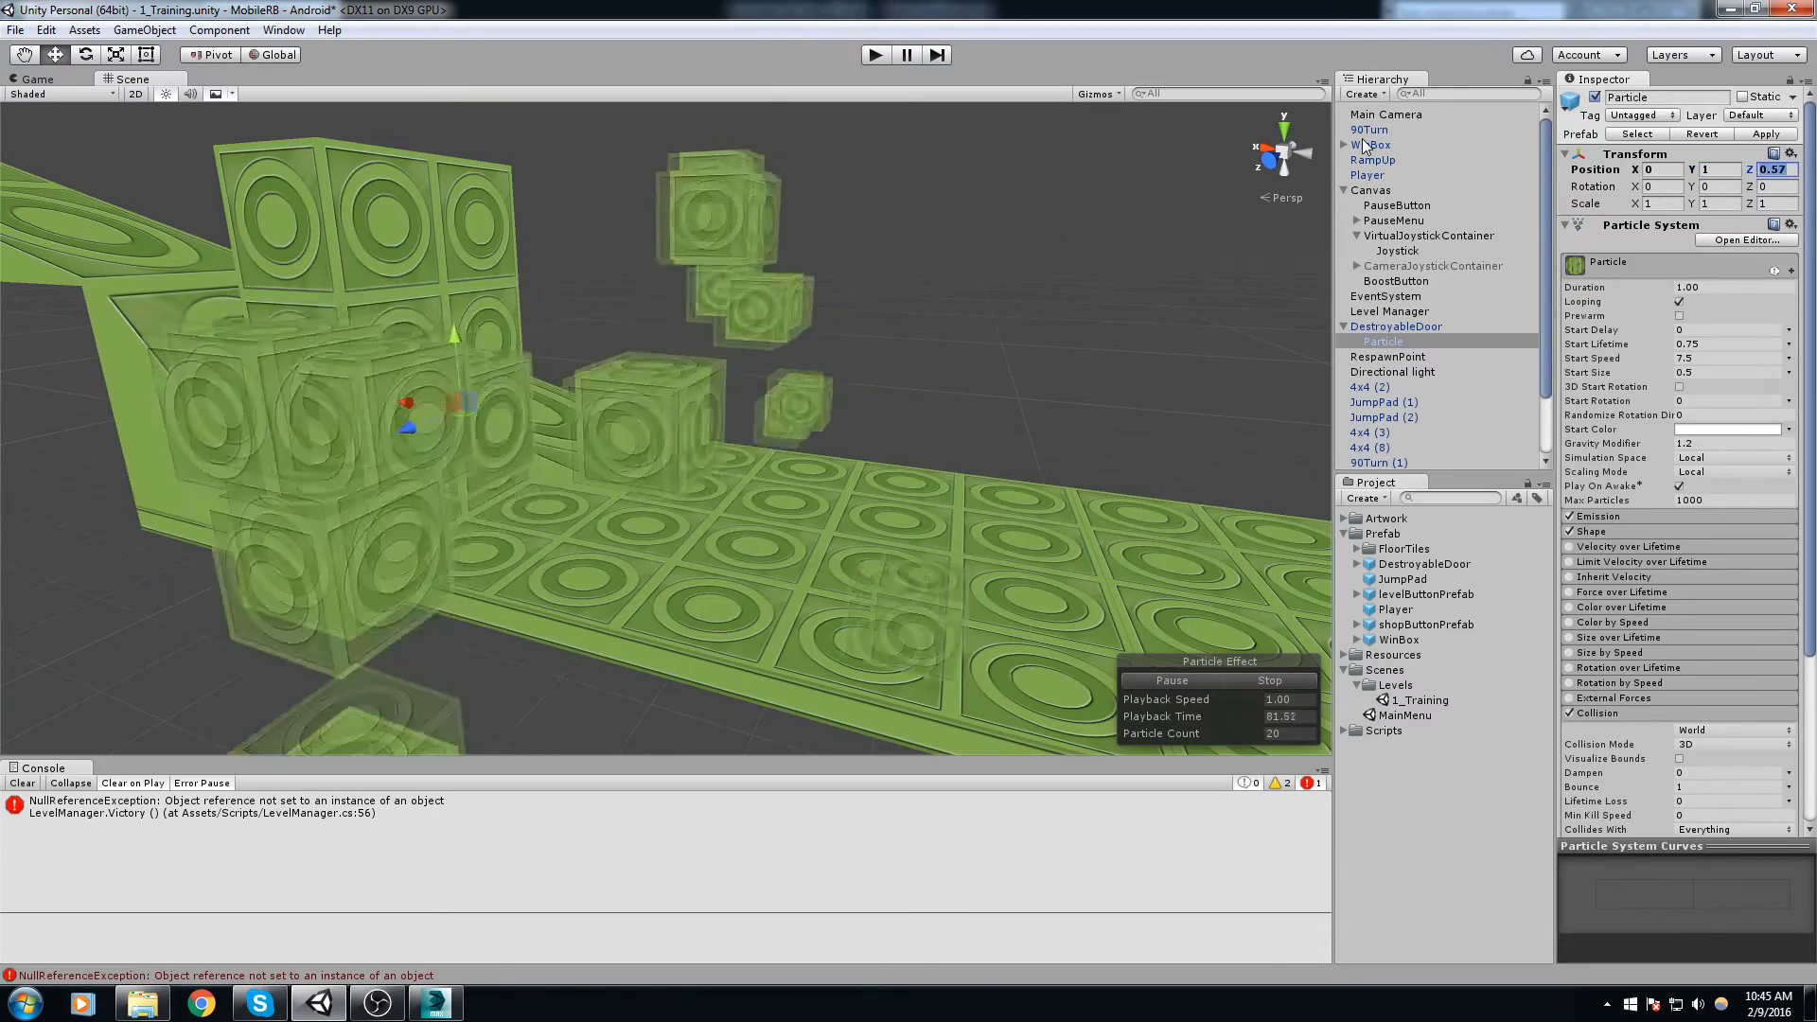
right_drag(610, 367, 636, 348)
click(1789, 171)
click(1788, 170)
middle_drag(647, 322, 833, 326)
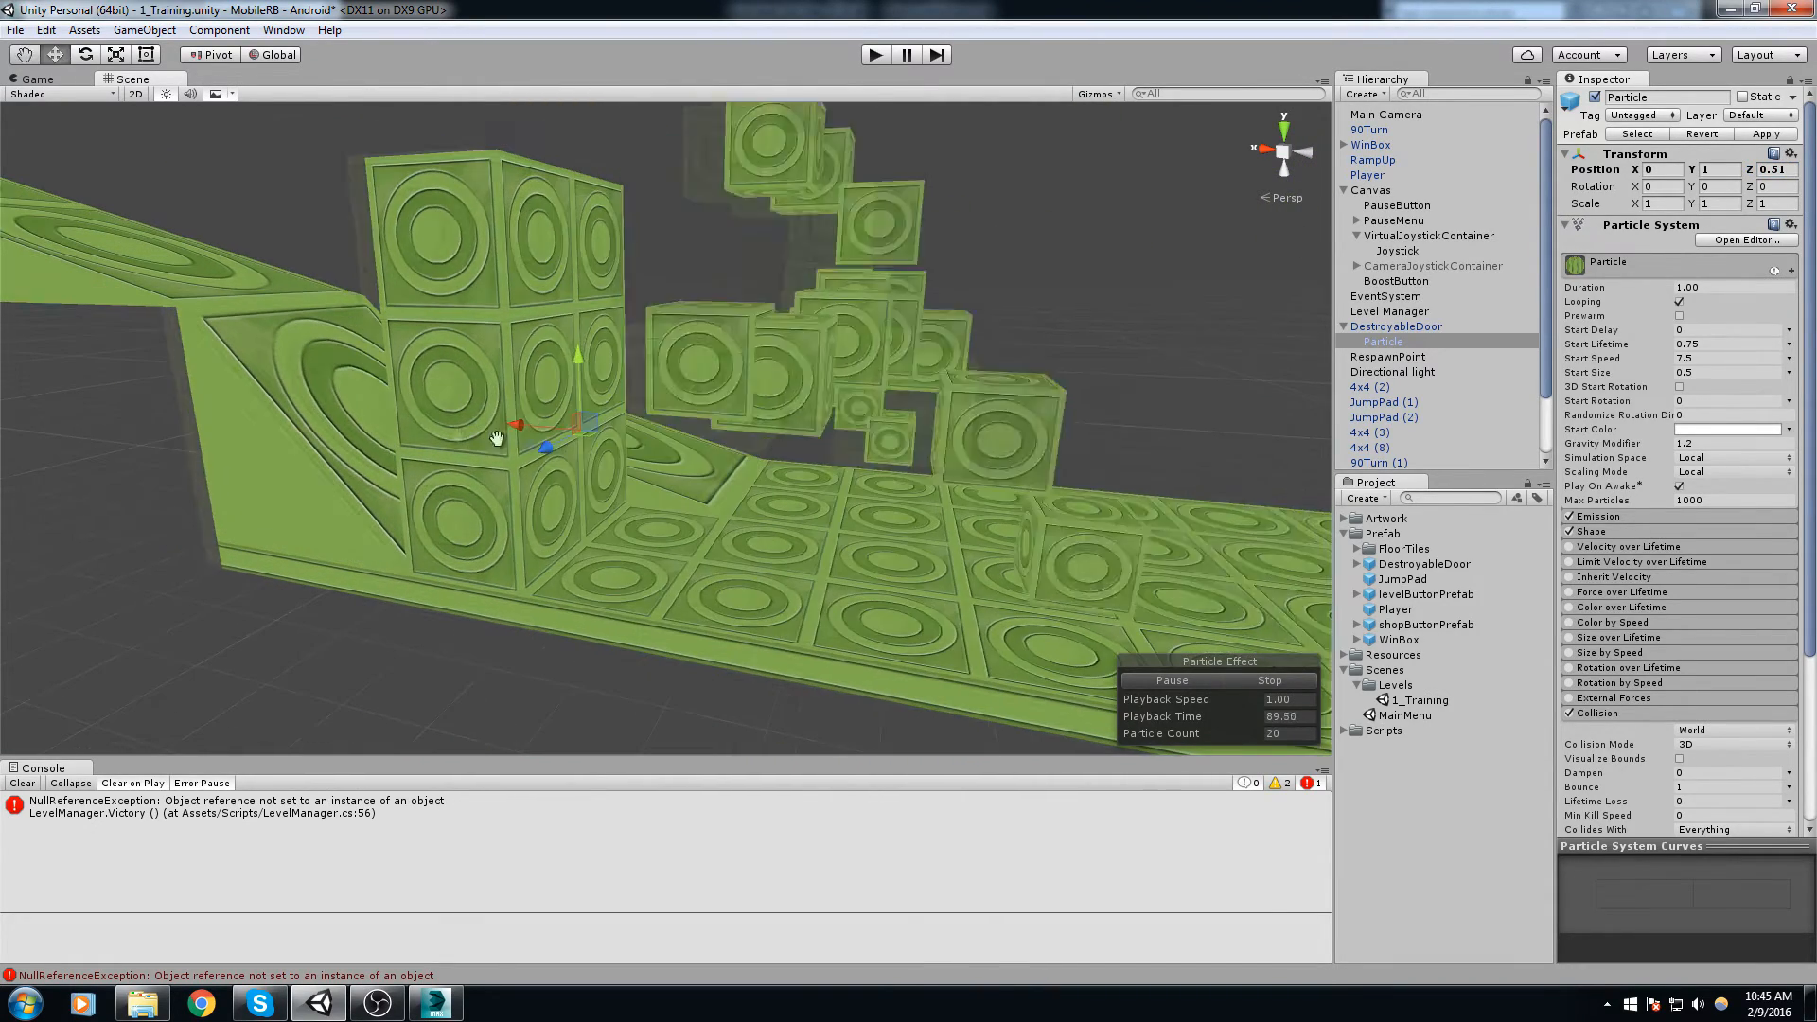
click(1758, 134)
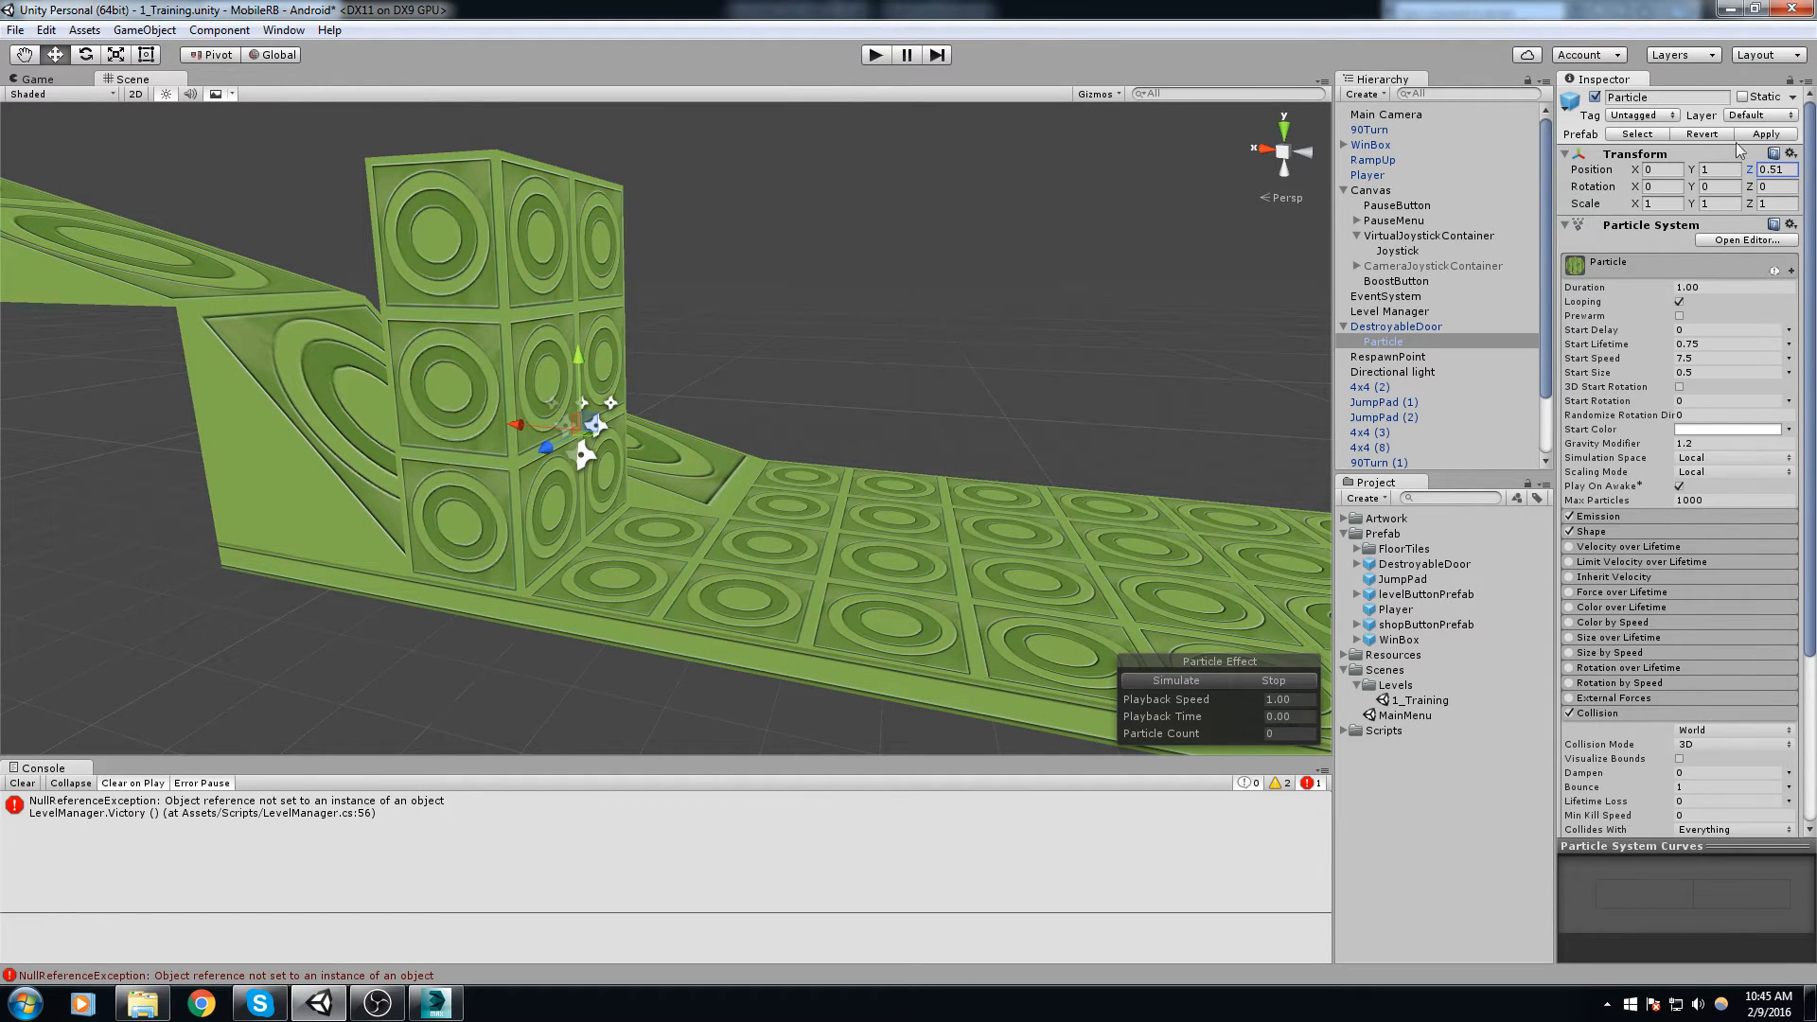
Step: Reselect the track gate's Particle child and examine the repositioned burst over the gate and platform
click(973, 228)
scroll(983, 221, down, 3)
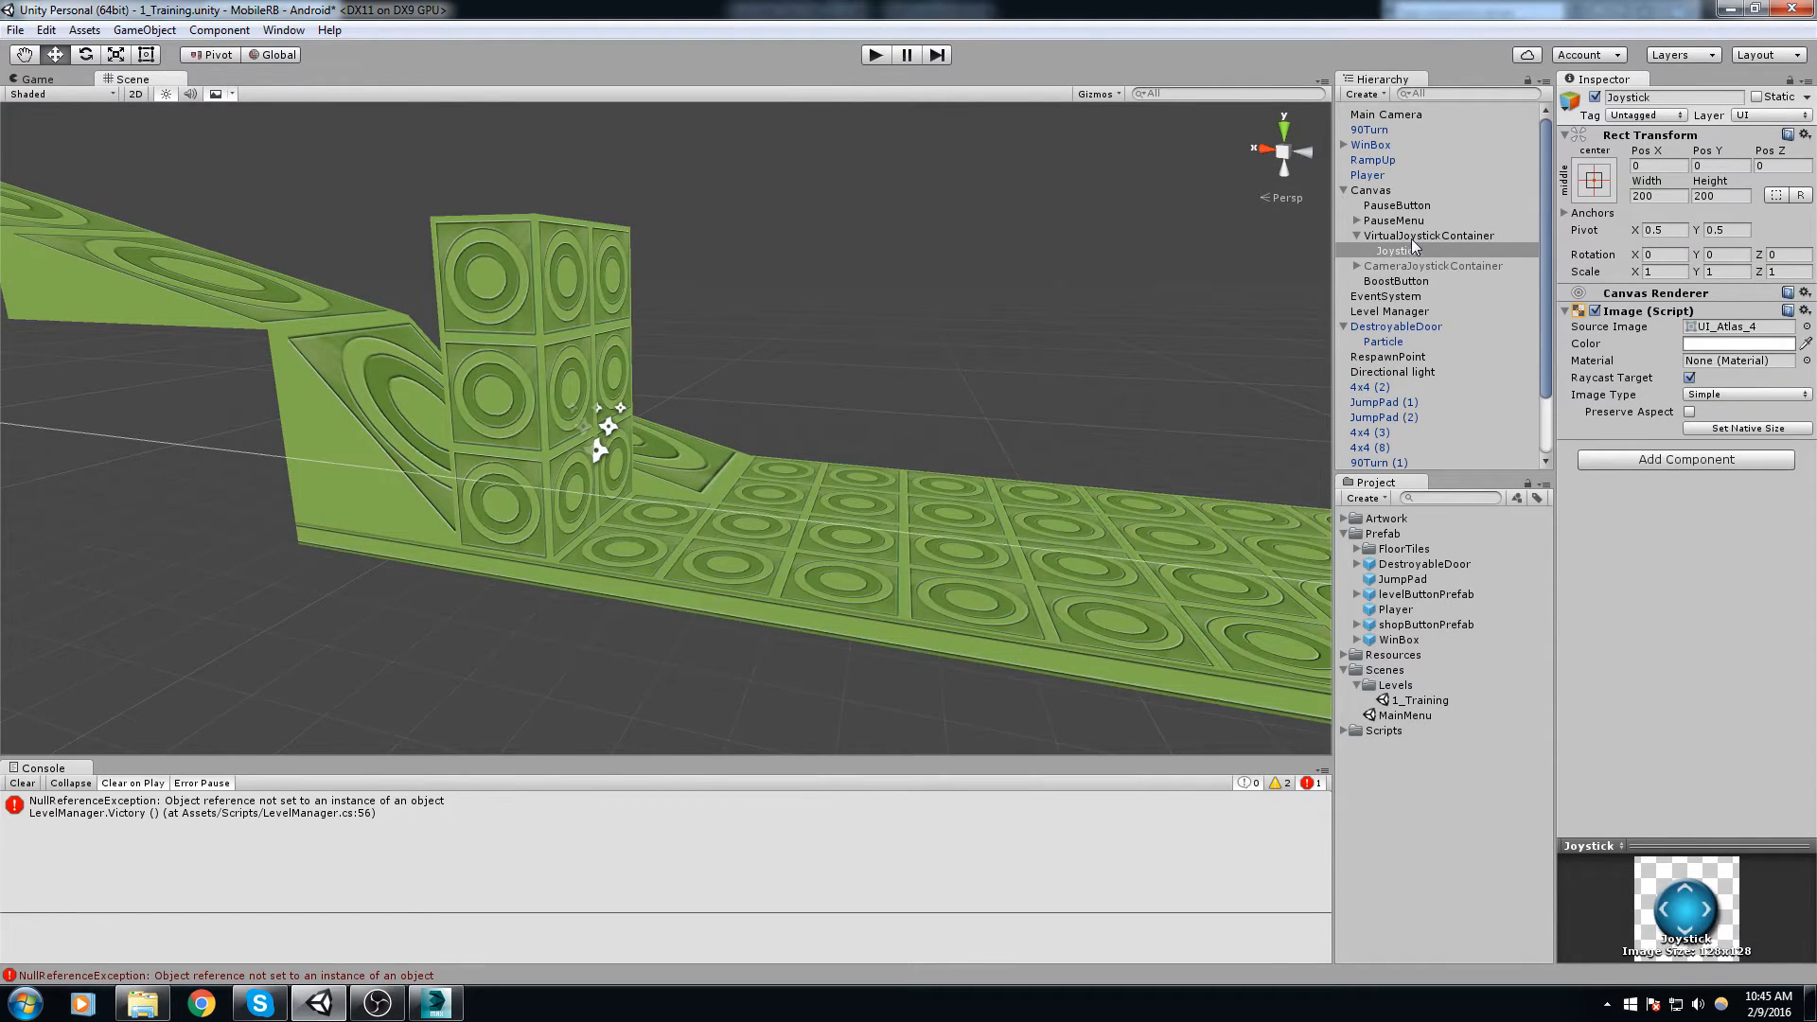
click(1411, 238)
click(1391, 127)
double_click(598, 402)
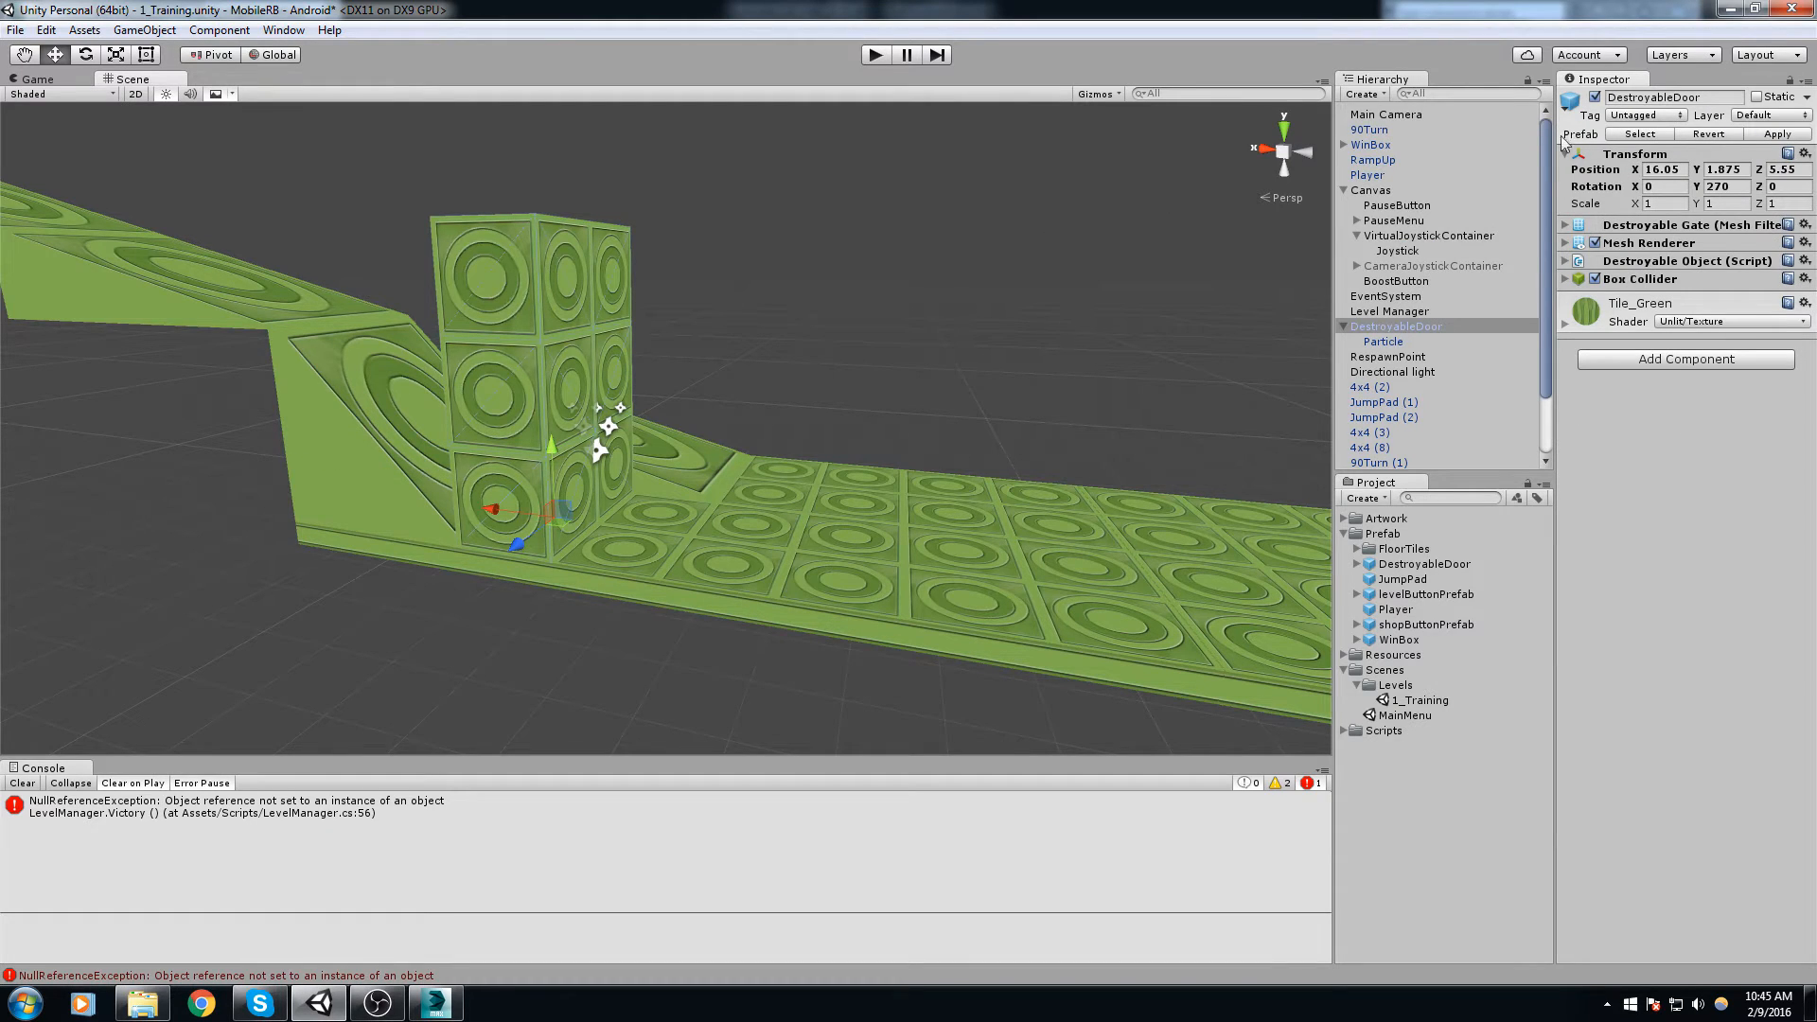
right_drag(705, 365, 653, 367)
scroll(667, 417, up, 4)
click(691, 443)
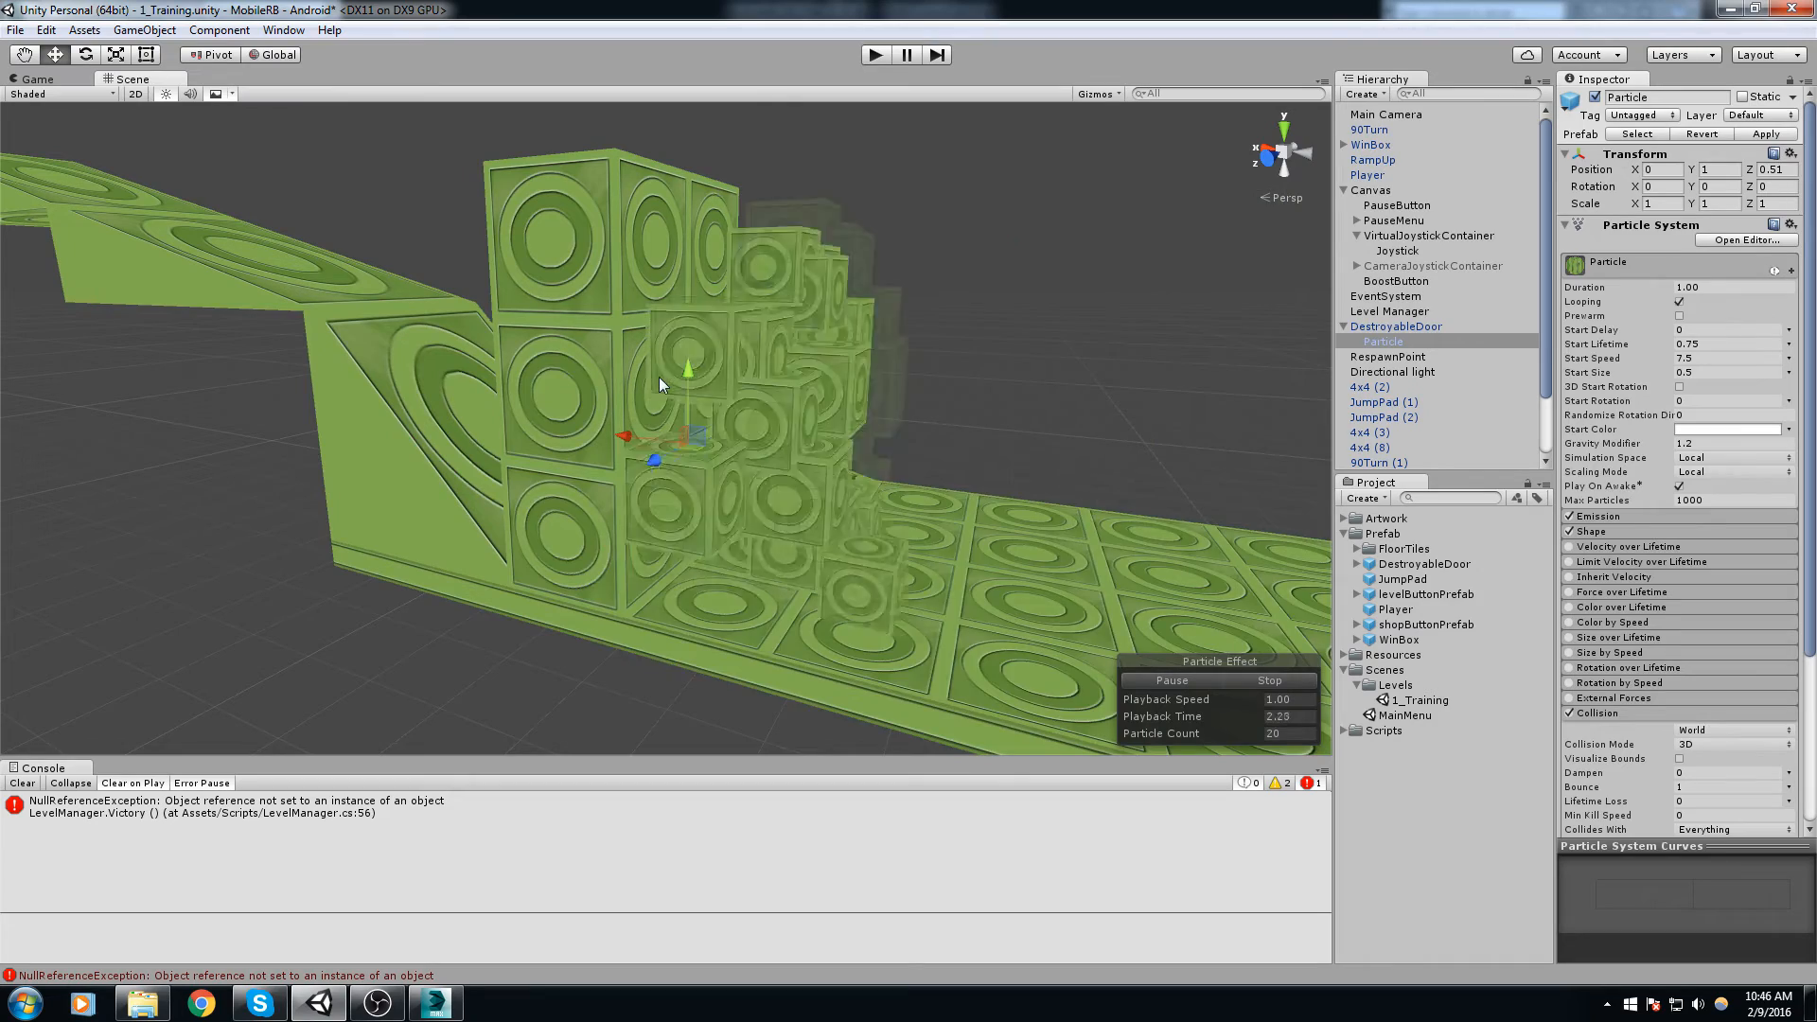
alt+drag(1119, 242, 814, 316)
scroll(814, 316, down, 5)
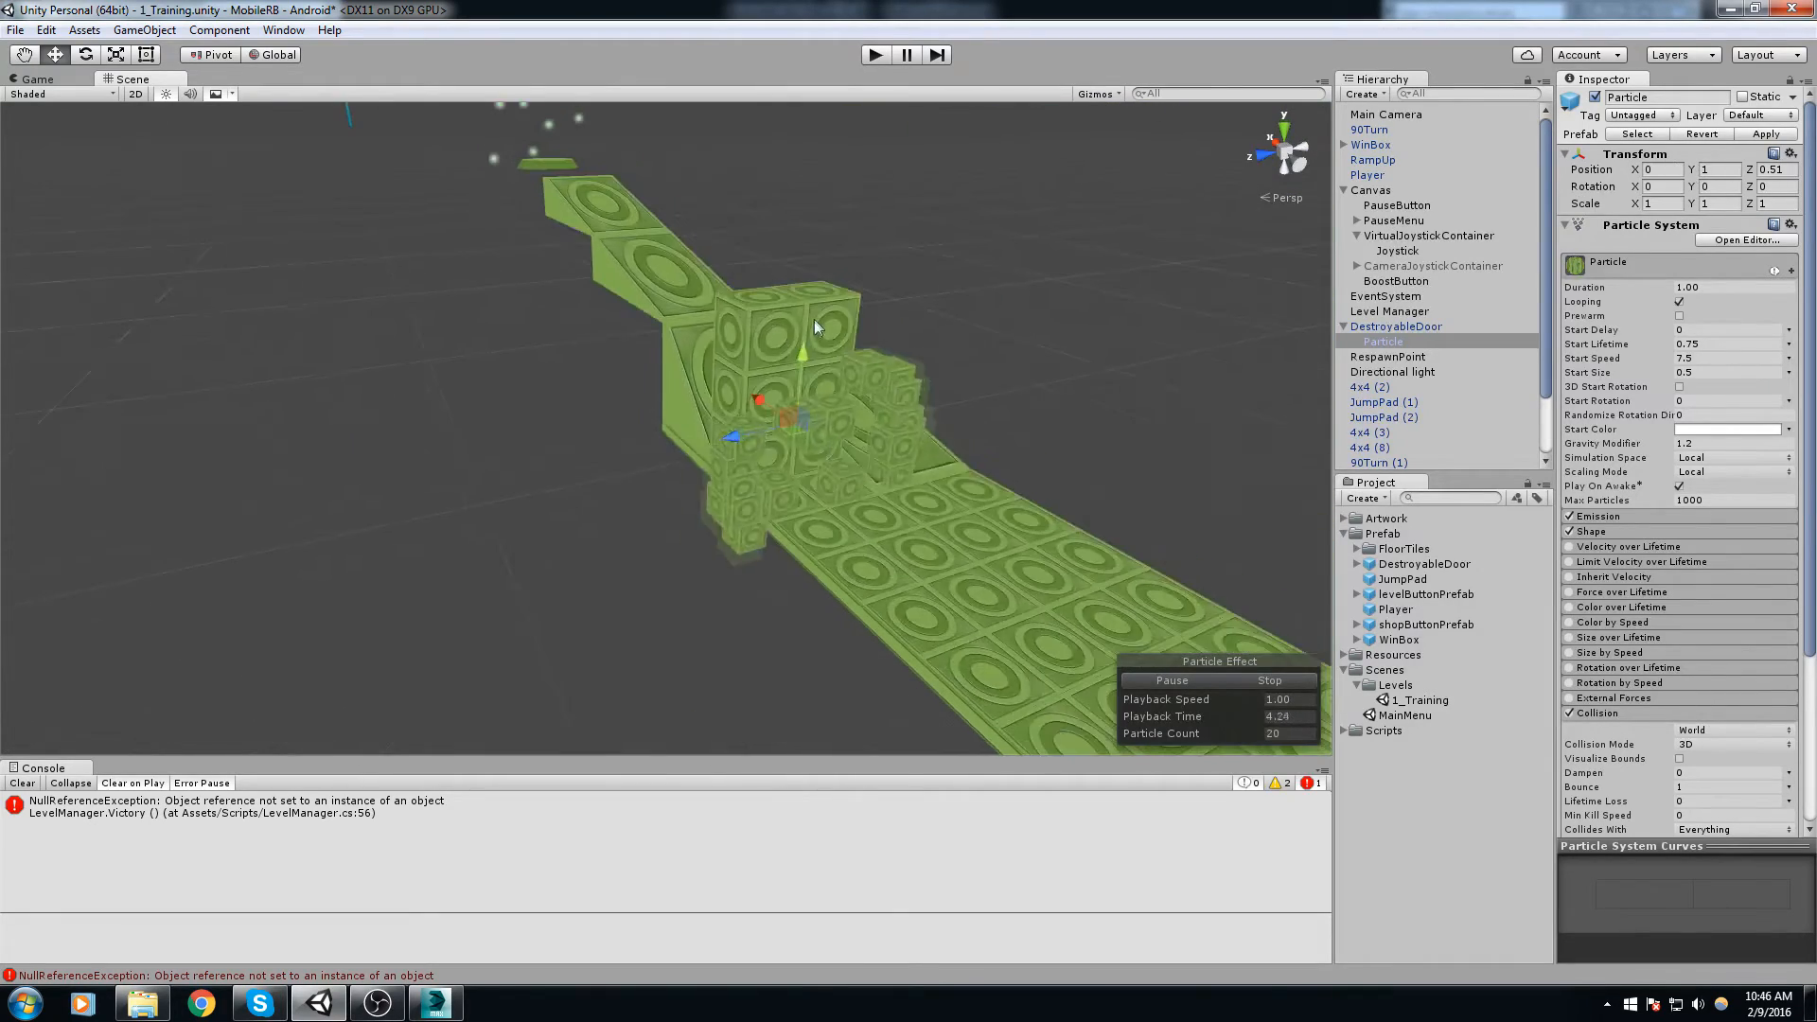
middle_drag(1139, 291, 1044, 274)
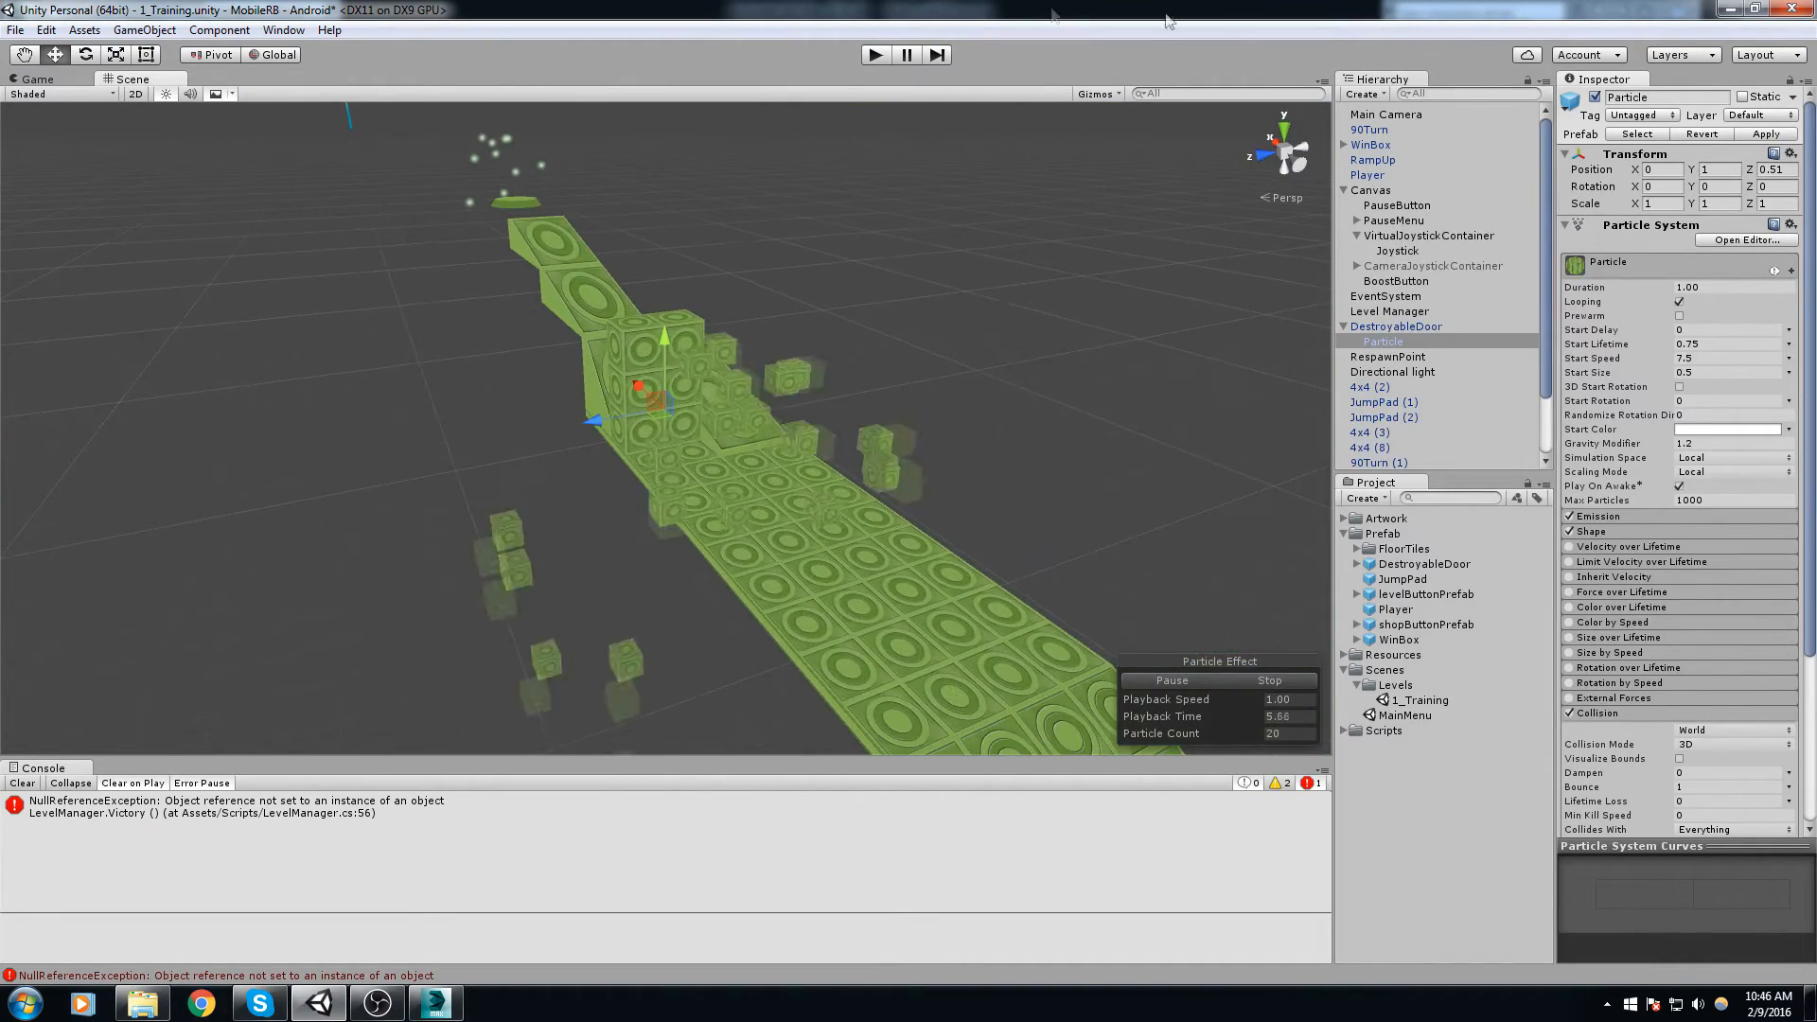
Step: Playtest the training level, using the ball's boost
click(878, 55)
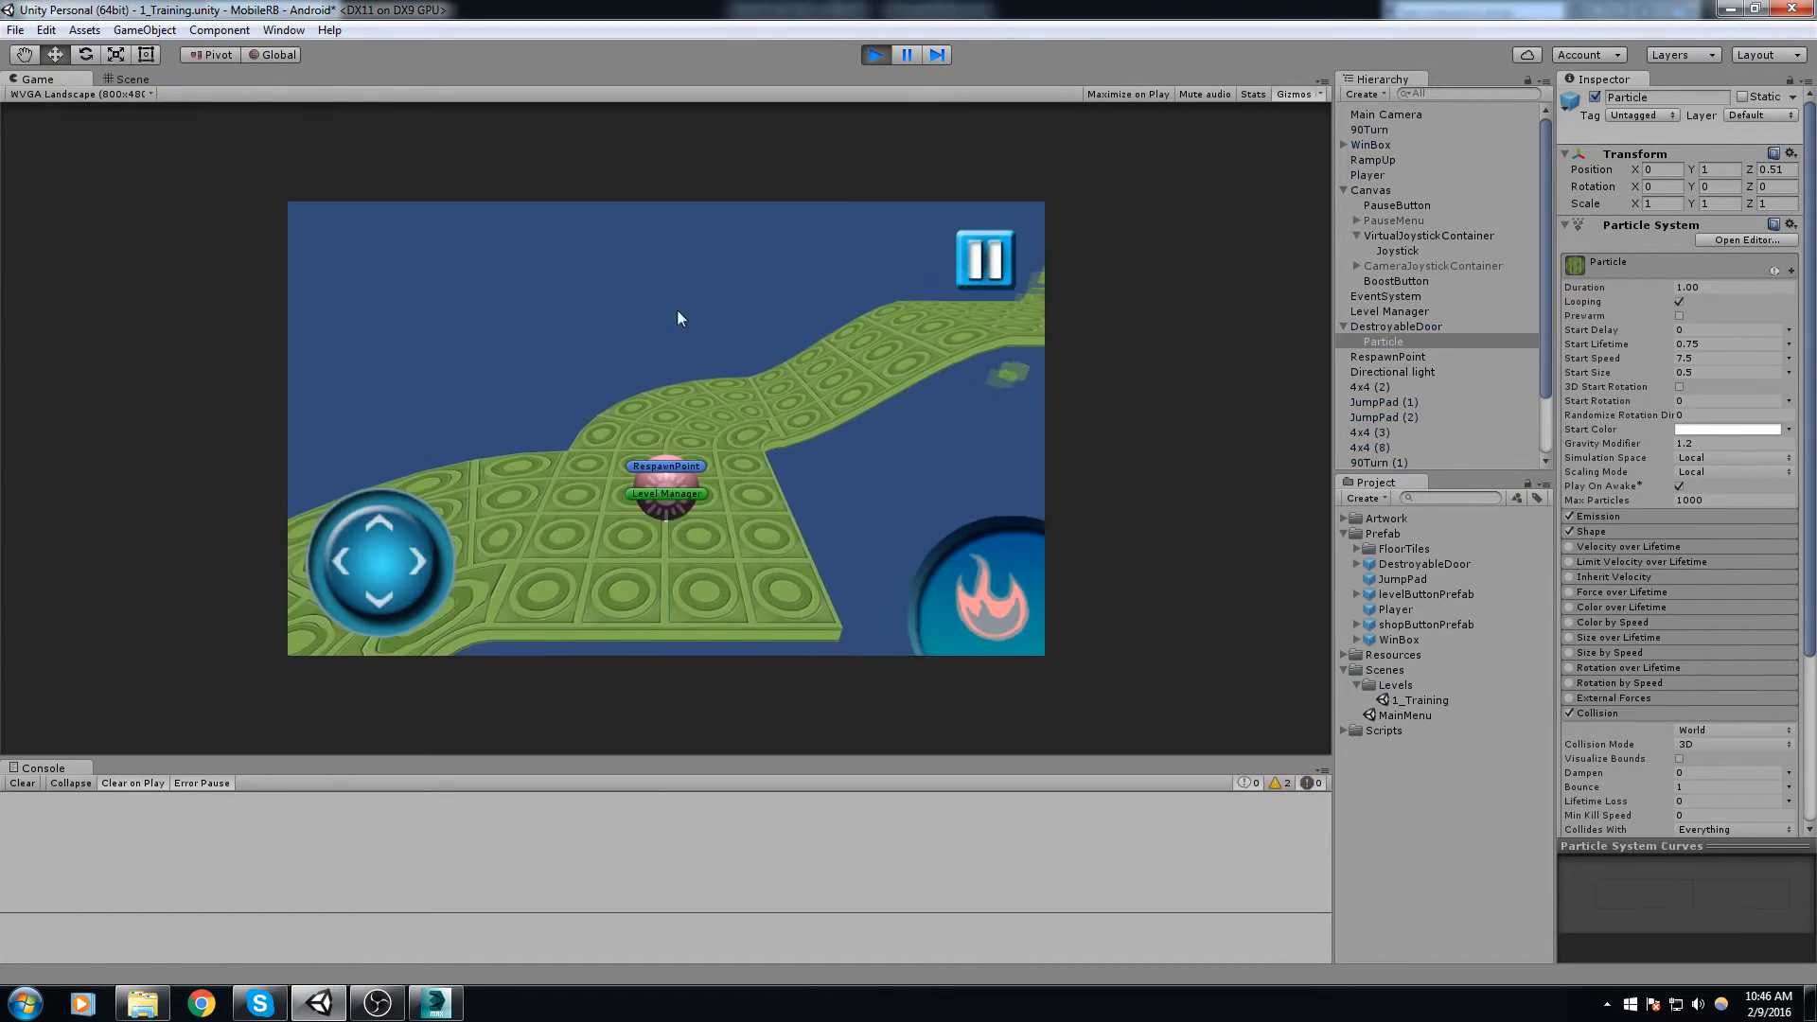
click(965, 608)
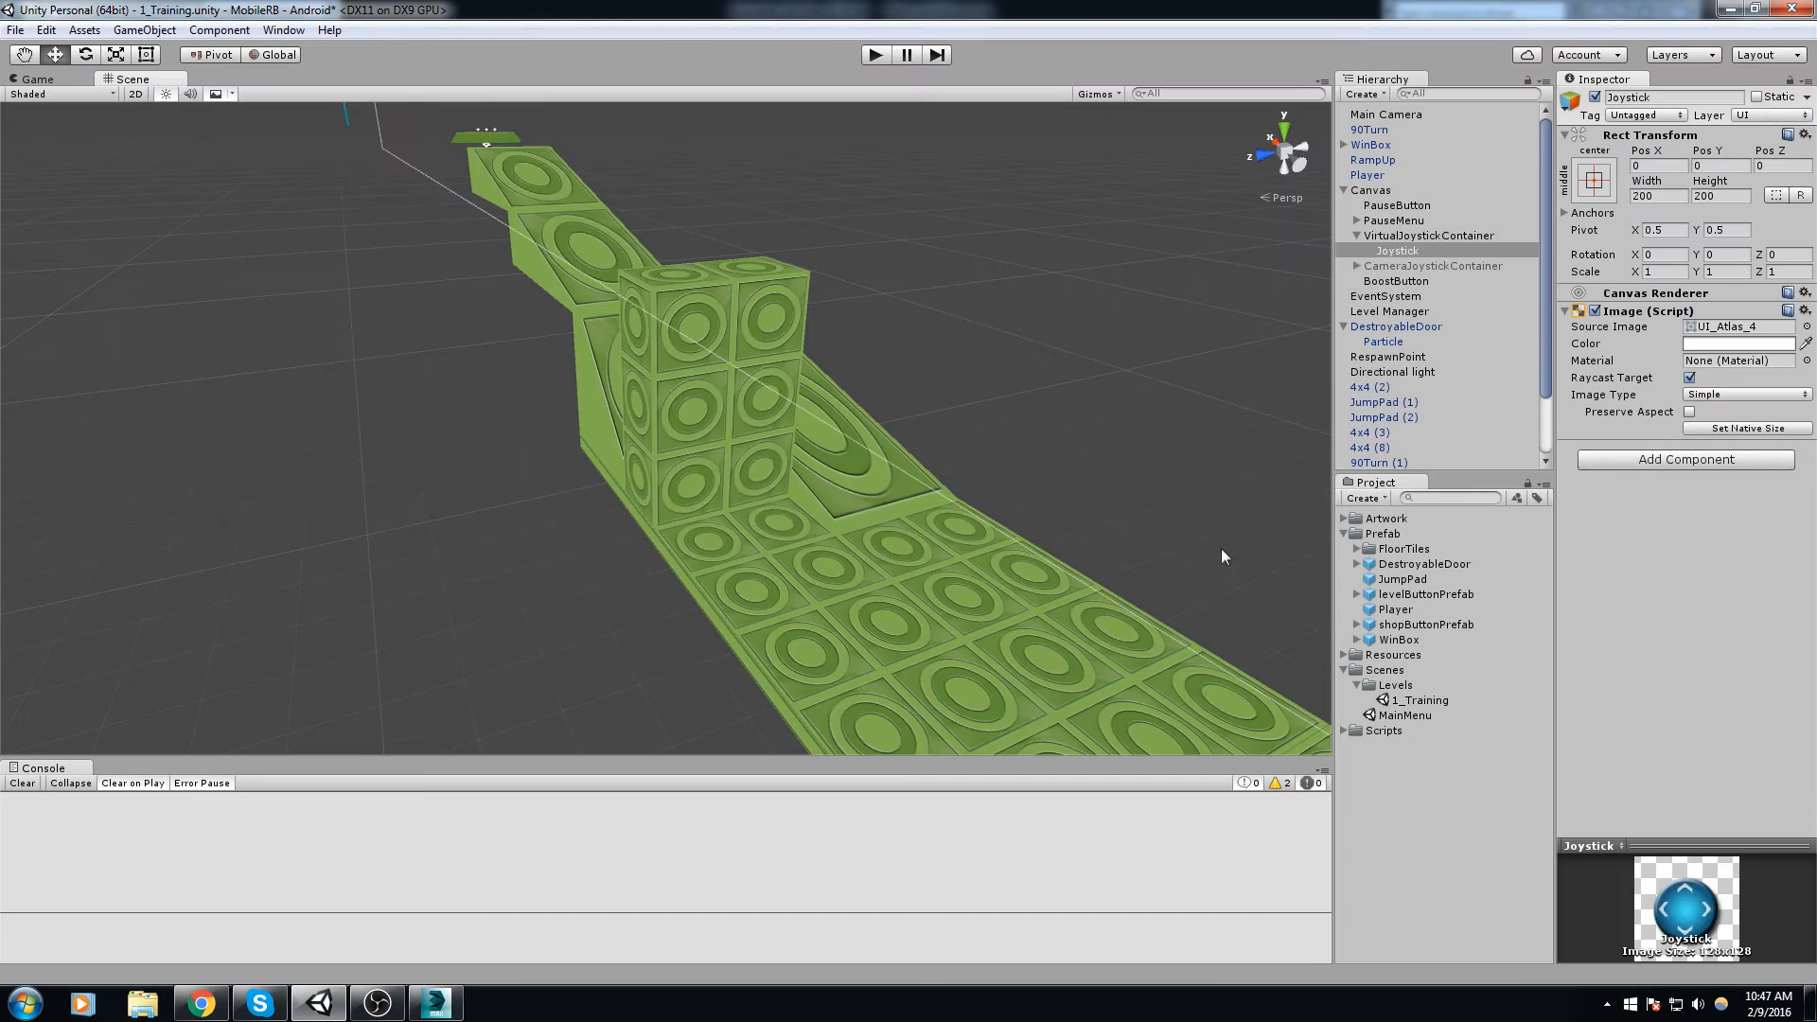
Step: Turn off Looping on the gate's Particle child, apply the change to the prefab and select the parent DestroyableDoor
alt+drag(1221, 548, 1164, 530)
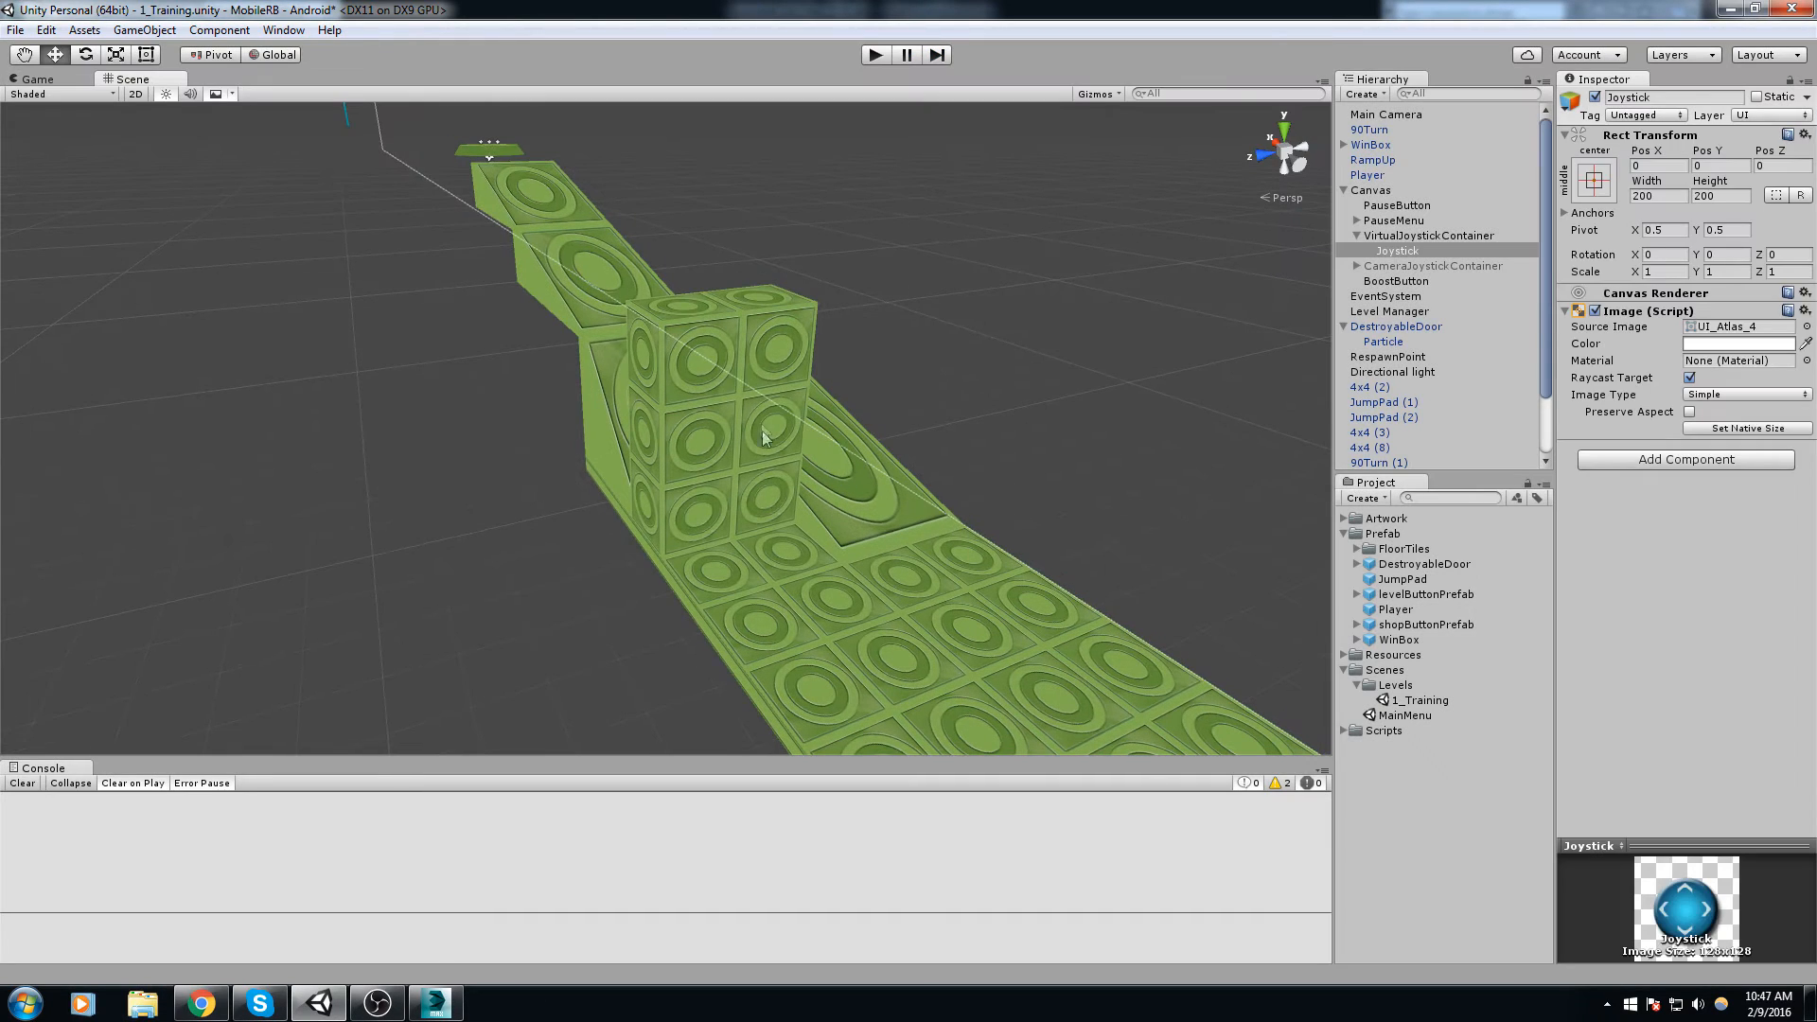
click(776, 447)
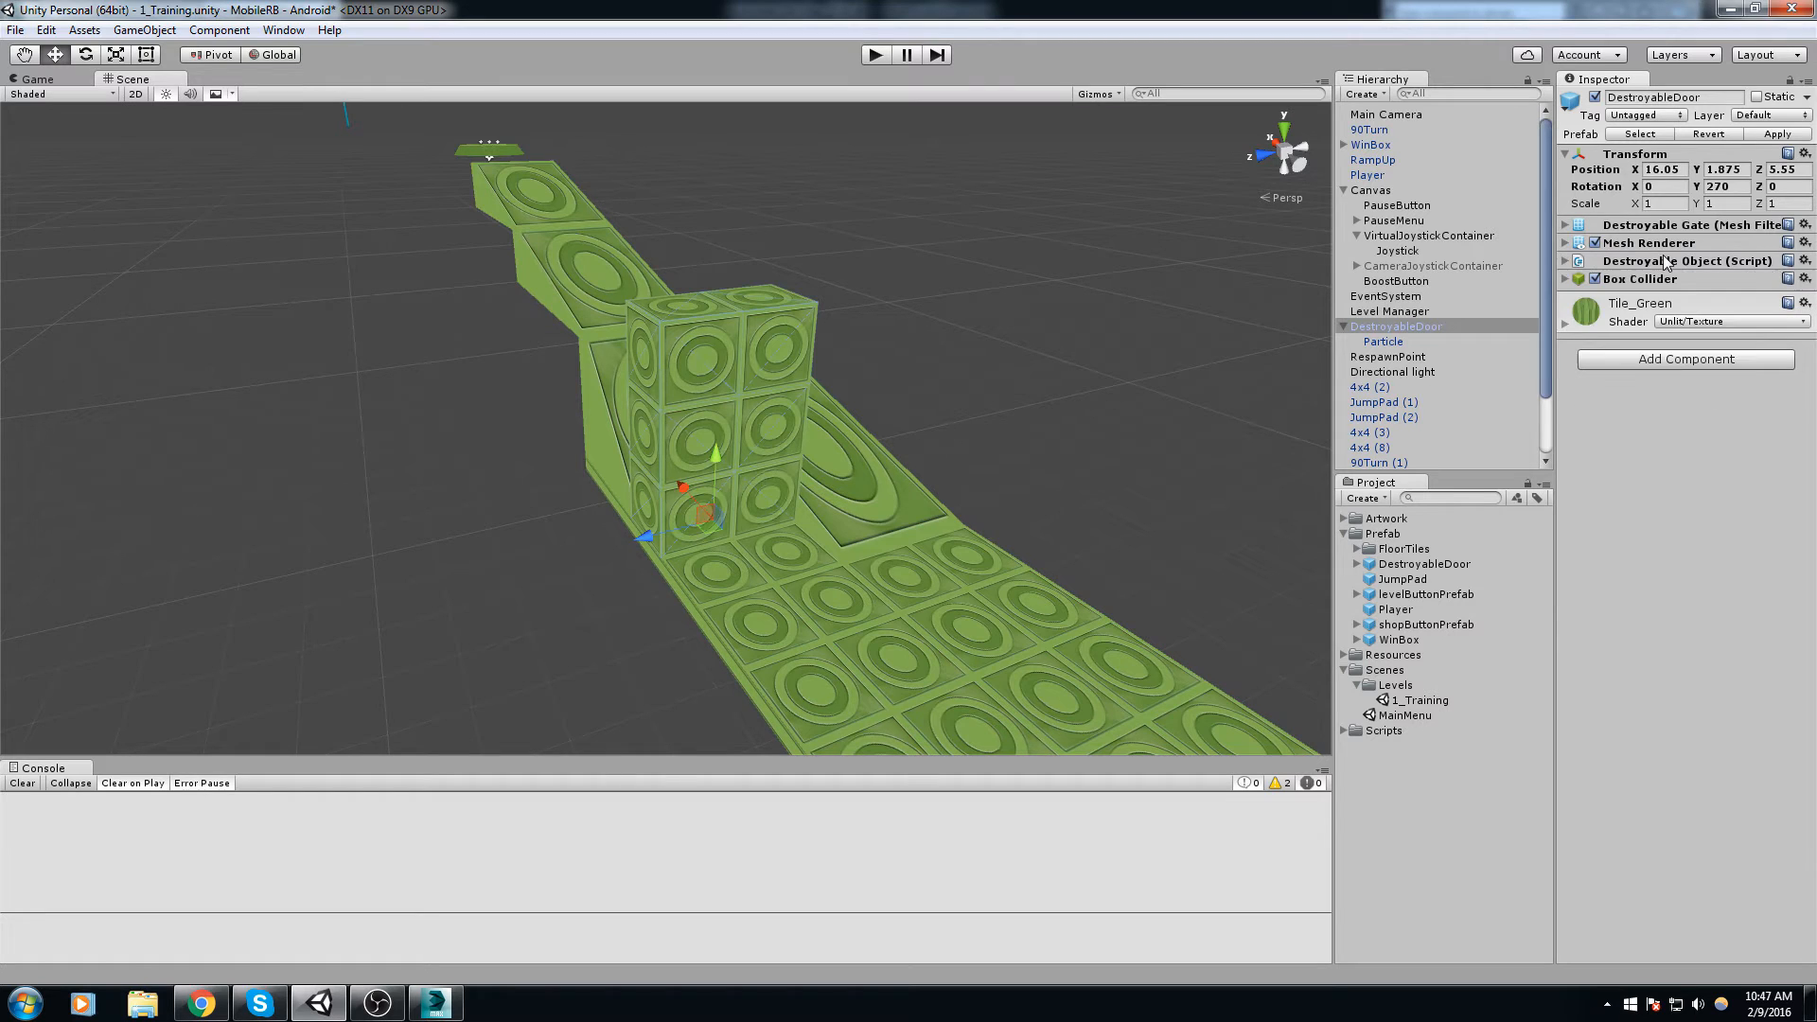
click(1399, 342)
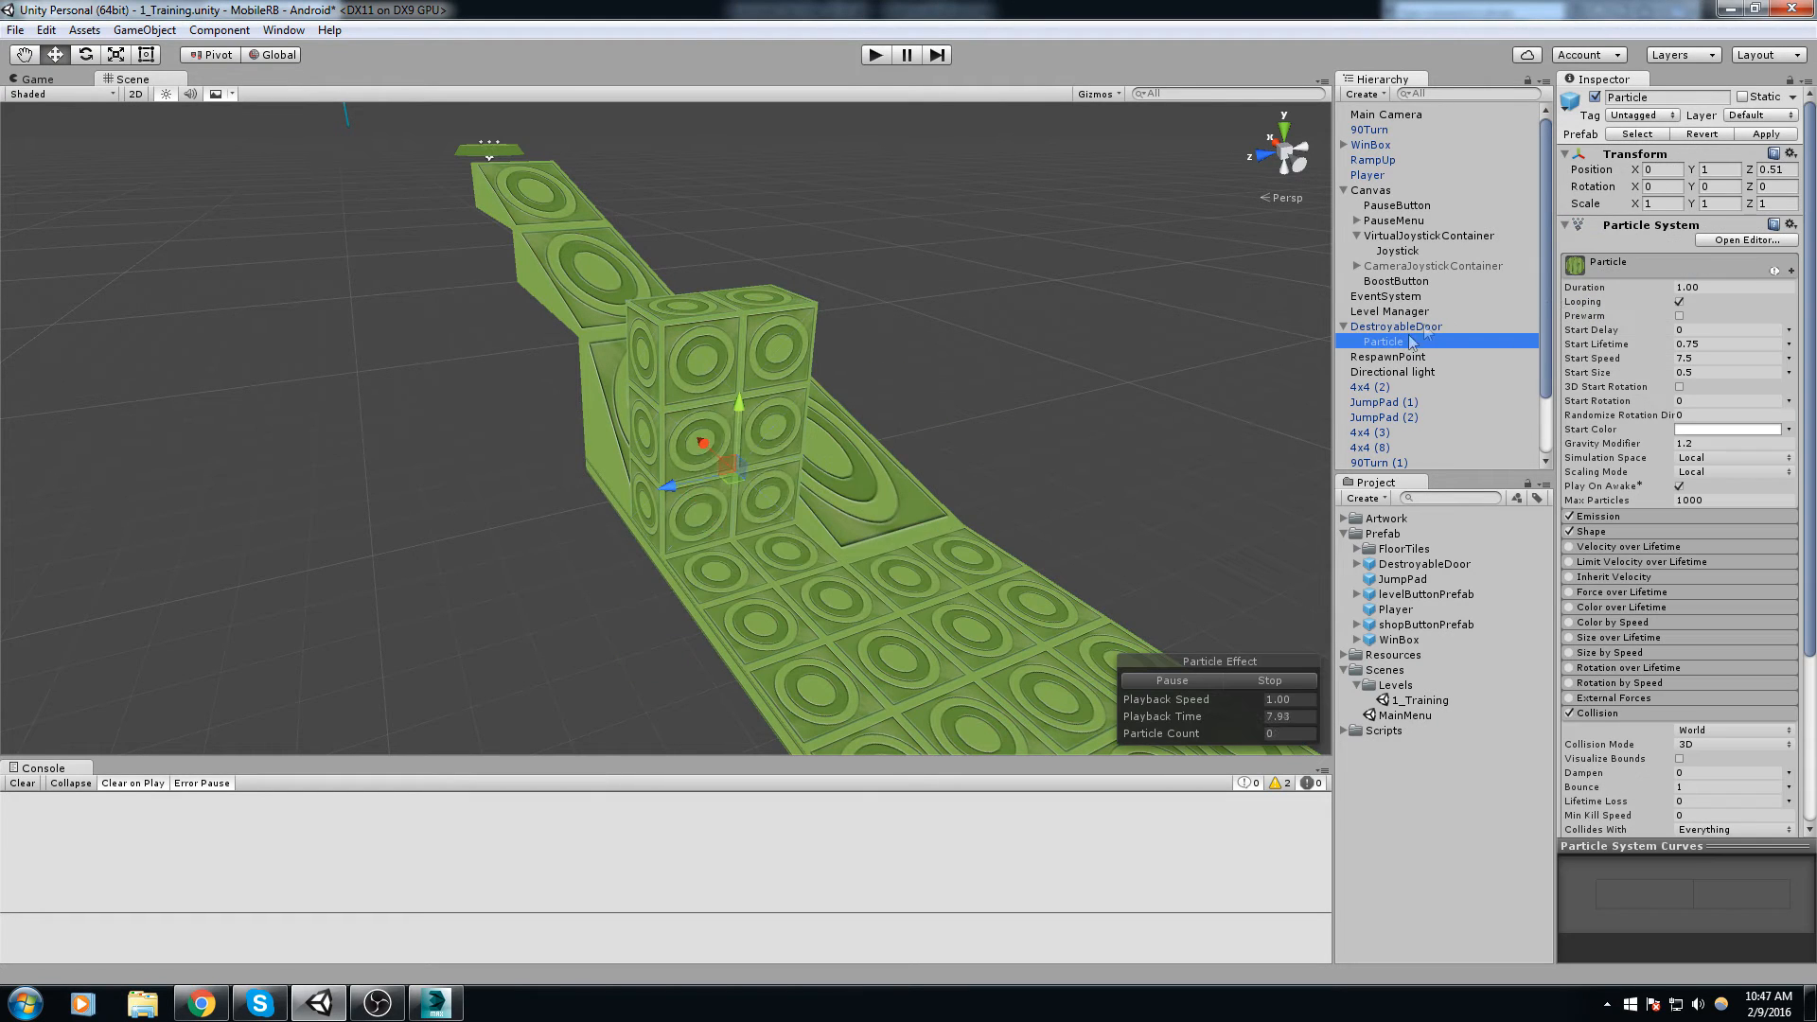
click(1680, 303)
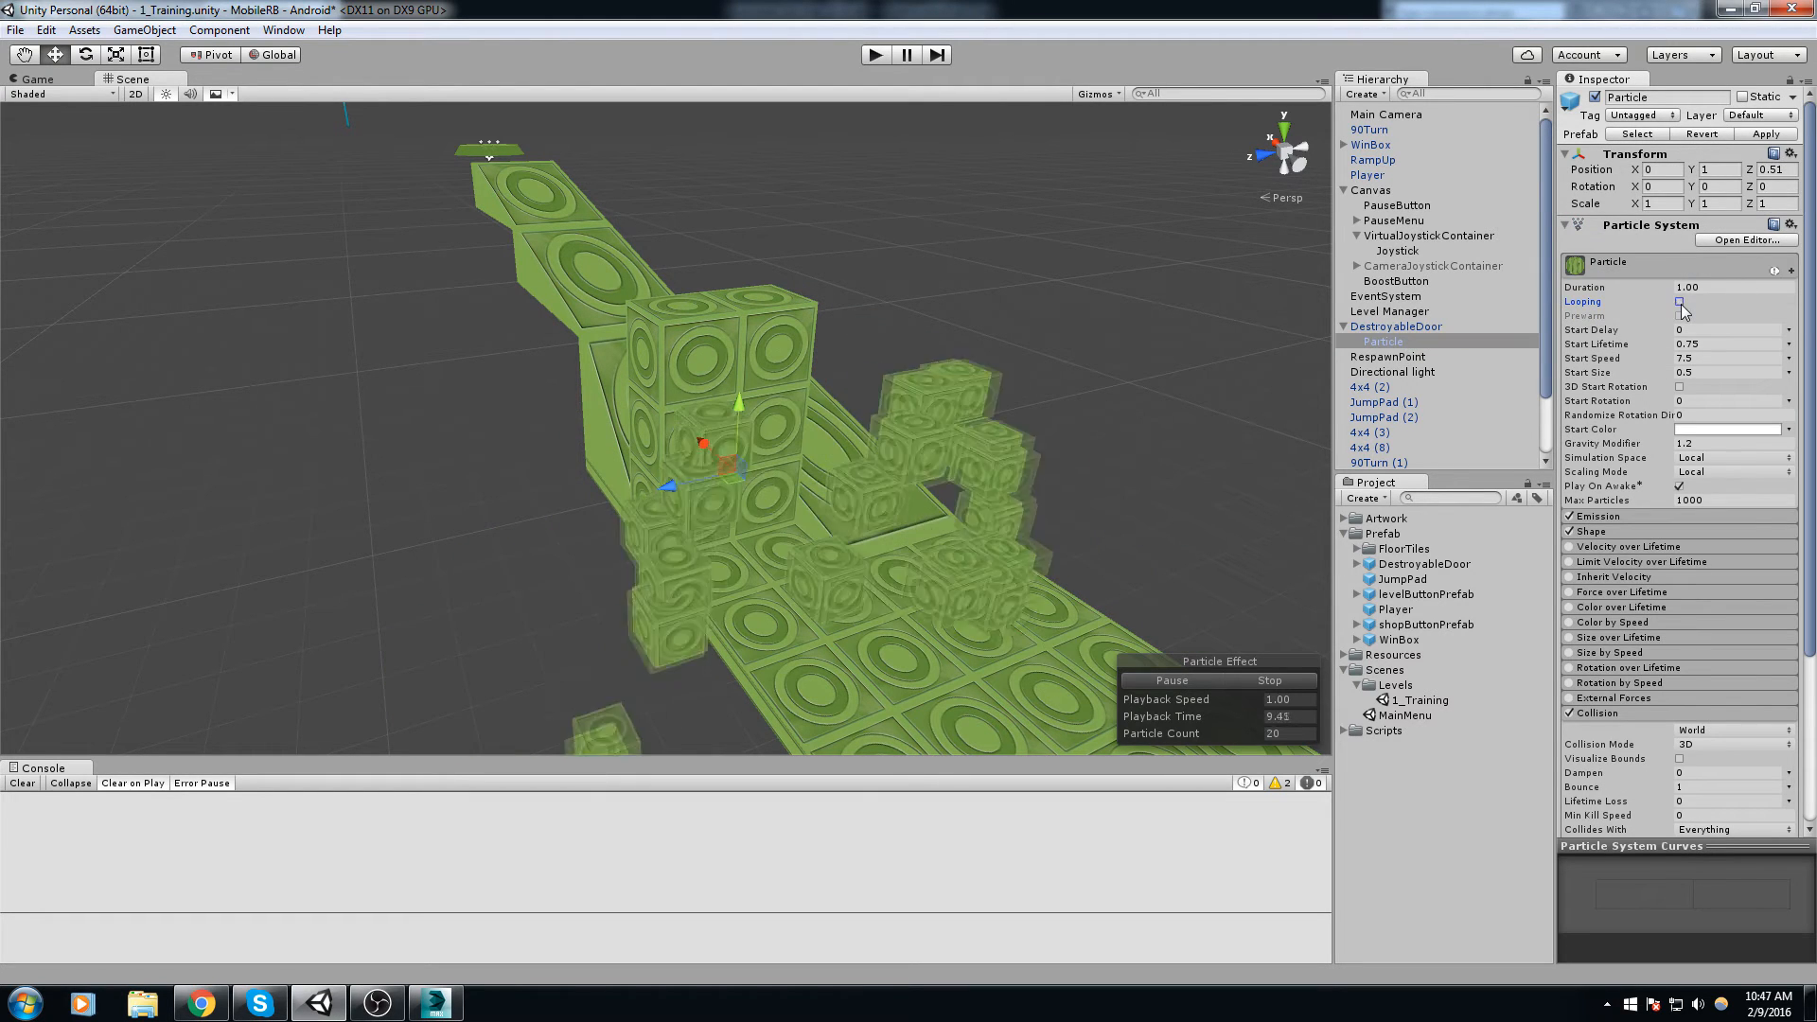
click(1753, 132)
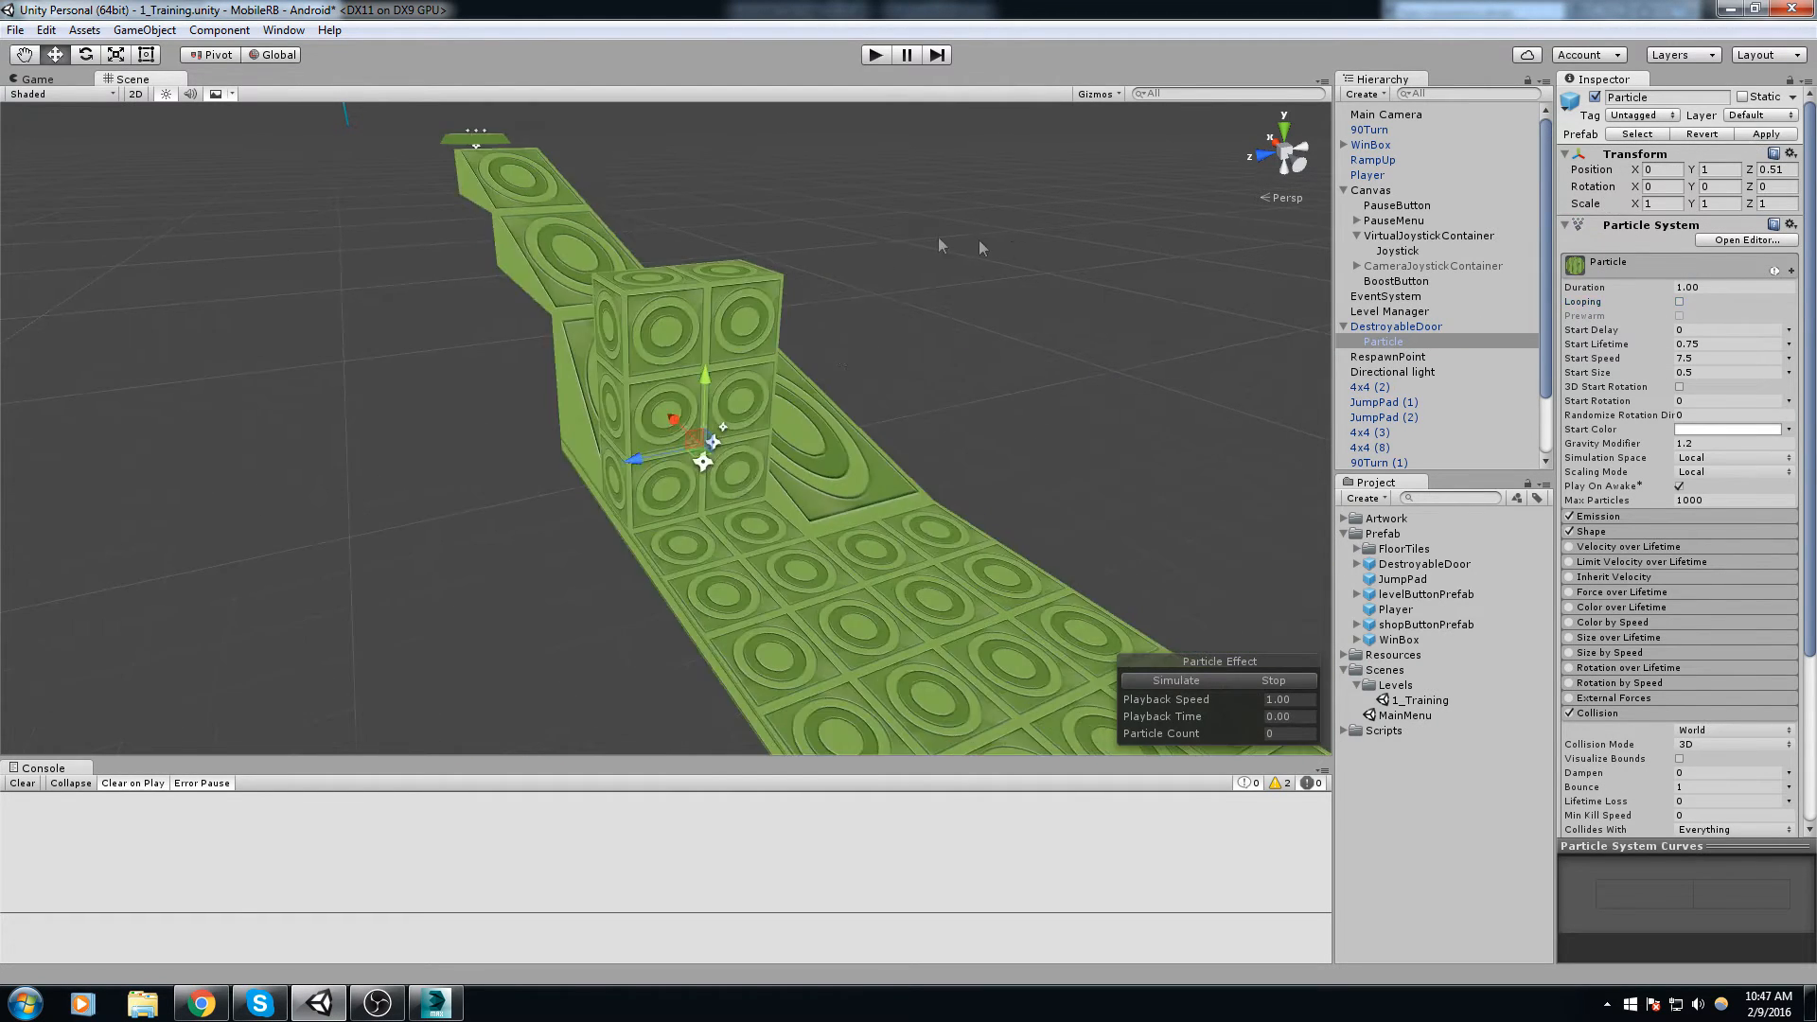
click(1638, 230)
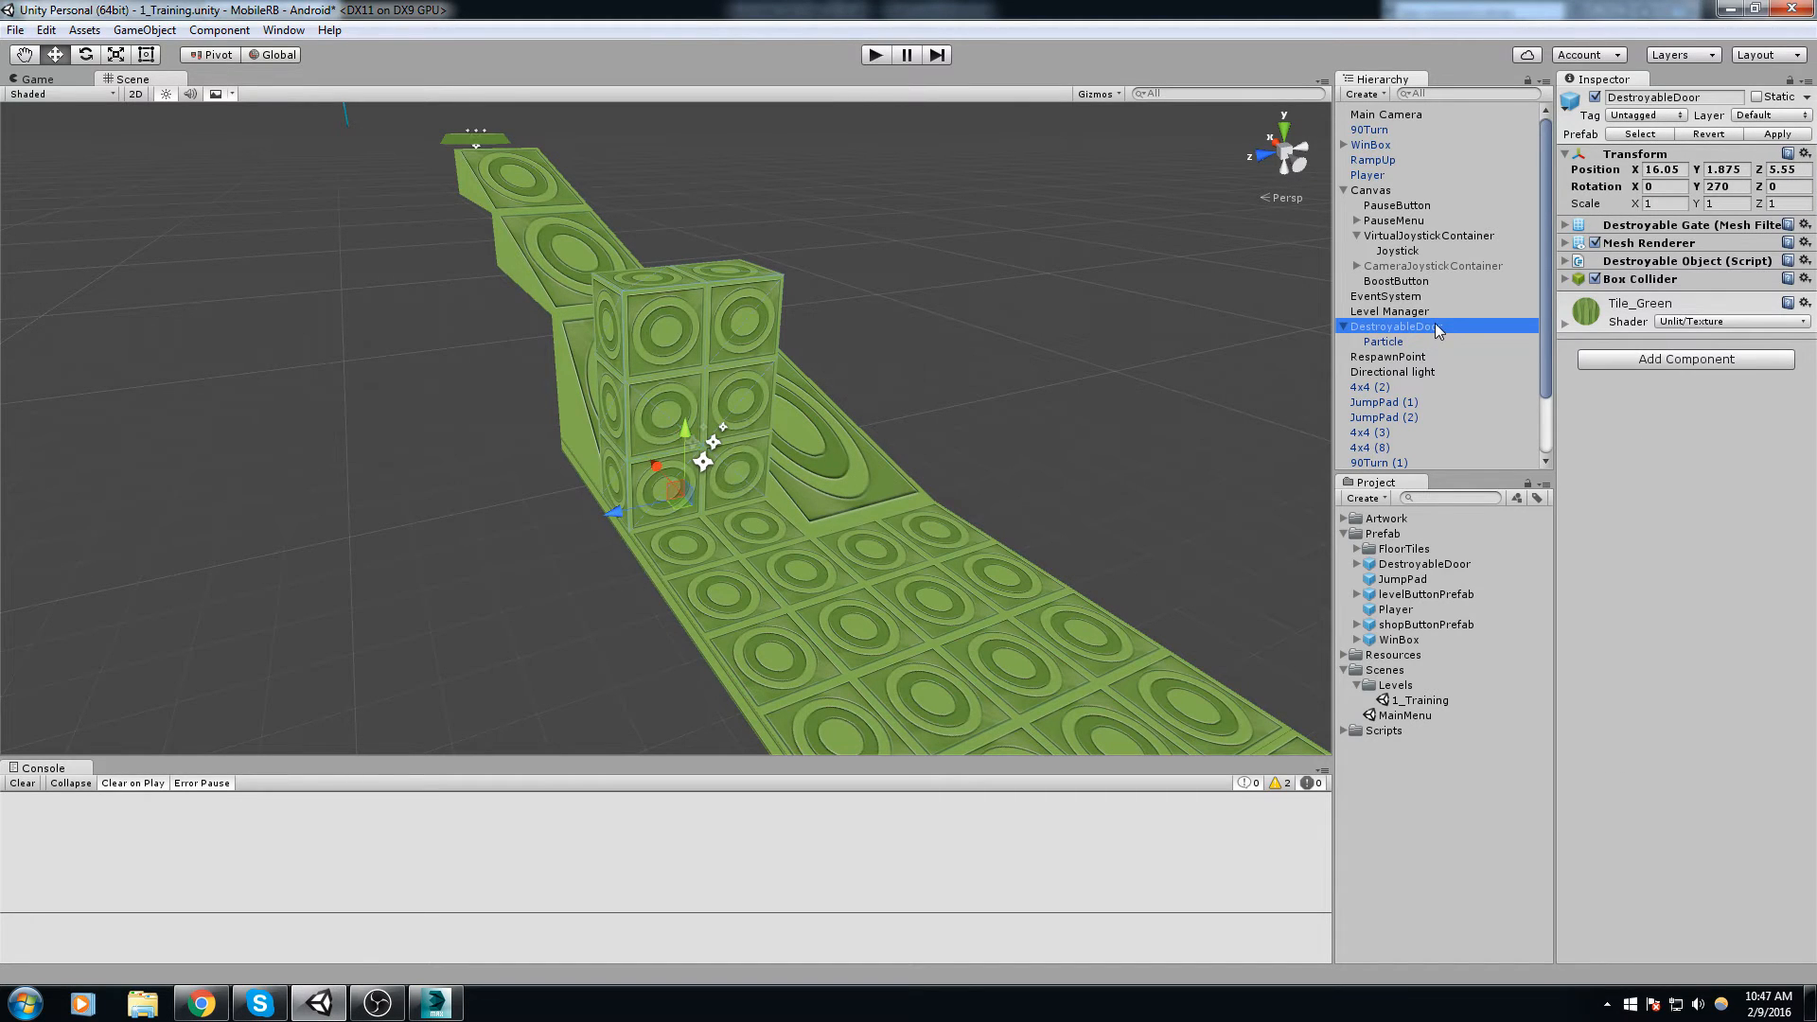
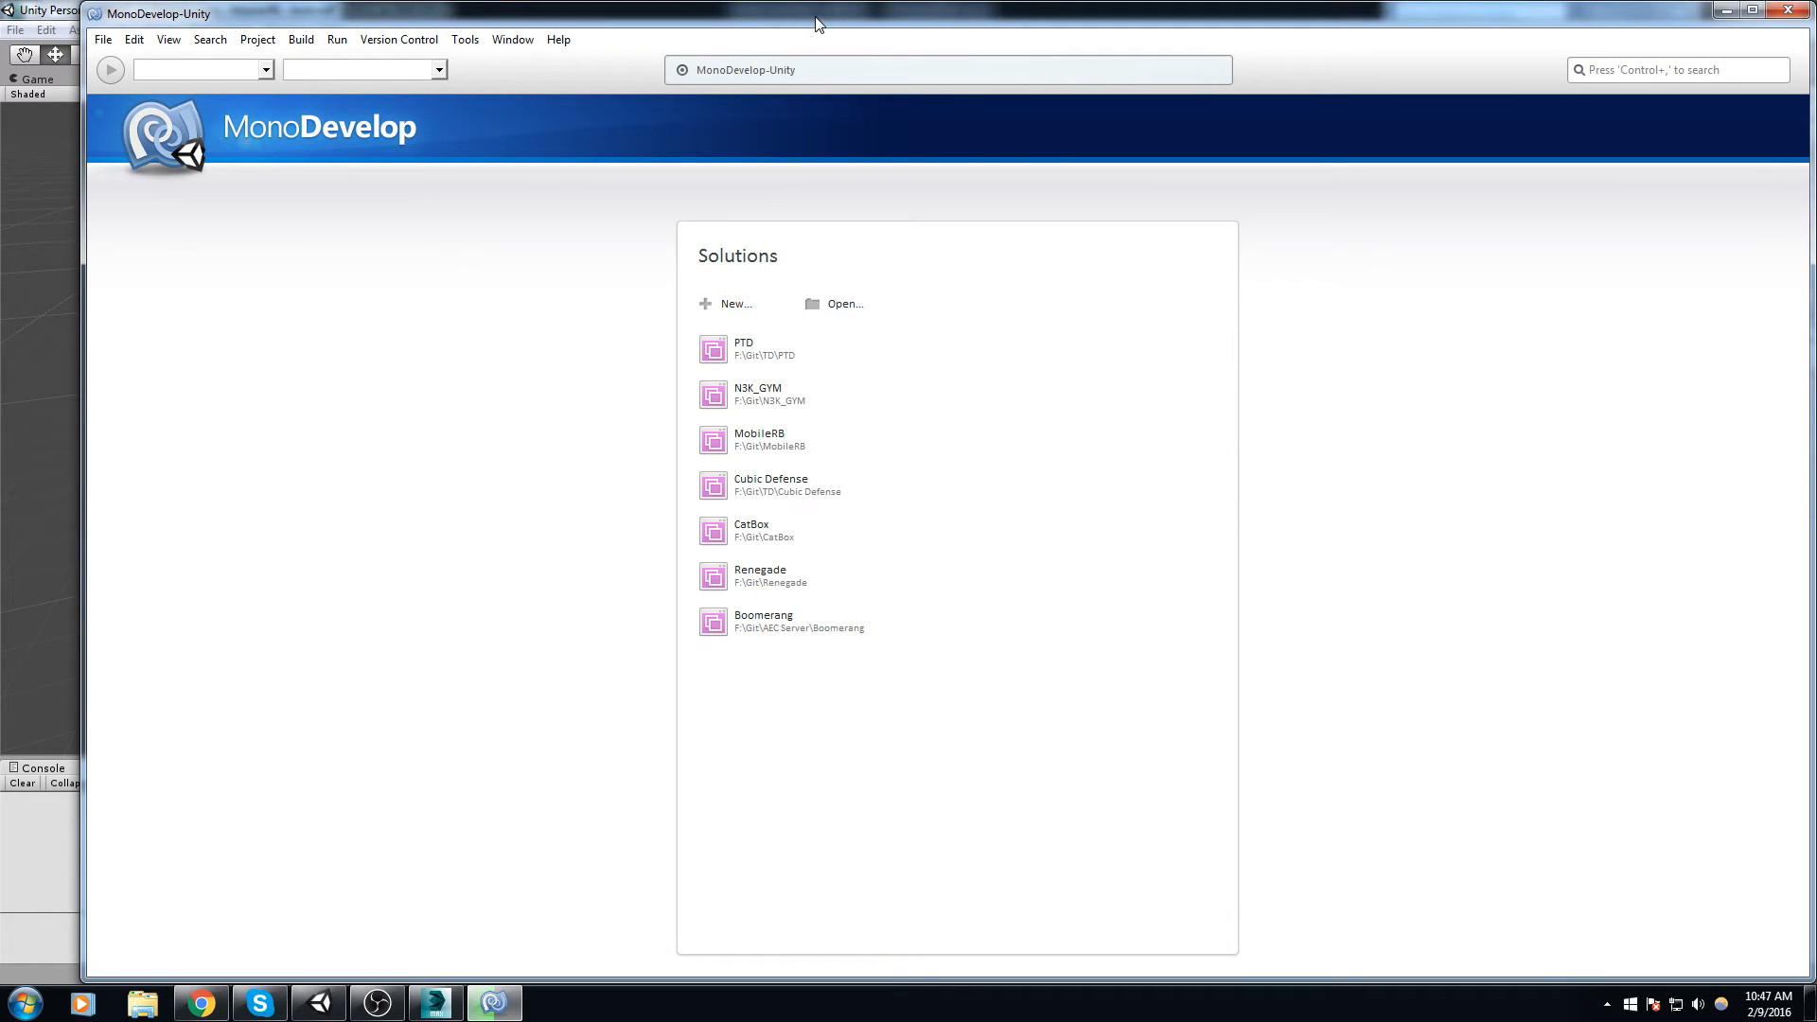
Step: Declare a private ParticleSystem field named particle below forceRequired in the DestroyableObject script
click(458, 238)
ctrl+scroll(401, 238, up, 5)
click(888, 329)
key(Return)
text(priva)
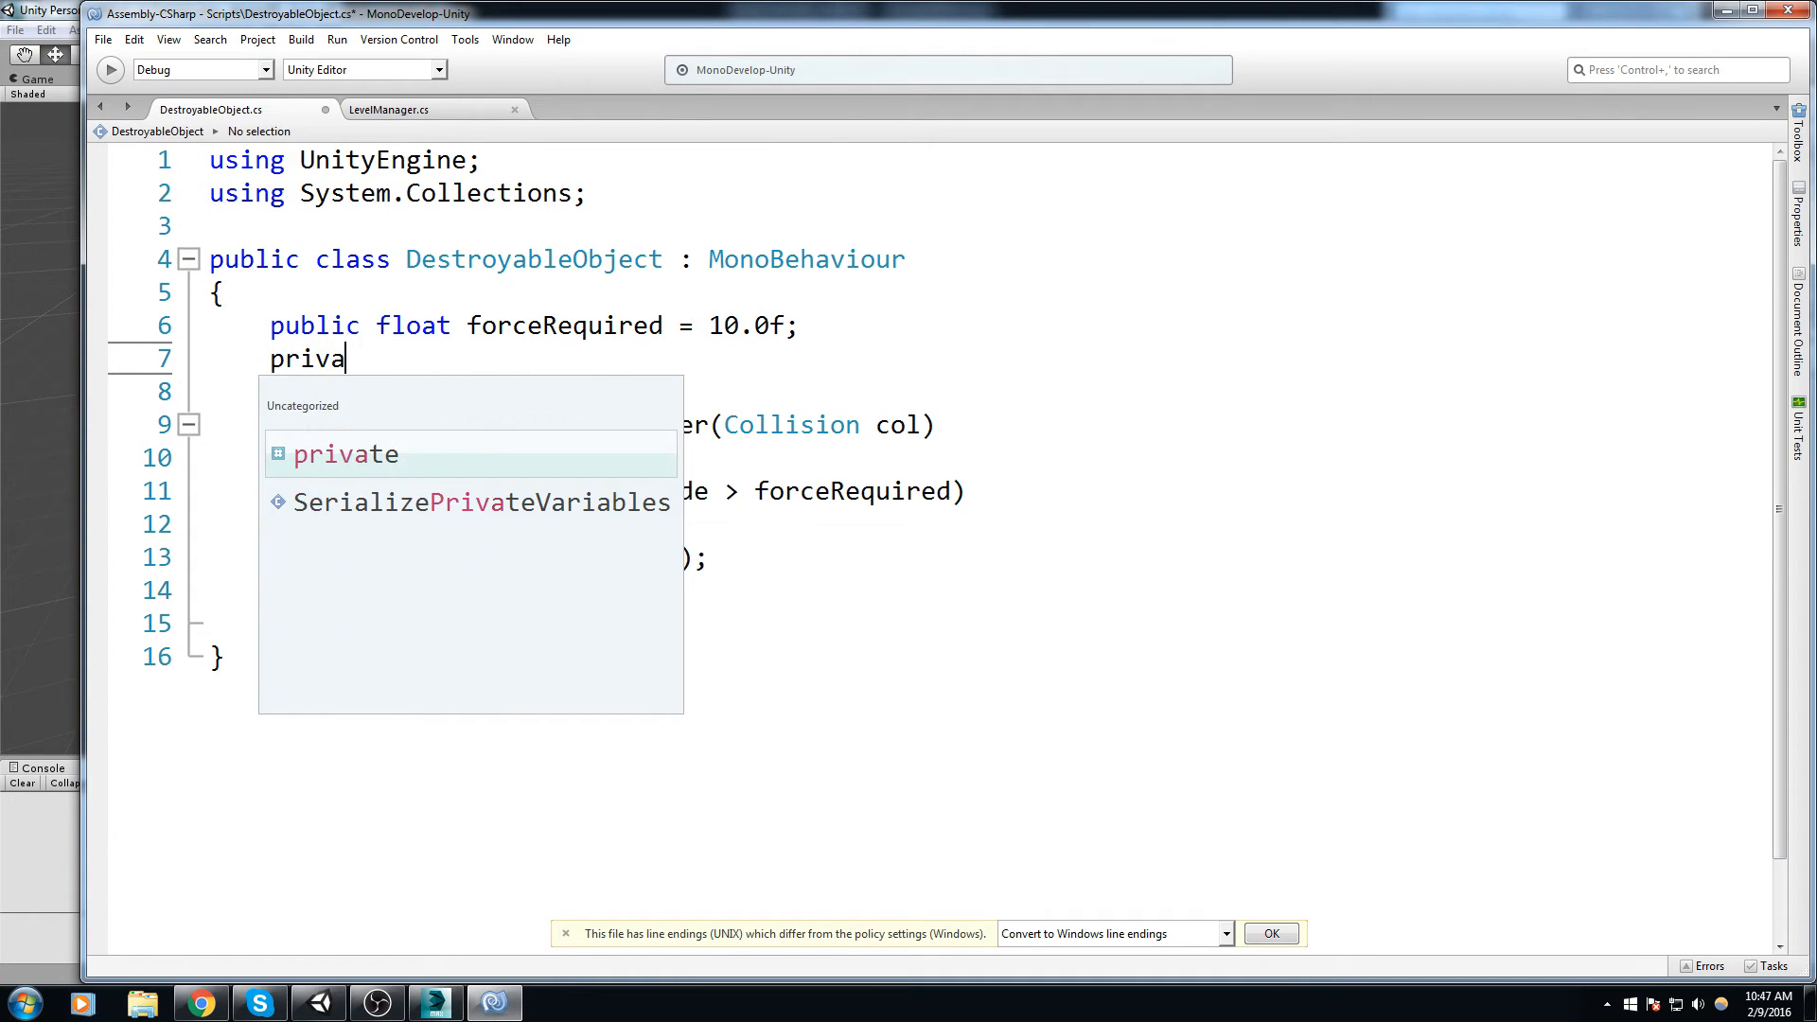
text(te ParticleS)
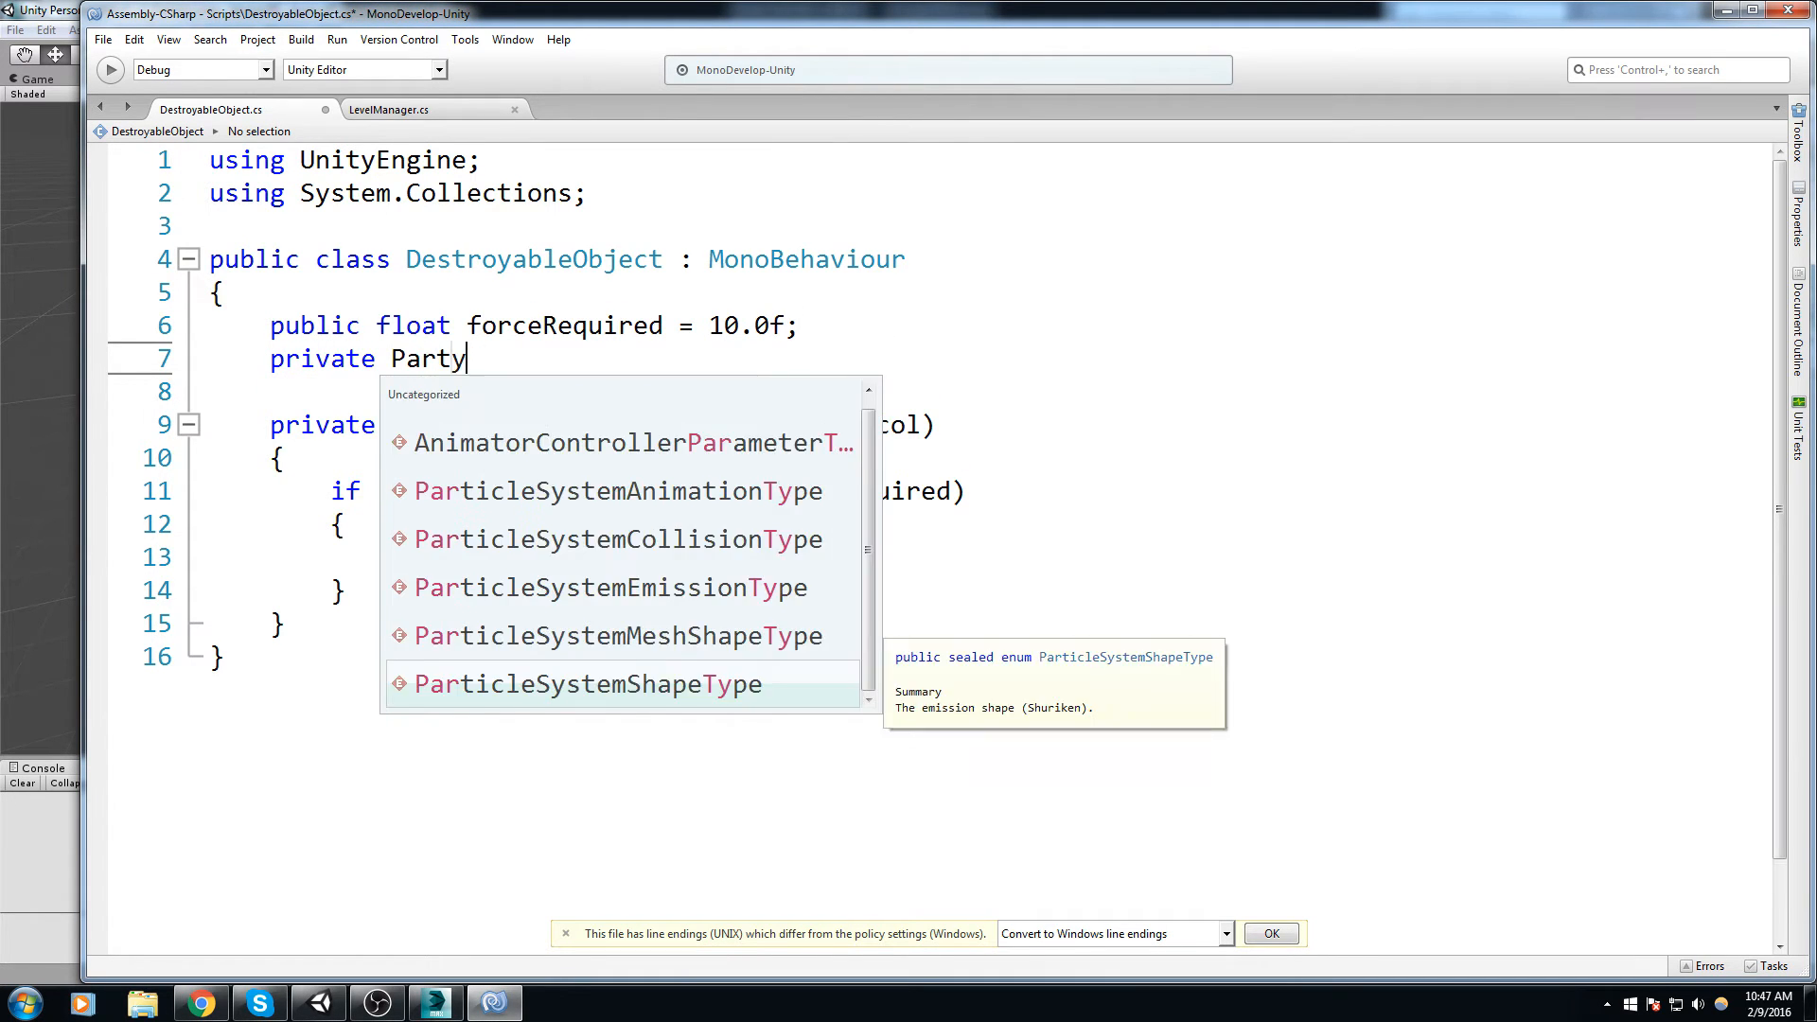
key(Return)
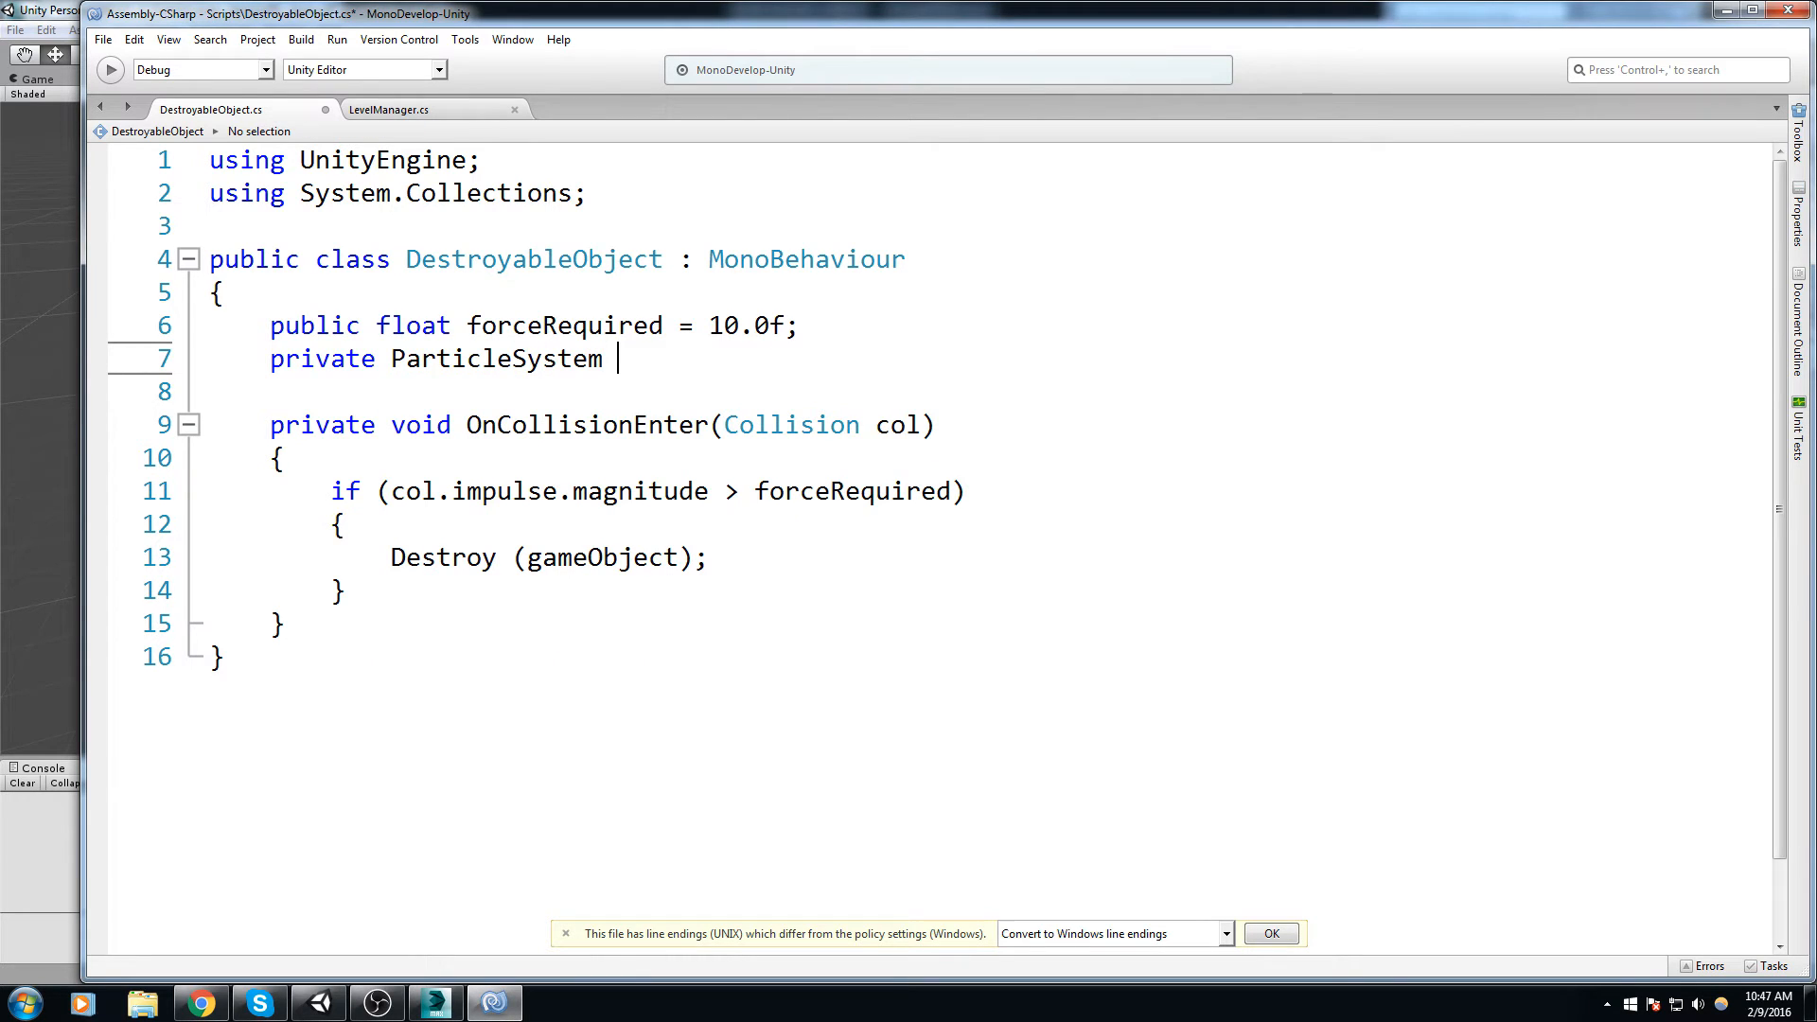
text(particle;)
double_click(639, 358)
Step: Add an empty private void Start() method above OnCollisionEnter
click(559, 423)
key(Home)
key(Return)
key(Return)
key(Up)
key(Up)
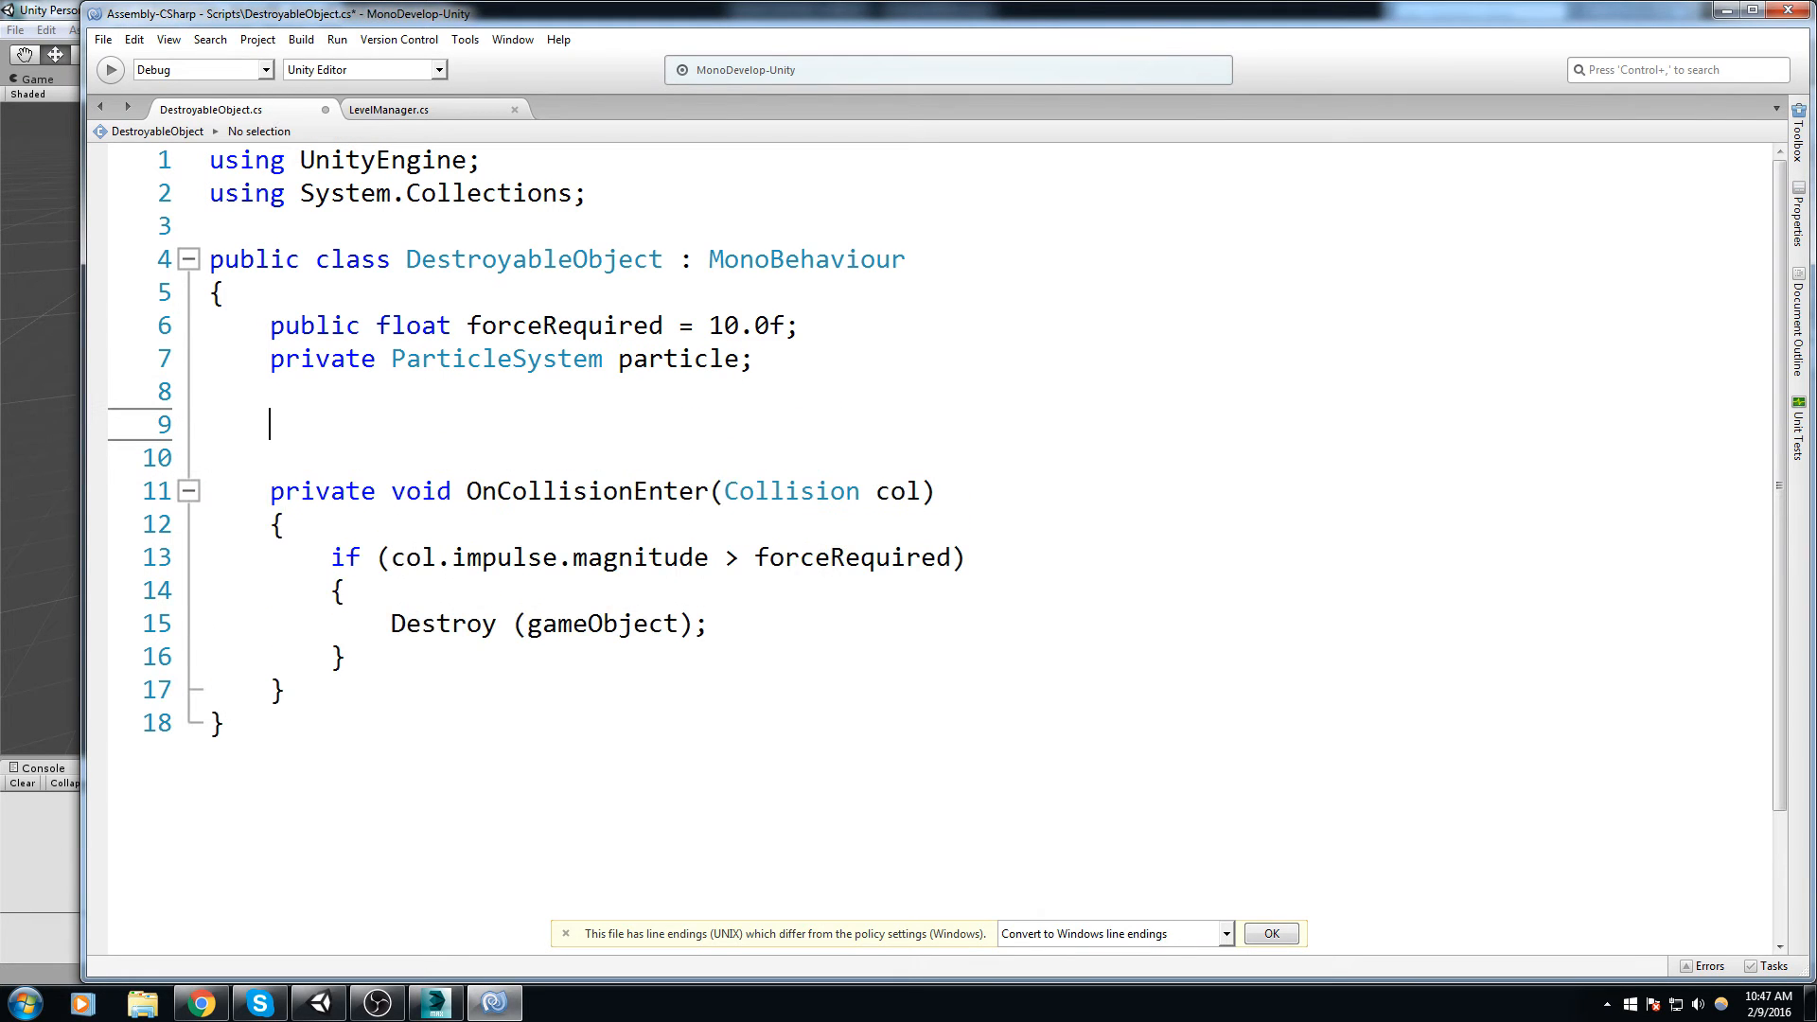
text(private void Start())
key(Return)
text({)
key(Return)
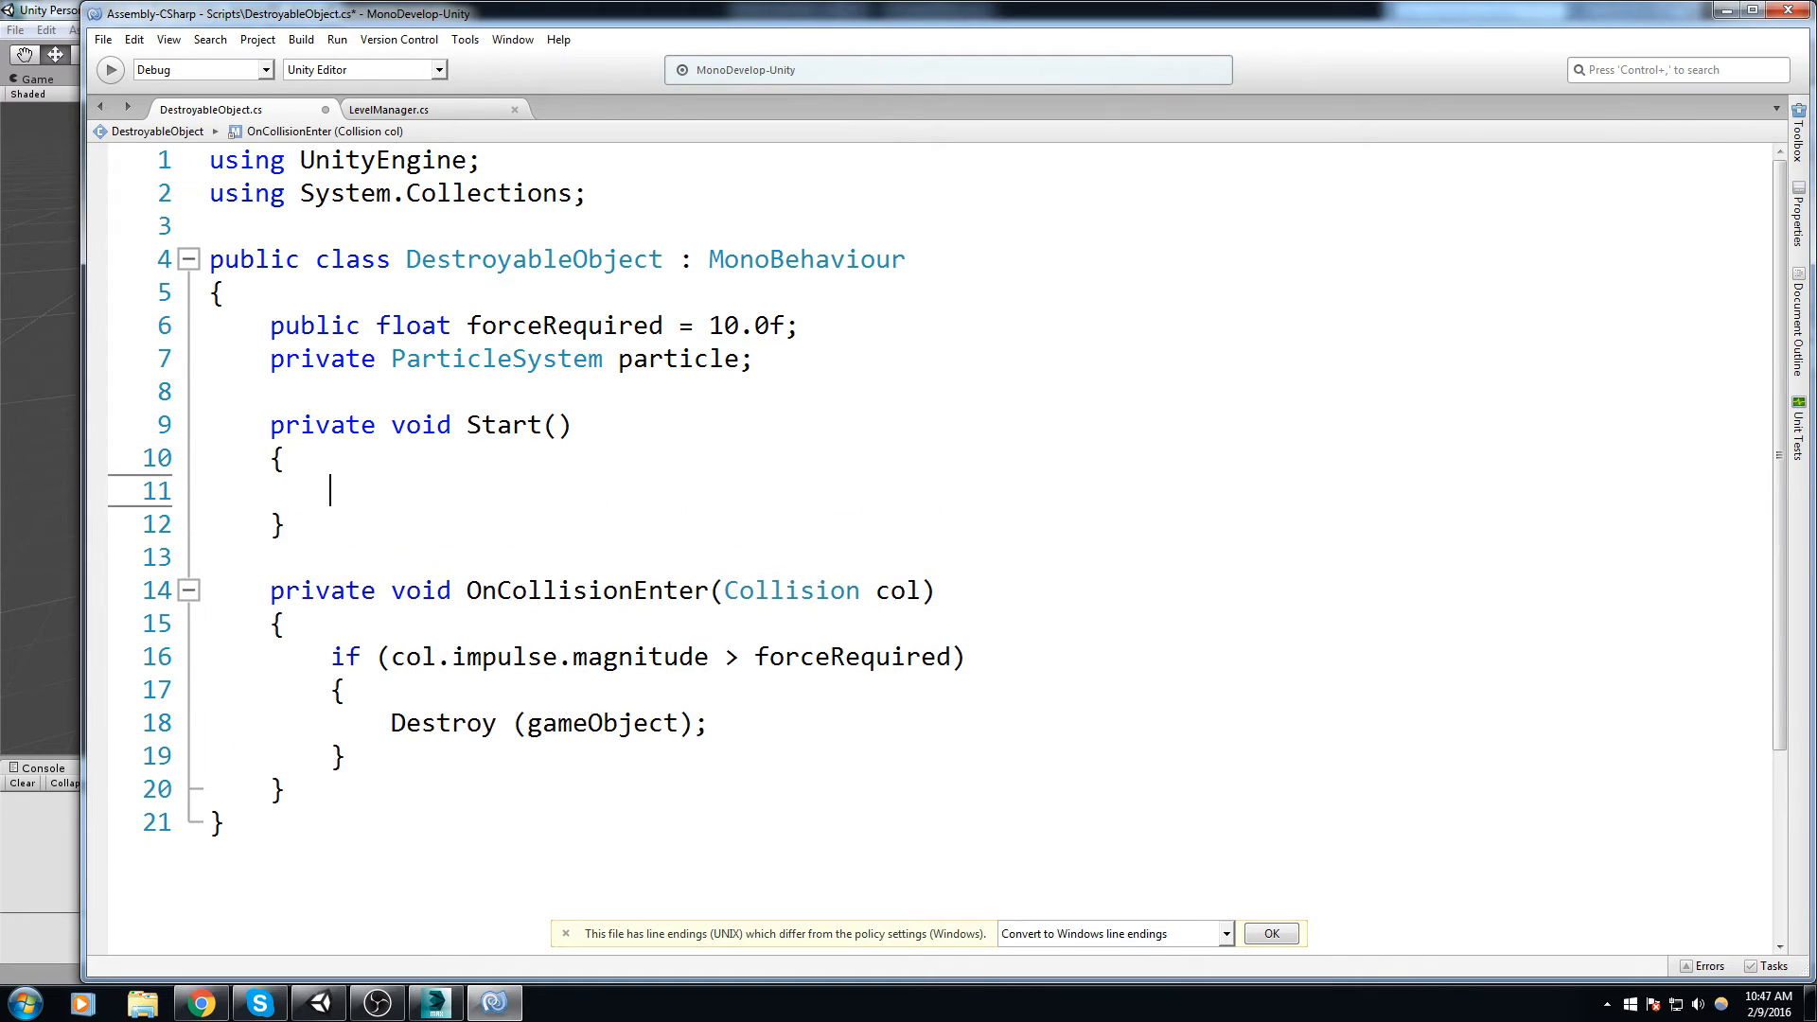
Step: In Start, begin assigning particle from a GetComponentInChildren call
text(particle = Get)
key(BackSpace)
key(BackSpace)
key(BackSpace)
text(g)
key(BackSpace)
text(GetCom)
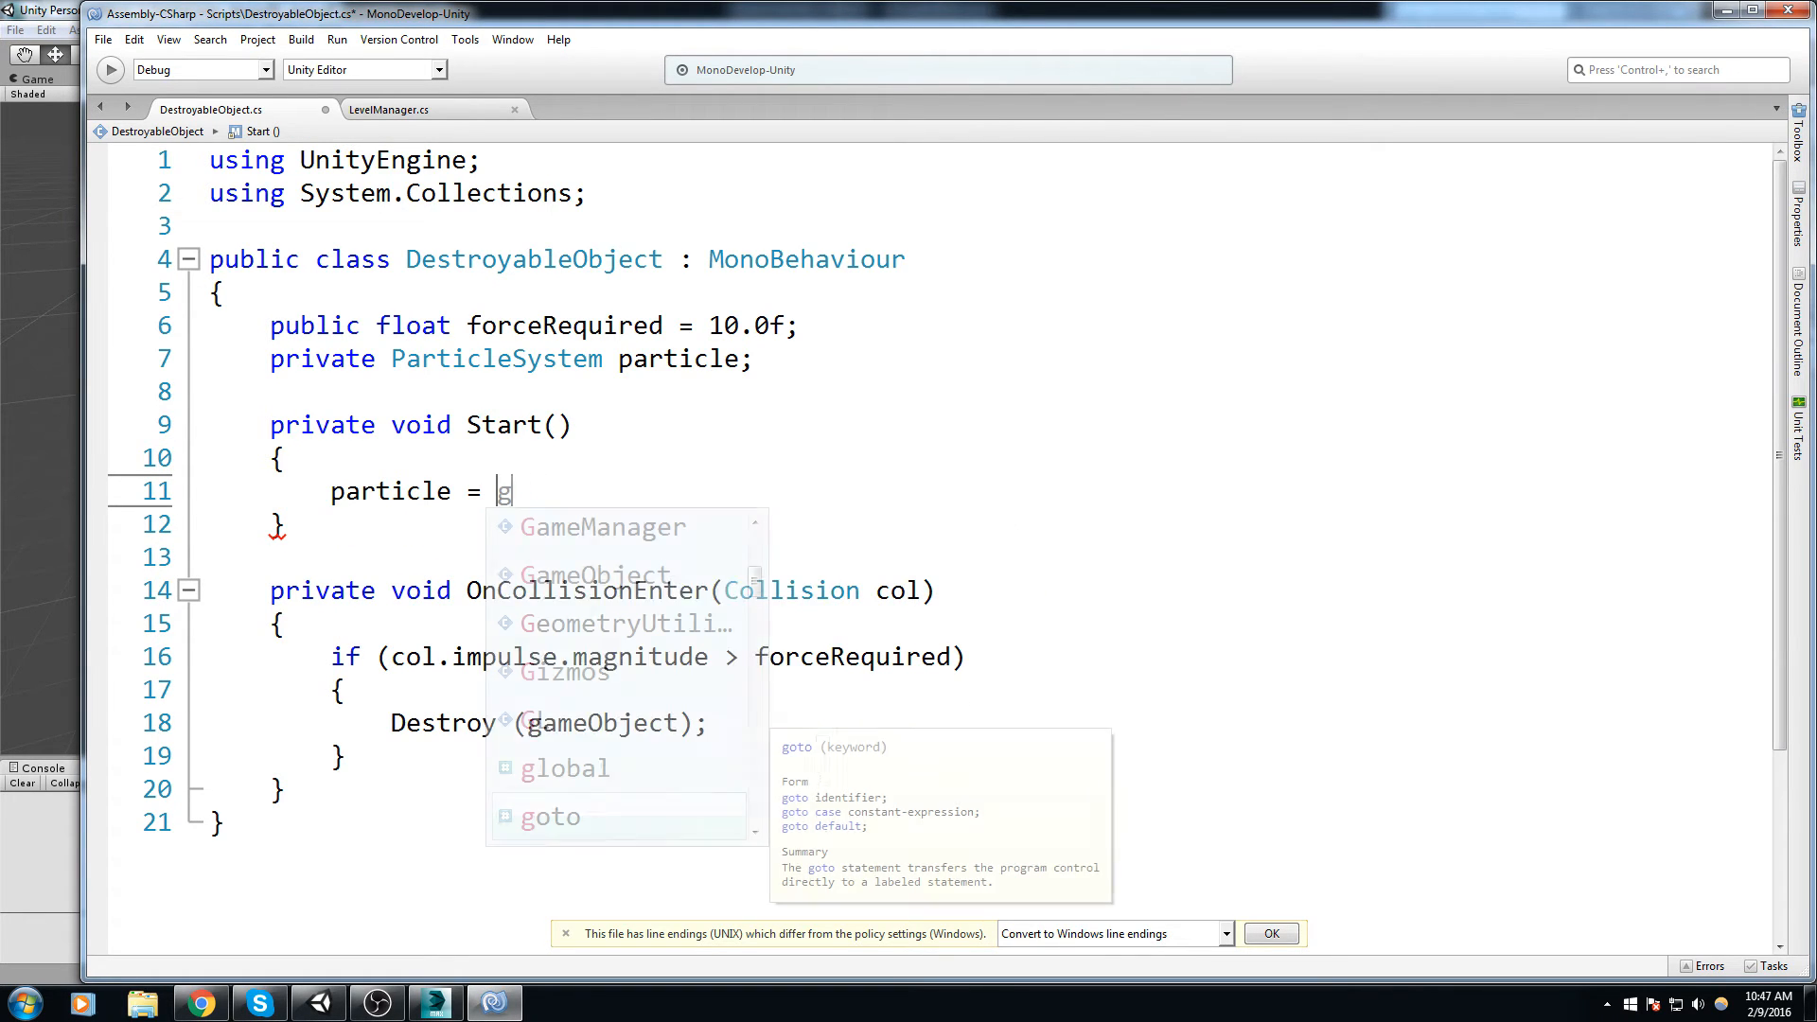
text(pon)
key(Down)
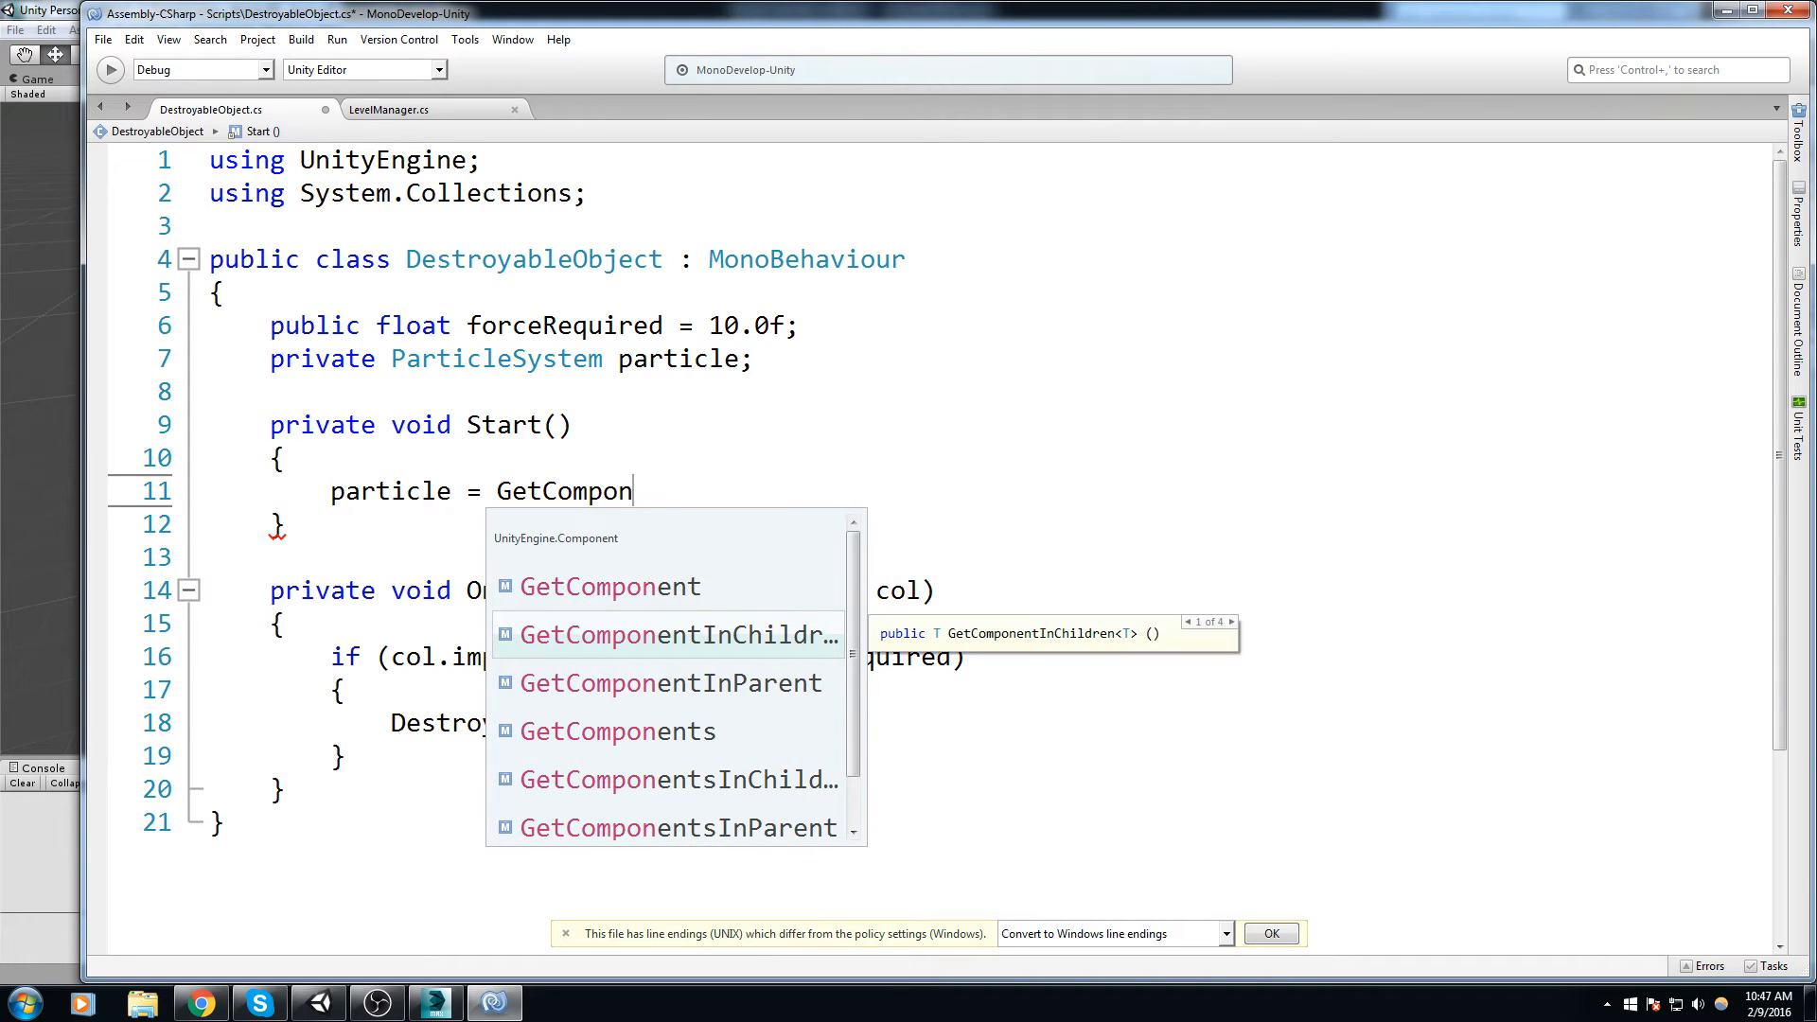
key(Return)
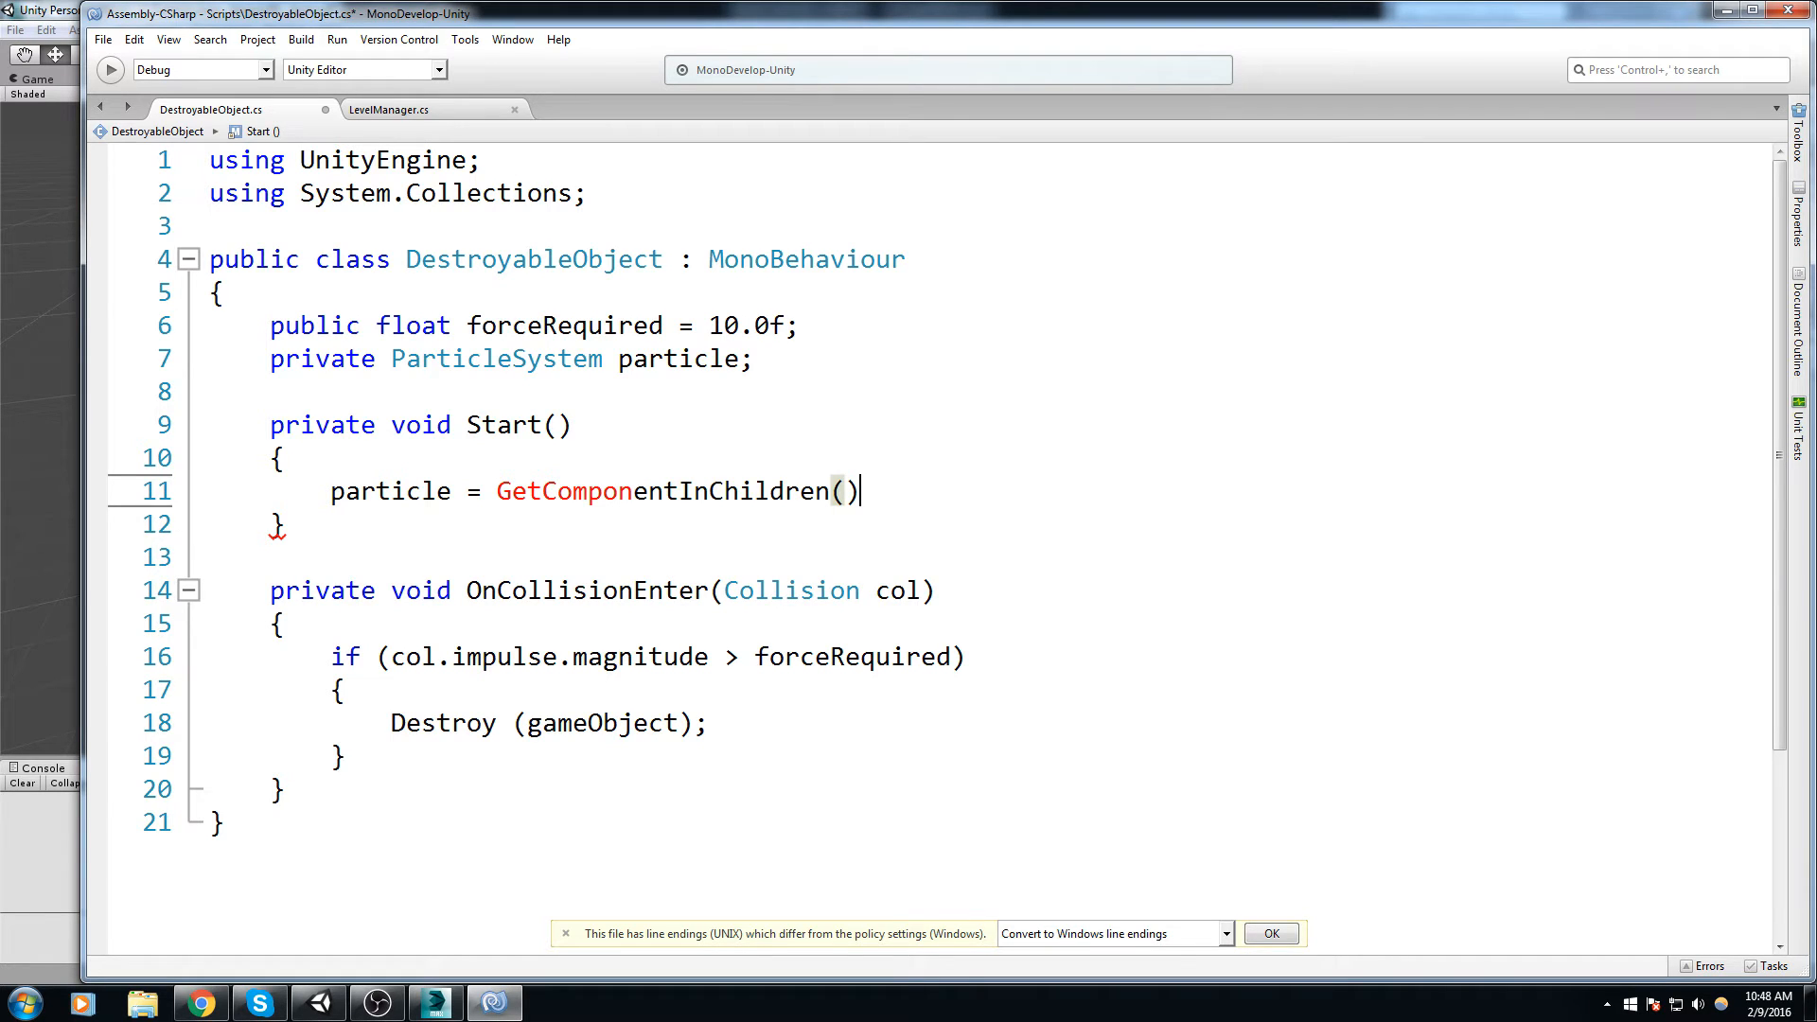
Step: Complete the assignment as GetComponentInChildren<ParticleSystem> (); and save the script
key(BackSpace)
key(BackSpace)
text(<>)
text(ParticleS)
key(Return)
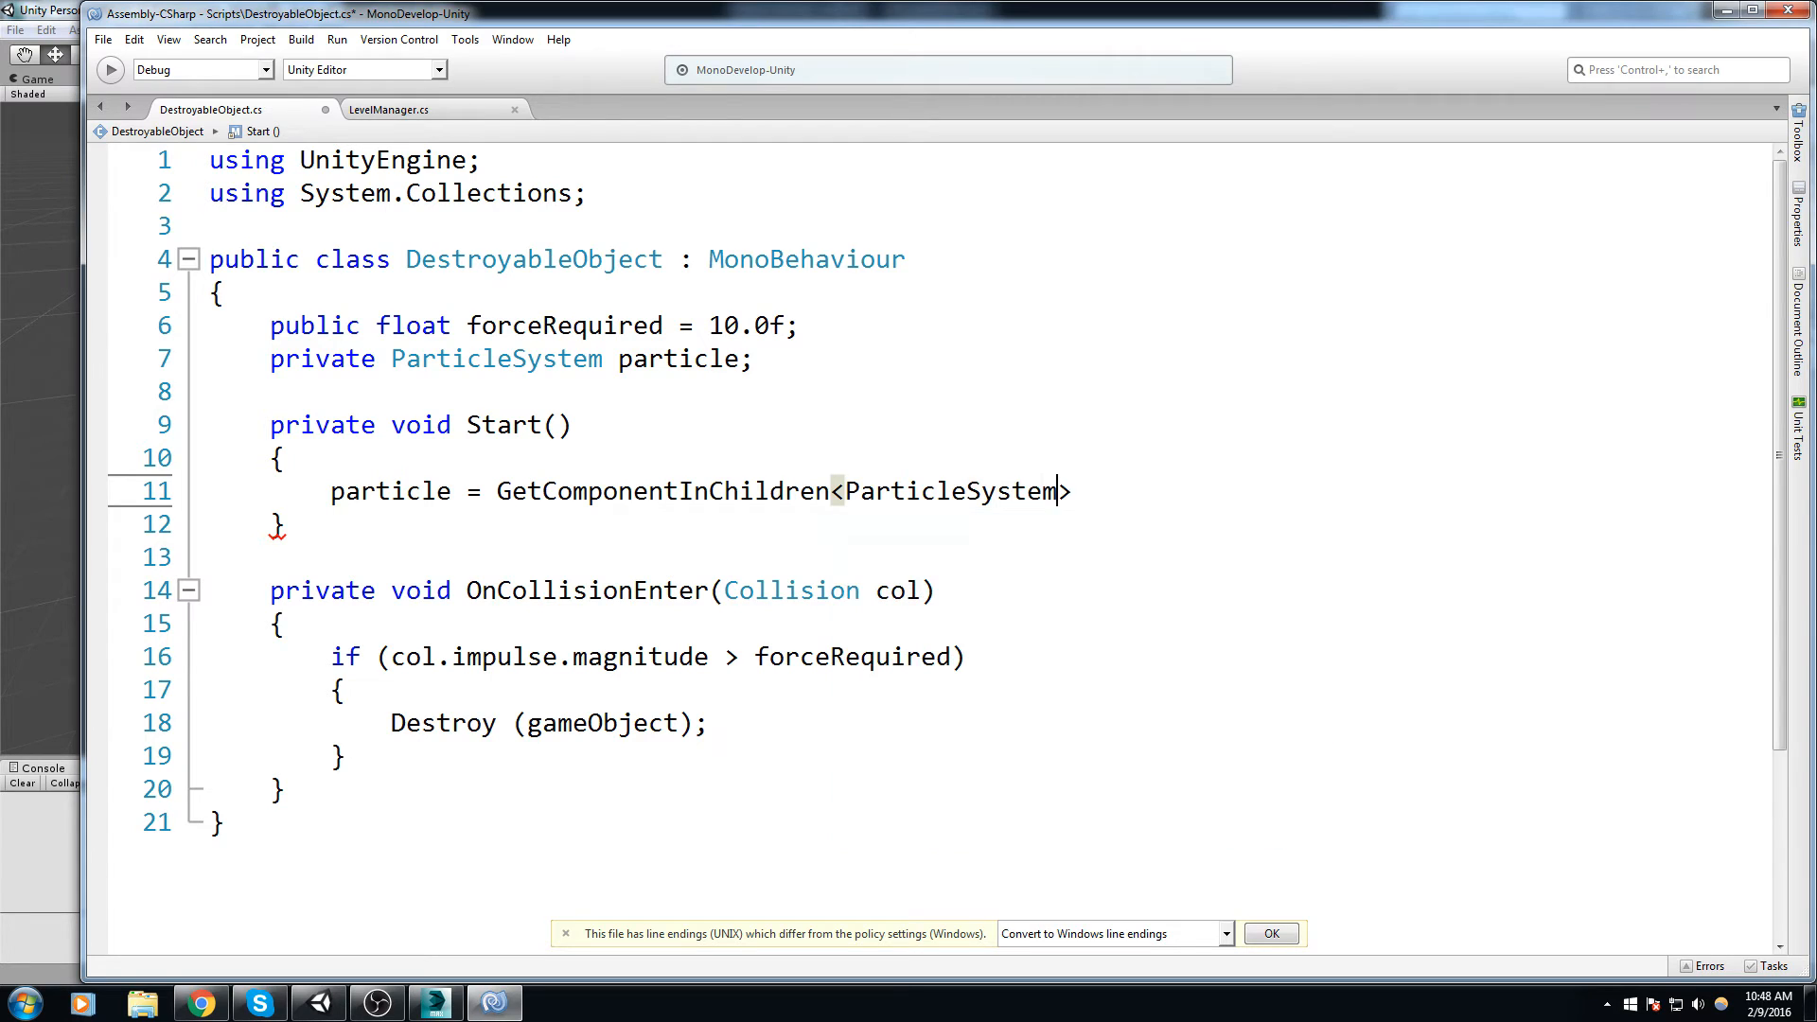
text(();)
key(ctrl+s)
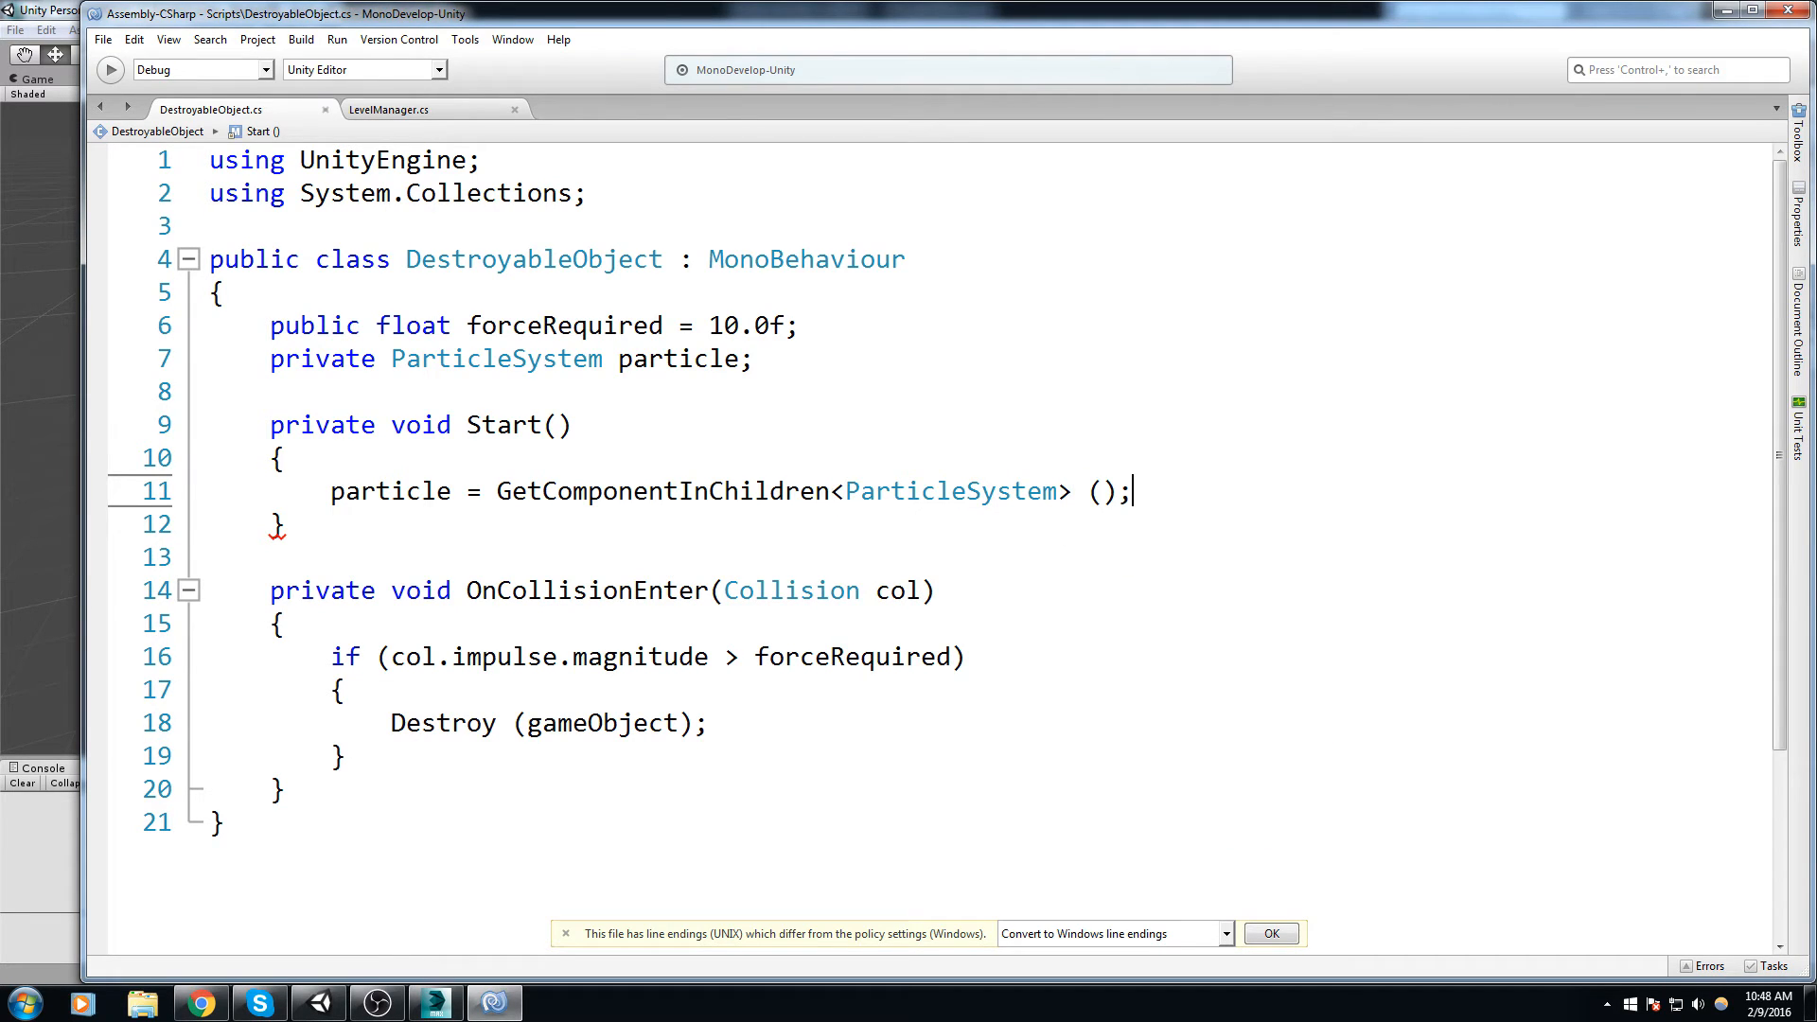
double_click(392, 490)
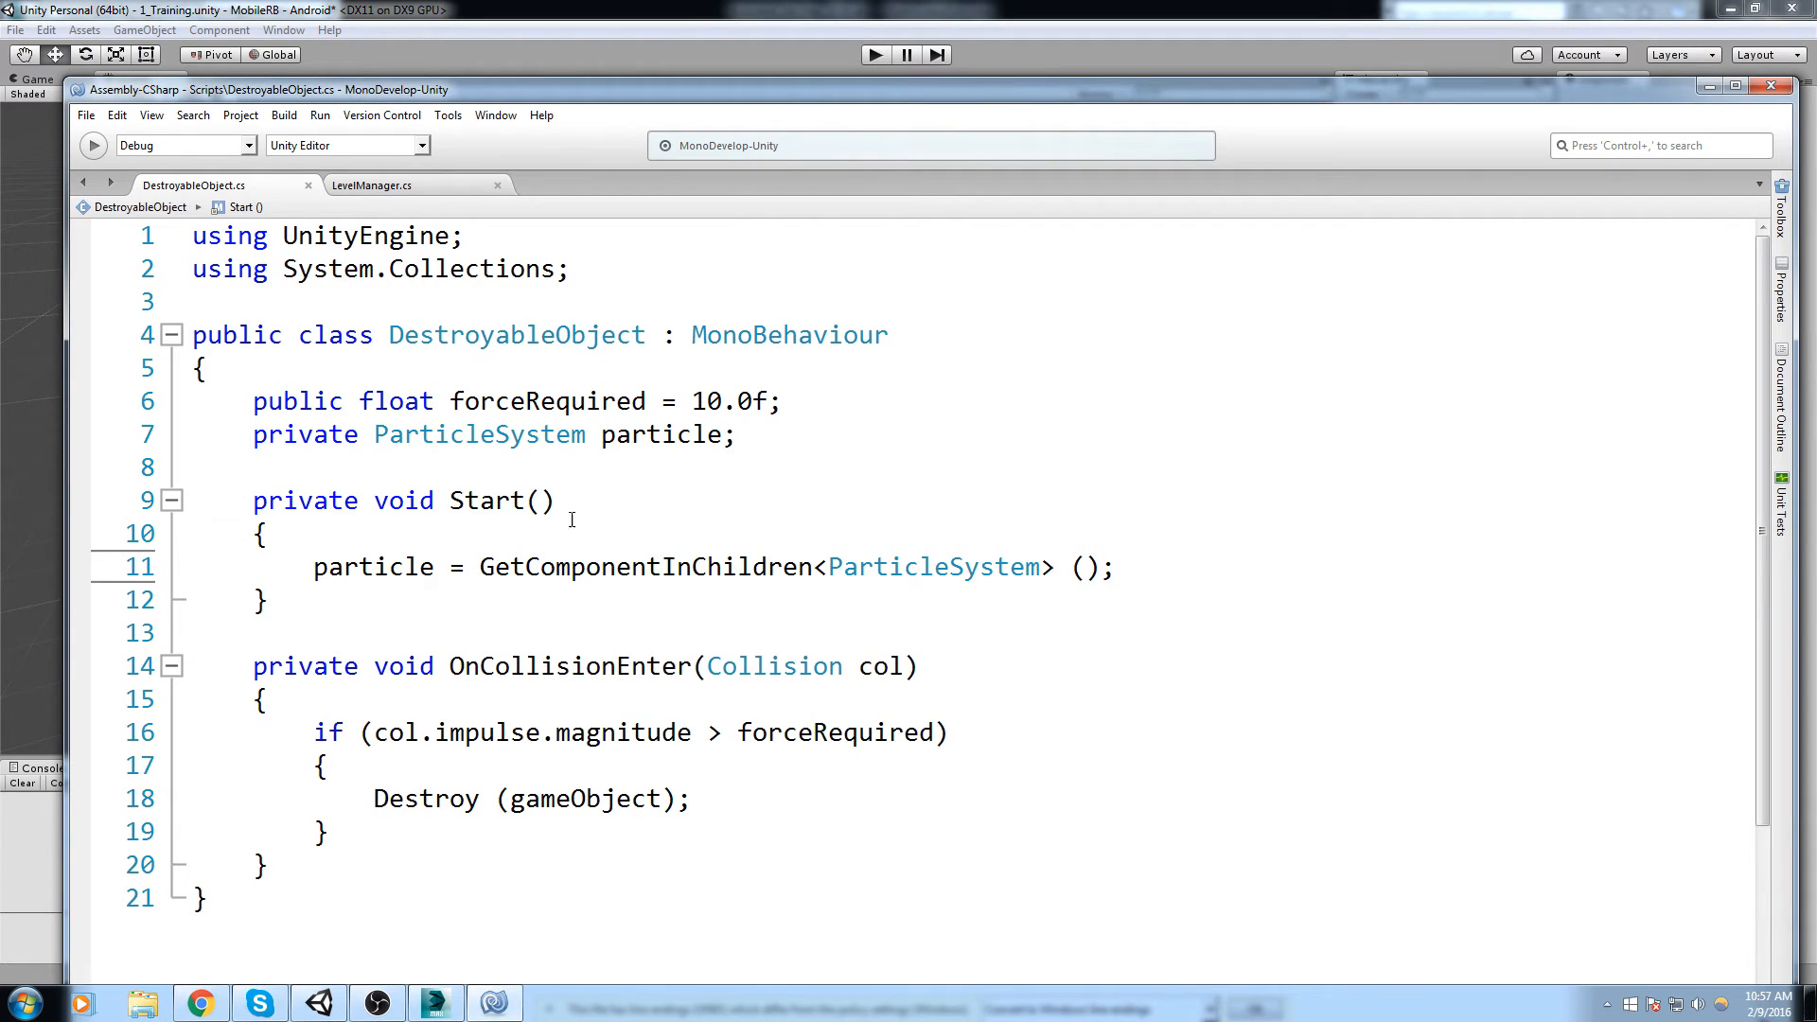
drag(465, 500, 478, 500)
Step: Insert particle.Emit (1); before the Destroy call in OnCollisionEnter, then save and close the script
click(523, 764)
key(Return)
text(particle.Emit())
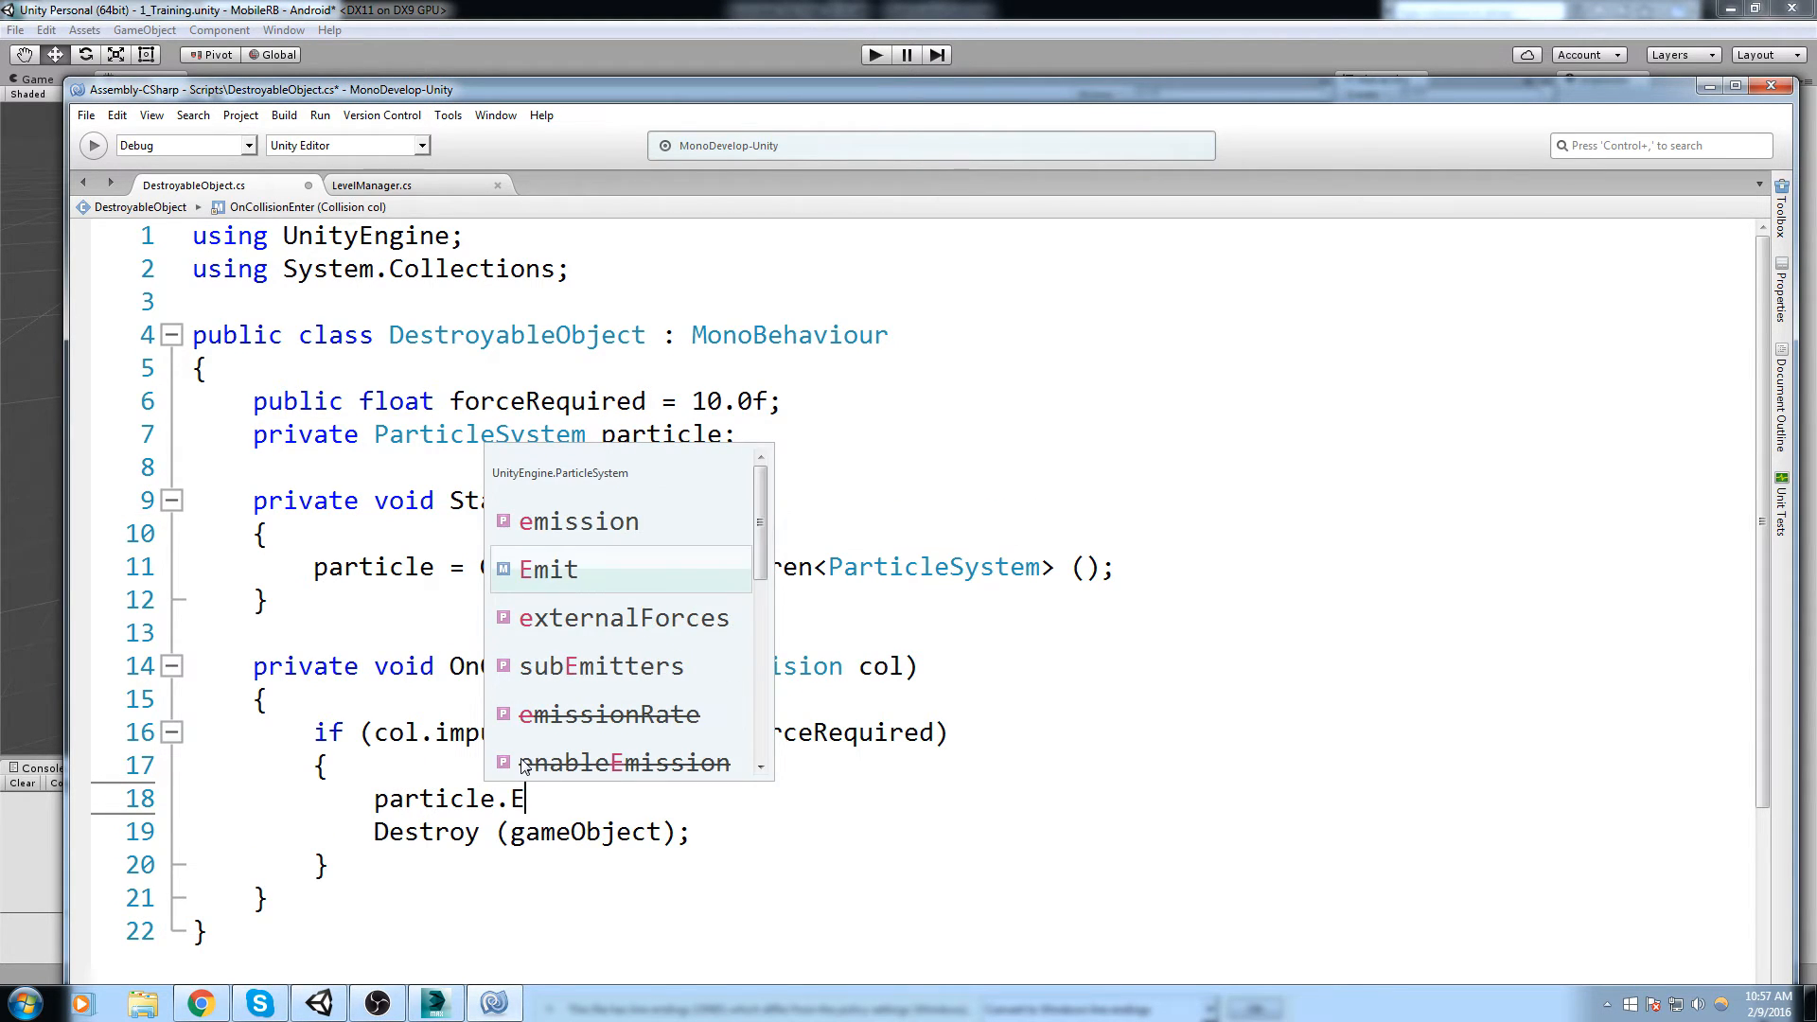
key(BackSpace)
text(1);)
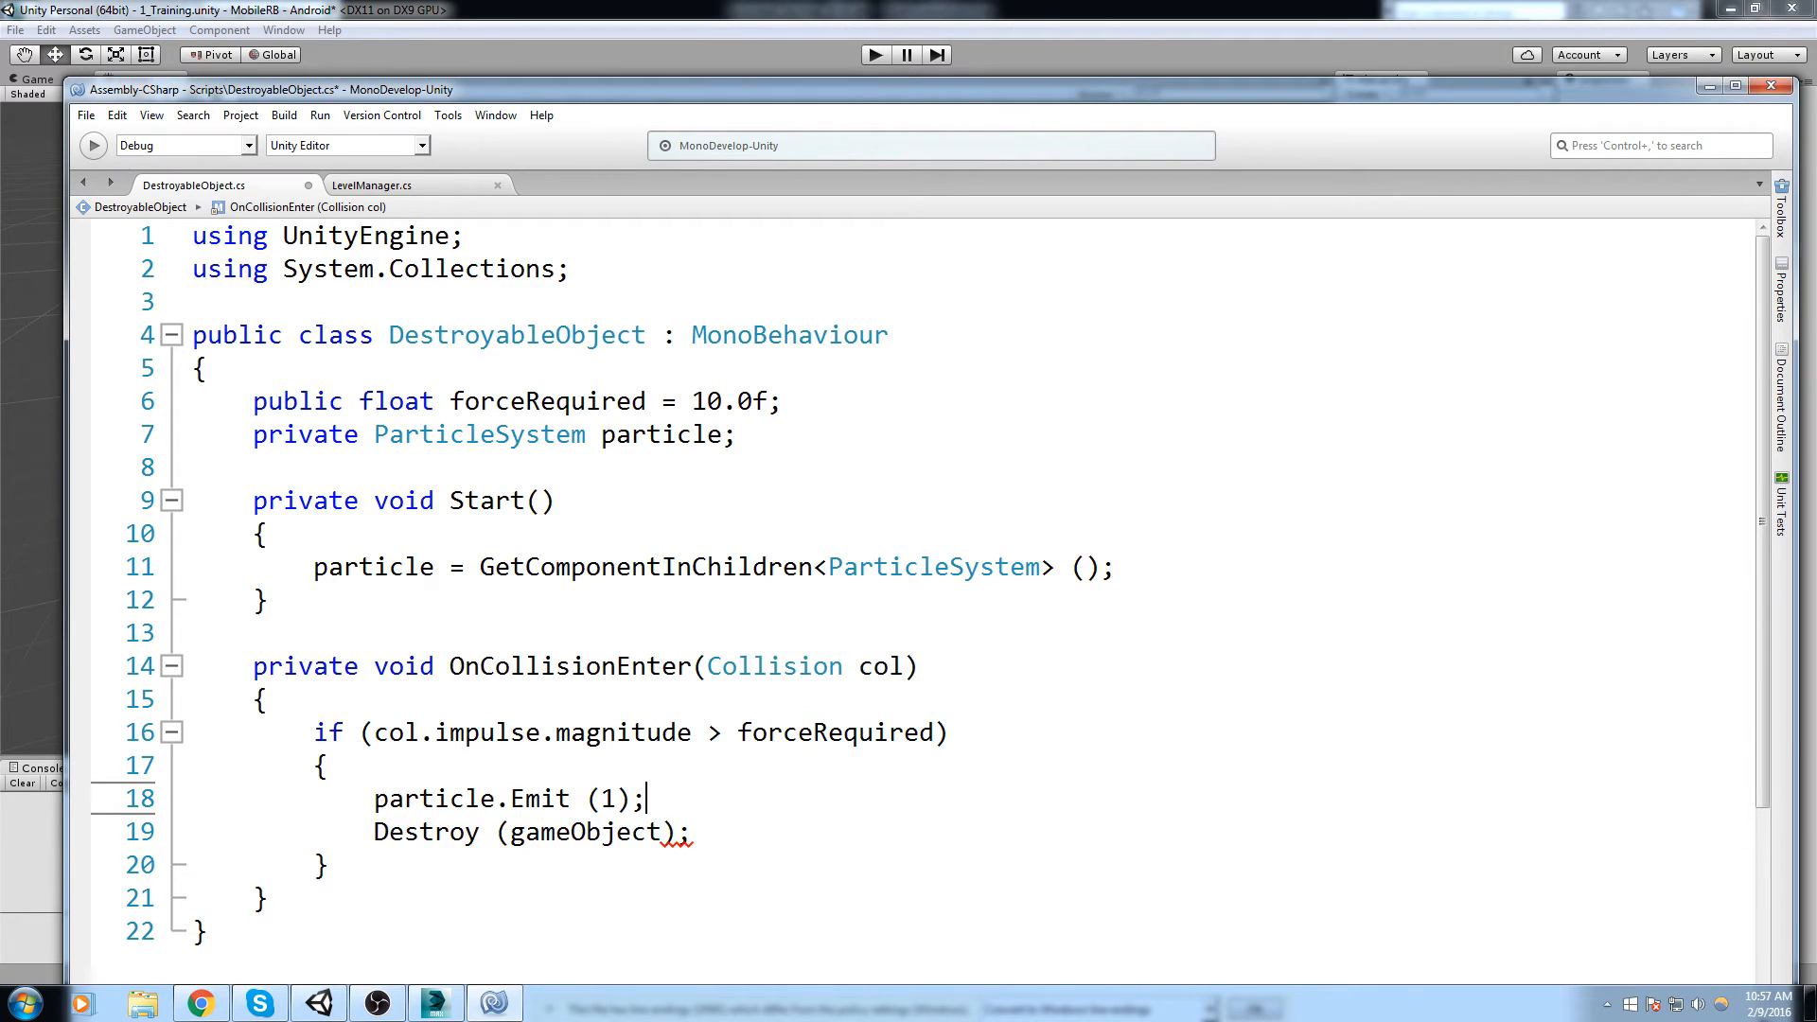
key(ctrl+w)
click(1044, 643)
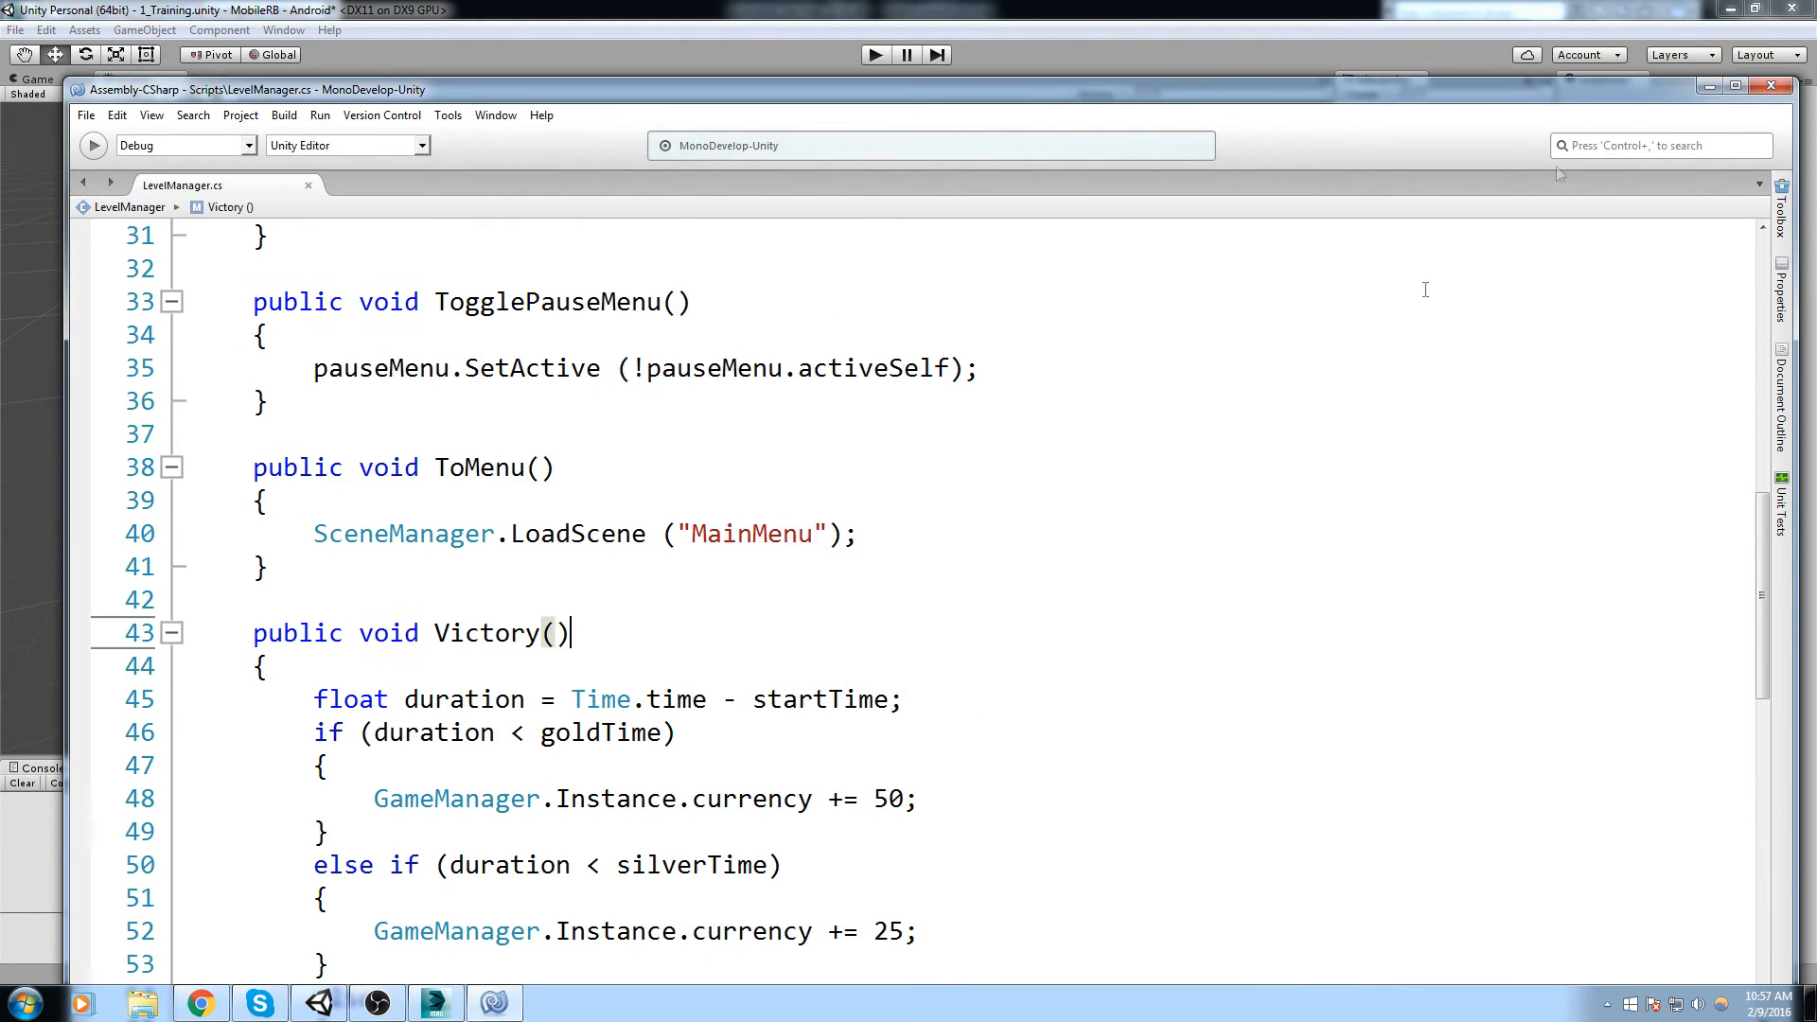
Step: Switch to Unity and playtest the training level, boosting the ball into the destroyable gate
click(897, 8)
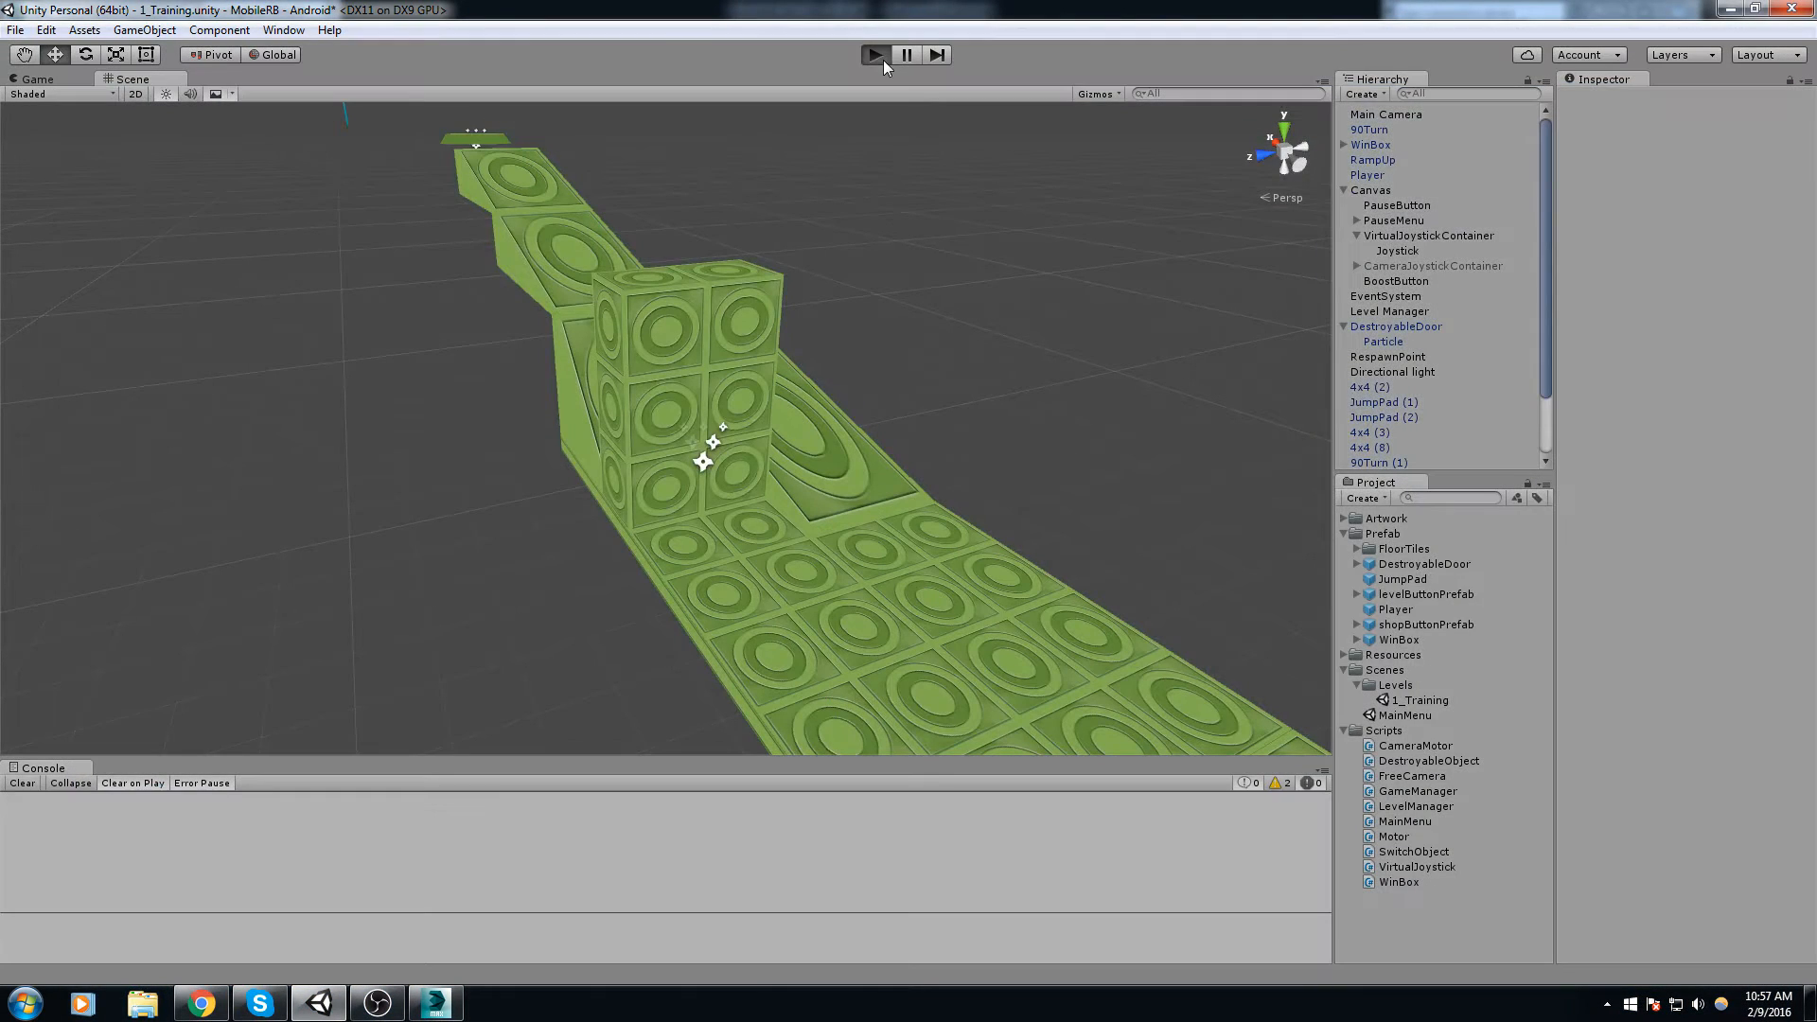
click(881, 56)
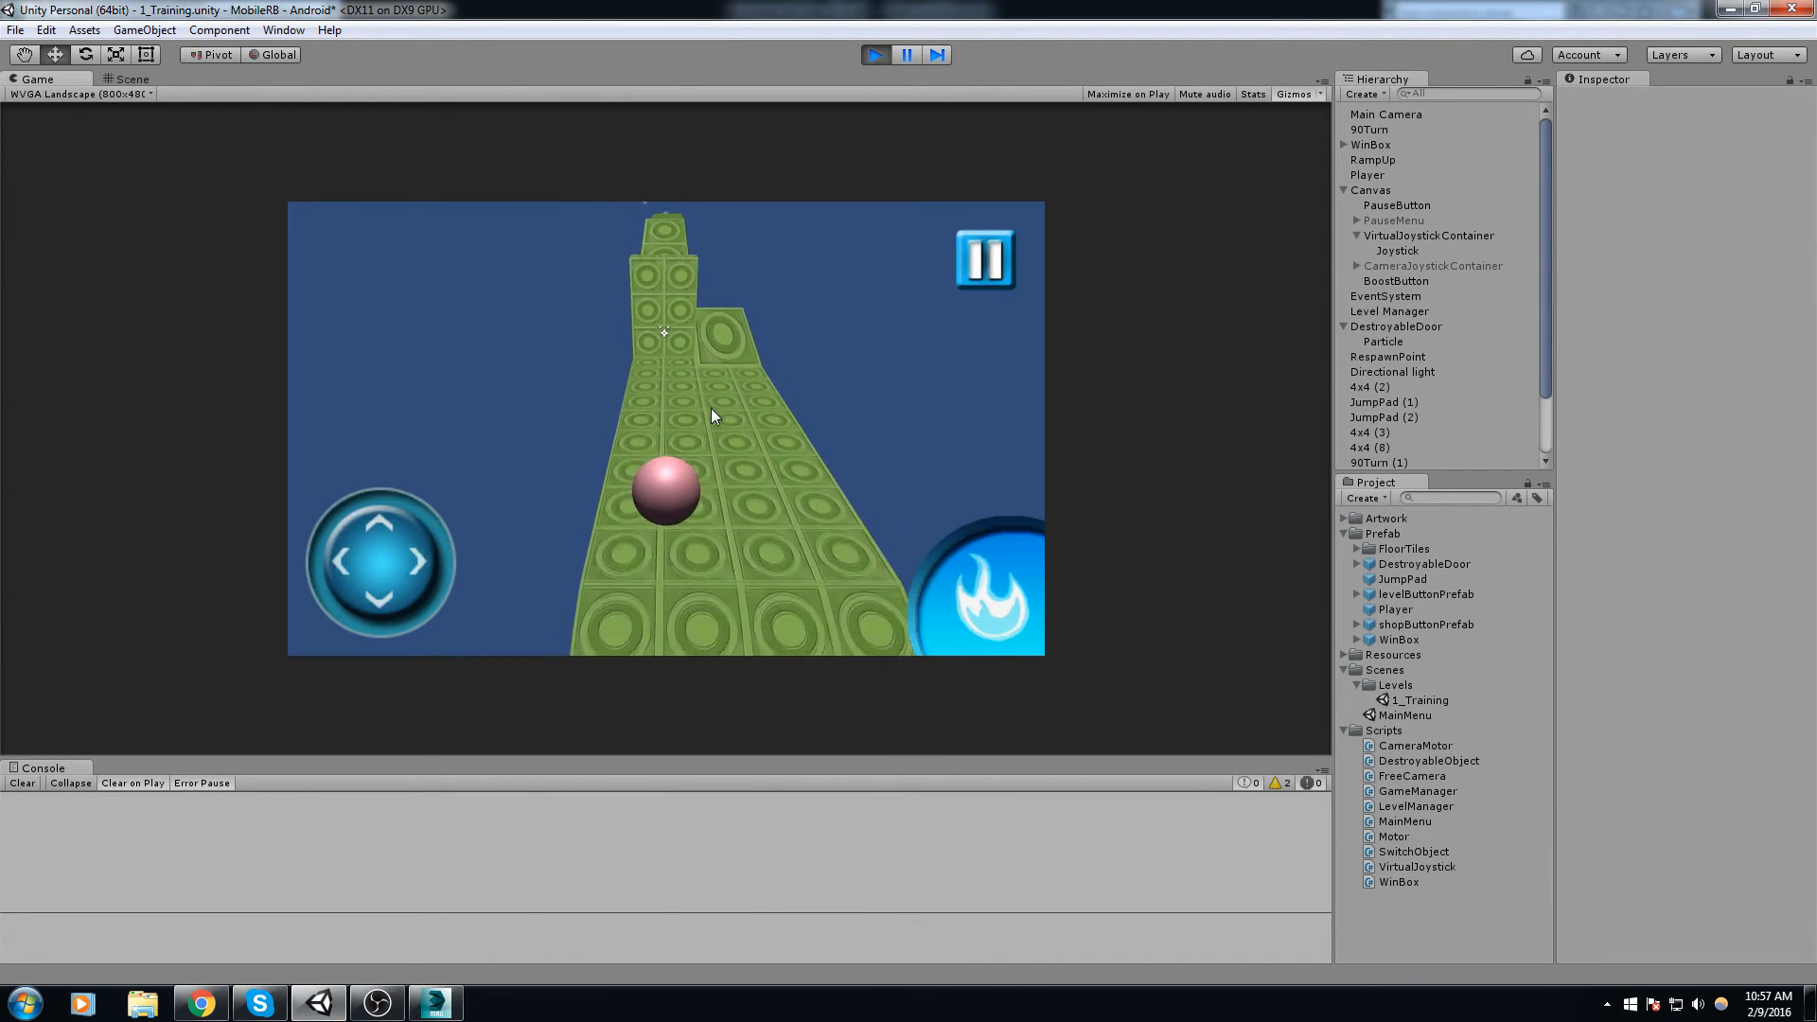
click(984, 596)
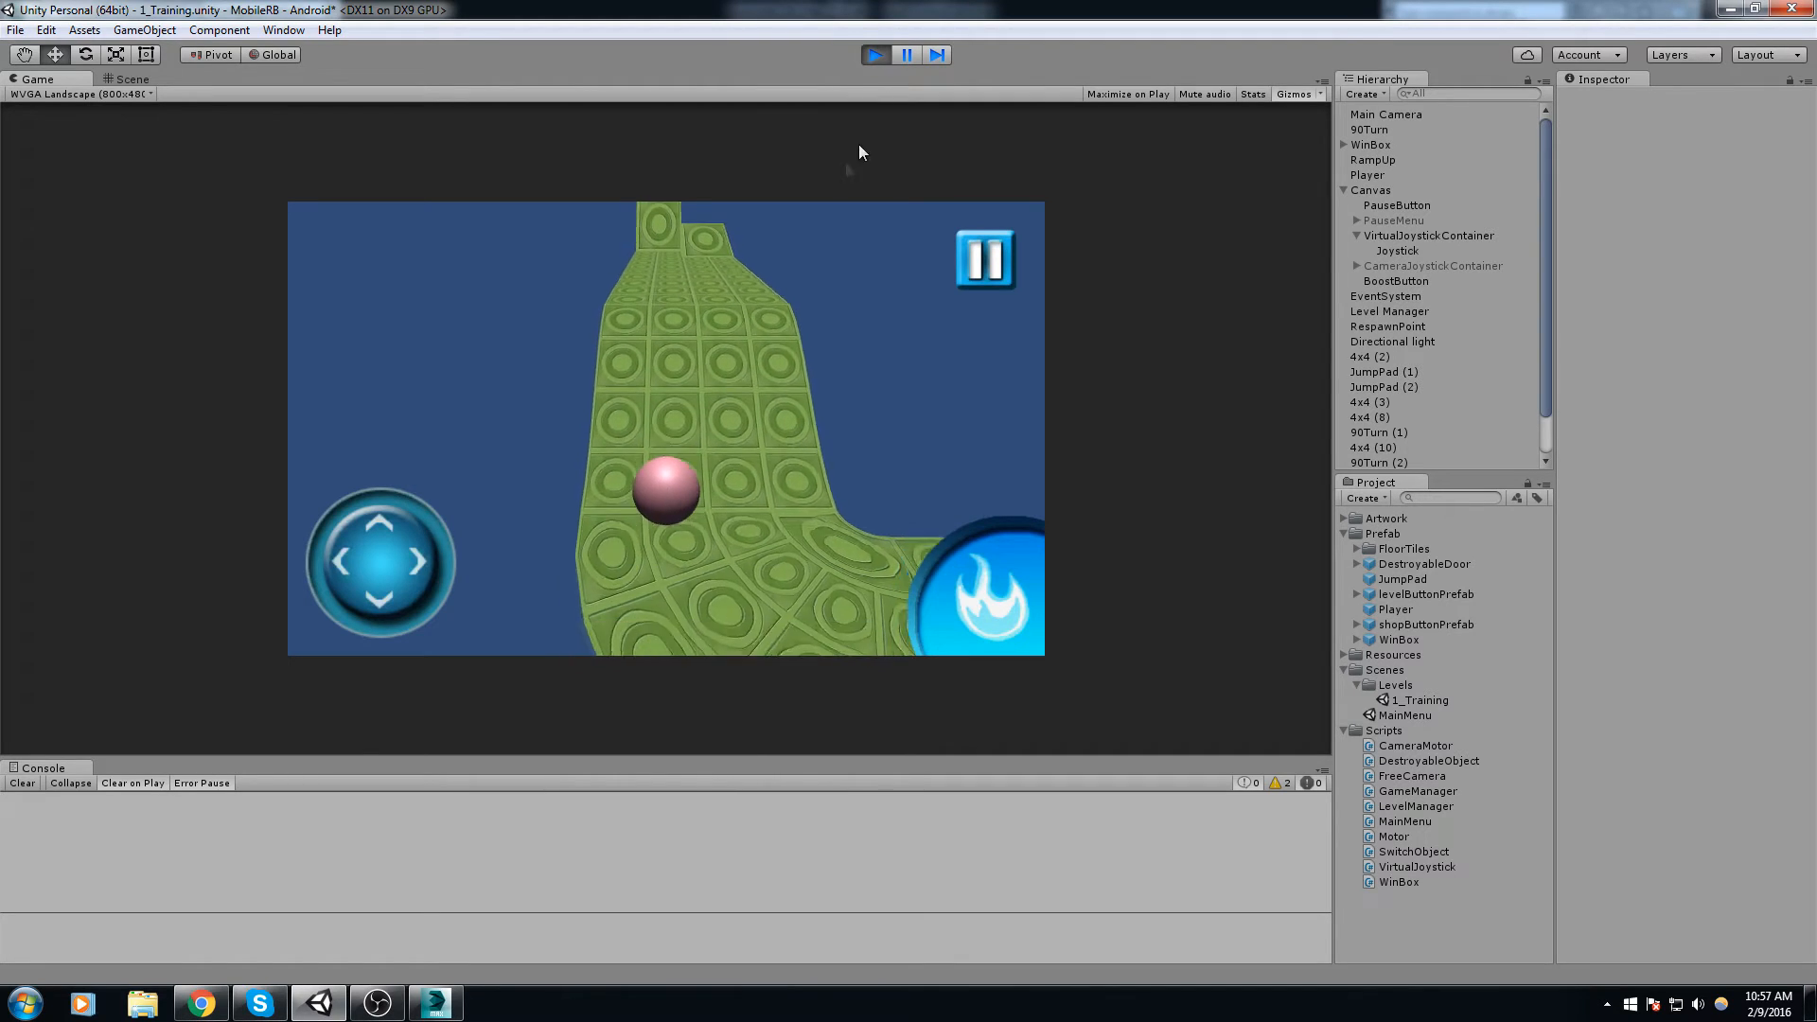
click(875, 55)
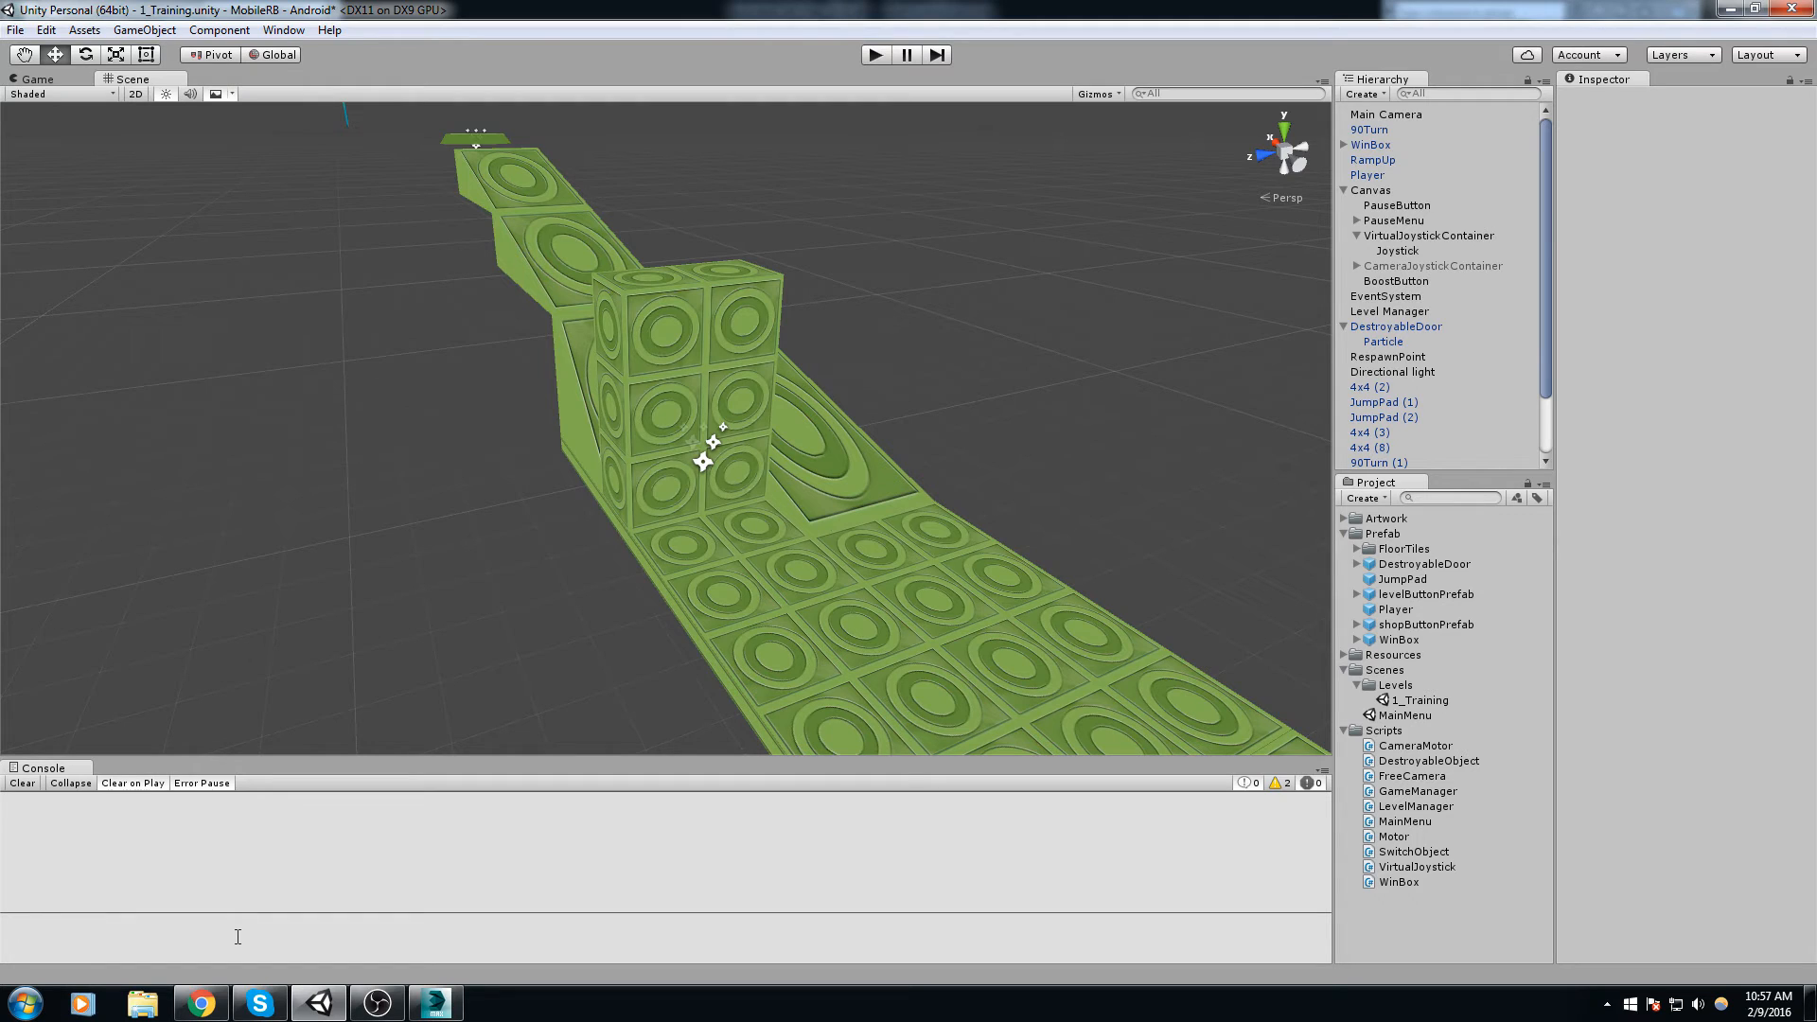
Step: Reopen the gate's DestroyableObject script in MonoDevelop and delete its Start method
middle_drag(683, 499, 604, 700)
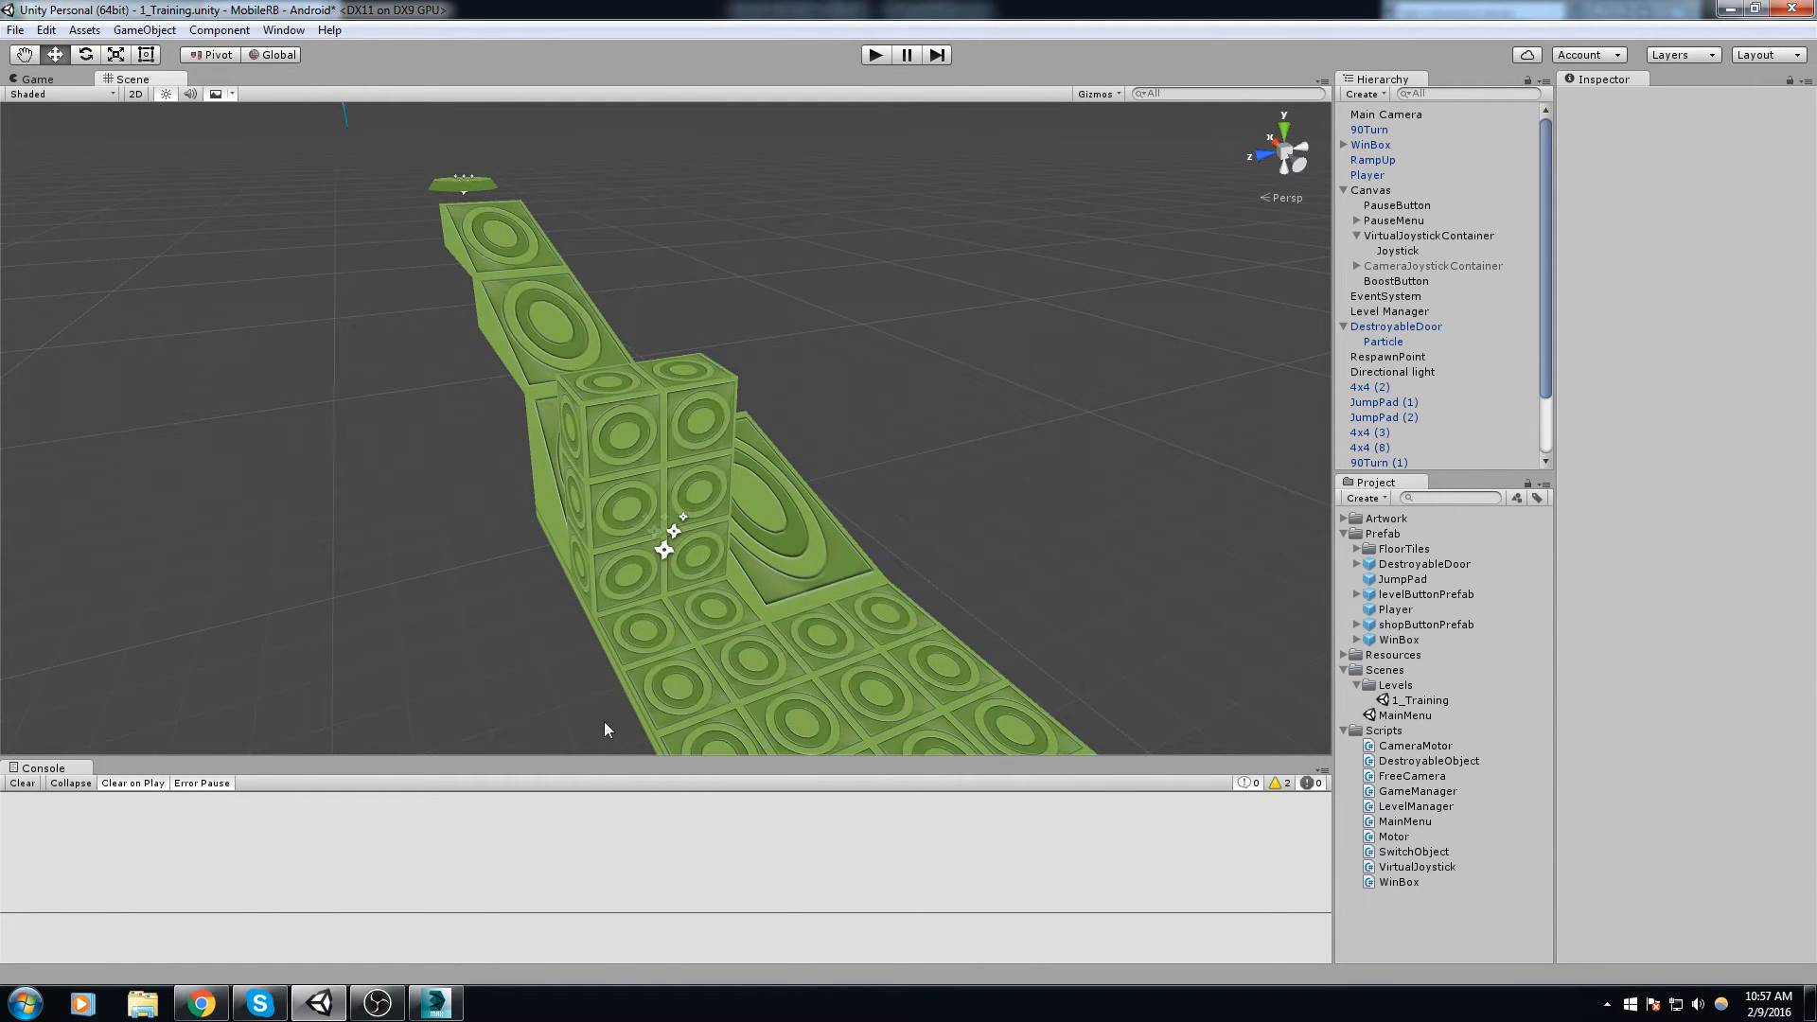
click(639, 567)
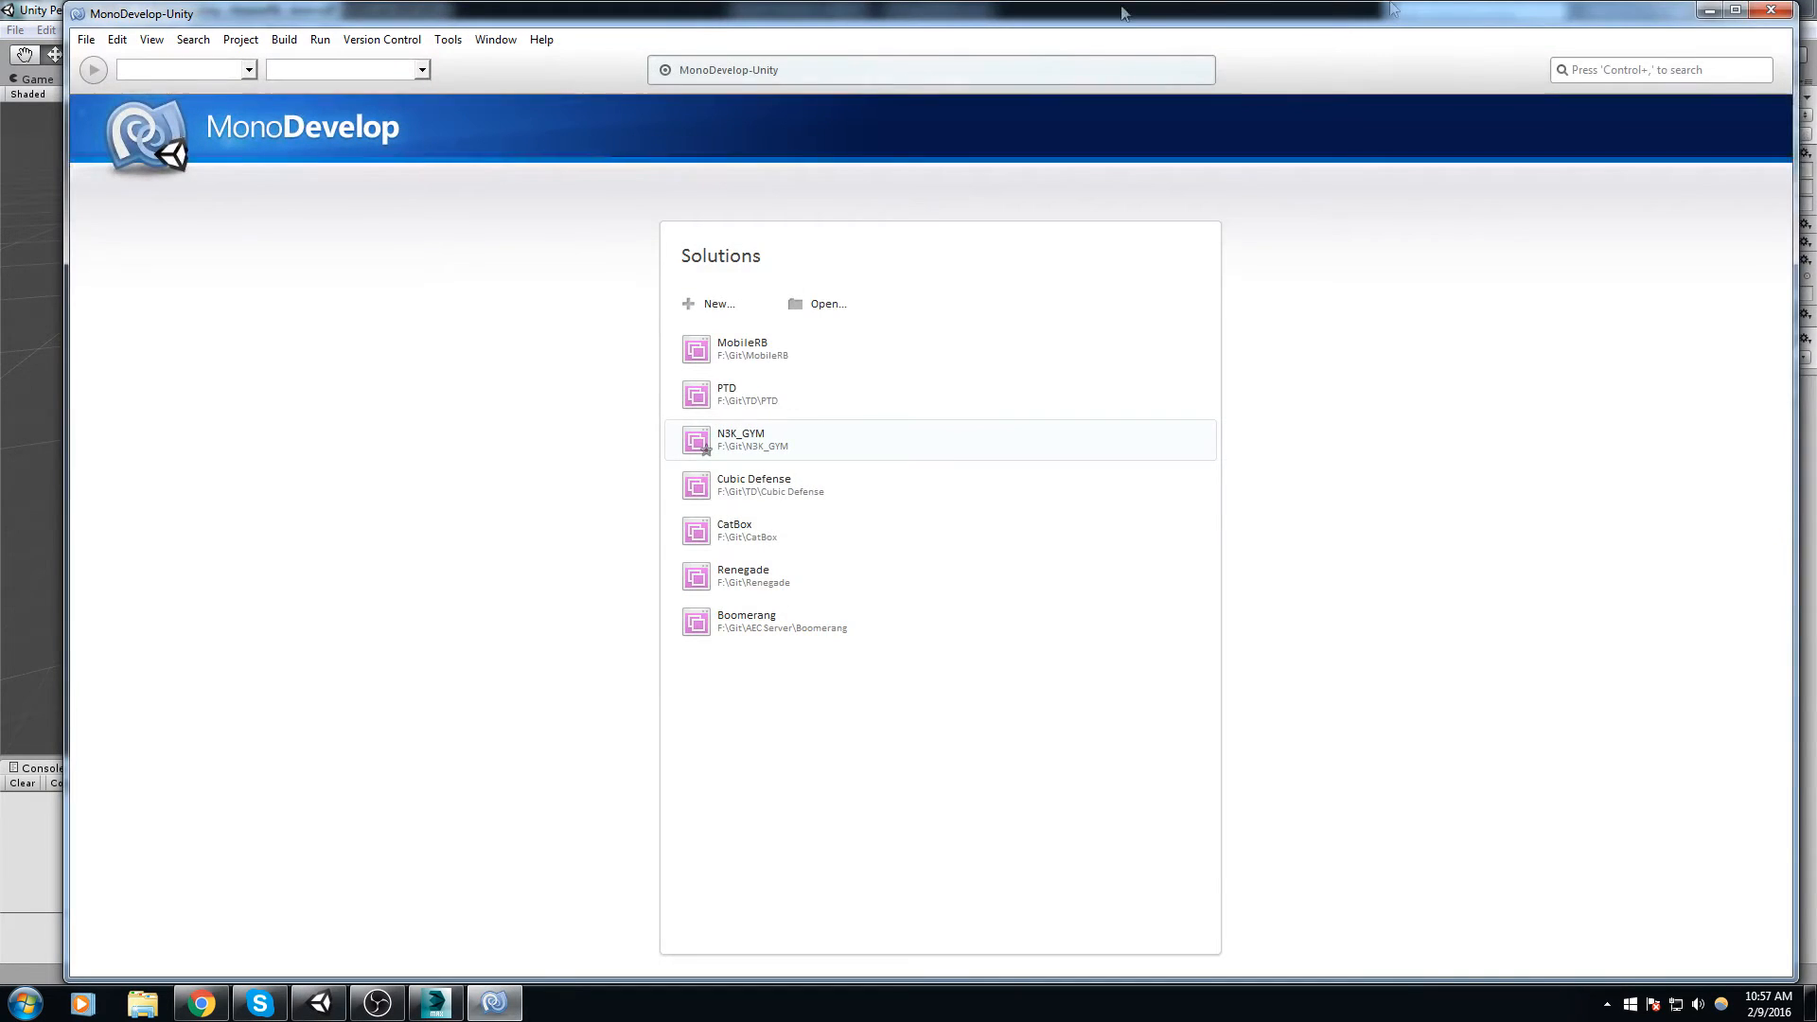
double_click(1363, 20)
click(234, 322)
ctrl+scroll(232, 321, up, 4)
ctrl+scroll(231, 322, up, 4)
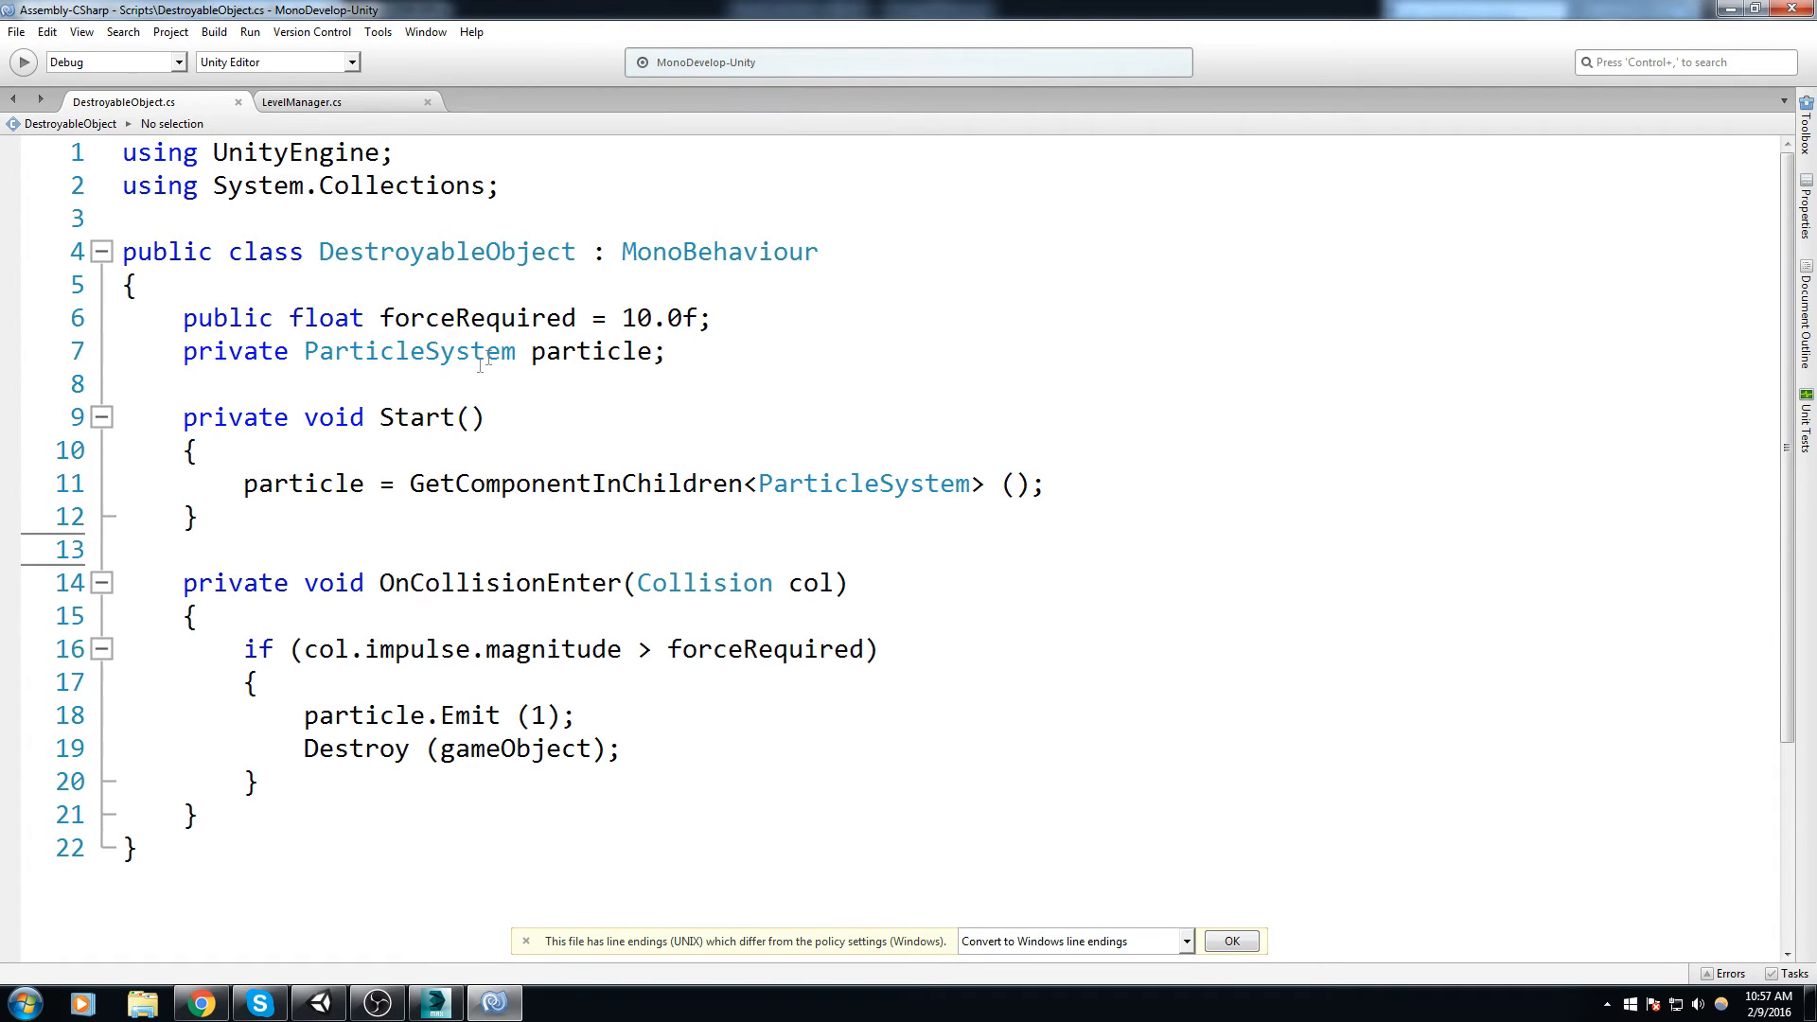
drag(239, 537, 641, 388)
key(Delete)
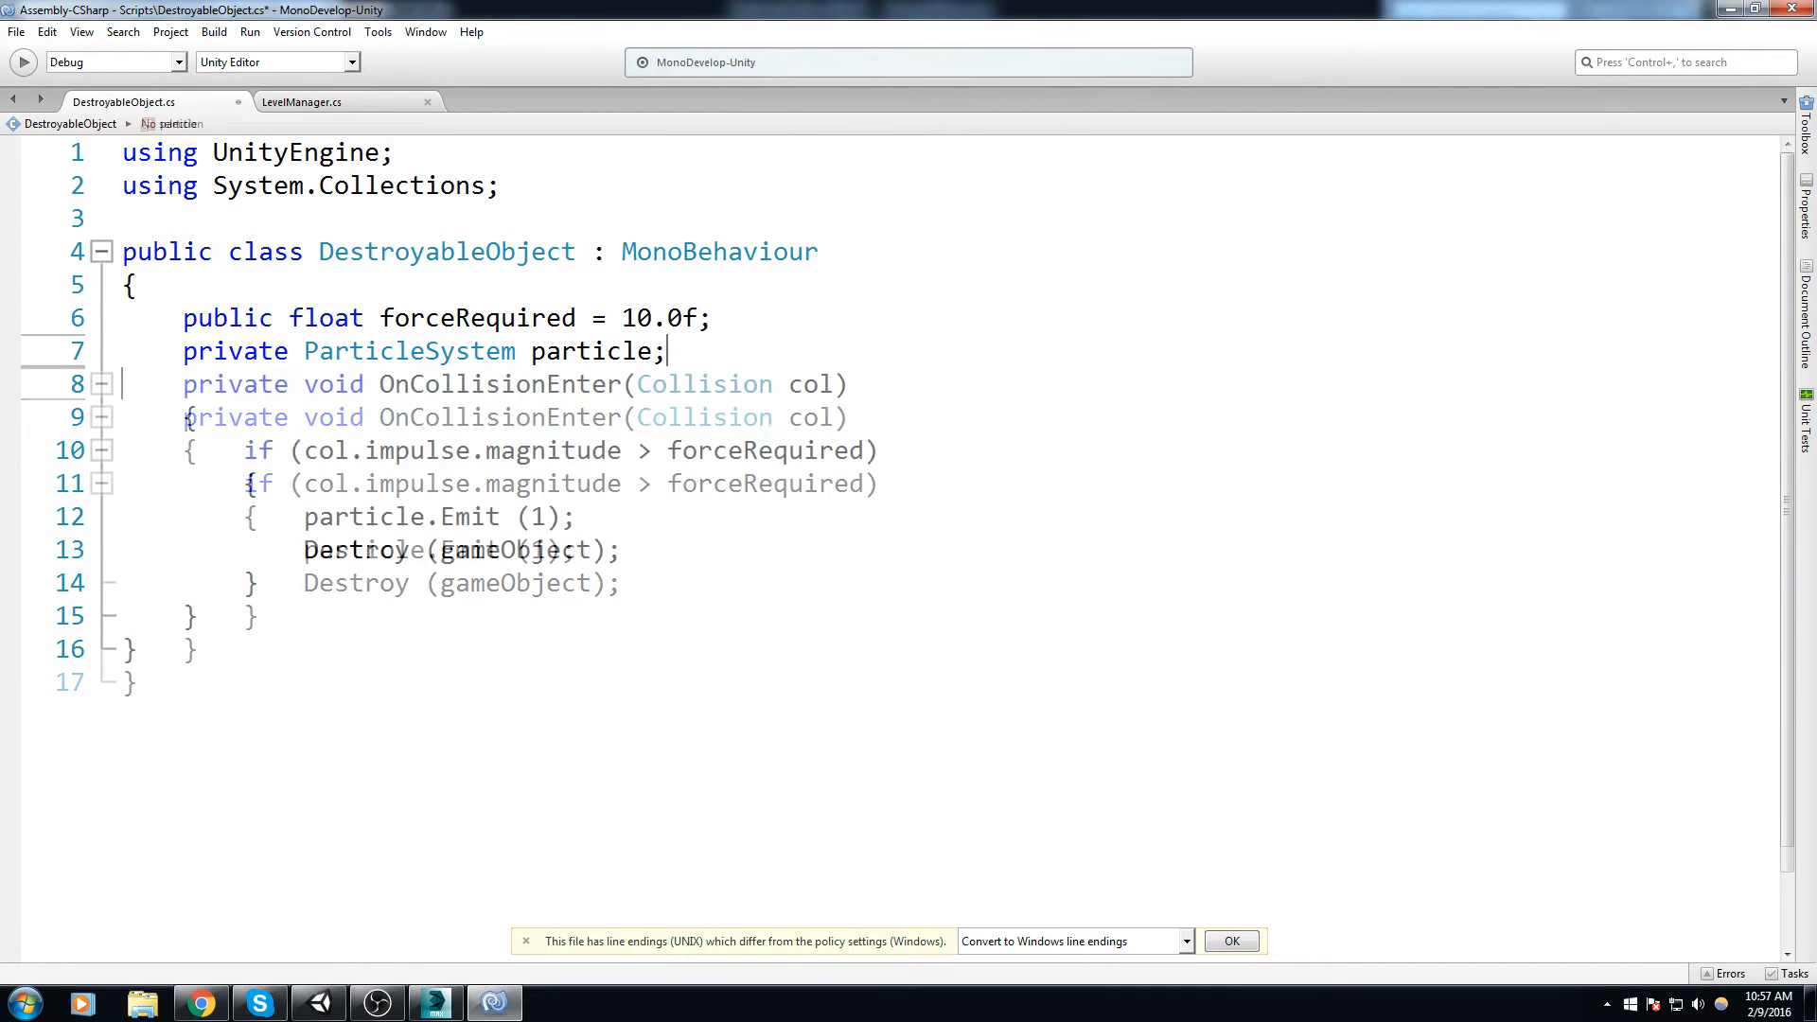
Step: Change the particle field's declaration to public with type GameObject
click(364, 353)
double_click(198, 353)
text(PUB)
key(Down)
key(Return)
key(Right)
key(ctrl+shift+Right)
text(Game)
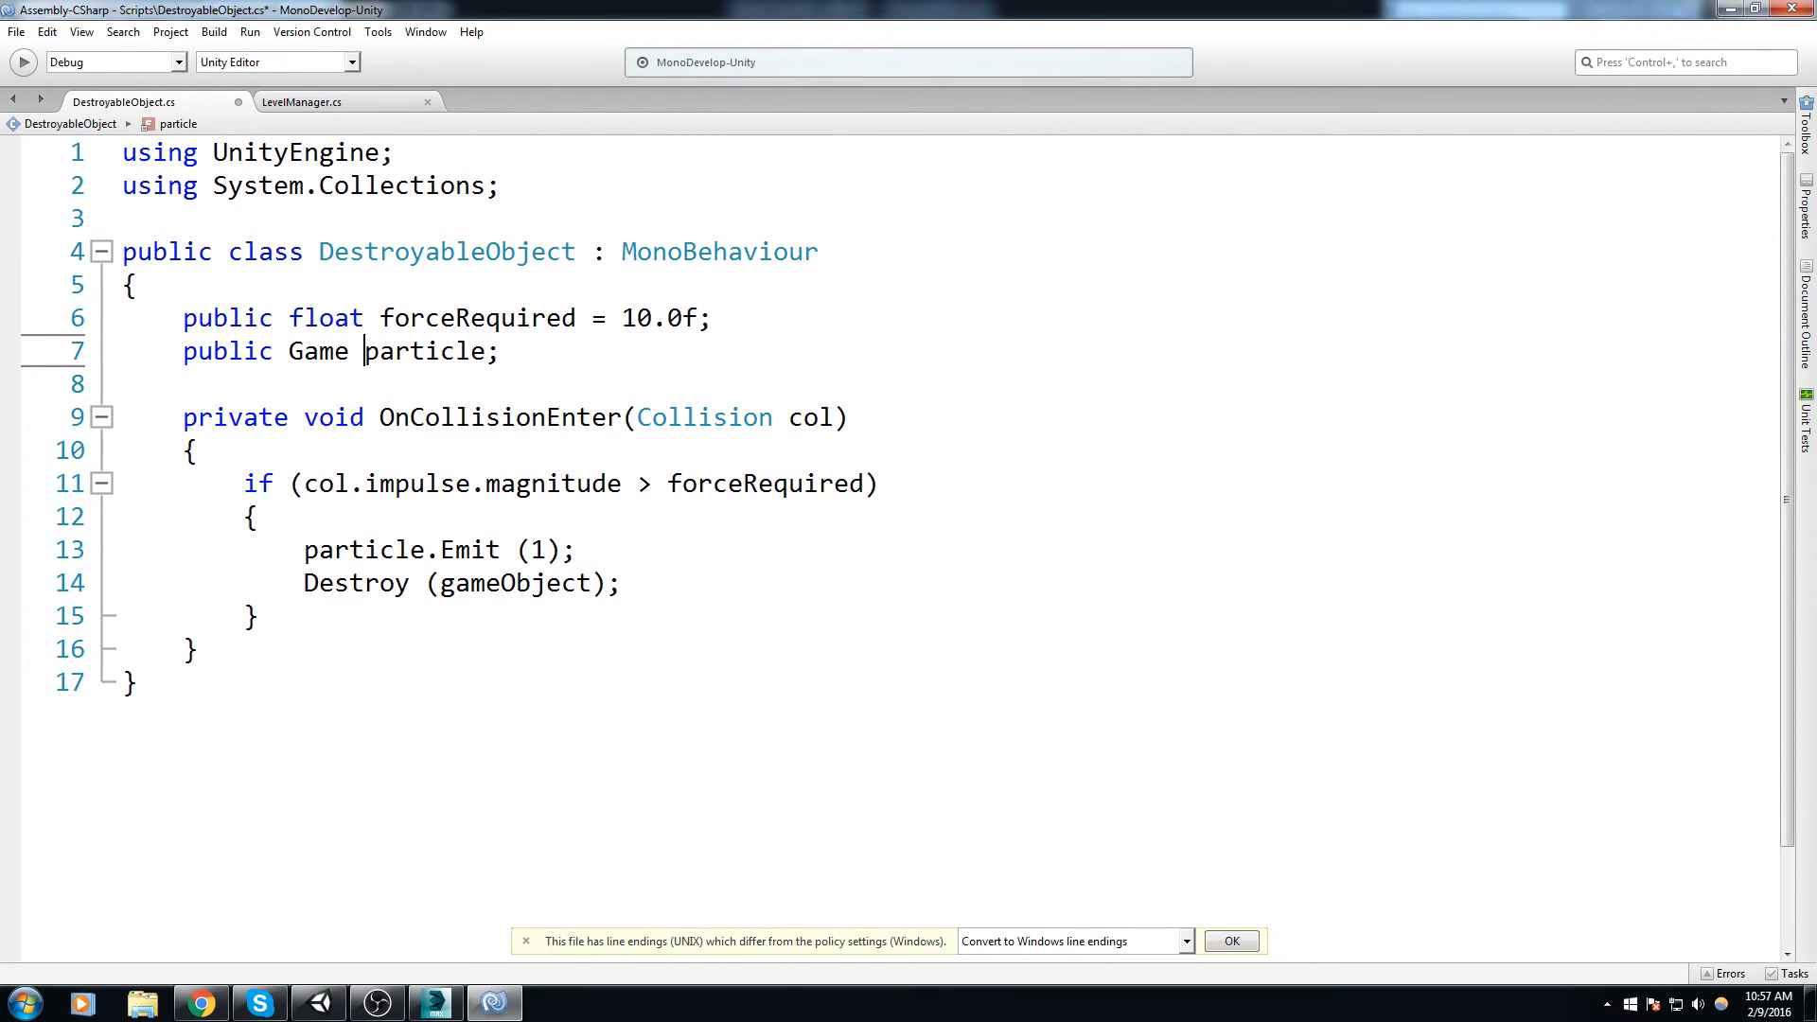
text( Object)
key(Right)
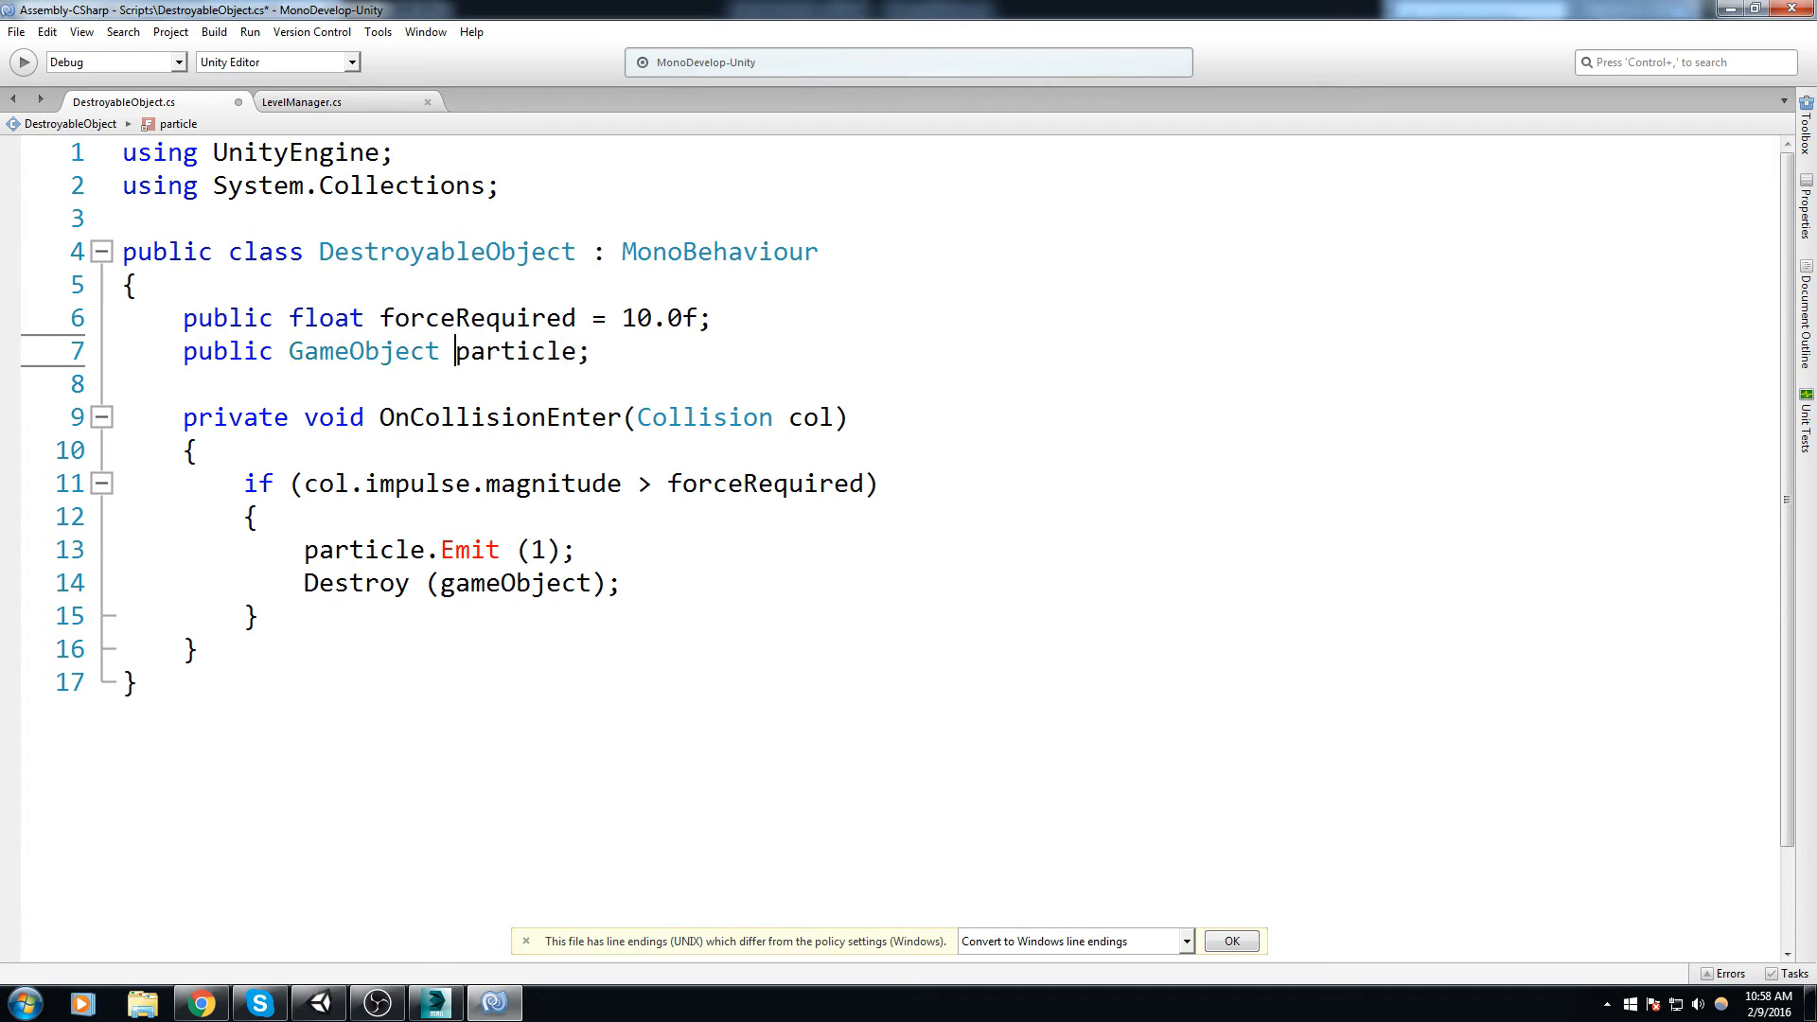
Step: Rename the public GameObject field to burstPrefab and save the script
key(ctrl+shift+Left)
text(burstPrefab)
key(ctrl+s)
Step: Delete the particle.Emit (1); line from OnCollisionEnter
drag(585, 551, 119, 560)
key(BackSpace)
key(BackSpace)
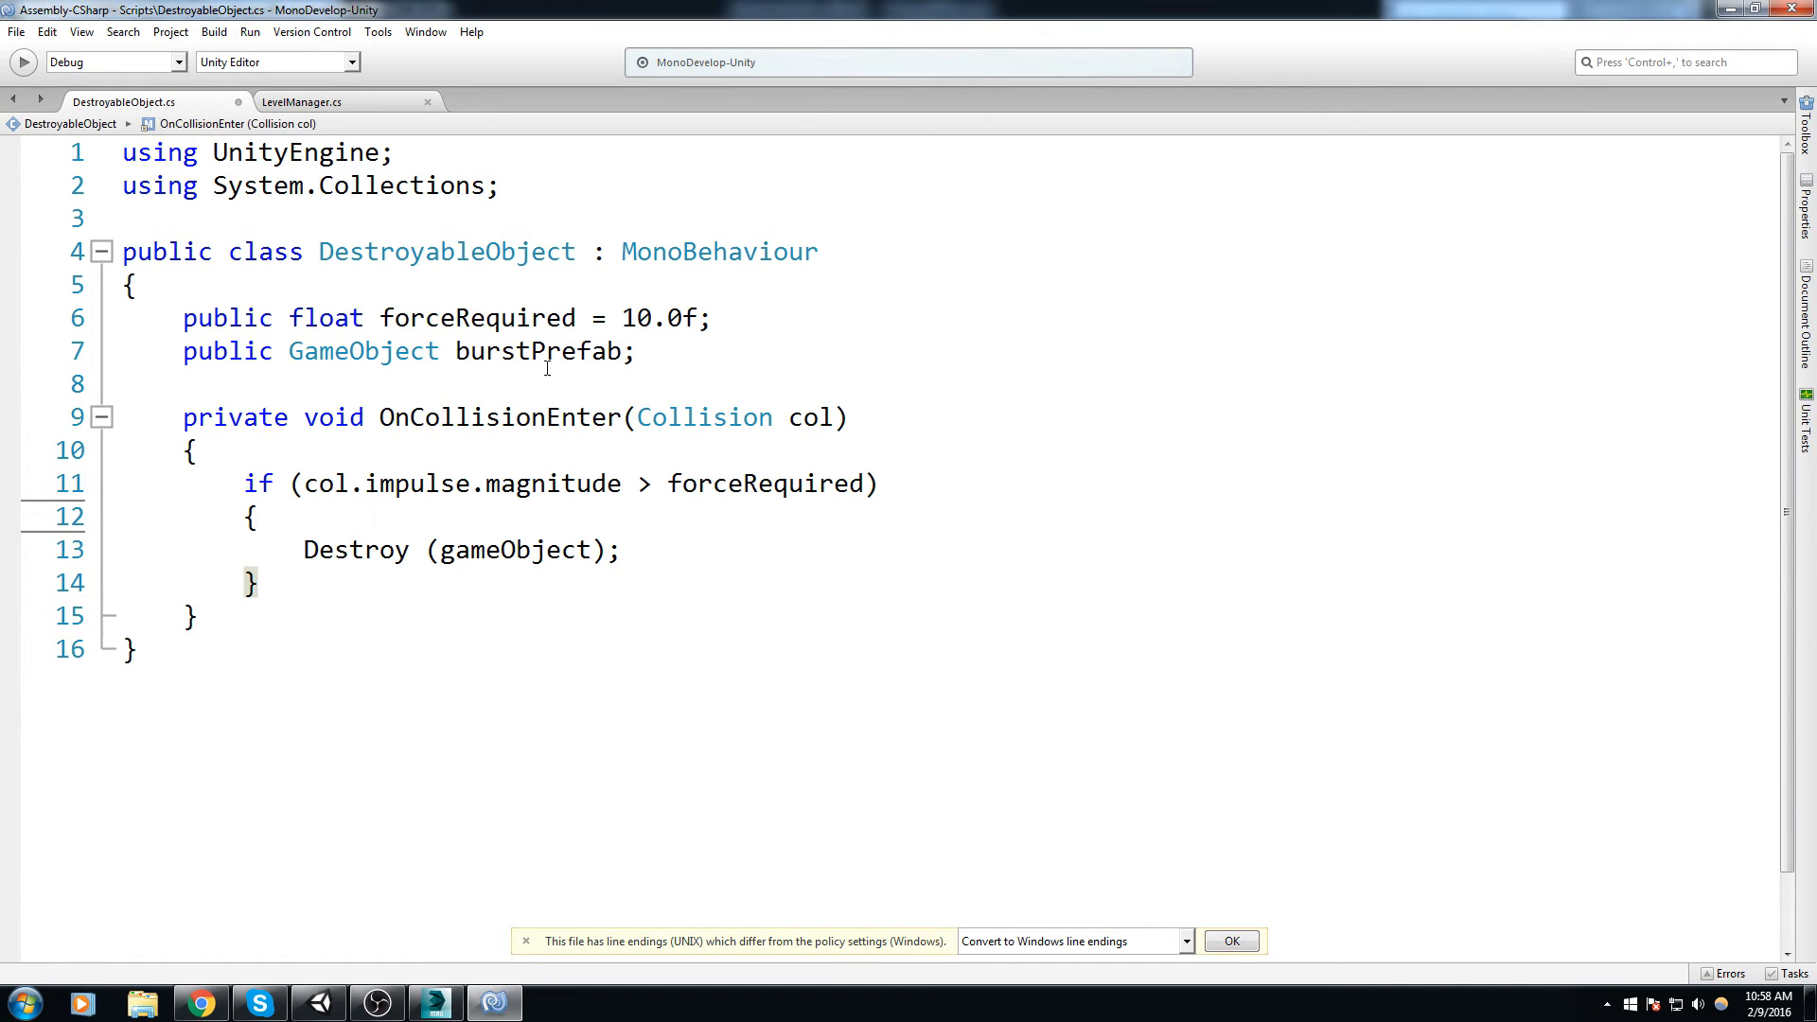
double_click(544, 352)
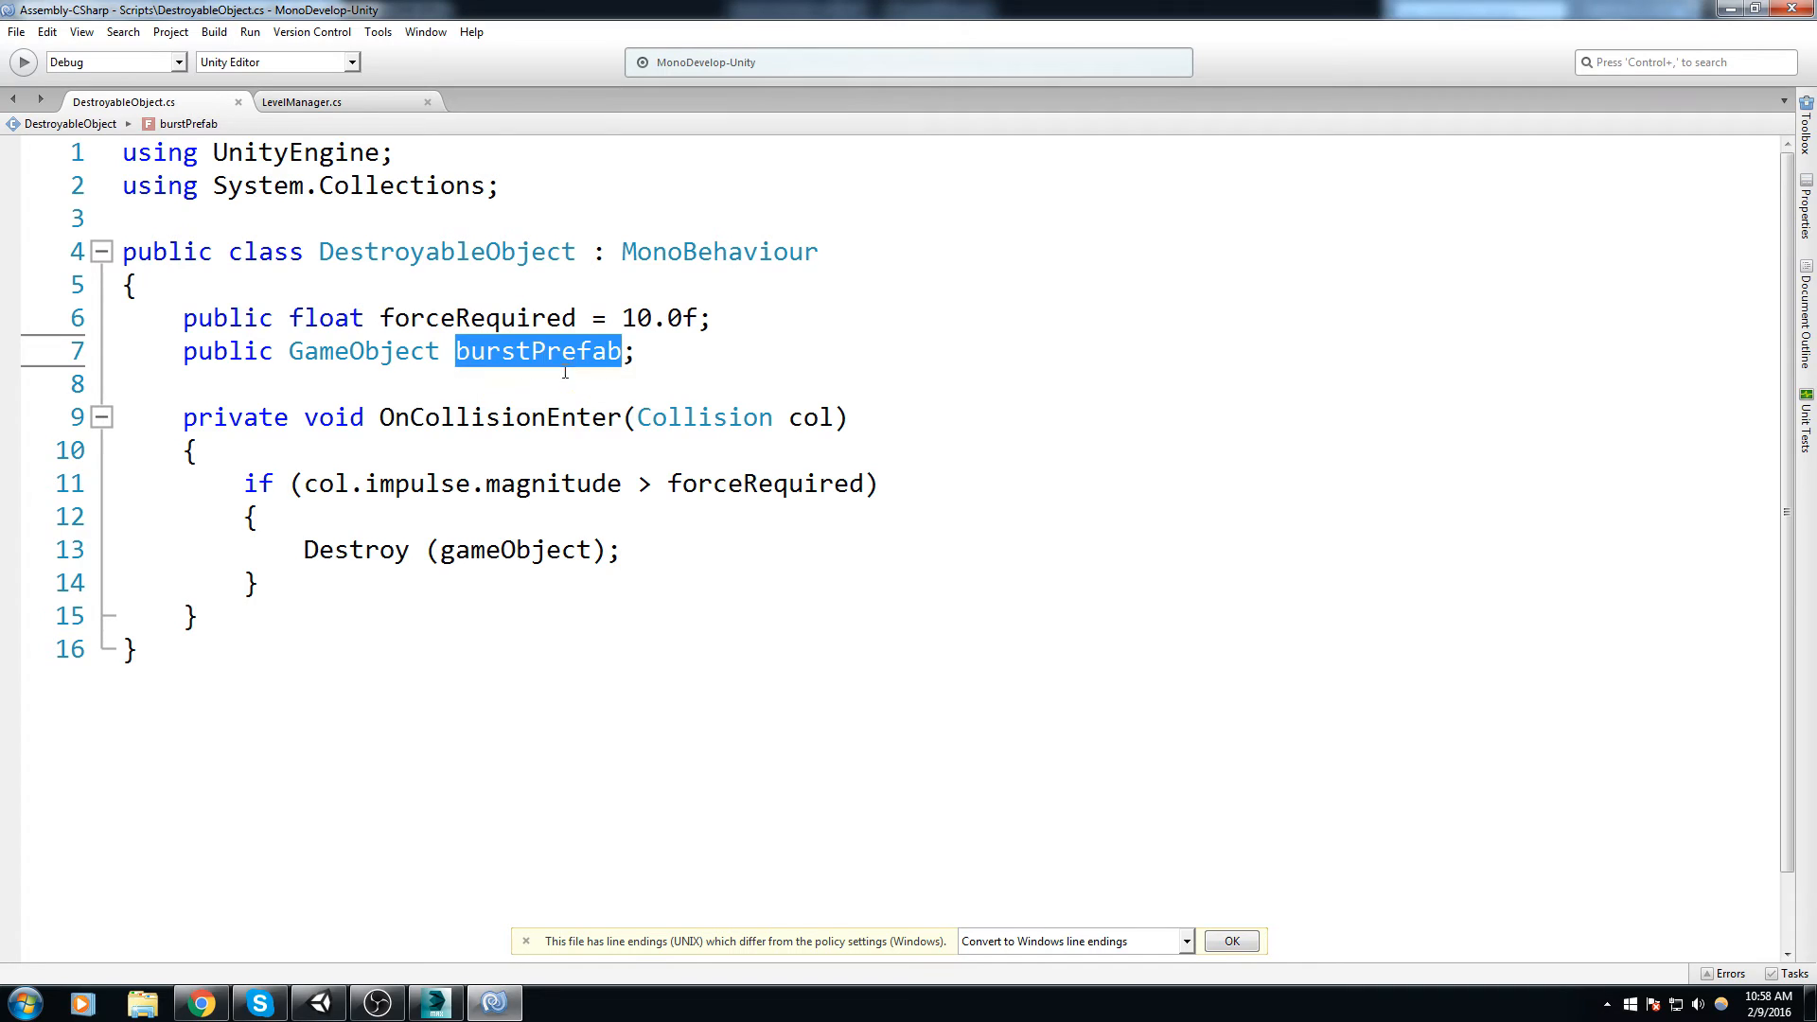
Step: Add a line before Destroy that starts an Instantiate call with burstPrefab as the original object
click(398, 524)
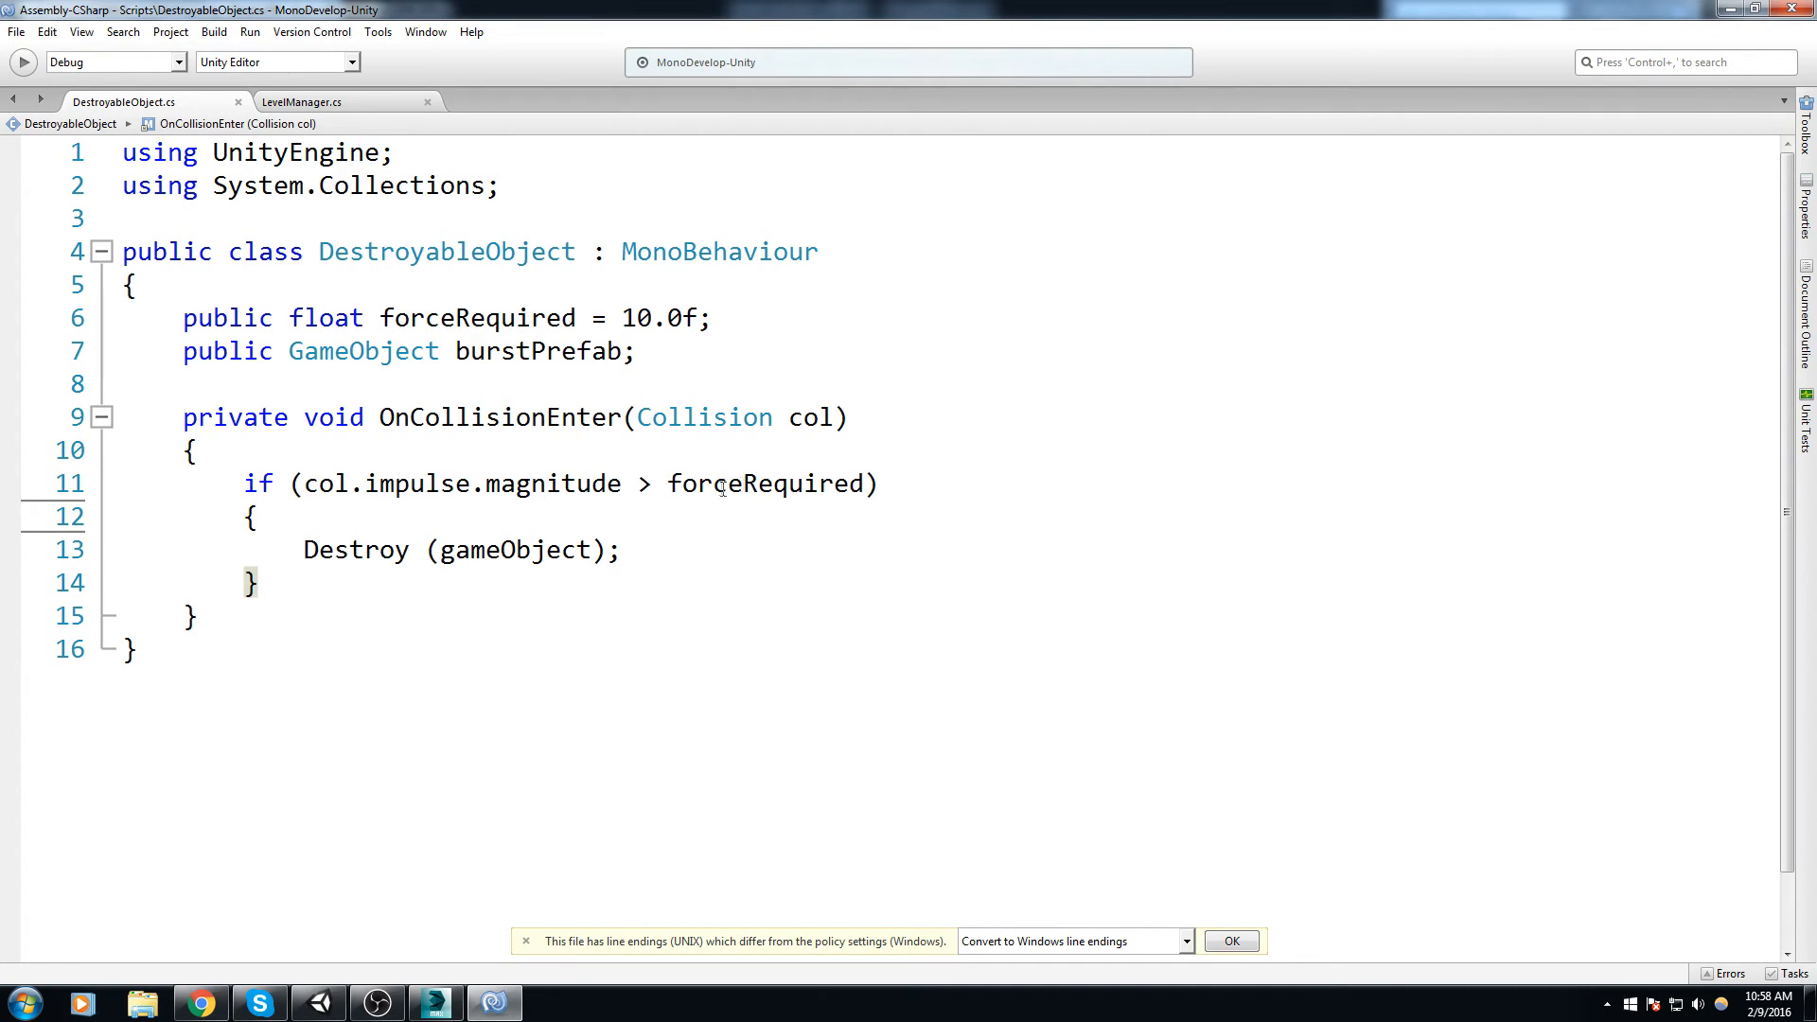
key(Return)
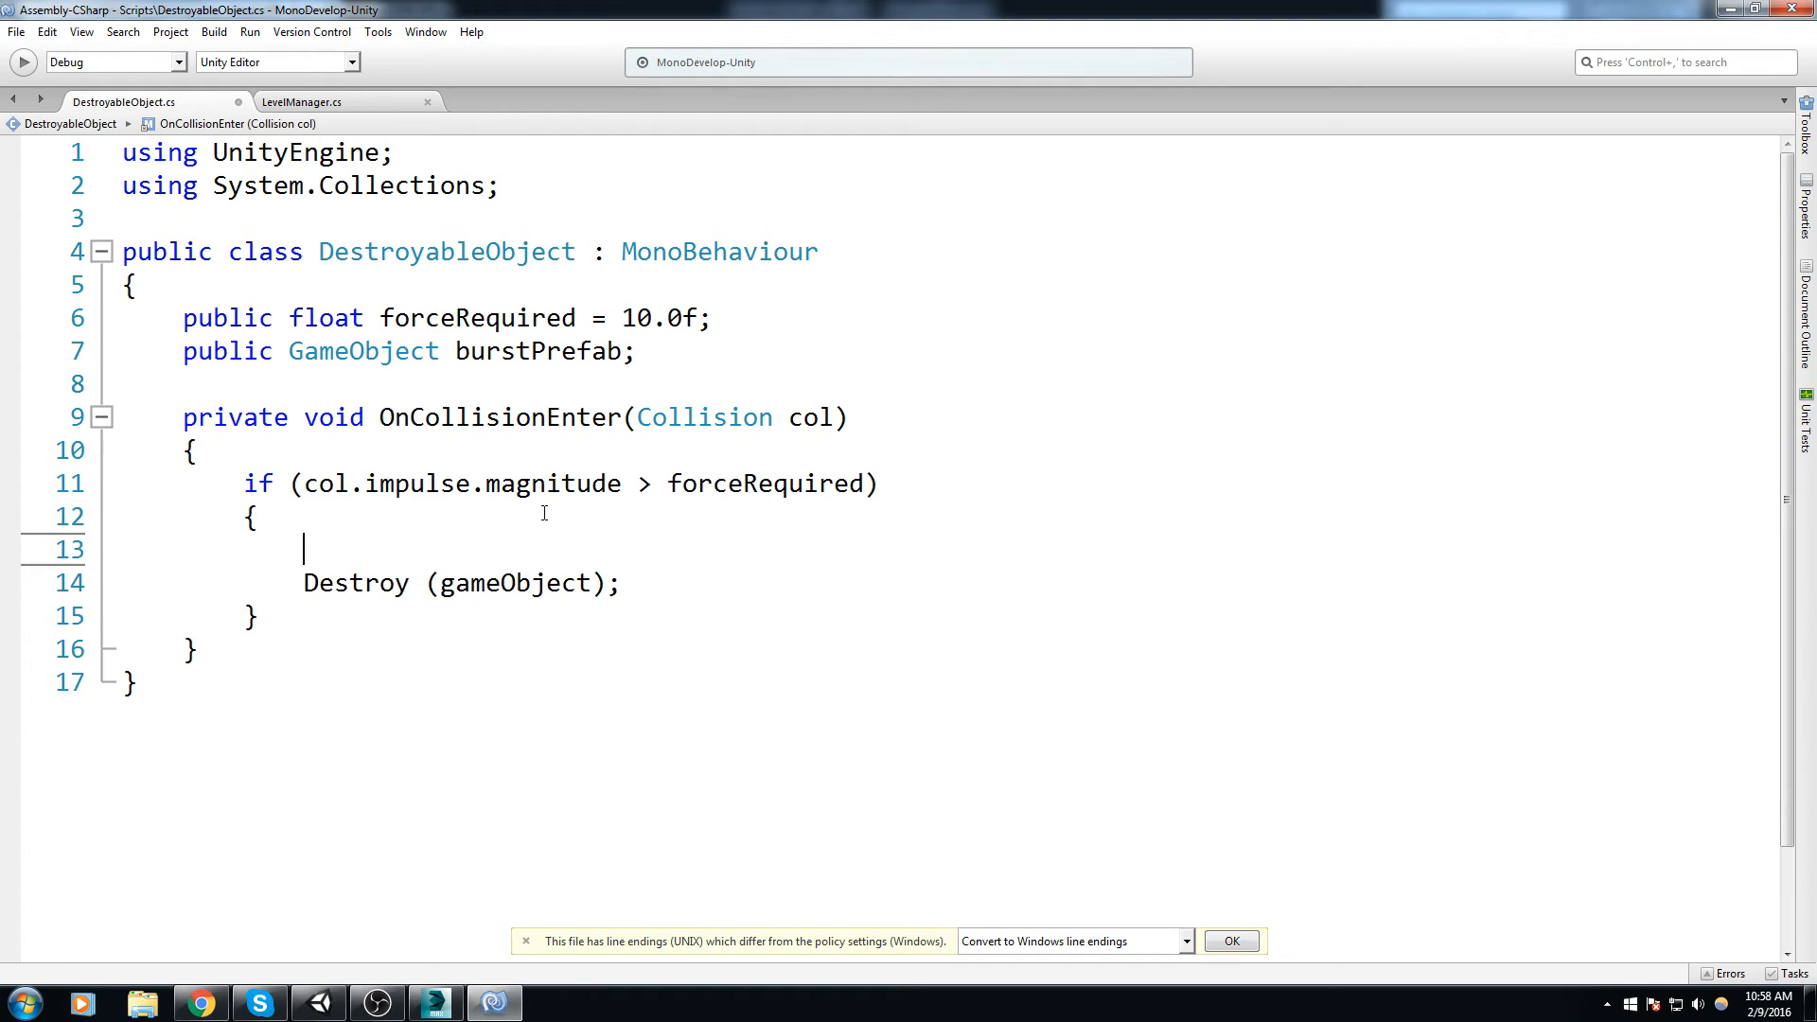
text(Insta)
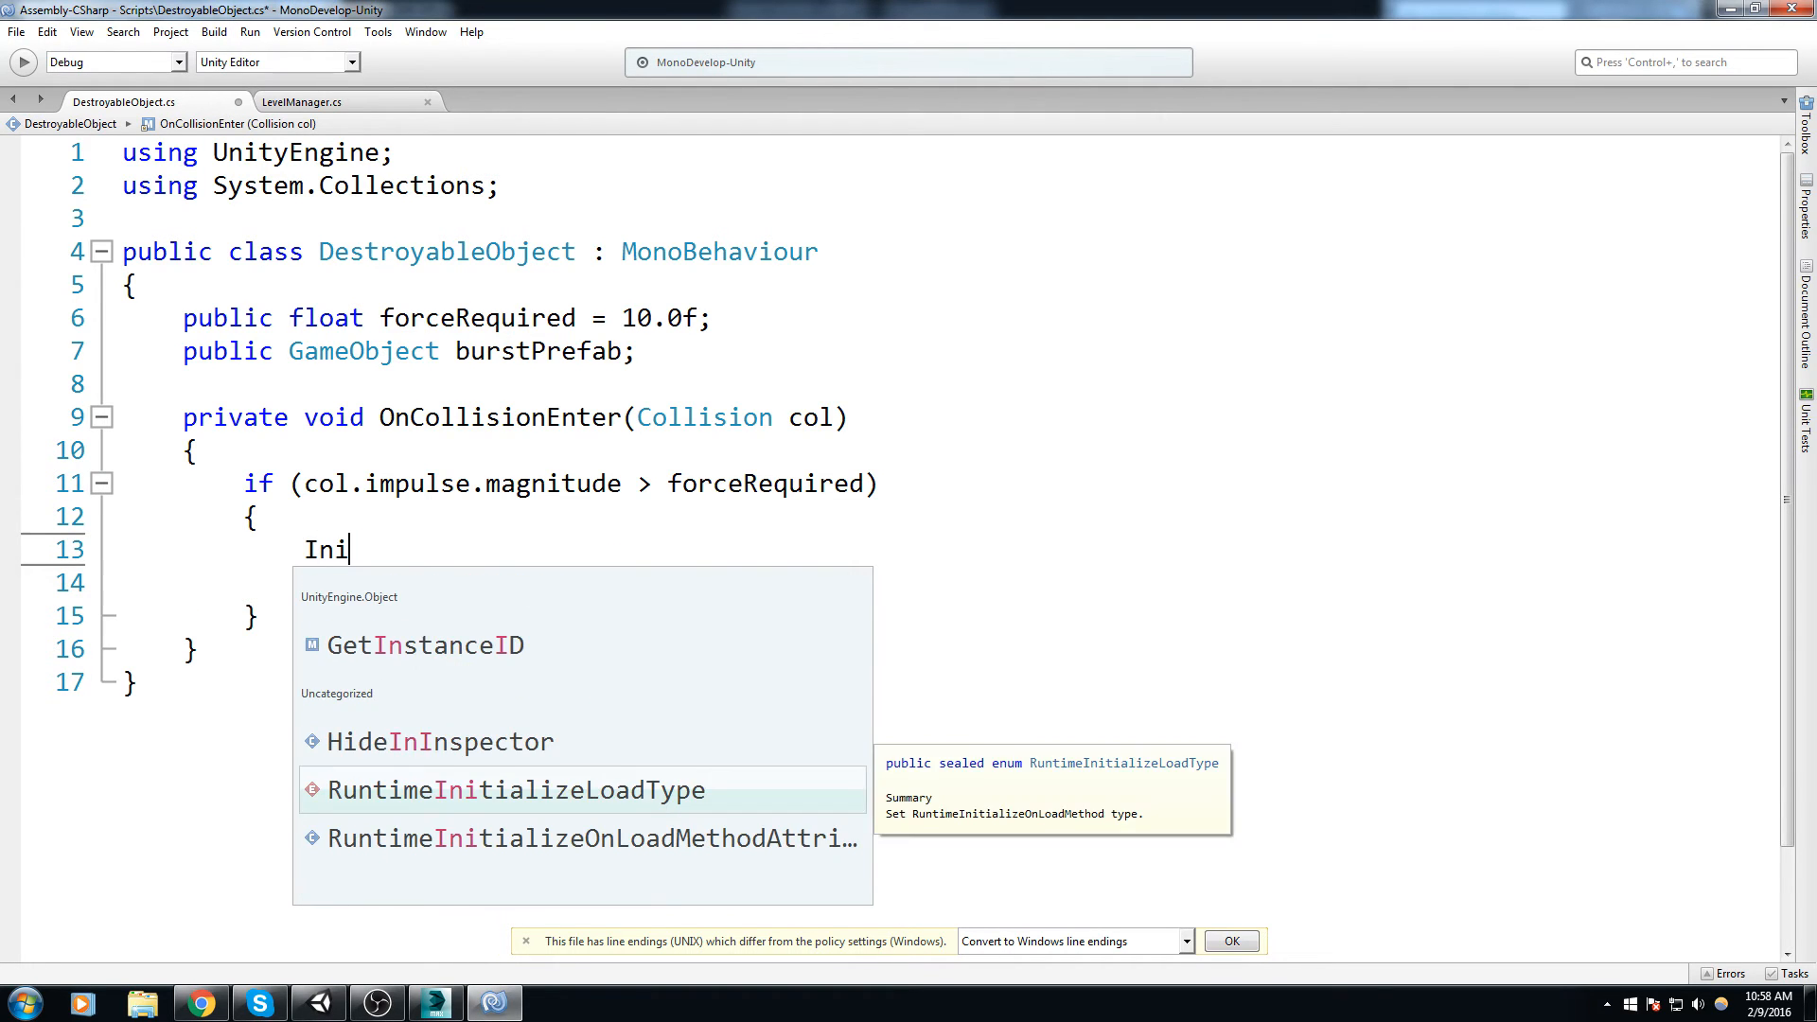
key(Tab)
text(()
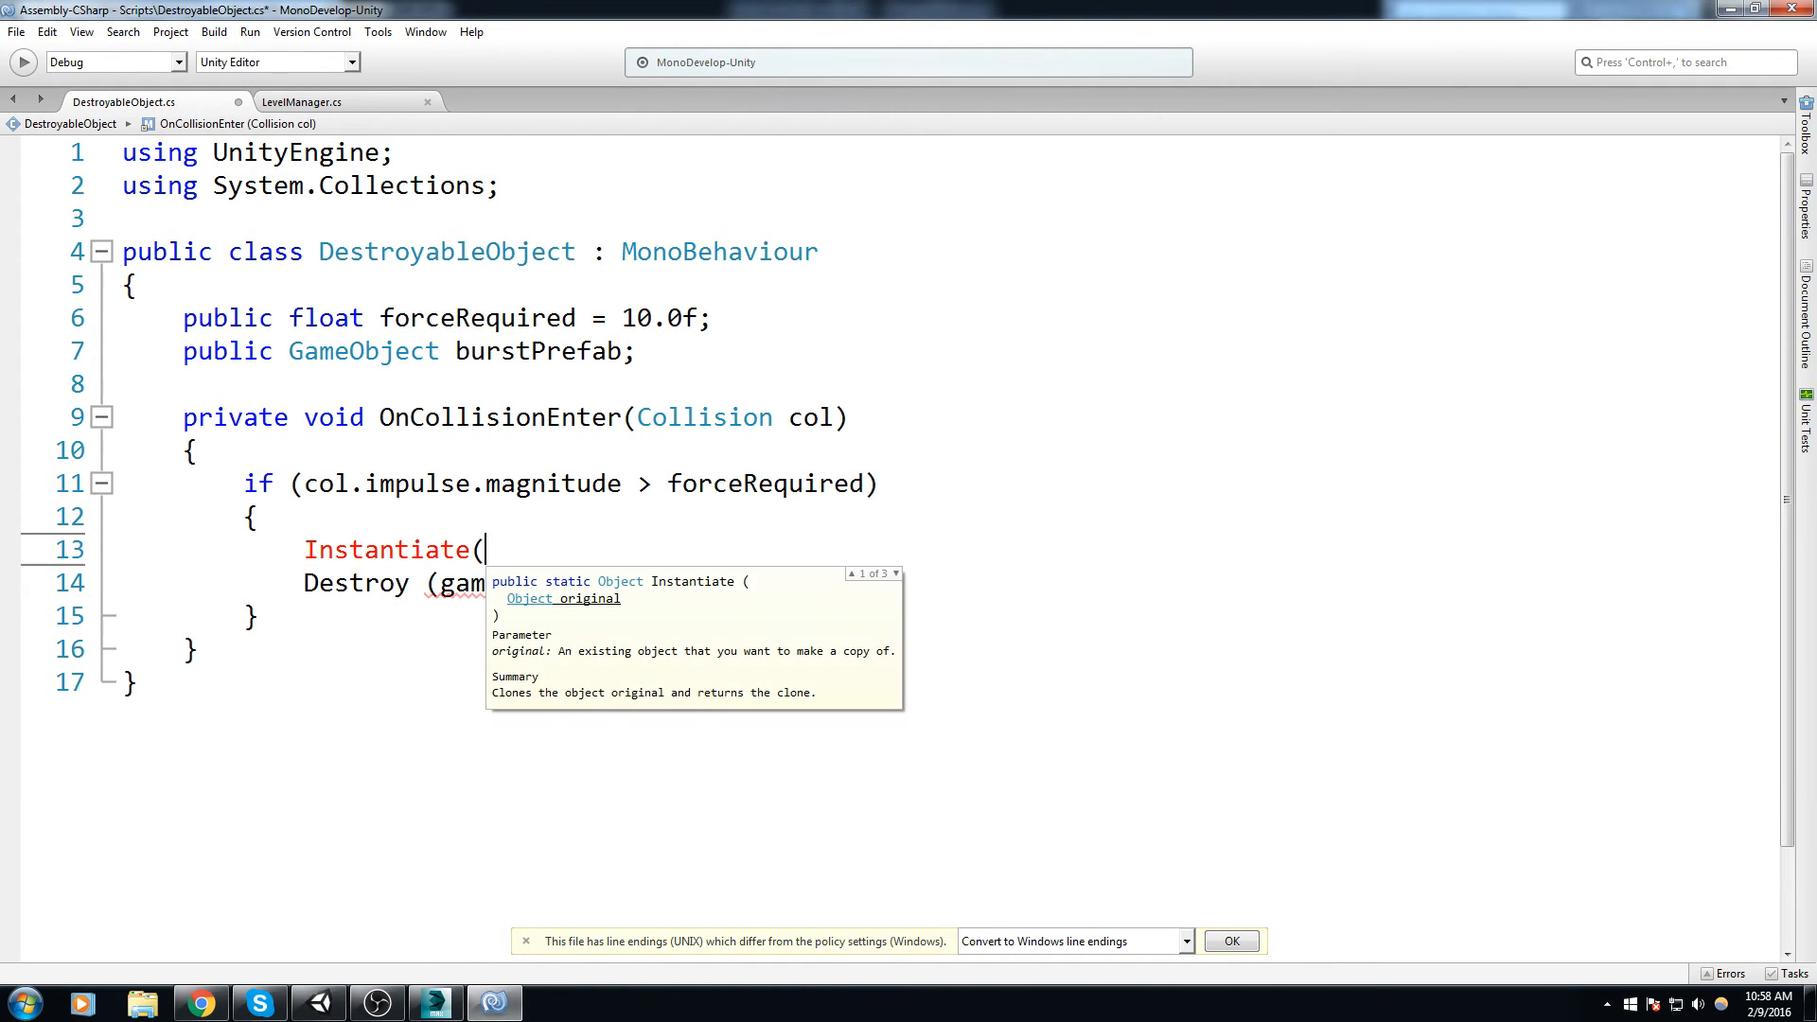
text(burstPrefab,)
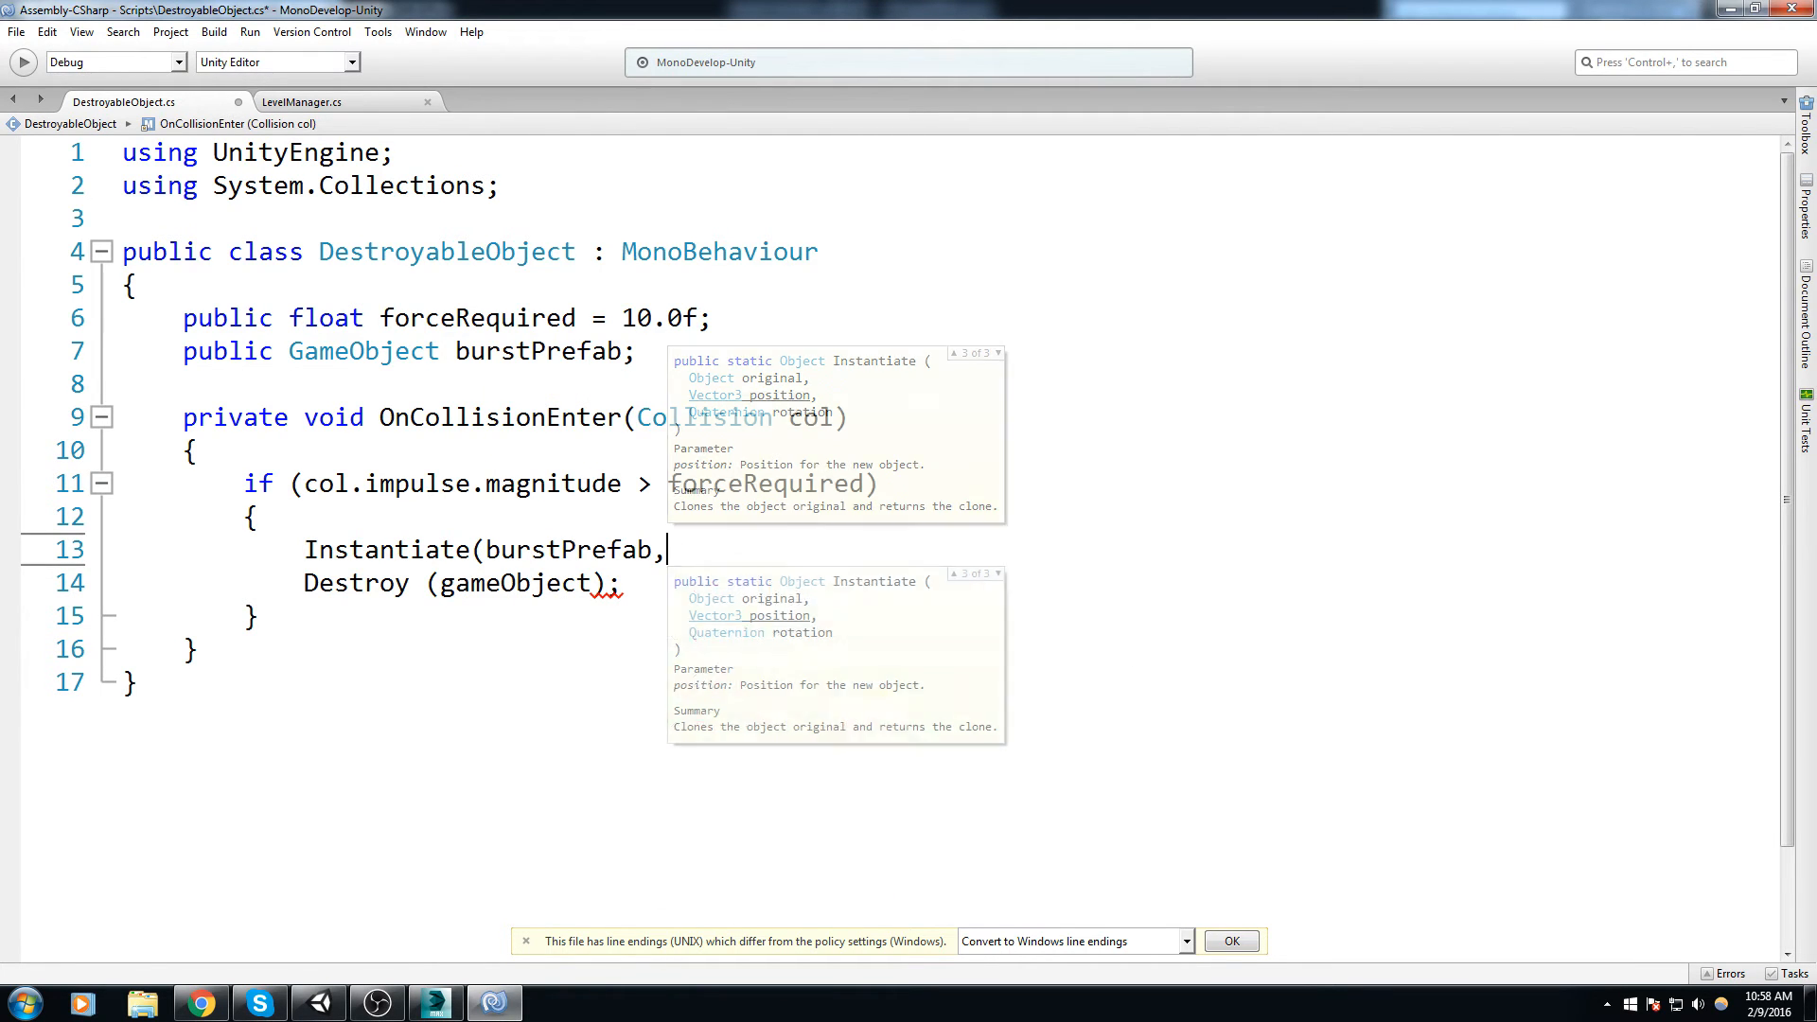
Step: Pass col.contacts[0].point as the position argument of the Instantiate call
text(col.po)
key(BackSpace)
text(contacts)
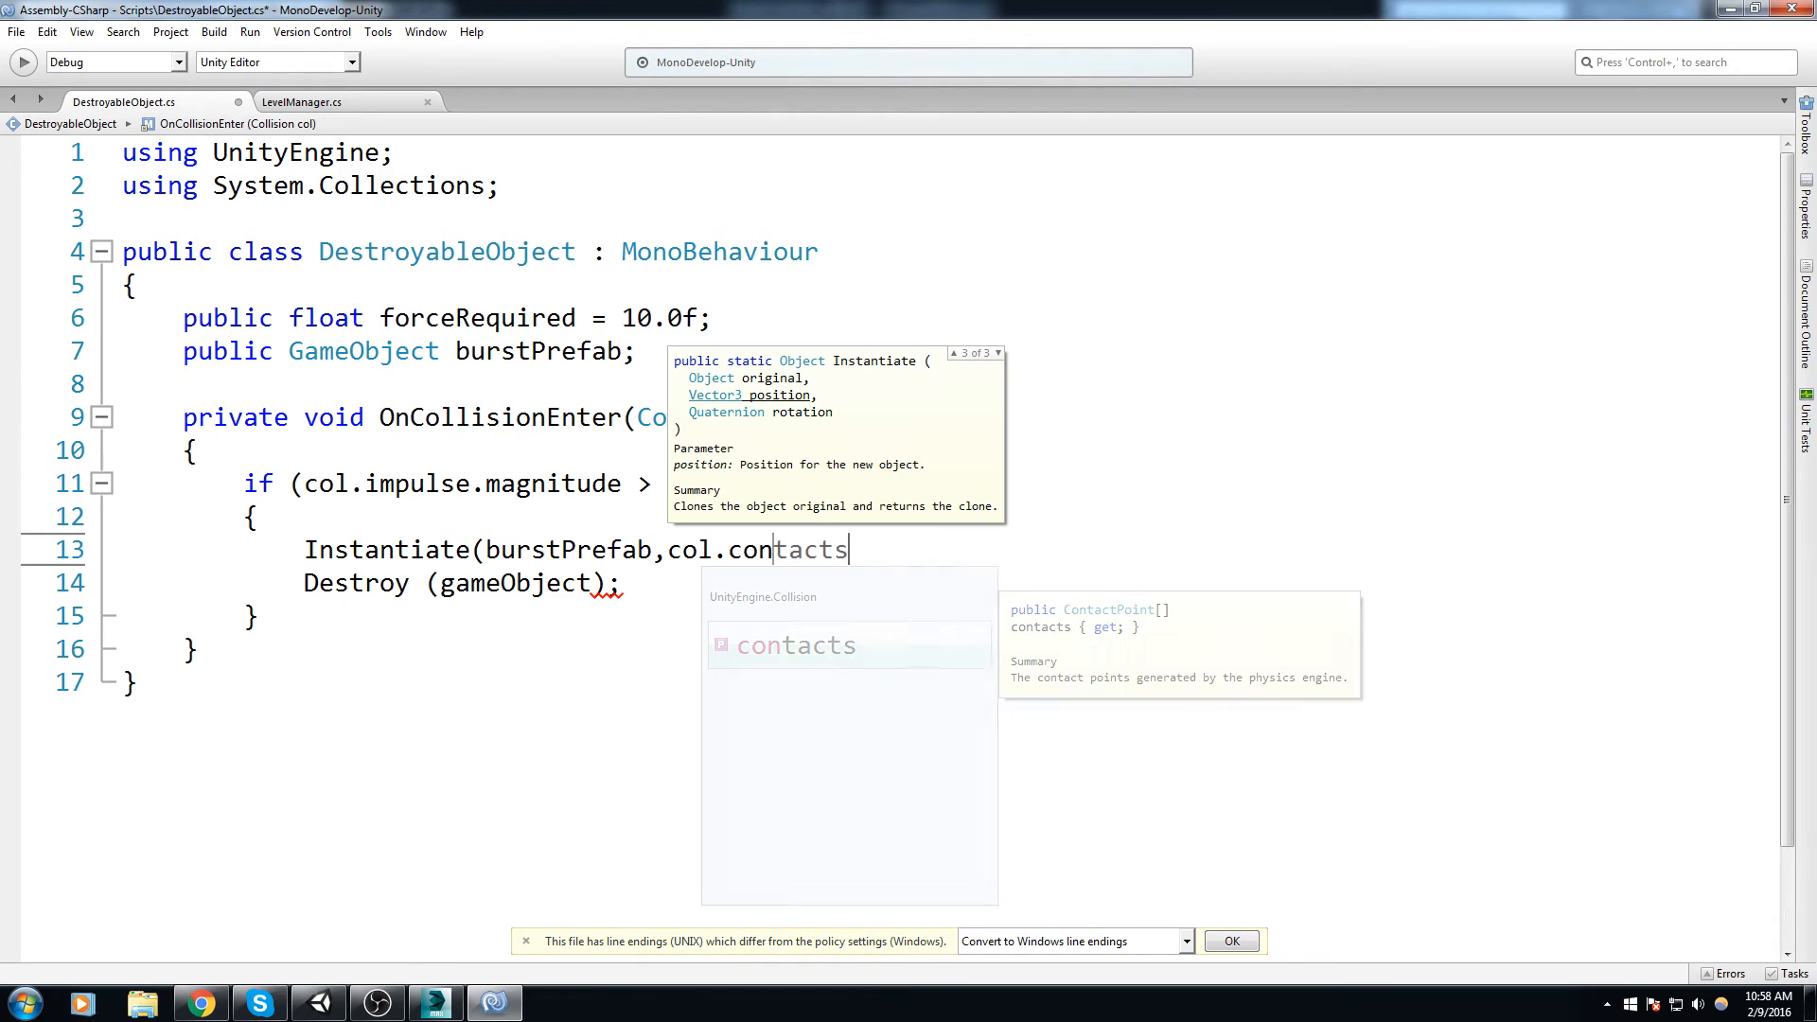
key(ctrl+BackSpace)
key(ctrl+space)
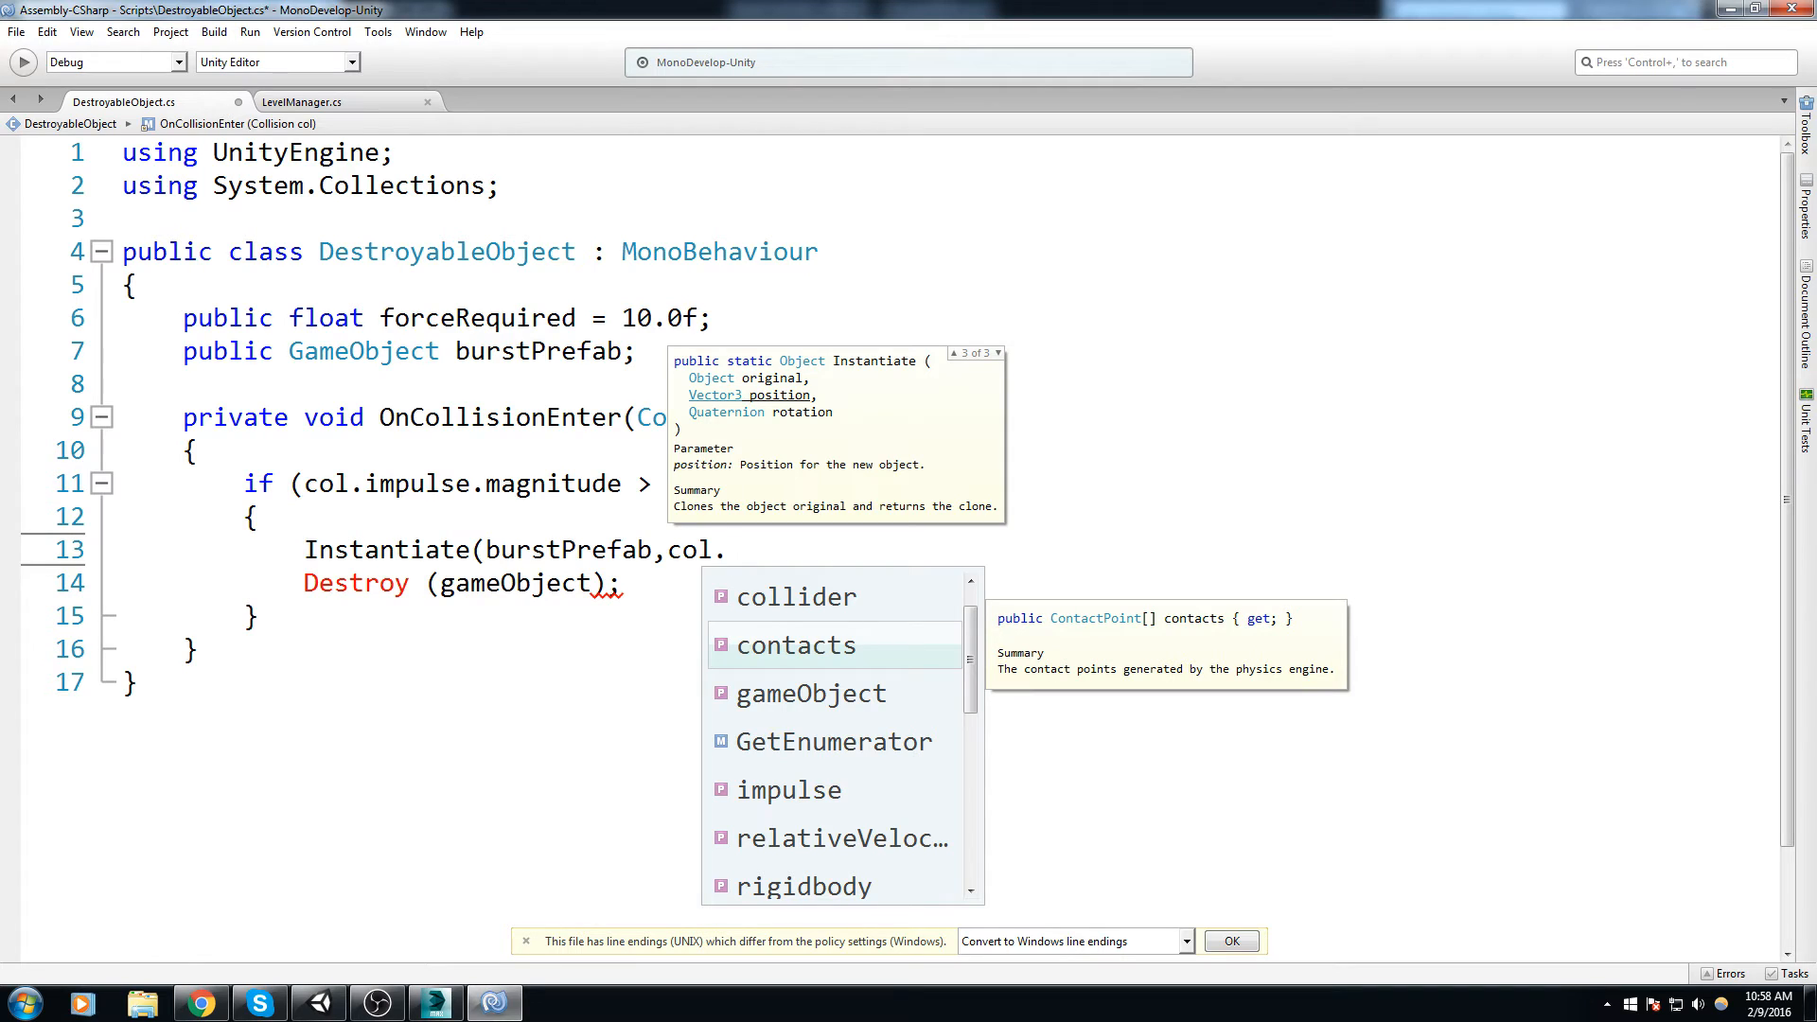
key(Return)
text([)
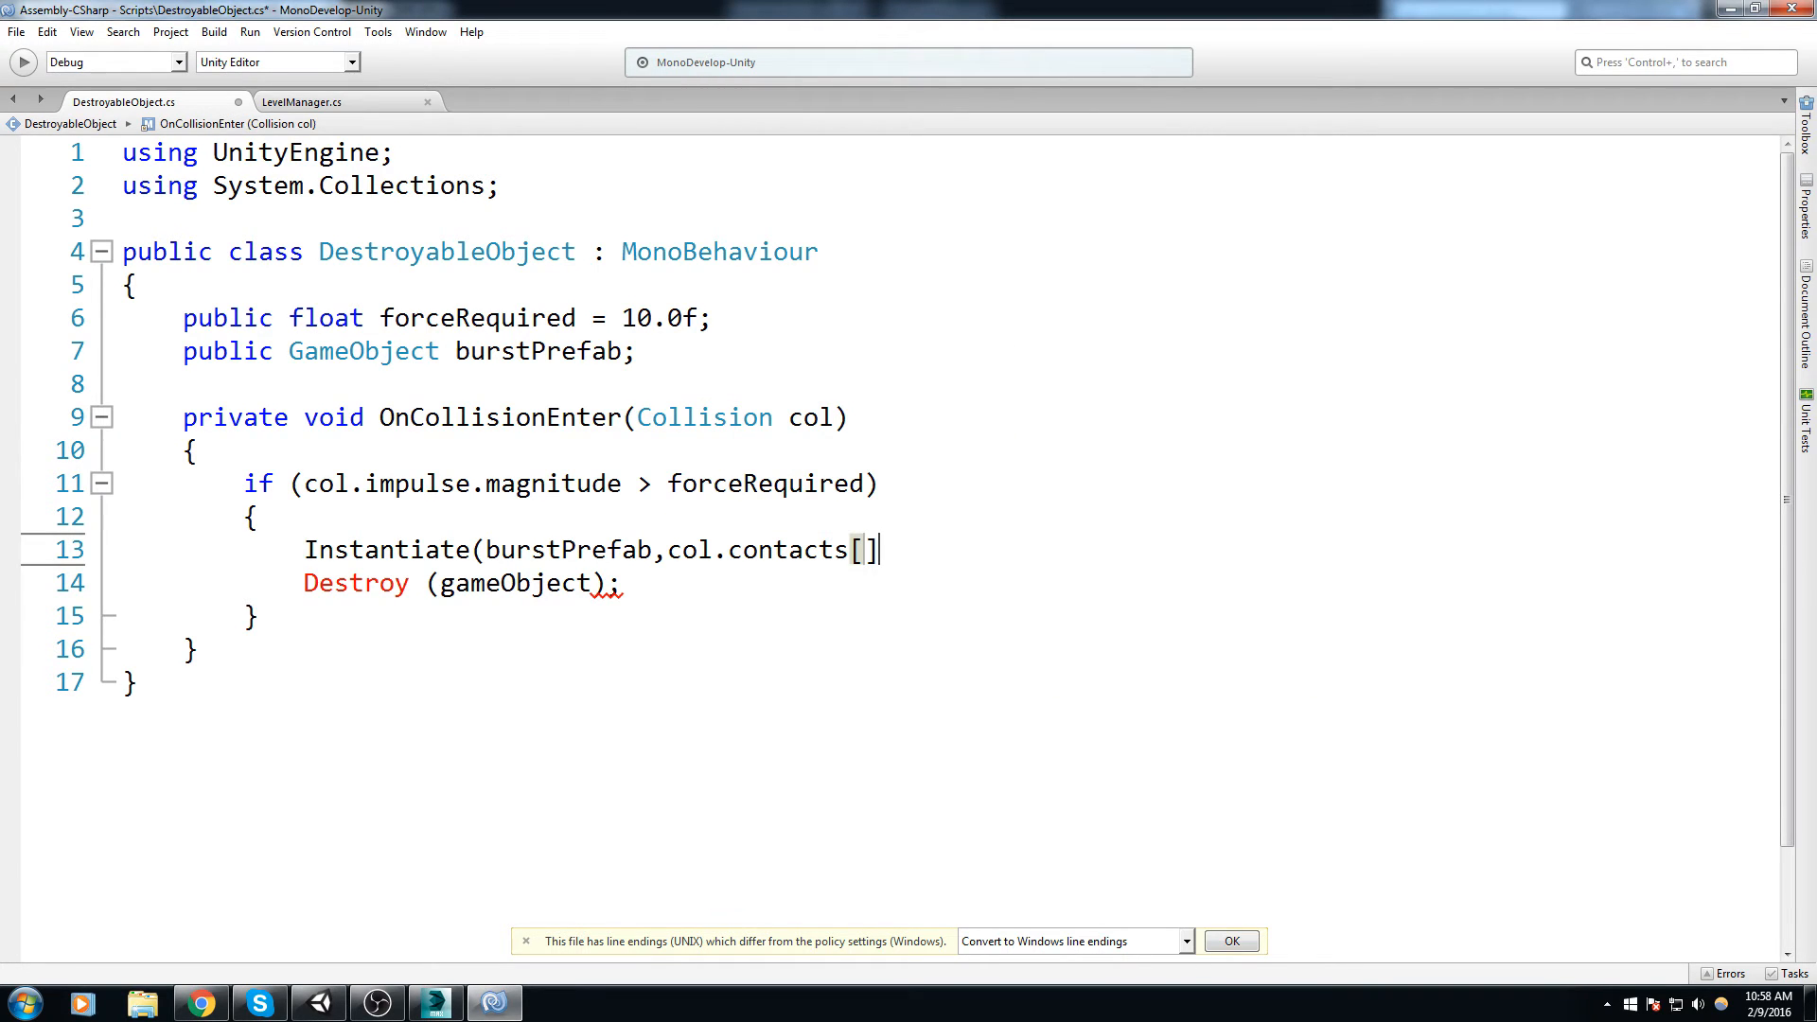
text(0].)
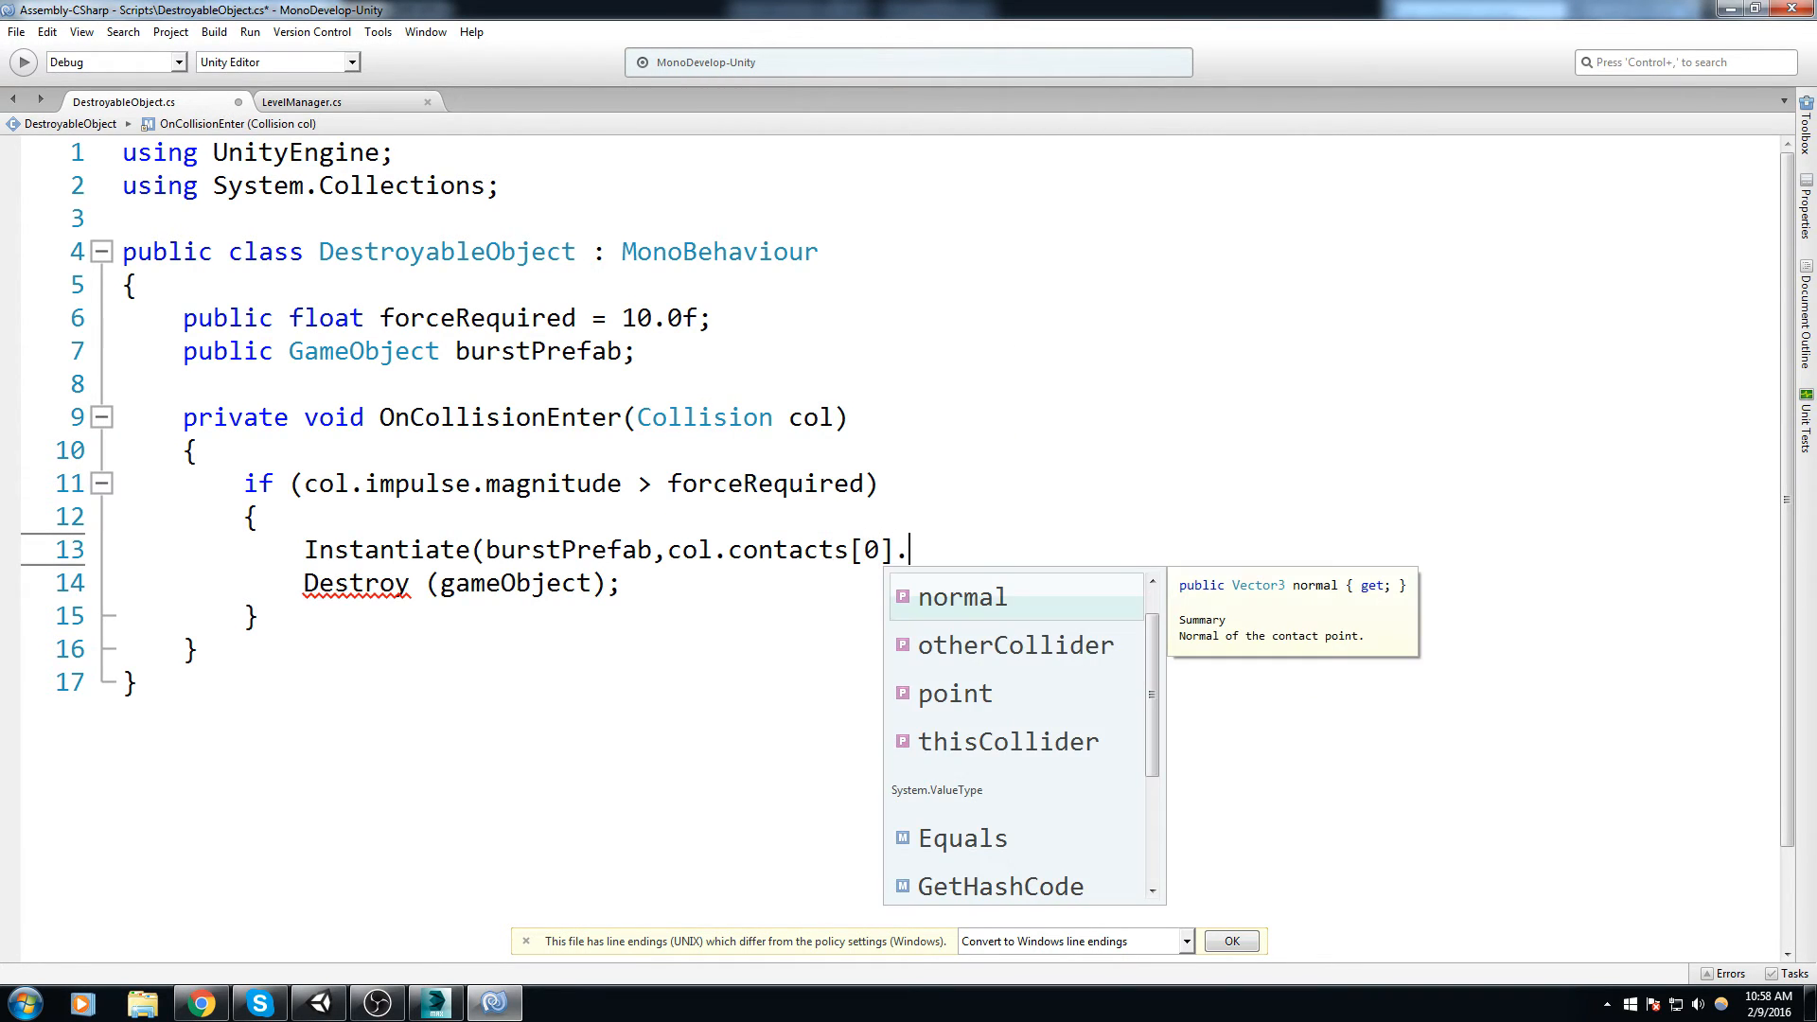
key(Down)
key(Down)
key(Return)
text(, )
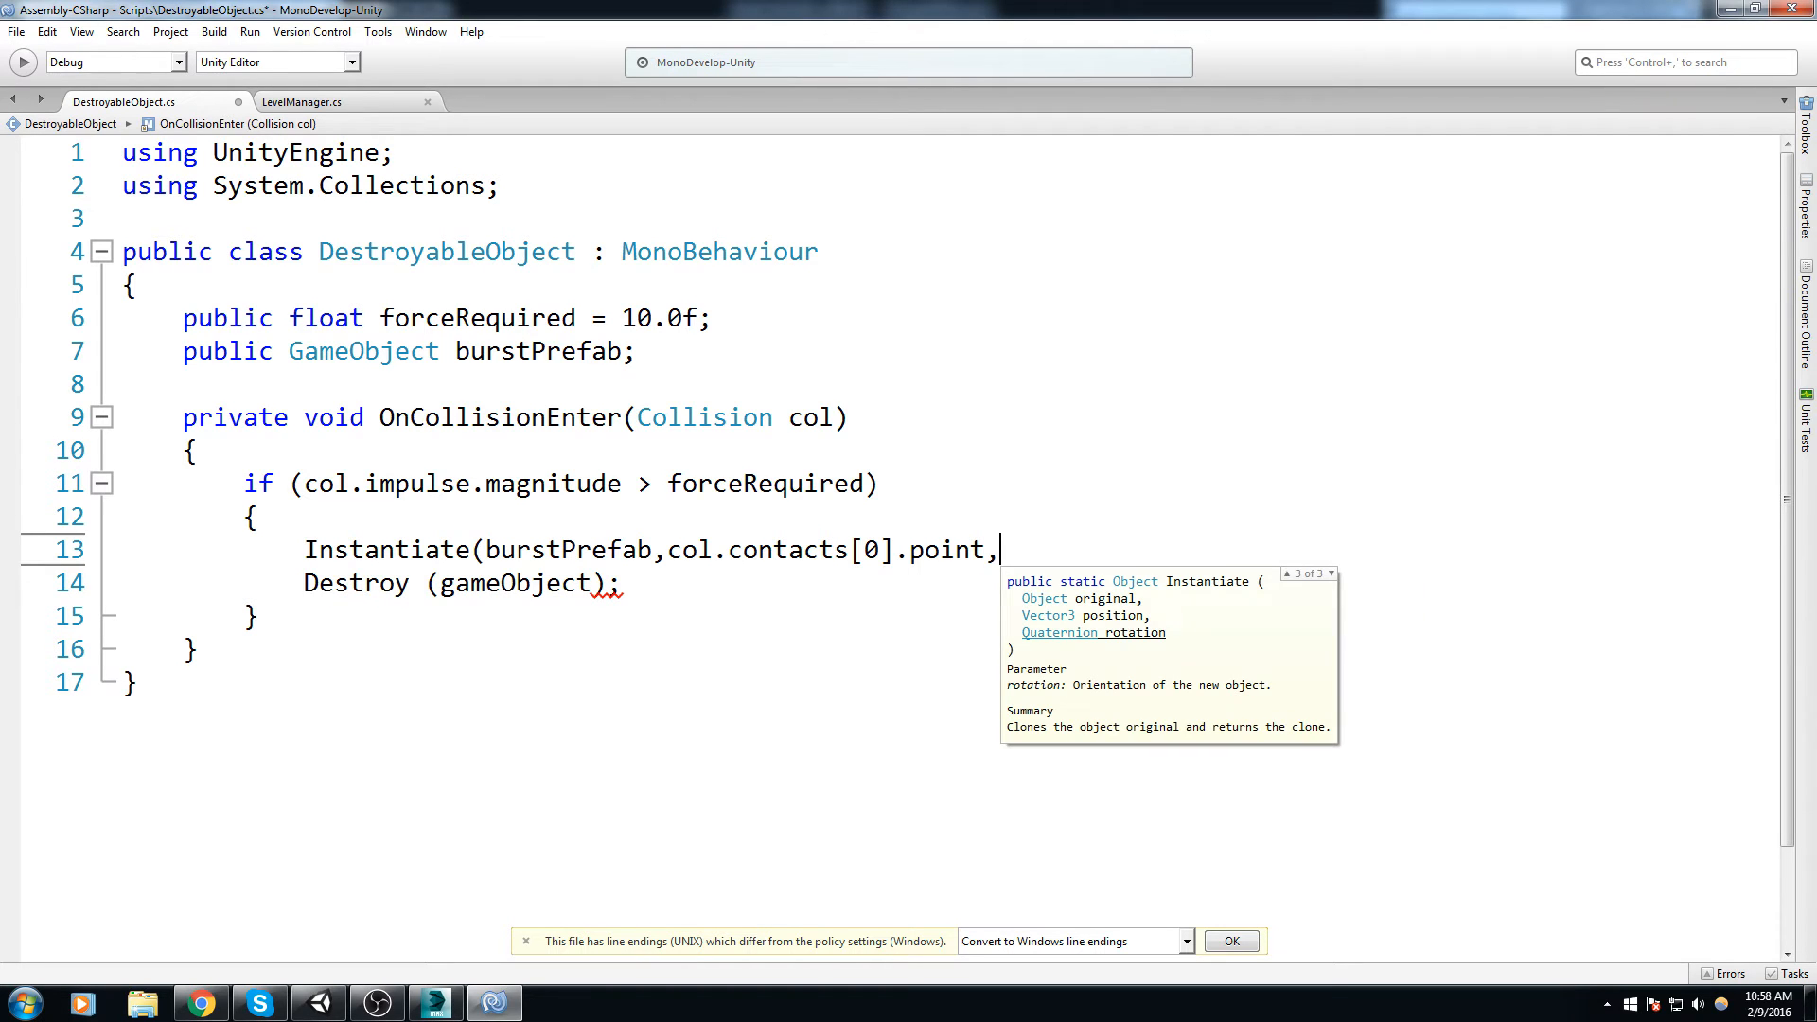
Step: Complete the Instantiate call with Quaternion.identity as the rotation and save the script
text(Quaternion.ide)
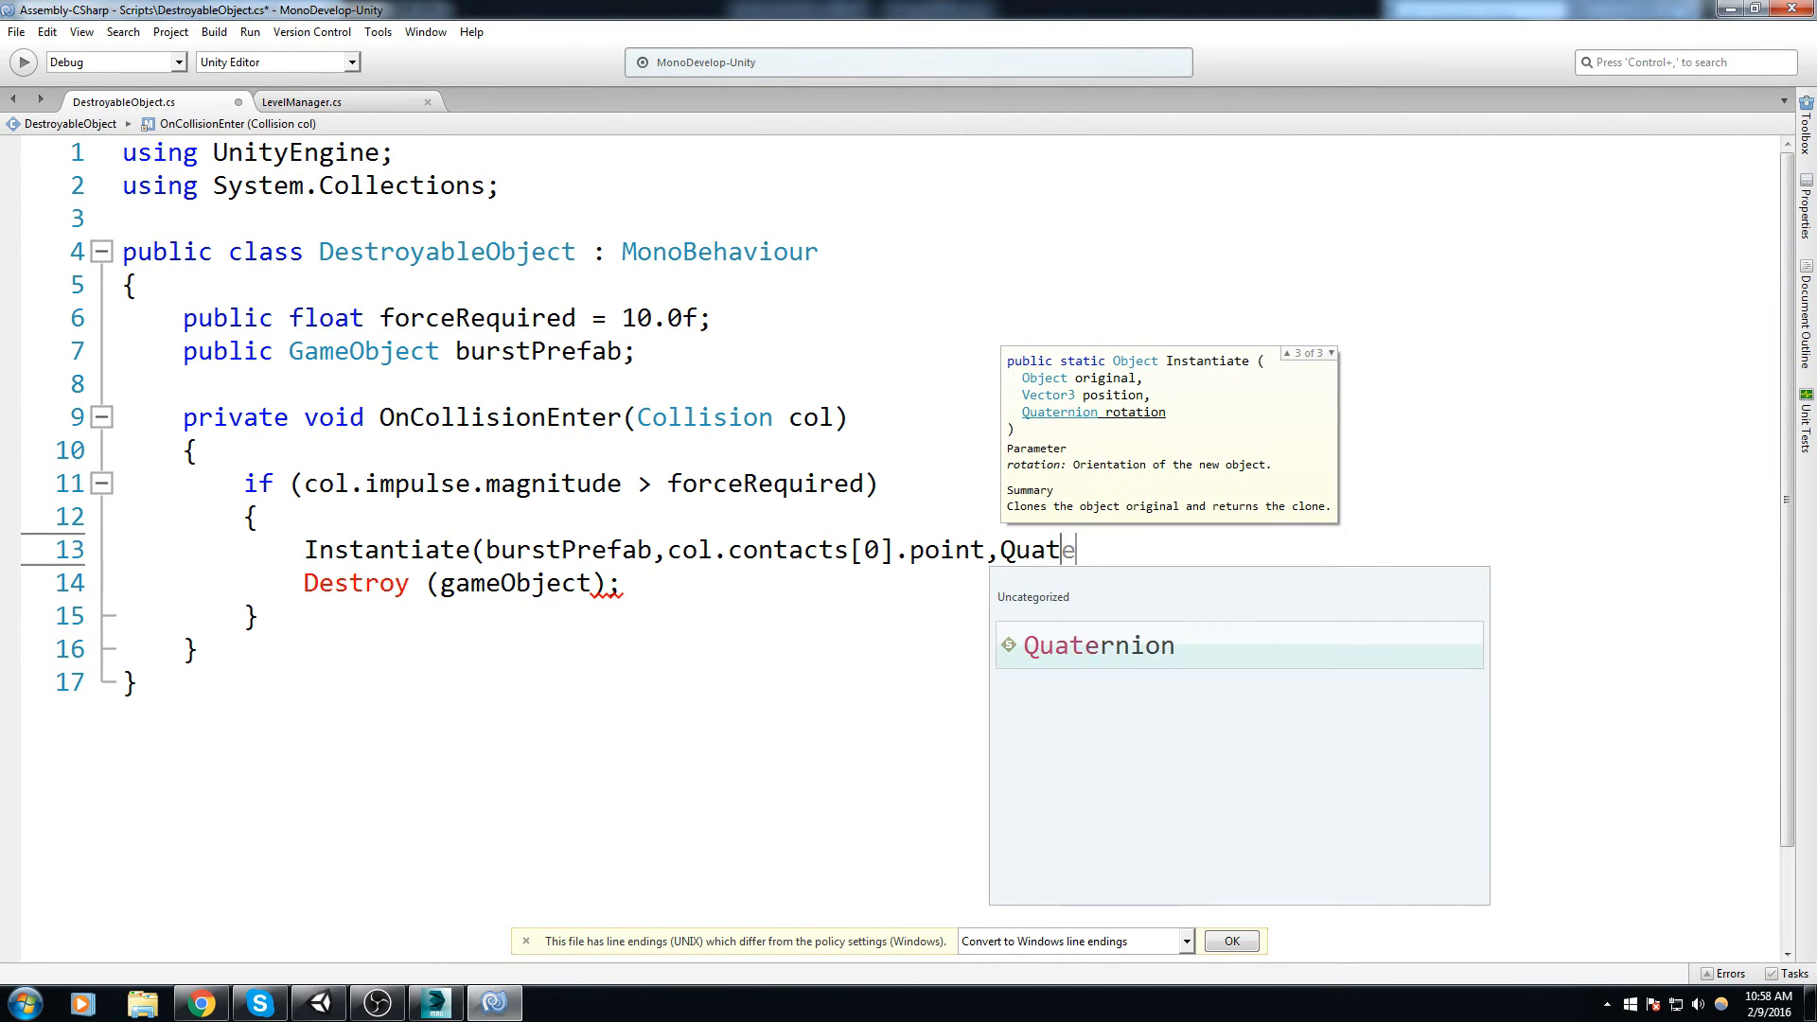
text(ntity);)
key(ctrl+s)
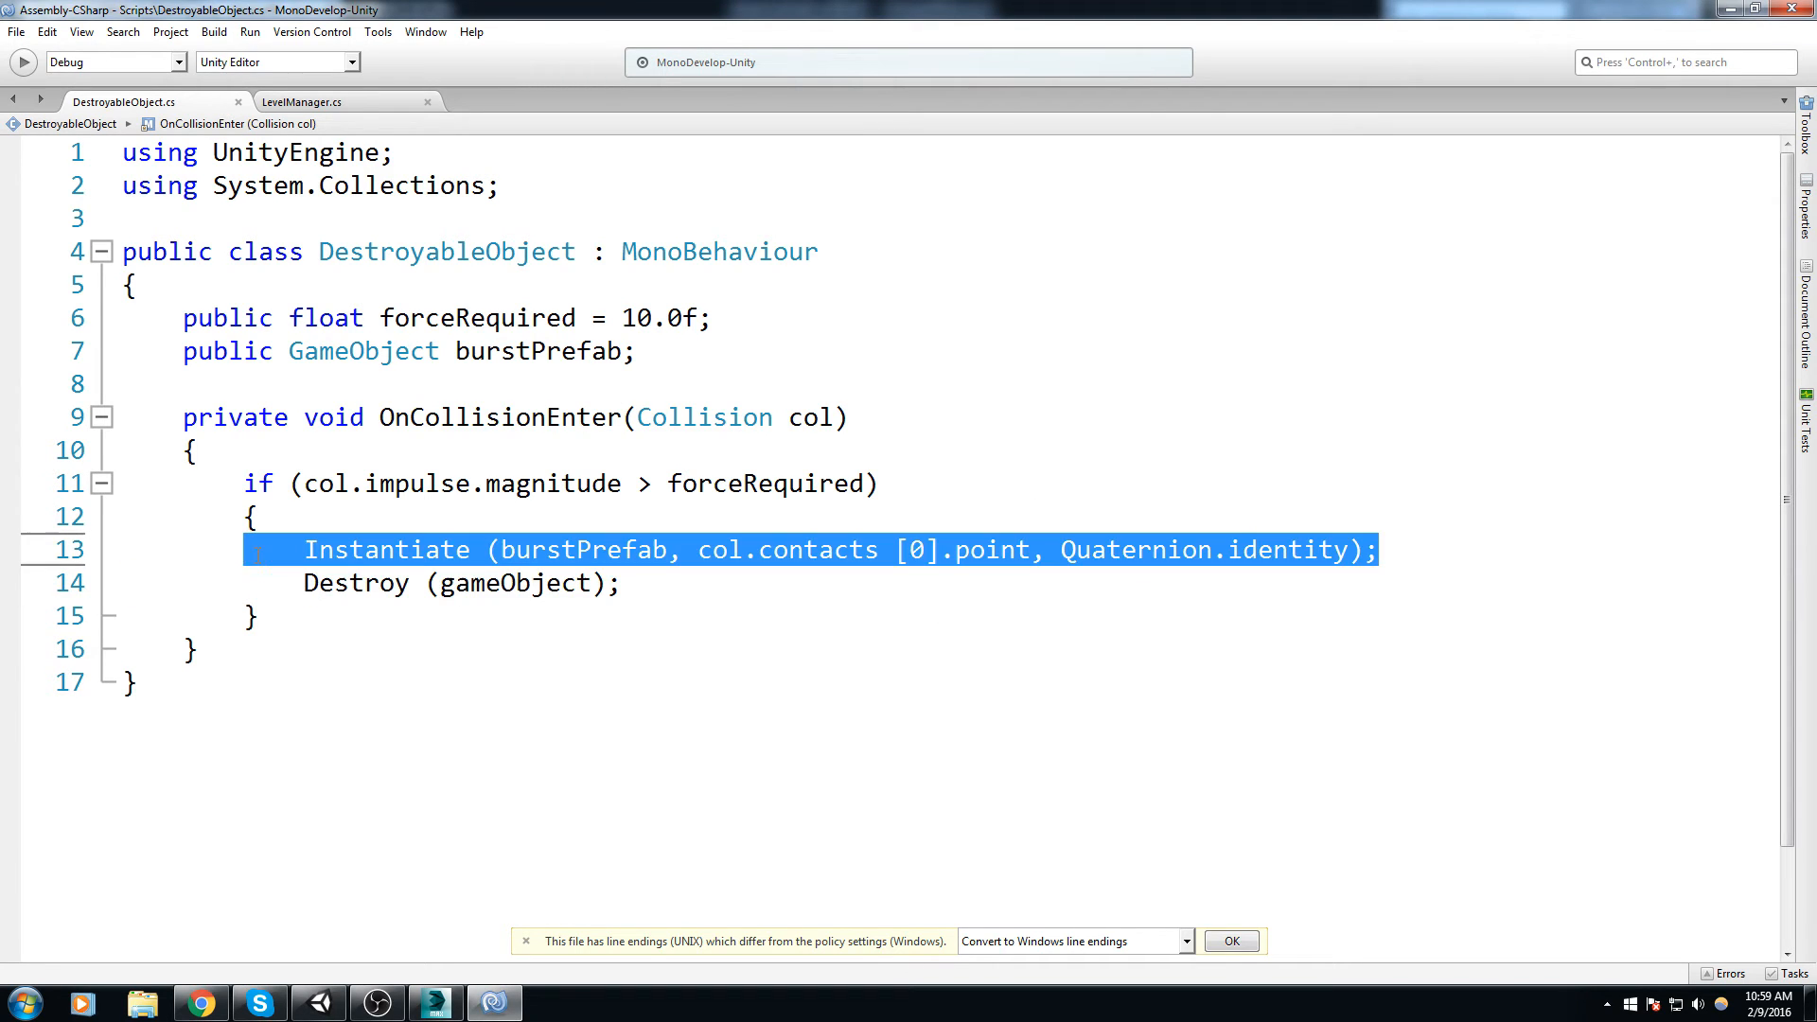
click(518, 550)
click(408, 403)
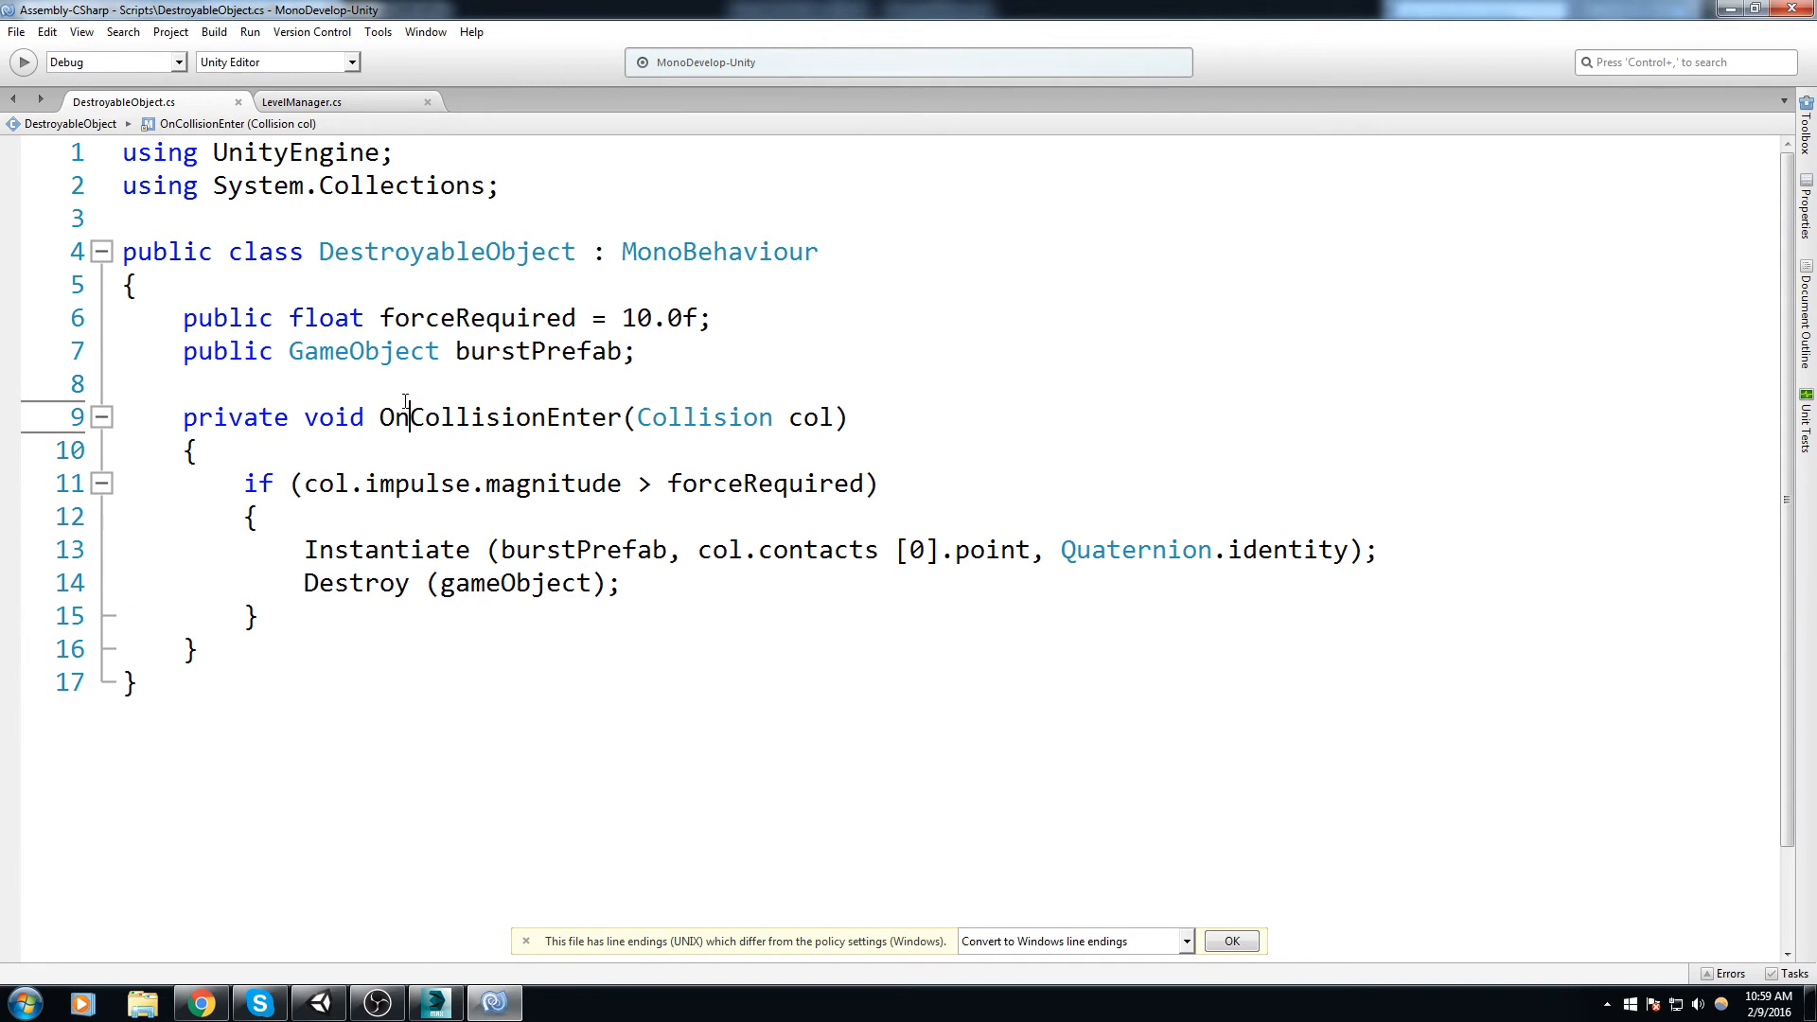
Step: Switch to Unity and move the Particle object out of DestroyableDoor to the scene root, accepting the broken prefab instance
click(1735, 10)
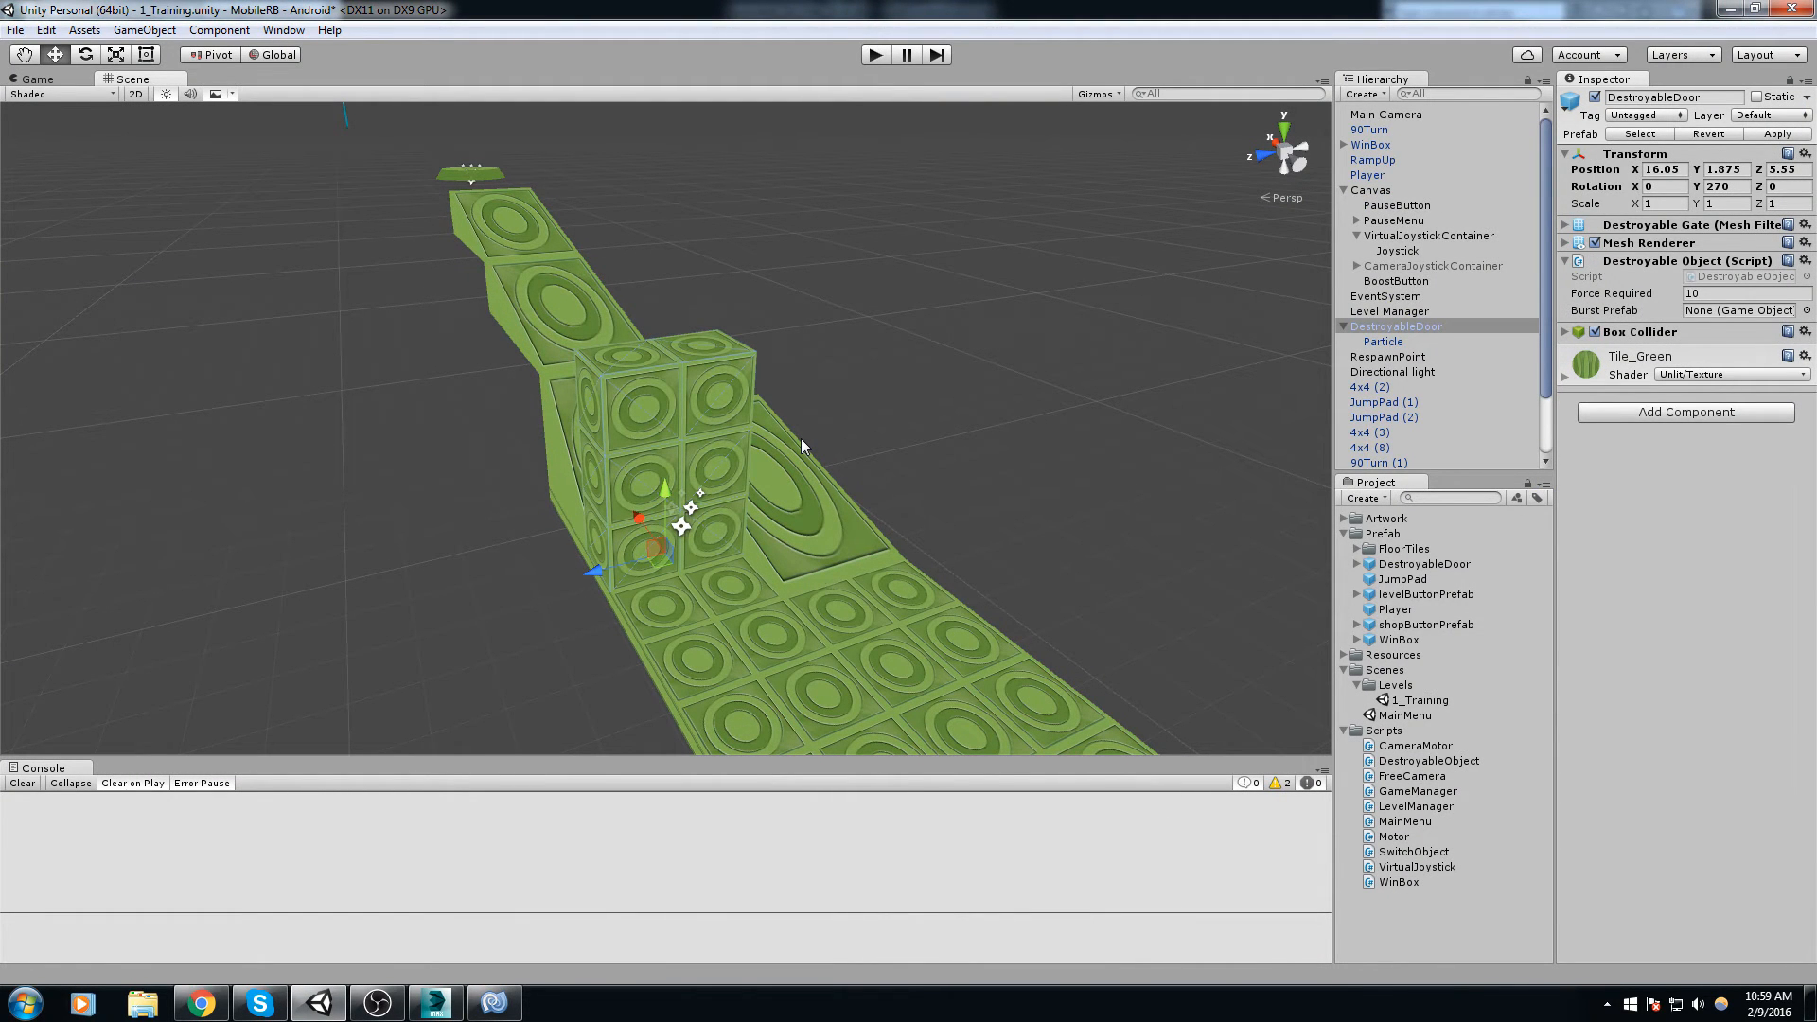
double_click(1380, 341)
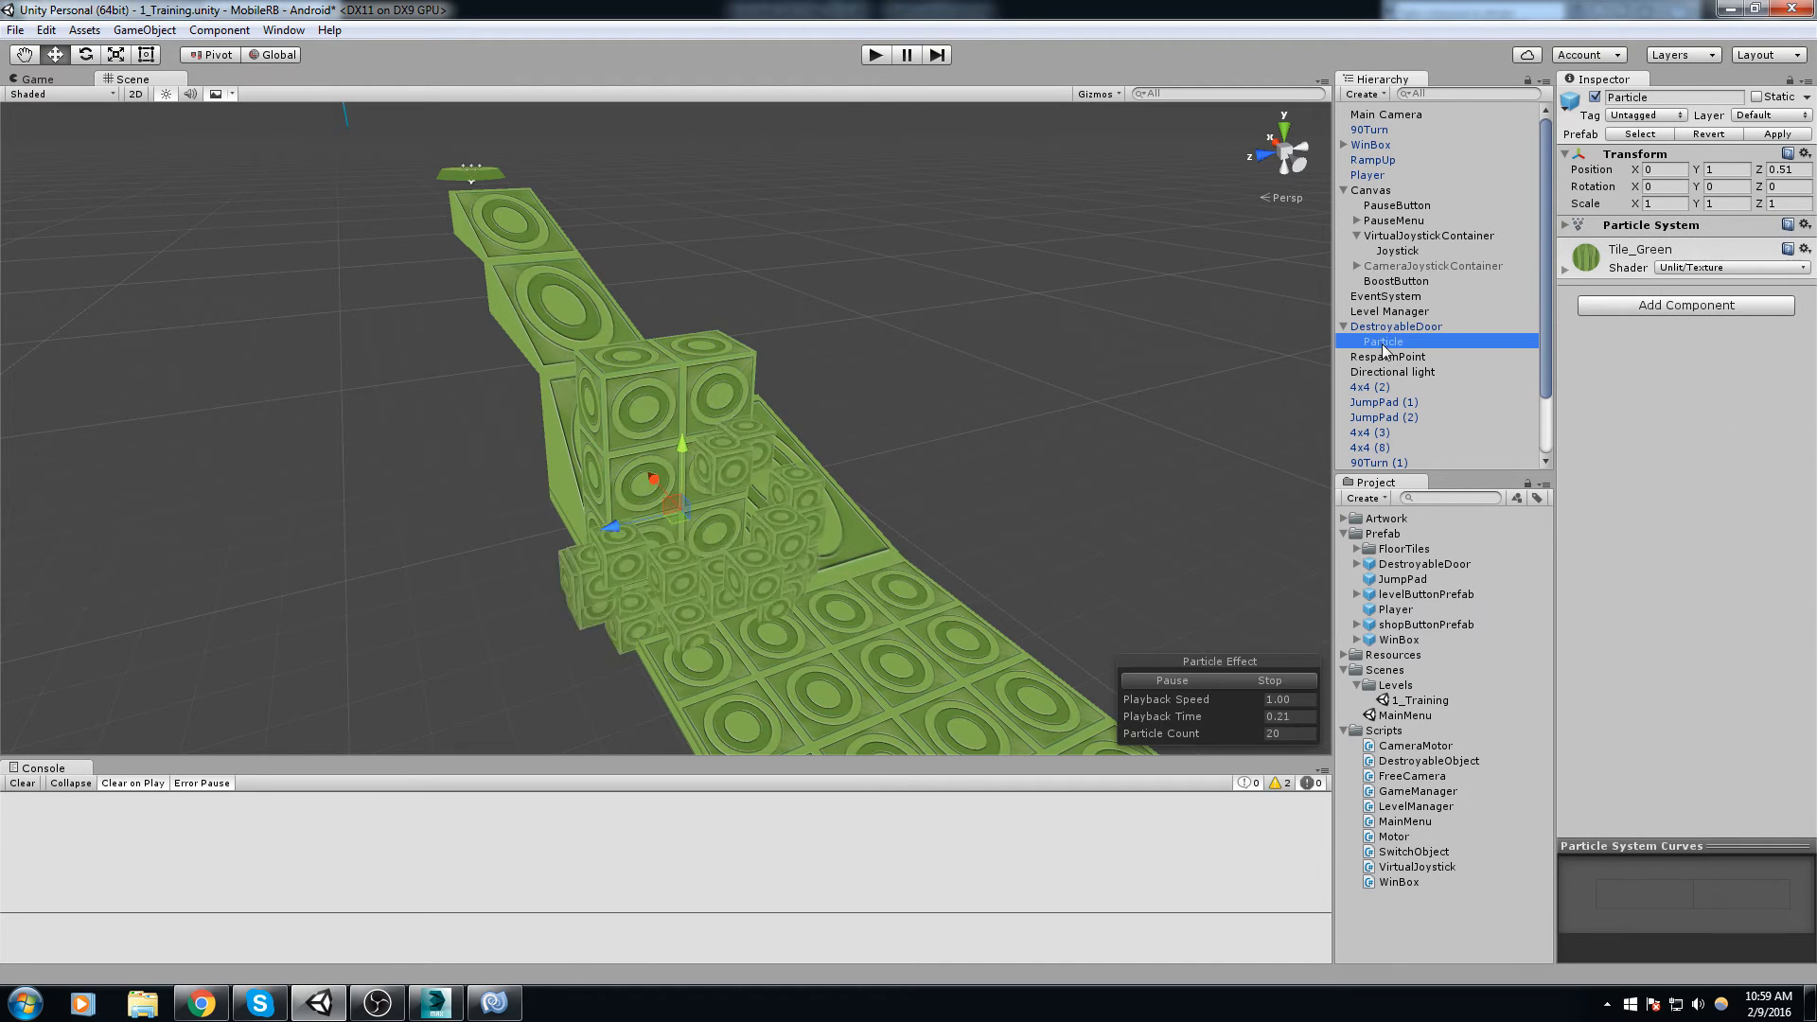
right_drag(765, 407, 861, 411)
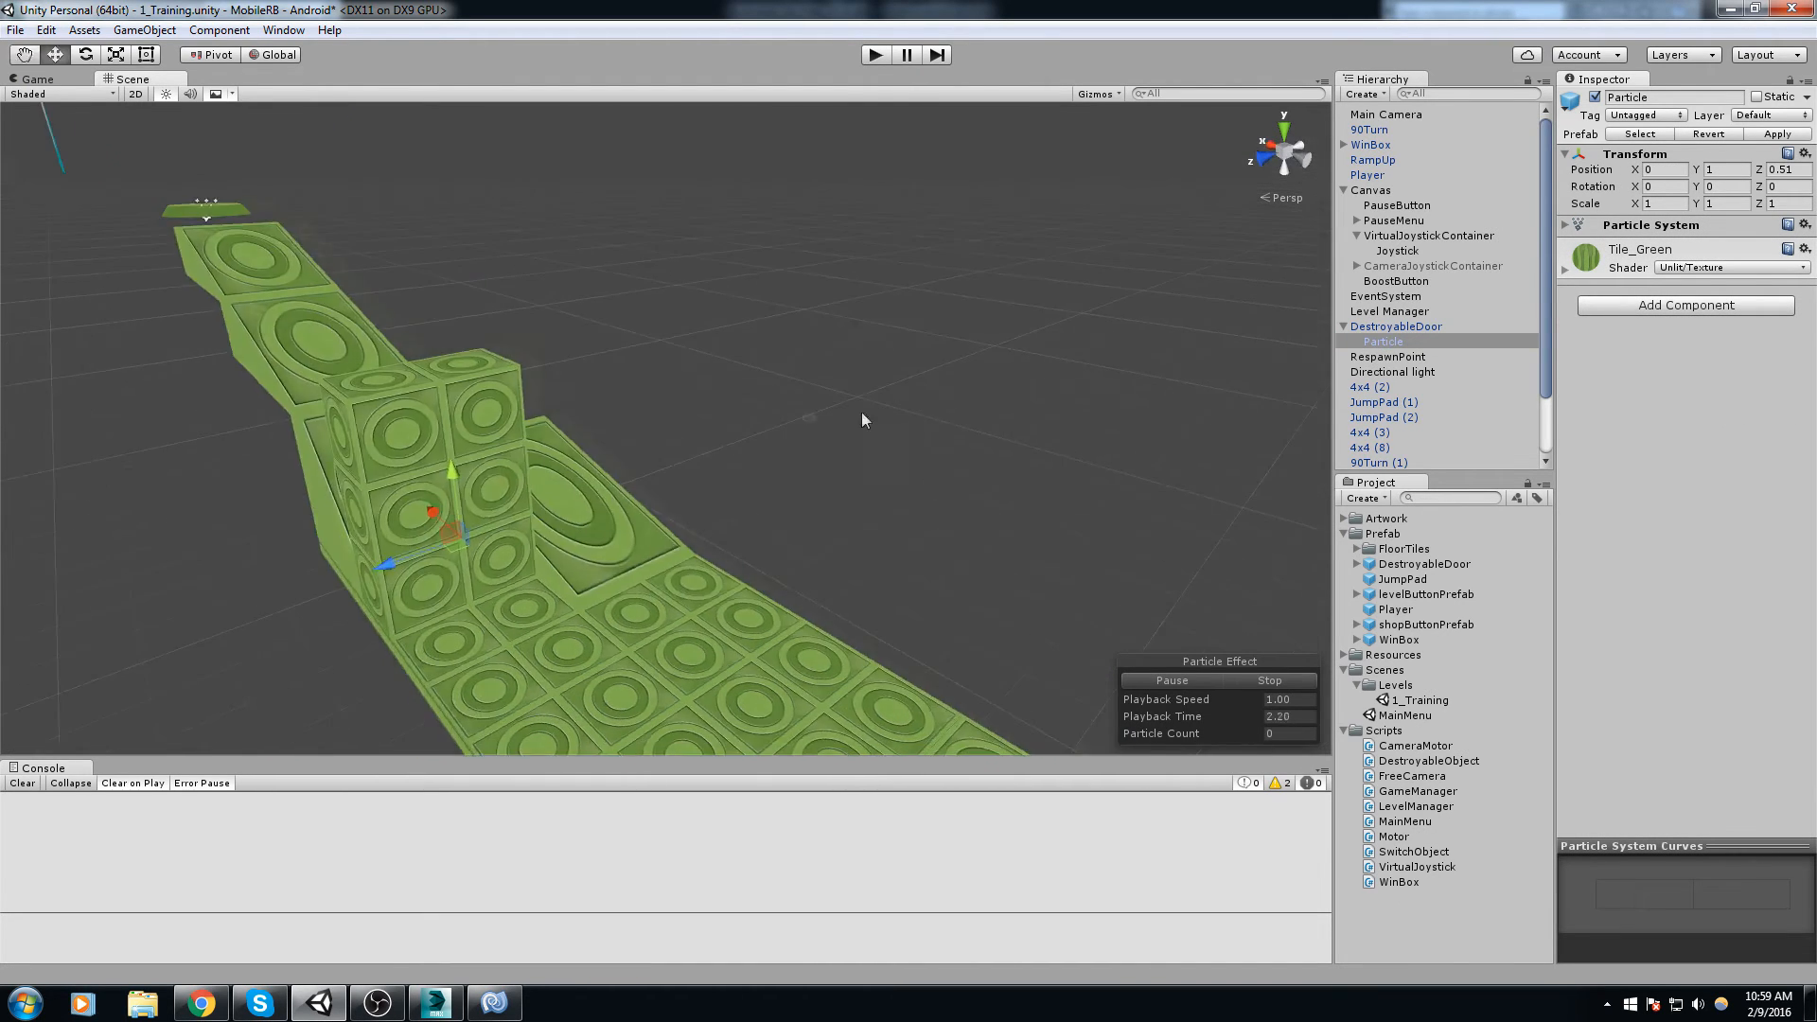
middle_drag(861, 411, 1115, 310)
drag(1385, 343, 1482, 324)
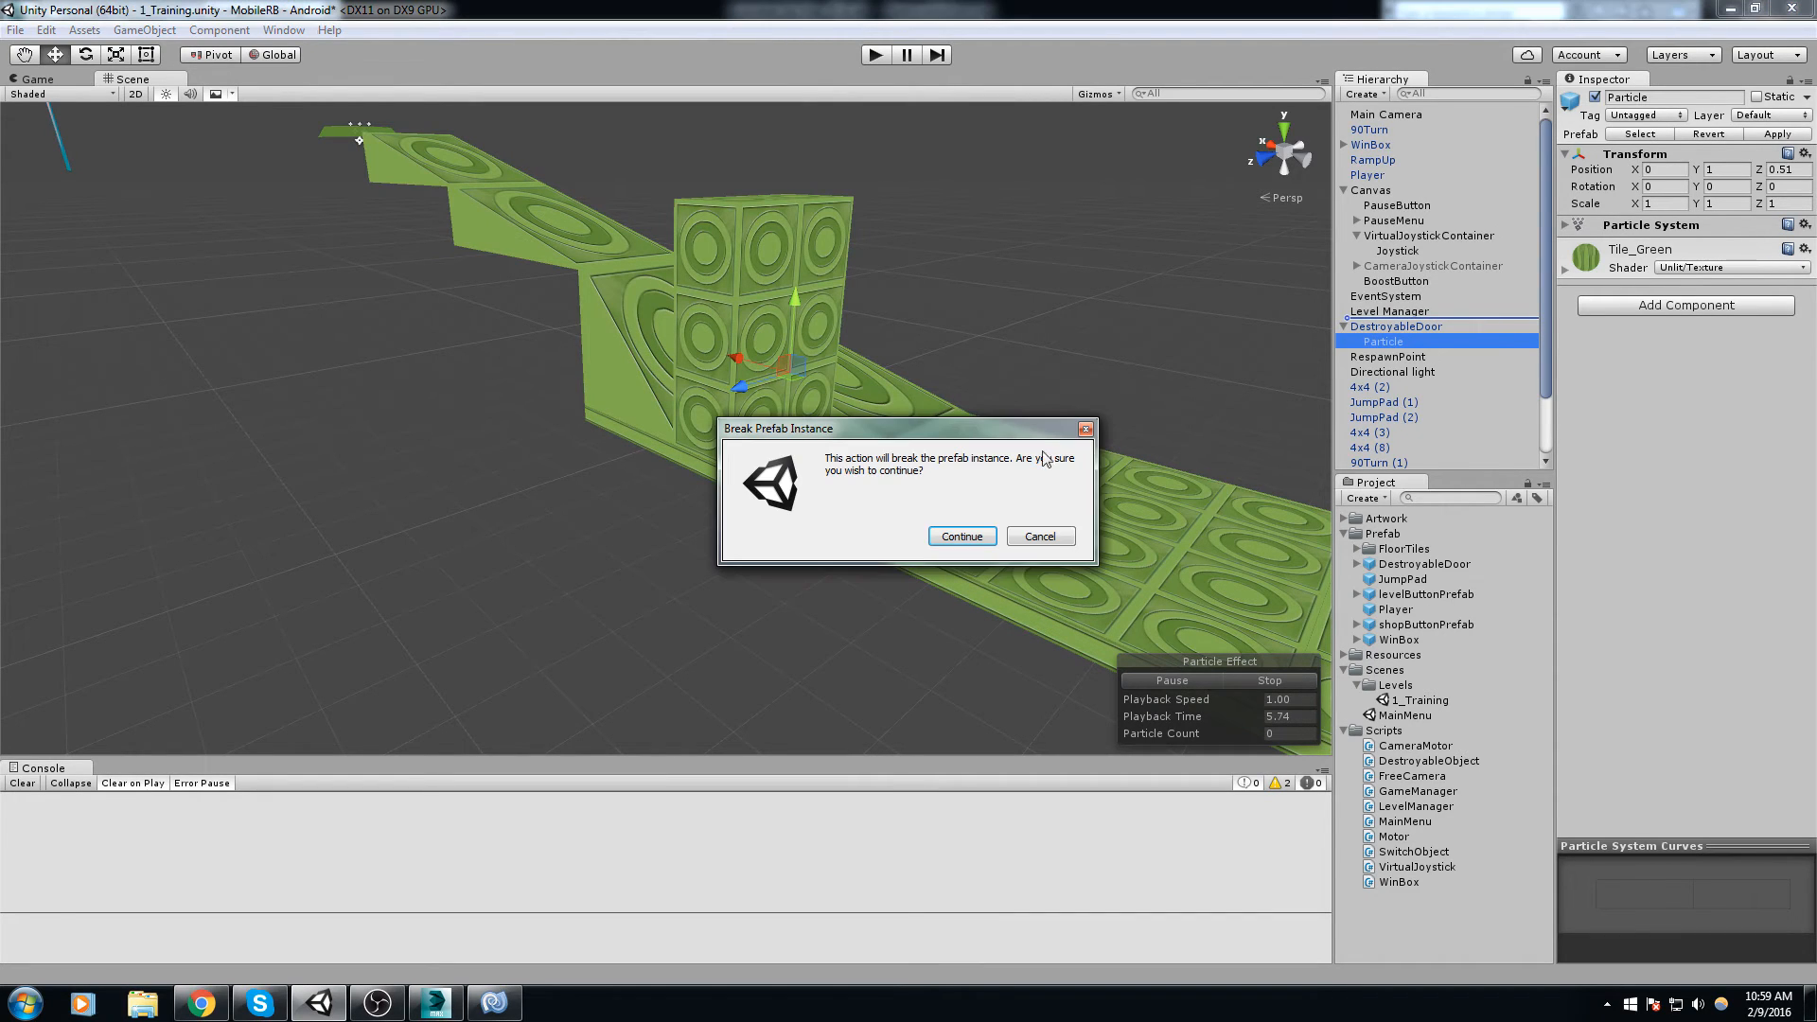
click(965, 531)
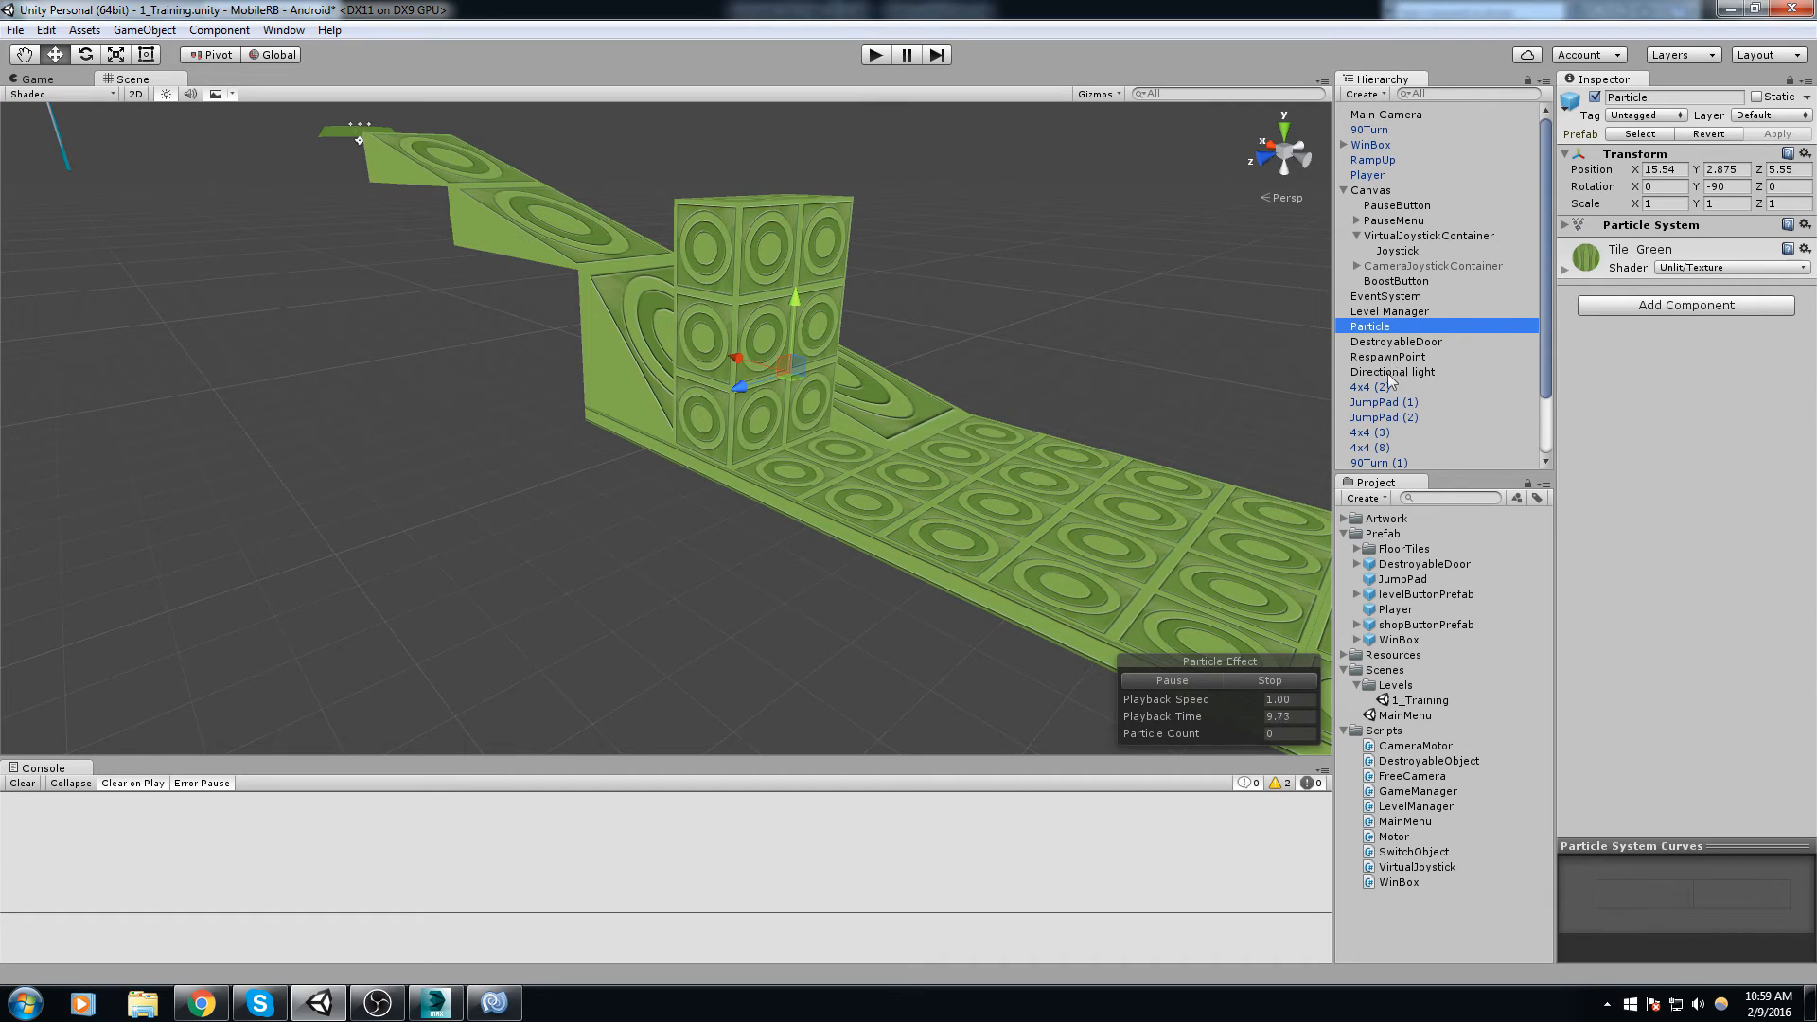
Step: Rename the detached Particle object to Burst
click(1378, 327)
text(B)
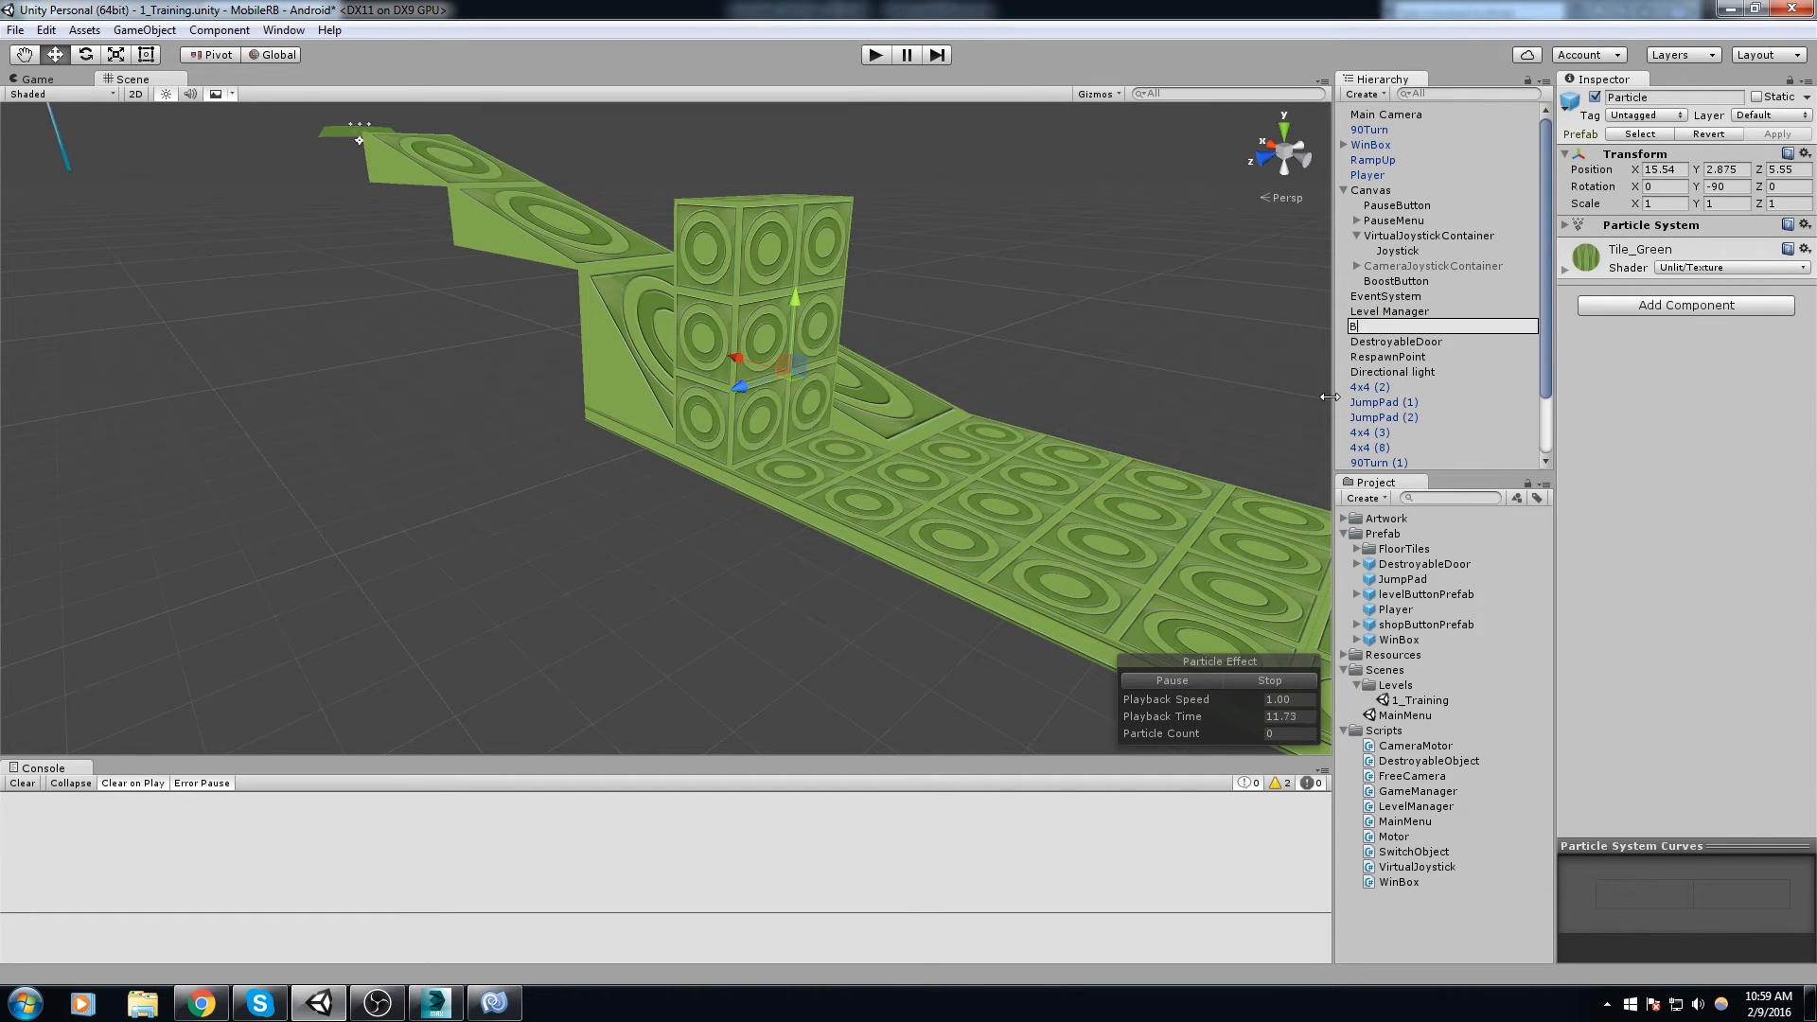
text(urst)
key(Return)
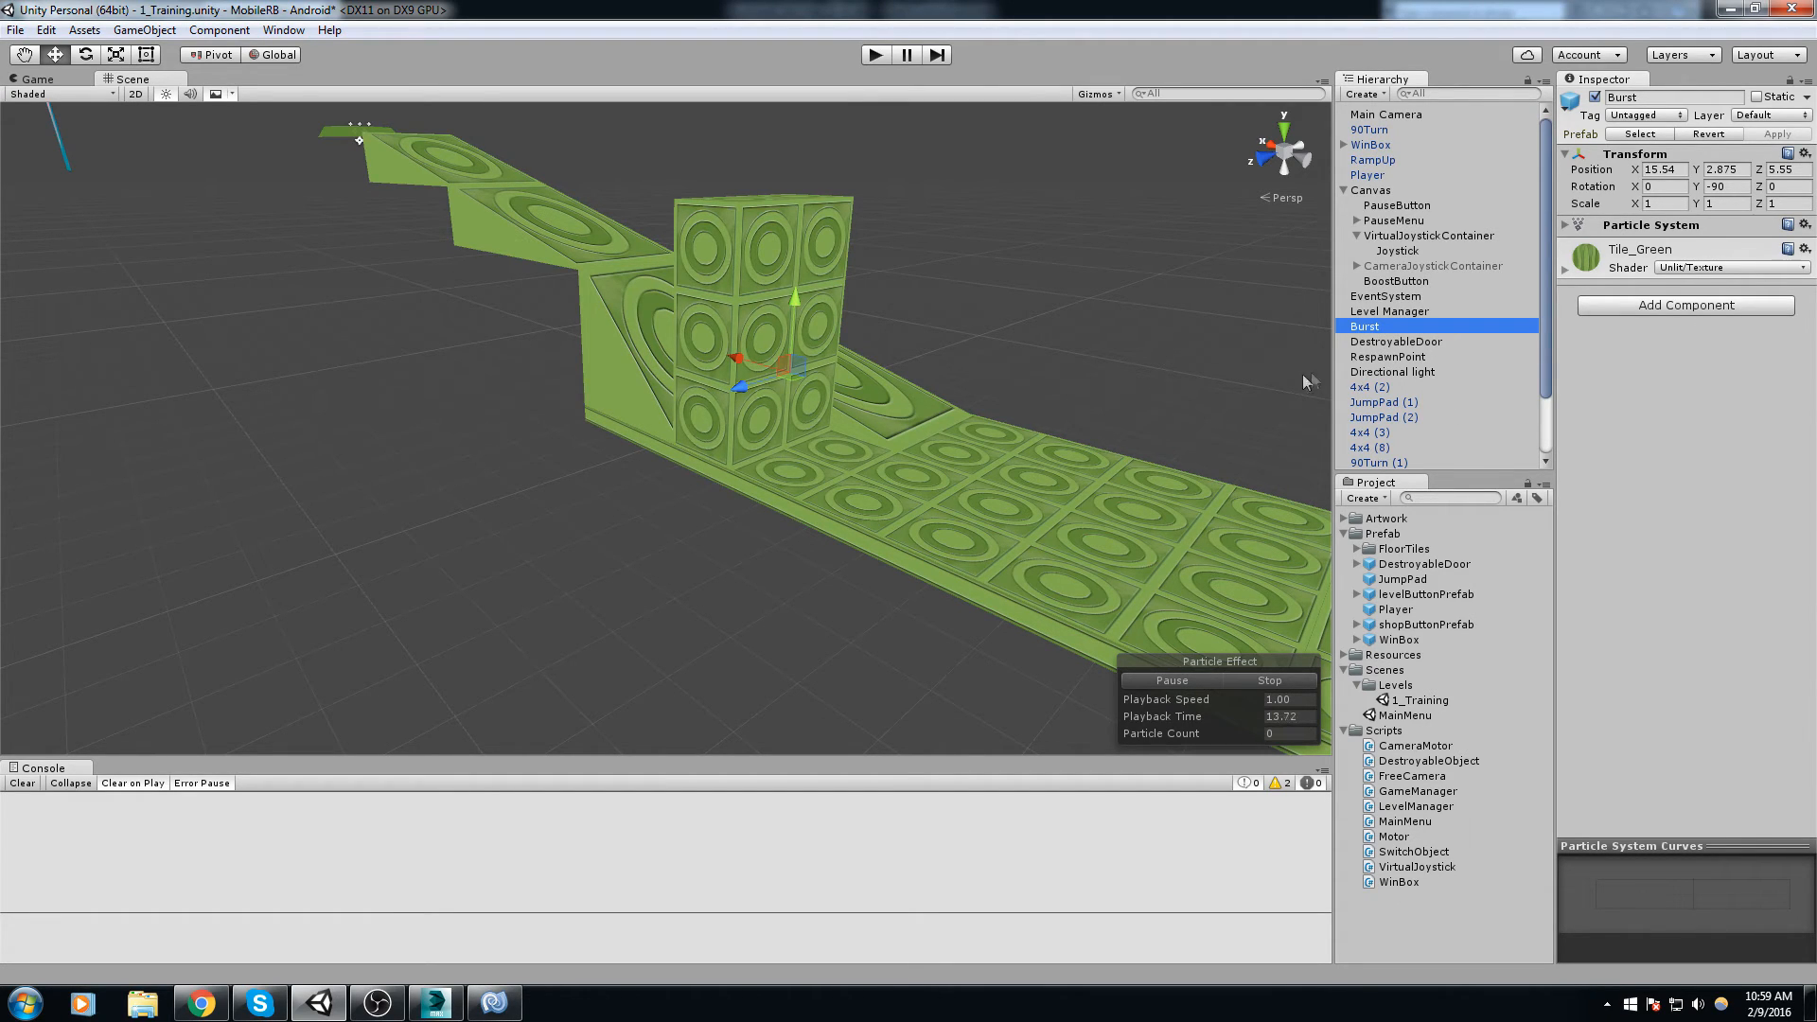
Step: Save Burst as a prefab in the Prefab folder and delete its instance from the scene
drag(1364, 330, 1397, 538)
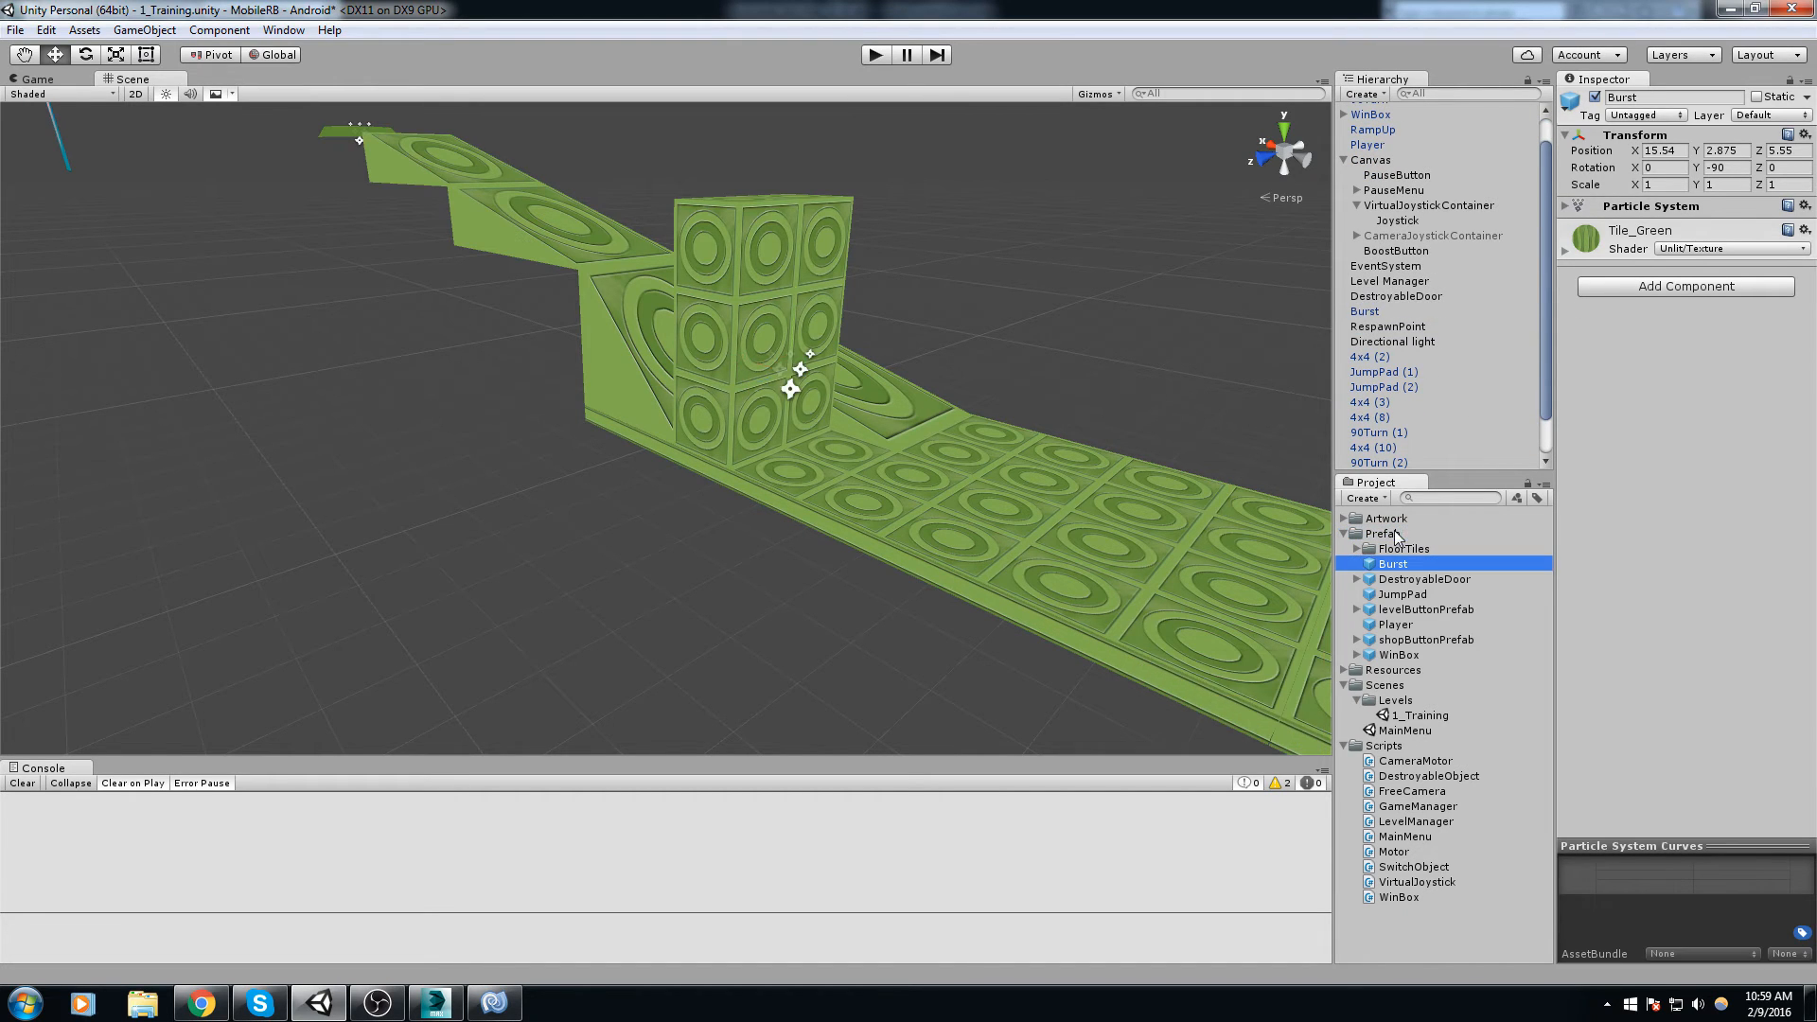
click(1365, 311)
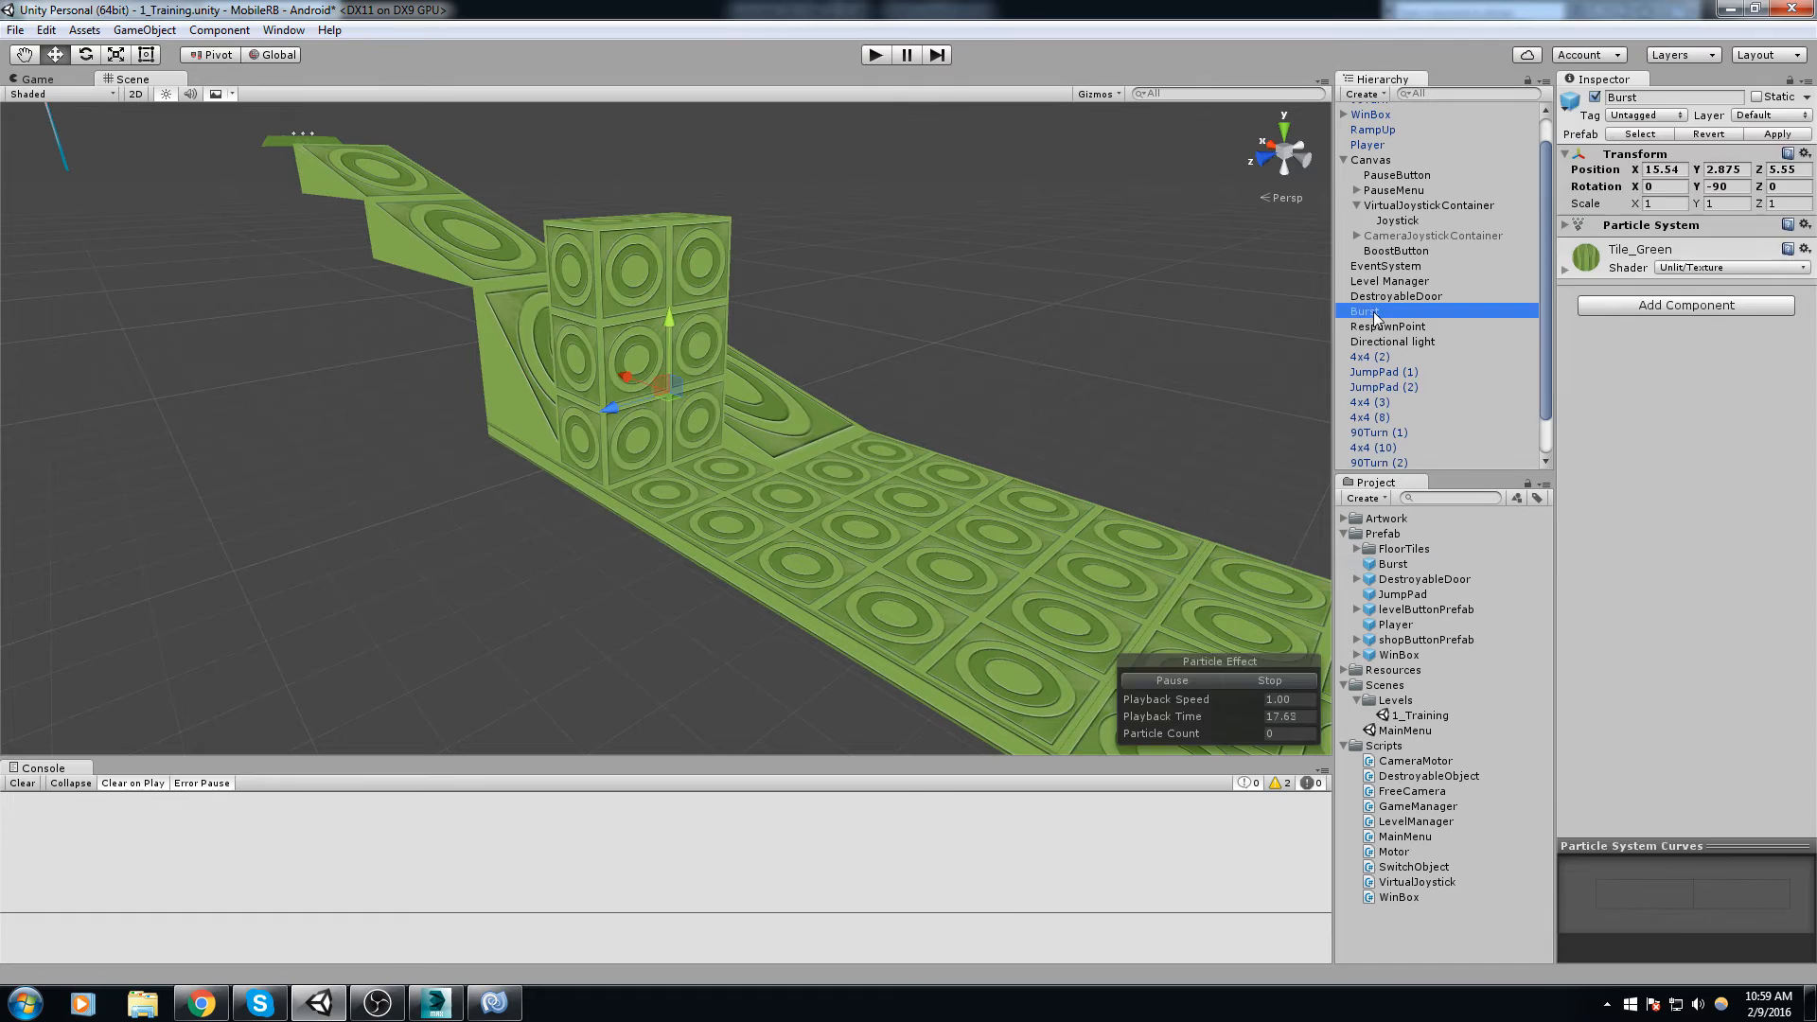
key(Delete)
Step: Assign the Burst prefab to DestroyableDoor's Burst Prefab field and apply the change to the door's prefab
click(622, 288)
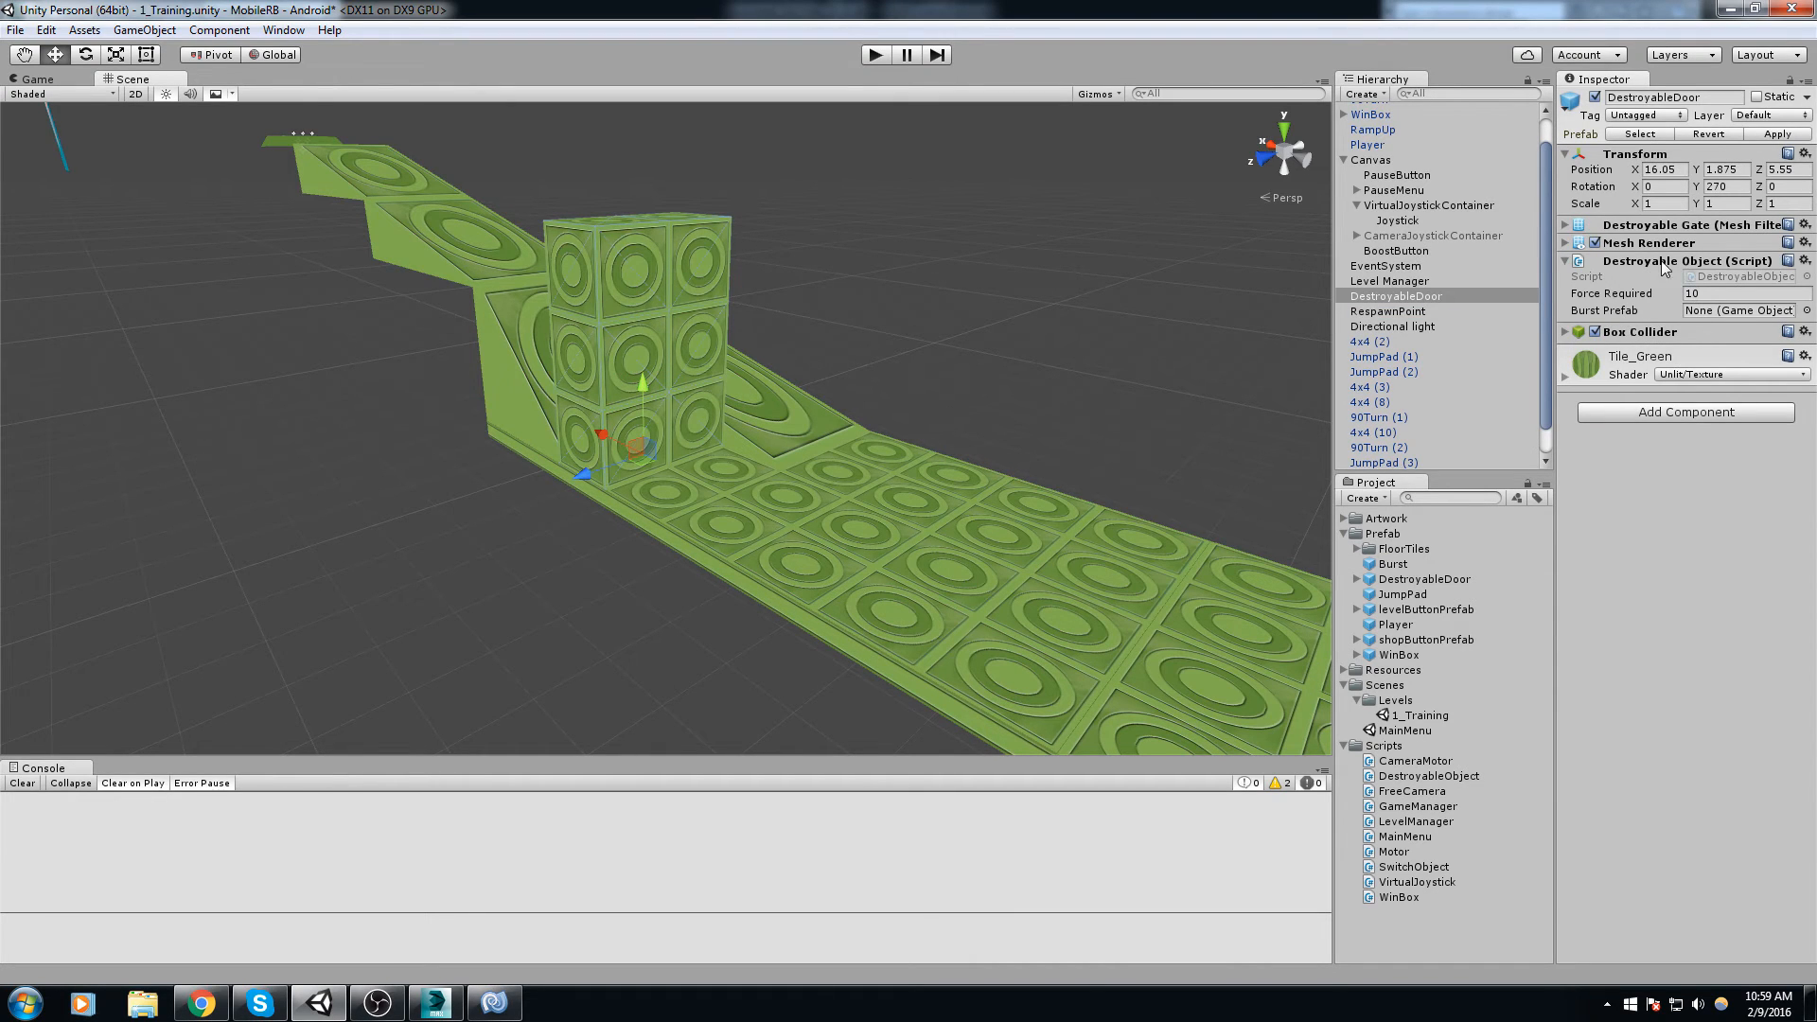
drag(1395, 568, 1715, 314)
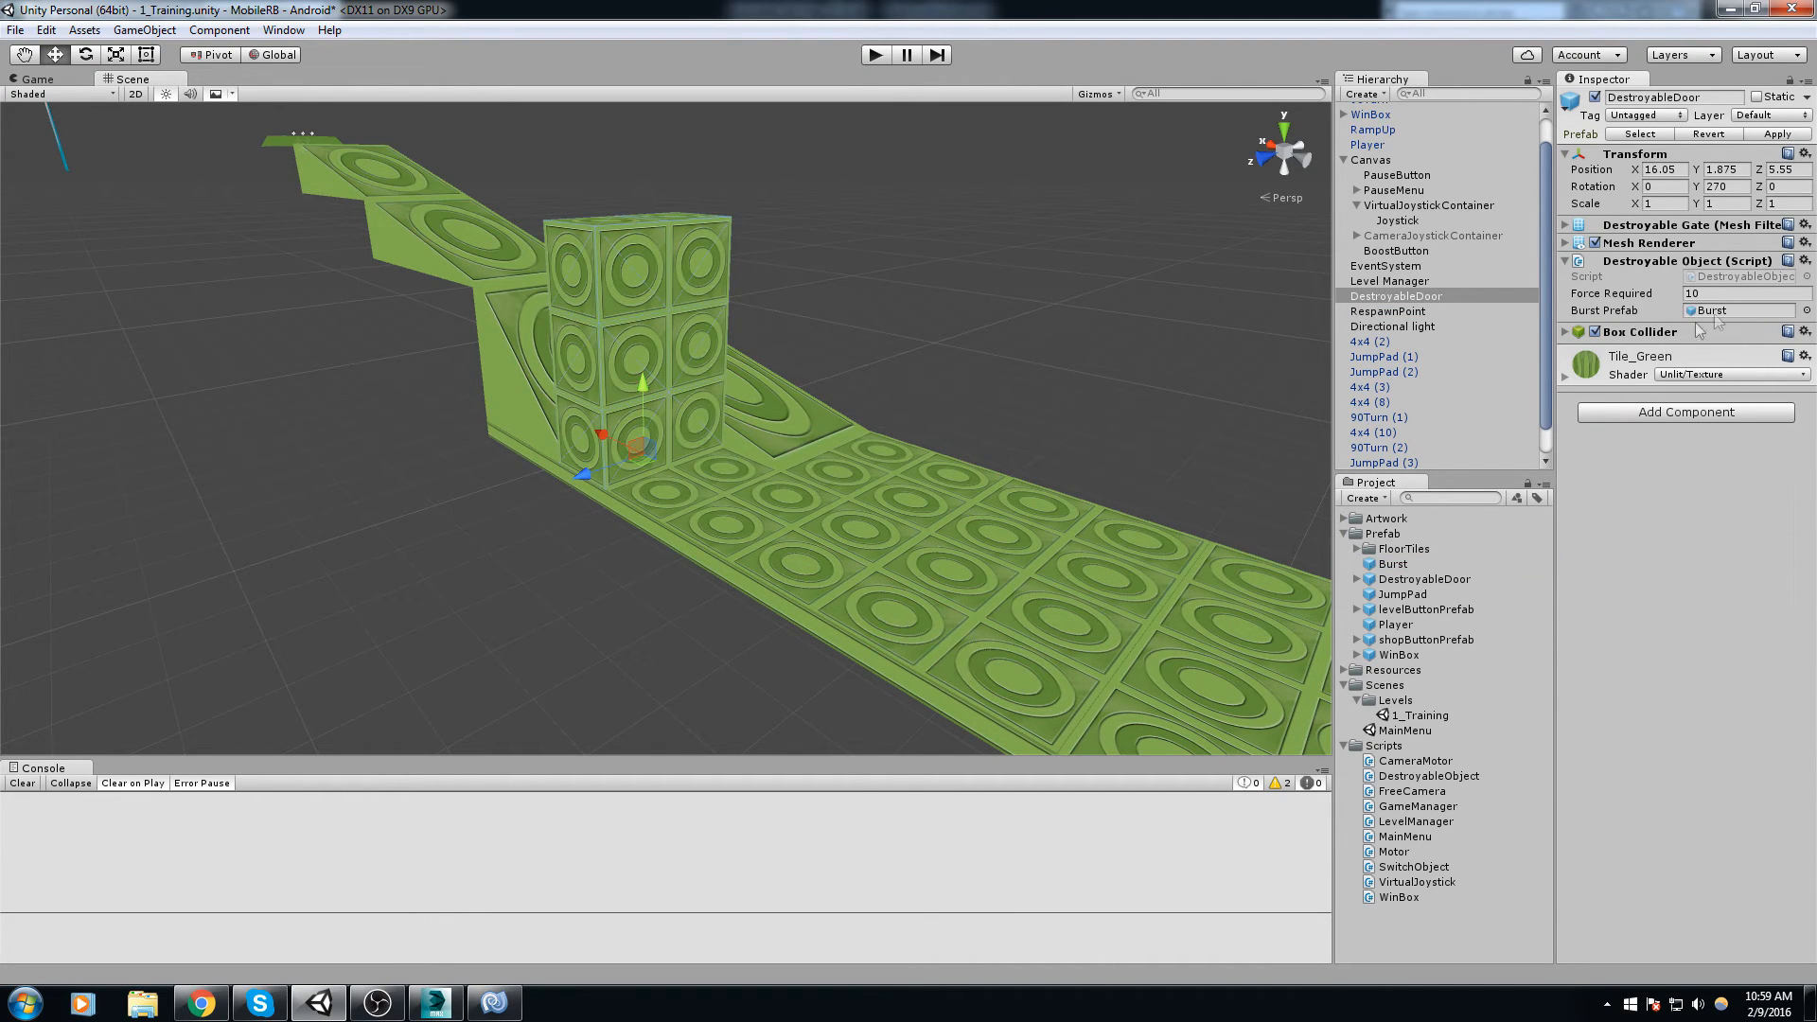
click(1778, 133)
Step: Playtest the level, boost the ball into the destroyable gate, and pause the game at the impact
key(ctrl+p)
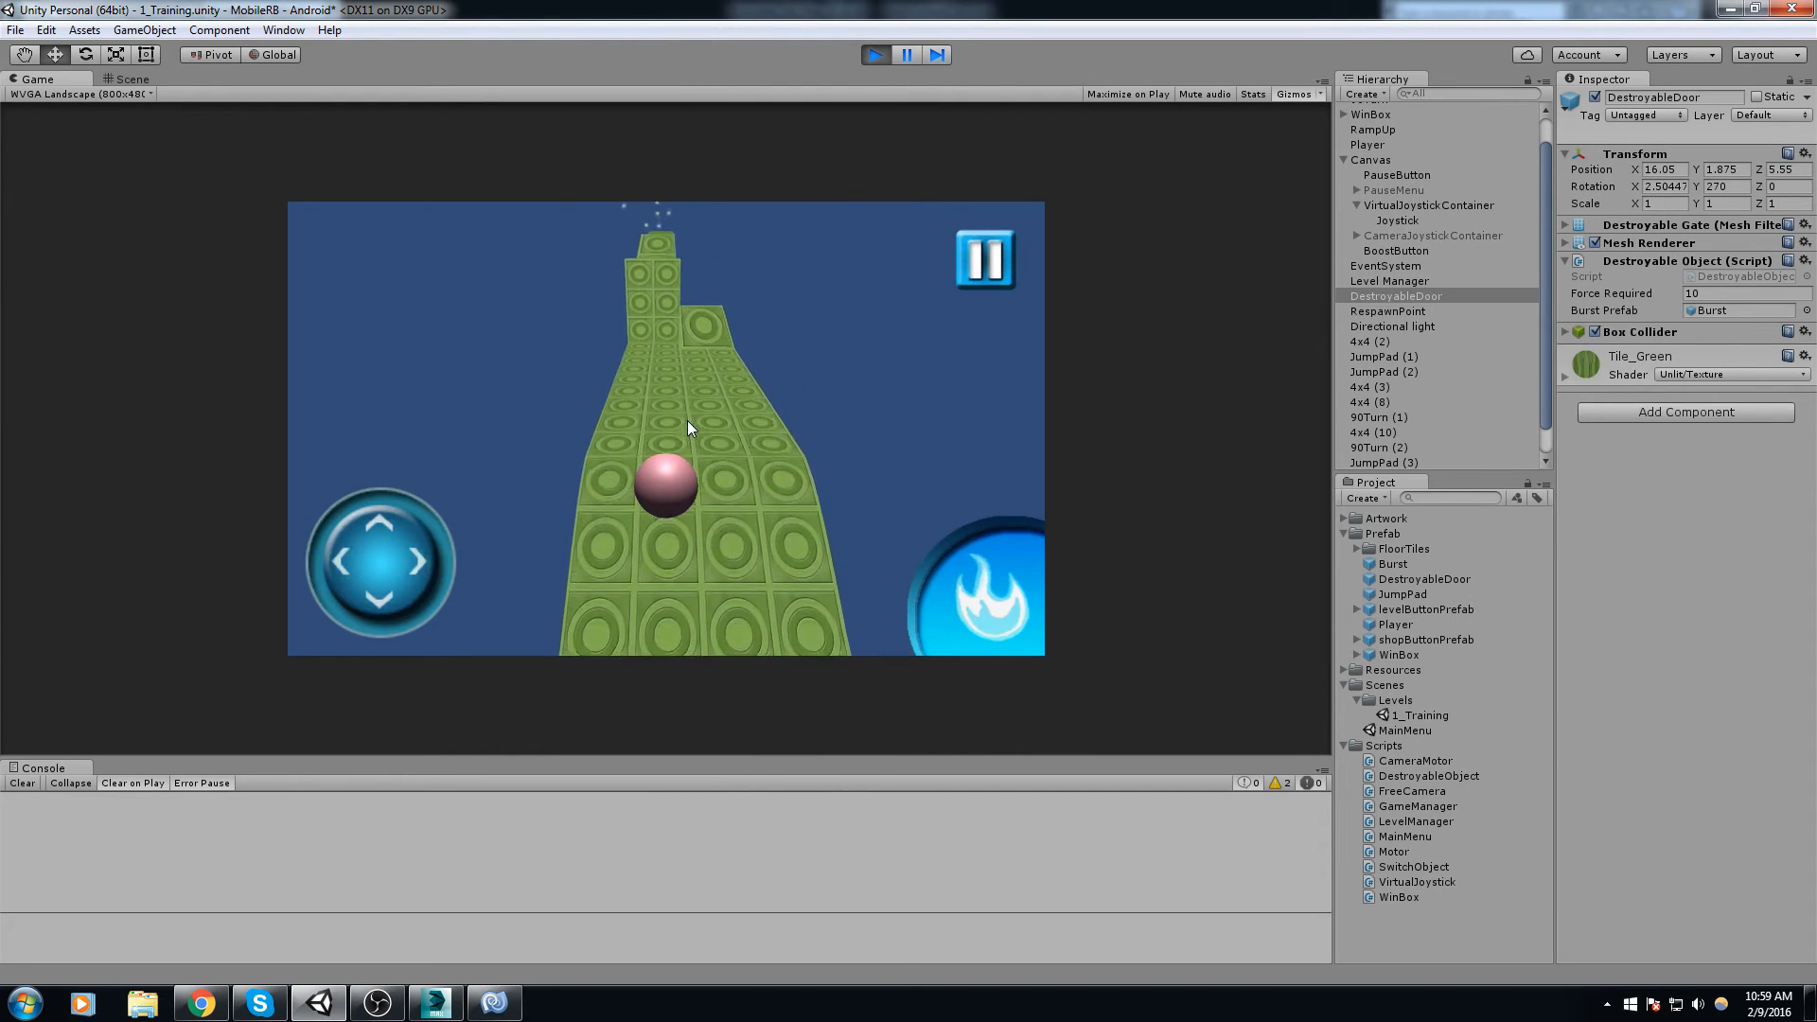
click(997, 606)
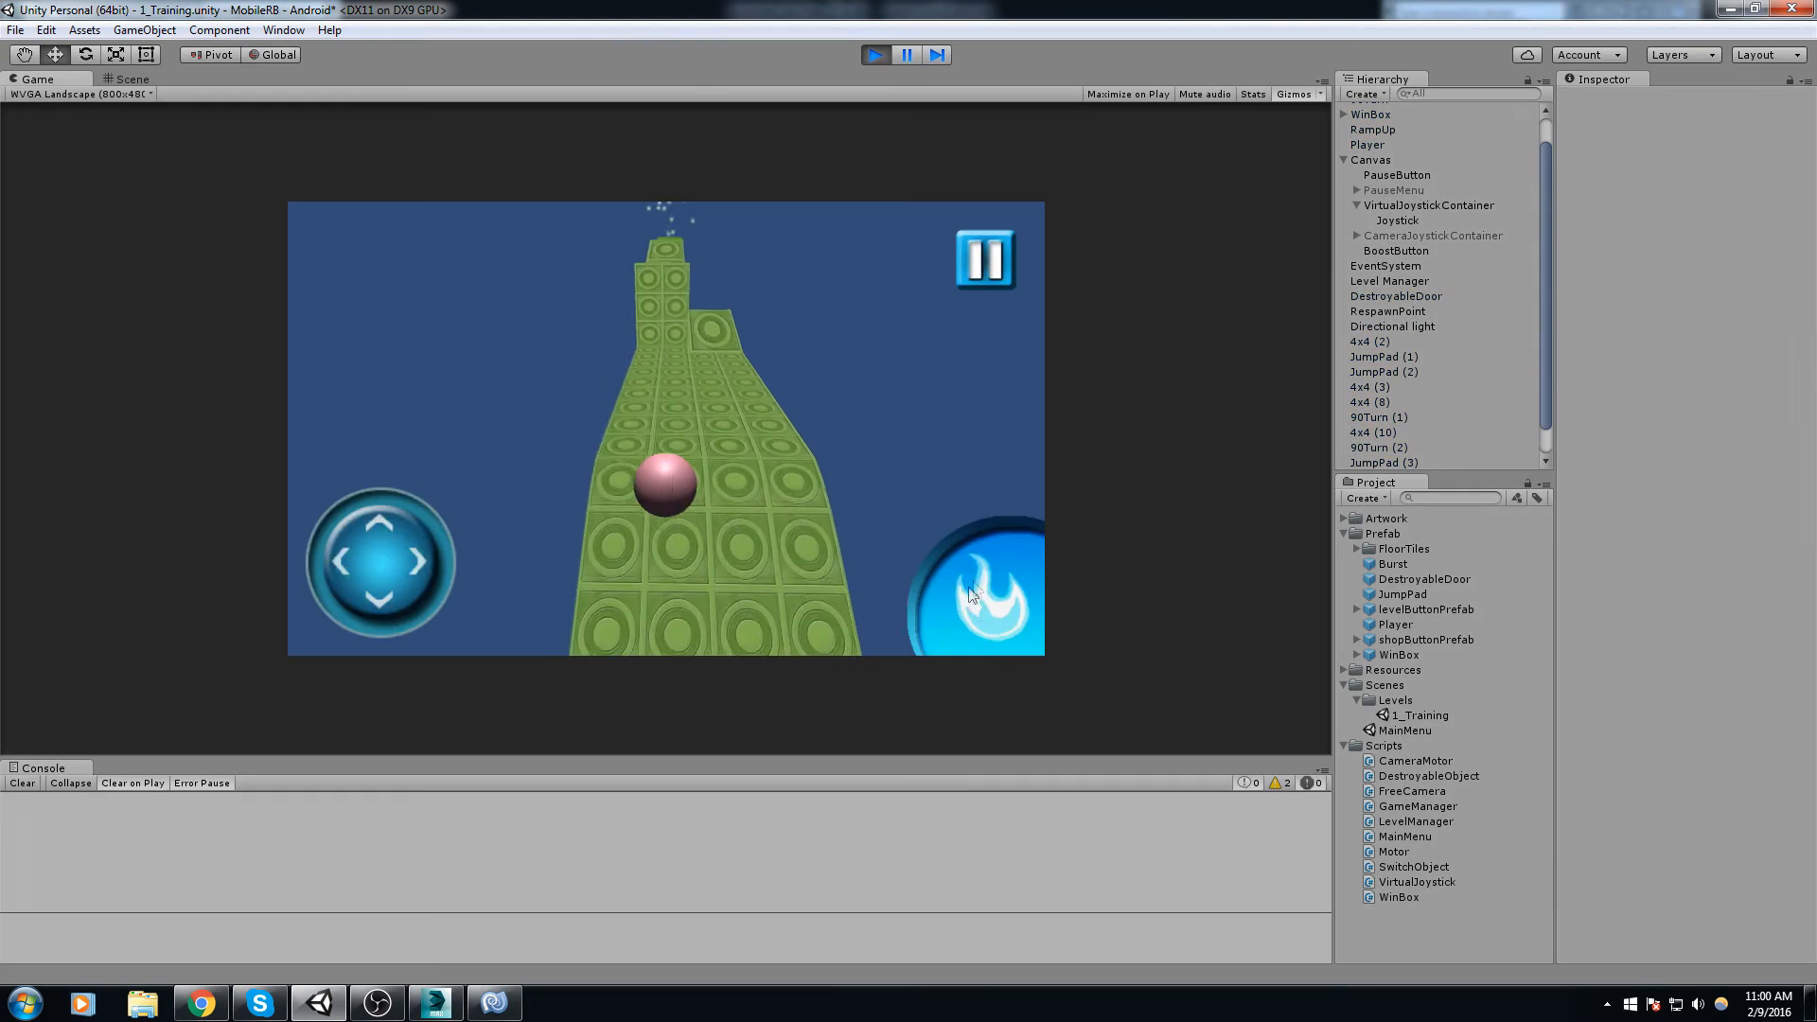
click(911, 57)
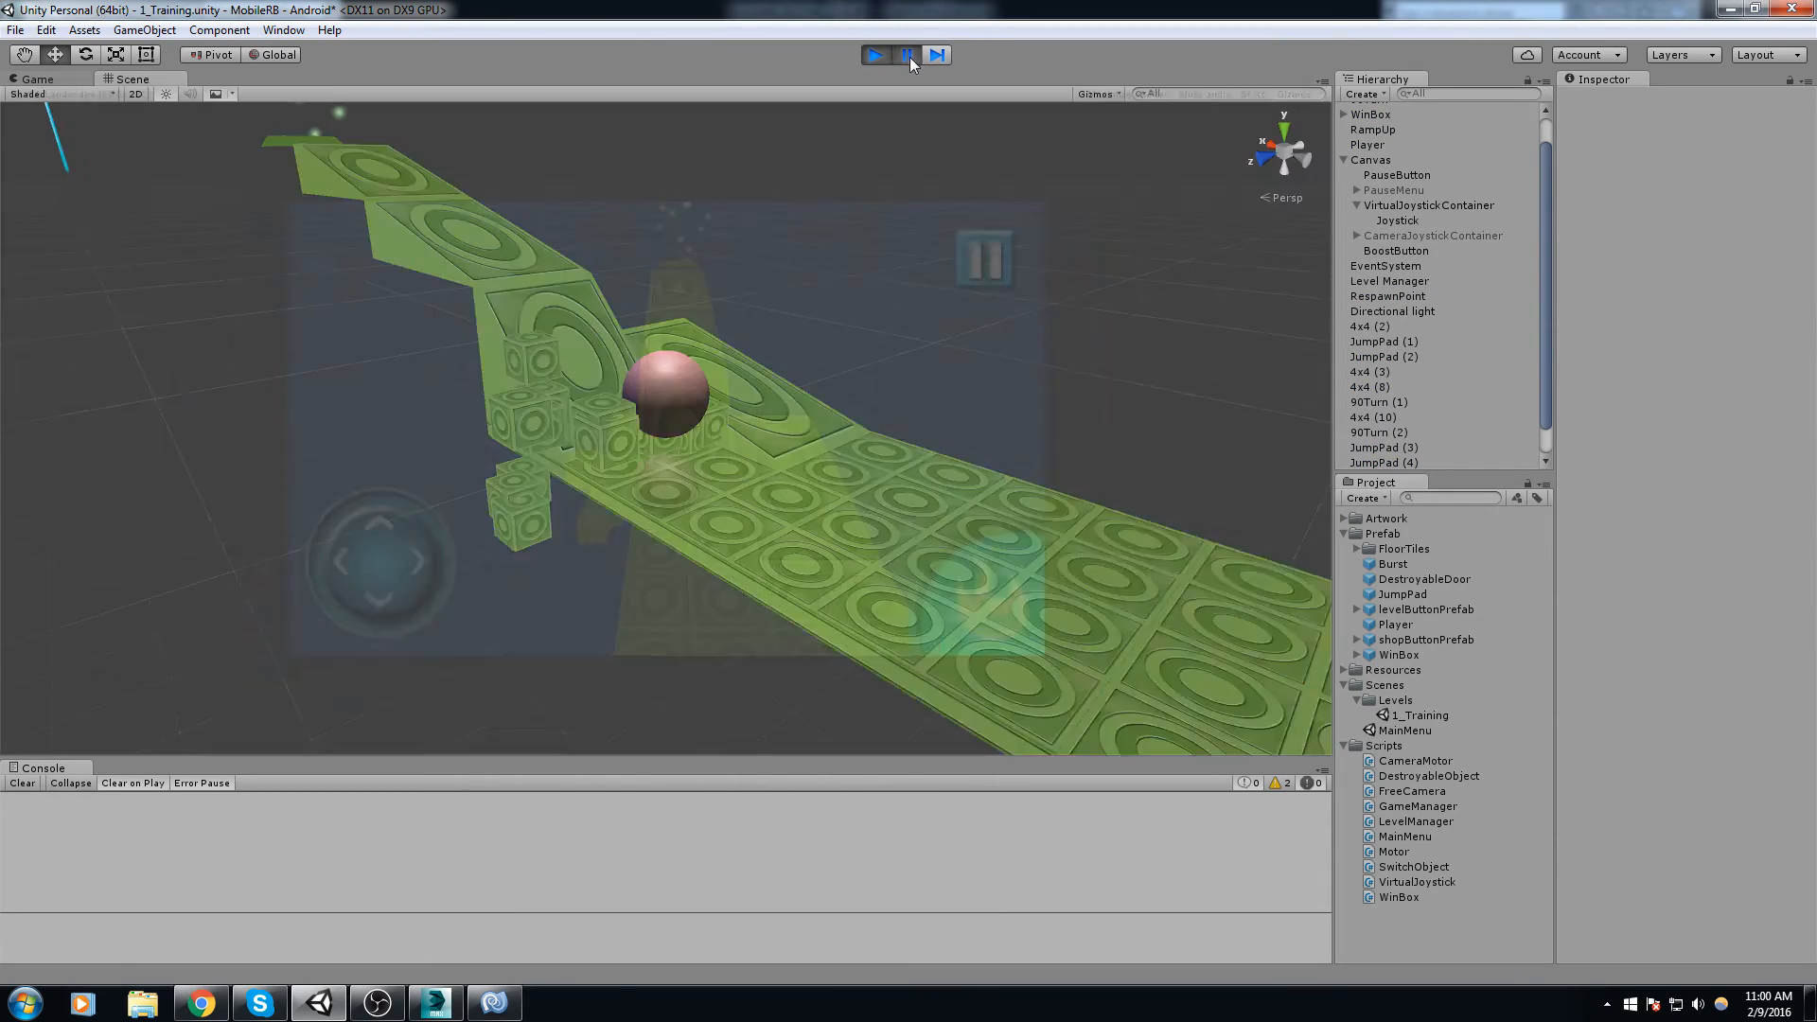
Step: Examine the paused burst's cube particles around the ball in the Scene view
right_drag(634, 315, 687, 454)
middle_drag(687, 454, 722, 650)
right_drag(723, 649, 783, 703)
middle_drag(783, 702, 879, 579)
scroll(850, 490, up, 3)
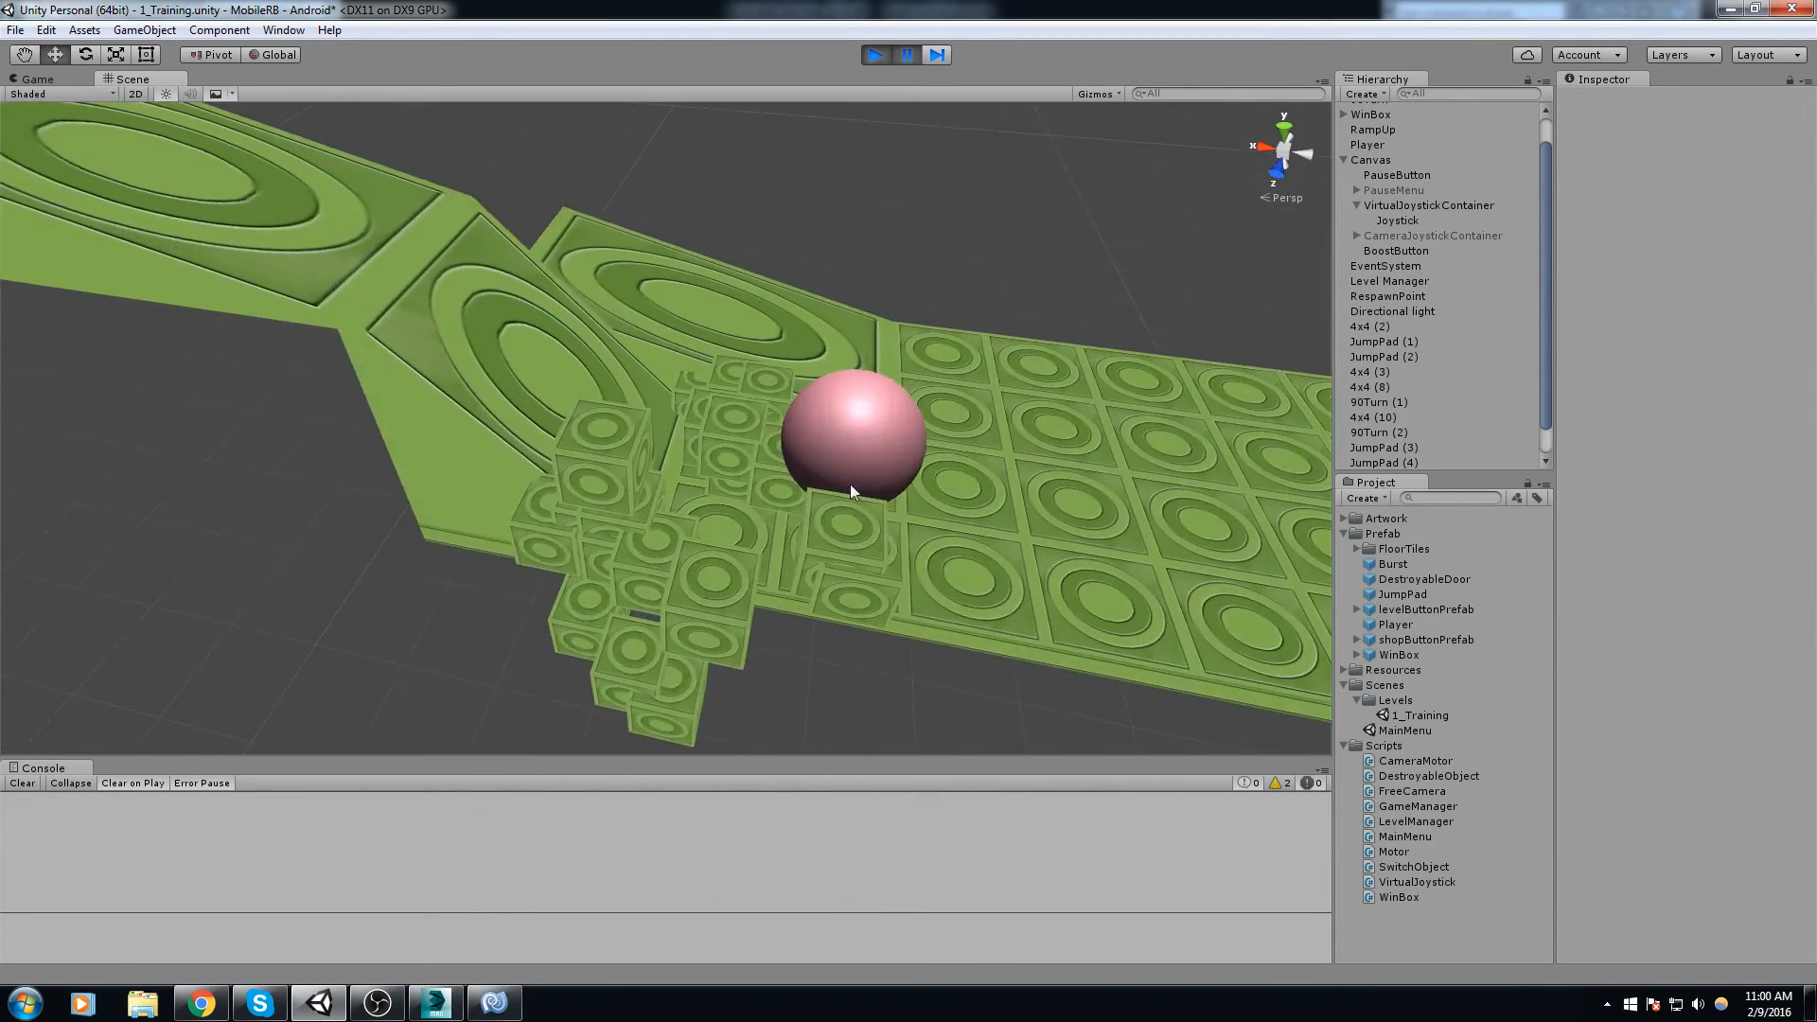
right_drag(850, 490, 860, 488)
middle_drag(859, 488, 700, 309)
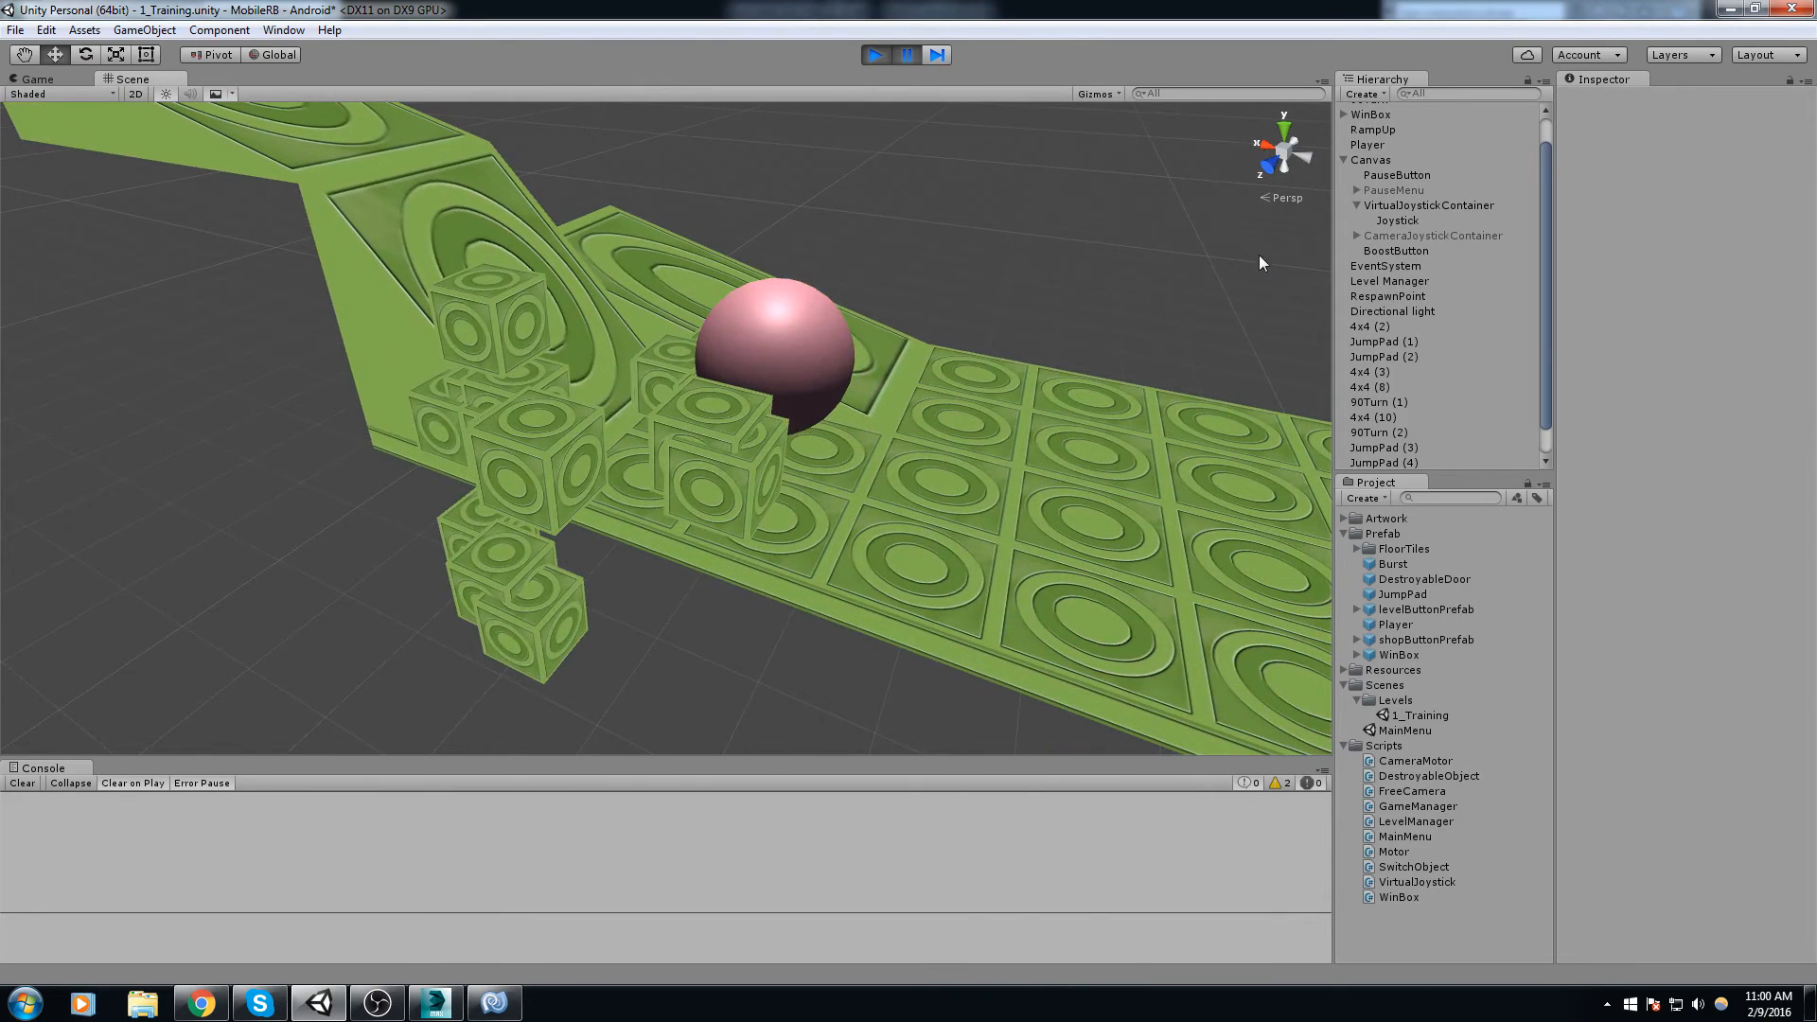
middle_drag(802, 431, 822, 345)
Step: Select the Burst(Clone) object and inspect where its particles spawn and travel relative to the ball
click(531, 345)
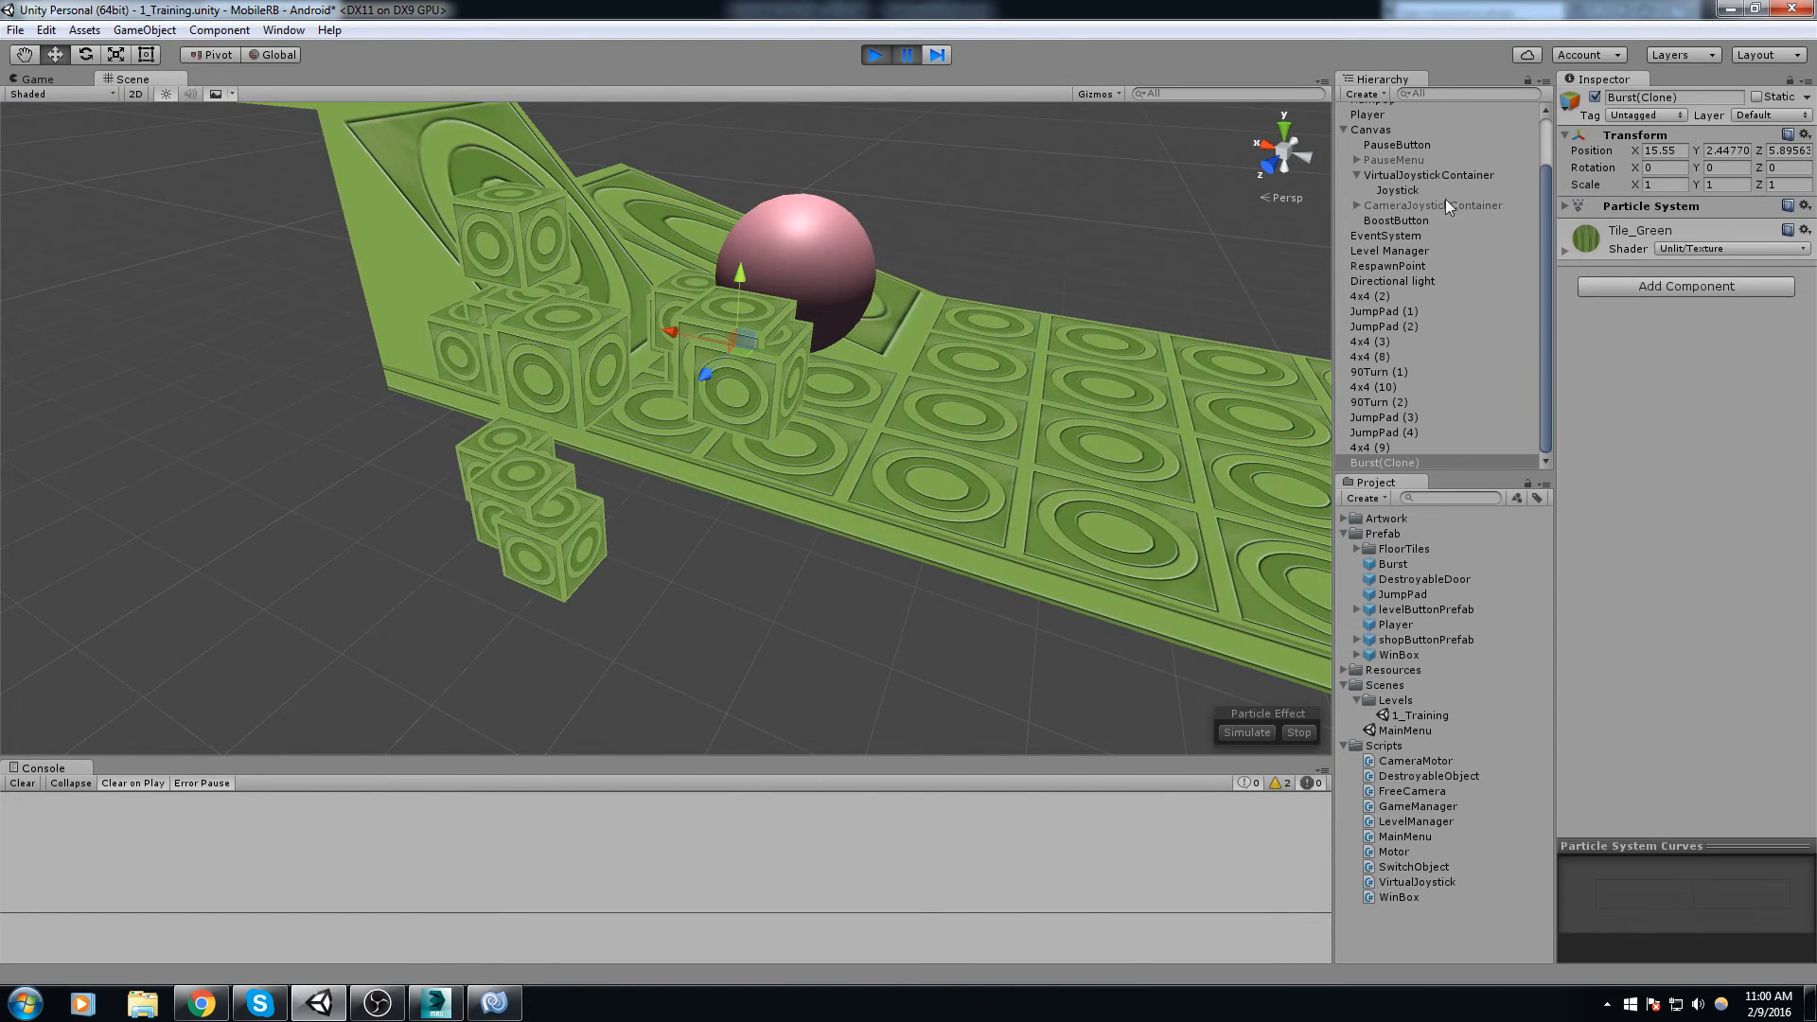
click(1375, 451)
click(1376, 458)
right_drag(871, 418, 926, 363)
middle_drag(926, 364, 714, 322)
mouse_move(714, 322)
right_down()
mouse_move(740, 341)
mouse_move(625, 294)
right_up()
mouse_move(625, 293)
middle_down()
mouse_move(706, 454)
mouse_move(630, 298)
middle_up()
right_drag(631, 298, 778, 406)
middle_drag(778, 407, 852, 374)
middle_drag(610, 325, 747, 464)
scroll(747, 464, down, 3)
right_drag(747, 464, 833, 501)
middle_drag(833, 378, 913, 606)
right_drag(913, 378, 1018, 398)
middle_drag(1019, 398, 1110, 485)
right_drag(1110, 484, 984, 497)
middle_drag(985, 497, 738, 521)
right_drag(965, 530, 864, 530)
middle_drag(864, 530, 776, 525)
right_drag(776, 526, 666, 520)
middle_drag(1041, 606, 657, 435)
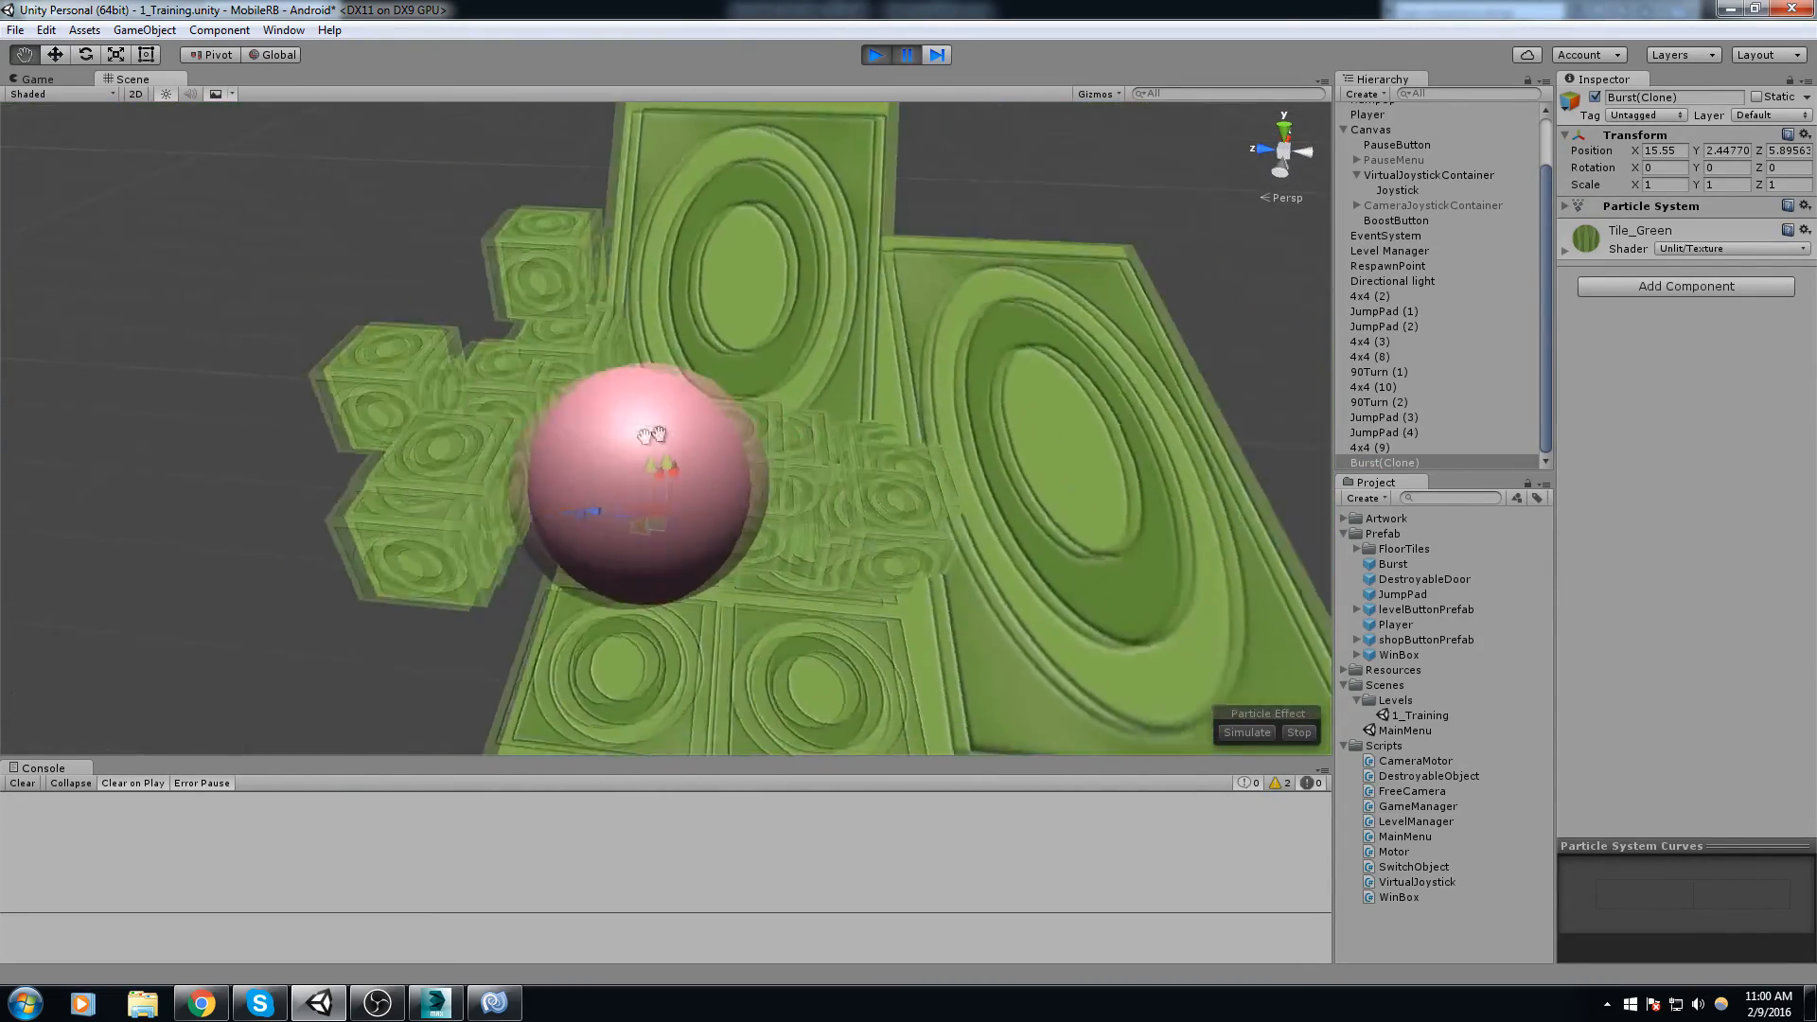
right_drag(946, 331, 840, 369)
Step: Expand the Burst clone's Particle System settings and stop the playtest
click(1713, 208)
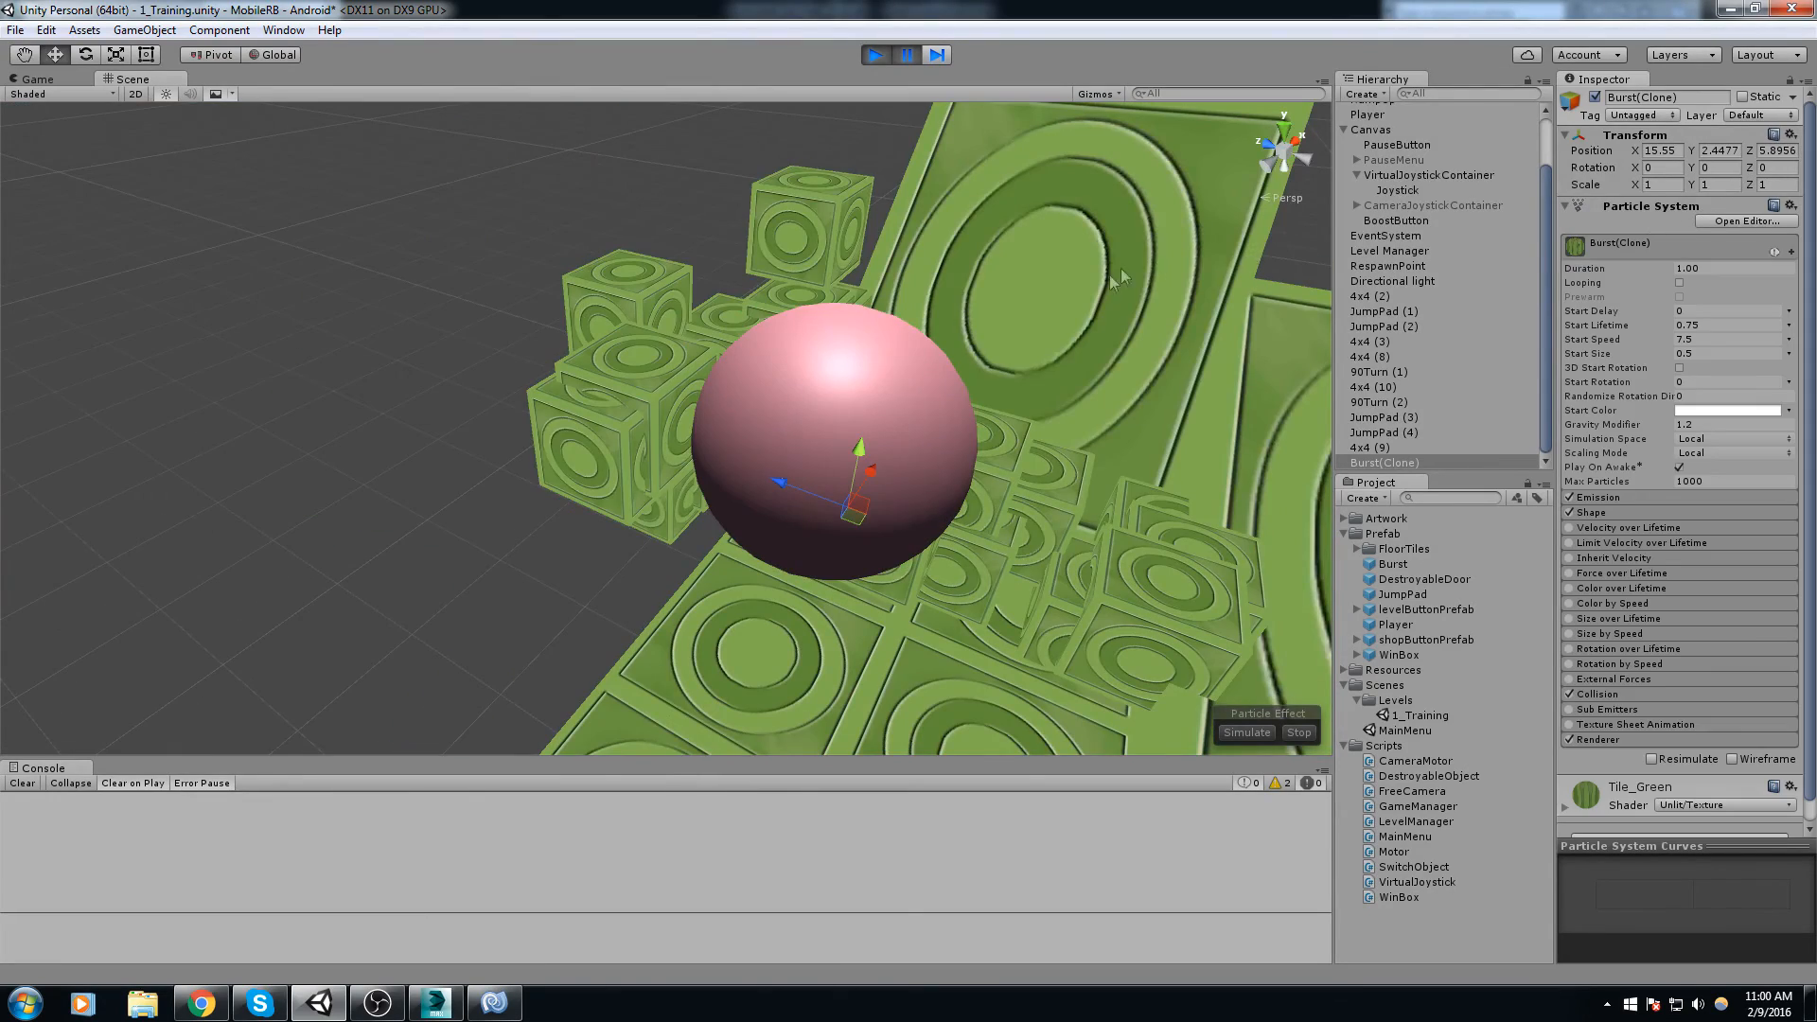
middle_drag(1121, 269, 844, 168)
click(885, 67)
middle_drag(702, 276, 1290, 321)
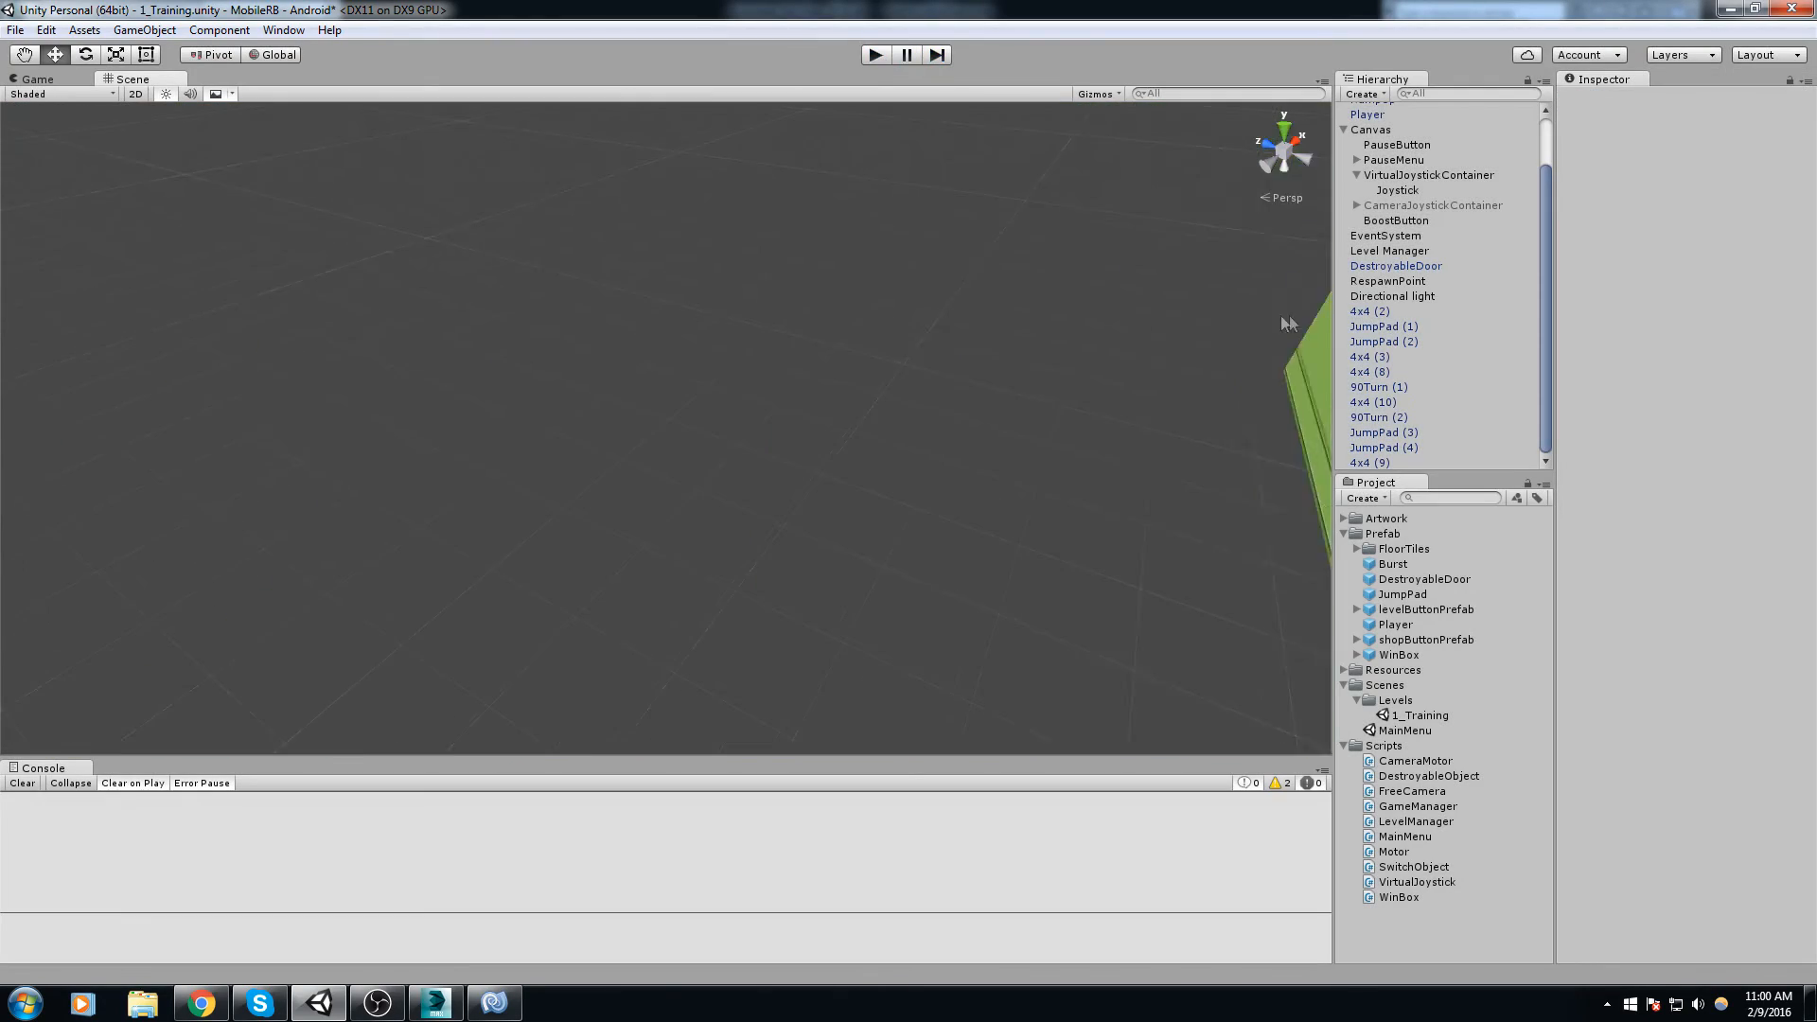
right_drag(810, 454, 996, 435)
scroll(960, 390, down, 4)
Step: Place an instance of the Burst prefab beside the level and enable Looping on its particle system
click(1421, 568)
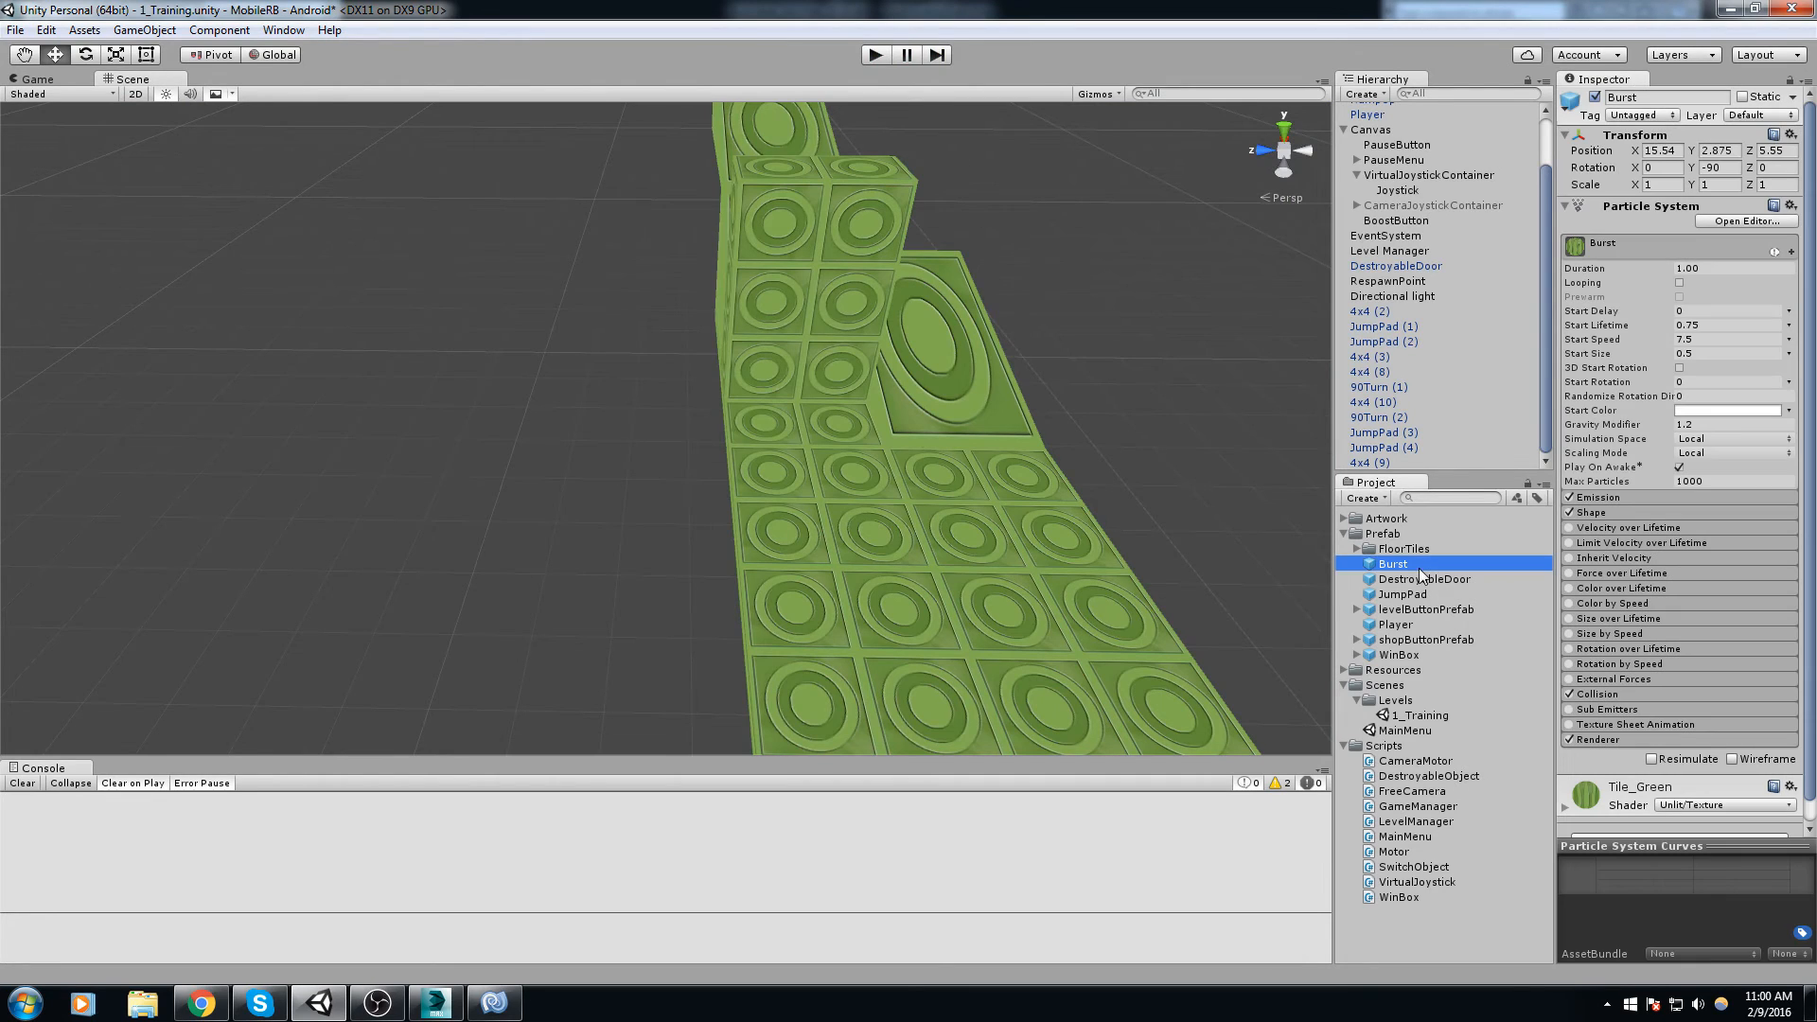
drag(1190, 506, 418, 383)
right_drag(423, 382, 826, 384)
click(1681, 301)
right_drag(1277, 379, 1068, 423)
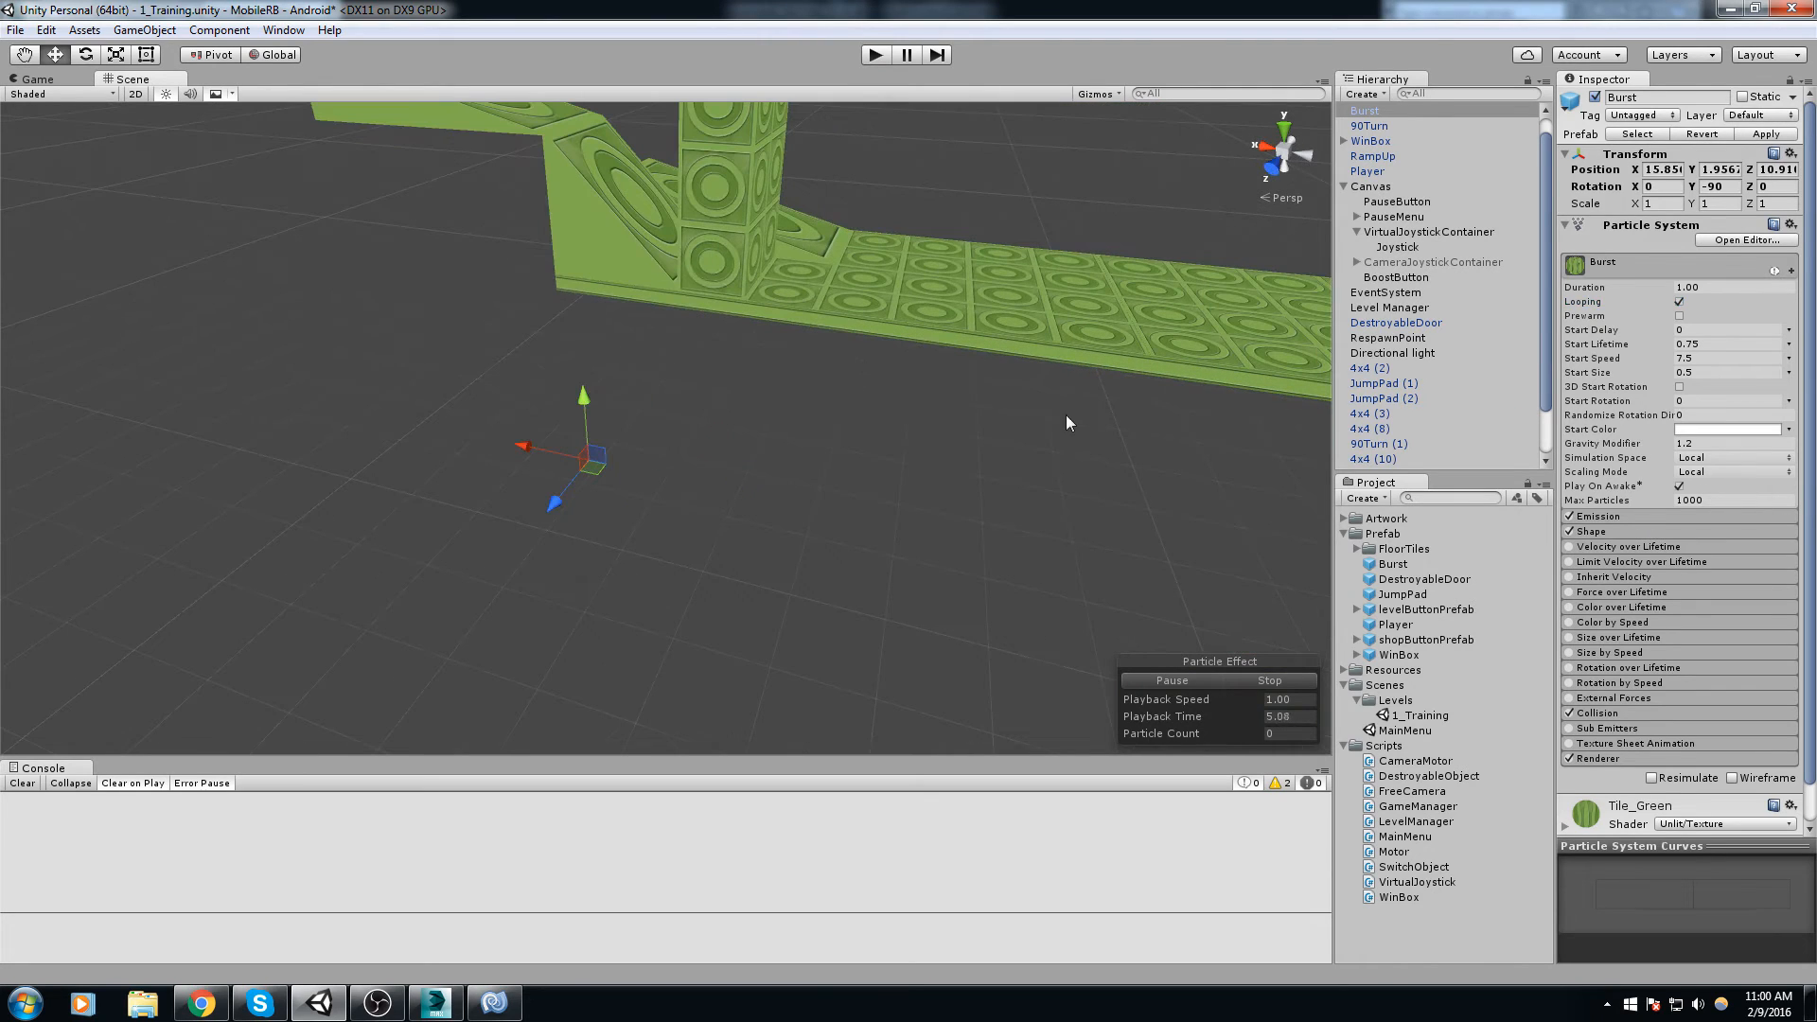
Step: Set the cone angle in the Burst instance's Shape module to 25.29
click(1600, 532)
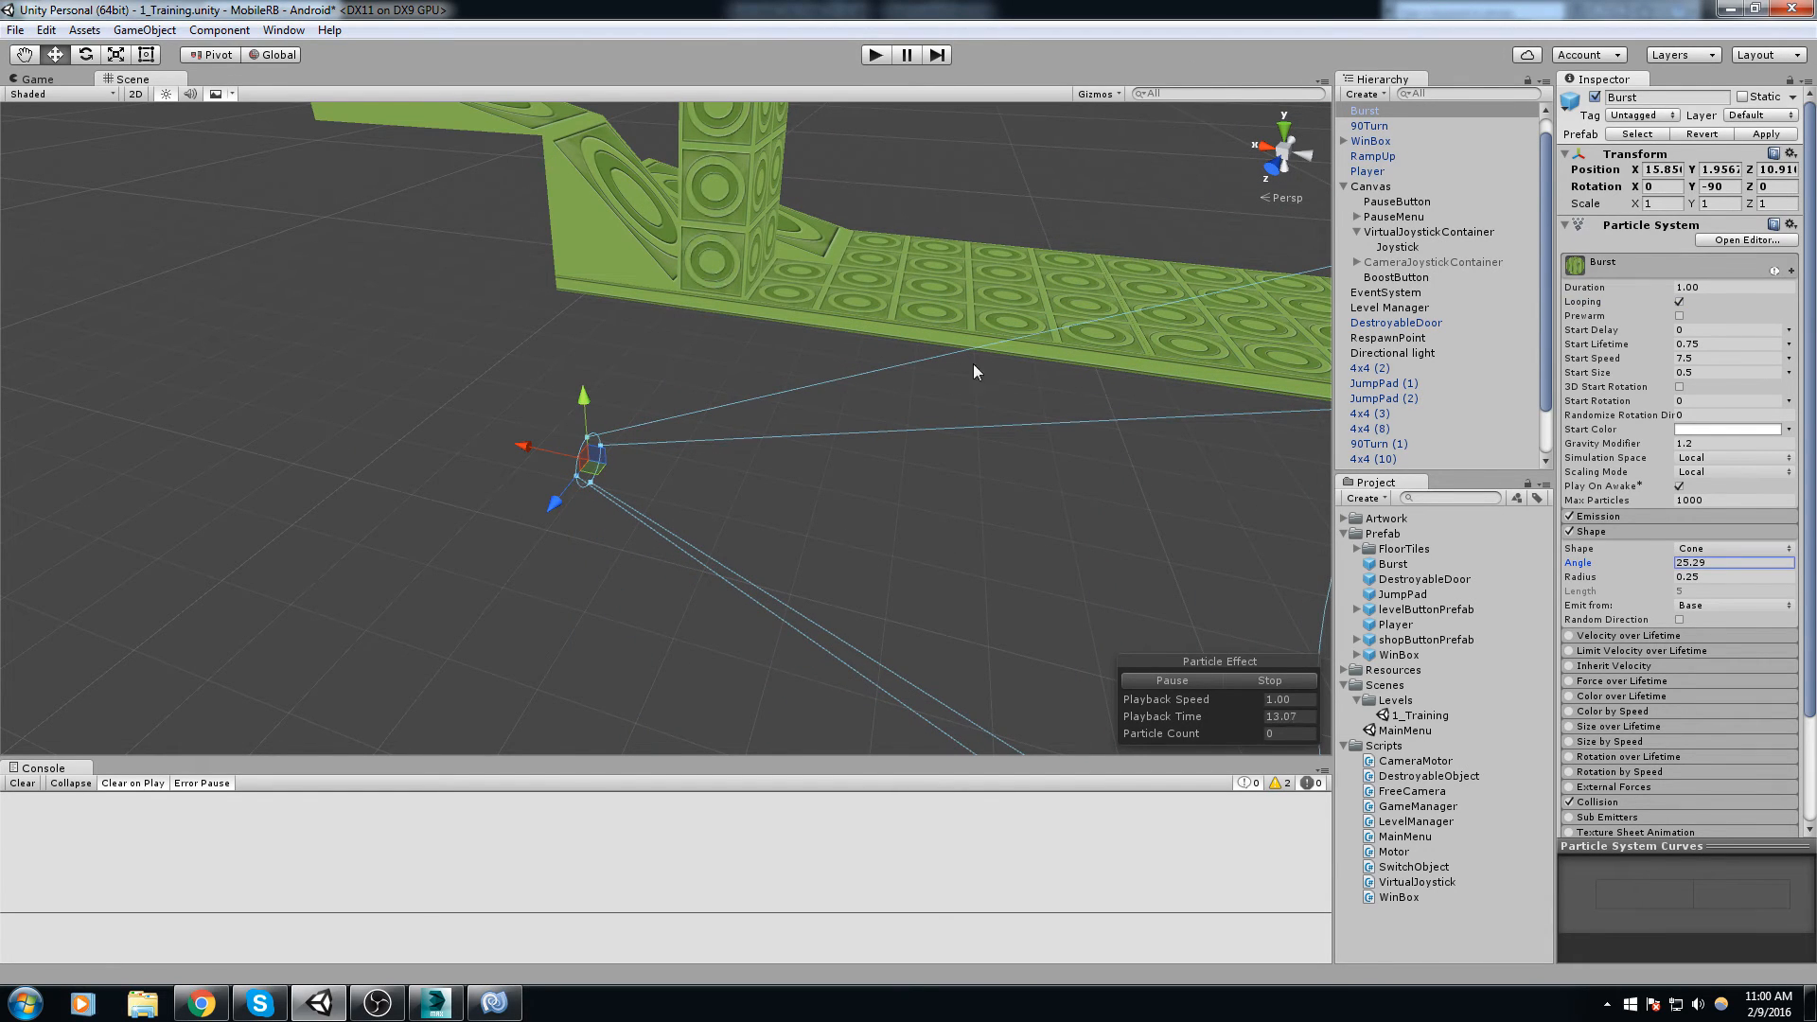
middle_drag(916, 481, 990, 412)
middle_drag(596, 354, 664, 393)
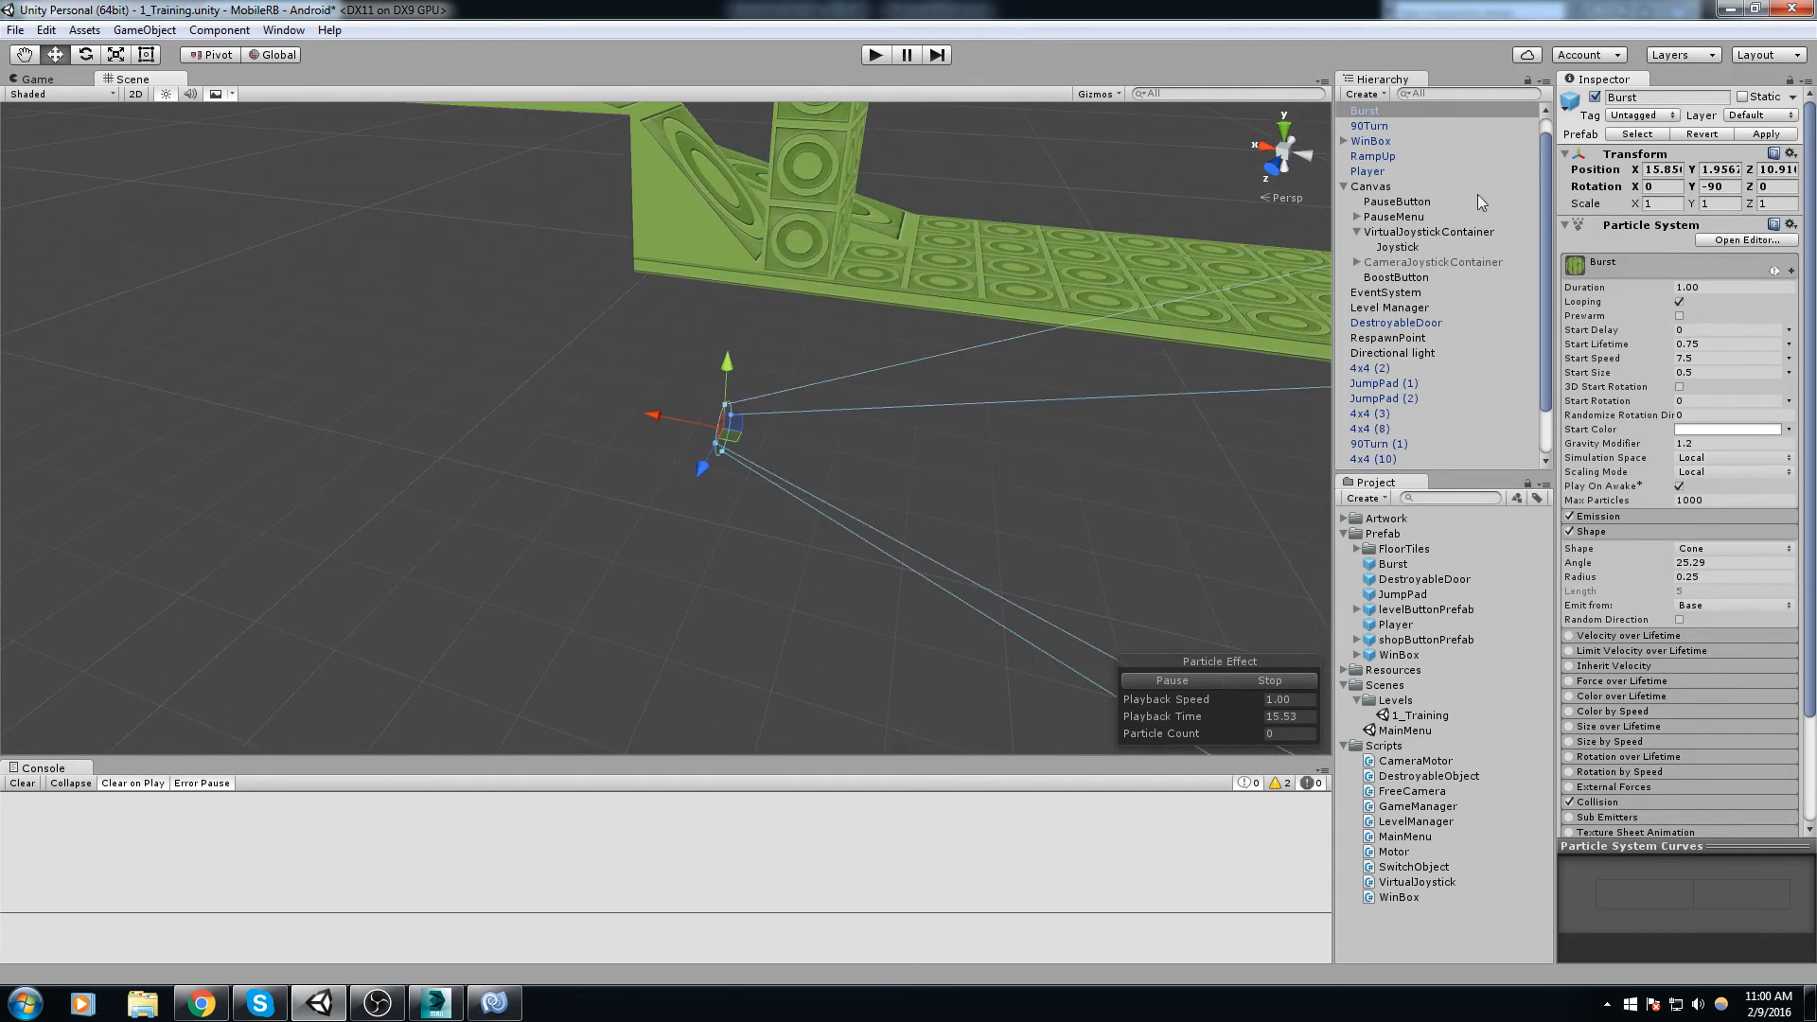
Step: Apply the instance's changes to the Burst prefab and delete the instance from the scene
click(1767, 137)
key(Delete)
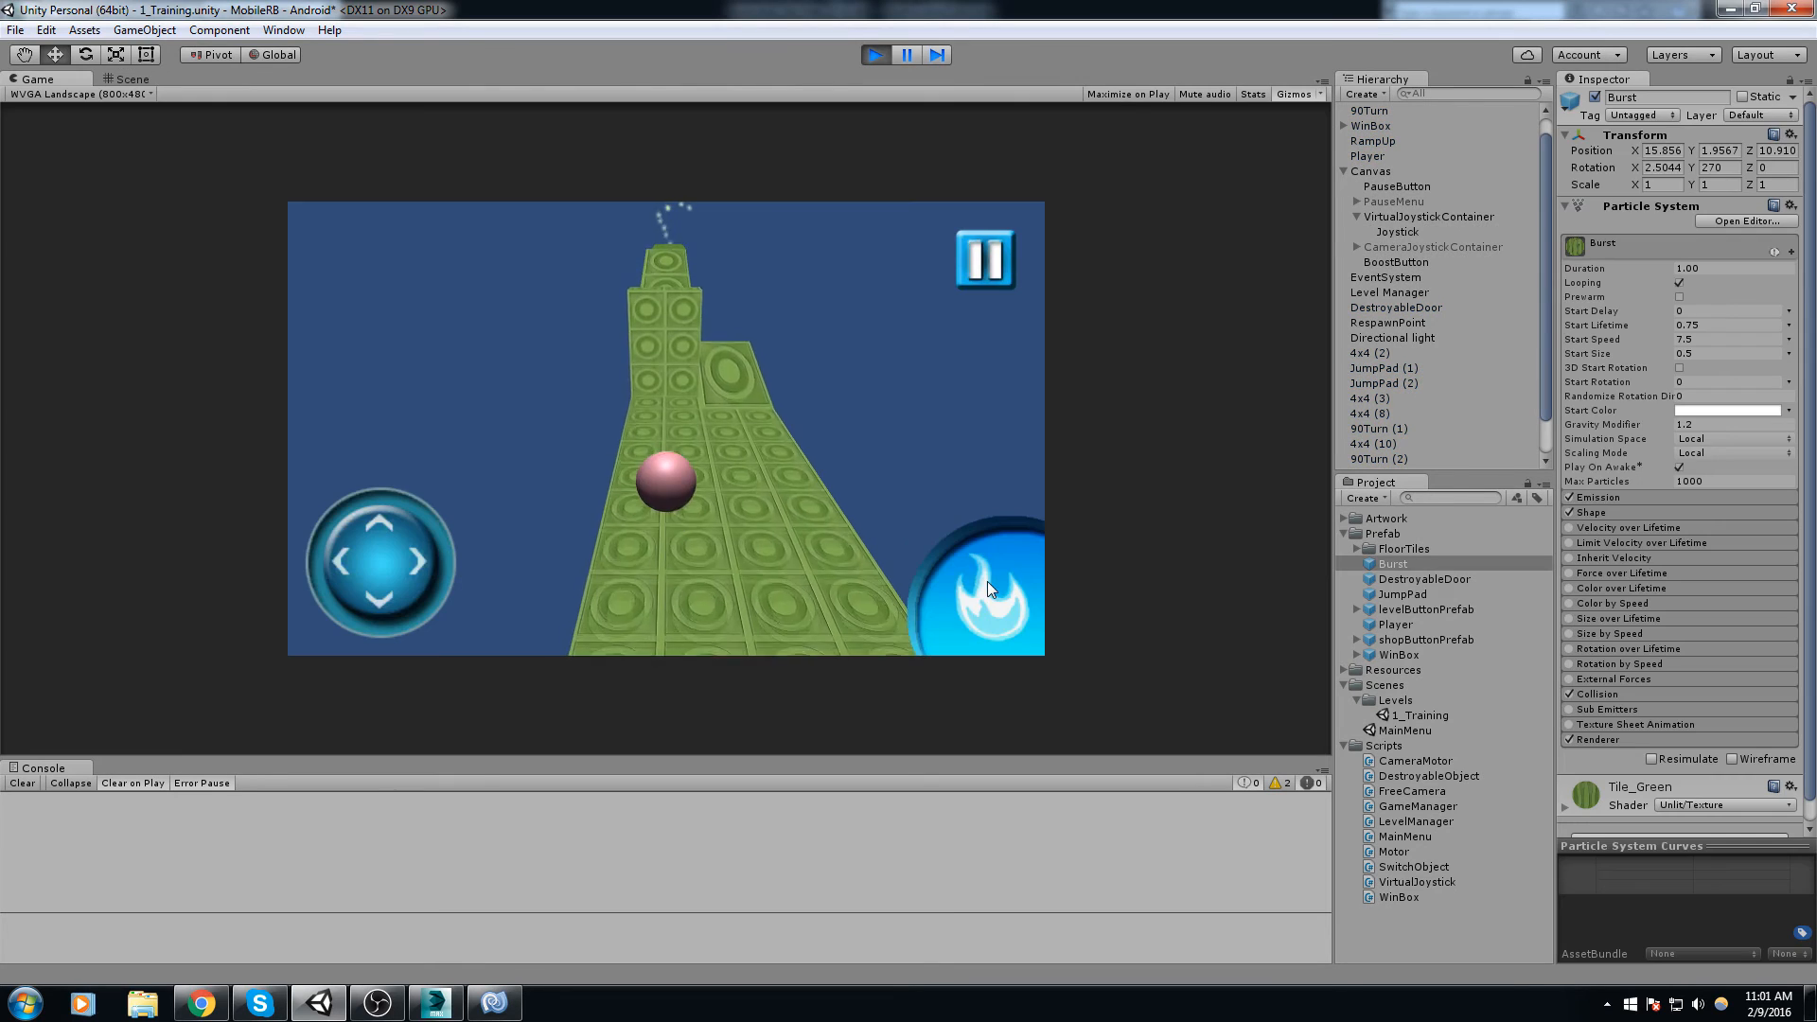
Step: Playtest the level by boosting the ball through the gate, and stop play mode
click(986, 581)
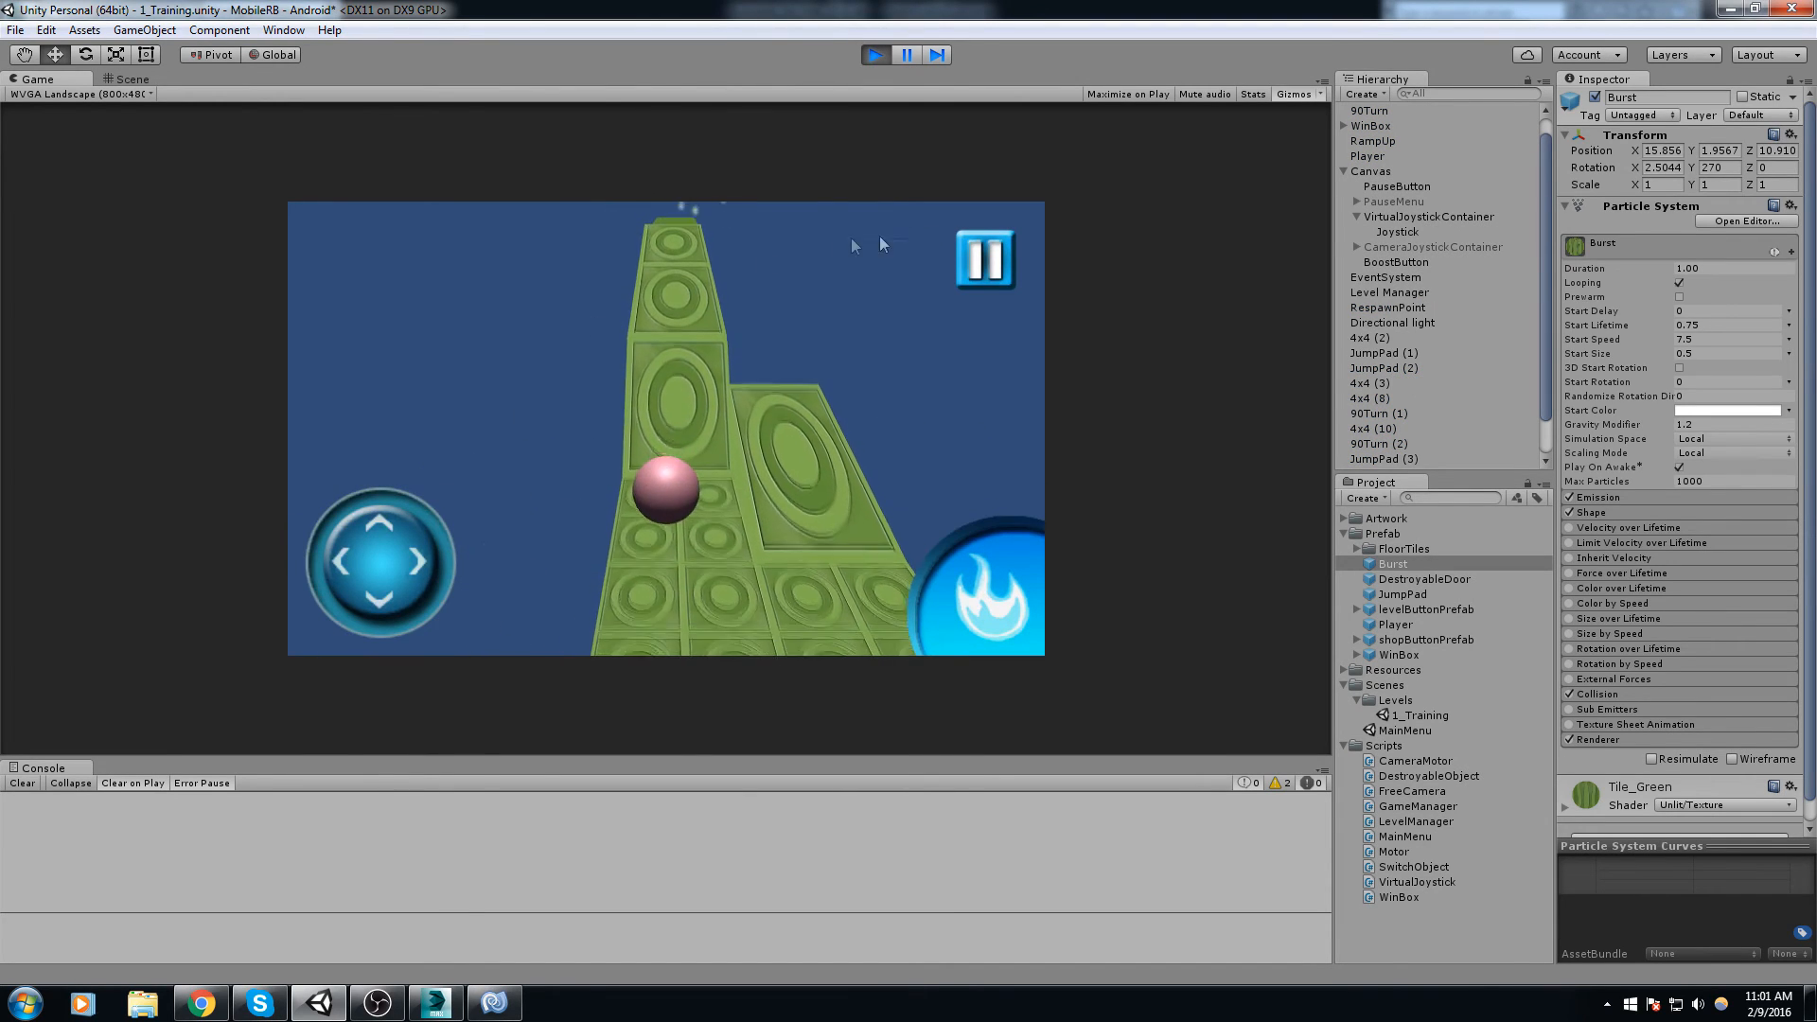
click(876, 54)
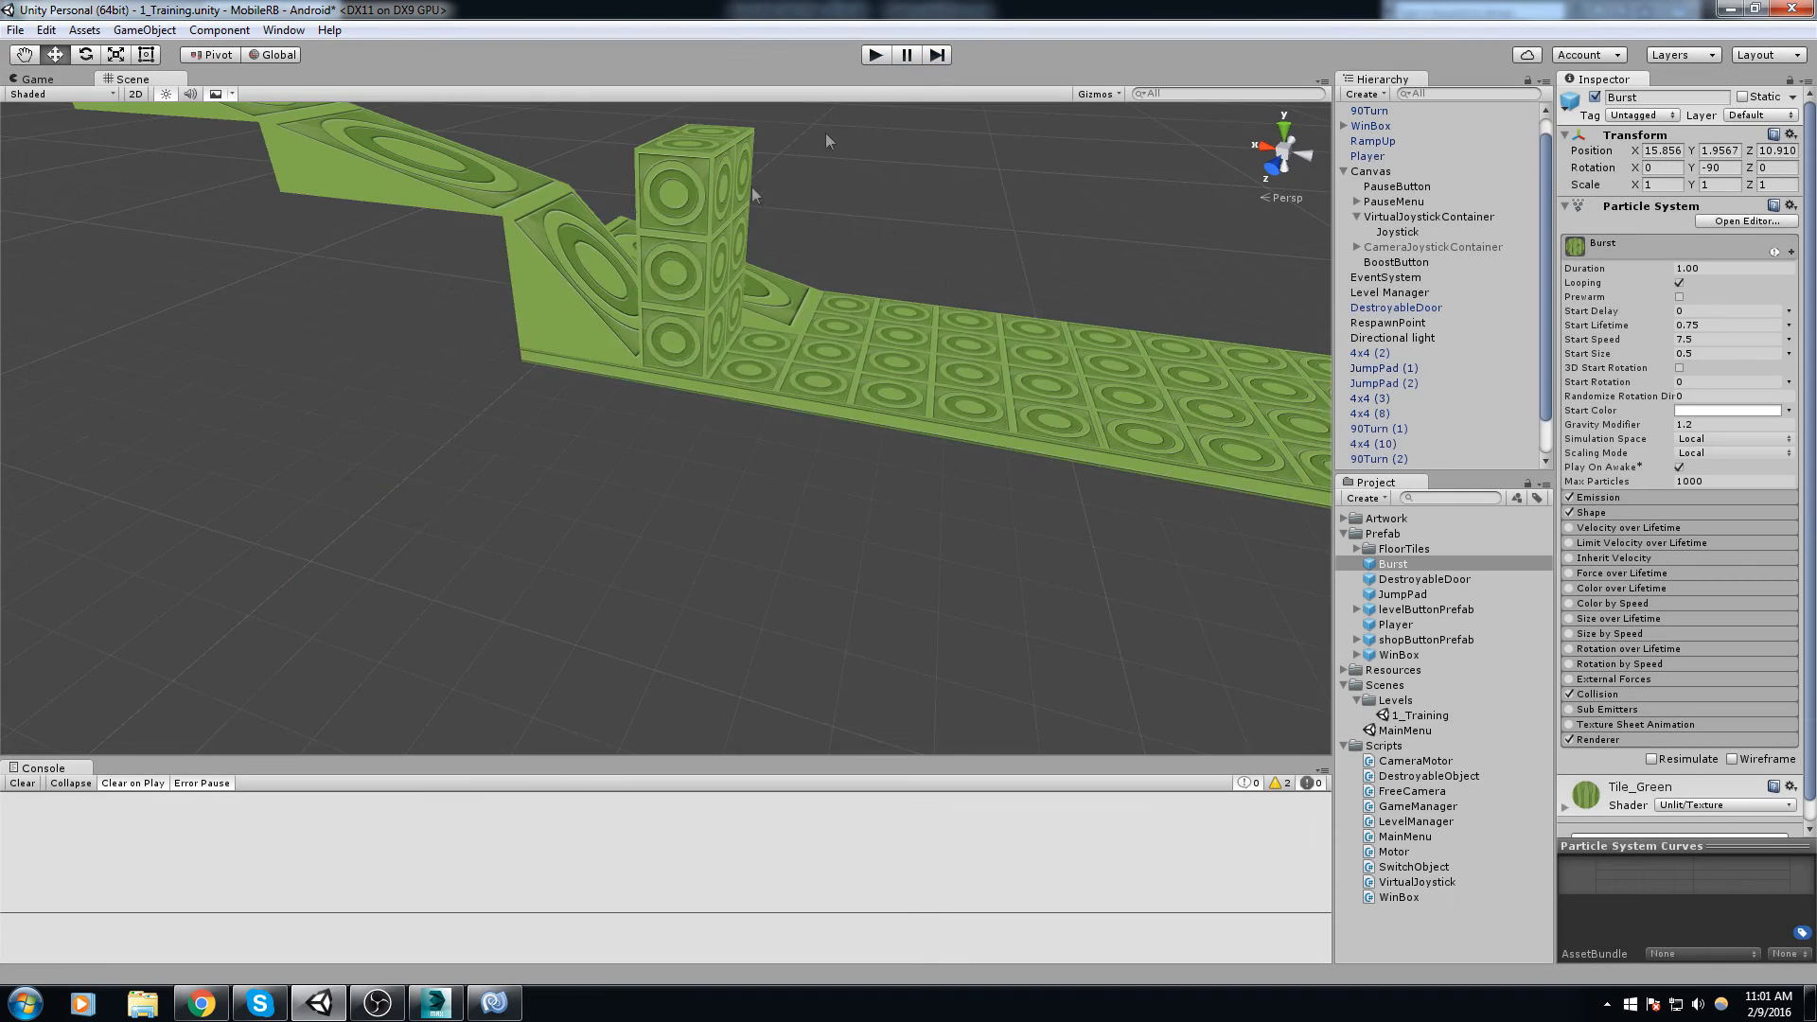
Step: Disable Looping on the Burst prefab's particle system and save the scene
click(713, 271)
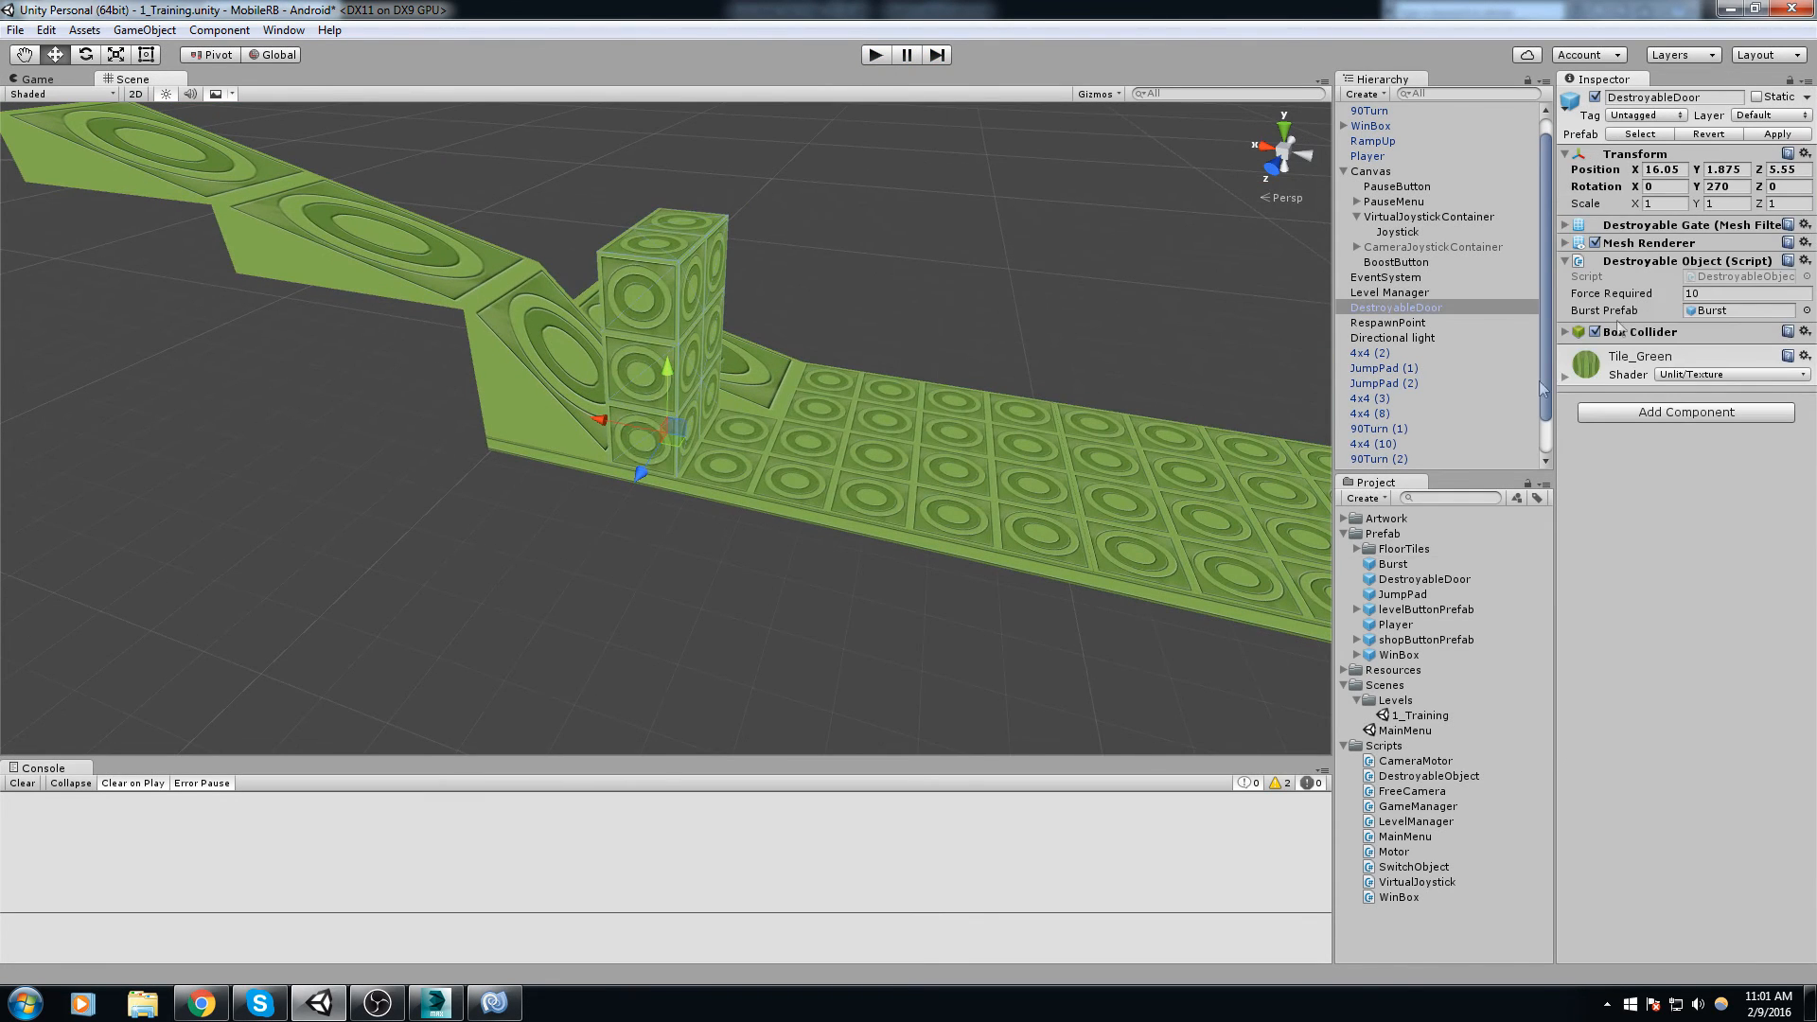
click(1395, 565)
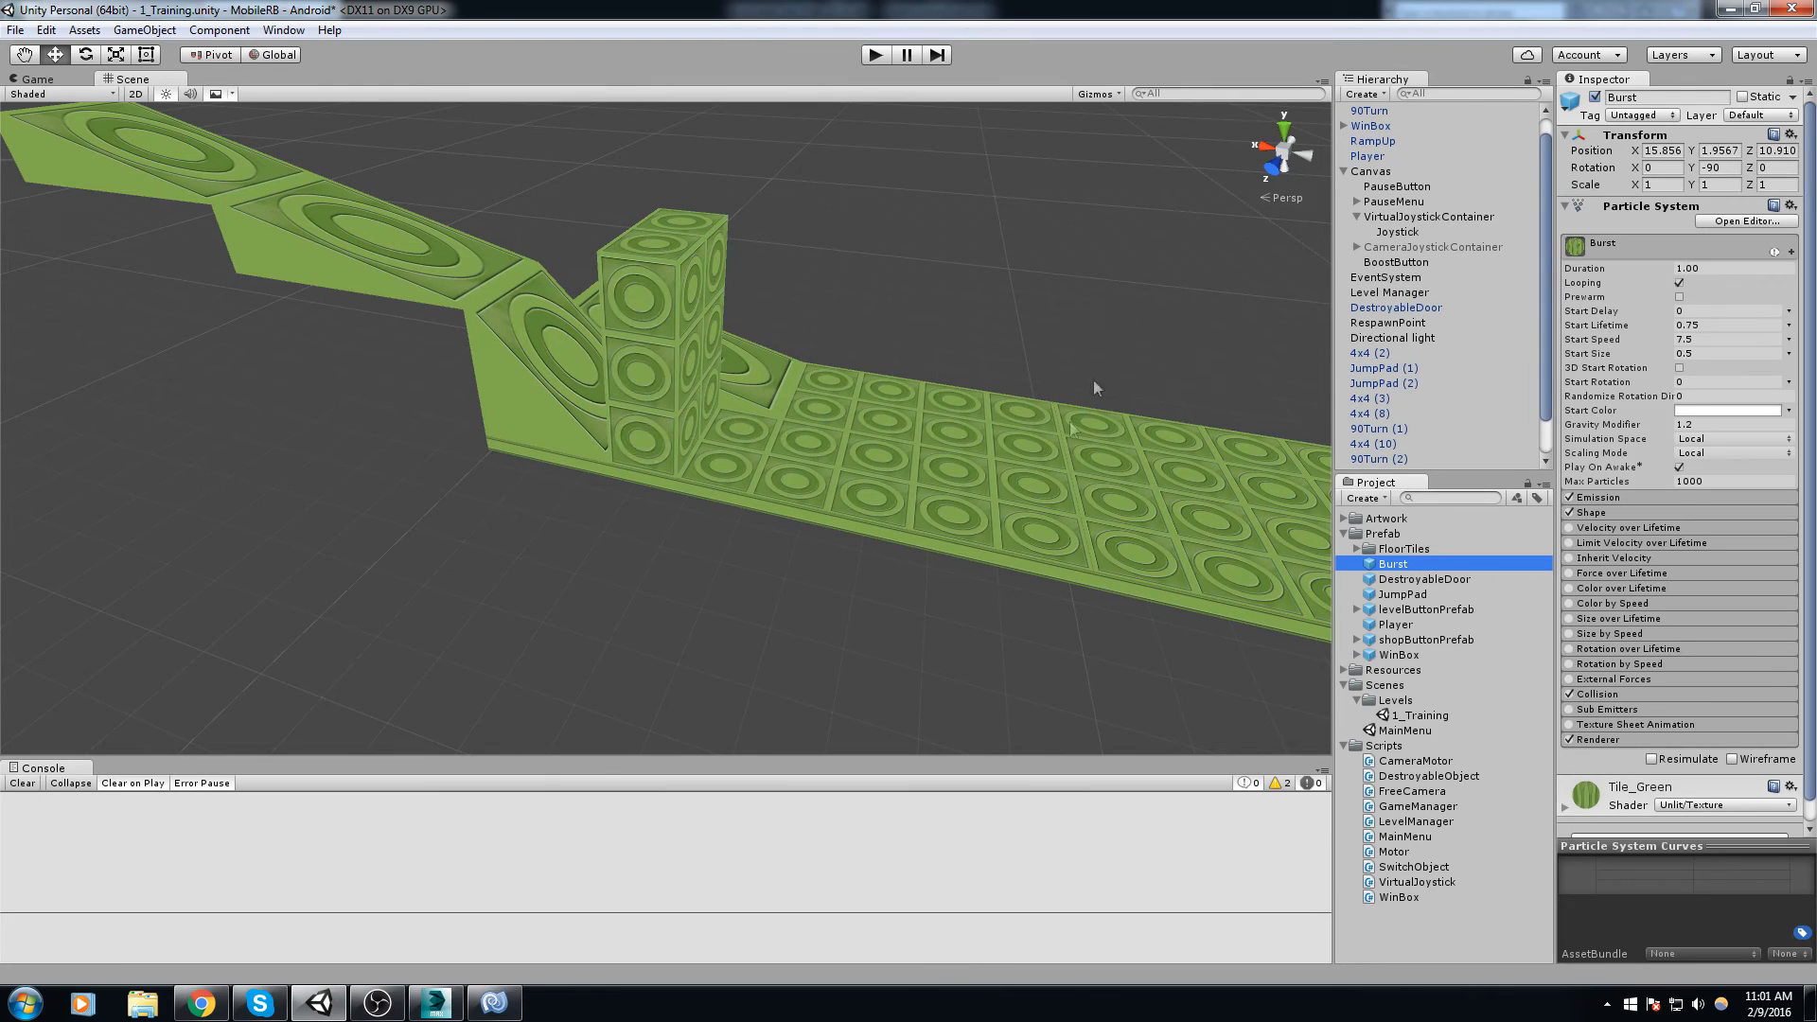
click(1681, 282)
click(1680, 282)
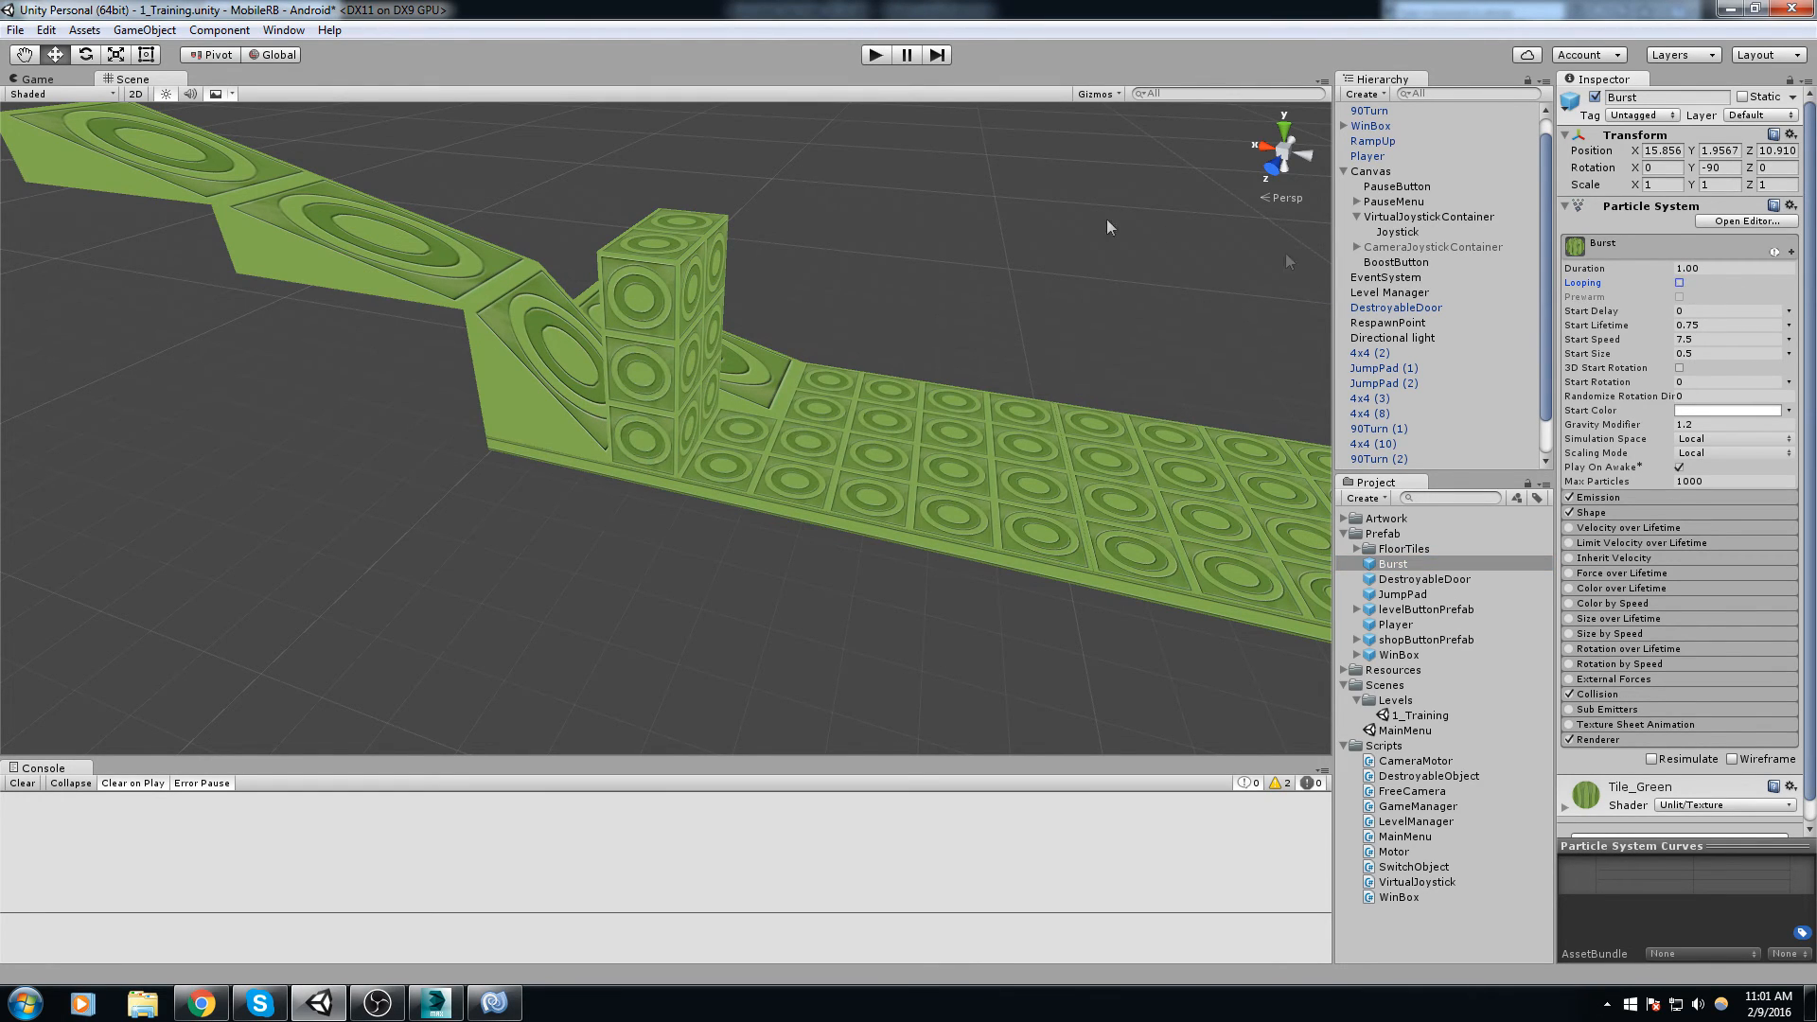
click(1643, 208)
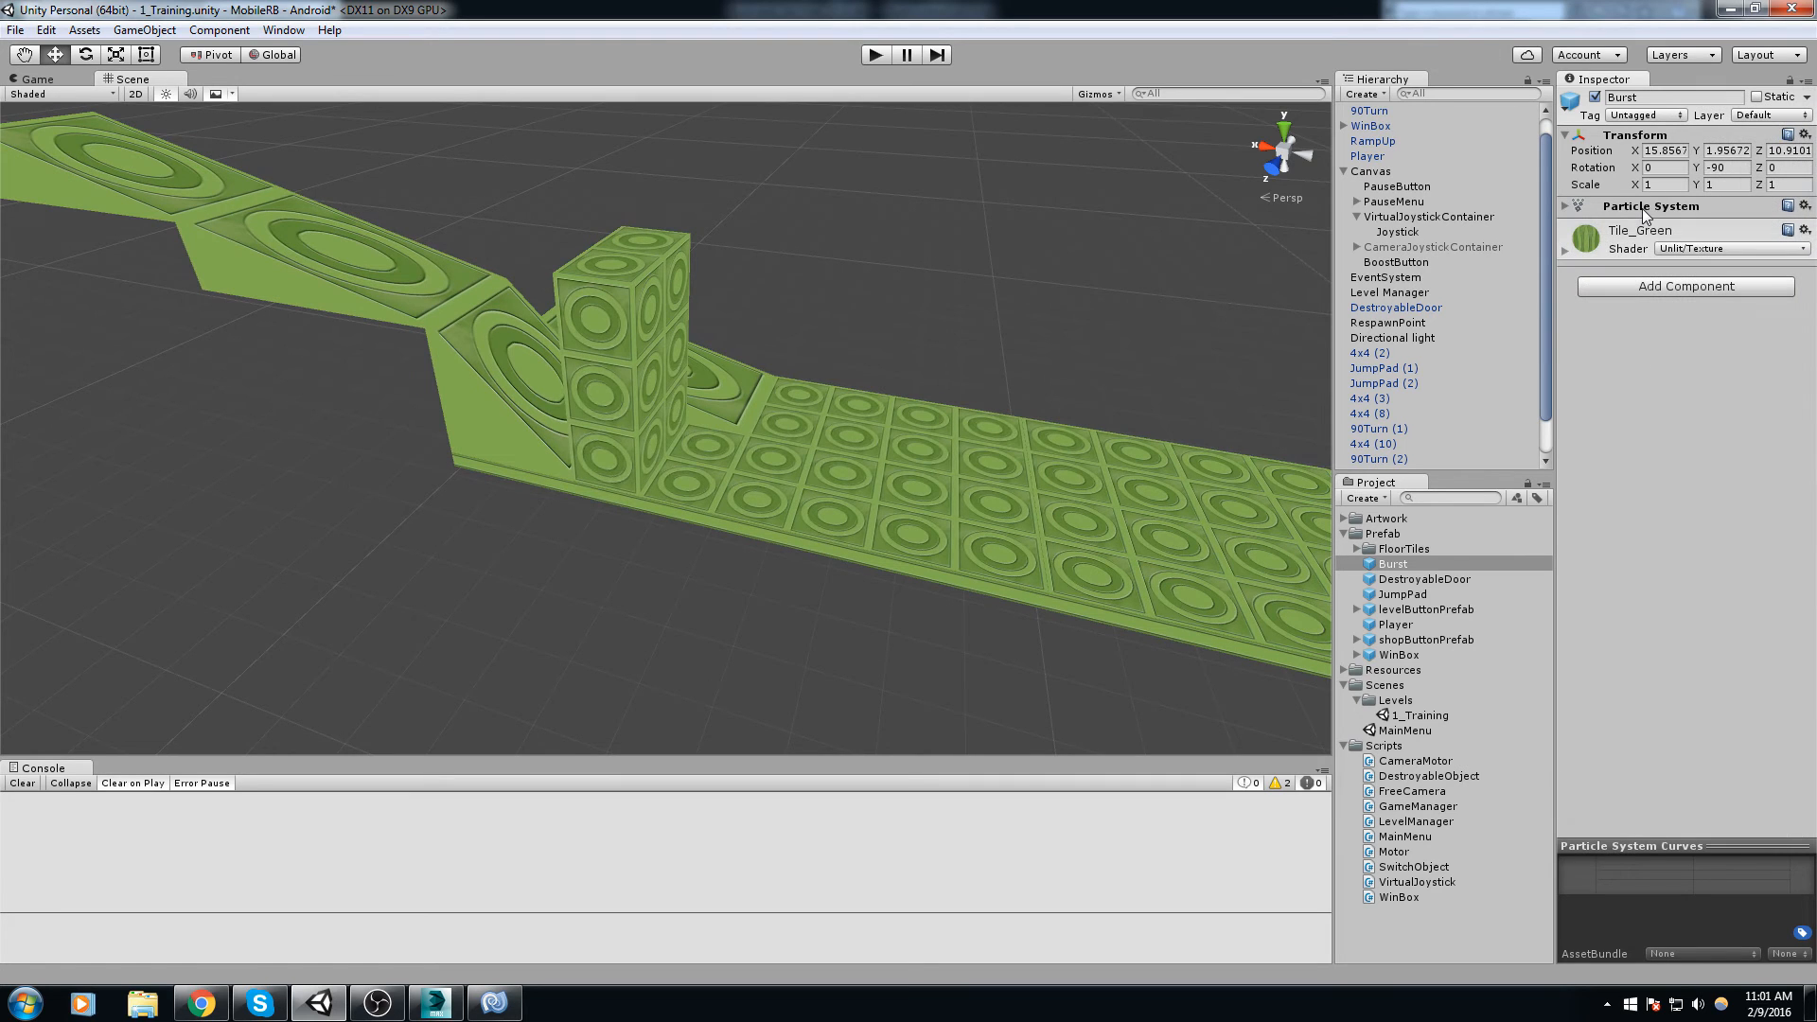
key(ctrl+s)
Step: Review the collision code in the DestroyableObject script that instantiates the burst and destroys the gate
right_drag(989, 303, 977, 373)
right_drag(1074, 284, 710, 343)
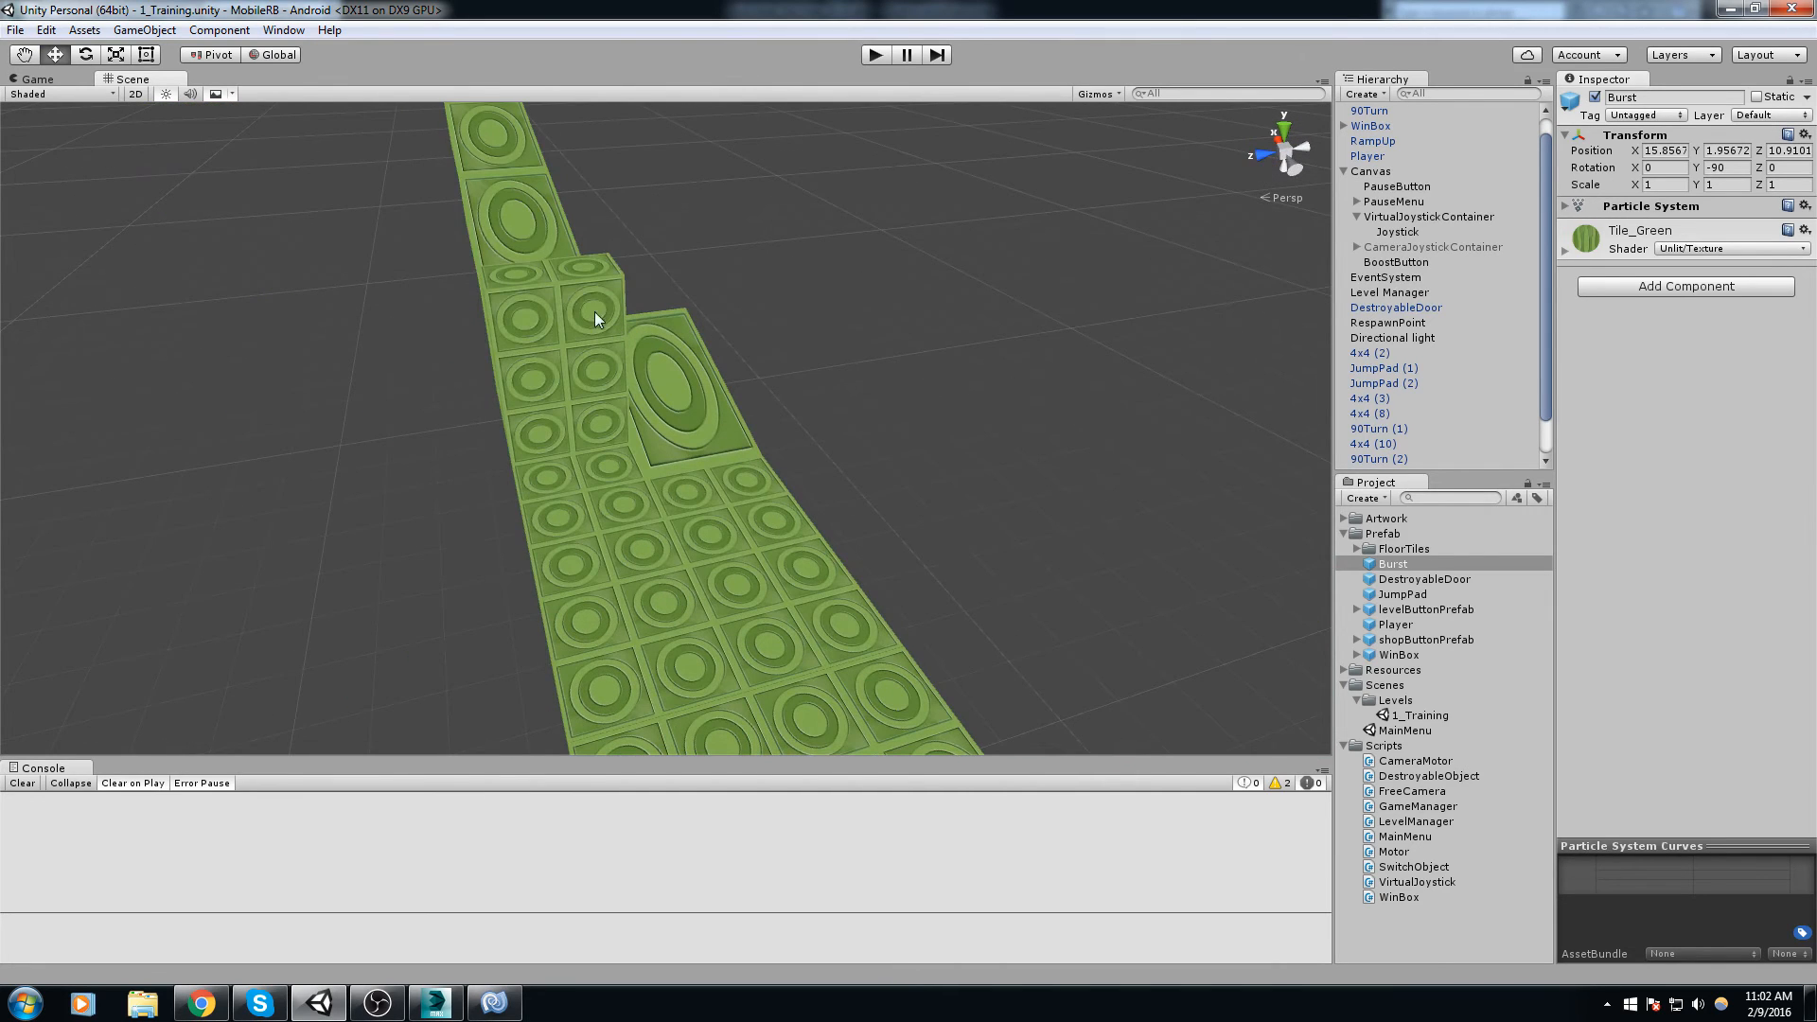
click(494, 1004)
drag(530, 702, 128, 352)
click(654, 492)
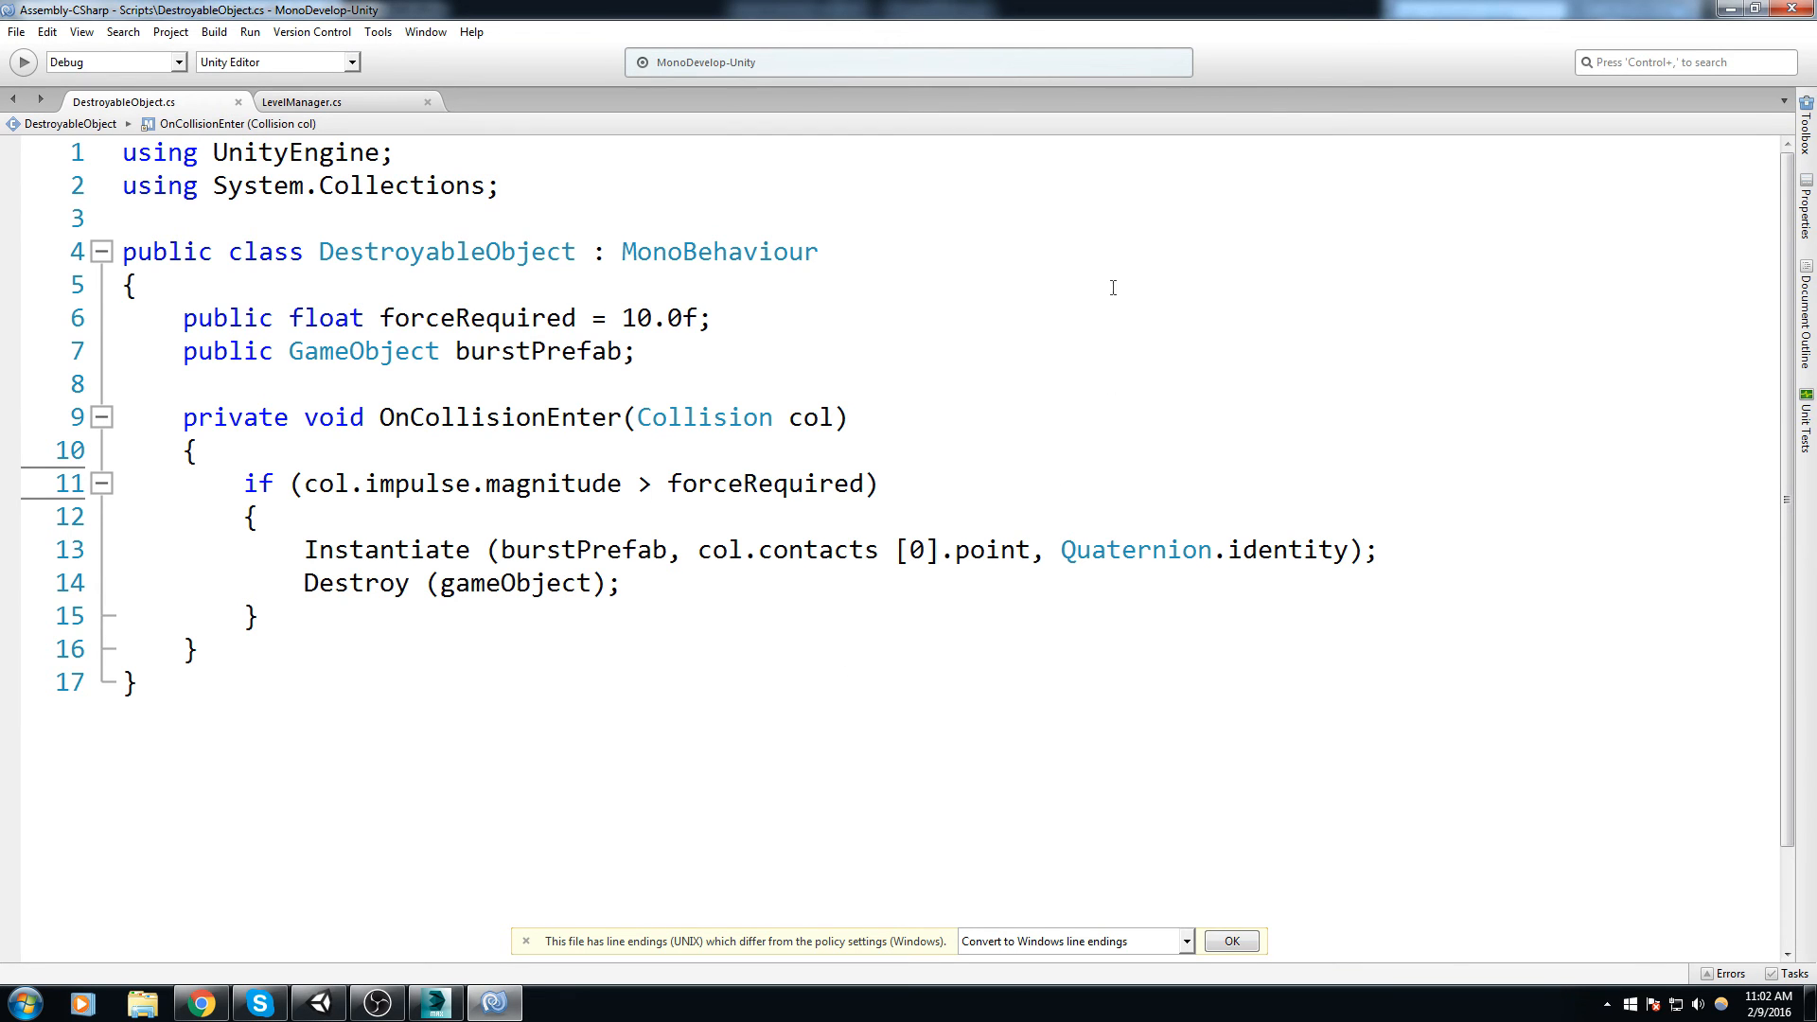
click(1731, 8)
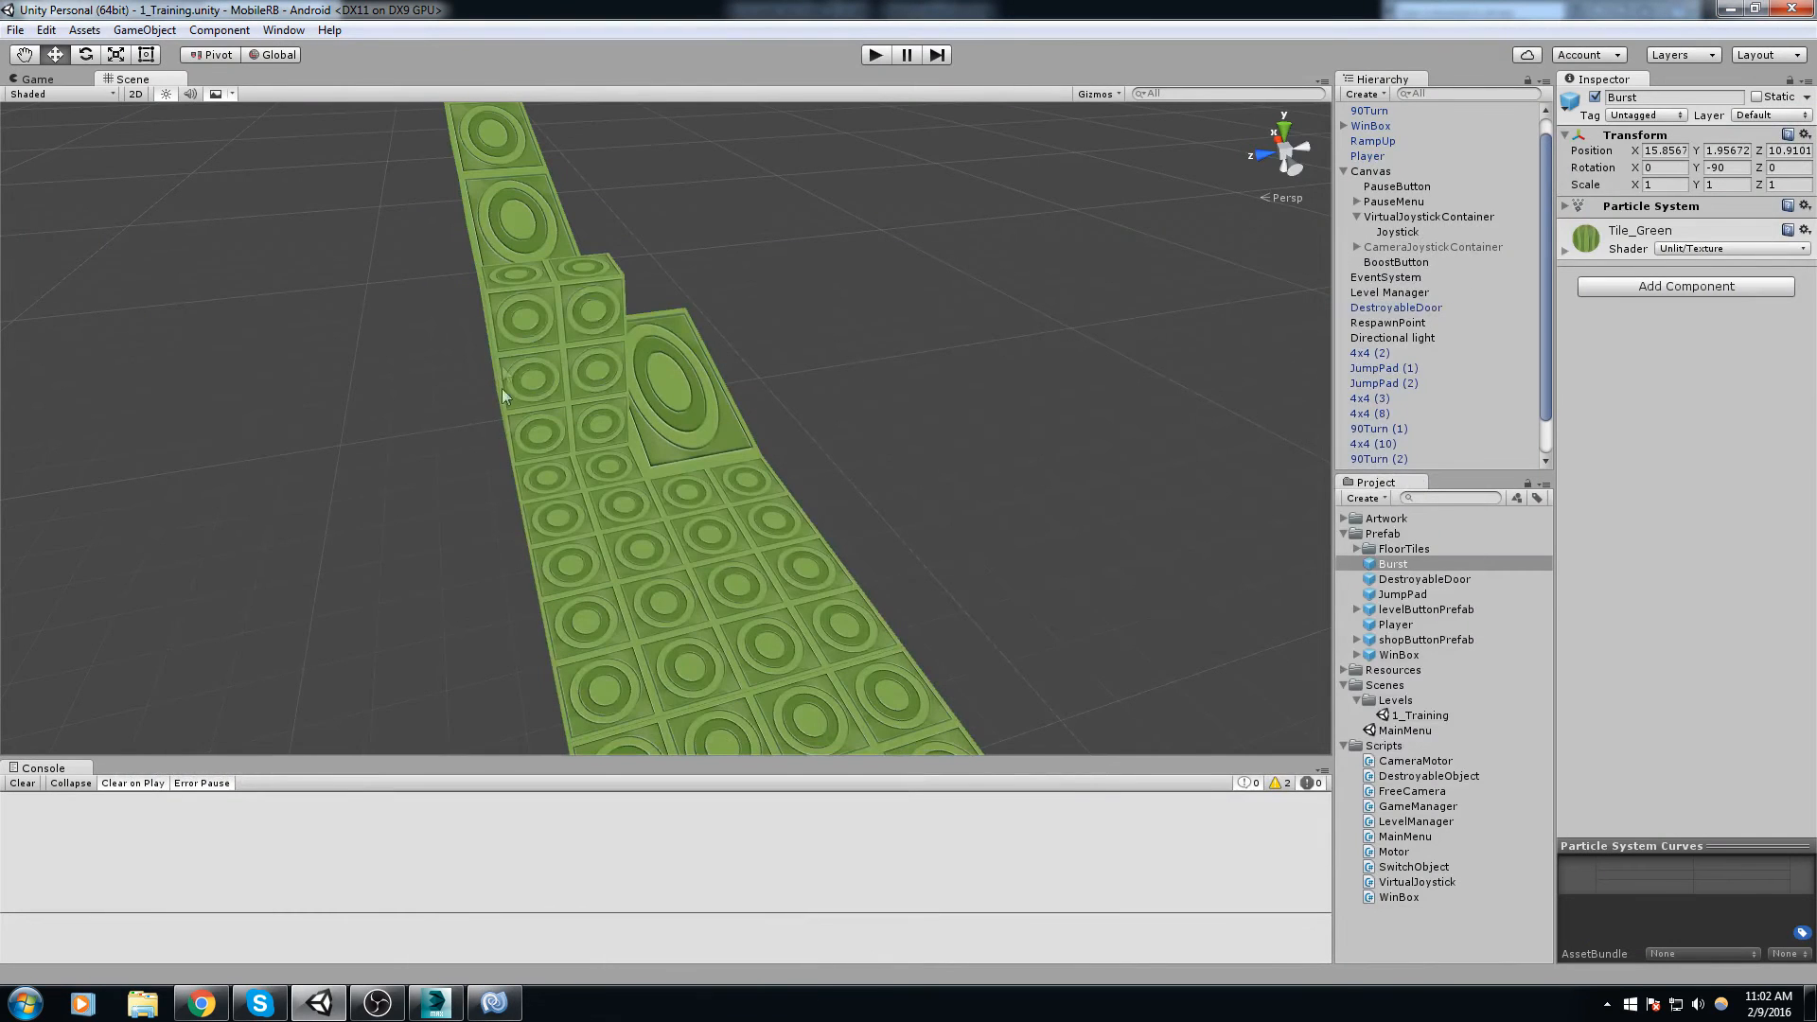
Step: Playtest the level by boosting the ball through the destroyable gate
click(526, 328)
right_drag(526, 328, 684, 346)
middle_drag(685, 346, 994, 365)
right_drag(994, 365, 1022, 333)
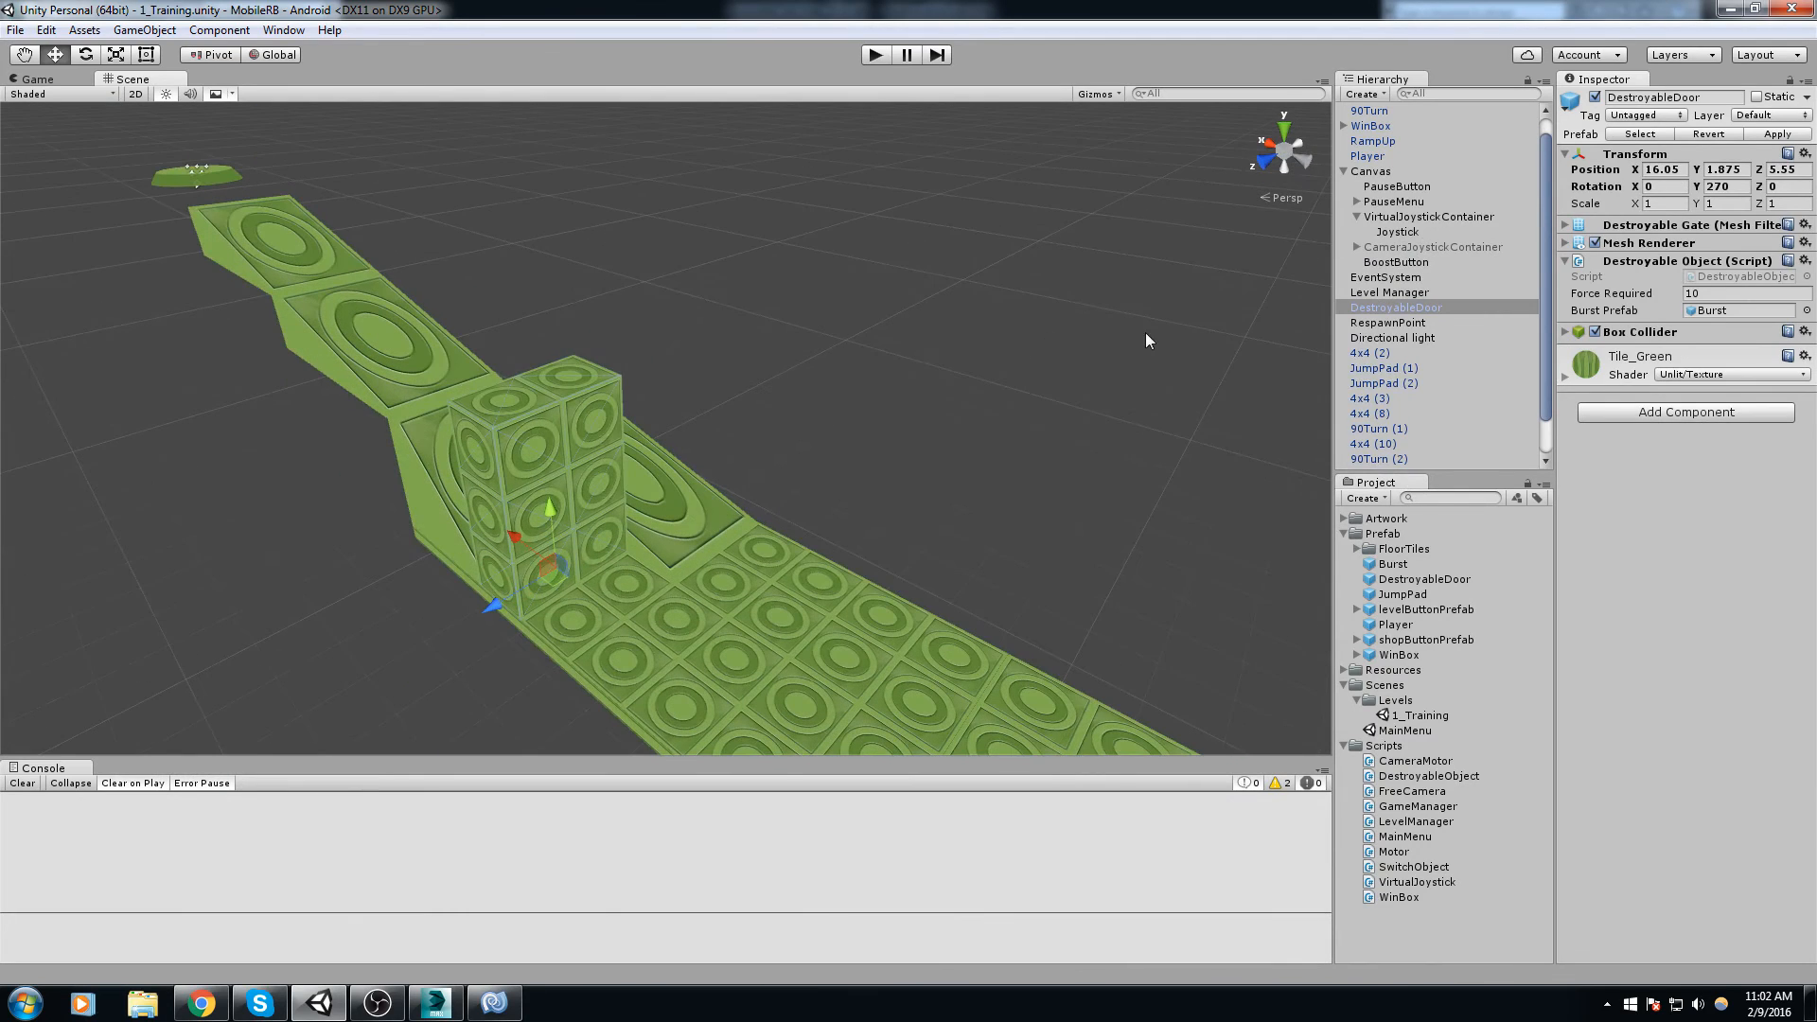
click(876, 55)
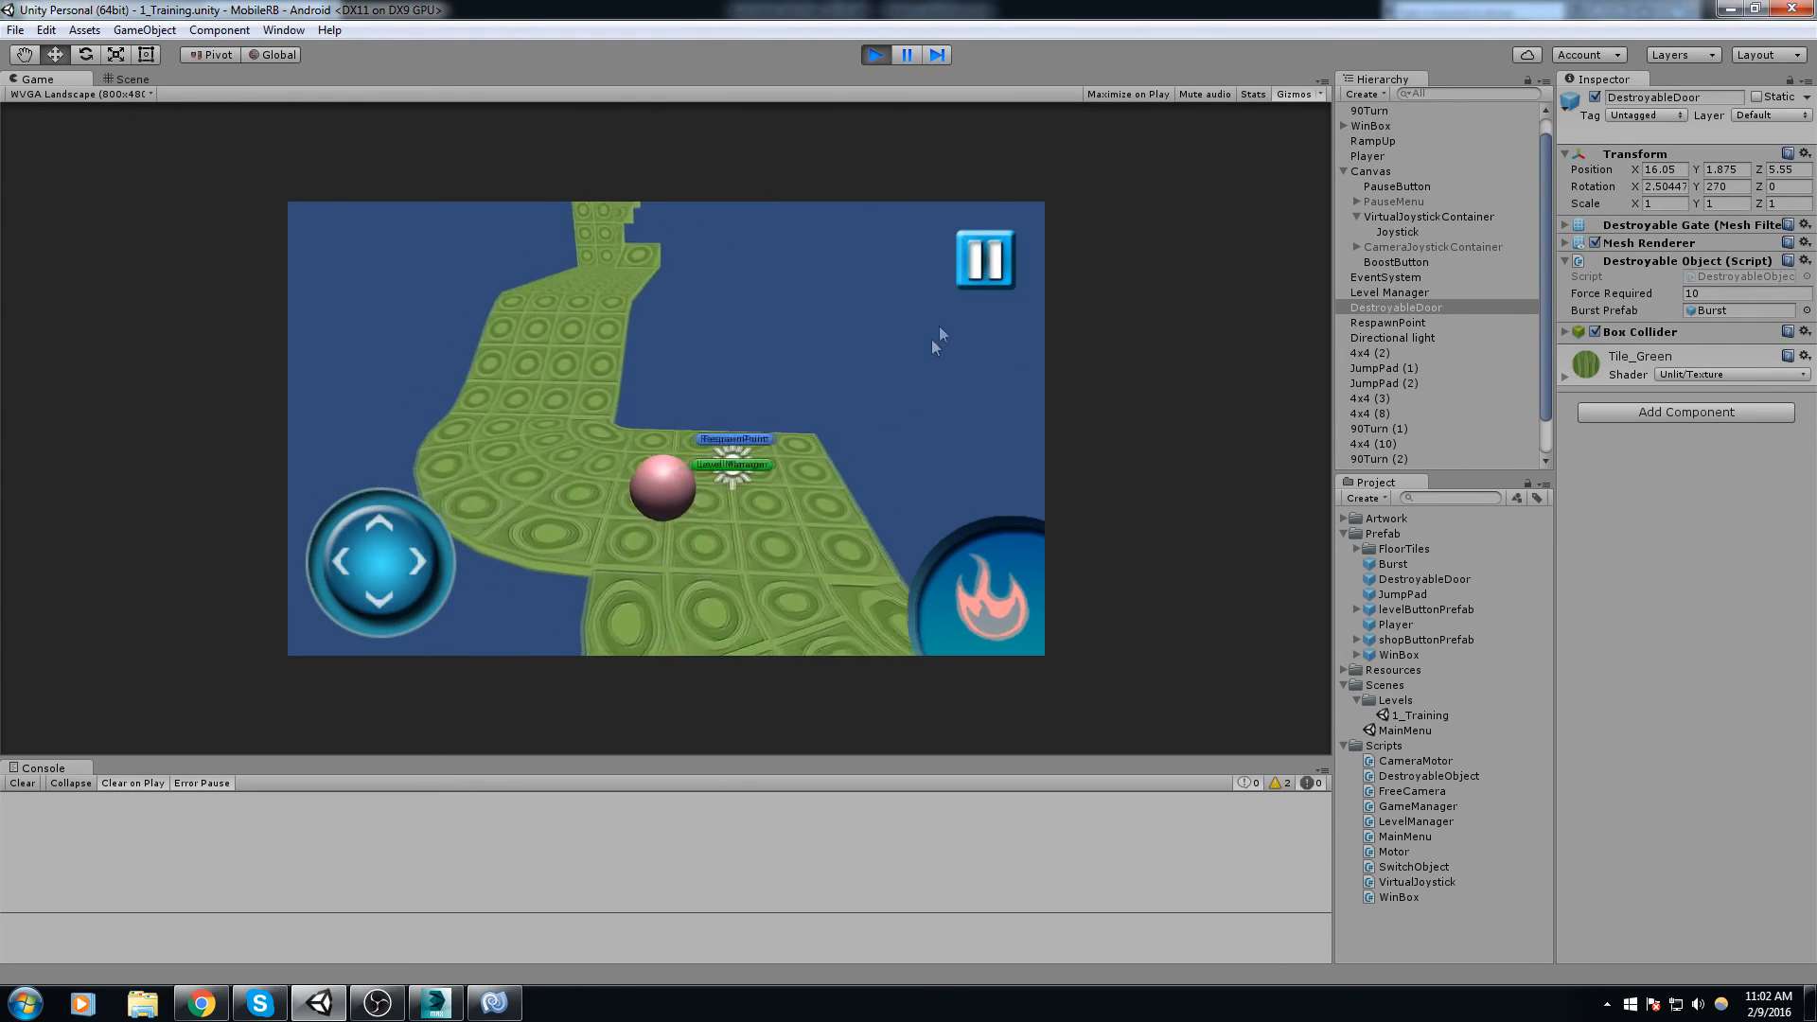
click(992, 621)
click(992, 621)
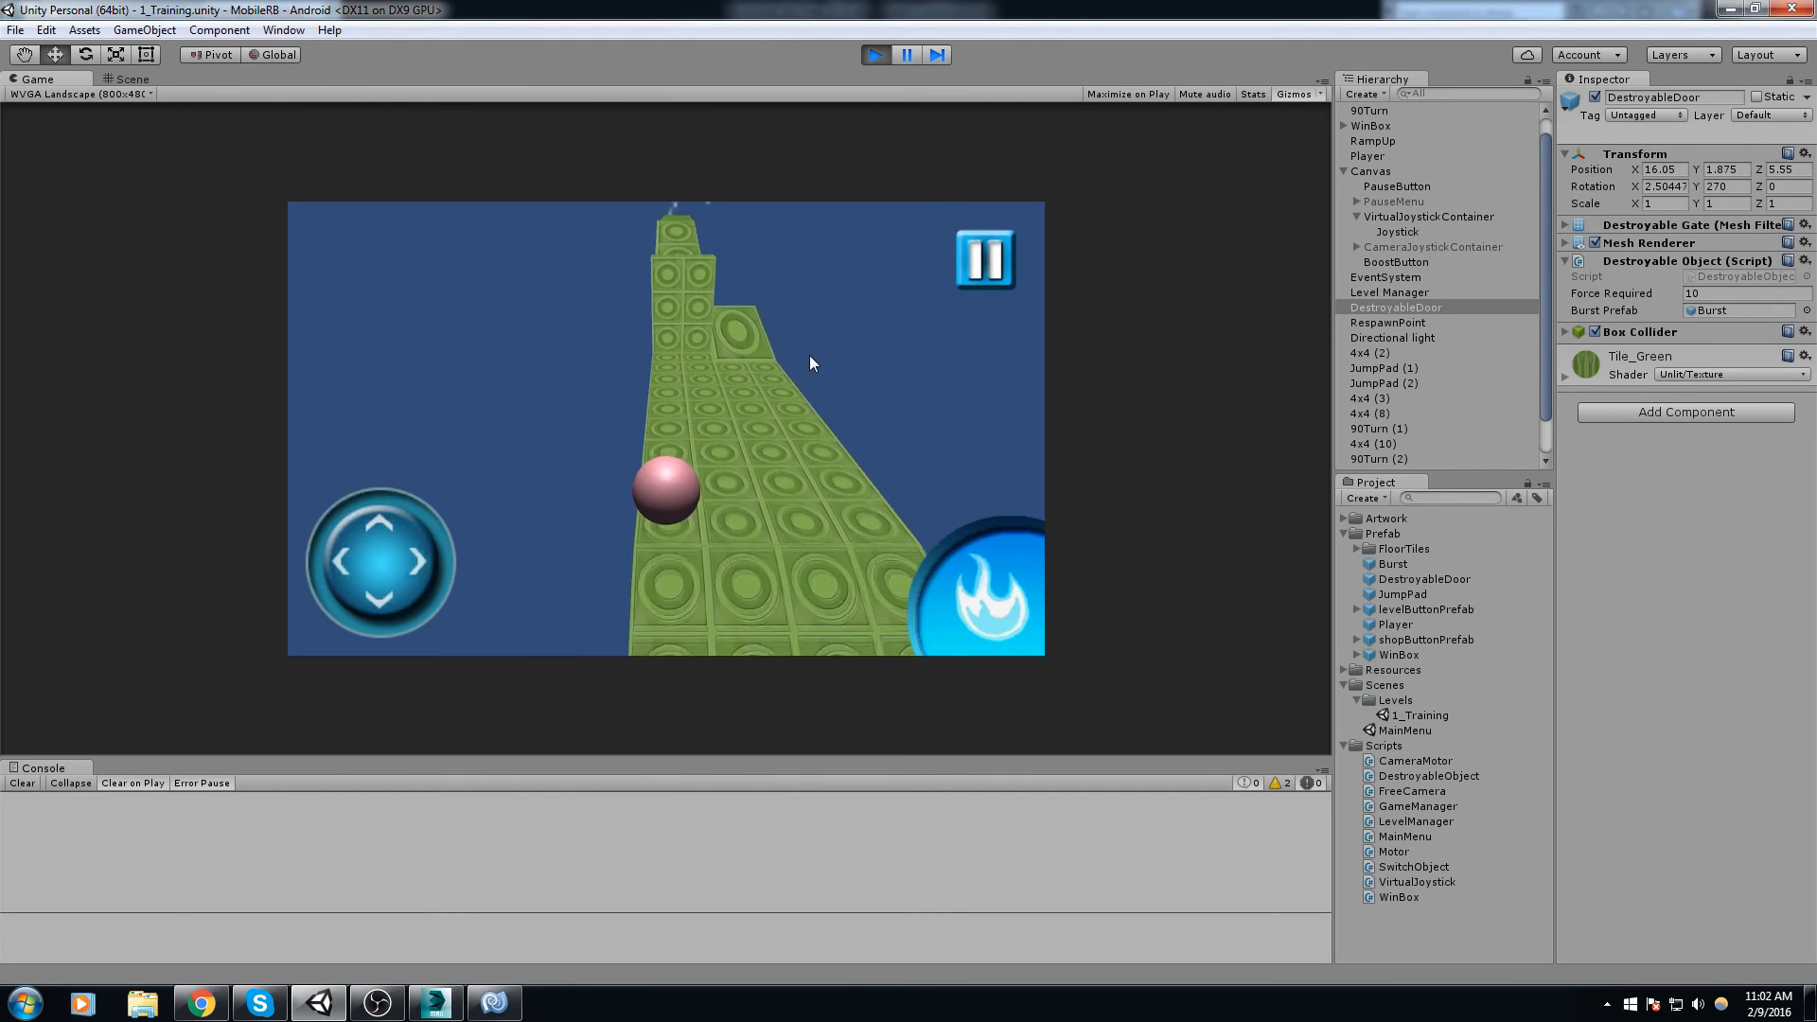
click(986, 599)
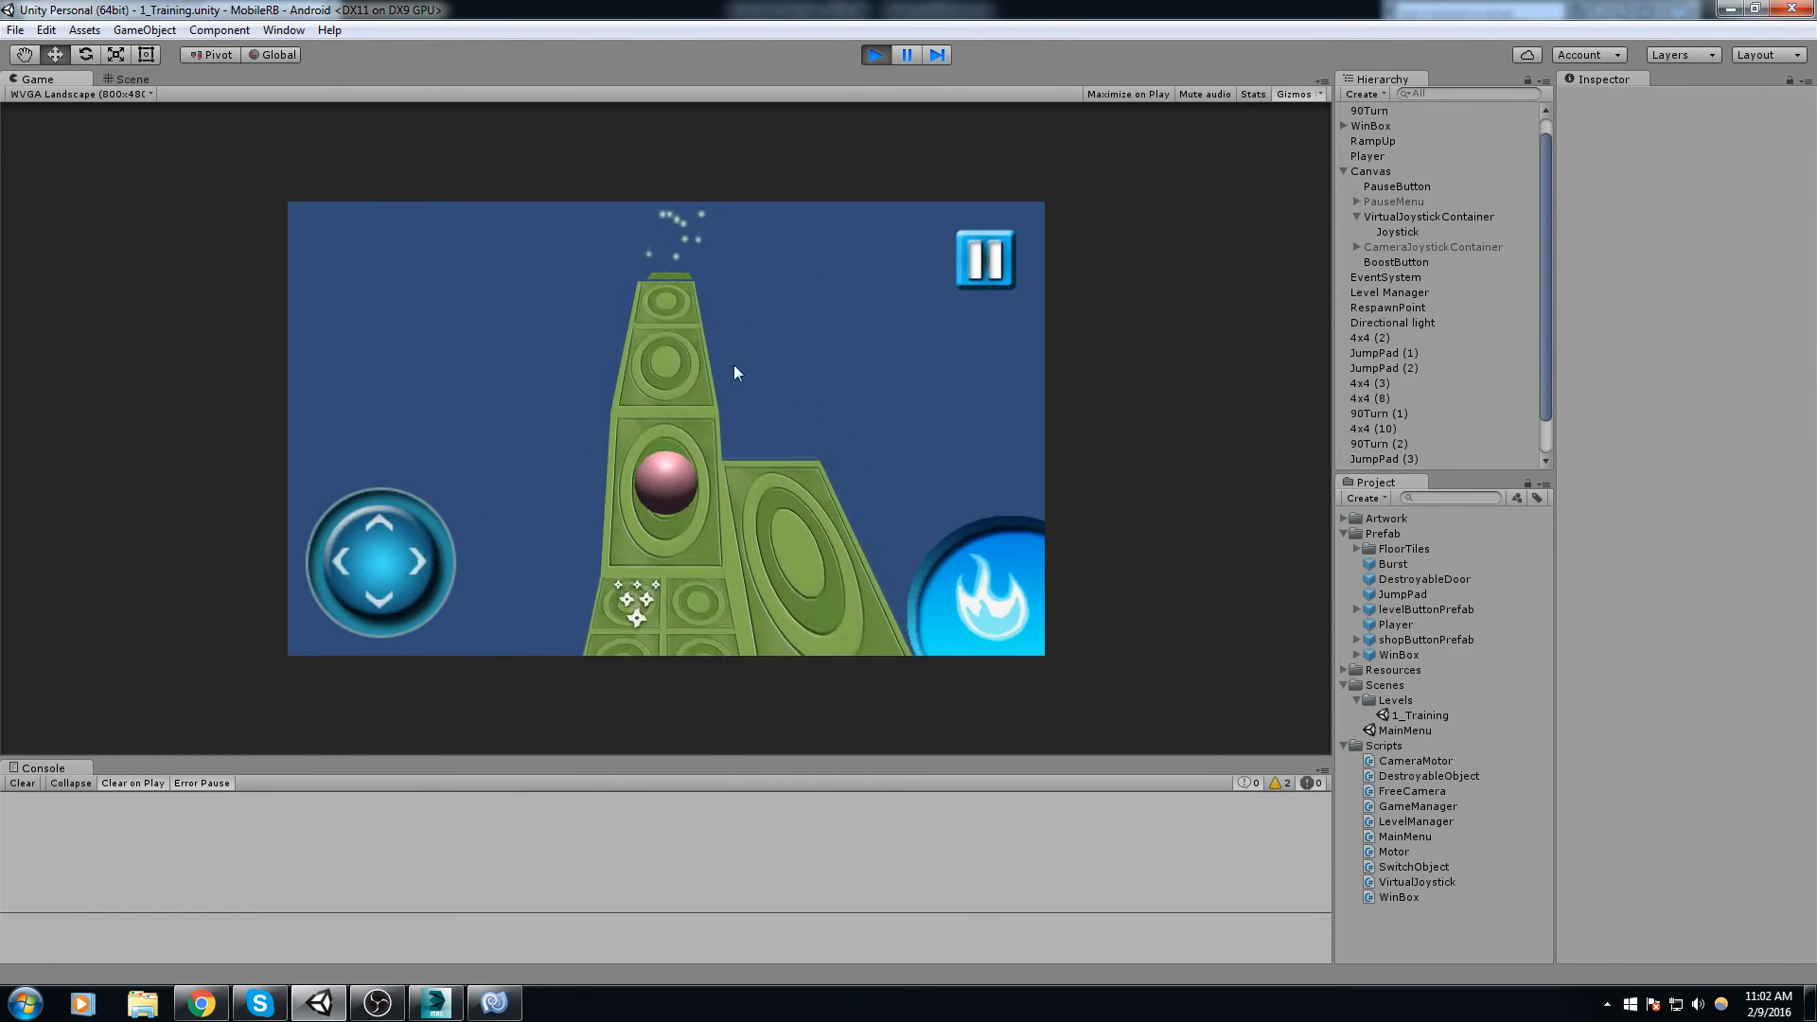
Step: Pause the game and inspect the spot of the broken gate in the Scene view
click(906, 55)
scroll(497, 600, up, 2)
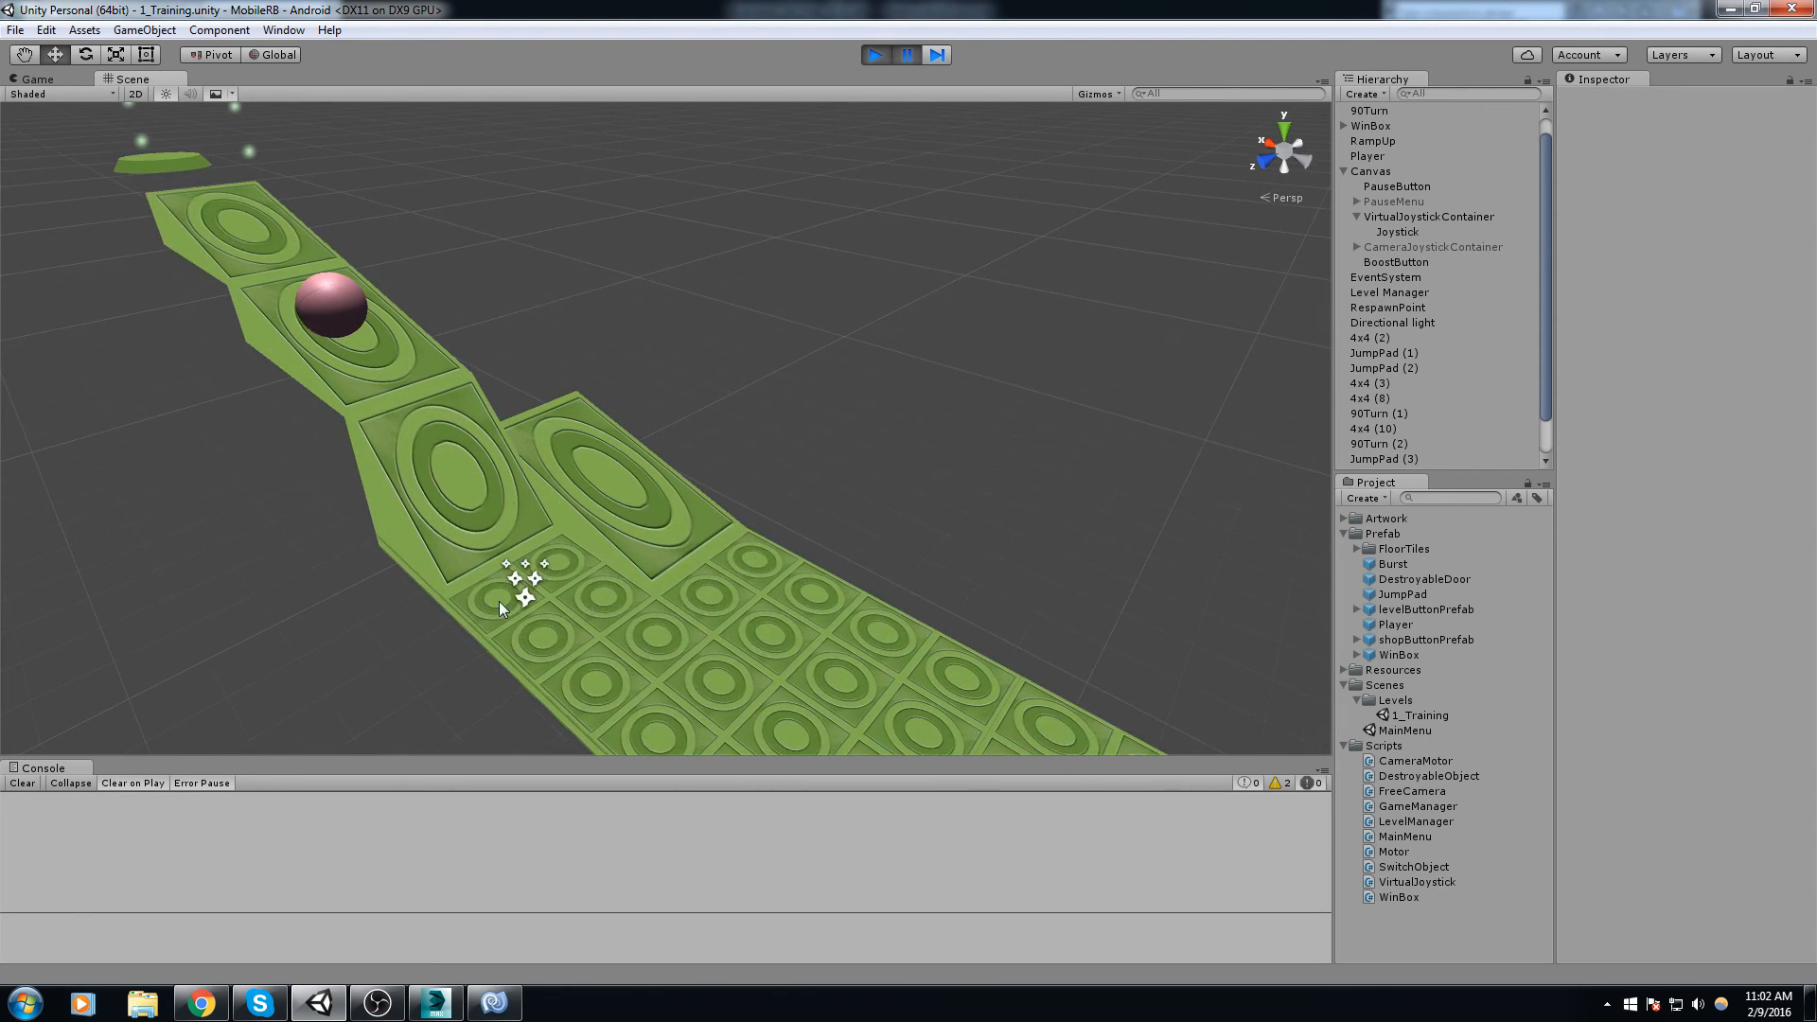
click(502, 600)
key(f)
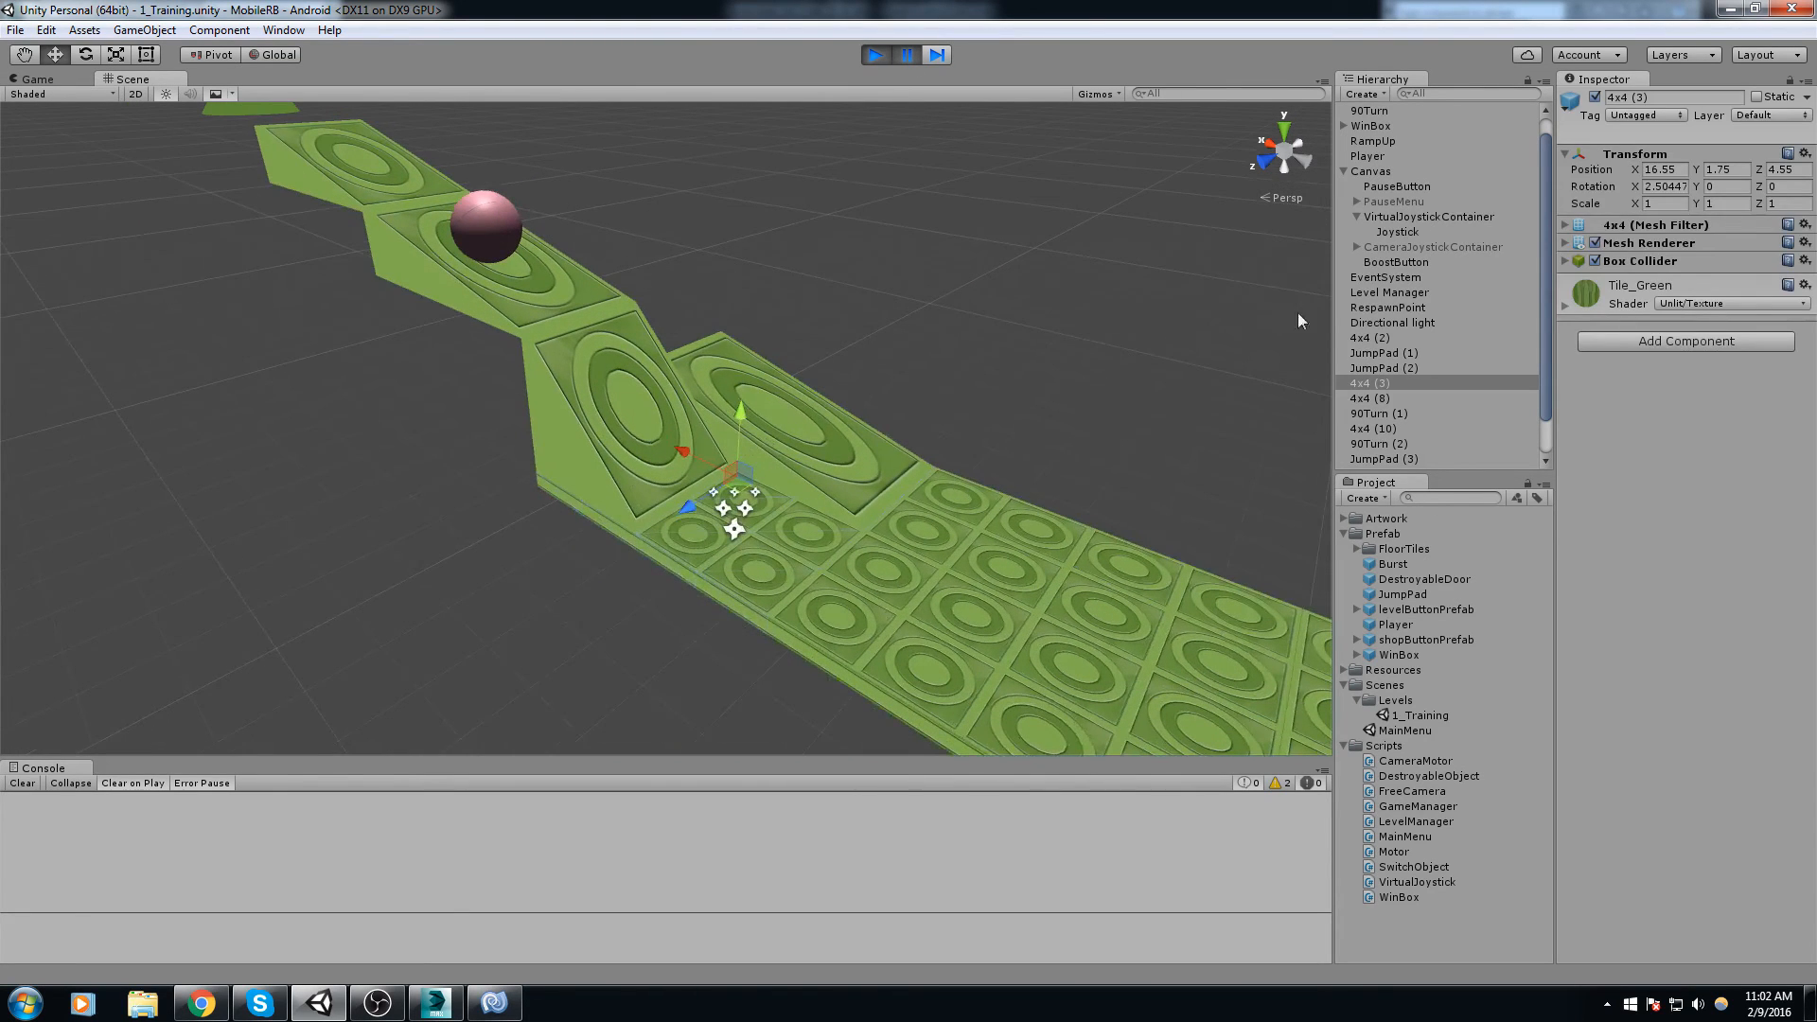
Step: Add a new script named DestroyMe to the Burst prefab
click(1392, 565)
click(1689, 284)
text(DestroyMe)
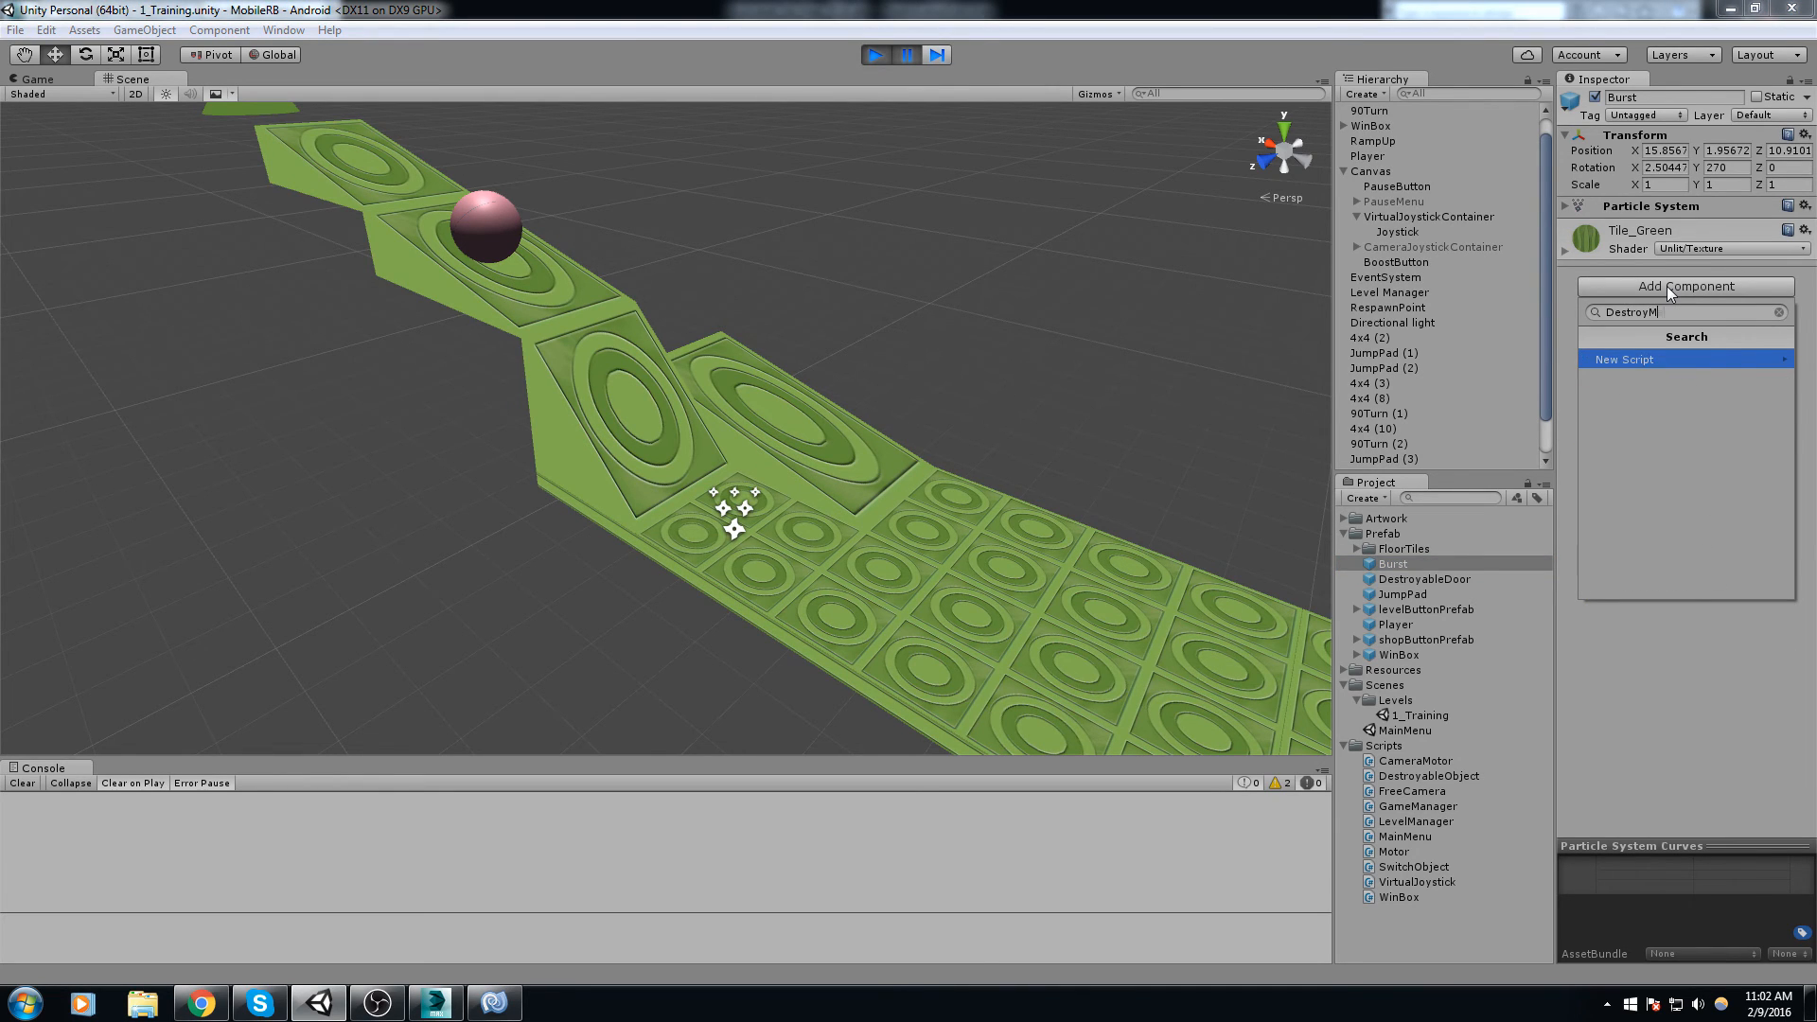
key(Return)
key(Return)
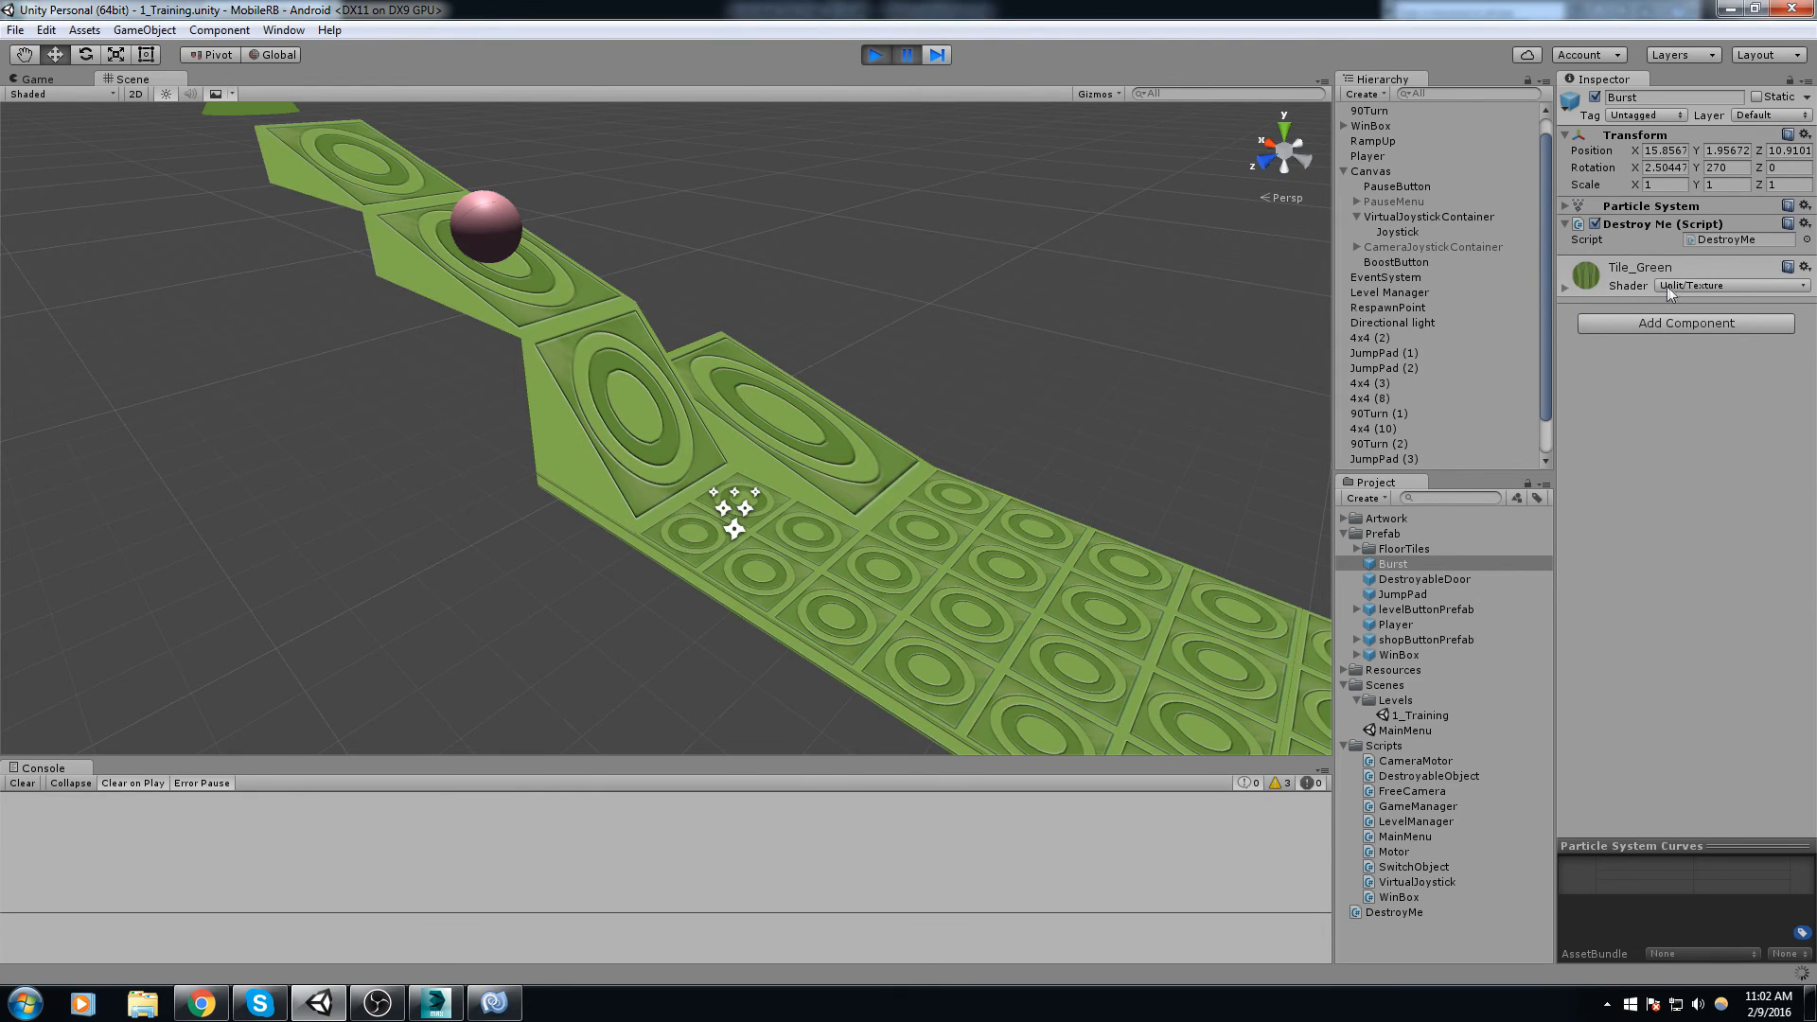
Step: Open the DestroyMe script, put the class's opening brace on its own line, and declare public float duration = 1.25f
click(1697, 239)
double_click(1737, 235)
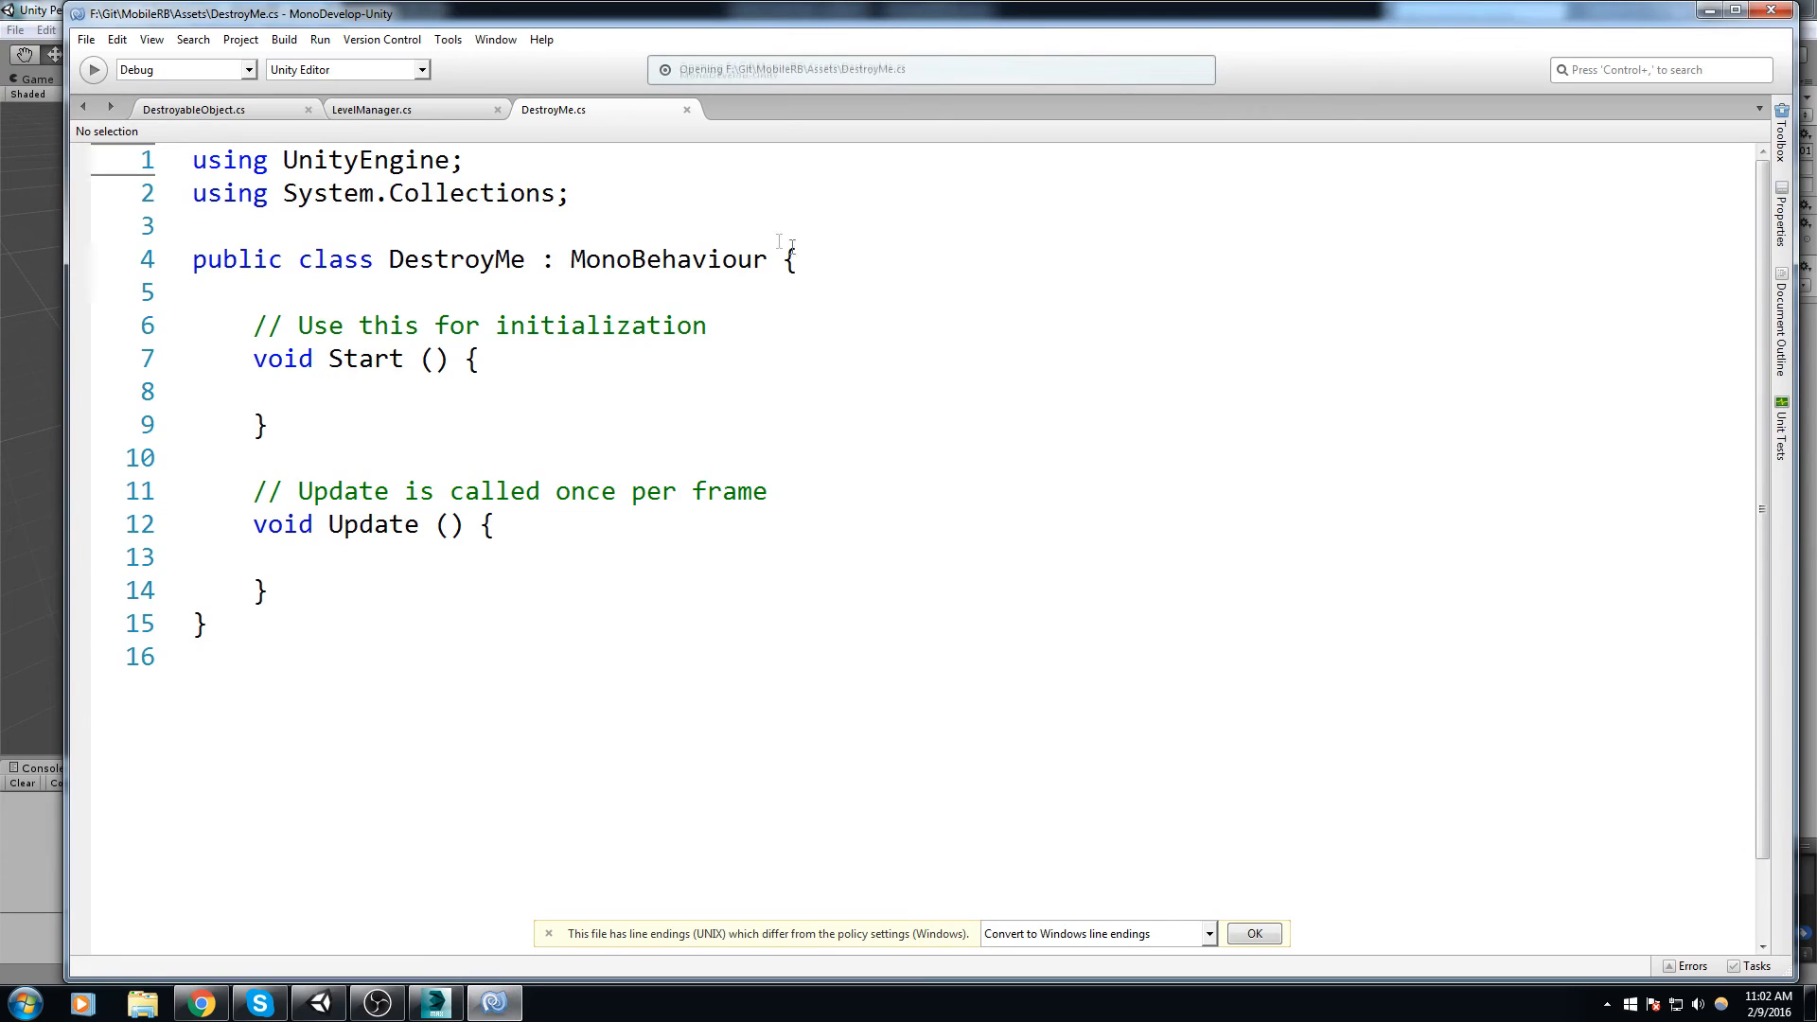
click(793, 248)
key(Return)
key(Return)
key(Up)
text(flo)
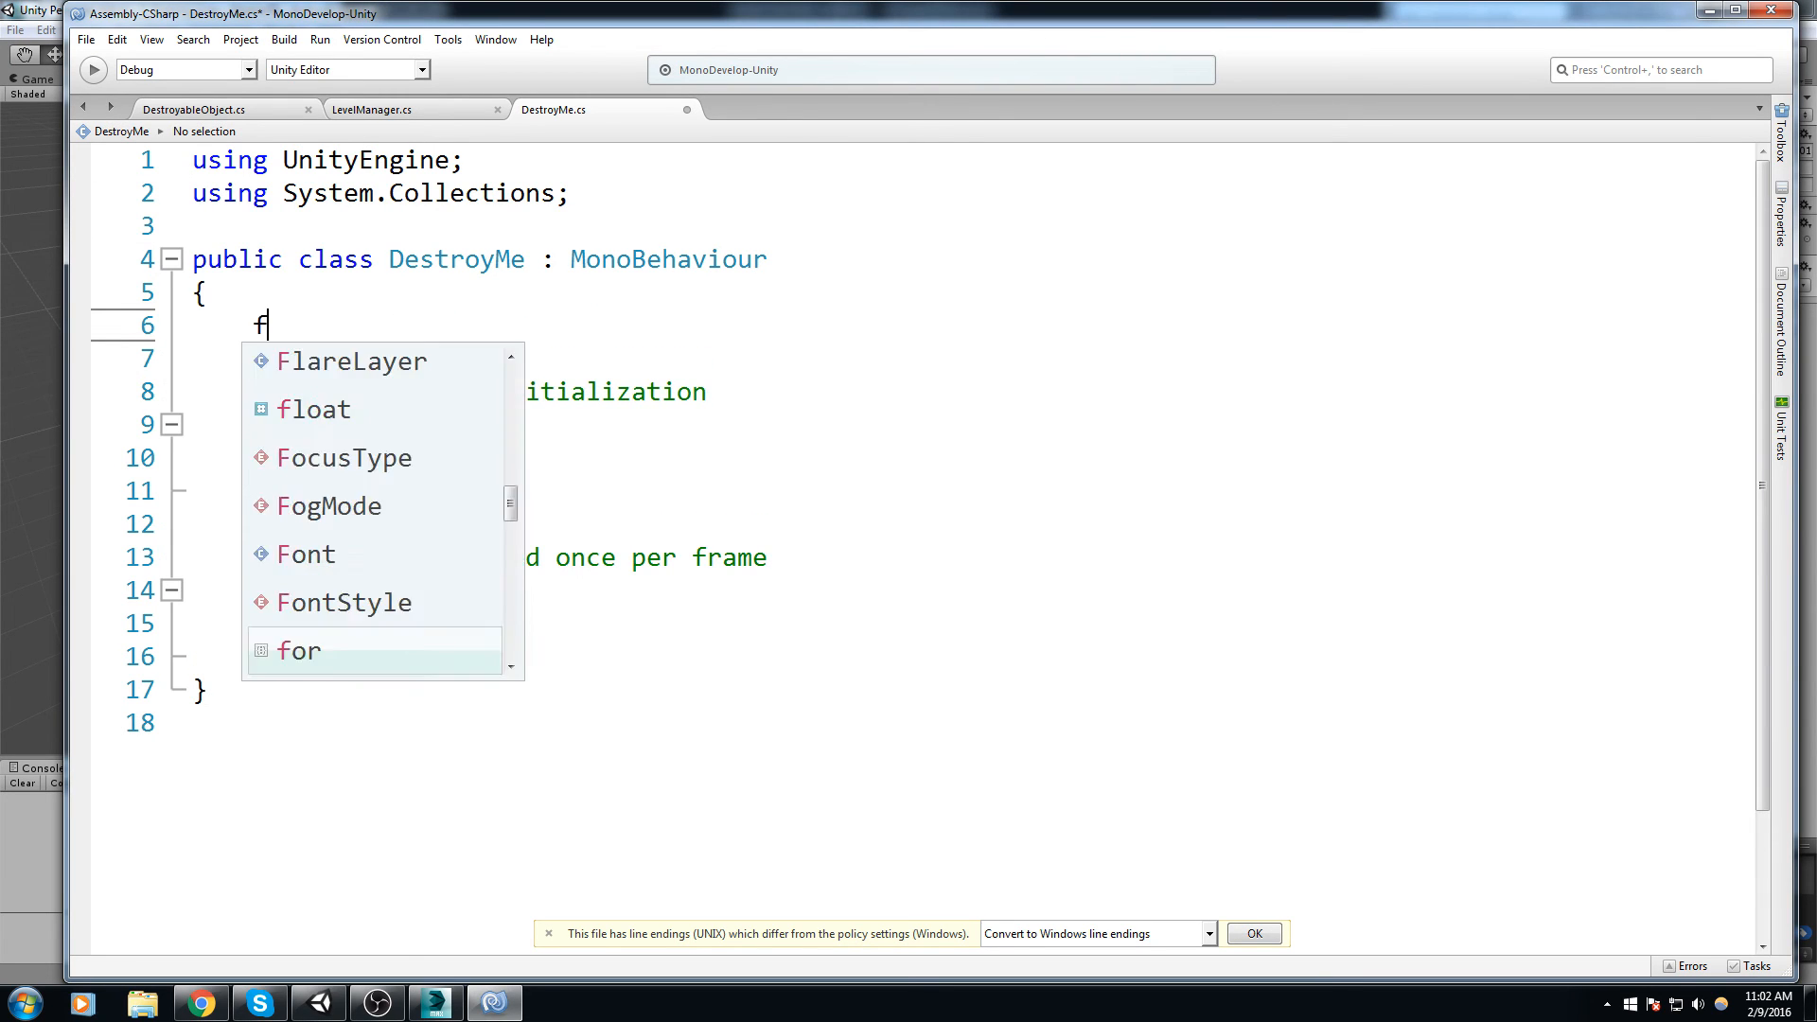
key(BackSpace)
key(BackSpace)
key(BackSpace)
text(priva)
key(BackSpace)
key(BackSpace)
key(BackSpace)
key(BackSpace)
key(BackSpace)
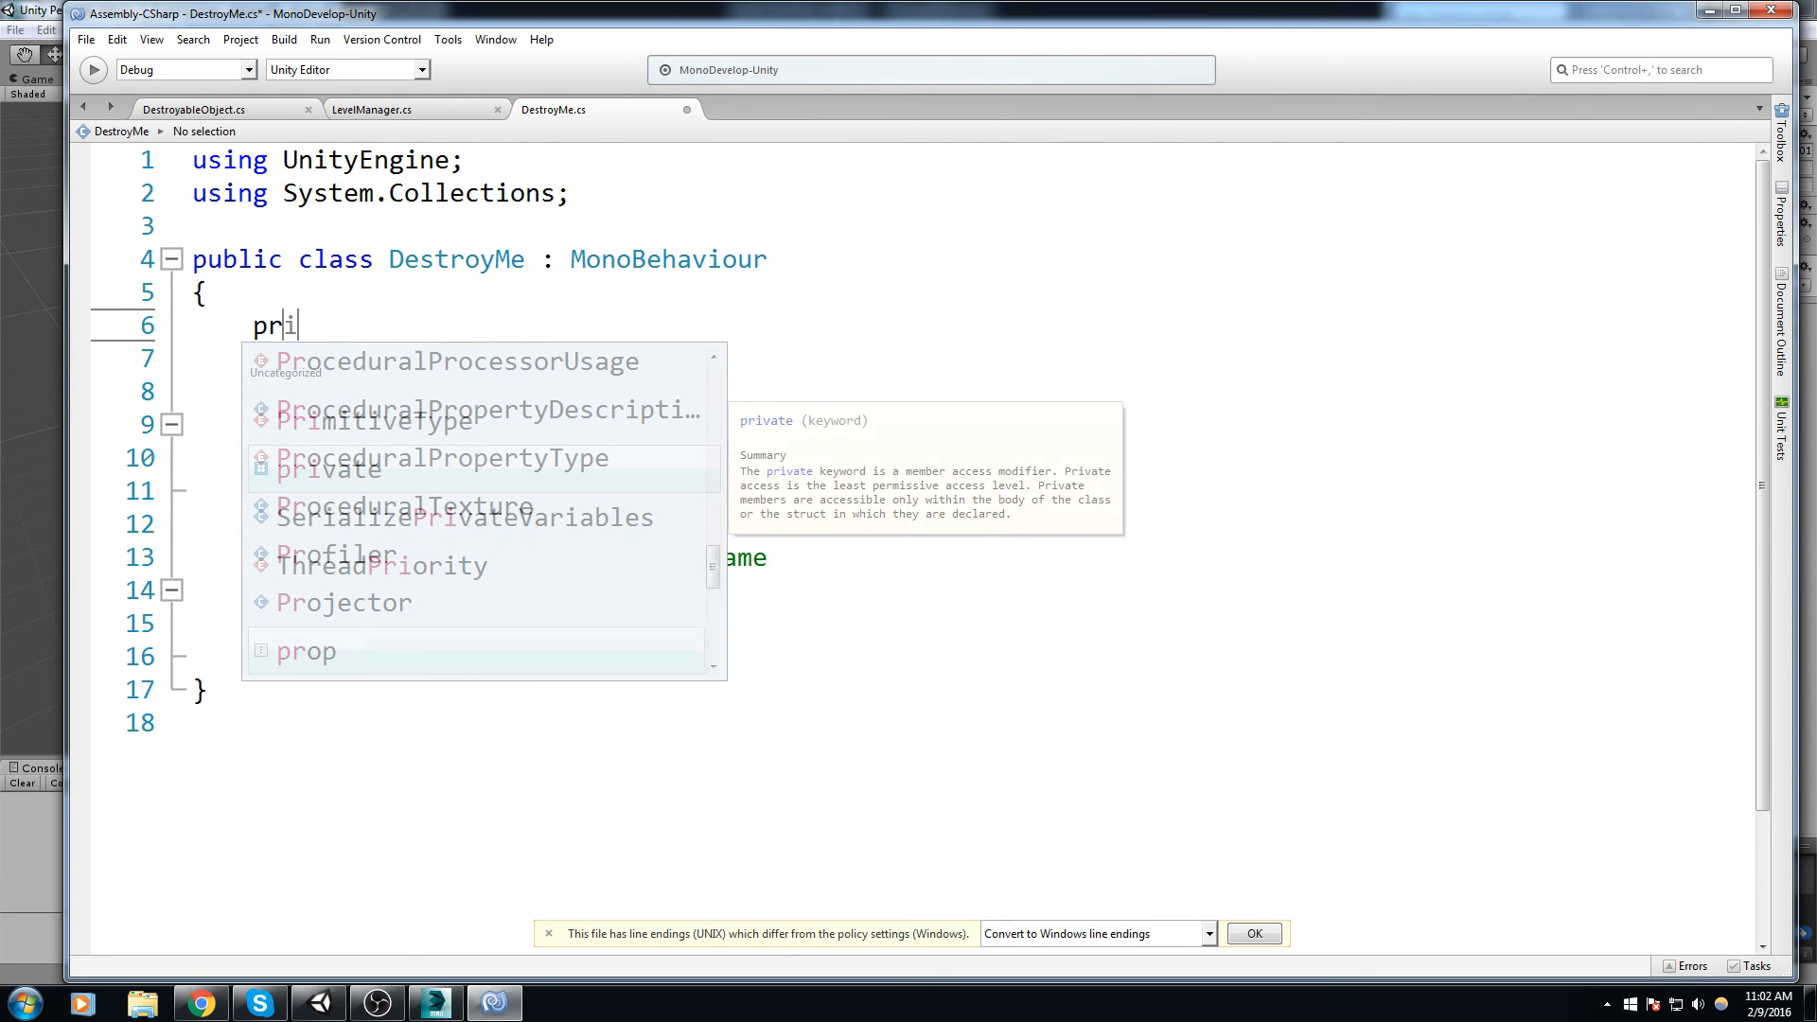
text(public float )
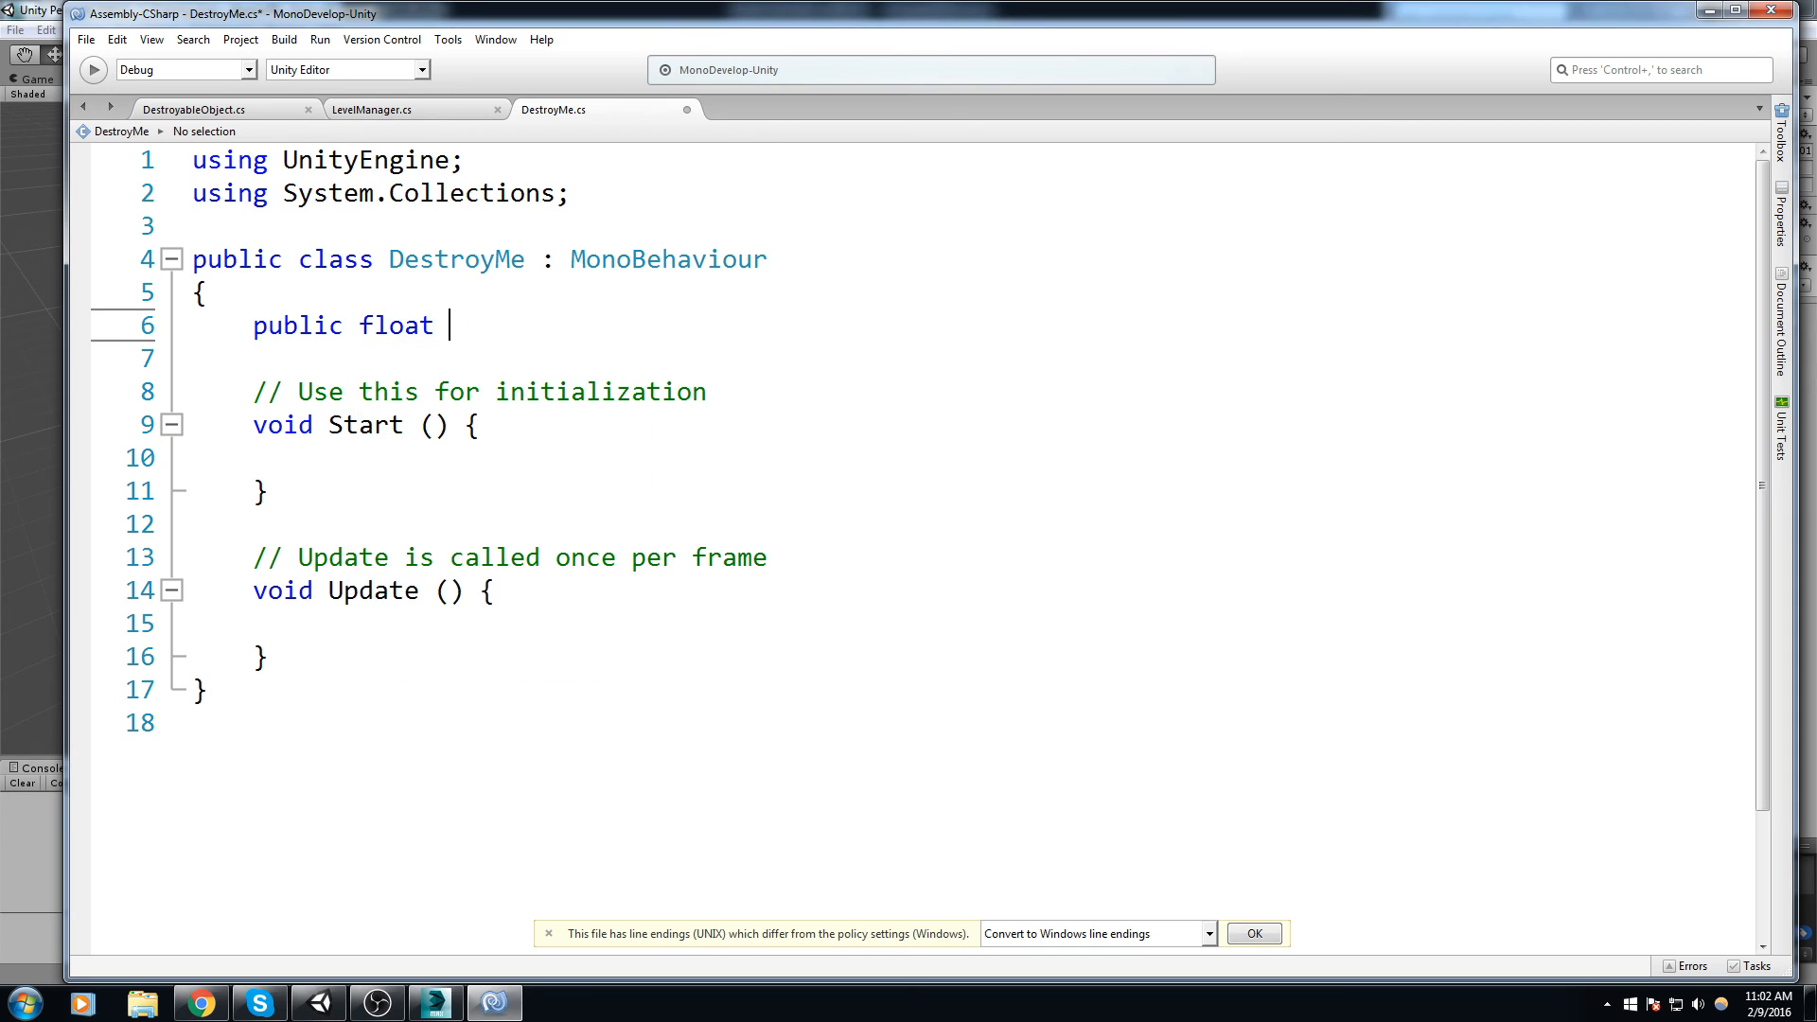
text(duration = 1.0)
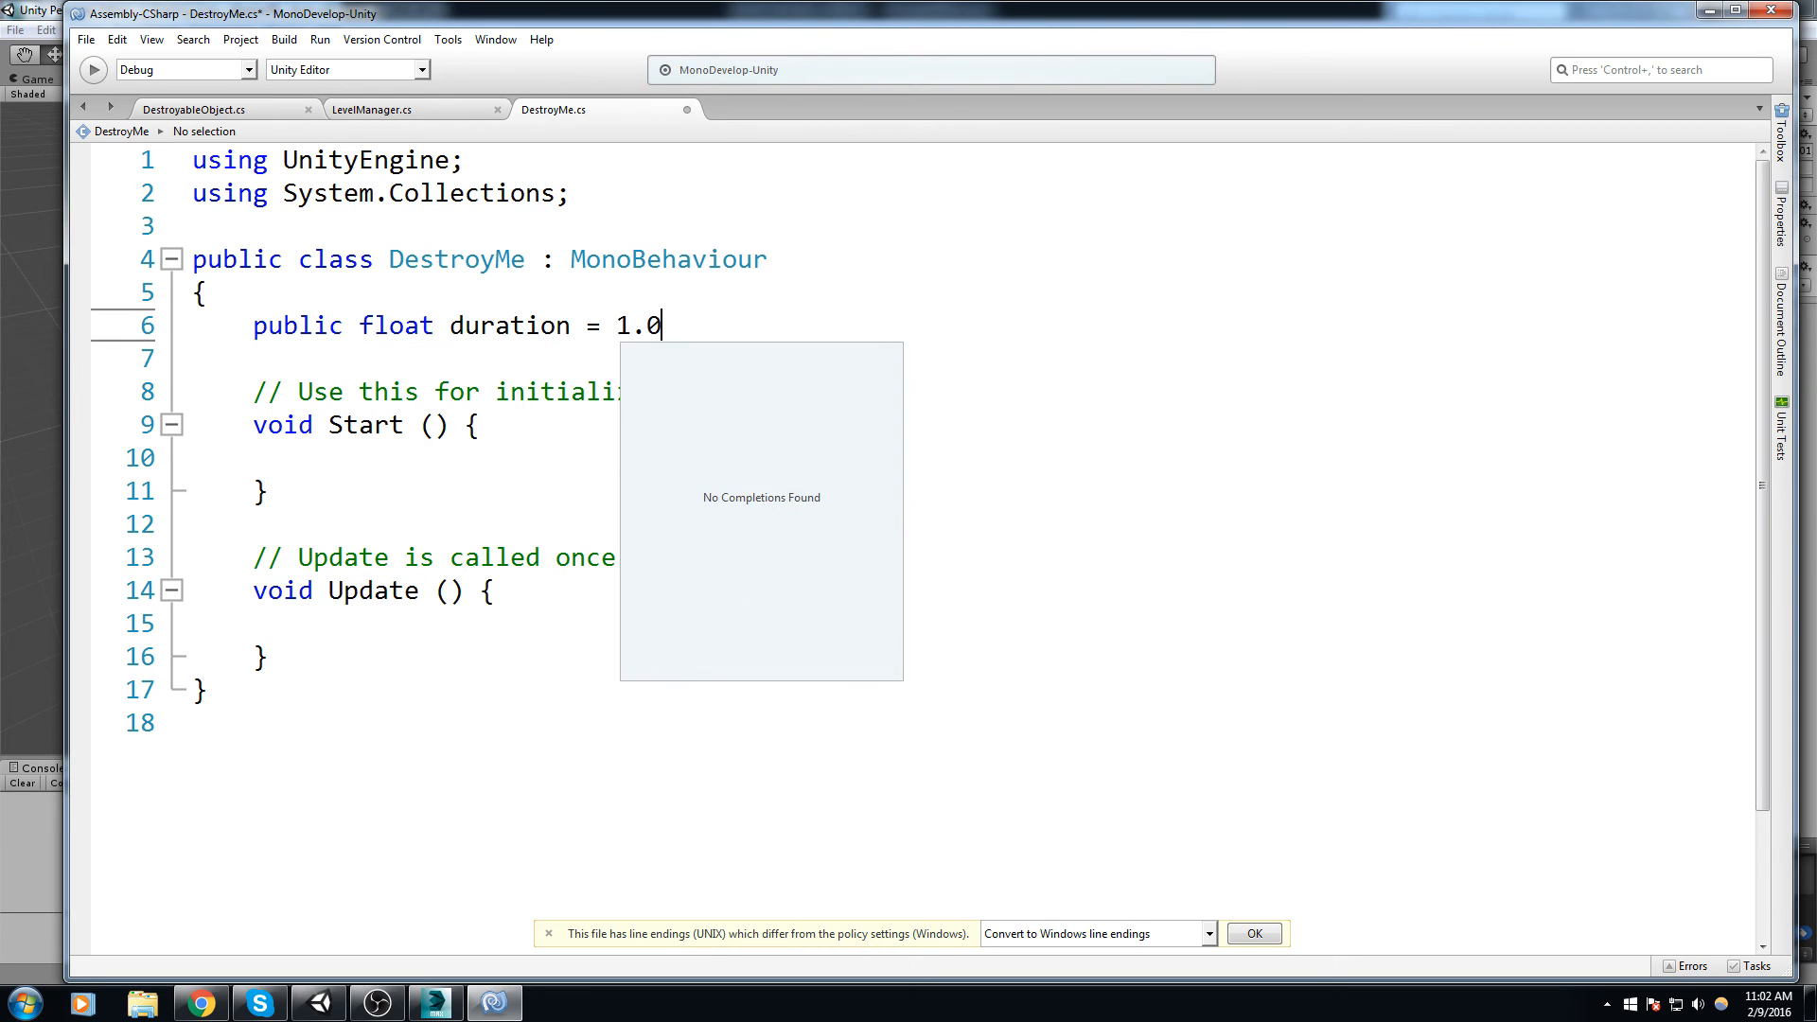
key(BackSpace)
text(25f;)
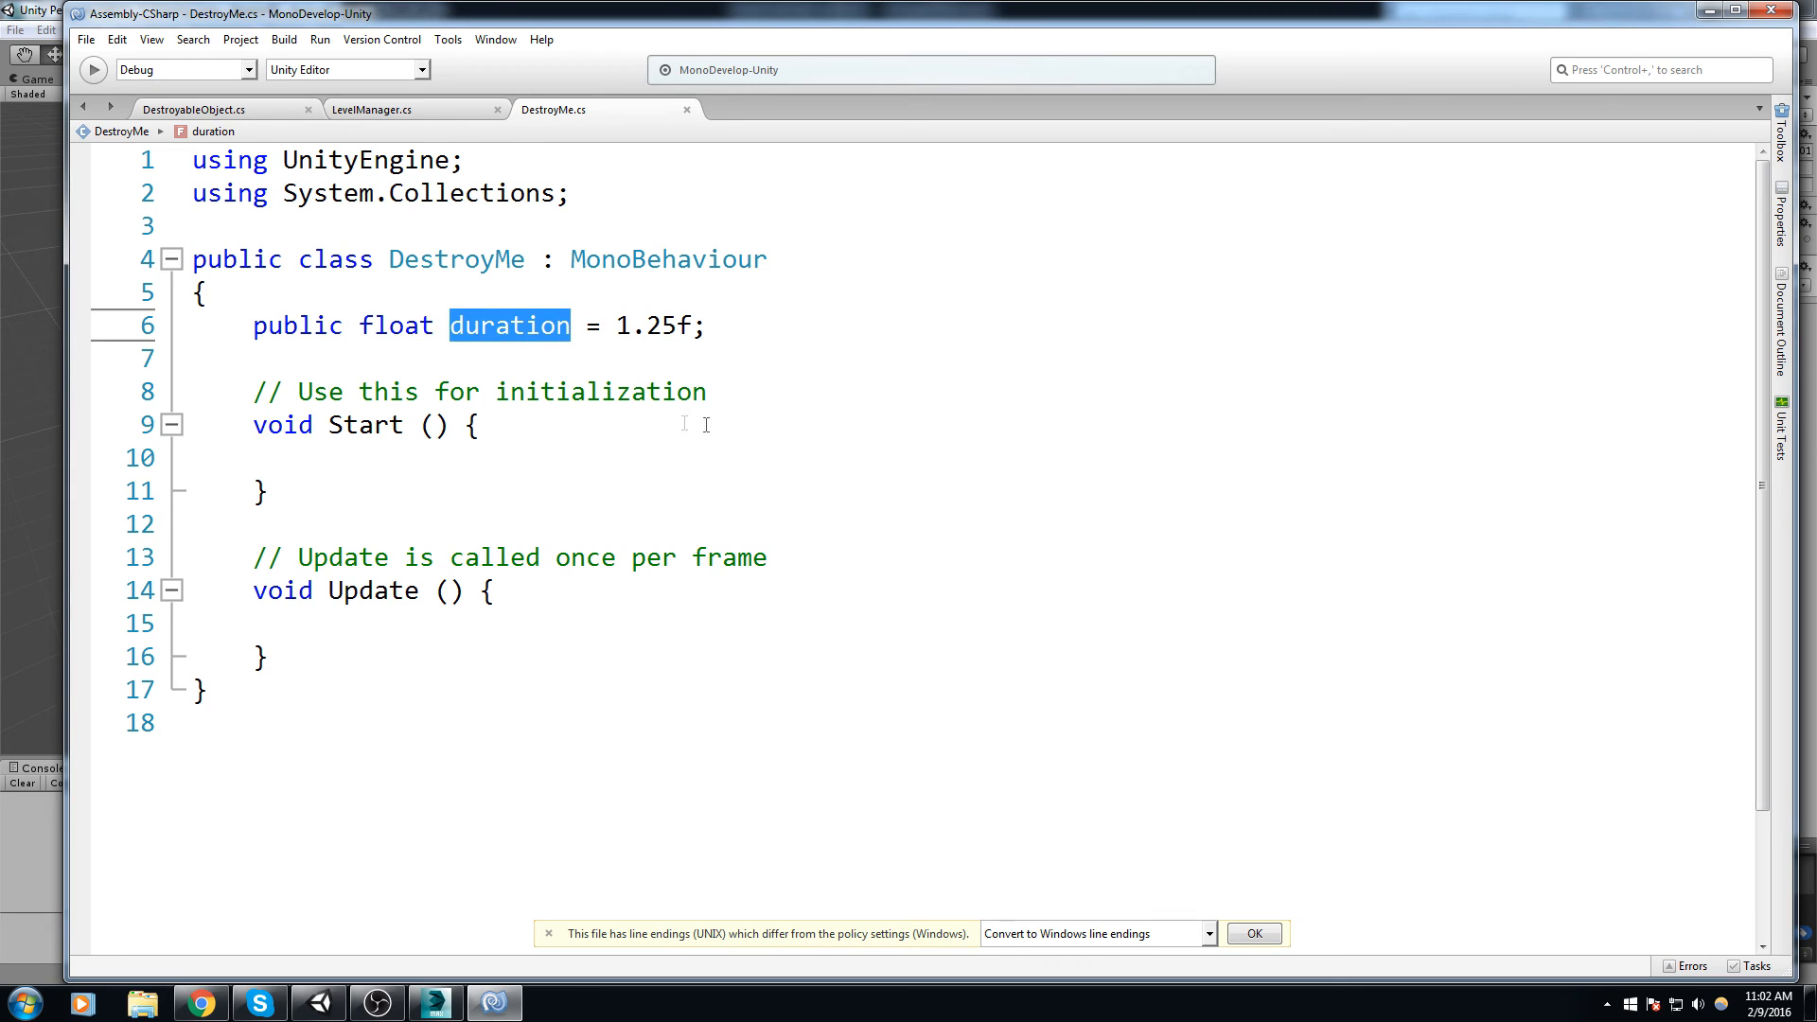
Step: Remove the comment above Start, make the method private, and declare a private float startTime above it
key(BackSpace)
key(BackSpace)
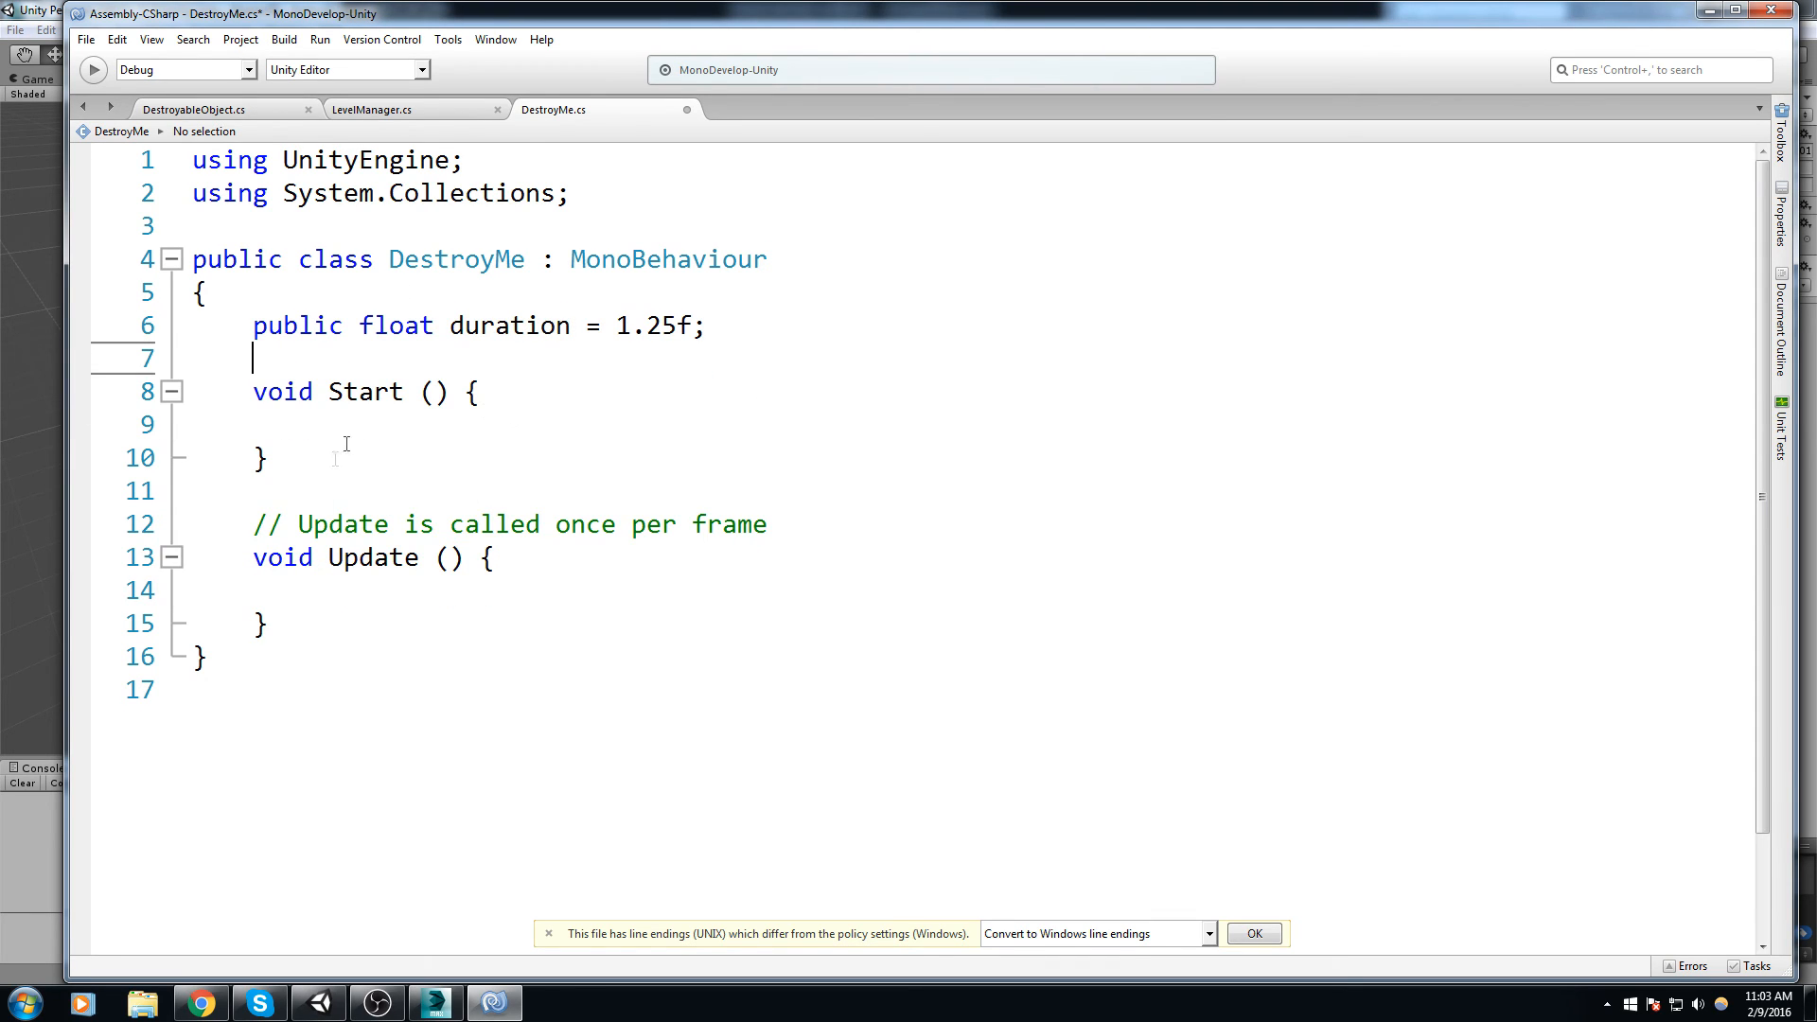
key(Return)
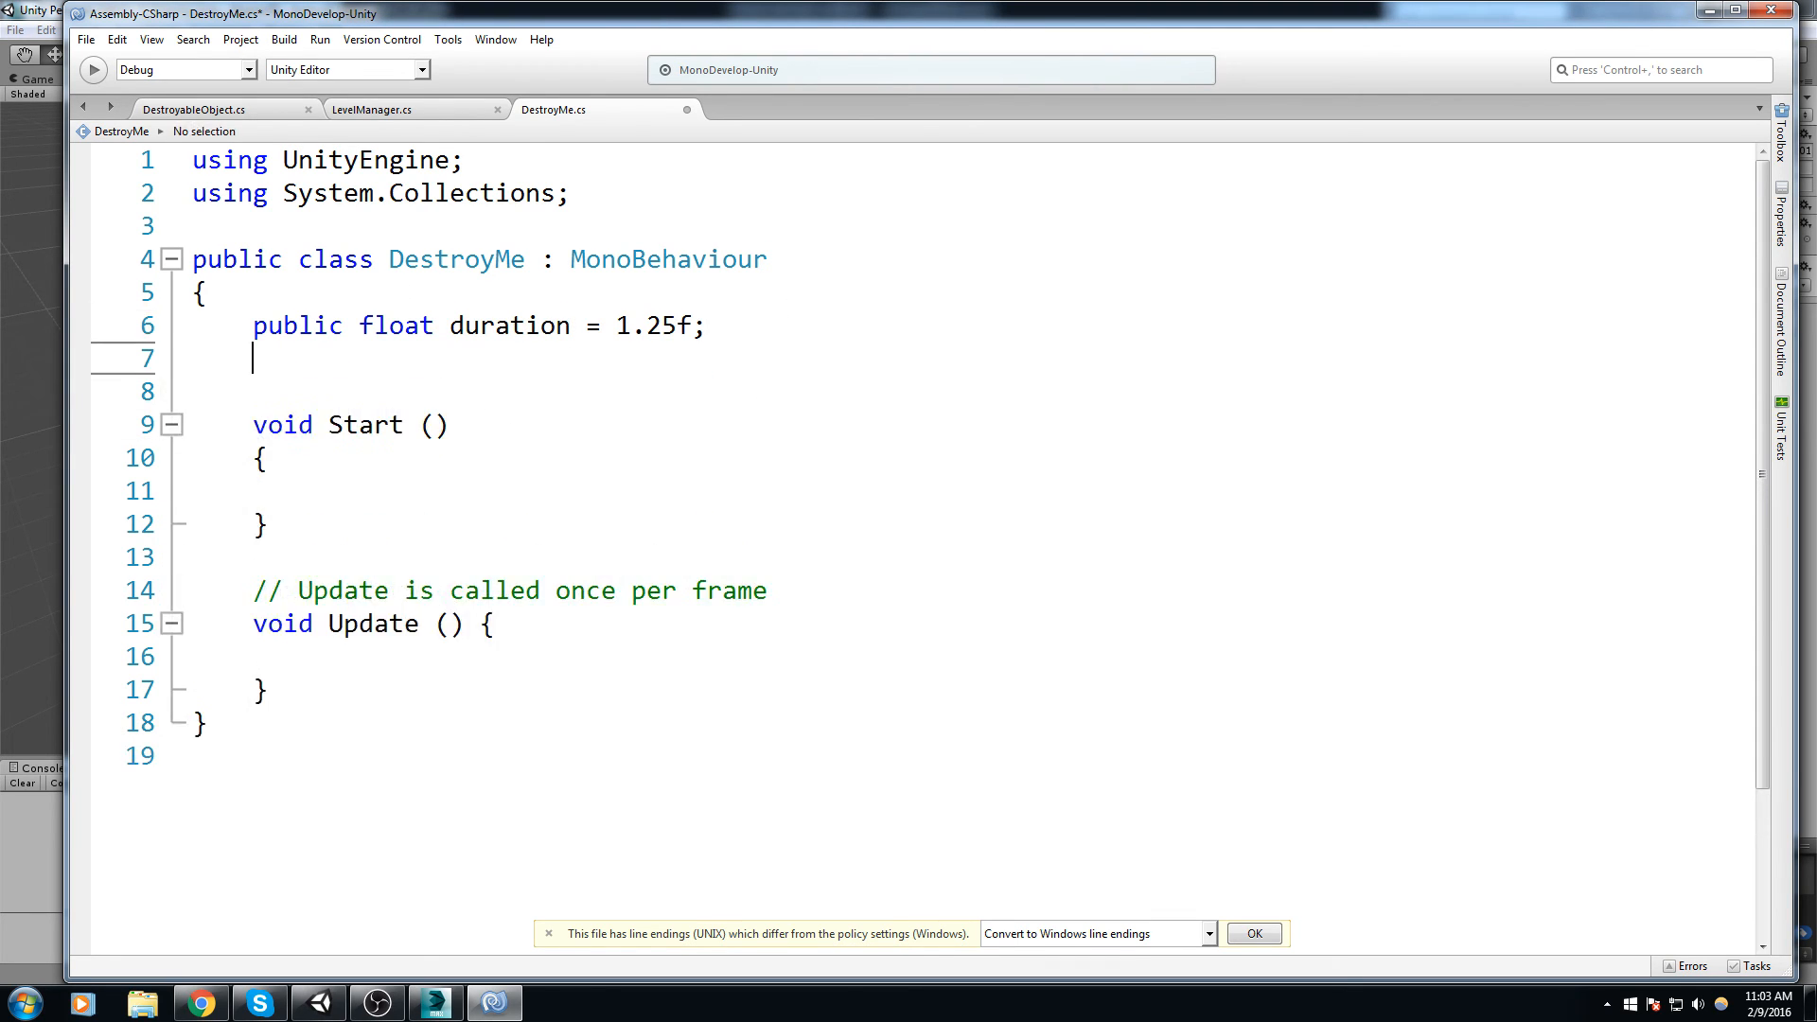
key(Return)
text(private float startTime)
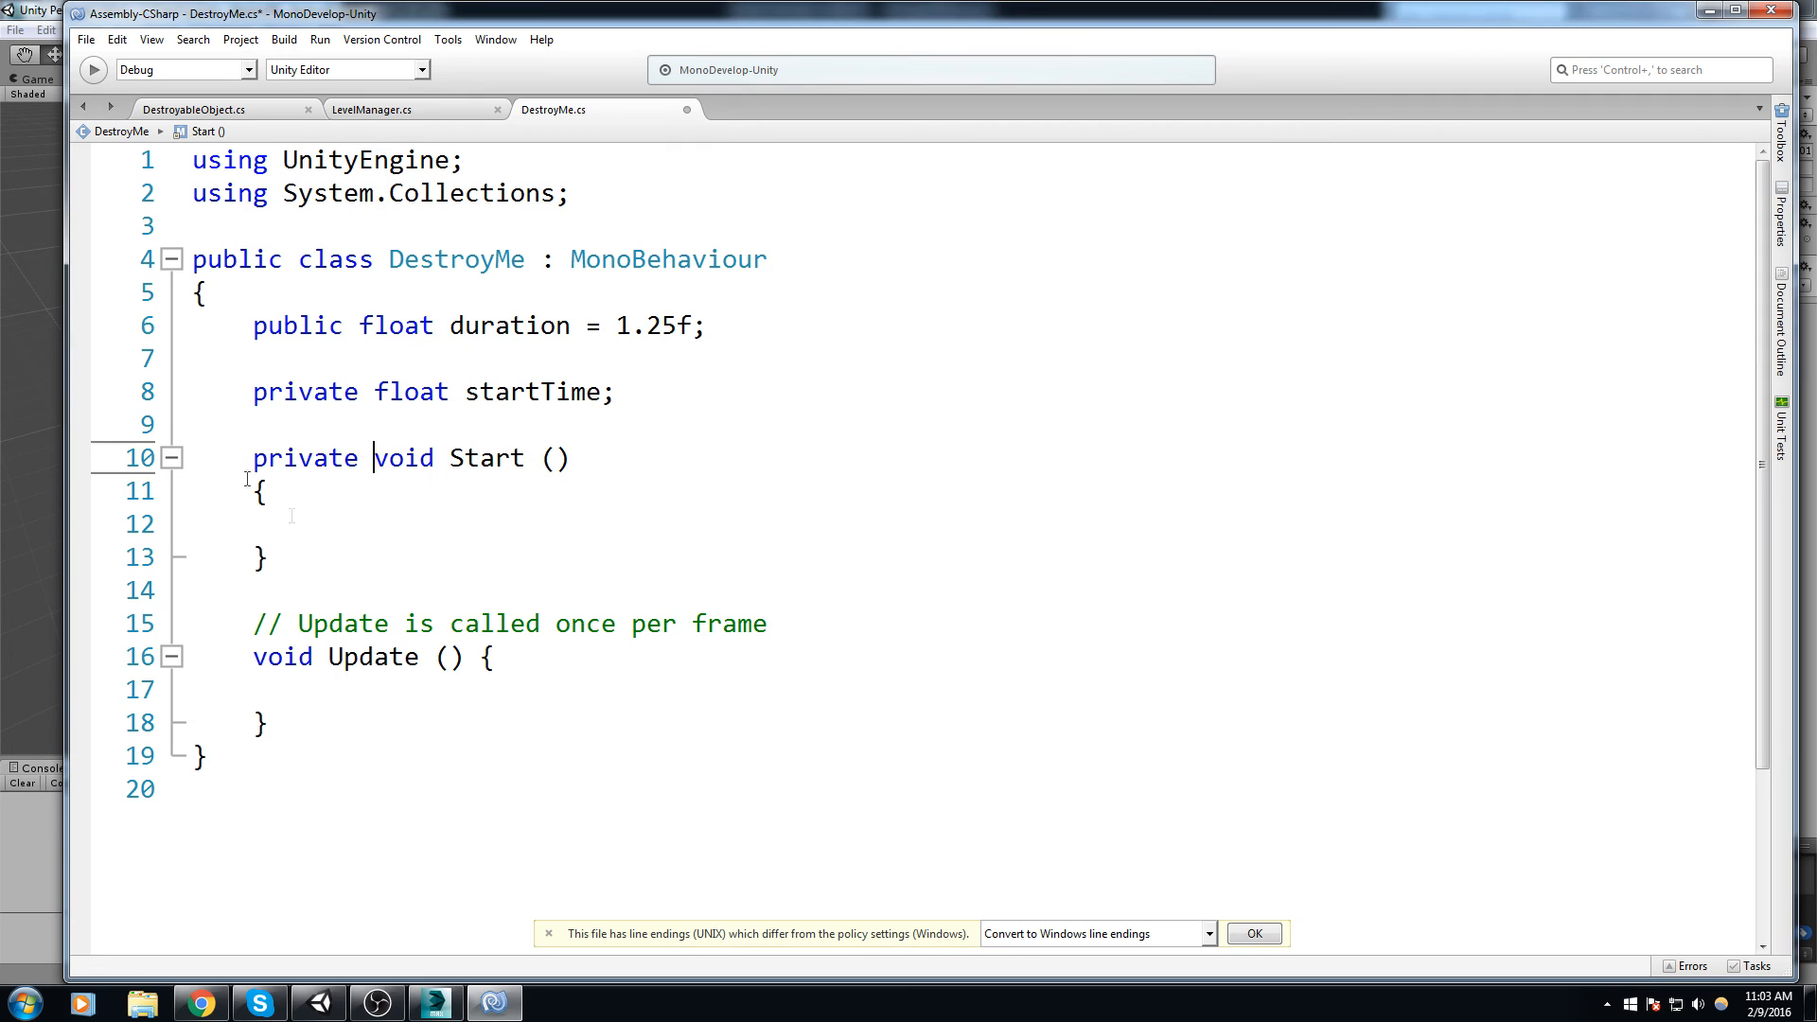
Step: Assign Time.time to startTime inside the Start method
text( s)
key(BackSpace)
key(Tab)
text(s)
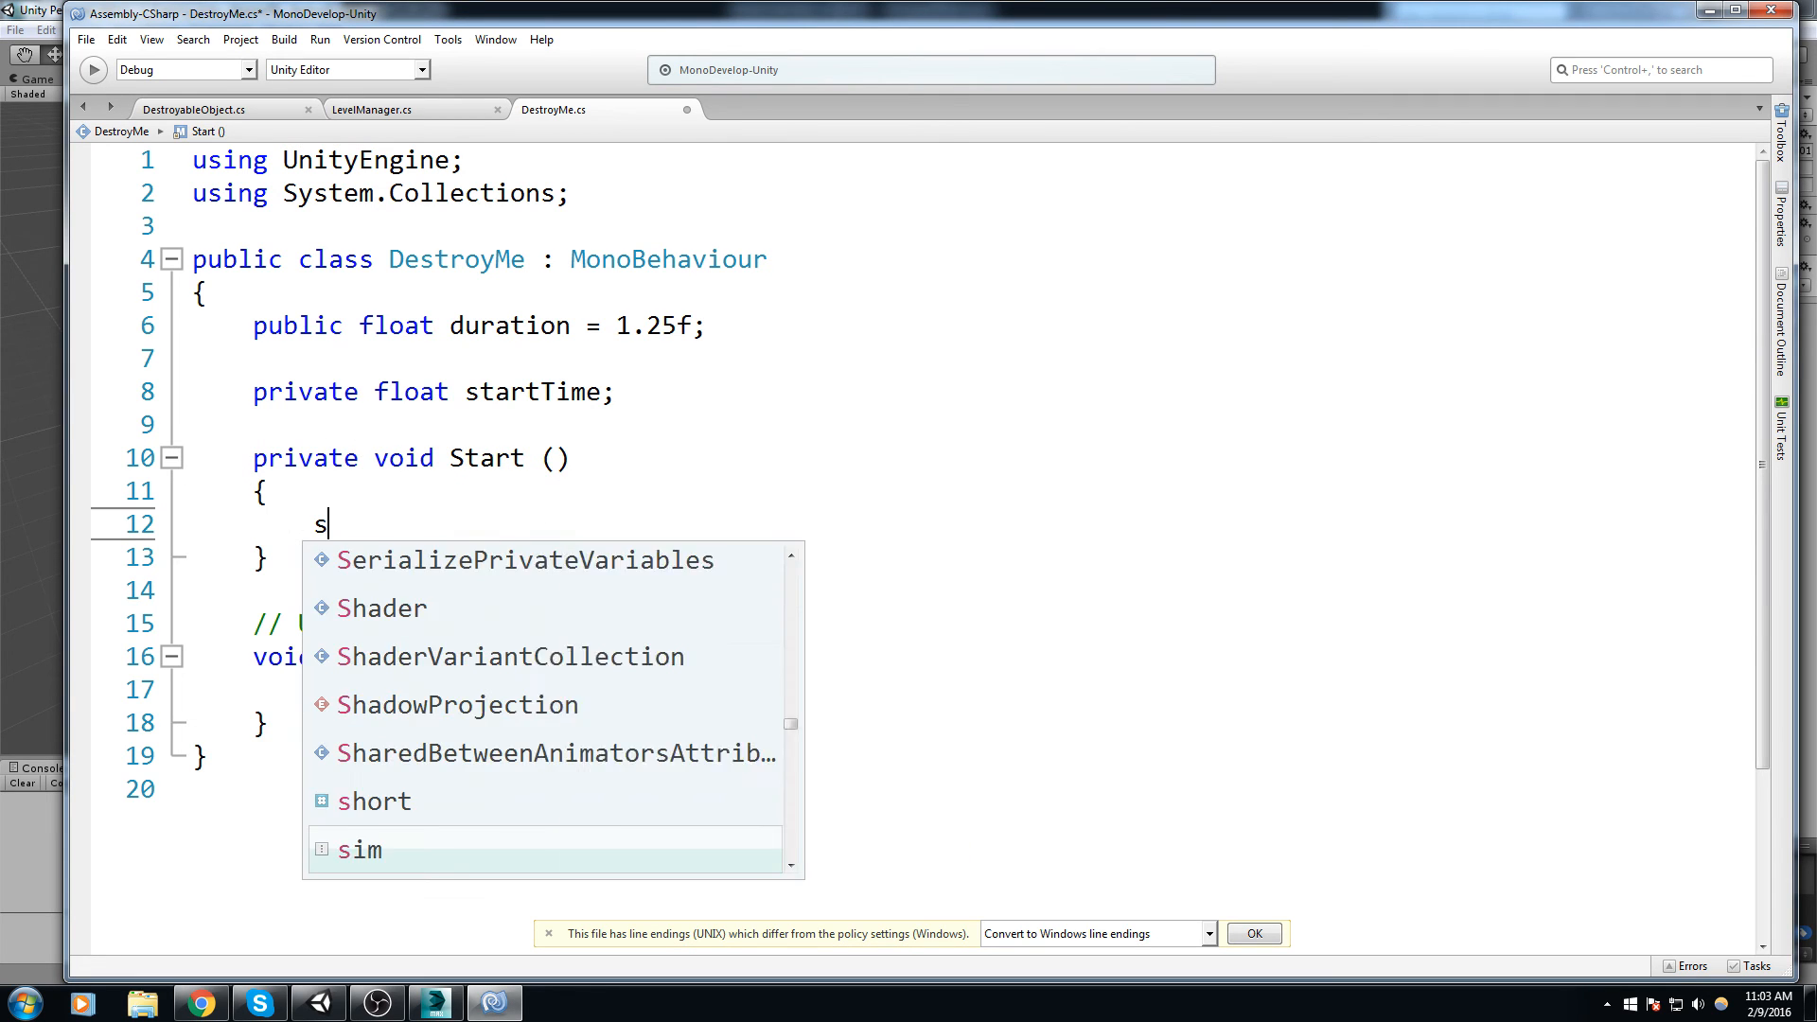
text(tarrttTime = Time.time;)
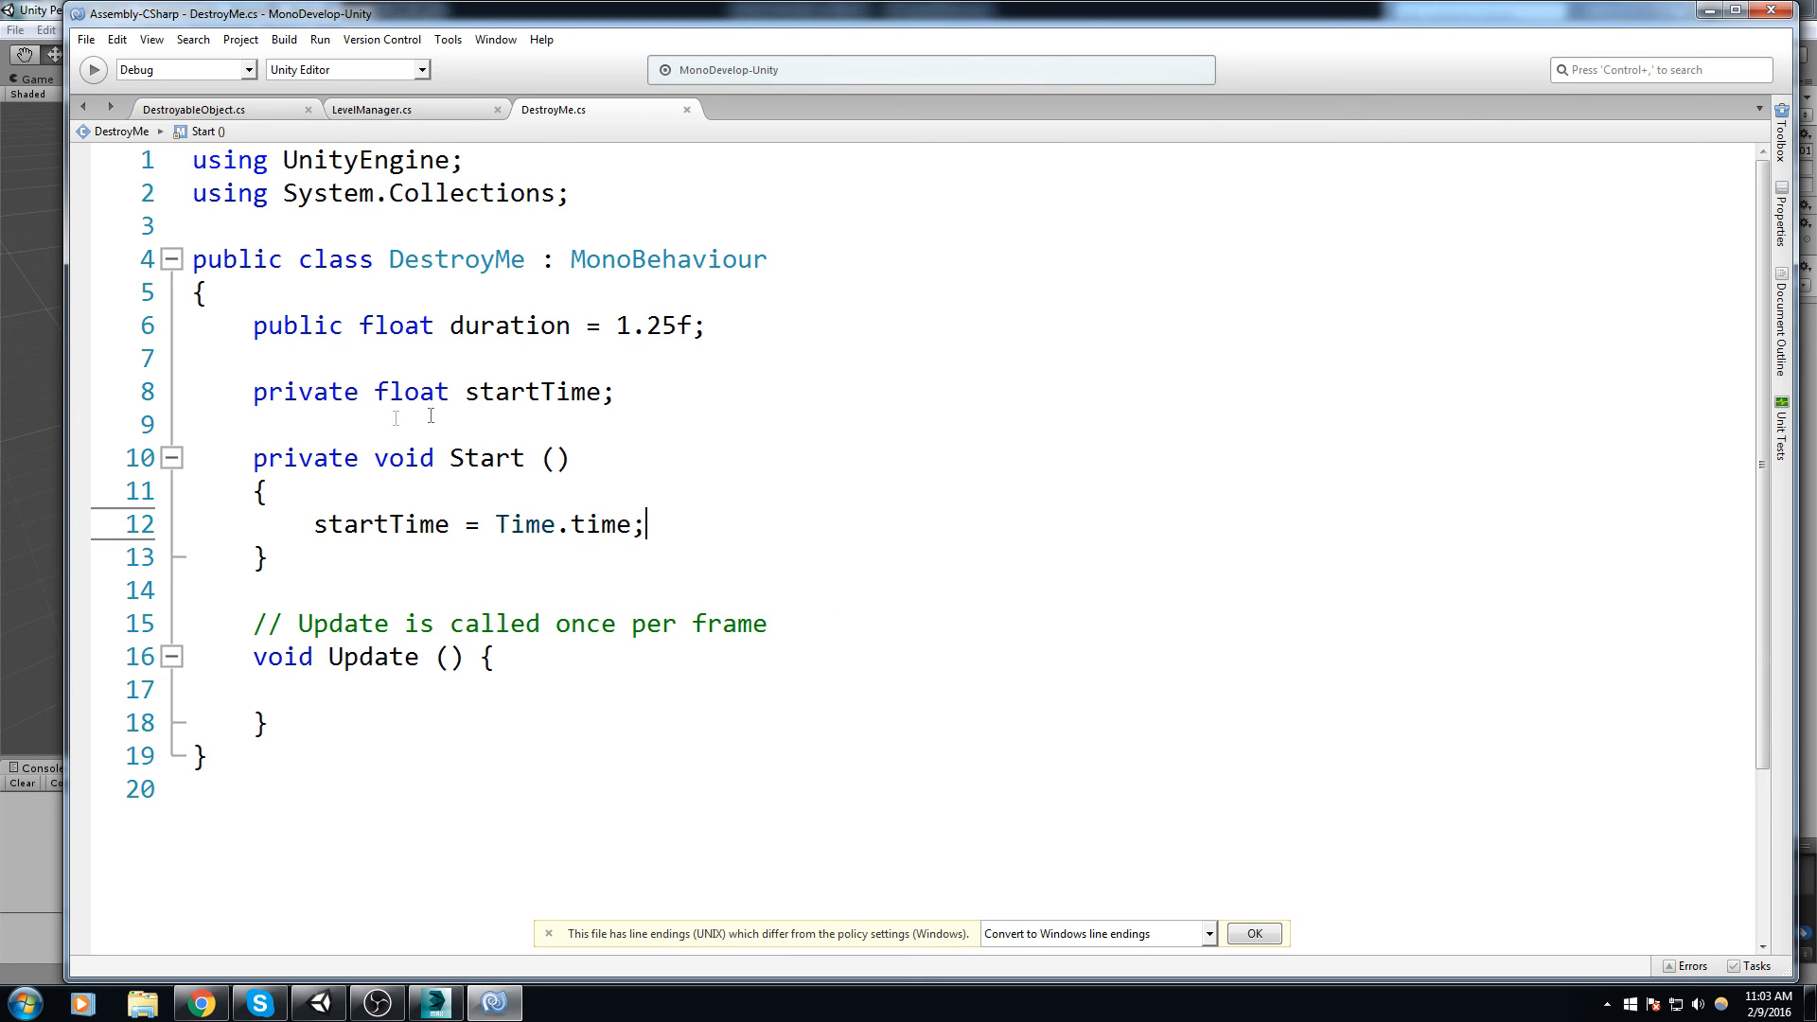
Step: Make Update private without its comment, and have it destroy this.gameObject when Time.time - startTime > duration
drag(820, 613, 194, 625)
key(BackSpace)
key(BackSpace)
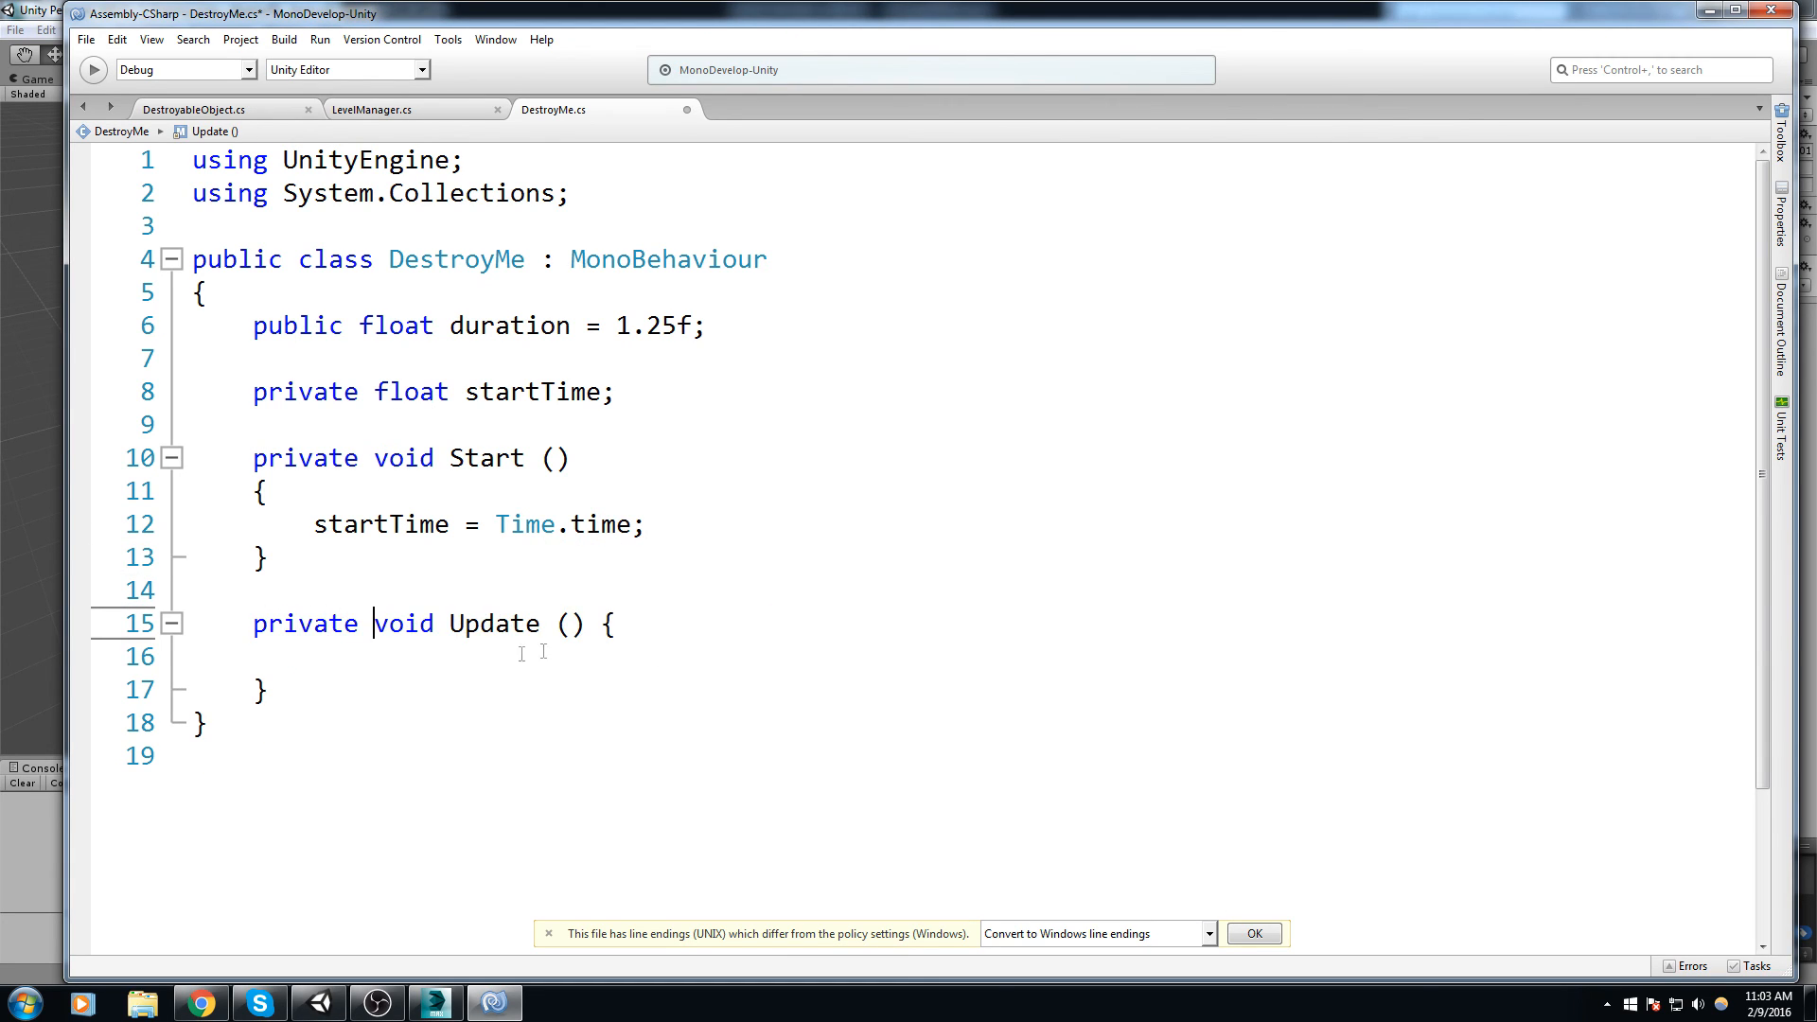
text(if(Time.time - Start)
key(ctrl+space)
key(Down)
key(Return)
text(> duration)
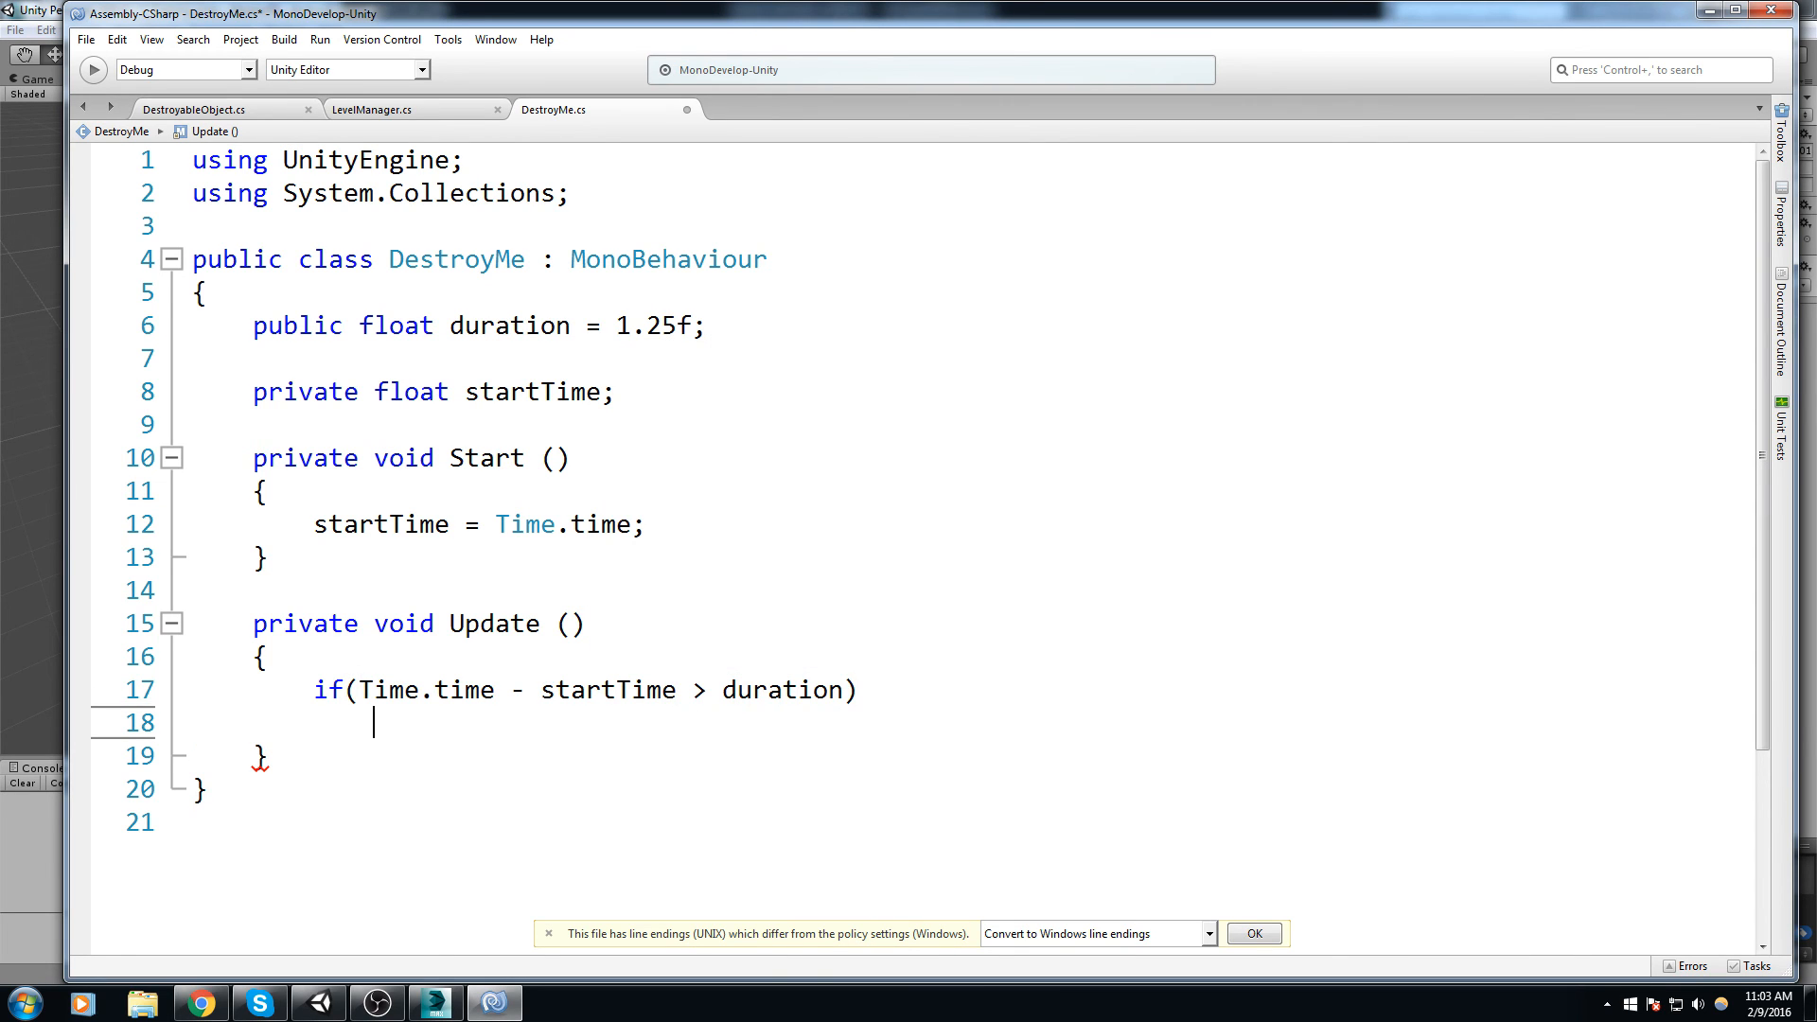
text(Desty)
key(BackSpace)
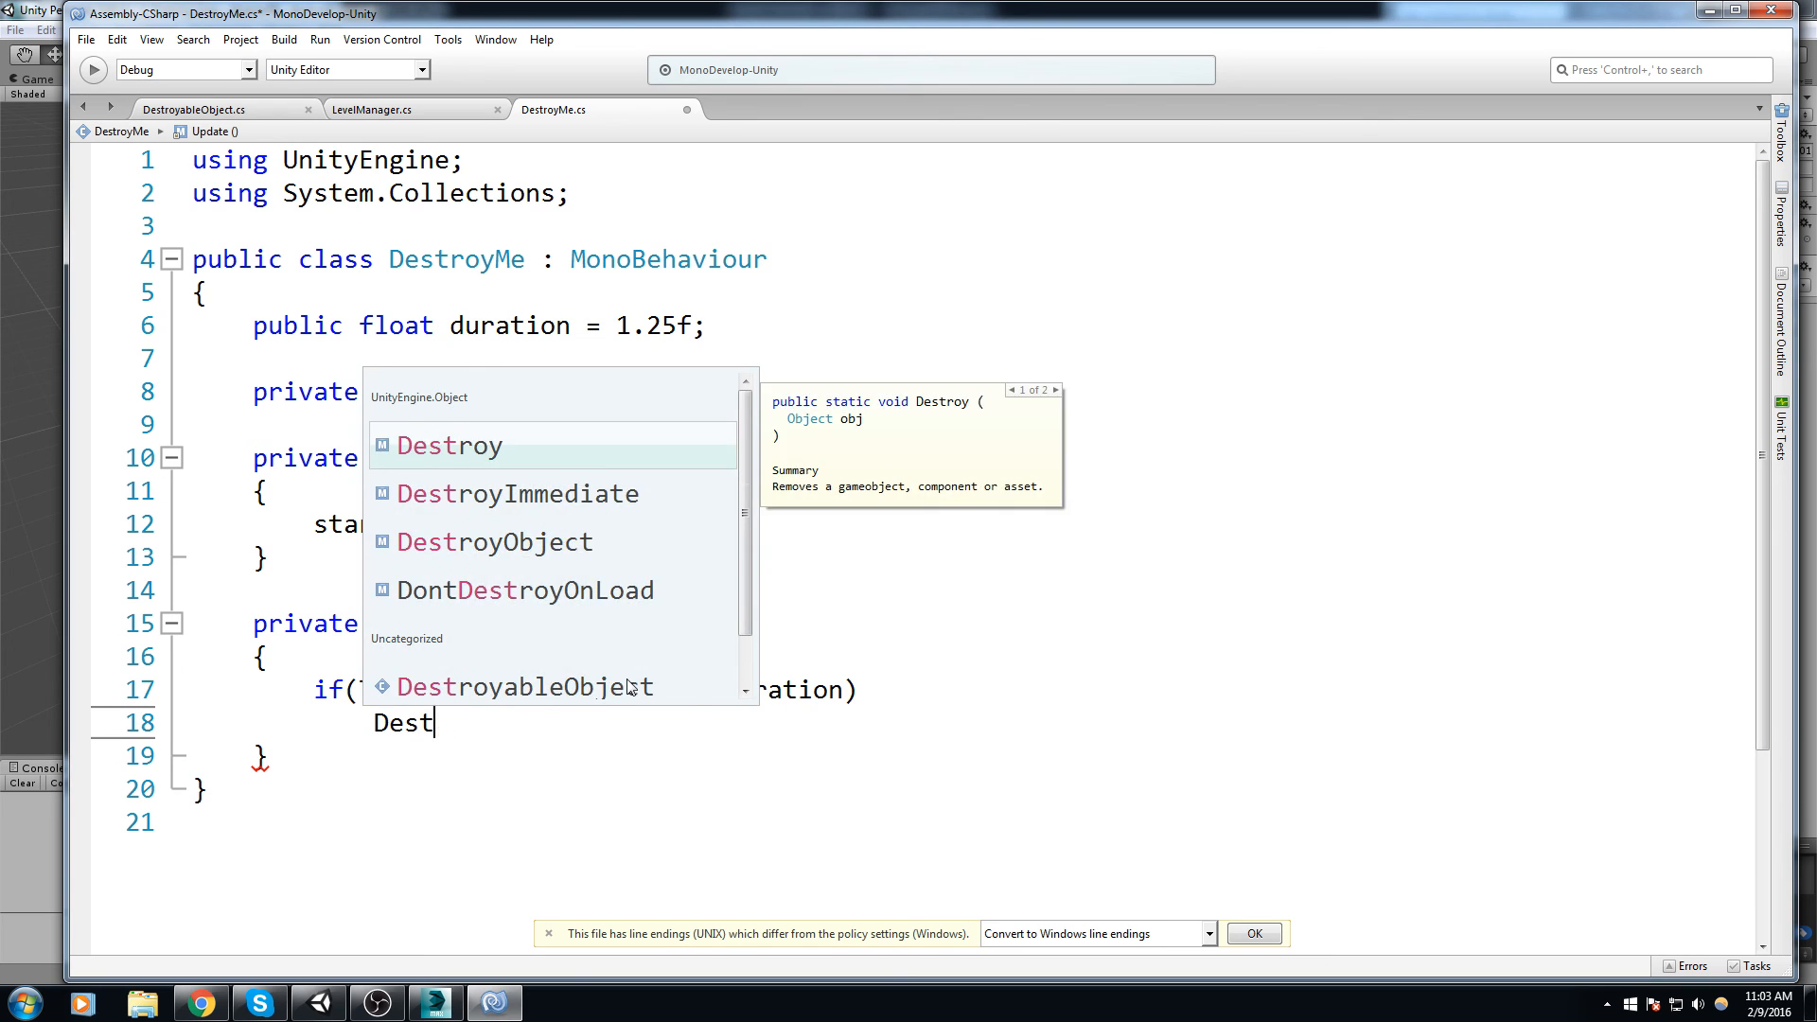
text((this).gameObject);)
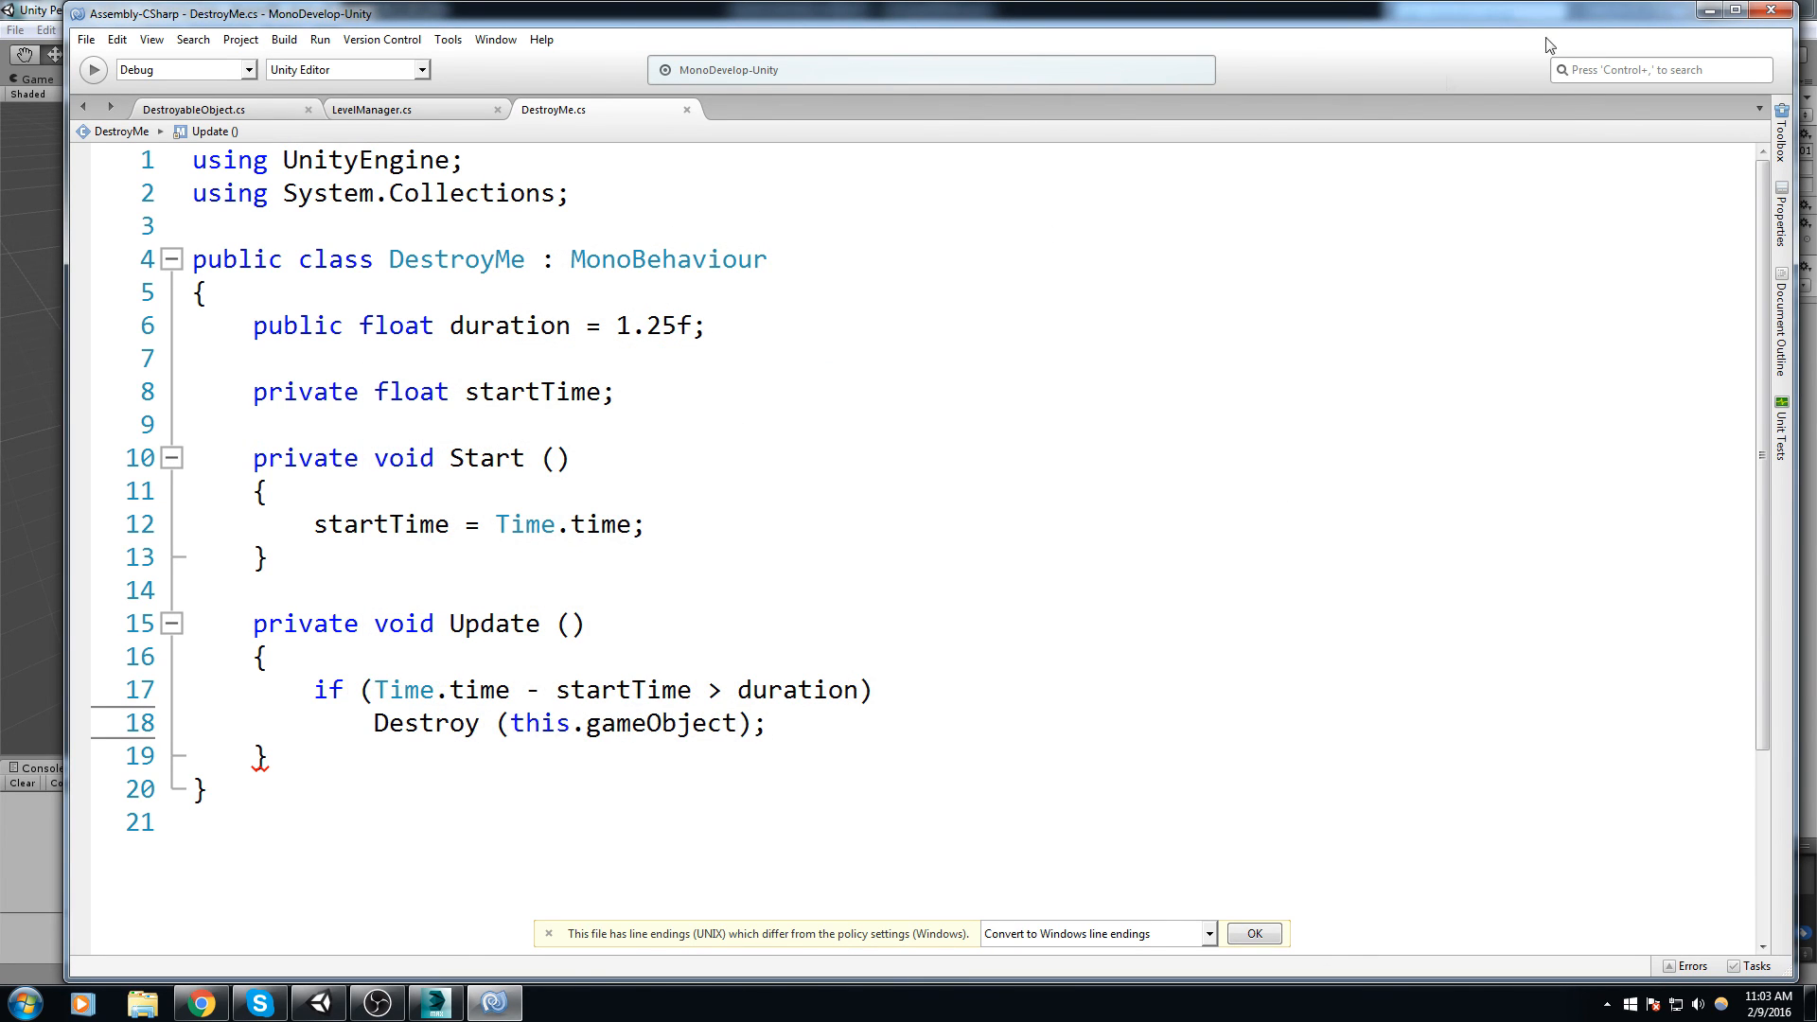
Step: Switch back to Unity, stop the paused game, and playtest the level again with the DestroyMe script on Burst
click(1709, 14)
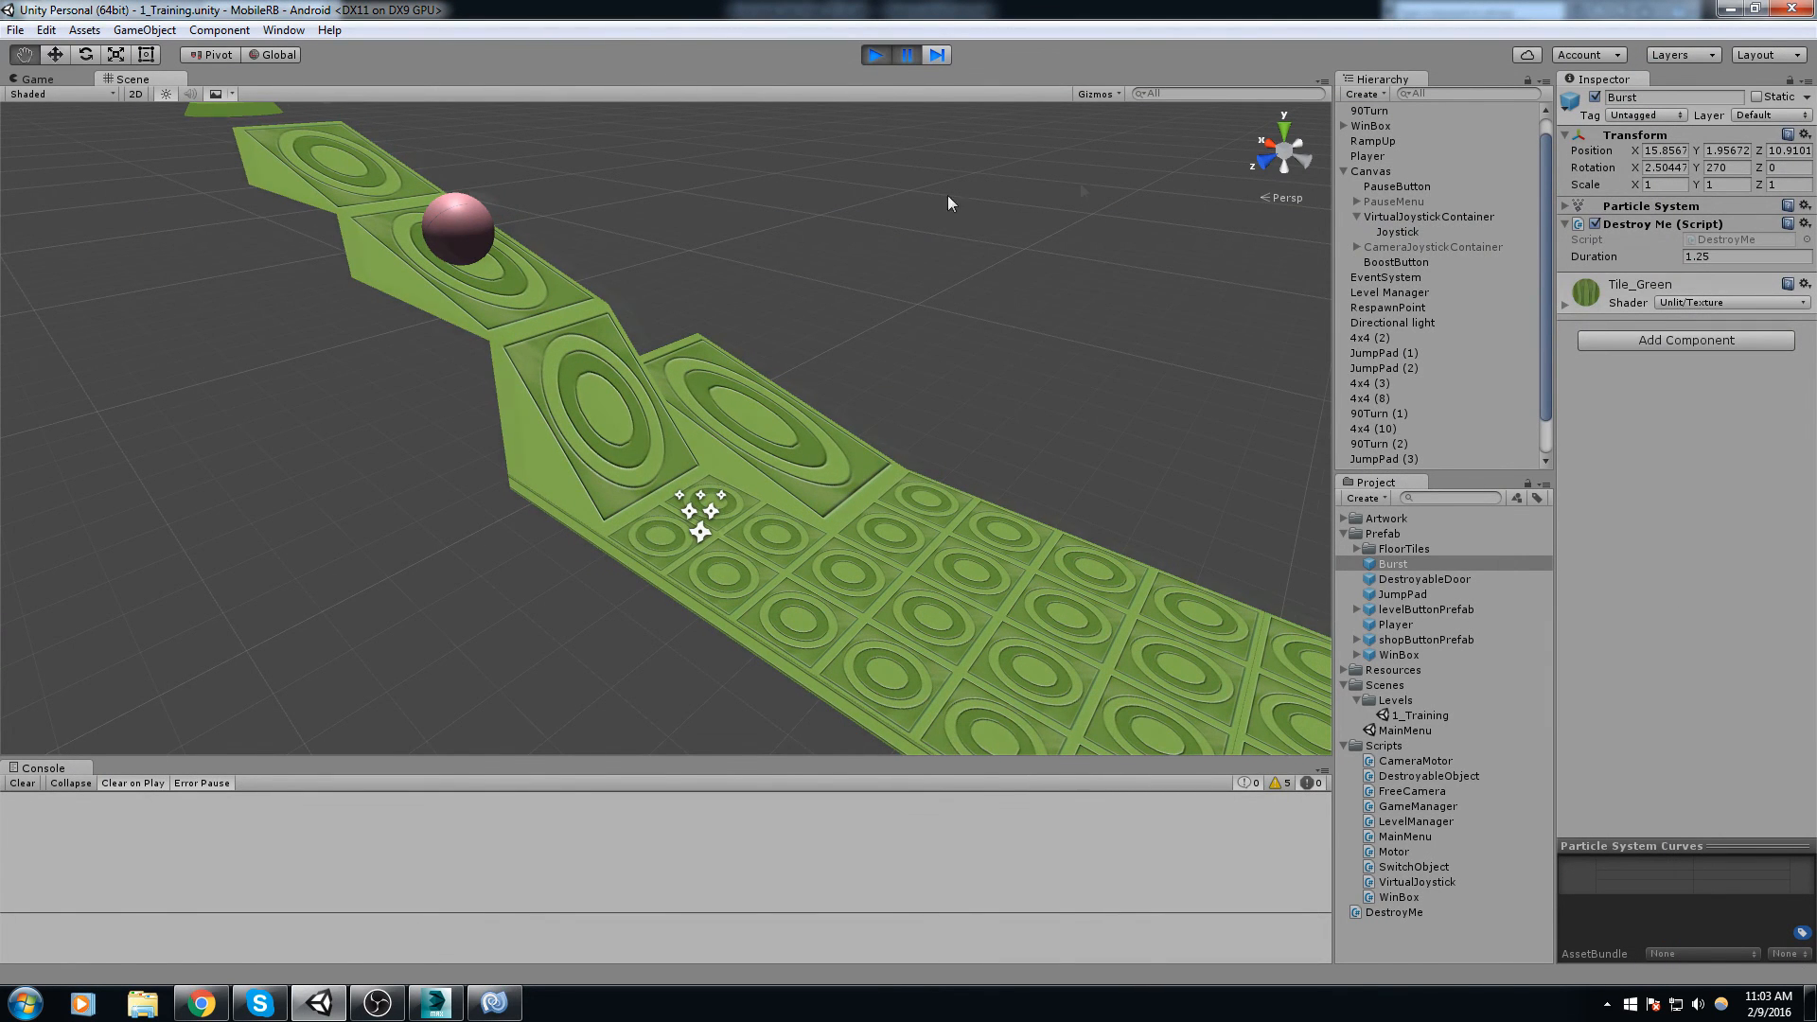
click(875, 55)
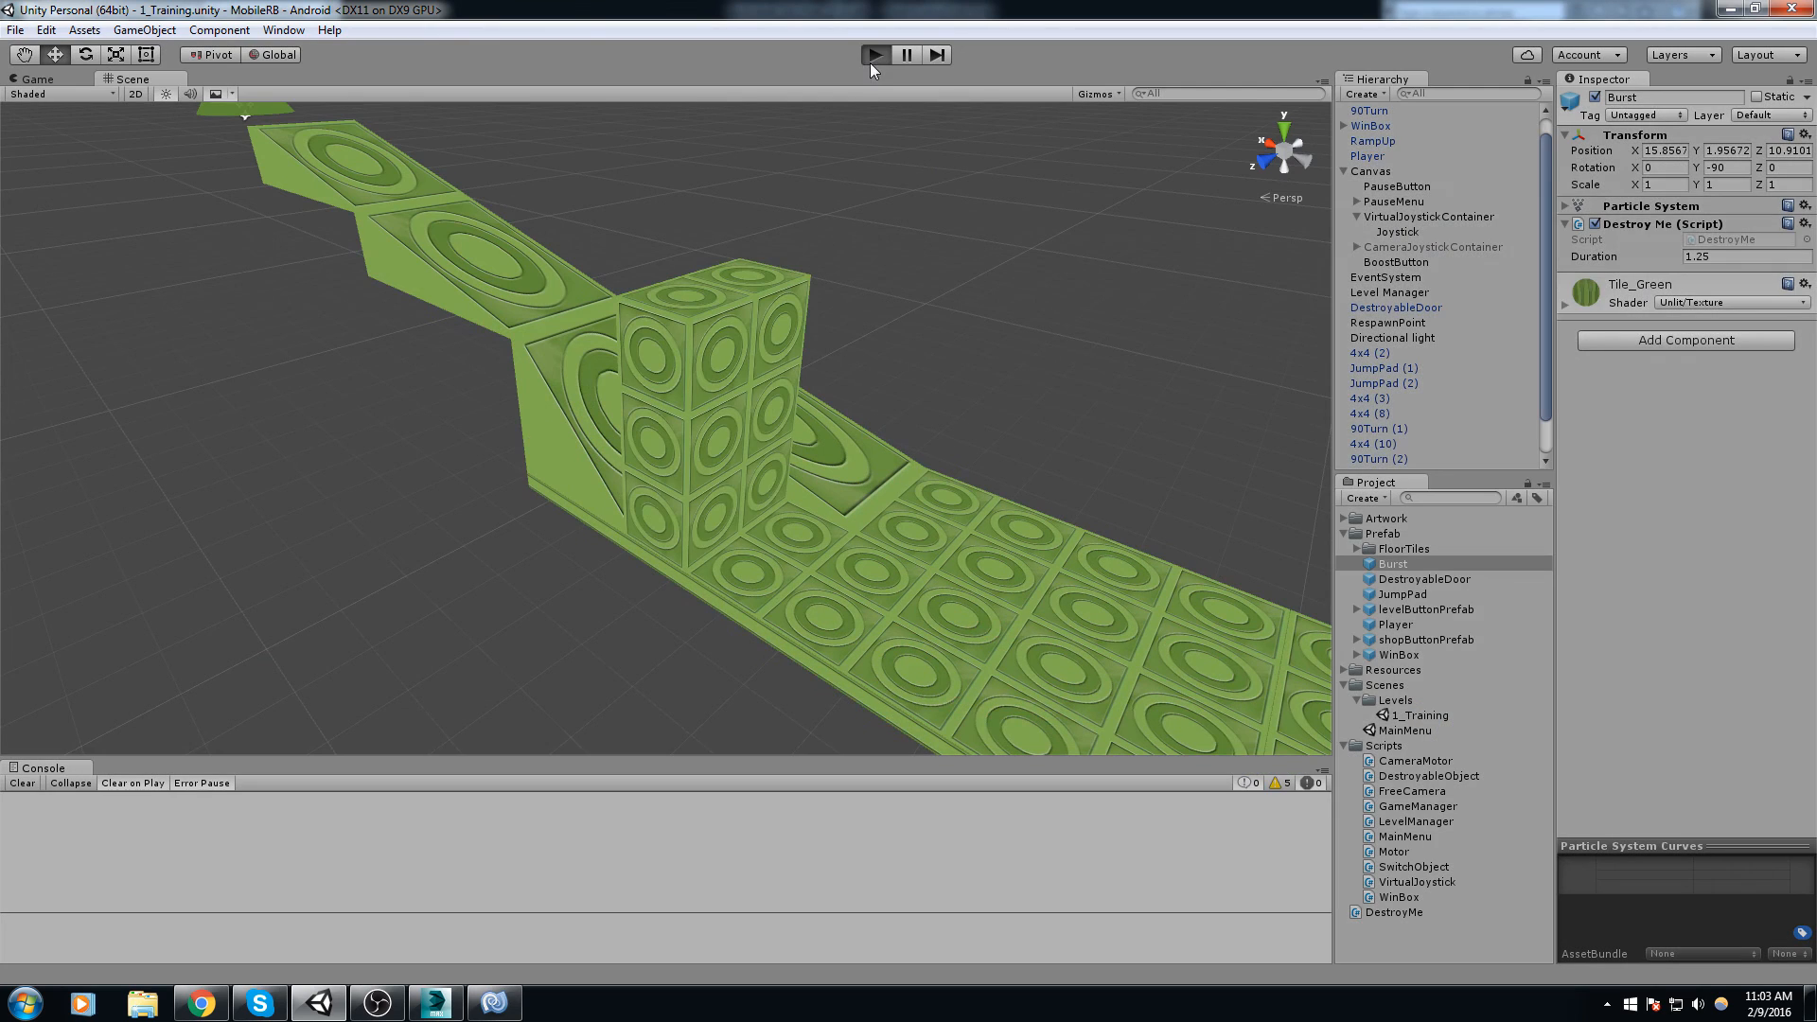
key(ctrl+p)
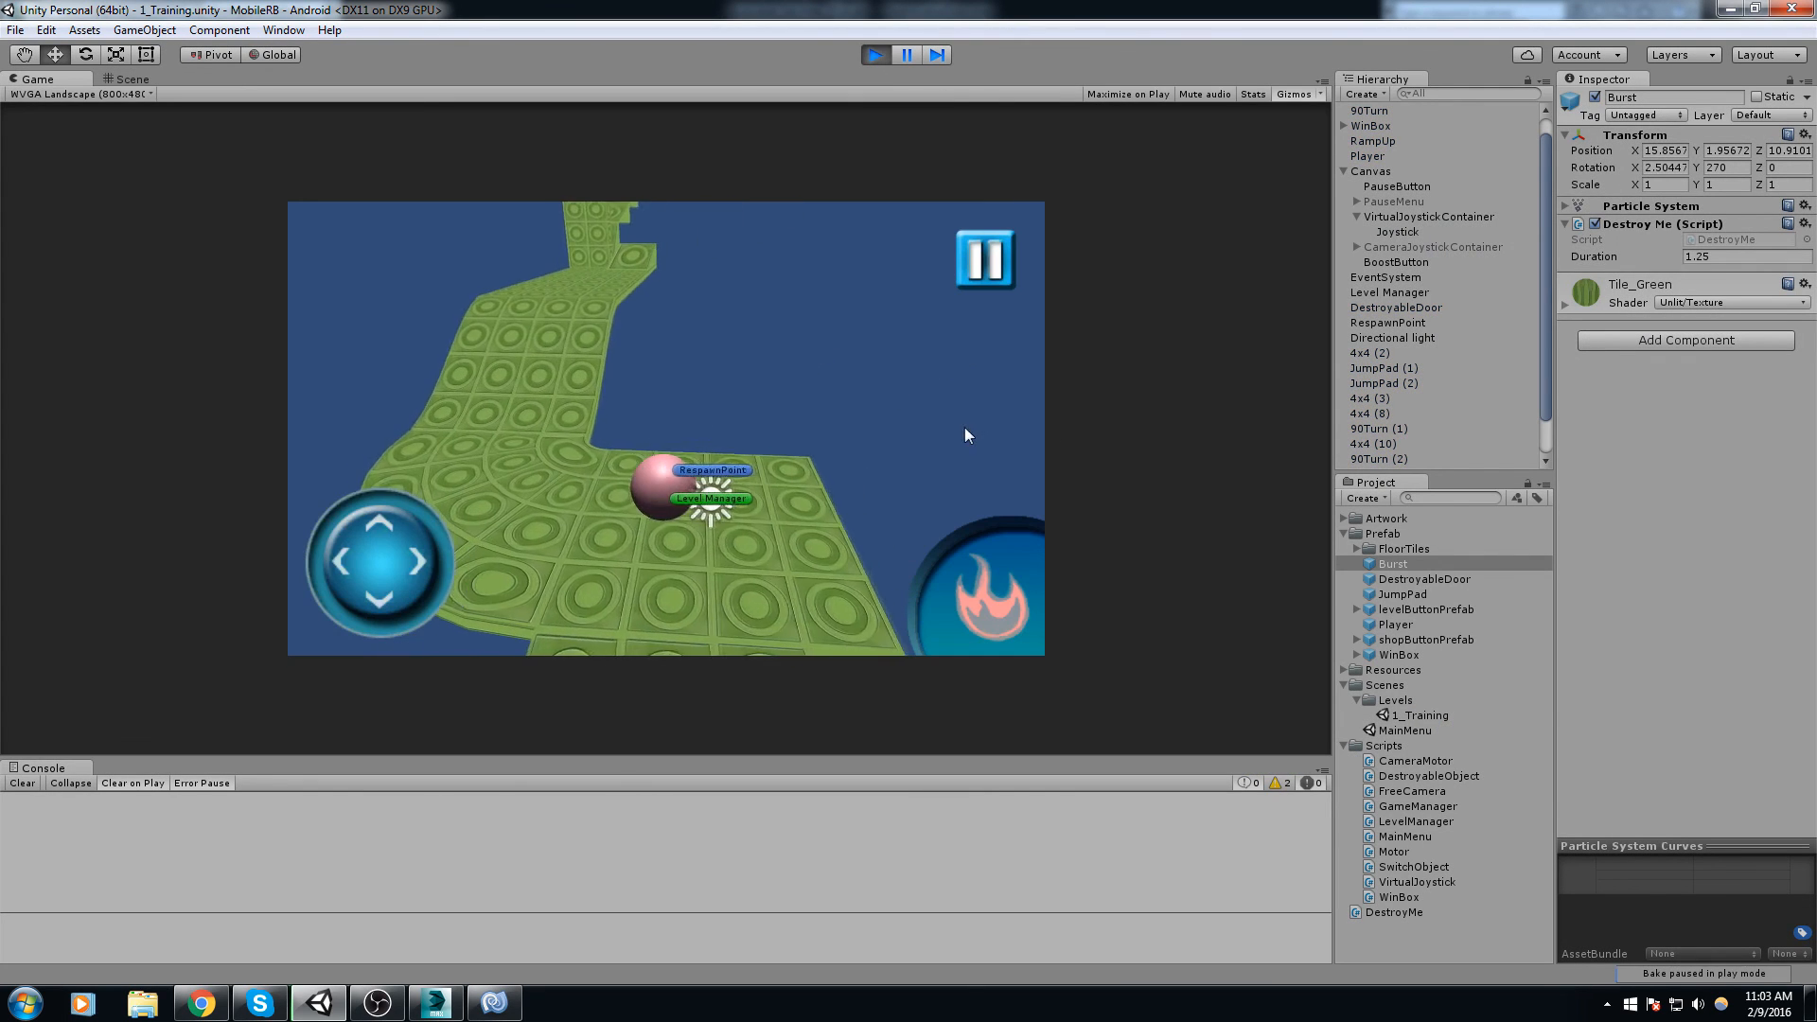
key(w)
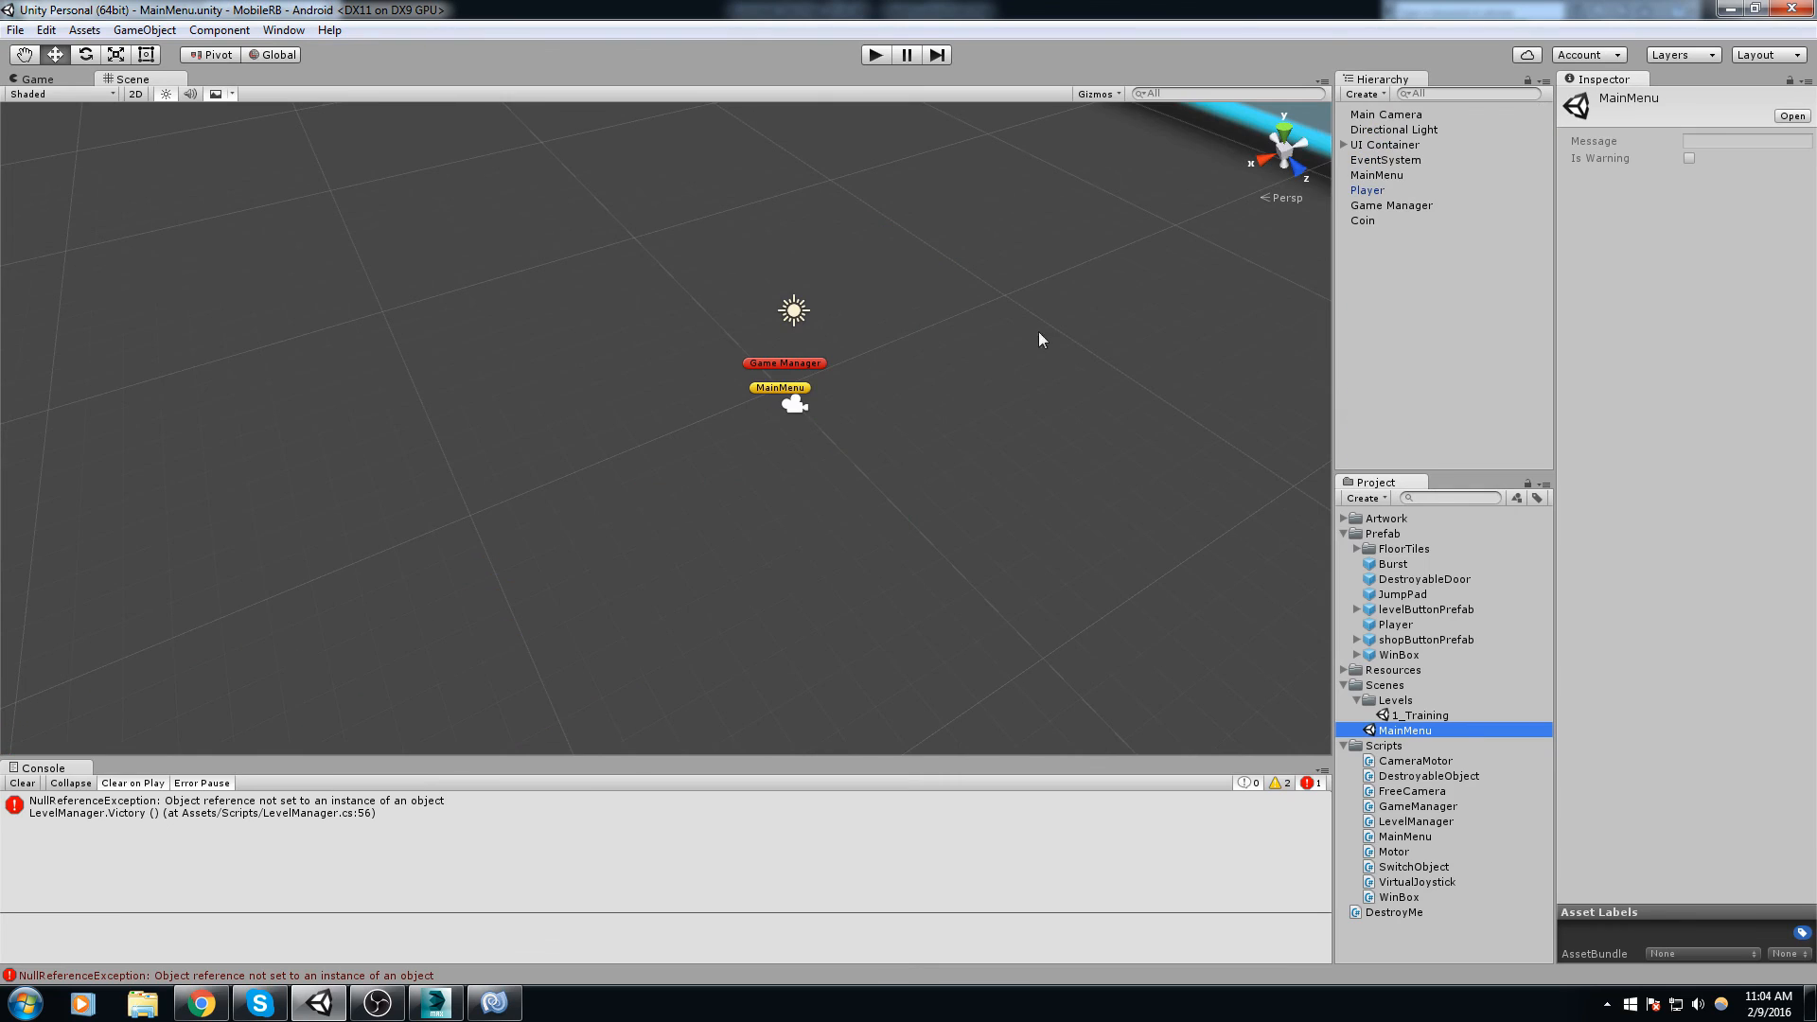
Step: Run the game from the MainMenu scene and open the training level through Level Selection
click(880, 60)
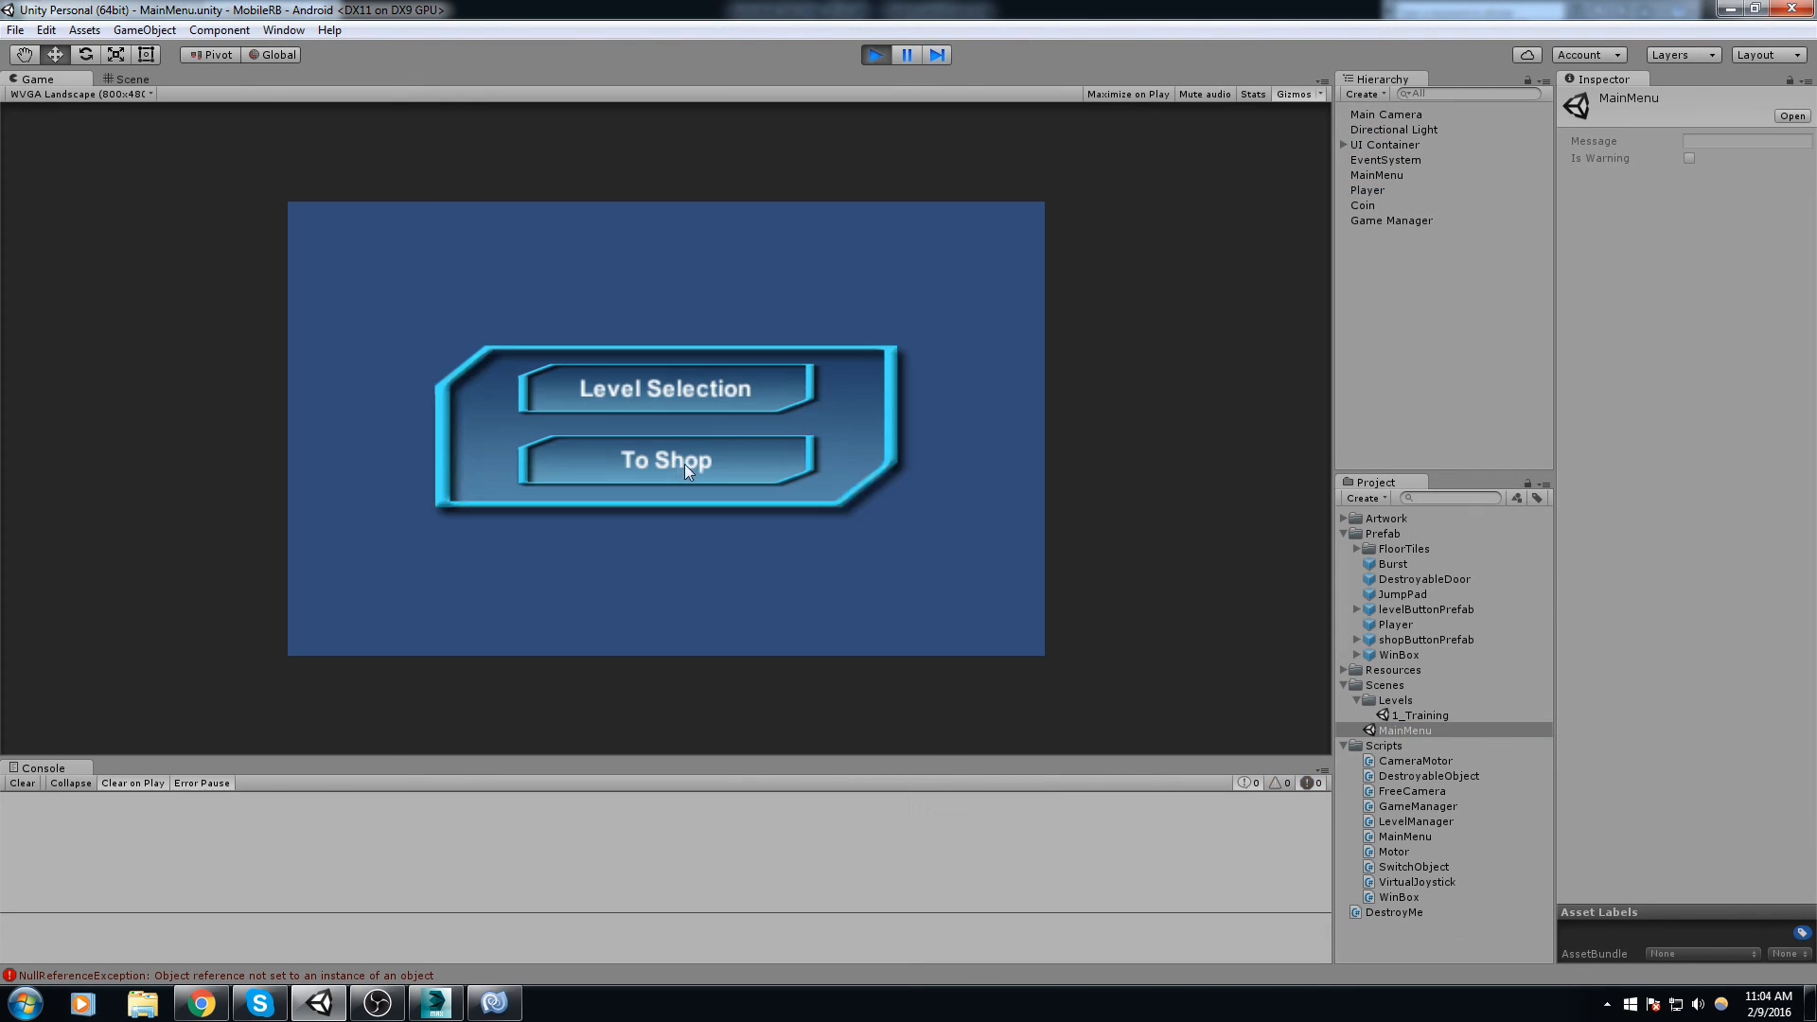
click(689, 381)
click(602, 436)
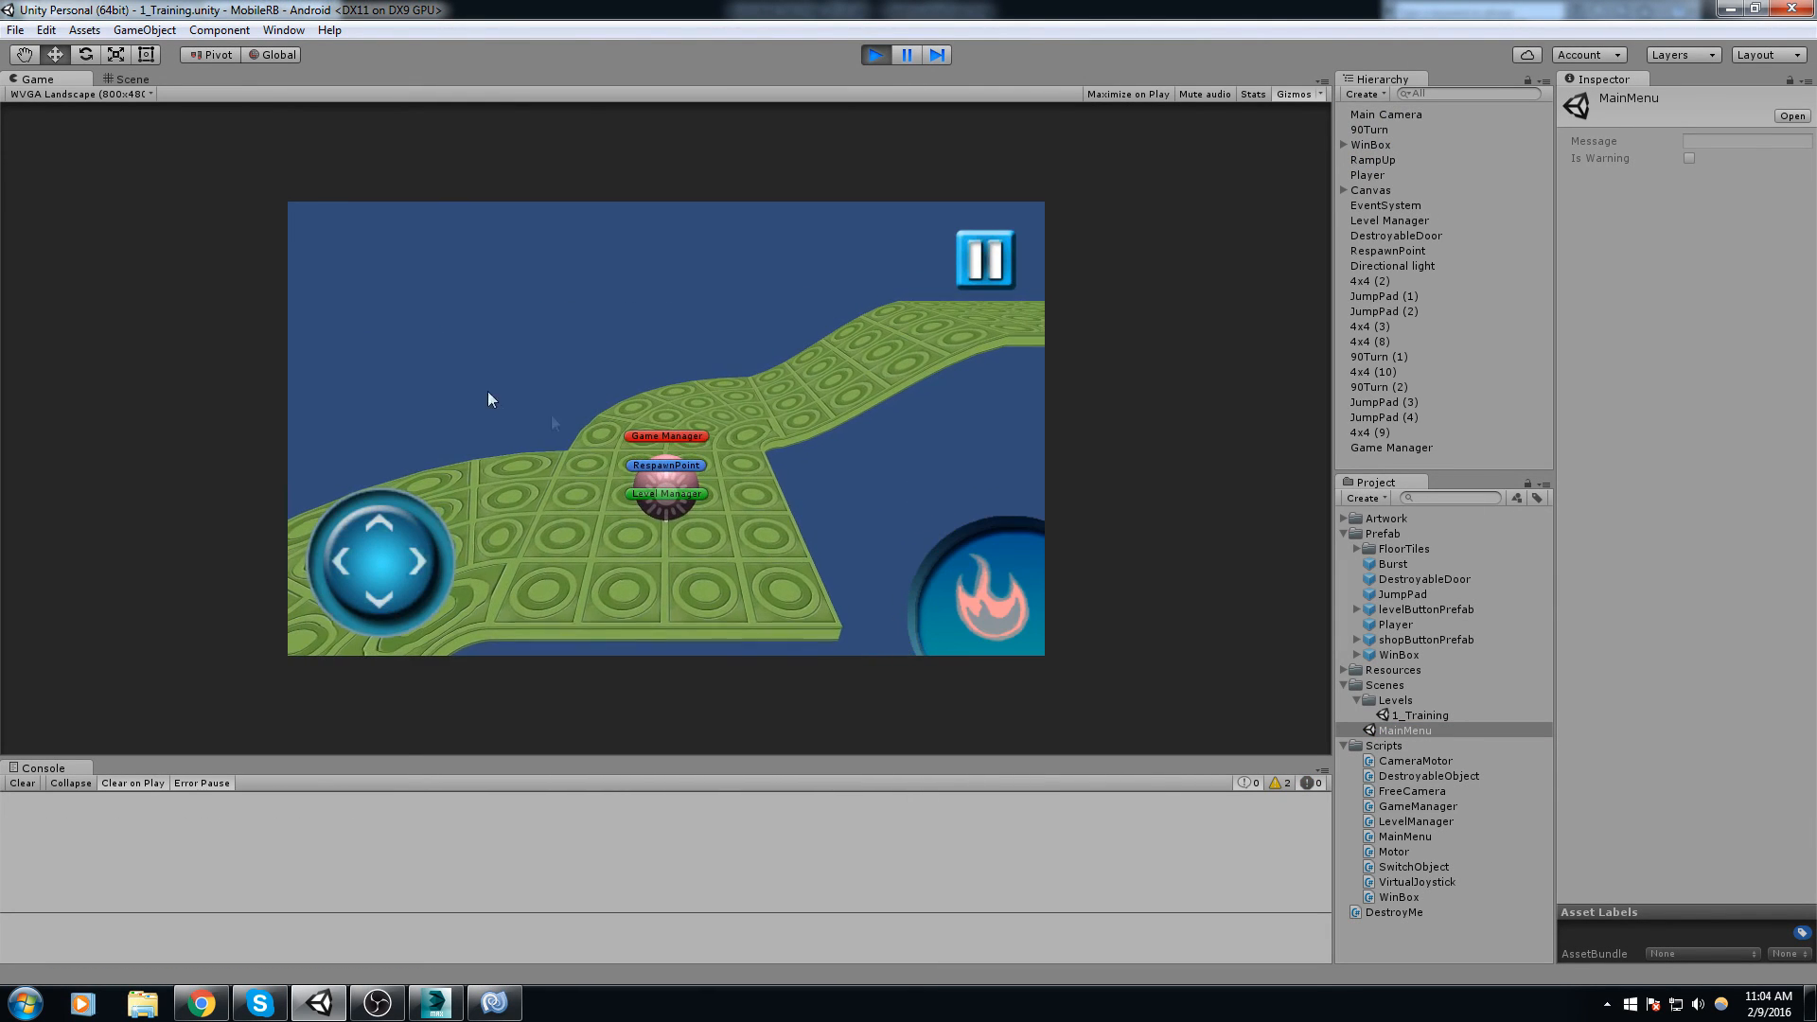
Step: Playtest the training level by turning the camera, rolling the ball and boosting through the destroyable gate, and reopen the level from Level Selection
drag(670, 441, 831, 395)
key(a)
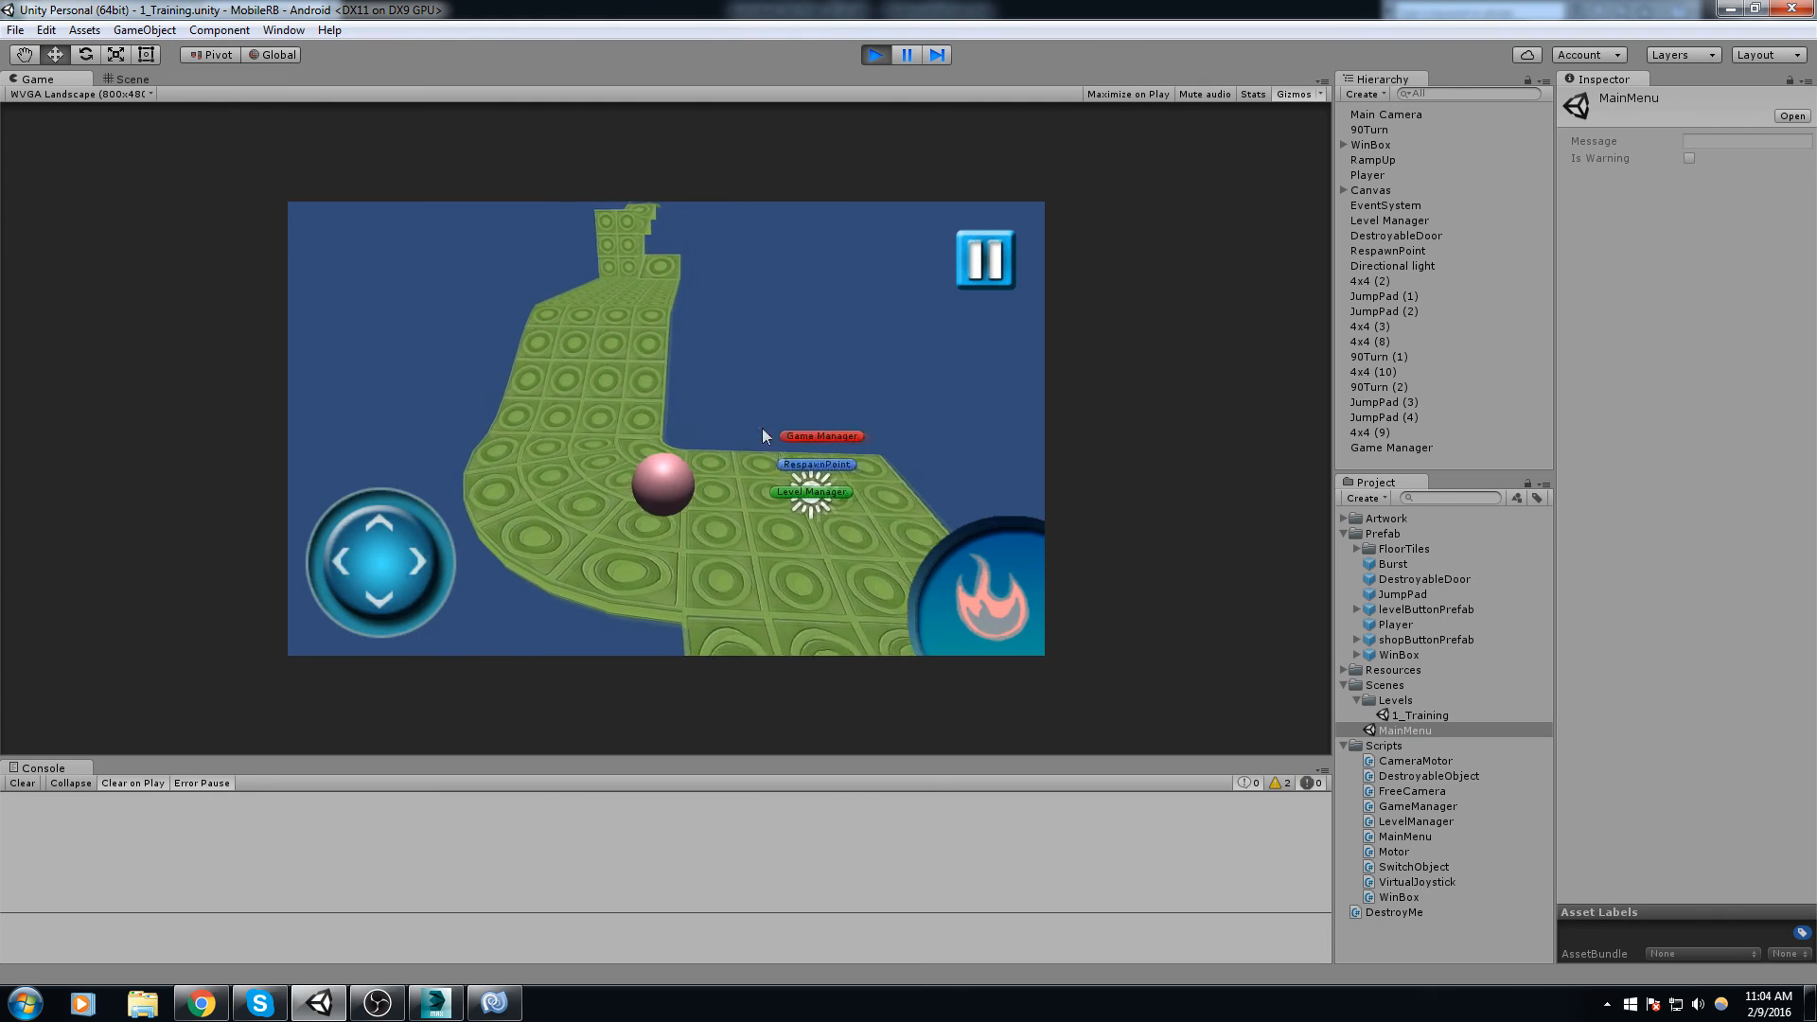
key(w)
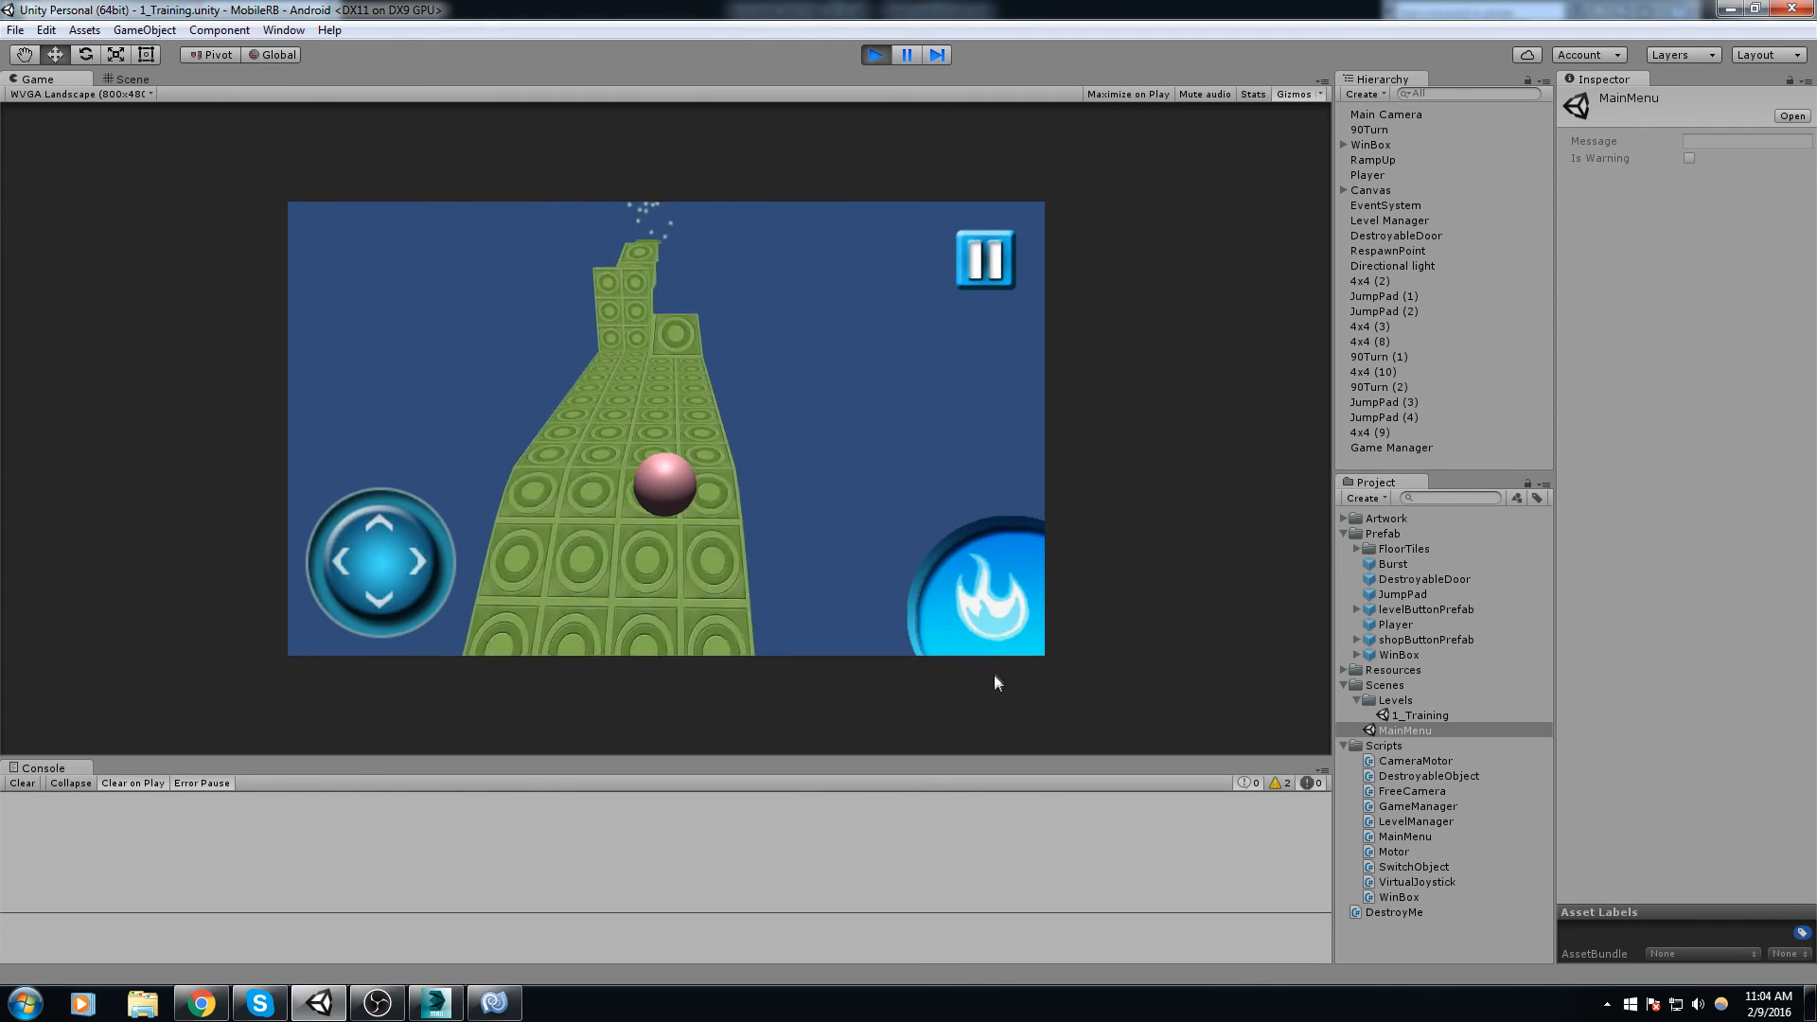
click(979, 583)
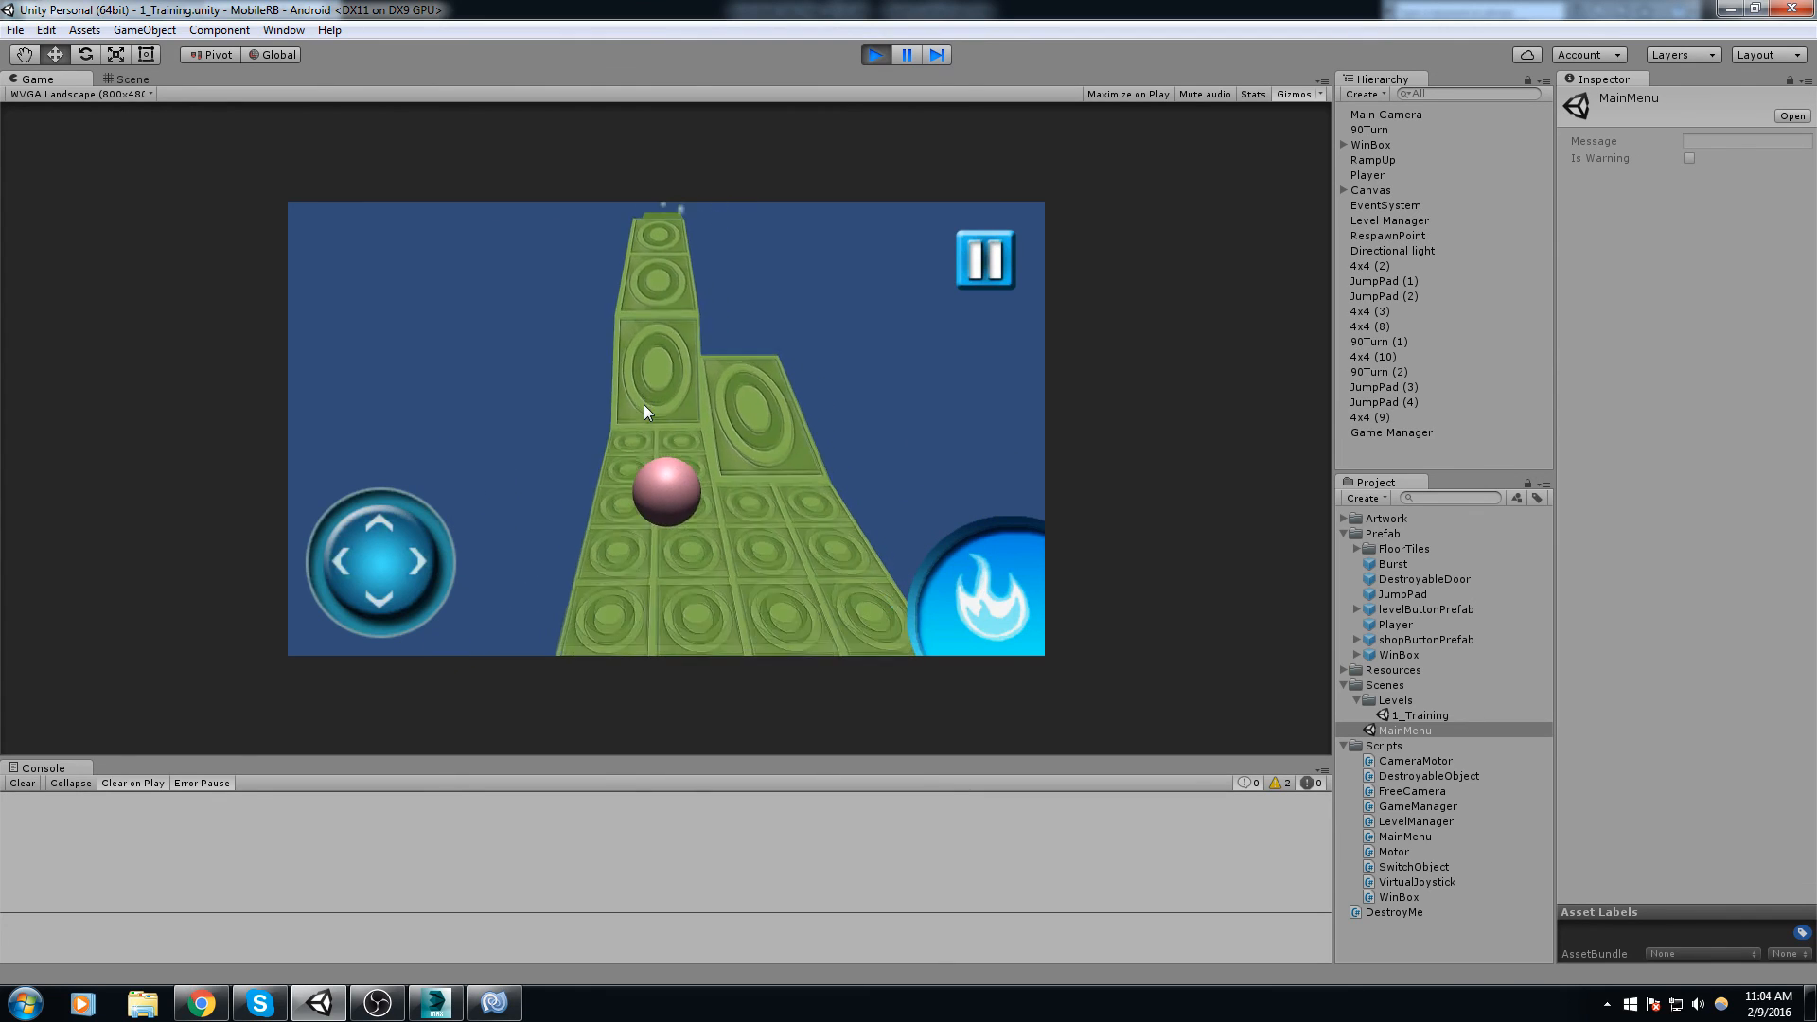
click(717, 421)
click(731, 459)
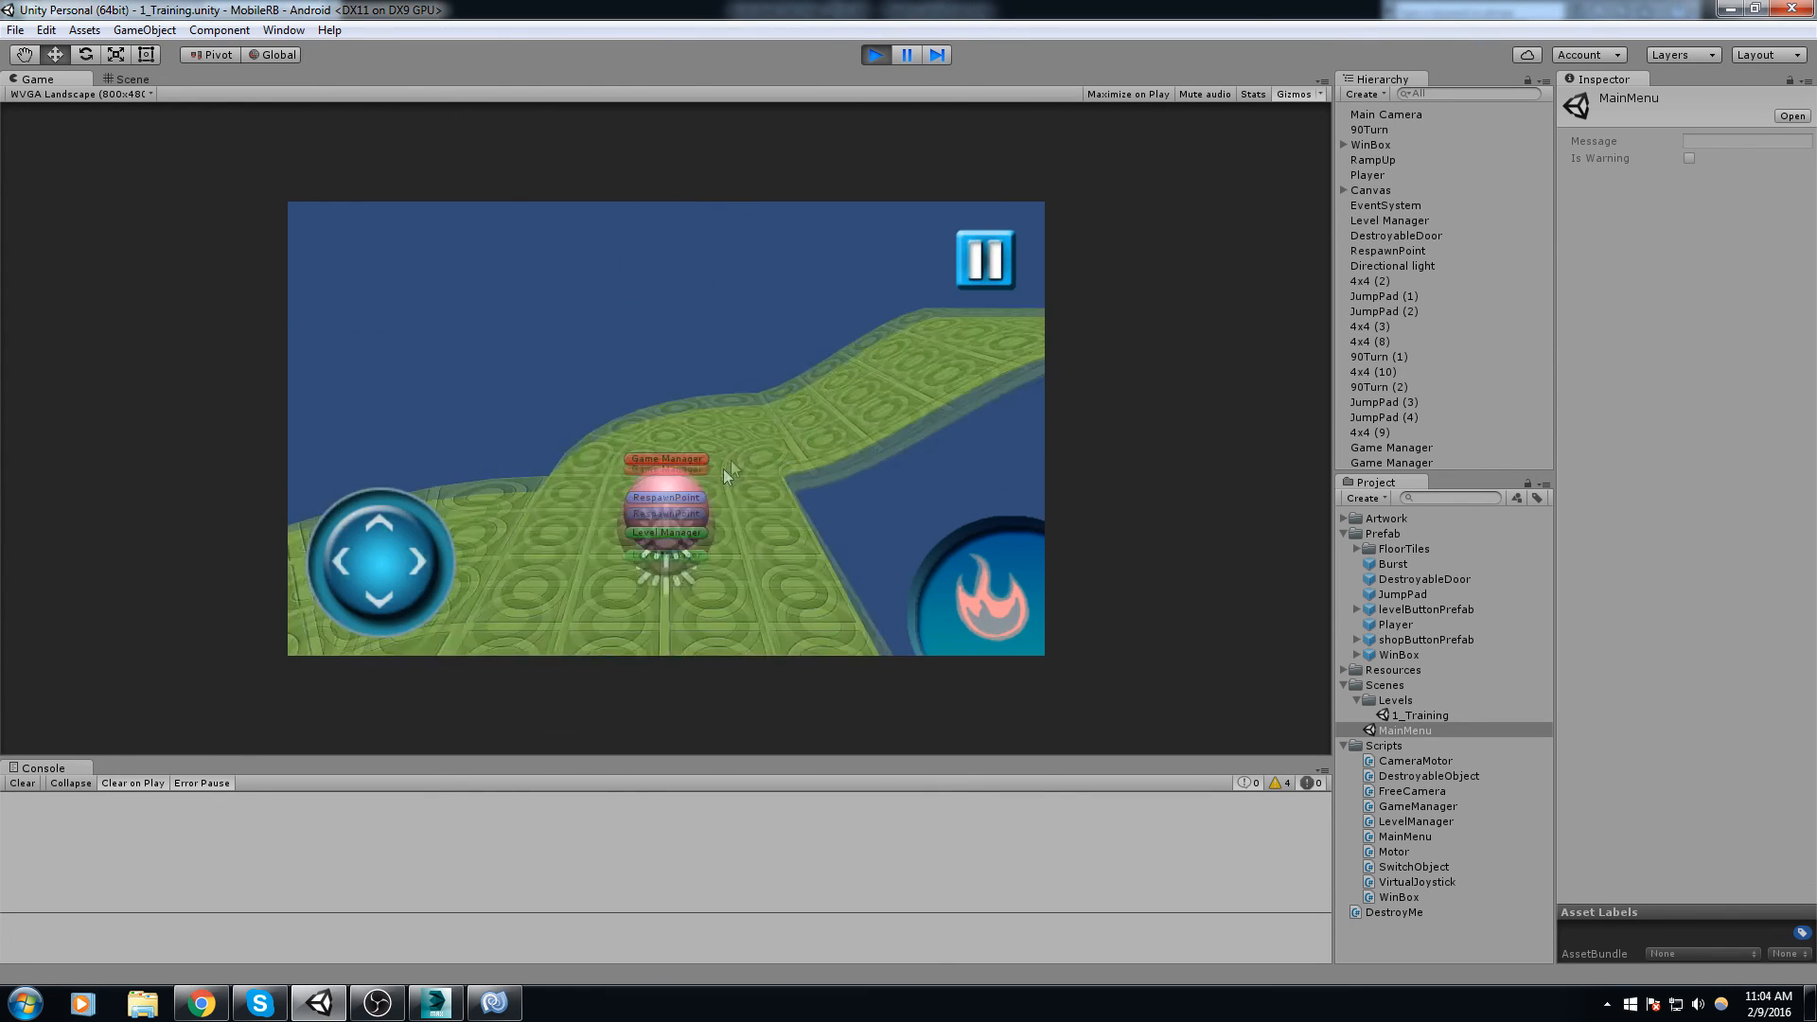
Step: Run the reloaded training level a second time, boosting the ball along the track to the finish, and launch the level once more
key(w)
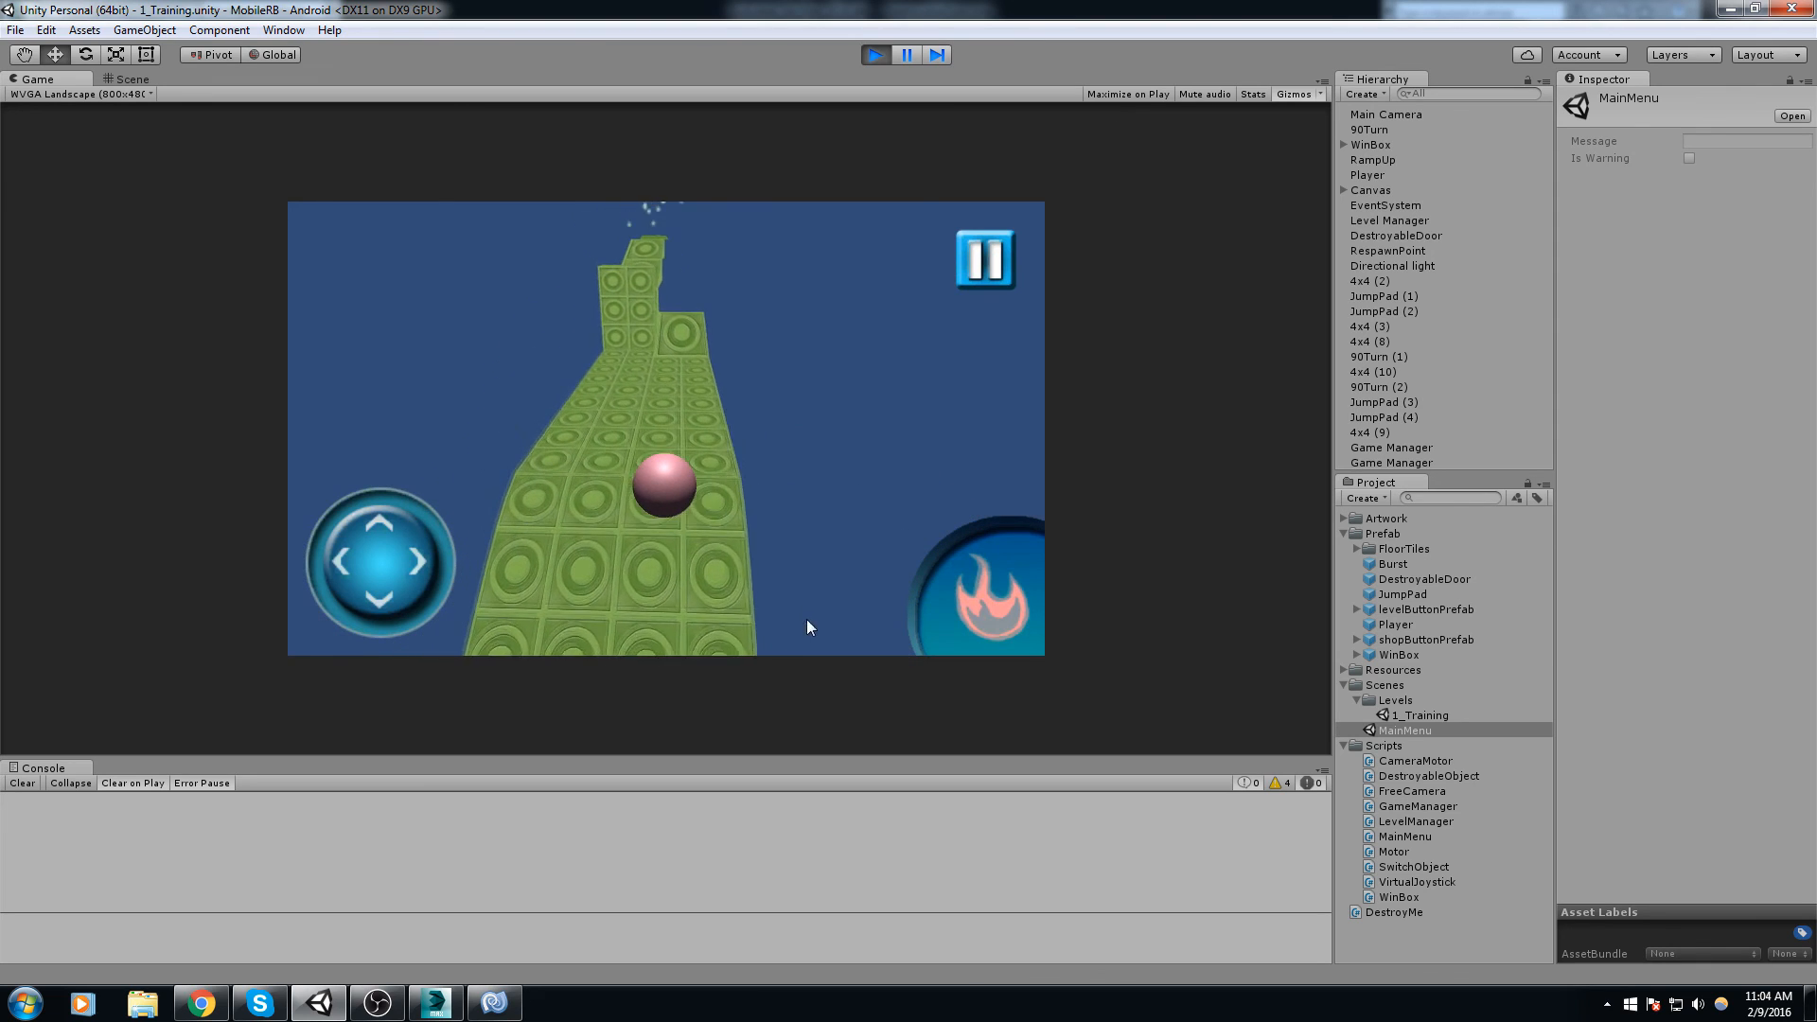
click(985, 611)
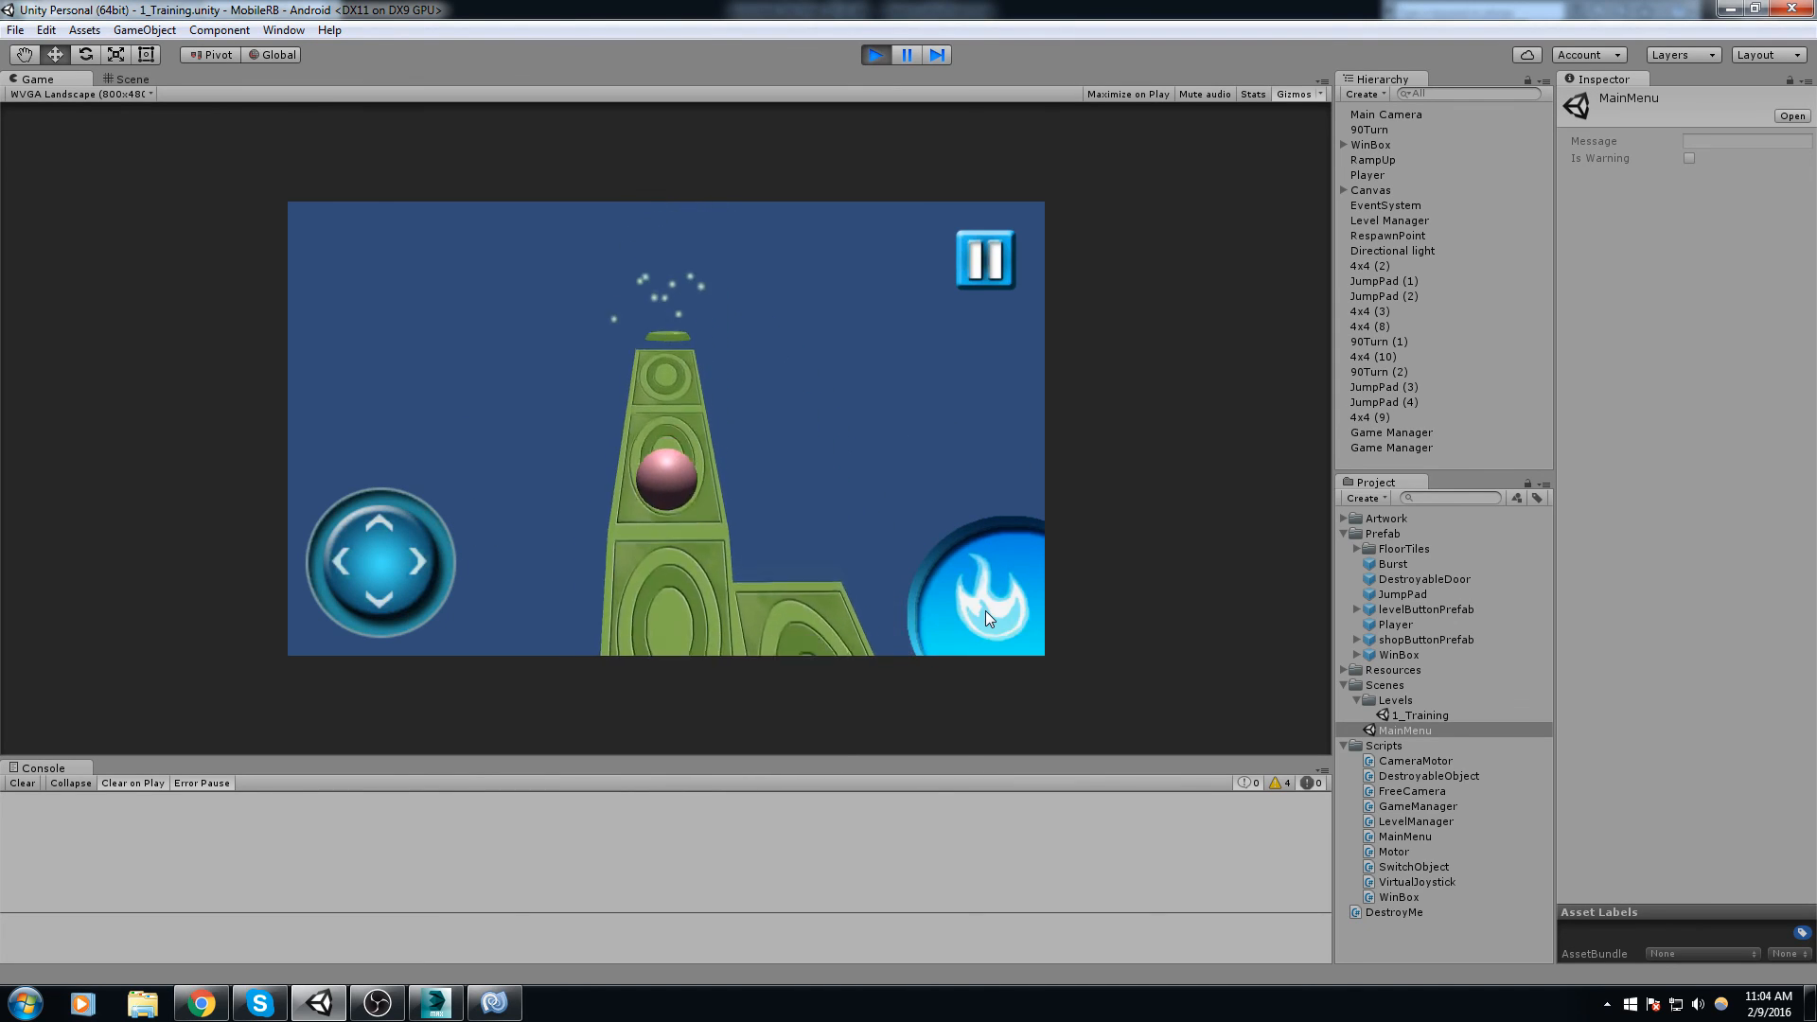
click(802, 342)
click(804, 360)
click(585, 426)
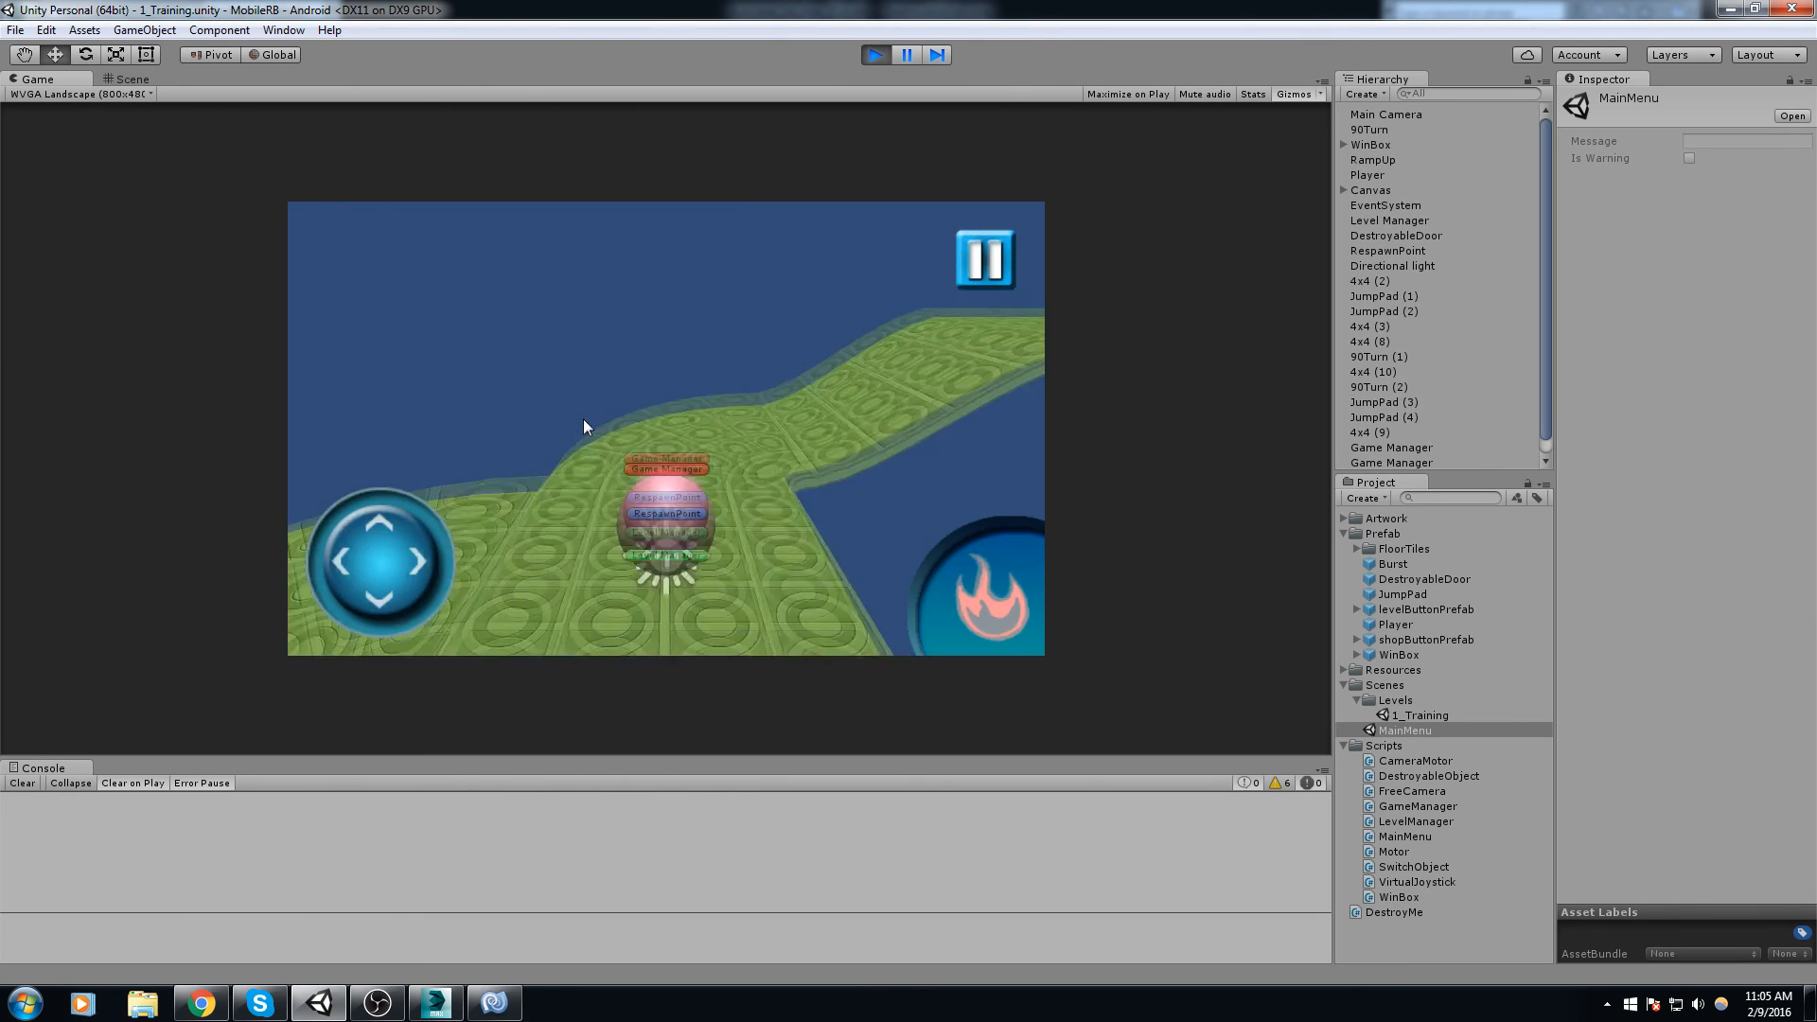